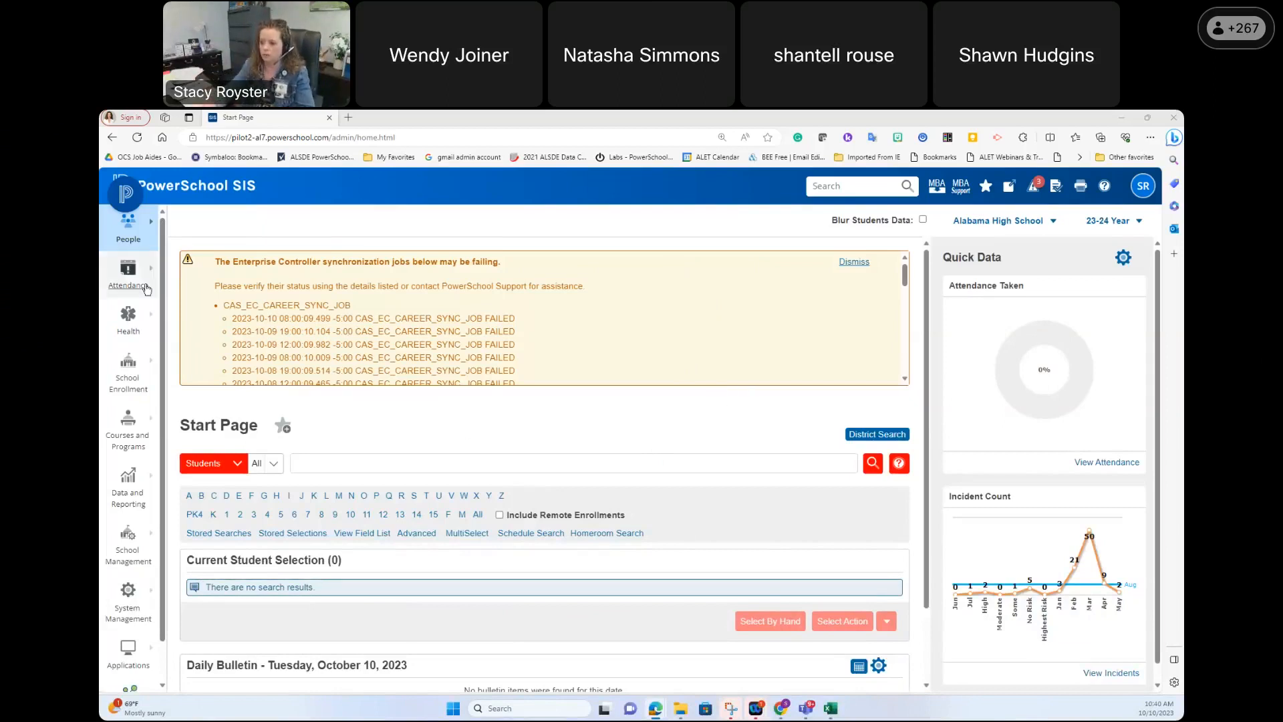
Step: View the Meeting Attendance page and the Daily Attendance page for 10/10/2023, and return to the start page
{"action": "left_click", "coordinate": [128, 274]}
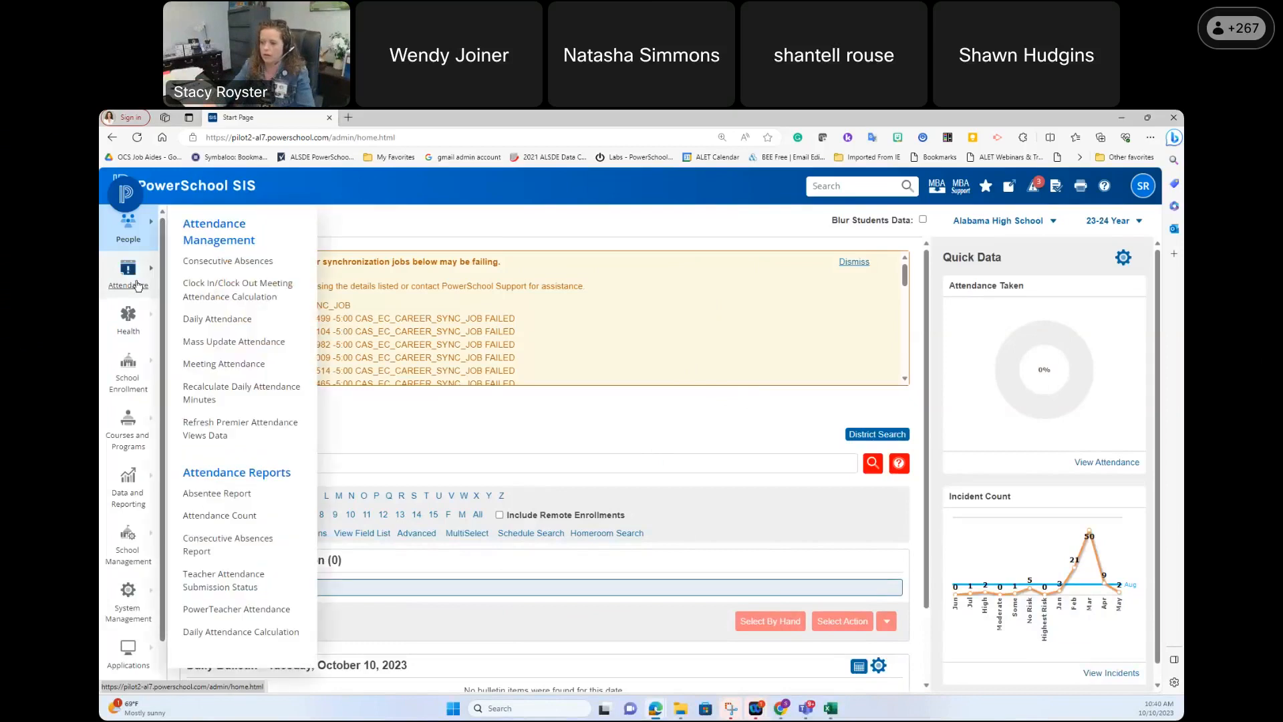
{"action": "left_click", "coordinate": [240, 364]}
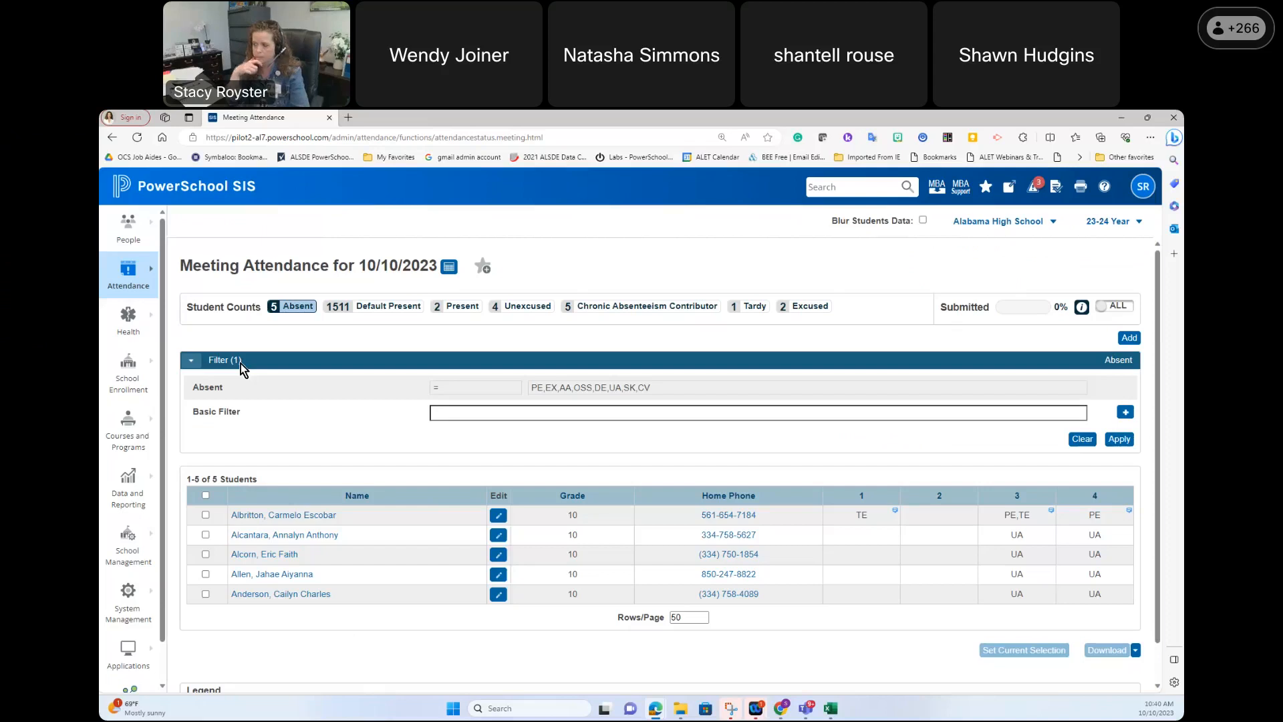
{"action": "mouse_move", "coordinate": [139, 270]}
{"action": "left_click", "coordinate": [218, 327]}
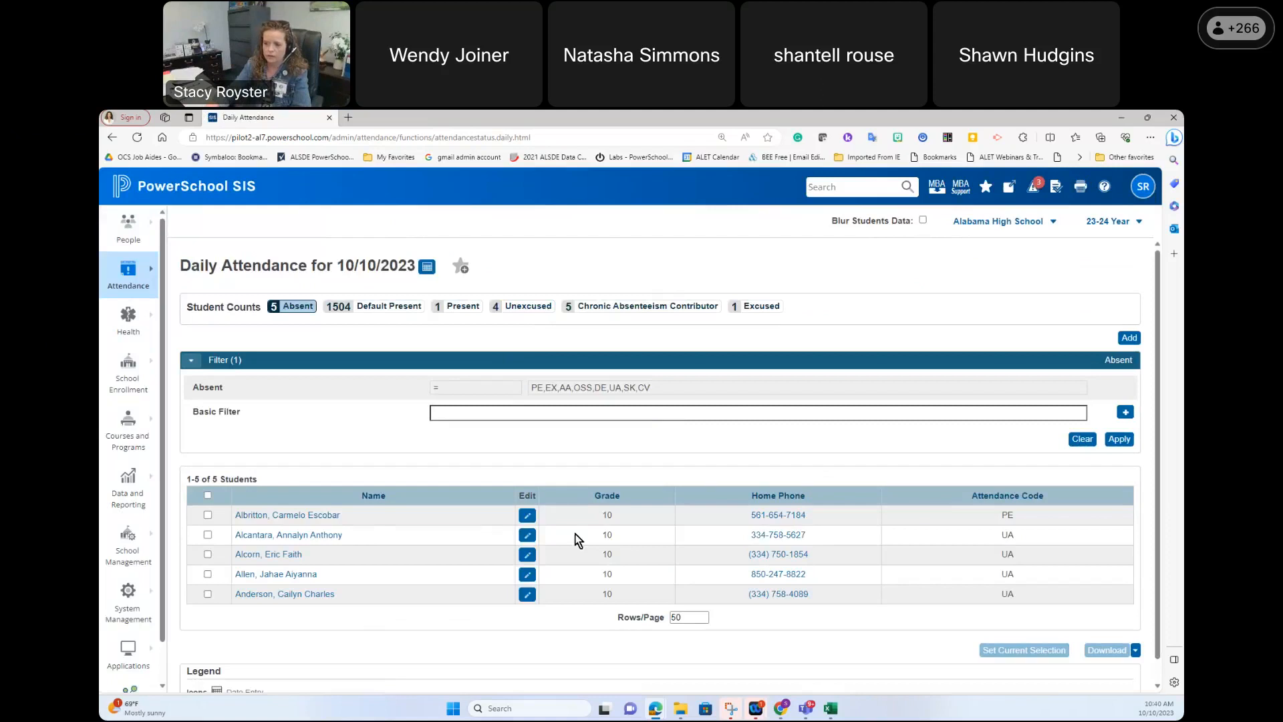
{"action": "left_click", "coordinate": [126, 265]}
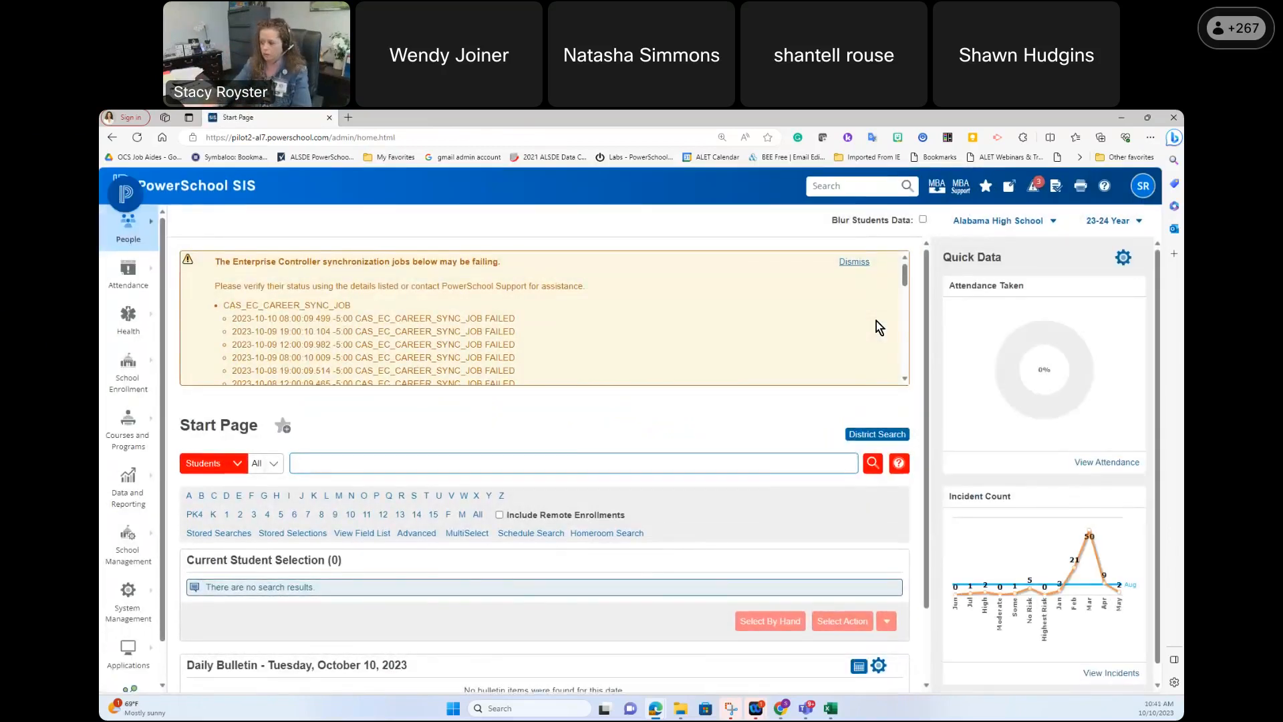
Step: Switch to the PowerTeacher window and open single-day attendance for United States History II: Gr 11, 1(RED-BLK), looking over the class roster
{"action": "mouse_move", "coordinate": [654, 711]}
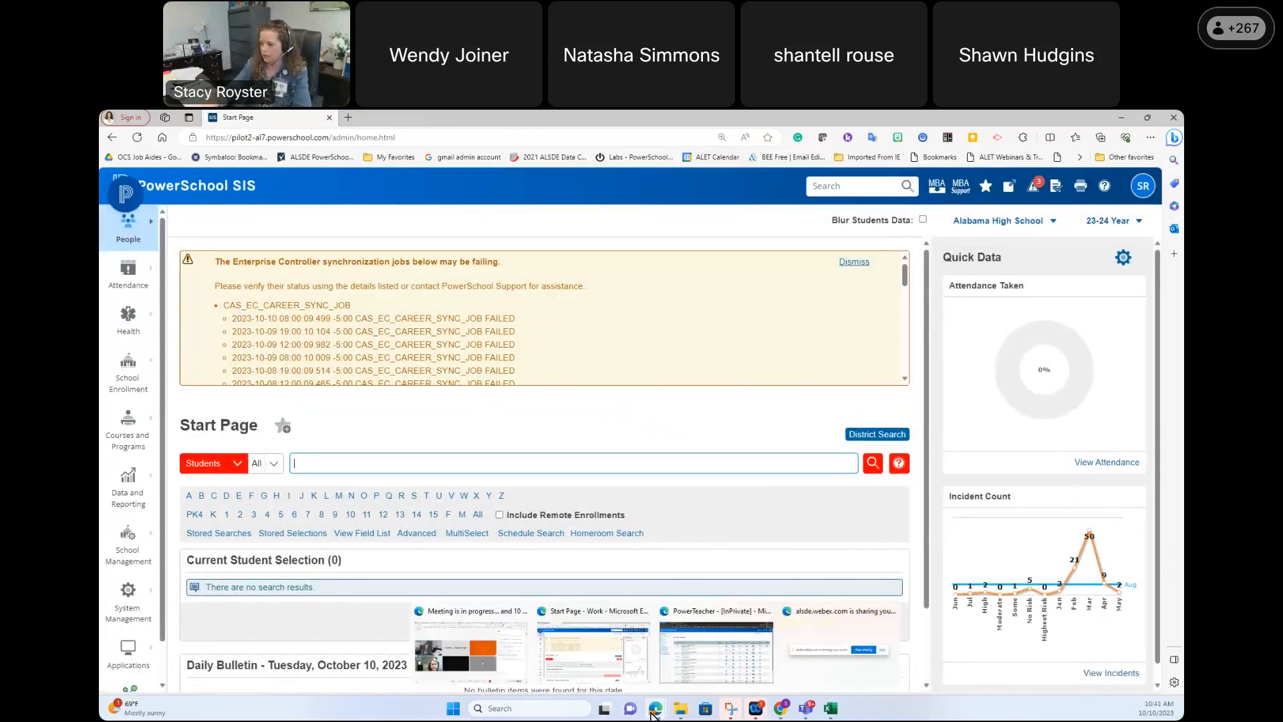
{"action": "left_click", "coordinate": [735, 677]}
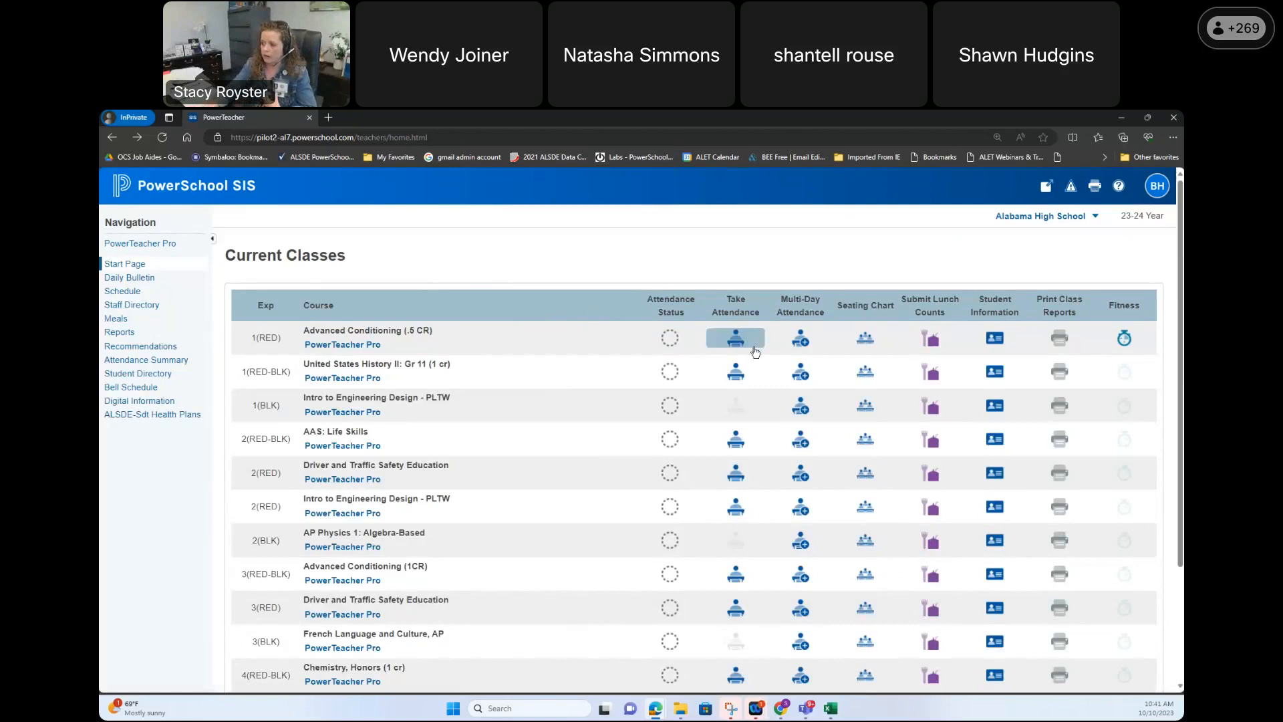
{"action": "left_click", "coordinate": [734, 372]}
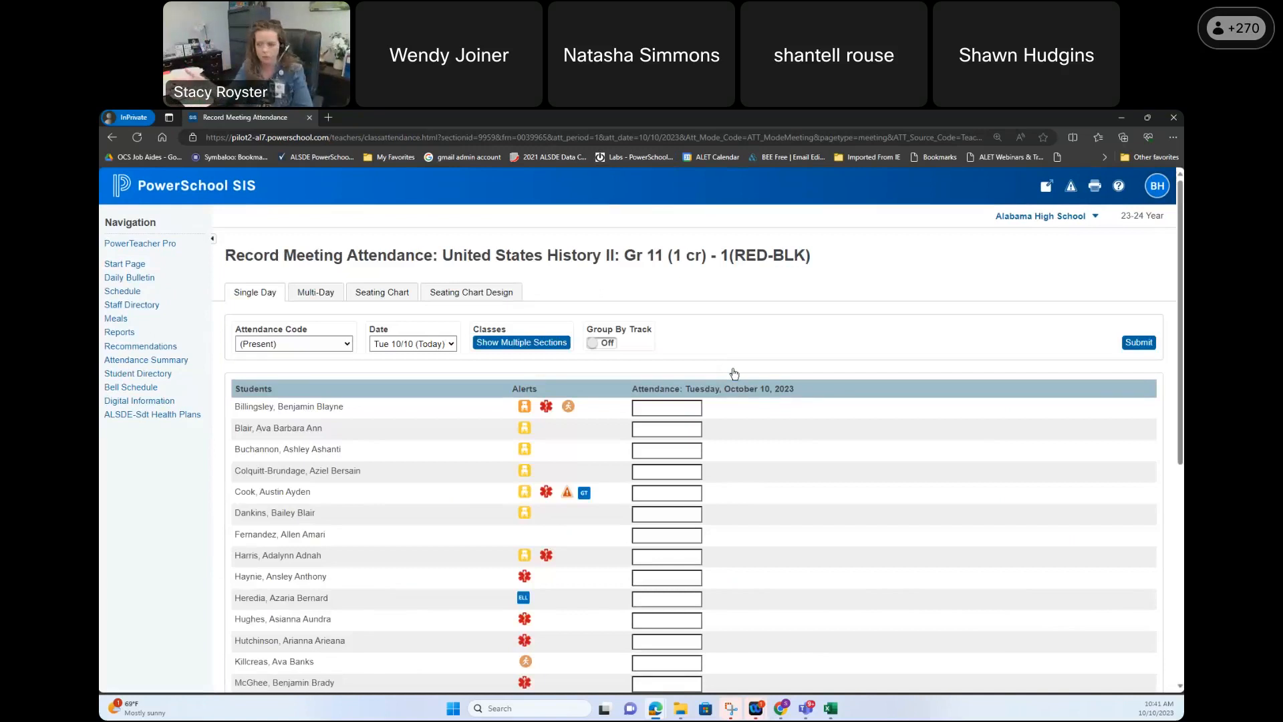
{"action": "scroll", "coordinate": [839, 415], "scroll_direction": "down", "scroll_amount": 3}
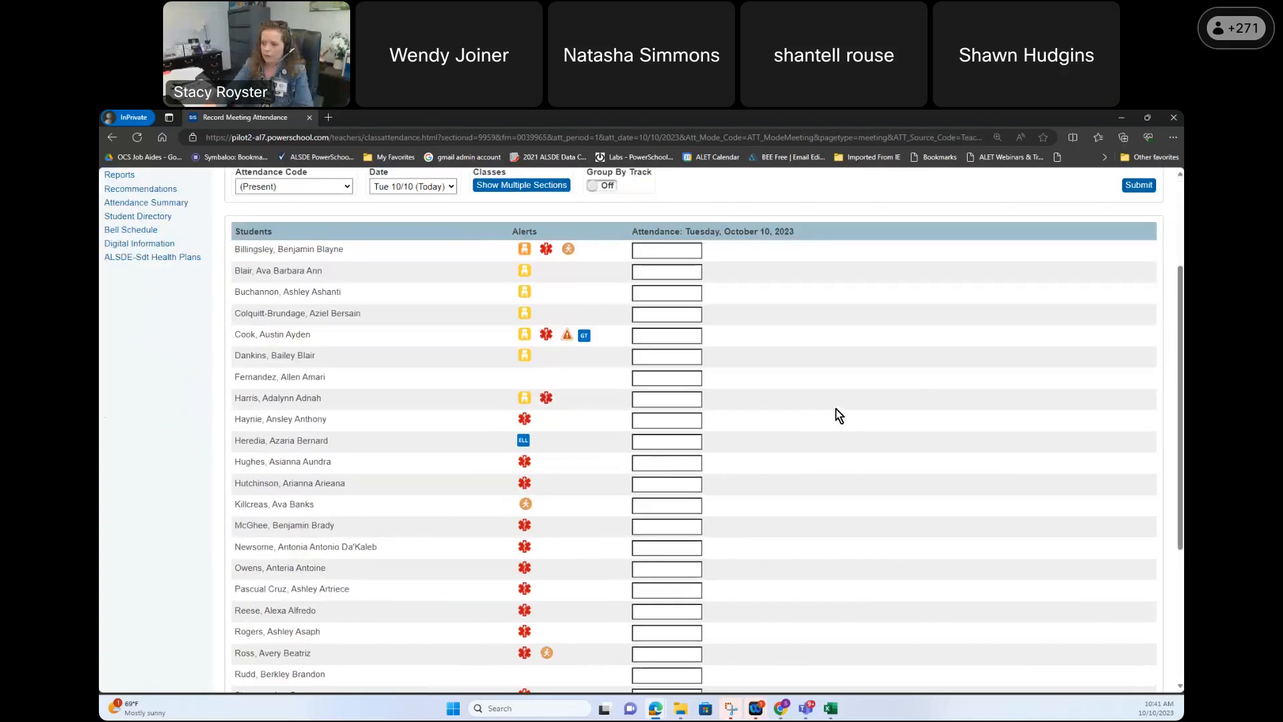
{"action": "scroll", "coordinate": [837, 415], "scroll_direction": "down", "scroll_amount": 3}
{"action": "scroll", "coordinate": [837, 415], "scroll_direction": "up", "scroll_amount": 6}
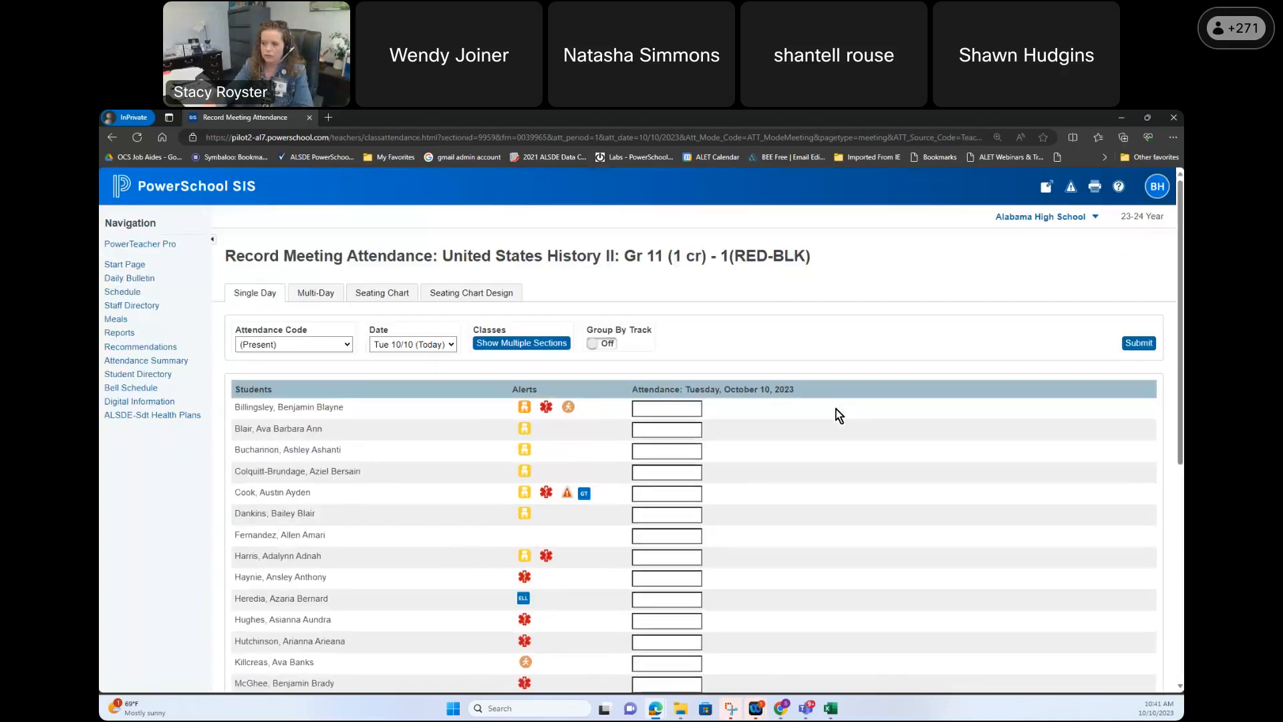
Step: Mark the 2nd, 18th and 26th students on the roster as UA (Unexcused Absence) for Tue 10/10
{"action": "left_click", "coordinate": [323, 345]}
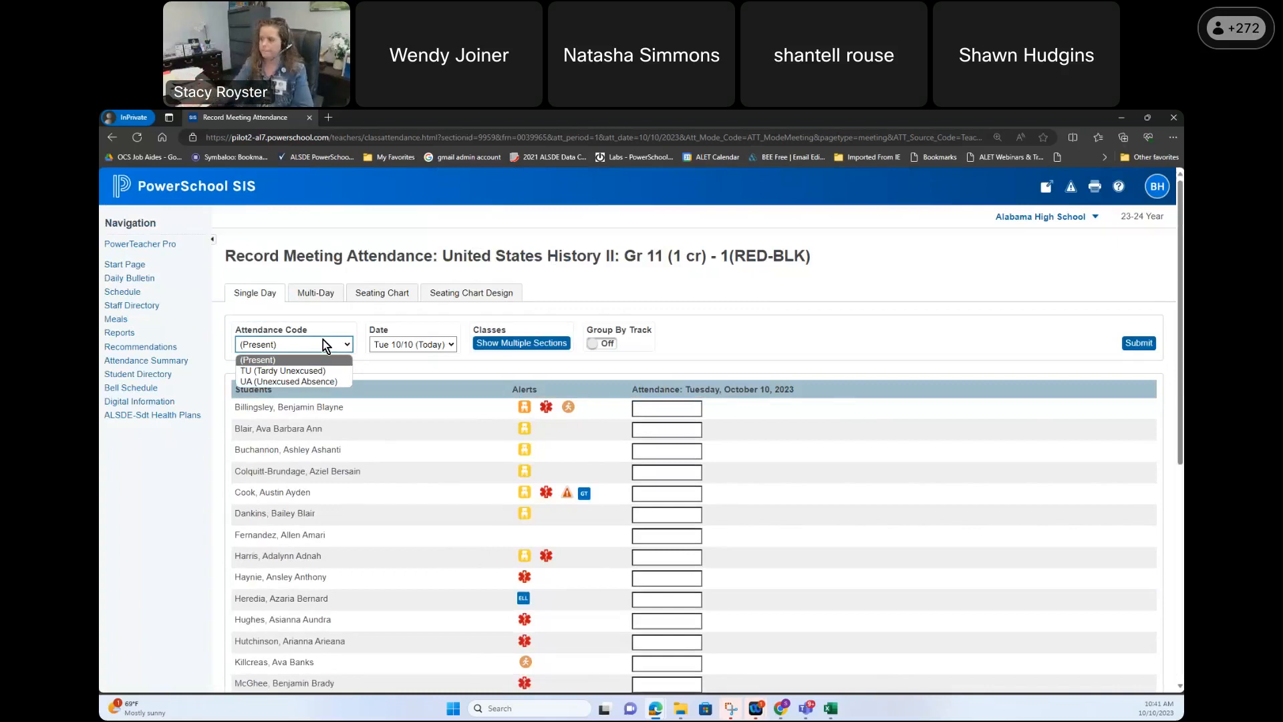
{"action": "left_click", "coordinate": [322, 384]}
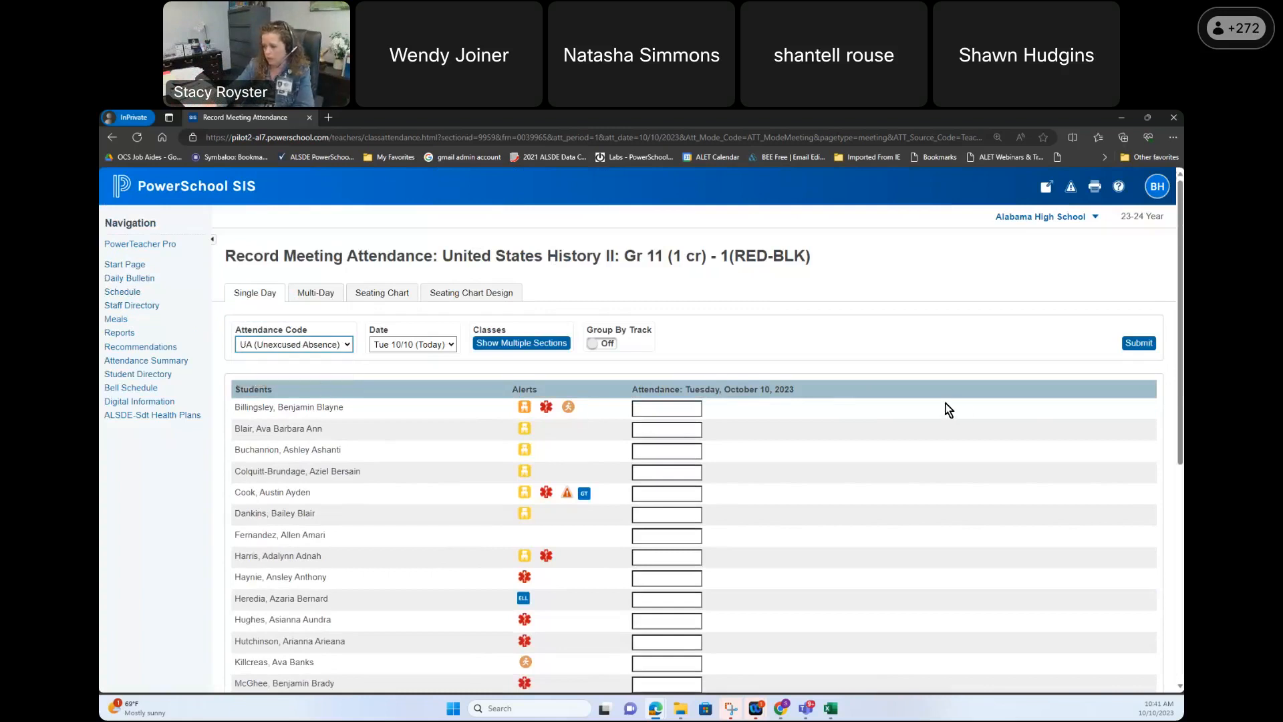
{"action": "left_click", "coordinate": [665, 429]}
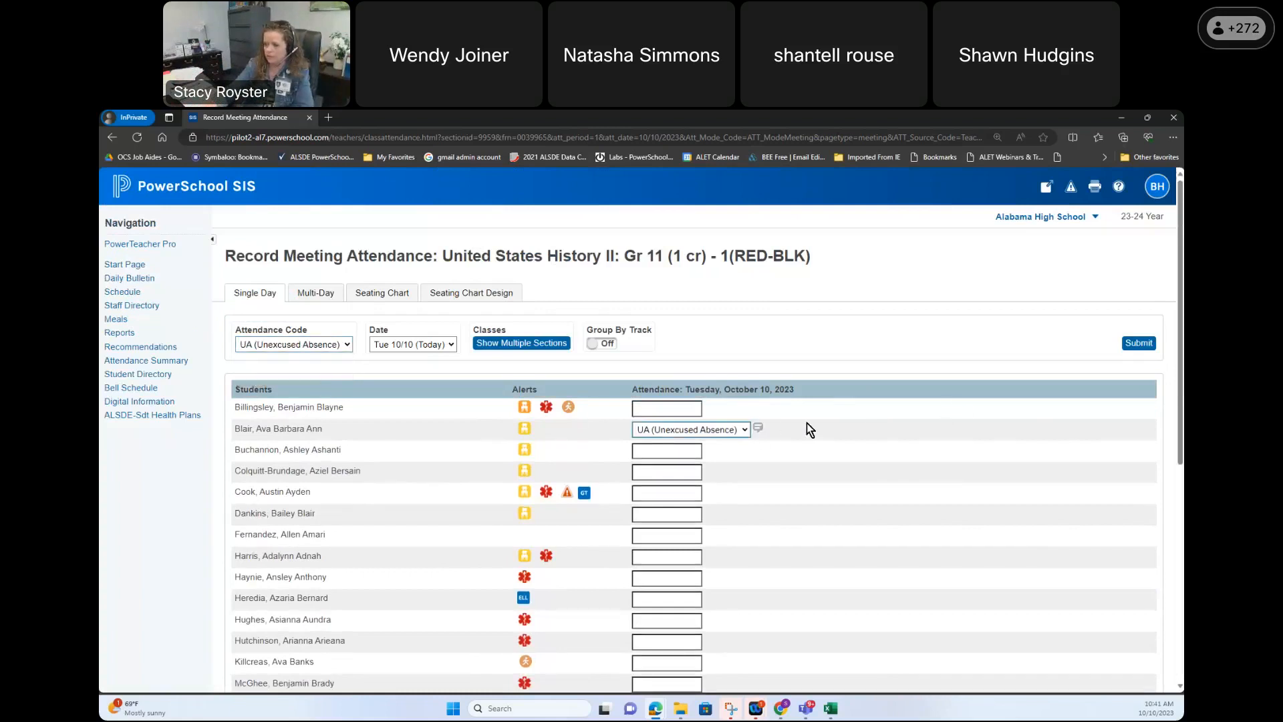
{"action": "scroll", "coordinate": [807, 423], "scroll_direction": "down", "scroll_amount": 5}
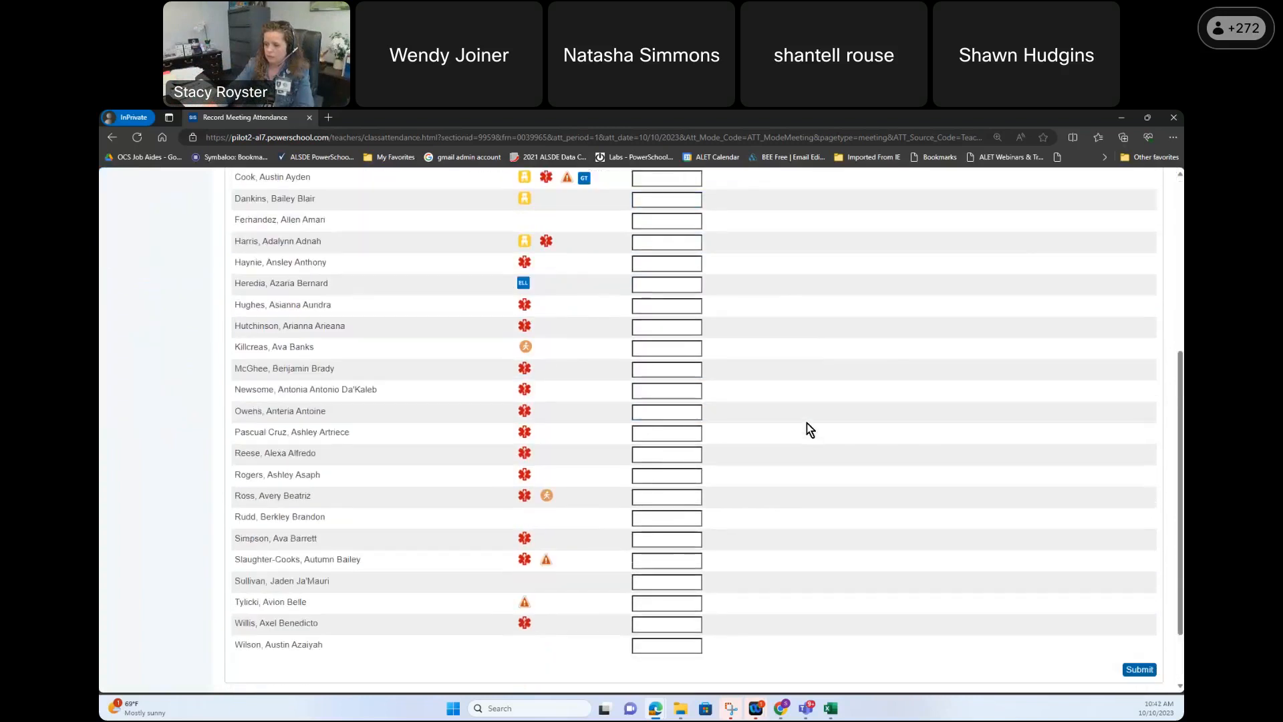
{"action": "left_click", "coordinate": [677, 452]}
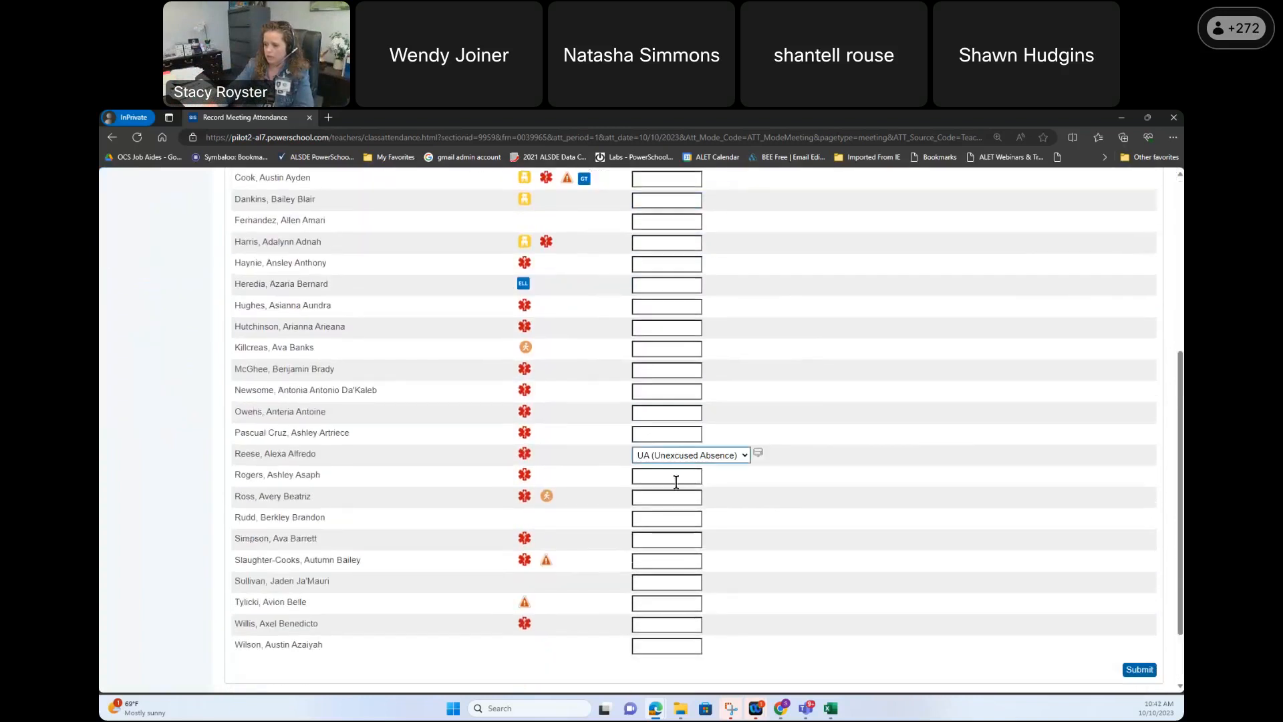
{"action": "left_click", "coordinate": [672, 623]}
{"action": "scroll", "coordinate": [844, 415], "scroll_direction": "up", "scroll_amount": 5}
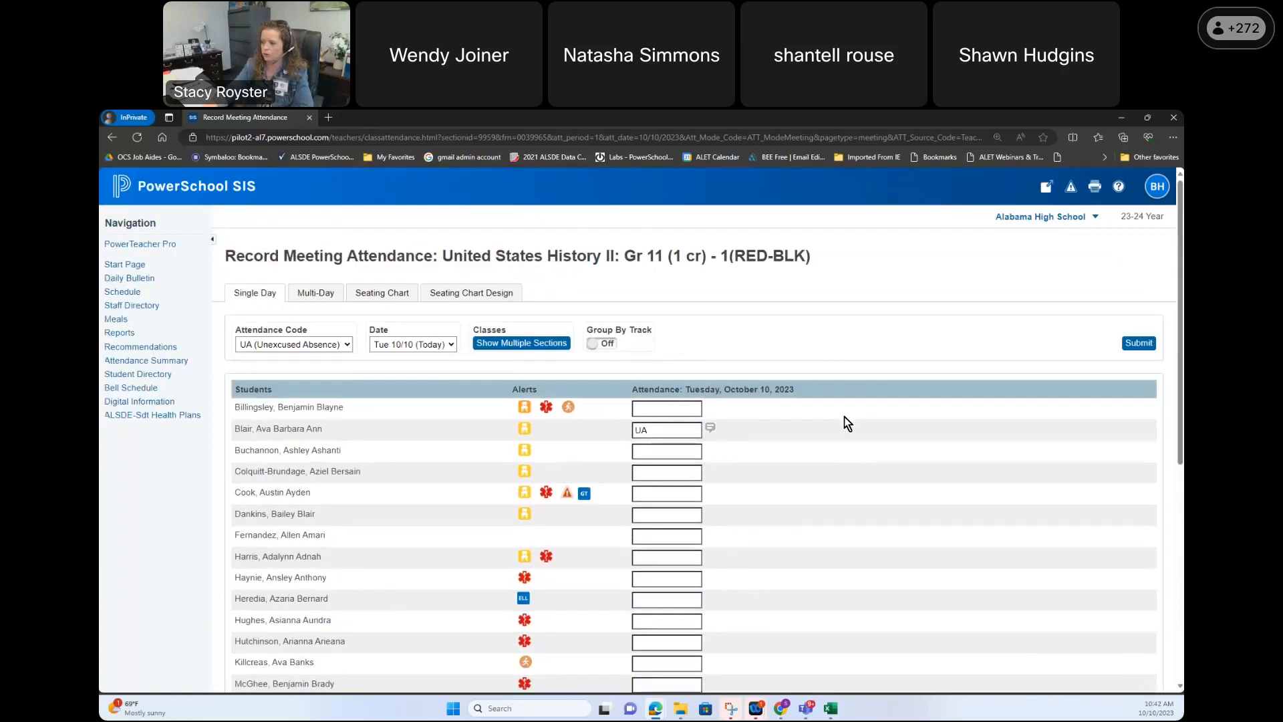
Step: Mark the first student on the roster as TU (Tardy Unexcused) and submit the class attendance
{"action": "left_click", "coordinate": [320, 353]}
{"action": "left_click", "coordinate": [316, 371]}
{"action": "left_click", "coordinate": [671, 412]}
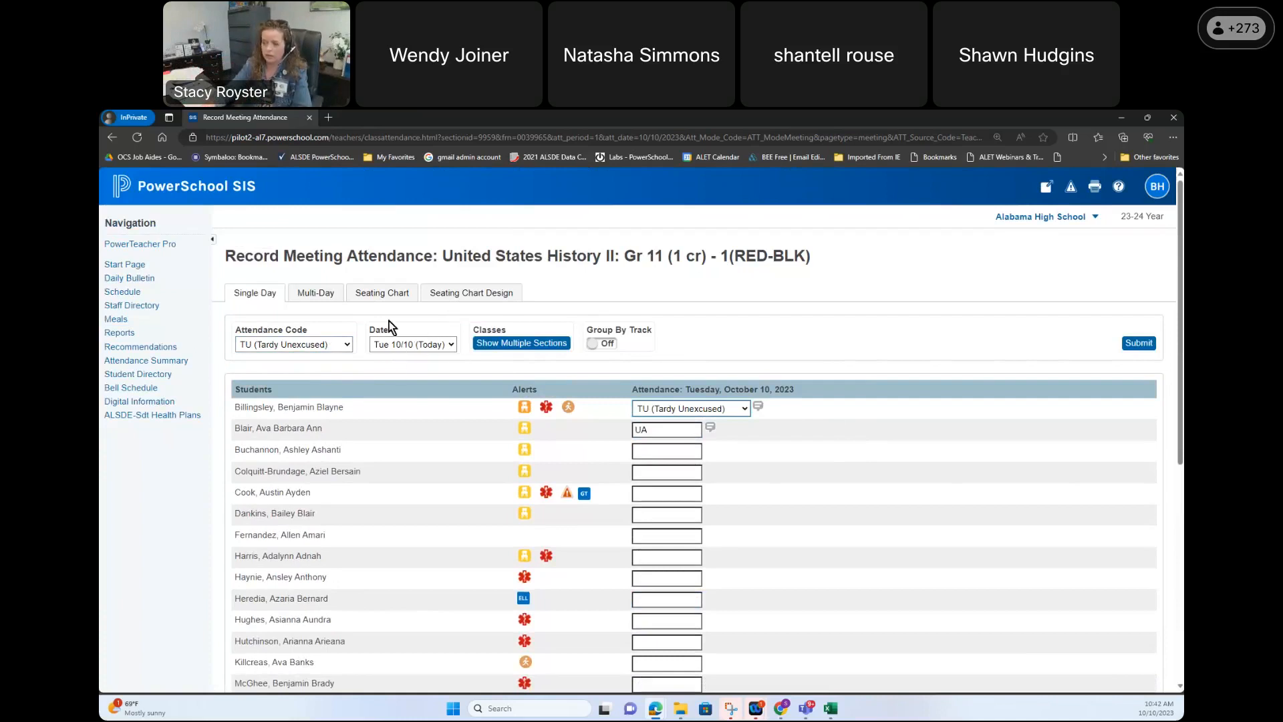
{"action": "left_click", "coordinate": [1140, 344]}
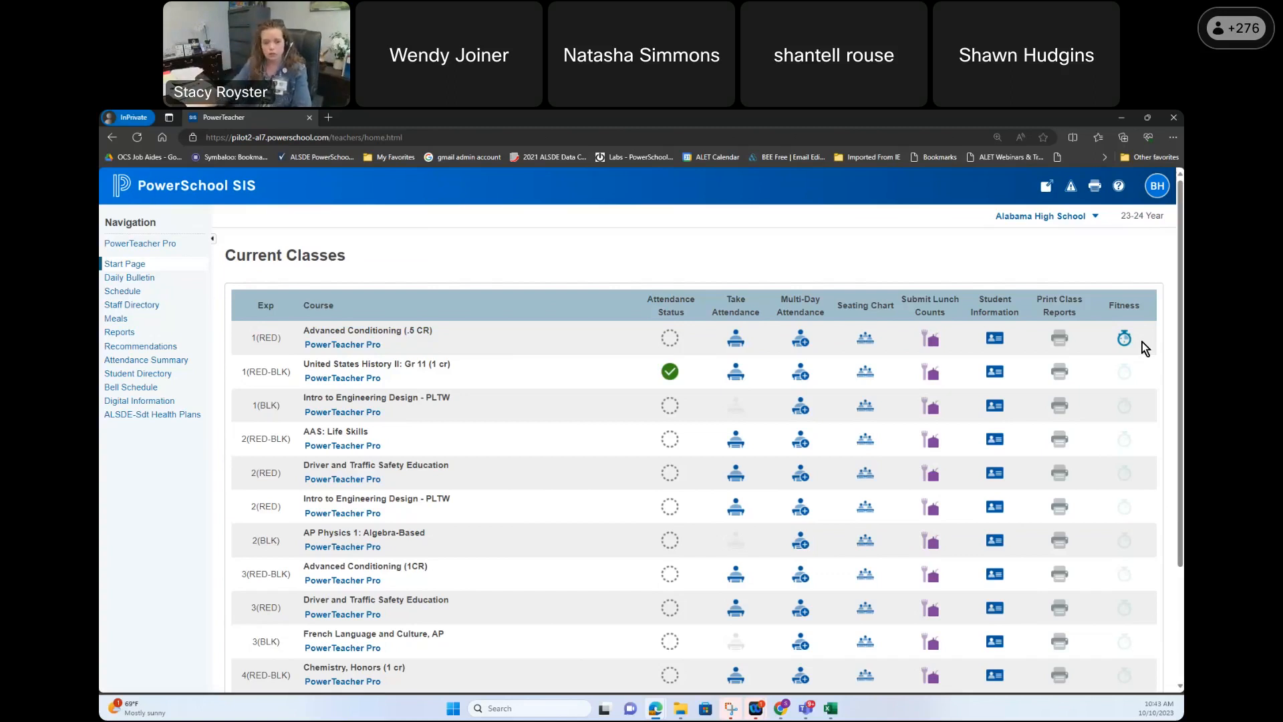
Step: Reopen the United States History II attendance and review the roster for Mon 10/9
{"action": "left_click", "coordinate": [737, 376]}
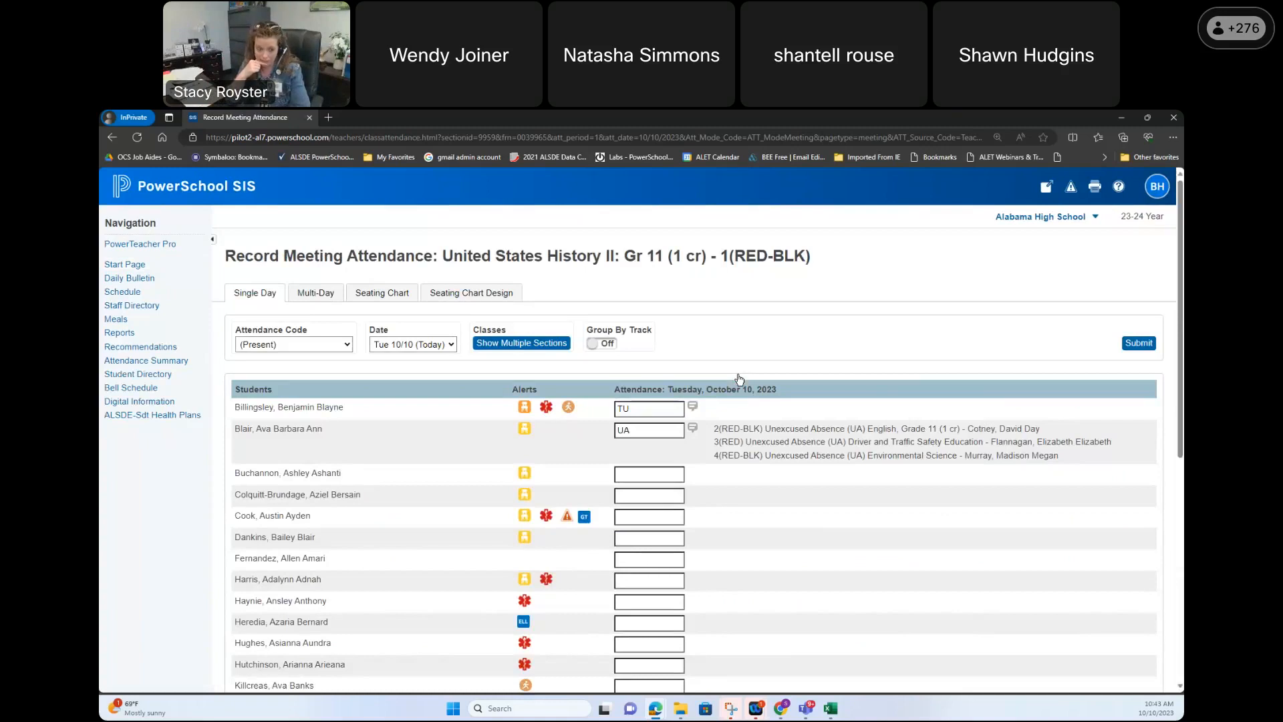
{"action": "left_click", "coordinate": [411, 344]}
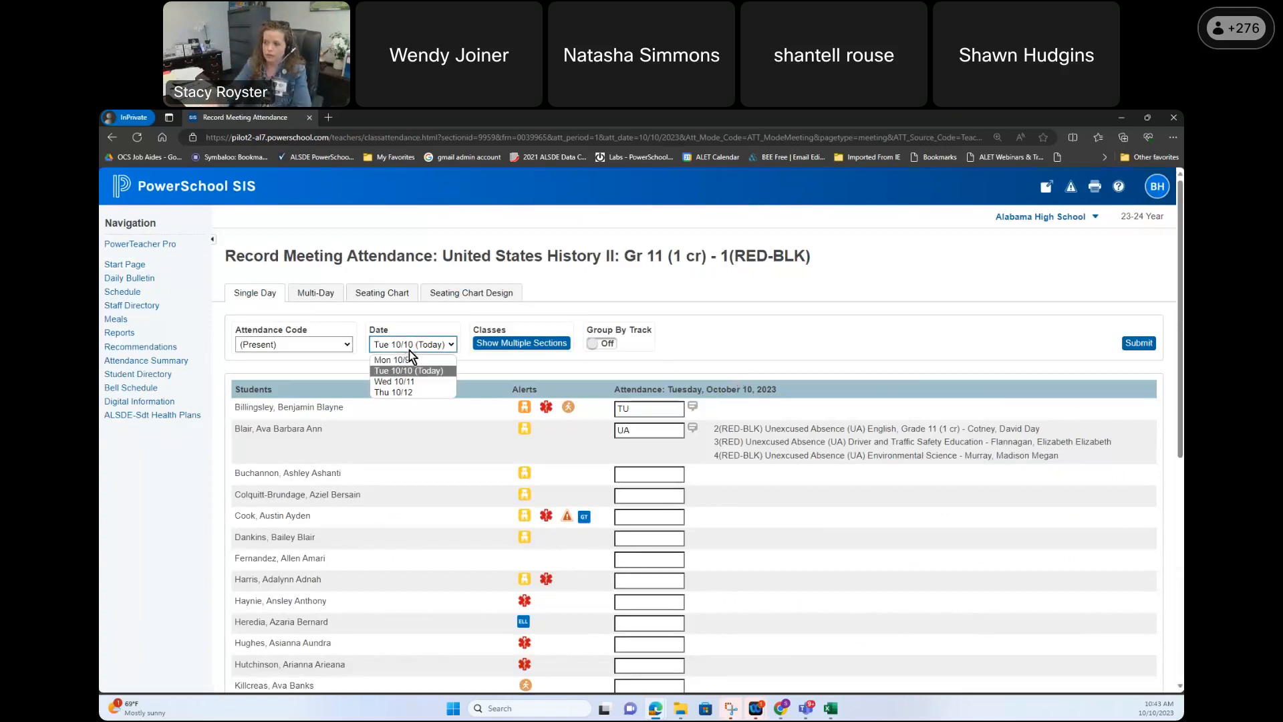
{"action": "left_click", "coordinate": [413, 363]}
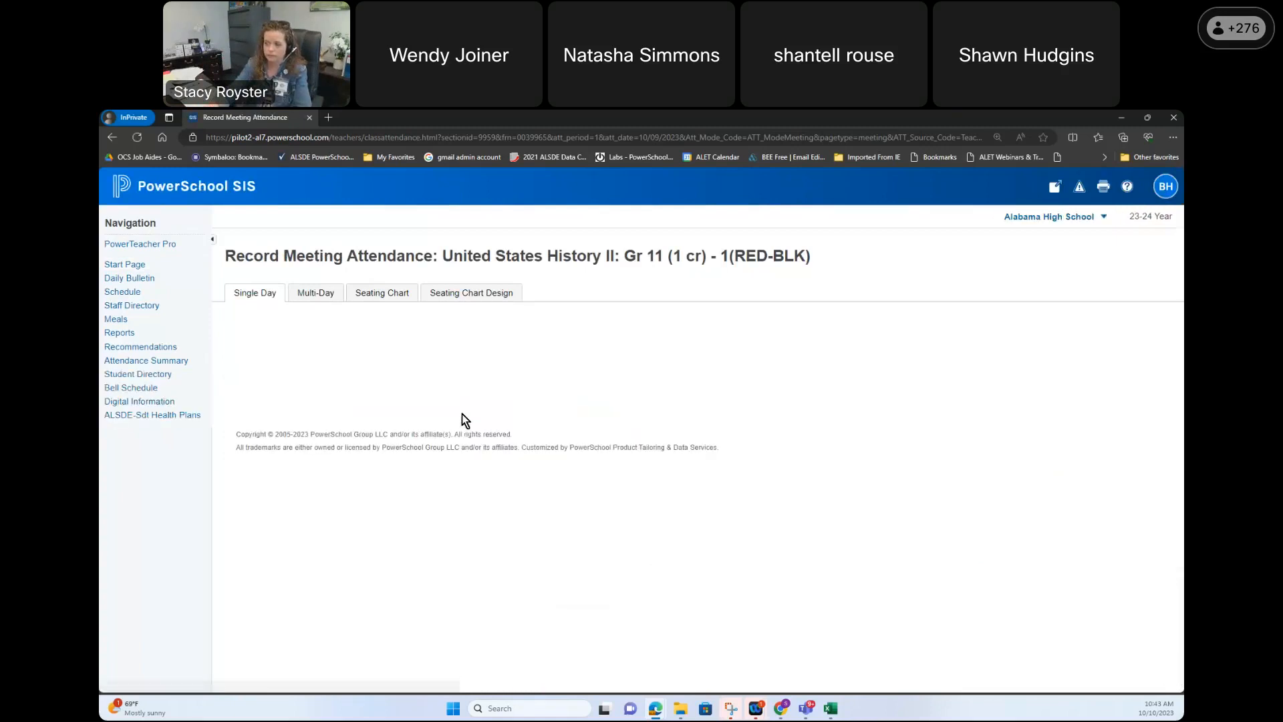
{"action": "scroll", "coordinate": [736, 455], "scroll_direction": "down", "scroll_amount": 6}
{"action": "scroll", "coordinate": [736, 455], "scroll_direction": "up", "scroll_amount": 10}
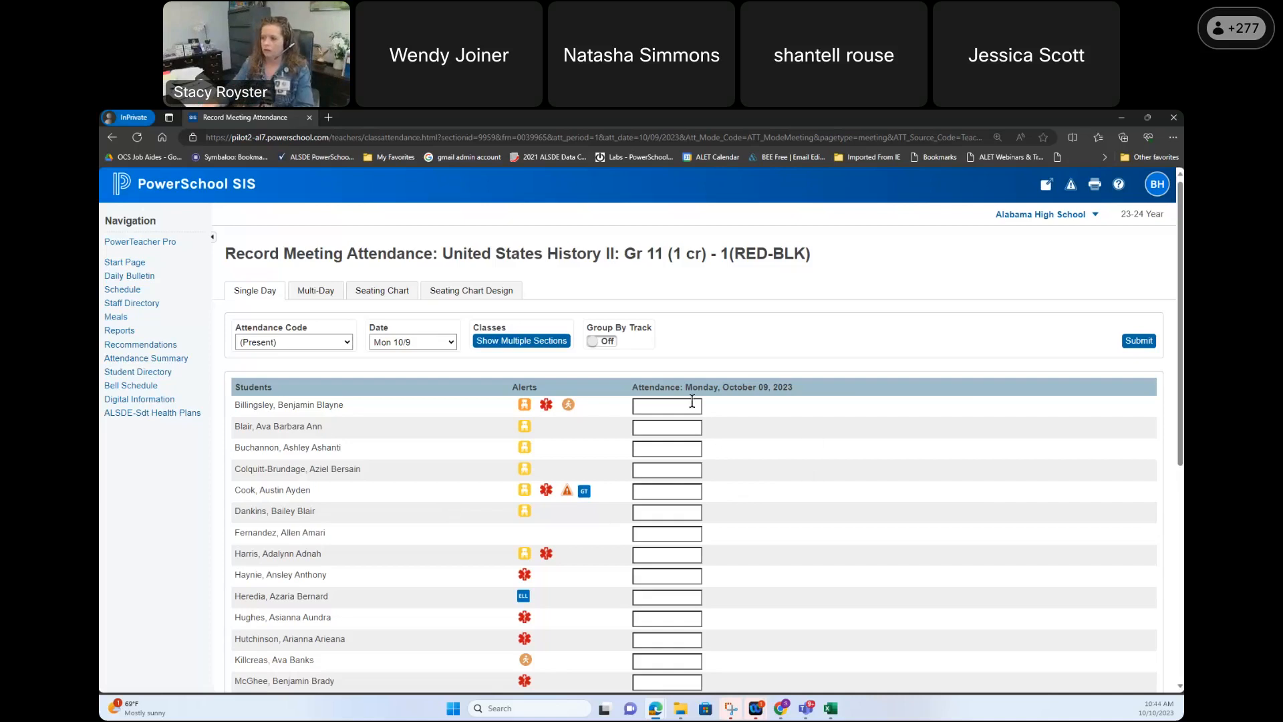
Step: Return to the class list and view the multi-day attendance grid for United States History II, 1(RED-BLK)
{"action": "left_click", "coordinate": [188, 192]}
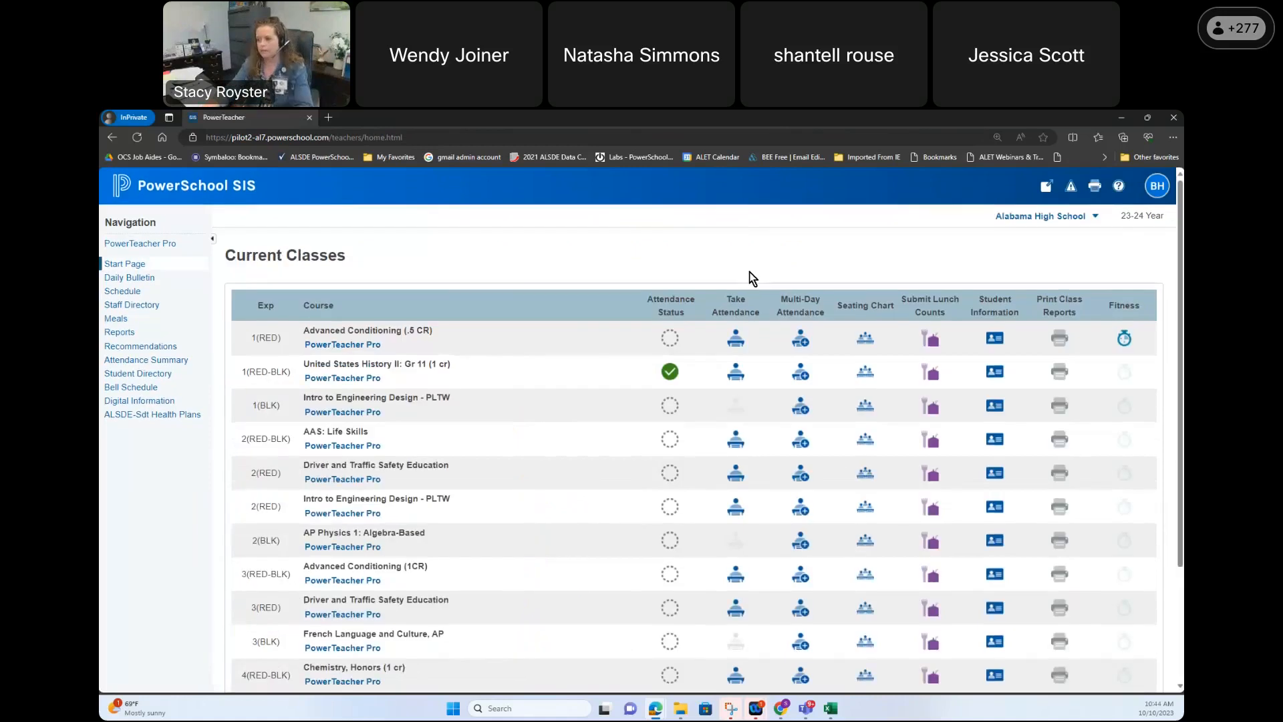
{"action": "left_click", "coordinate": [795, 381]}
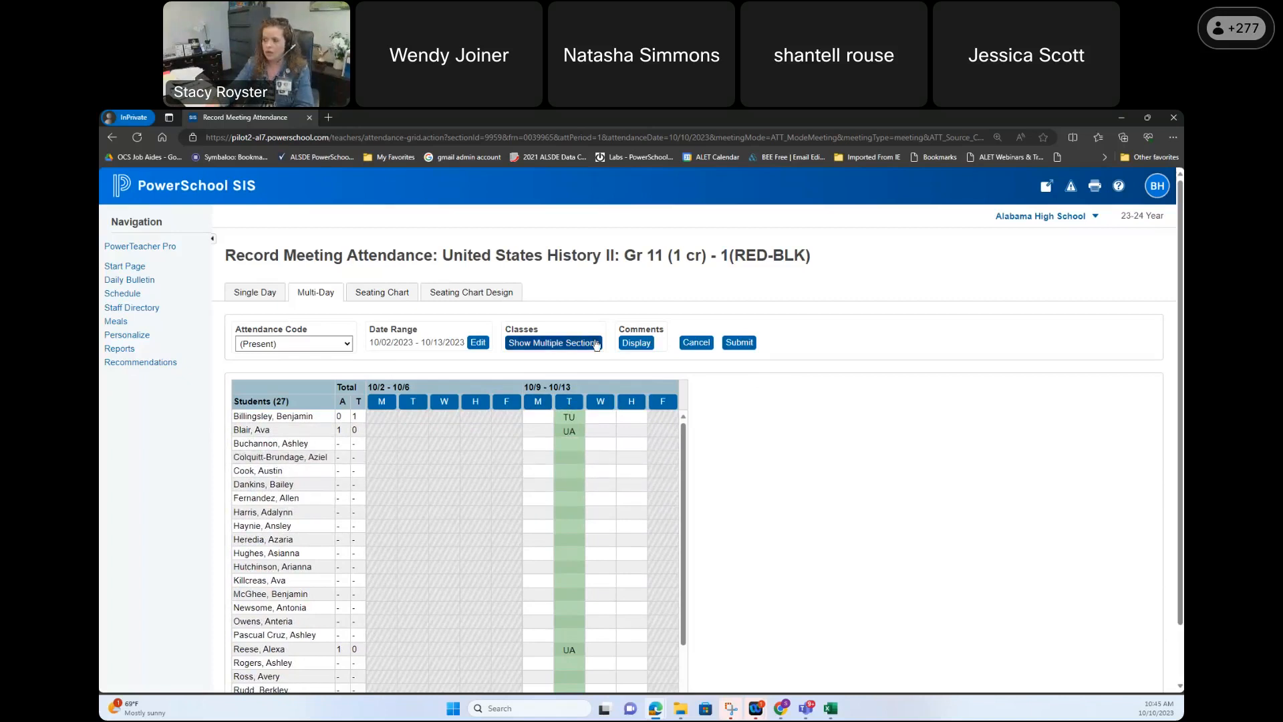
Step: Return to single-day attendance for United States History II, show multiple sections and look through the roster
{"action": "left_click", "coordinate": [255, 292]}
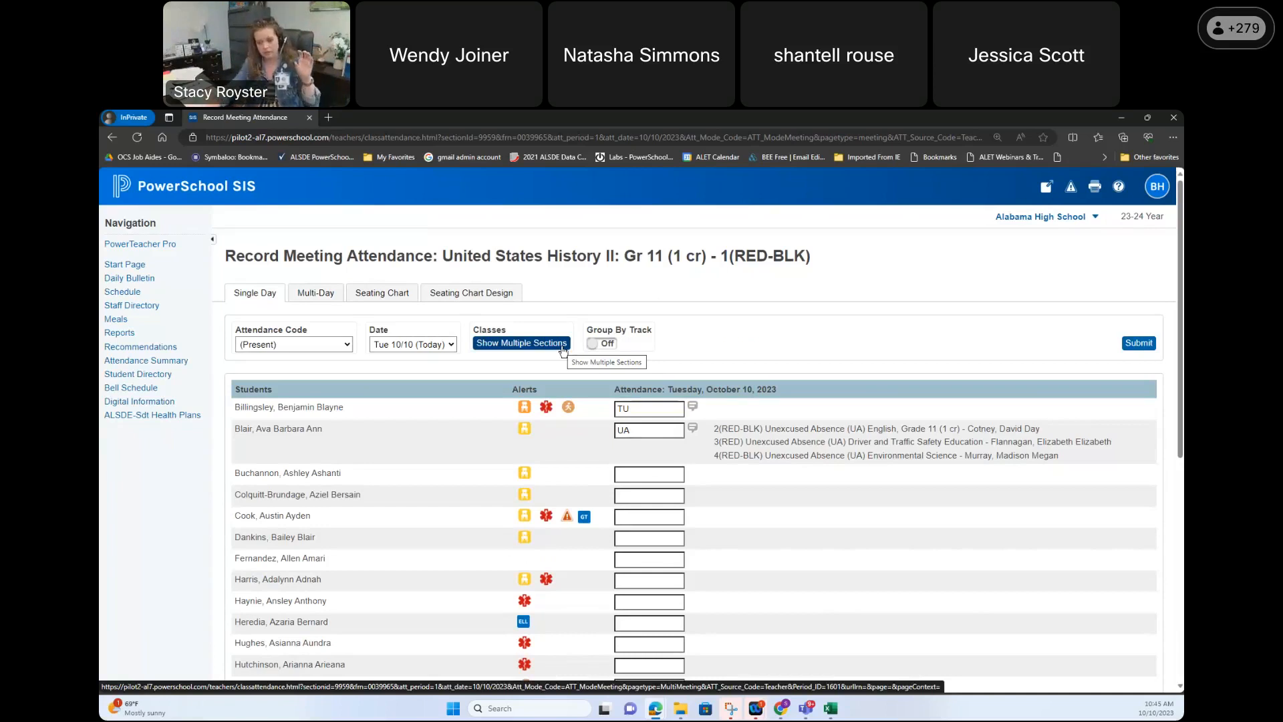
{"action": "left_click", "coordinate": [508, 344]}
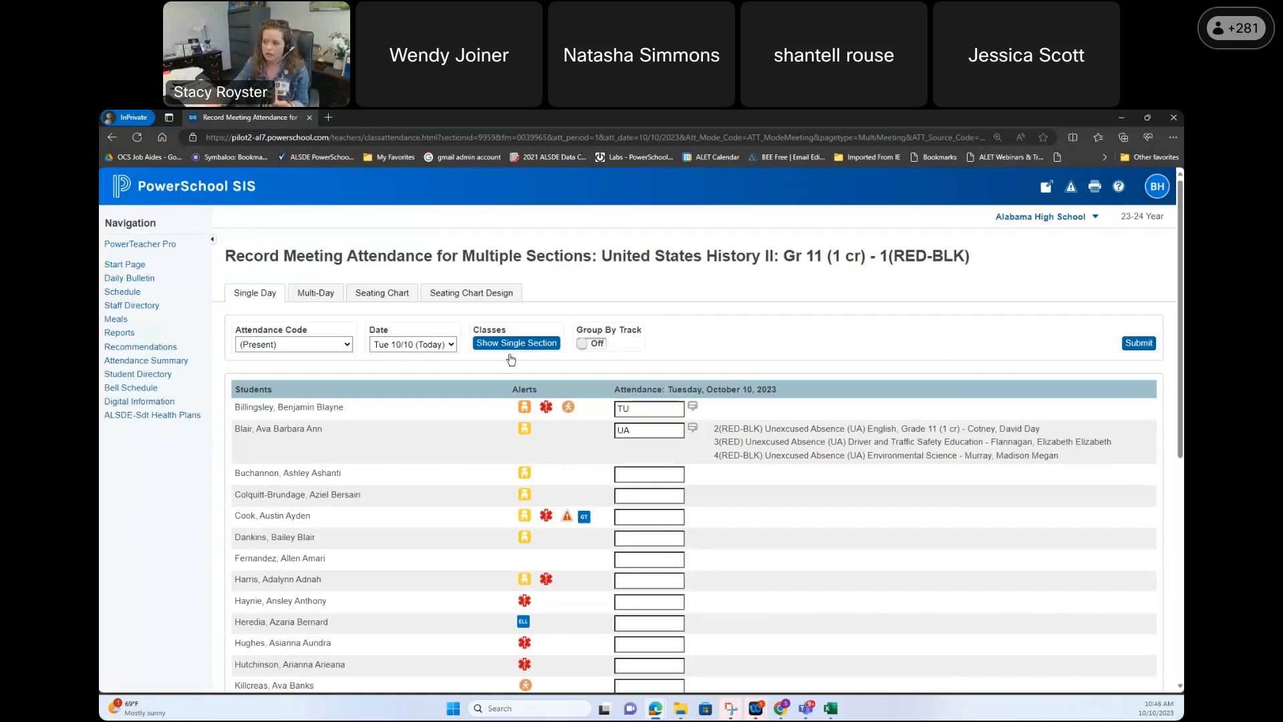
{"action": "scroll", "coordinate": [601, 407], "scroll_direction": "down", "scroll_amount": 3}
{"action": "scroll", "coordinate": [620, 407], "scroll_direction": "down", "scroll_amount": 3}
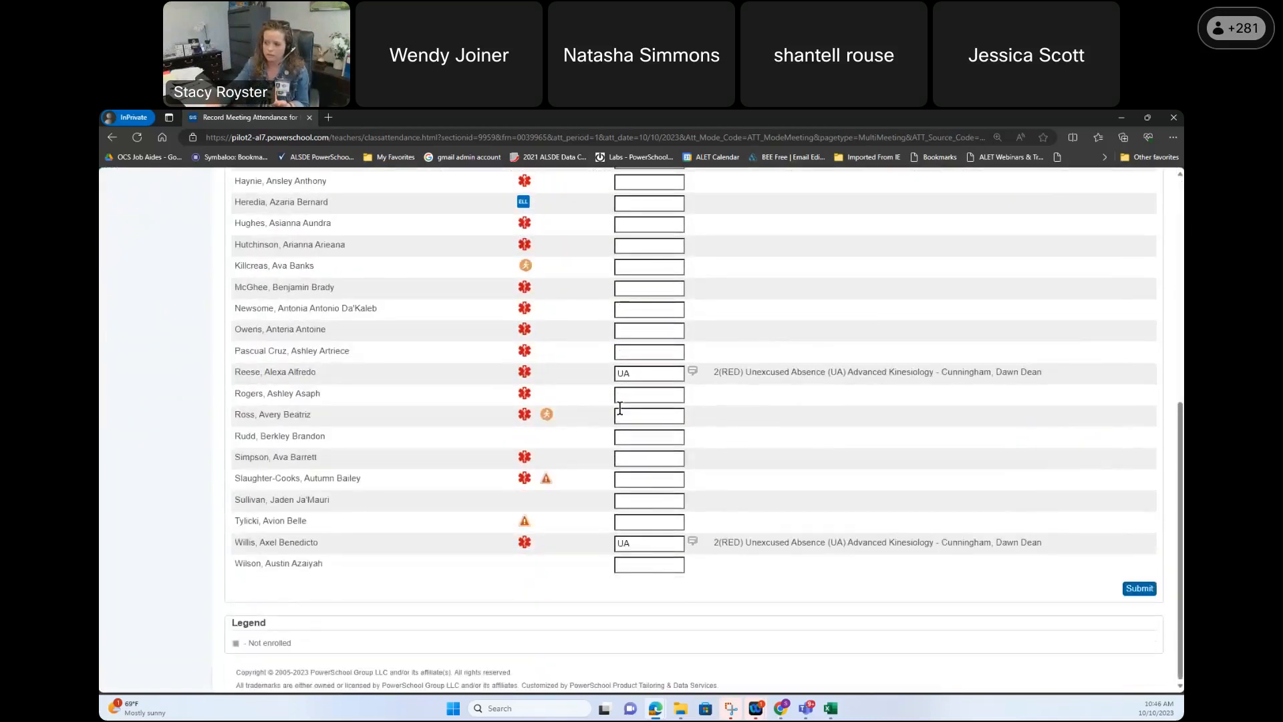
{"action": "scroll", "coordinate": [620, 407], "scroll_direction": "up", "scroll_amount": 6}
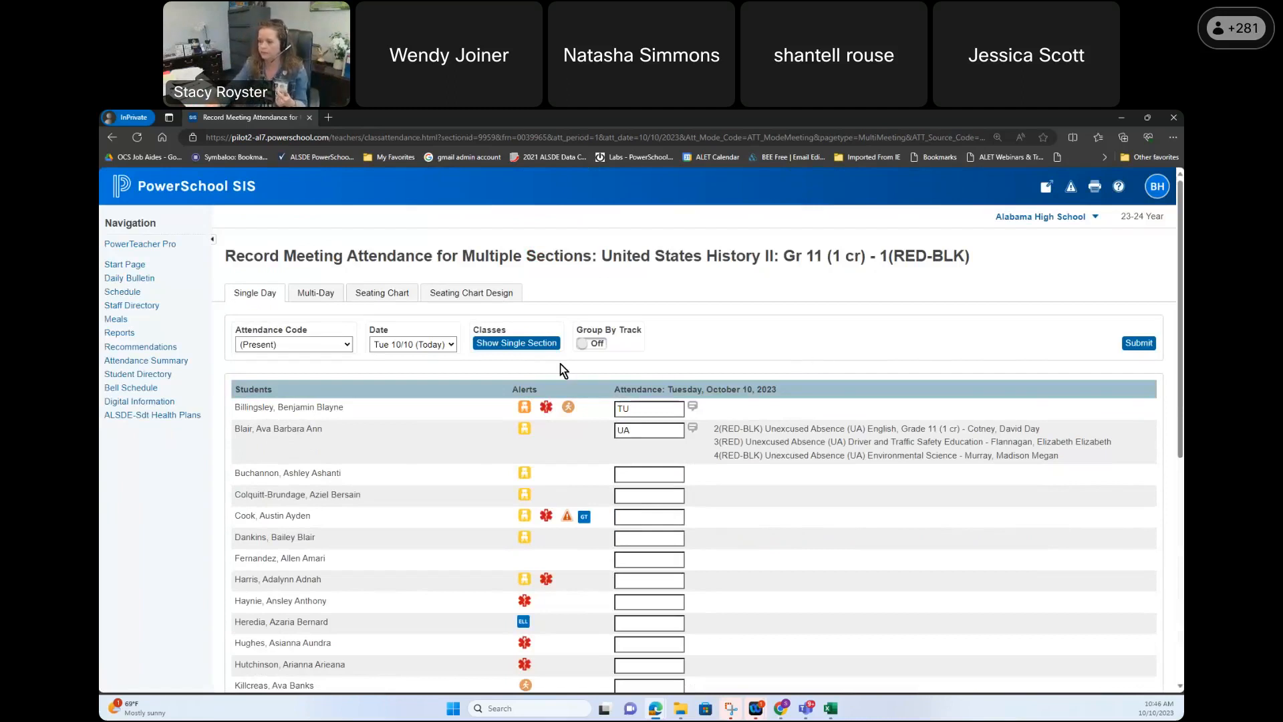
Step: Open attendance for AAS: Life Skills 2(RED-BLK) from the class list, show multiple sections and review the combined roster
{"action": "left_click", "coordinate": [207, 184]}
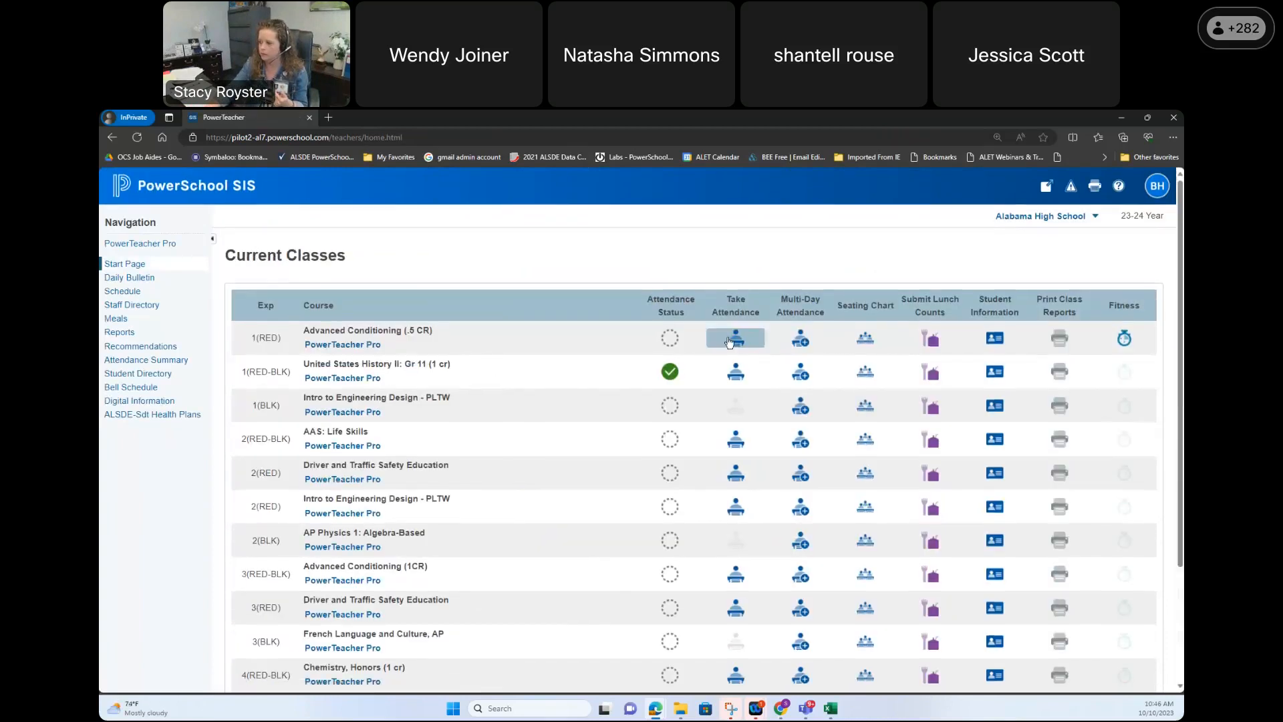
{"action": "left_click", "coordinate": [734, 444]}
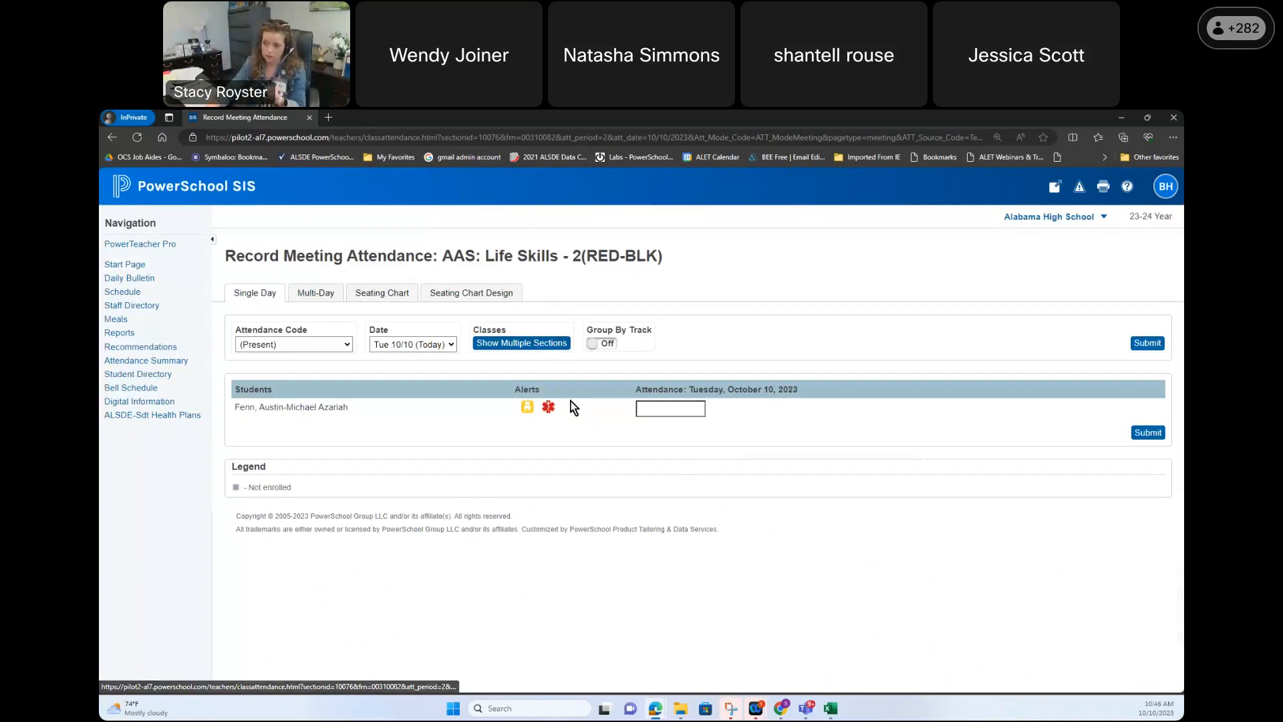
{"action": "left_click", "coordinate": [553, 345]}
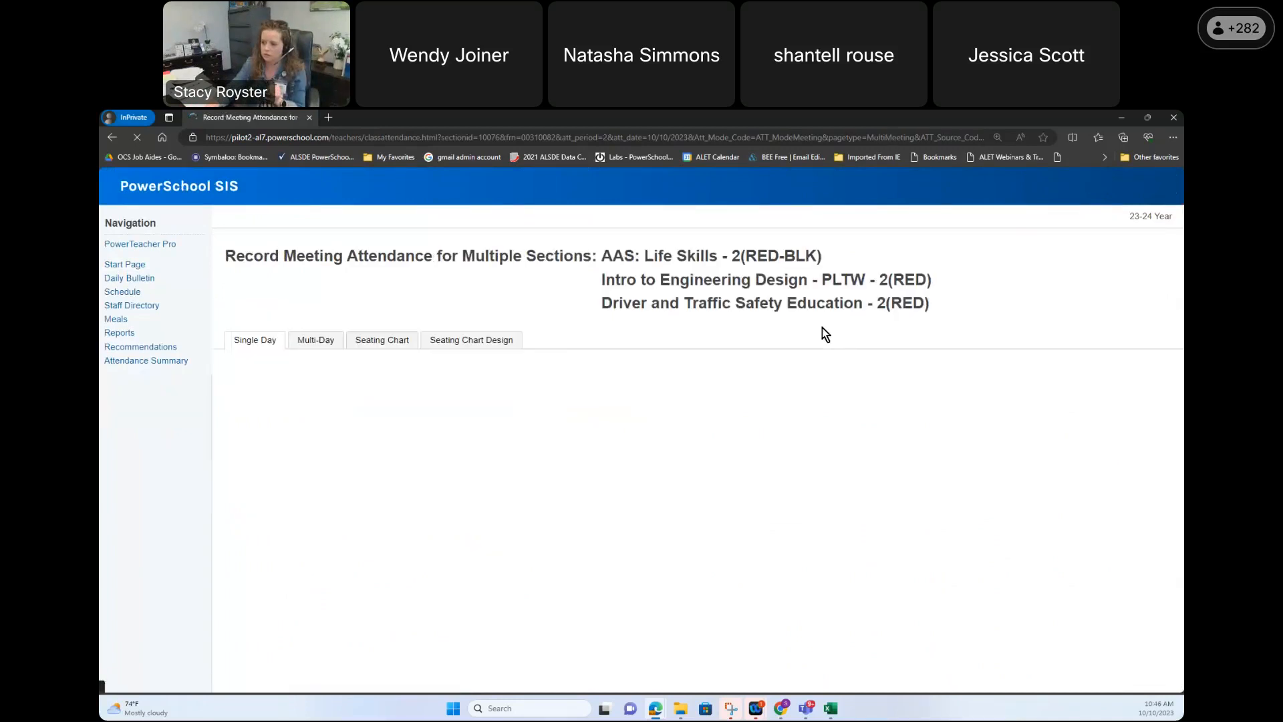
{"action": "left_click_drag", "start_coordinate": [601, 256], "coordinate": [977, 304]}
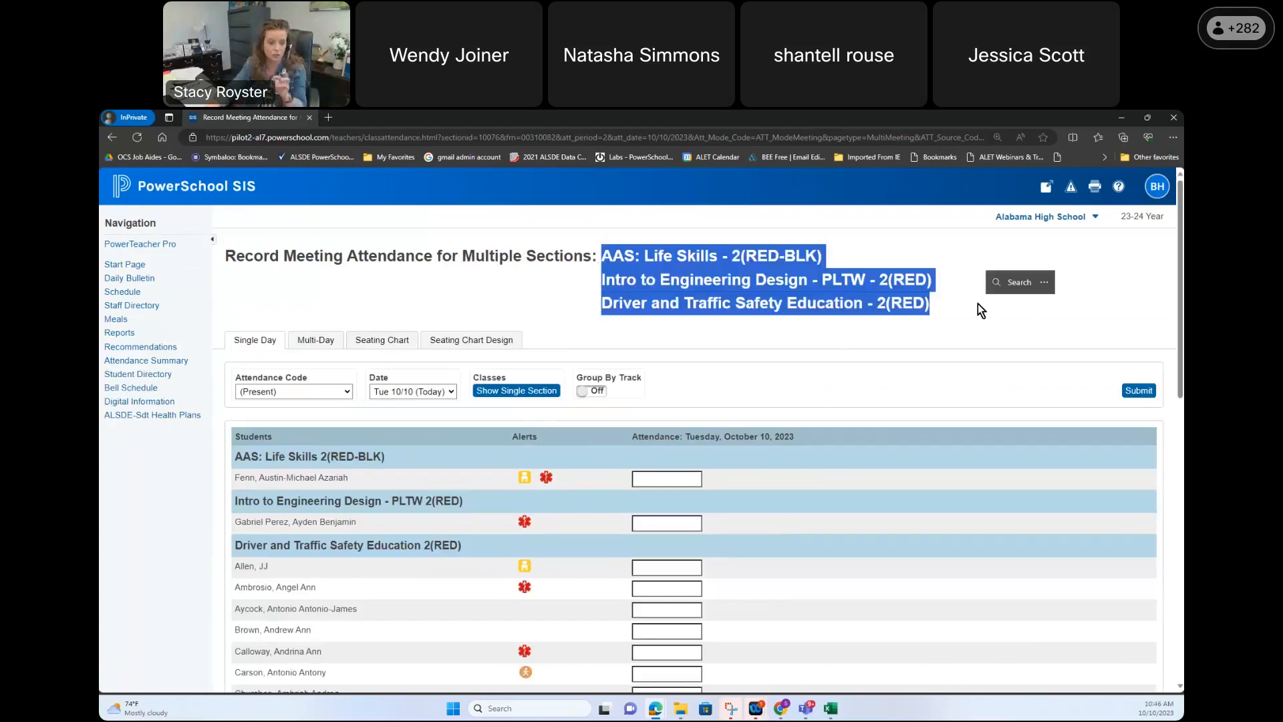
{"action": "scroll", "coordinate": [896, 407], "scroll_direction": "down", "scroll_amount": 1}
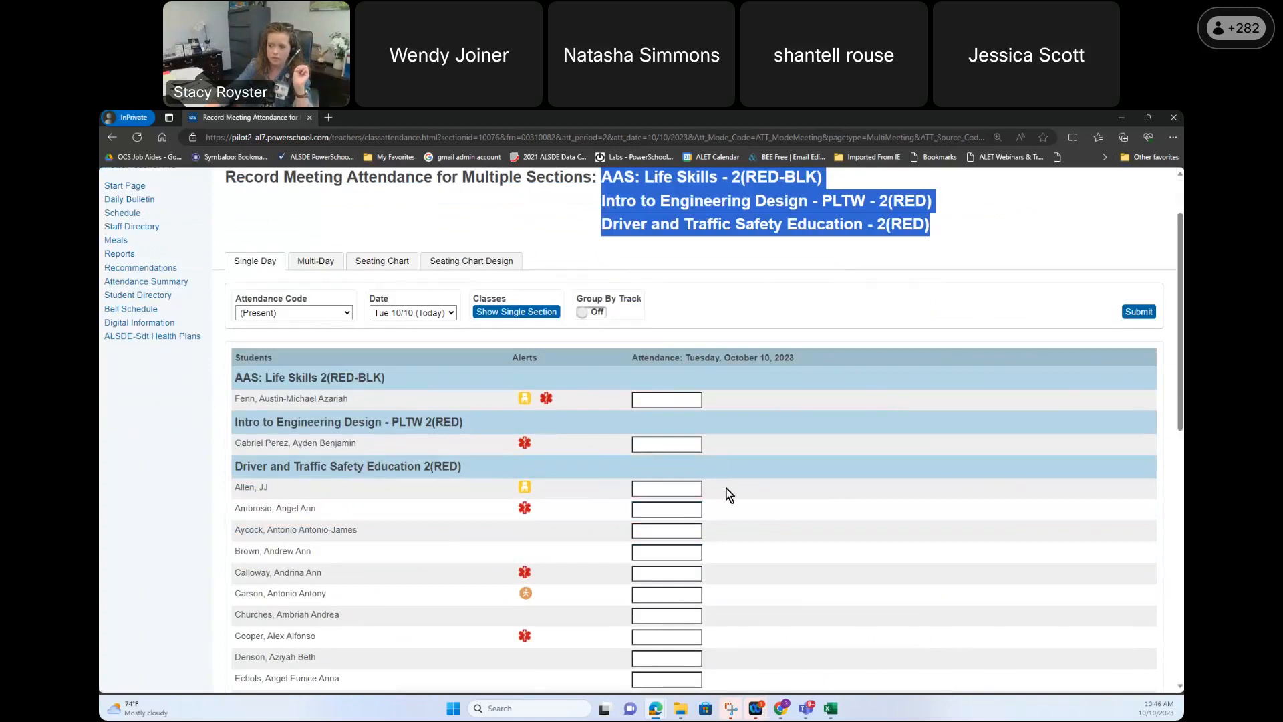
{"action": "scroll", "coordinate": [748, 515], "scroll_direction": "down", "scroll_amount": 4}
{"action": "scroll", "coordinate": [759, 519], "scroll_direction": "down", "scroll_amount": 3}
{"action": "scroll", "coordinate": [759, 520], "scroll_direction": "up", "scroll_amount": 8}
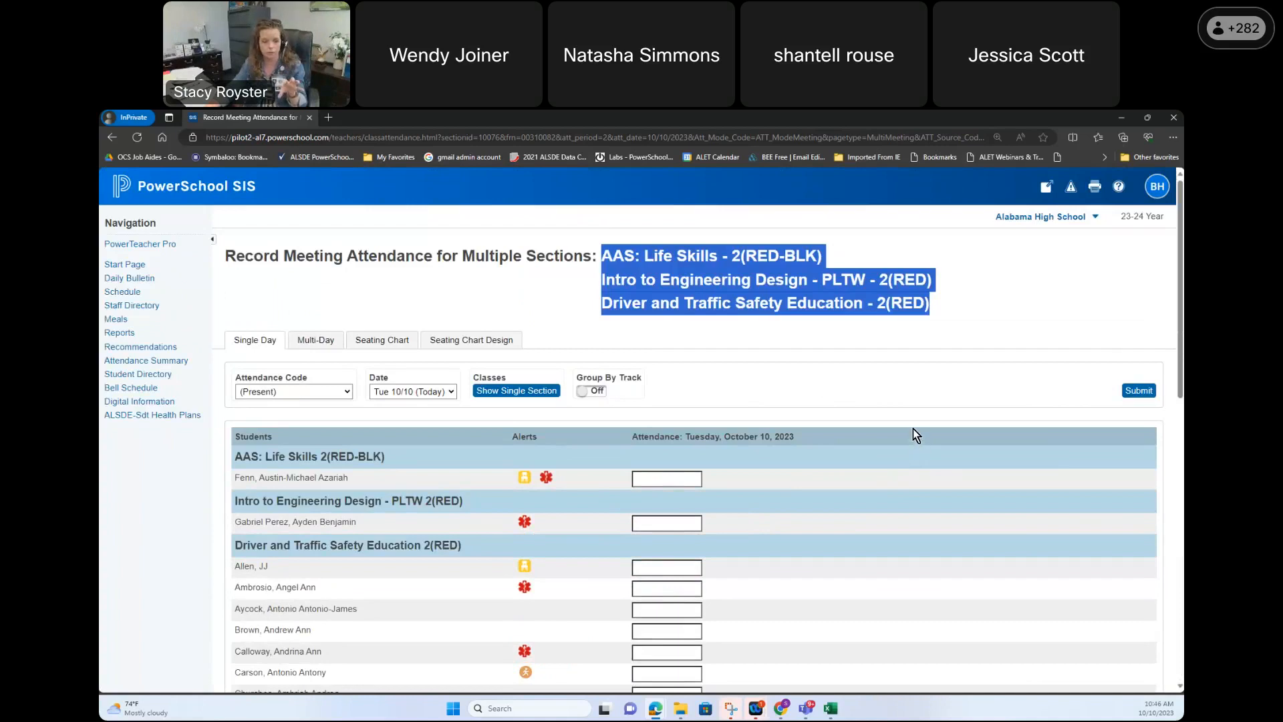
Step: Mark one student in each of the three listed sections as UA (Unexcused Absence) for Tue 10/10 and submit the attendance
{"action": "left_click", "coordinate": [335, 392]}
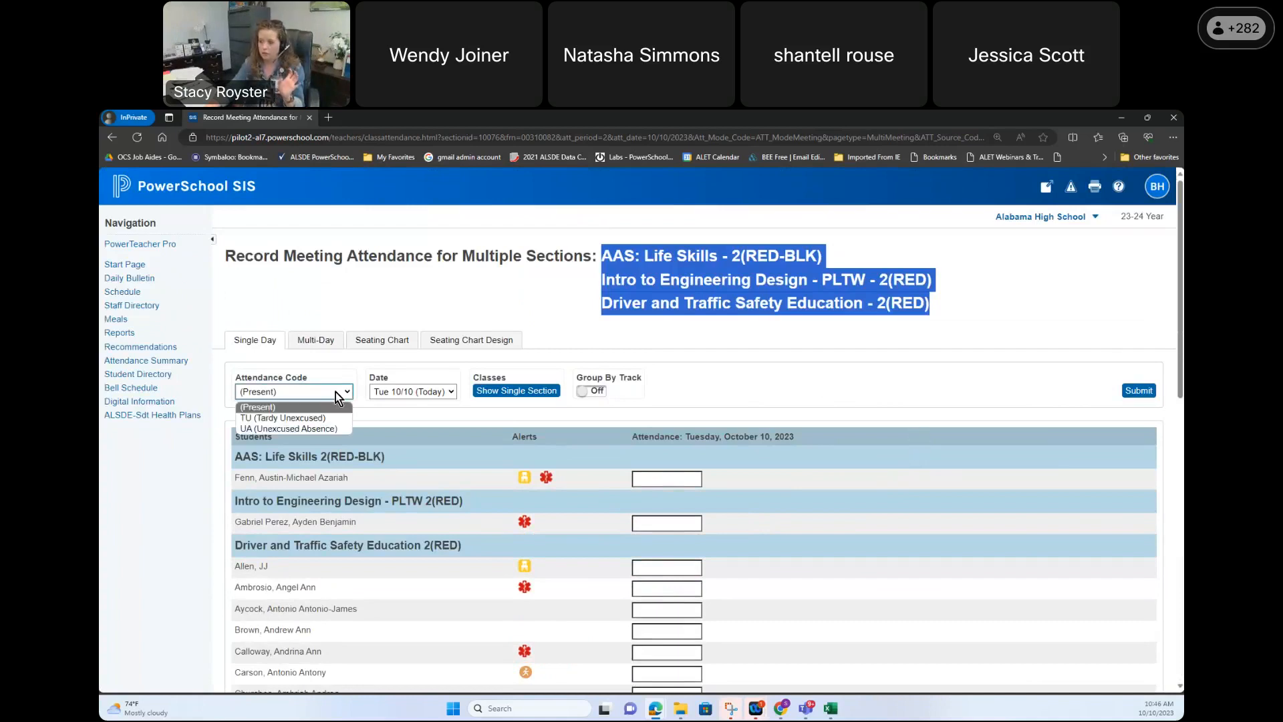
{"action": "left_click", "coordinate": [288, 429]}
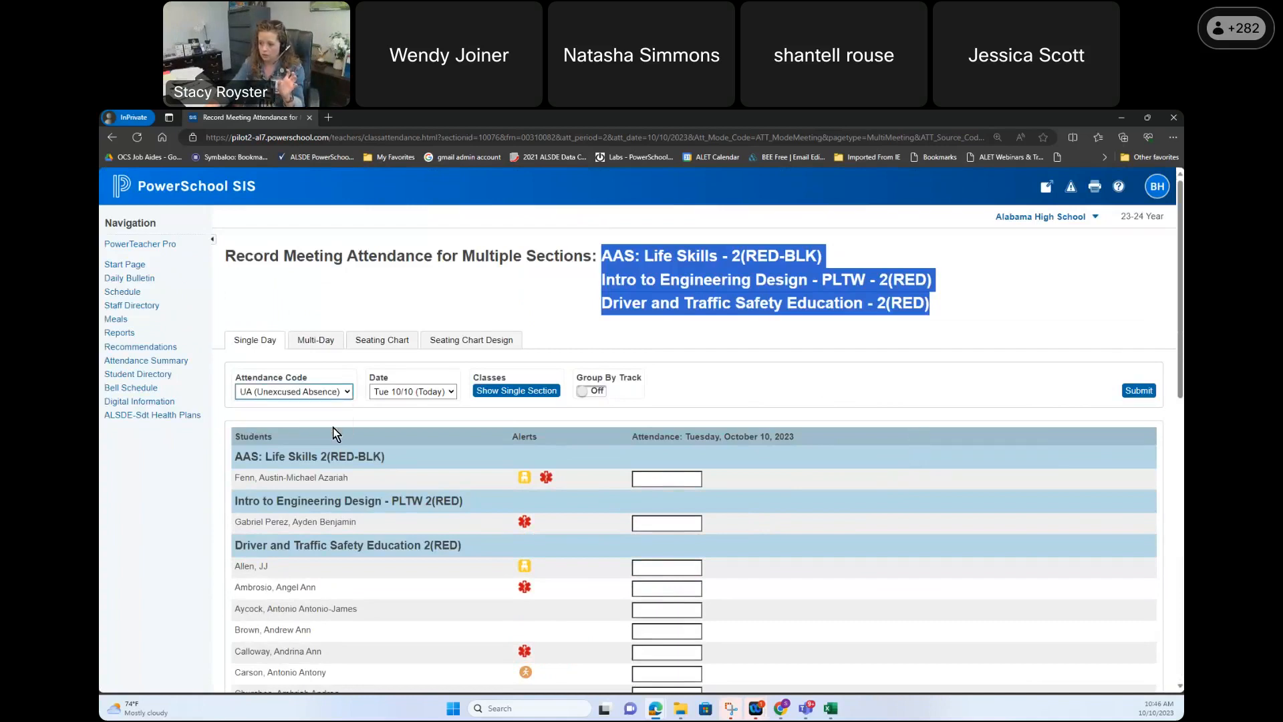
{"action": "left_click", "coordinate": [686, 480]}
{"action": "left_click", "coordinate": [688, 524]}
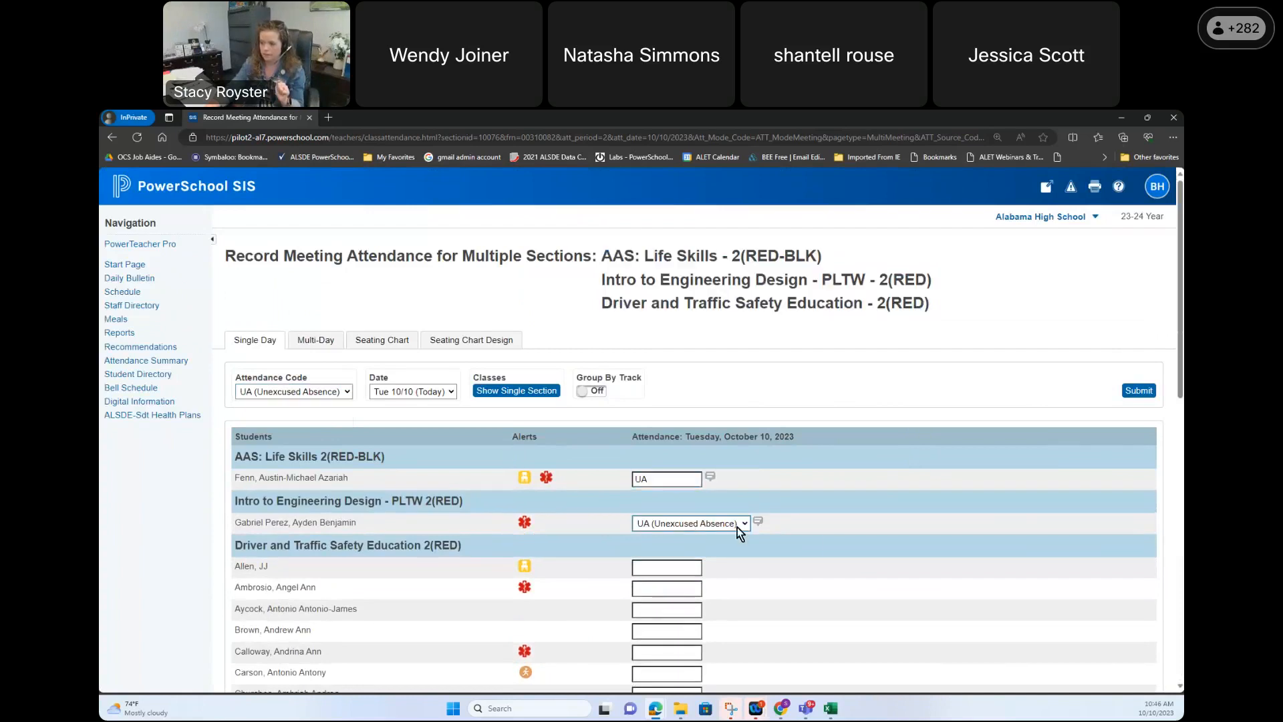
{"action": "scroll", "coordinate": [802, 535], "scroll_direction": "down", "scroll_amount": 3}
{"action": "left_click", "coordinate": [668, 533]}
{"action": "scroll", "coordinate": [913, 510], "scroll_direction": "up", "scroll_amount": 3}
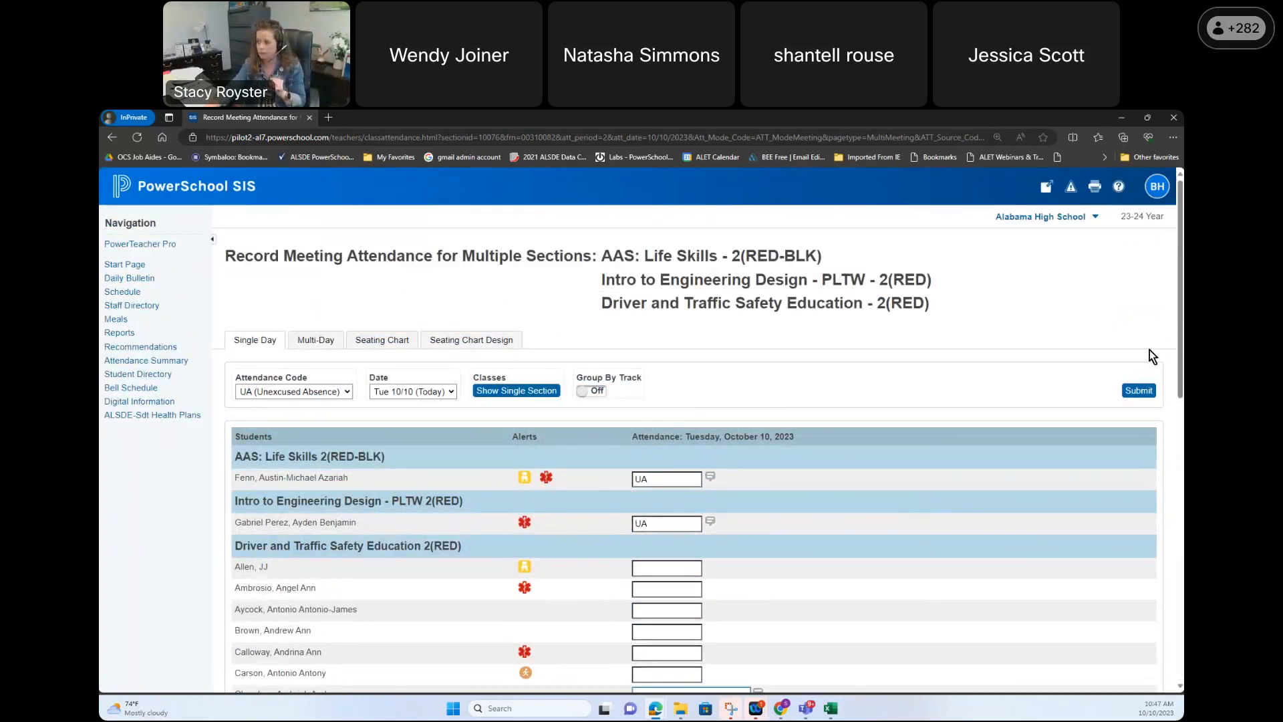
{"action": "left_click", "coordinate": [1139, 392]}
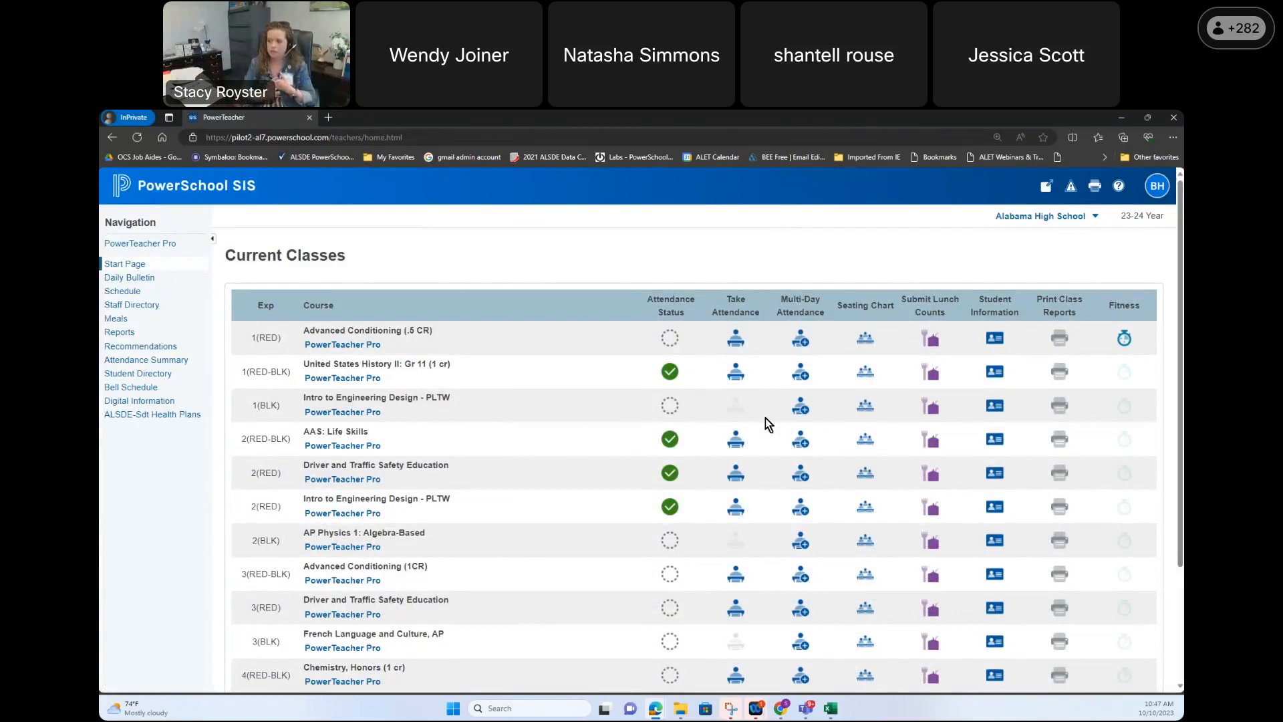
Step: Open the seating chart for Intro to Engineering Design - PLTW, 2(RED) and prepopulate its blank default layout
{"action": "left_click", "coordinate": [866, 509]}
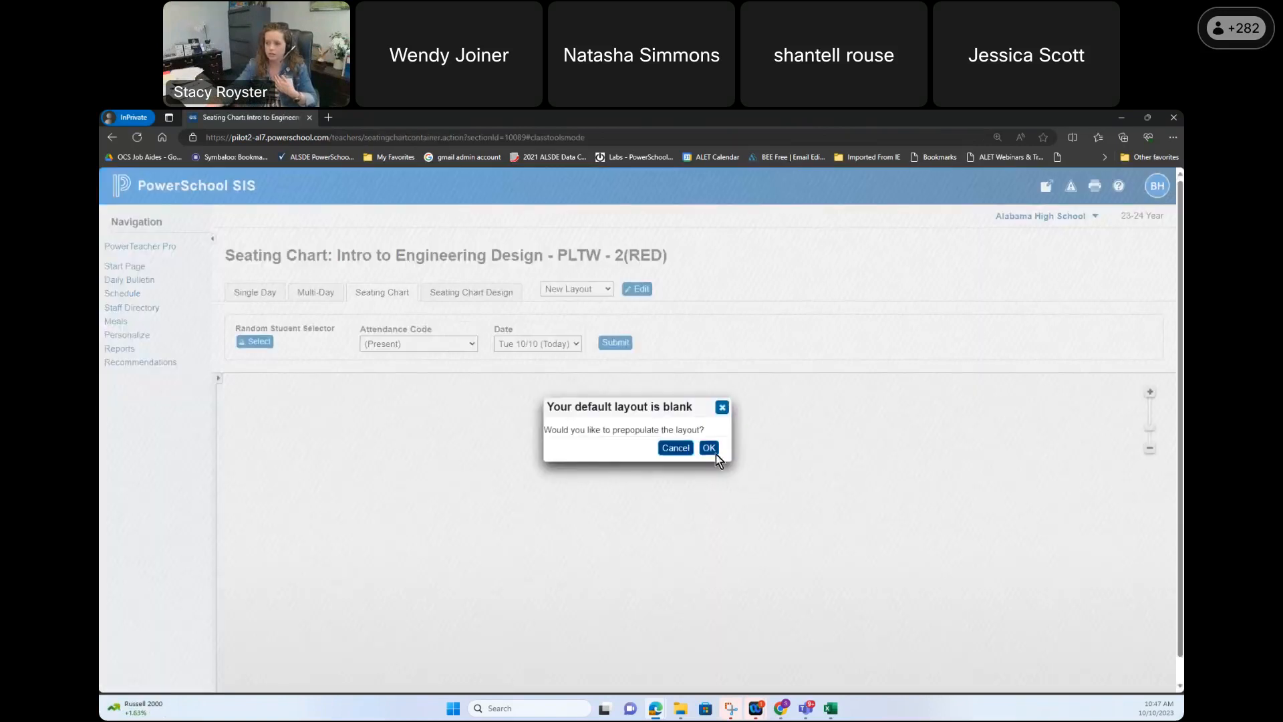
{"action": "left_click", "coordinate": [708, 447]}
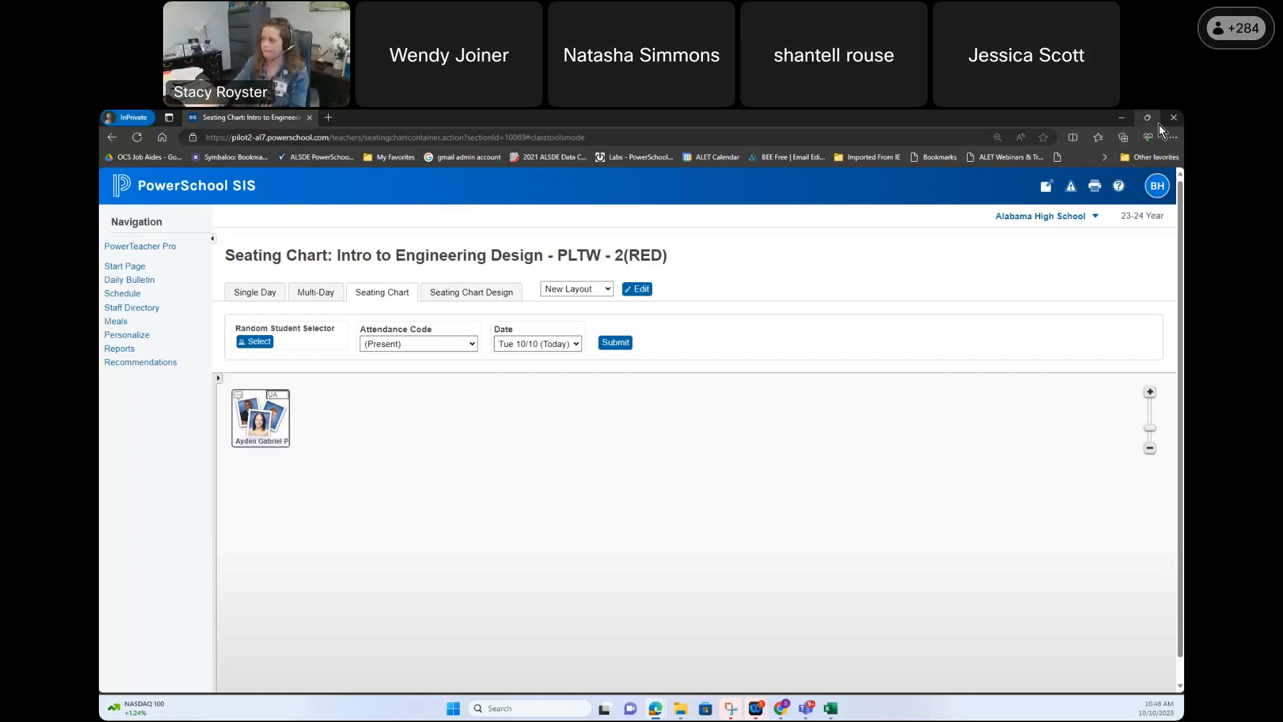
Step: Switch to the PowerSchool SIS admin window, open Meeting Attendance and review the absent students by period
{"action": "left_click", "coordinate": [1122, 118]}
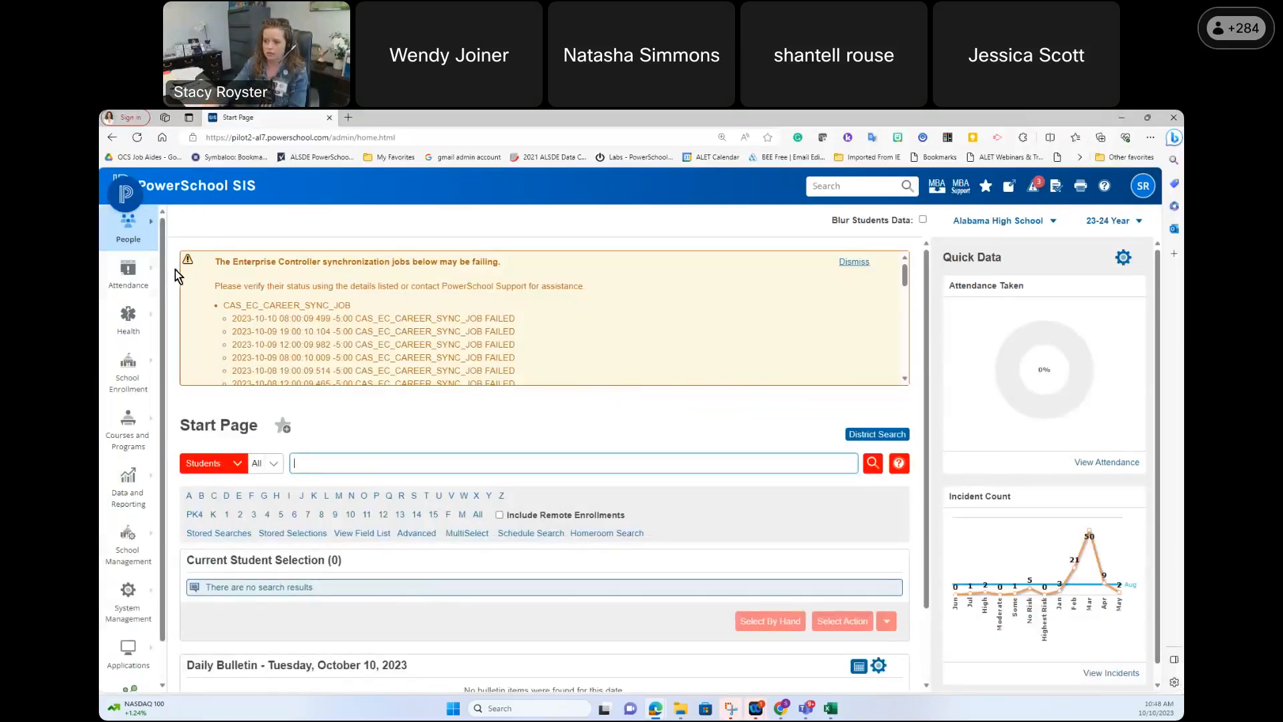
{"action": "mouse_move", "coordinate": [128, 270]}
{"action": "left_click", "coordinate": [224, 364]}
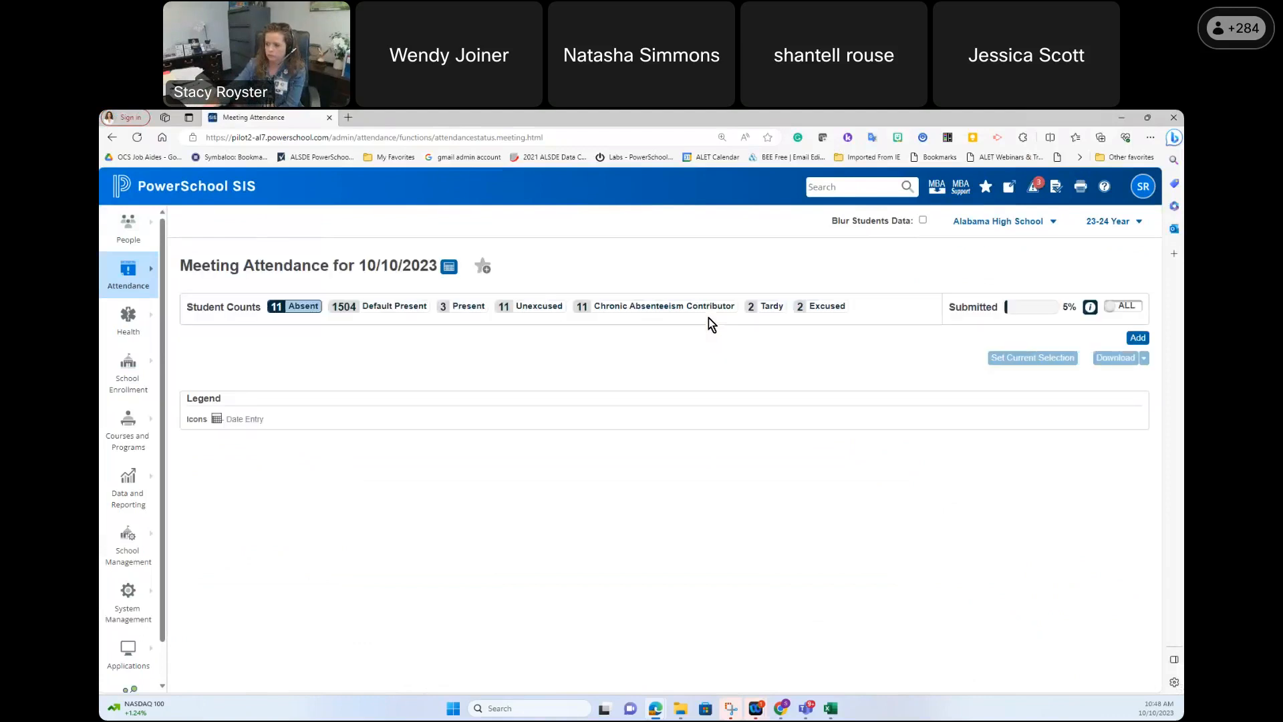
{"action": "scroll", "coordinate": [698, 345], "scroll_direction": "down", "scroll_amount": 3}
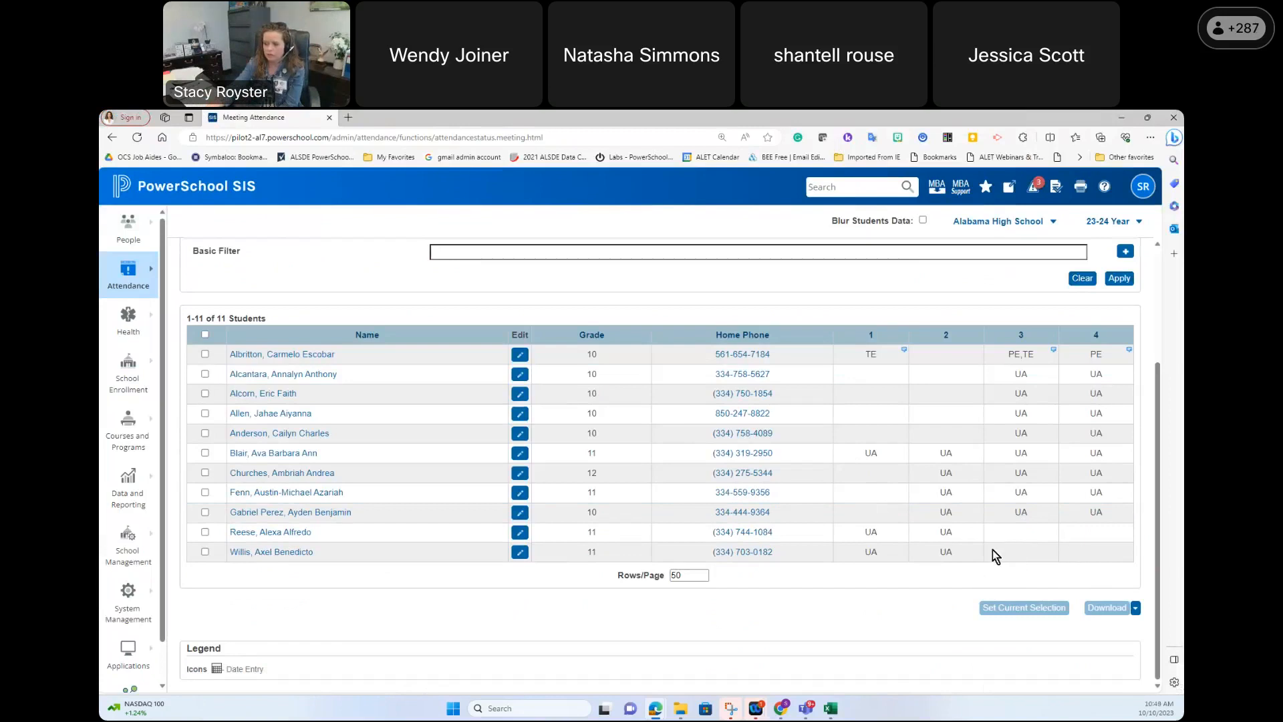
Step: Open the attendance entry for the second-to-last student in the absent list, review the day's class periods and close it
{"action": "left_click", "coordinate": [520, 533]}
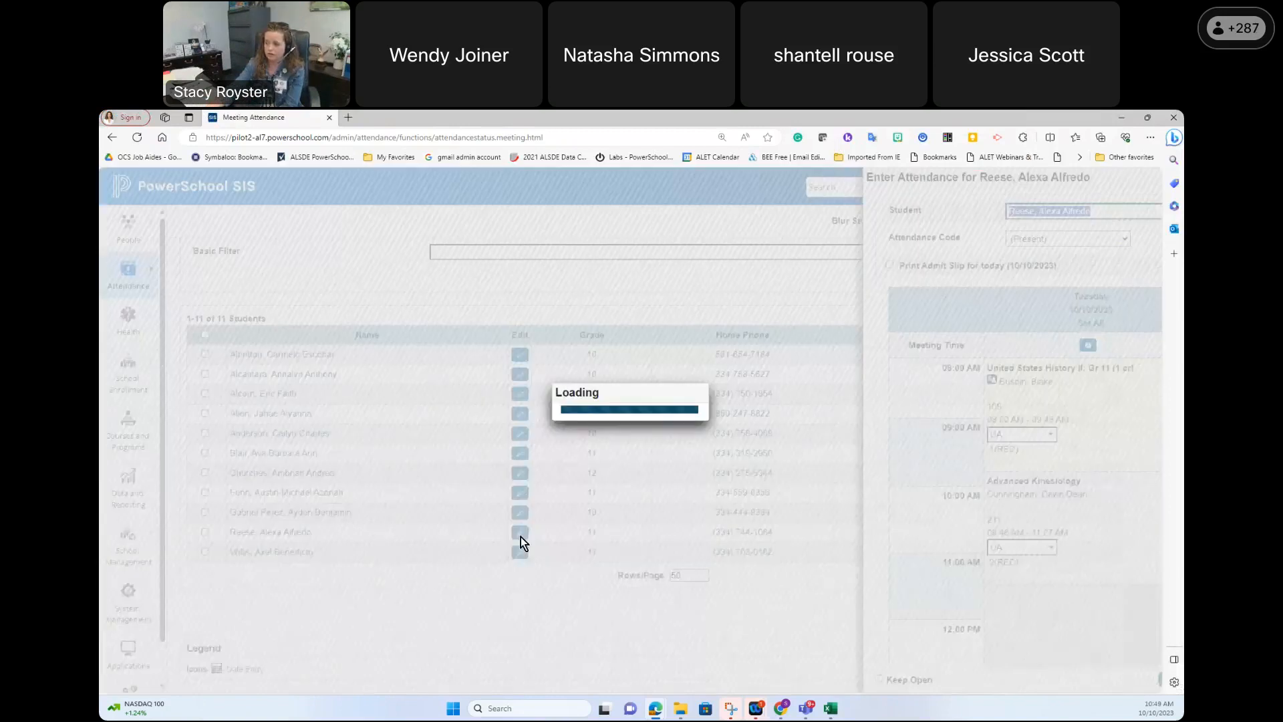
{"action": "scroll", "coordinate": [1005, 547], "scroll_direction": "down", "scroll_amount": 3}
{"action": "scroll", "coordinate": [1005, 546], "scroll_direction": "up", "scroll_amount": 3}
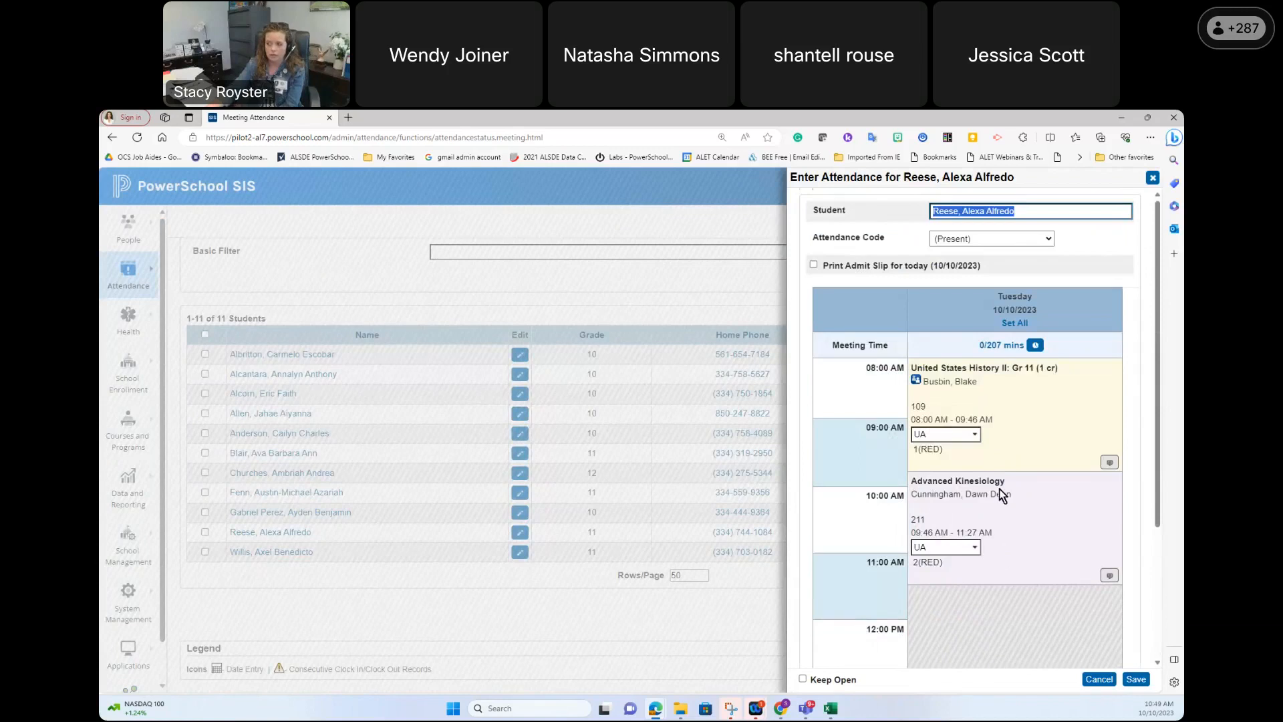
{"action": "scroll", "coordinate": [1009, 539], "scroll_direction": "down", "scroll_amount": 2}
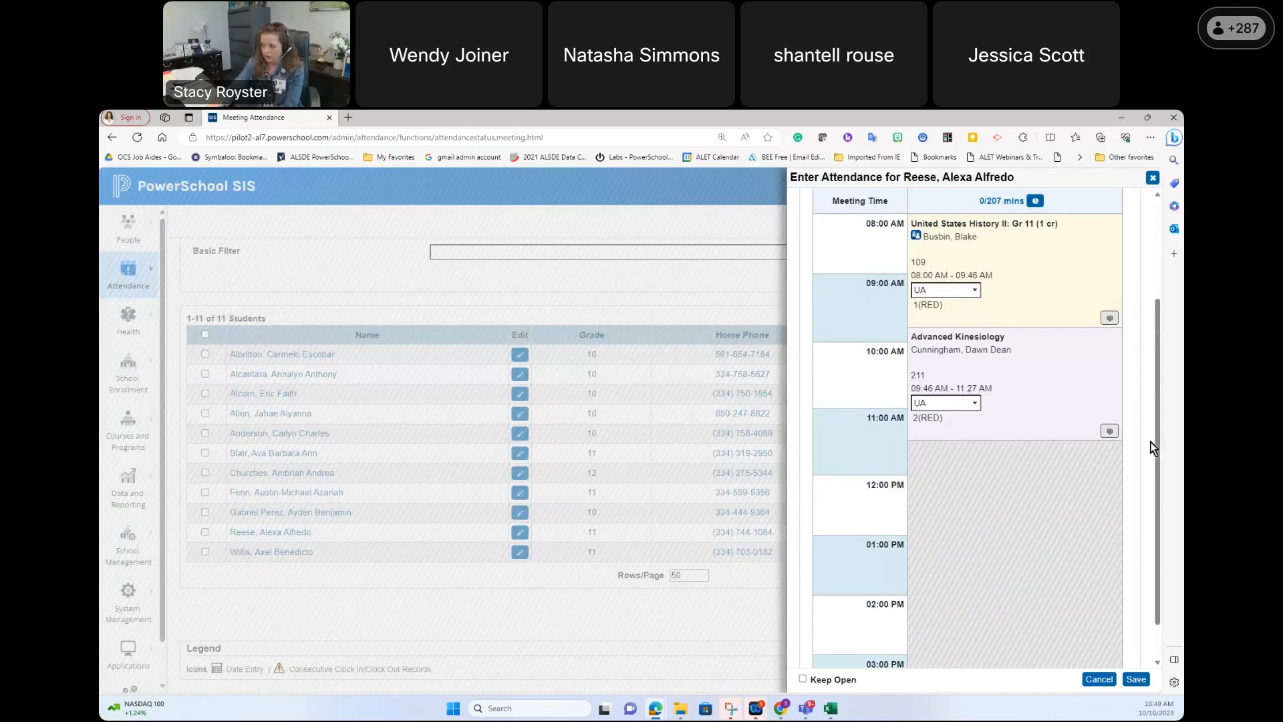
{"action": "left_click", "coordinate": [1153, 177]}
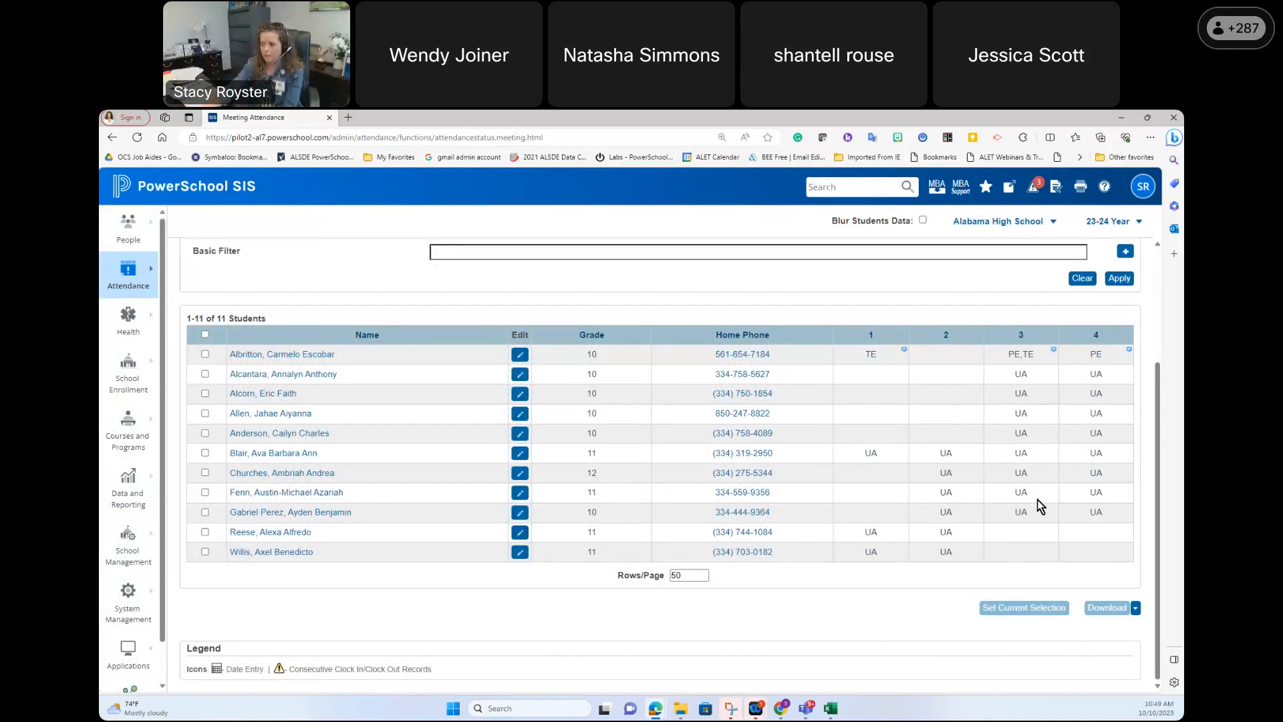
Step: Open Daily Attendance for 10/10/2023 and review the absent students and their daily attendance codes
{"action": "left_click", "coordinate": [128, 281]}
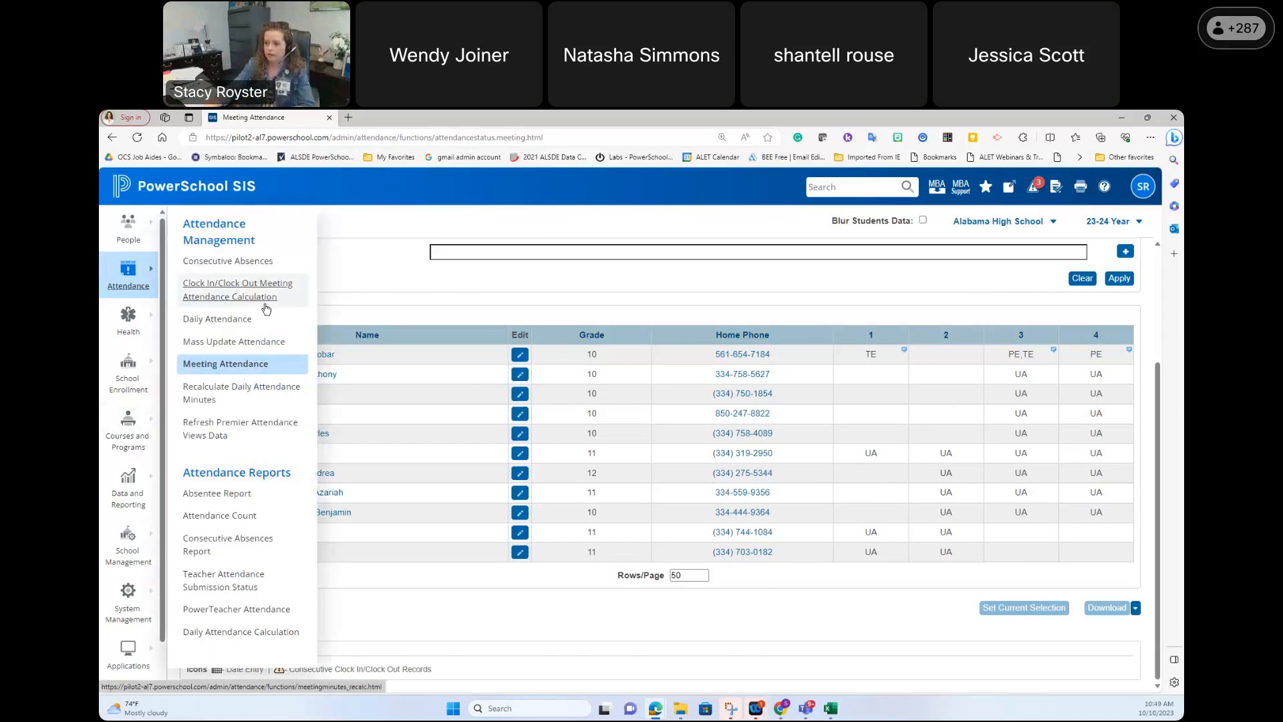
{"action": "left_click", "coordinate": [242, 321]}
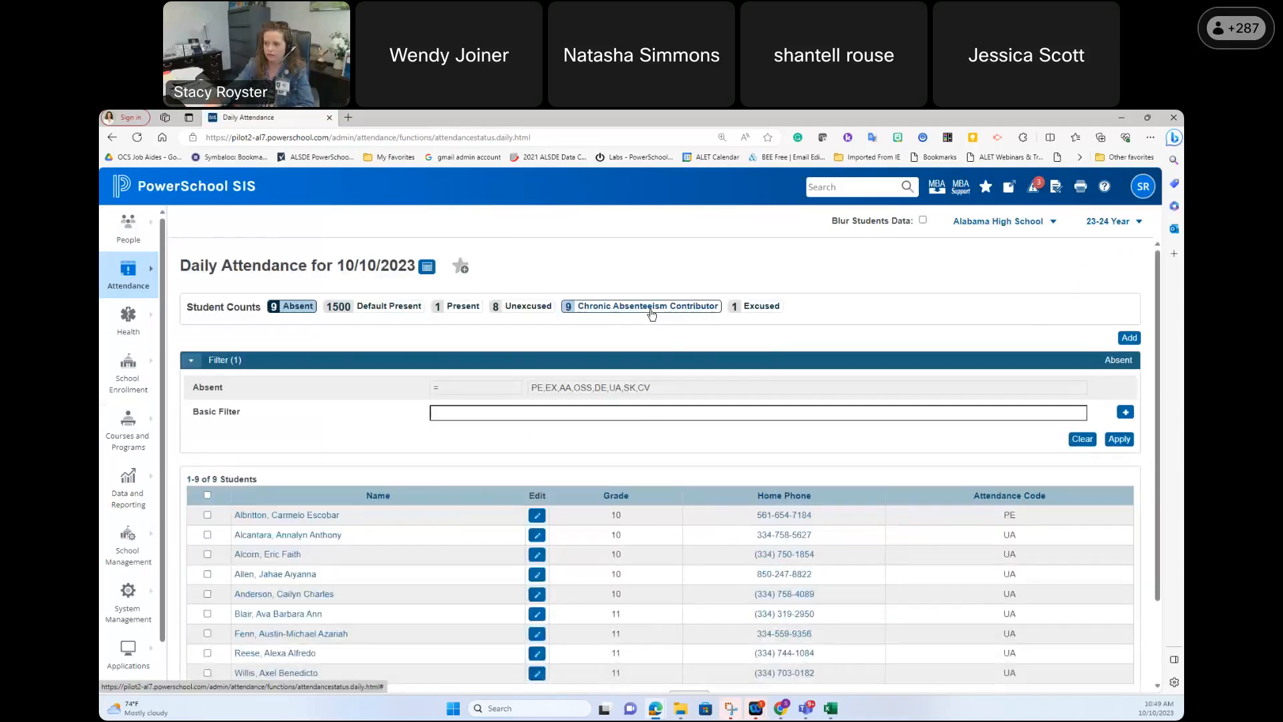
{"action": "scroll", "coordinate": [674, 346], "scroll_direction": "down", "scroll_amount": 3}
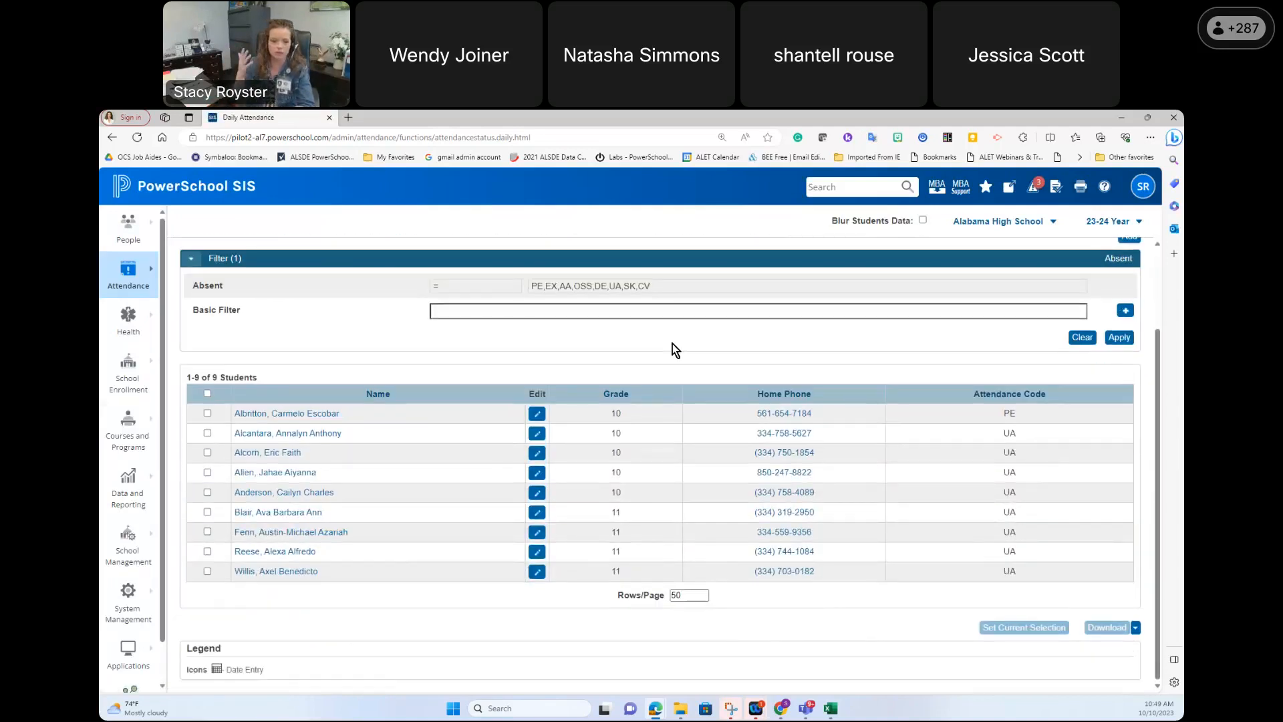
{"action": "scroll", "coordinate": [672, 343], "scroll_direction": "up", "scroll_amount": 3}
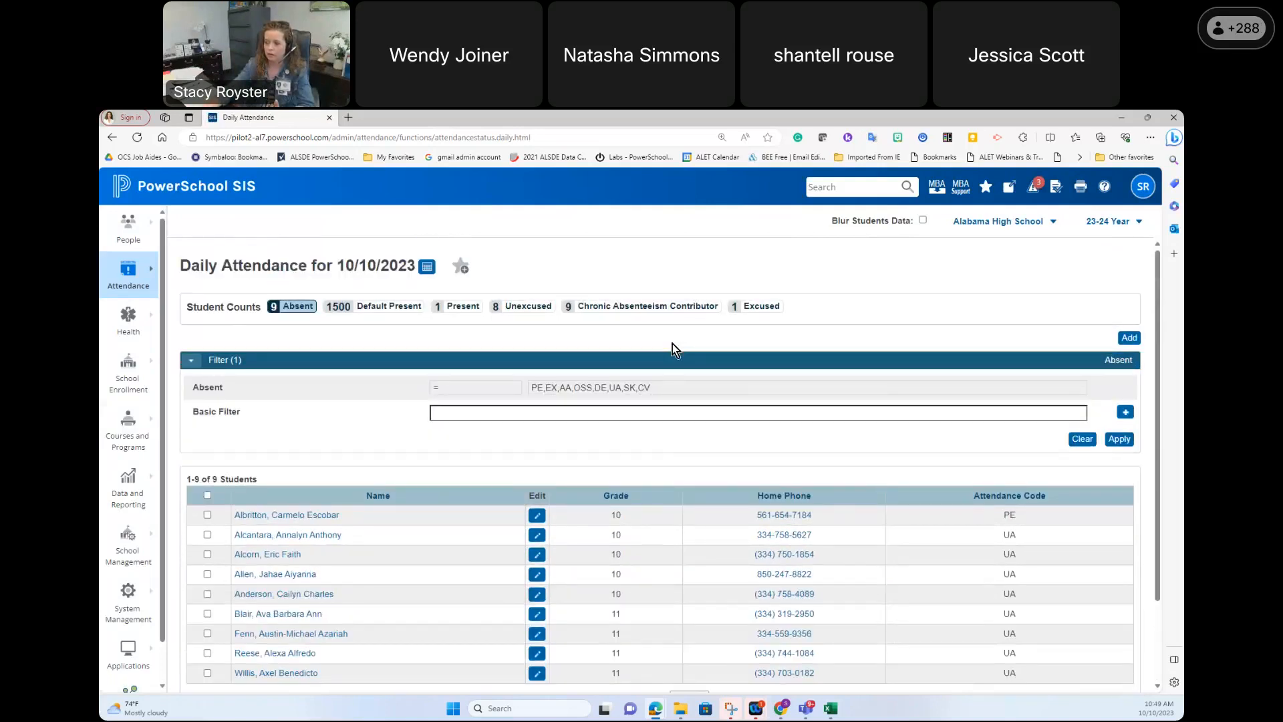
Step: Return to Meeting Attendance and filter the student list to Tardy
{"action": "left_click", "coordinate": [128, 271]}
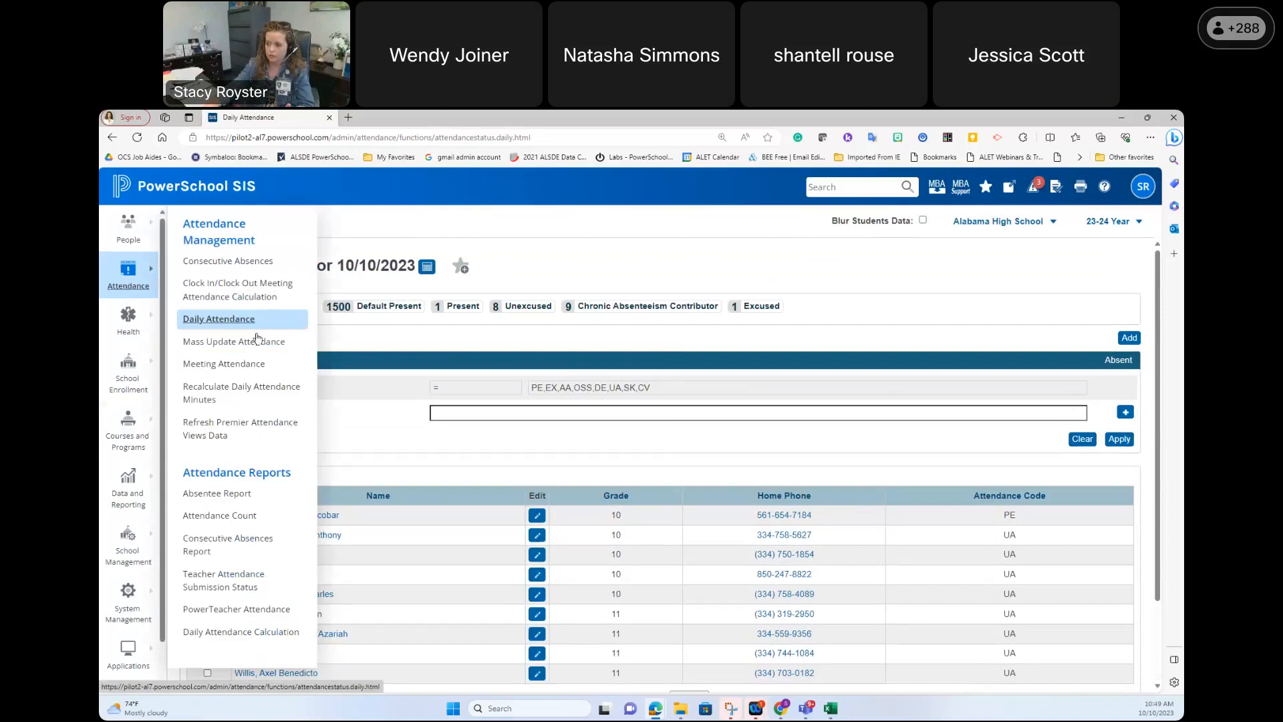
{"action": "left_click", "coordinate": [224, 363]}
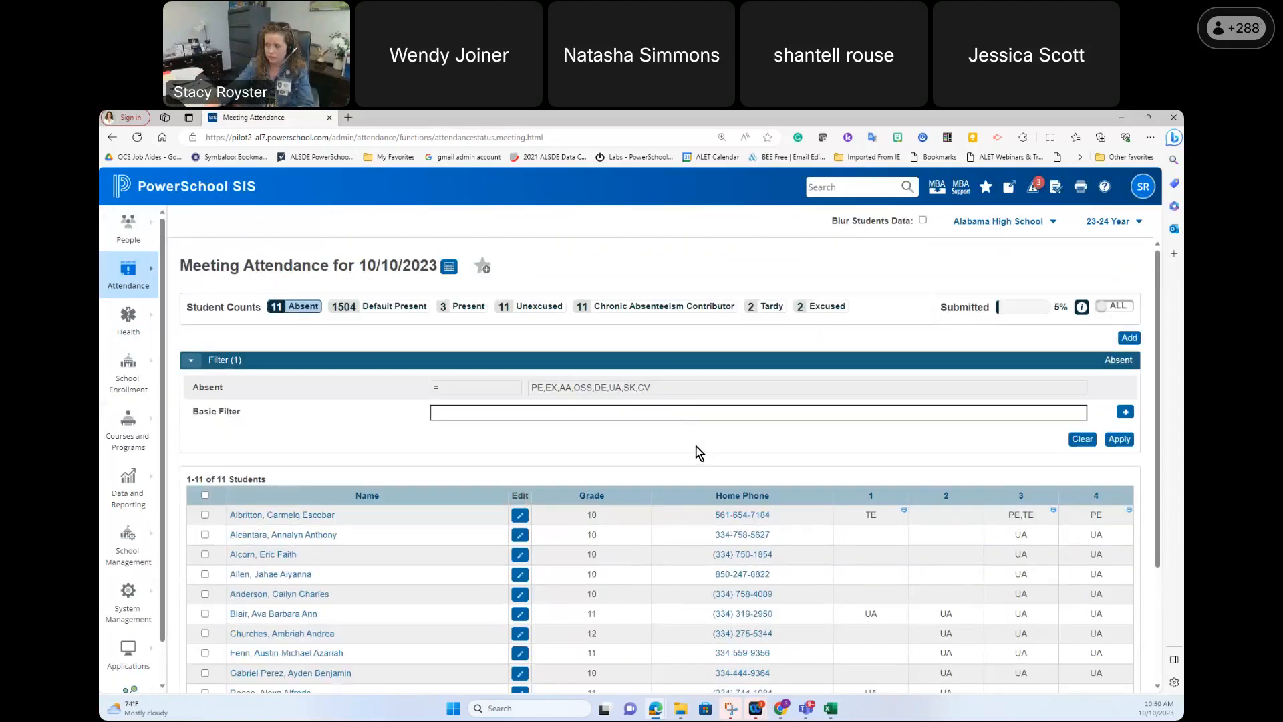
{"action": "left_click", "coordinate": [776, 308]}
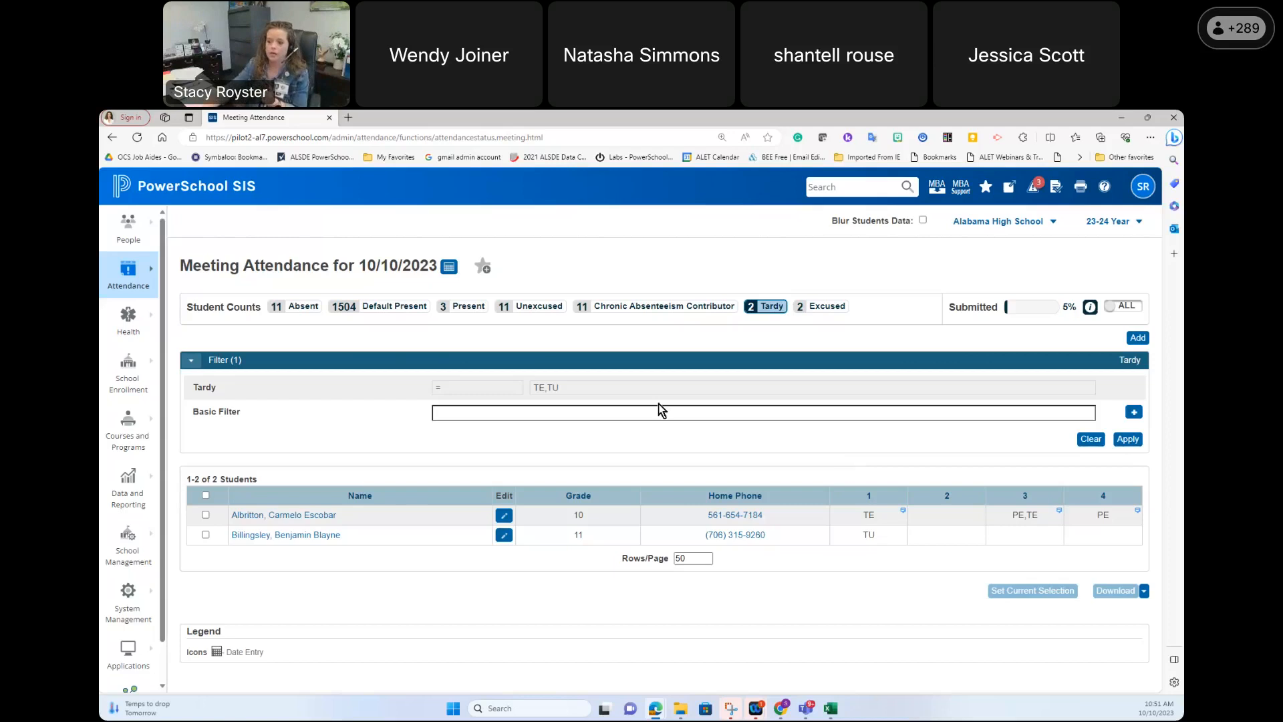
Step: Open the school's Attendance Preferences and examine Percent Threshold To Set Absent in the Daily Attendance Calculation Settings
{"action": "left_click", "coordinate": [128, 541]}
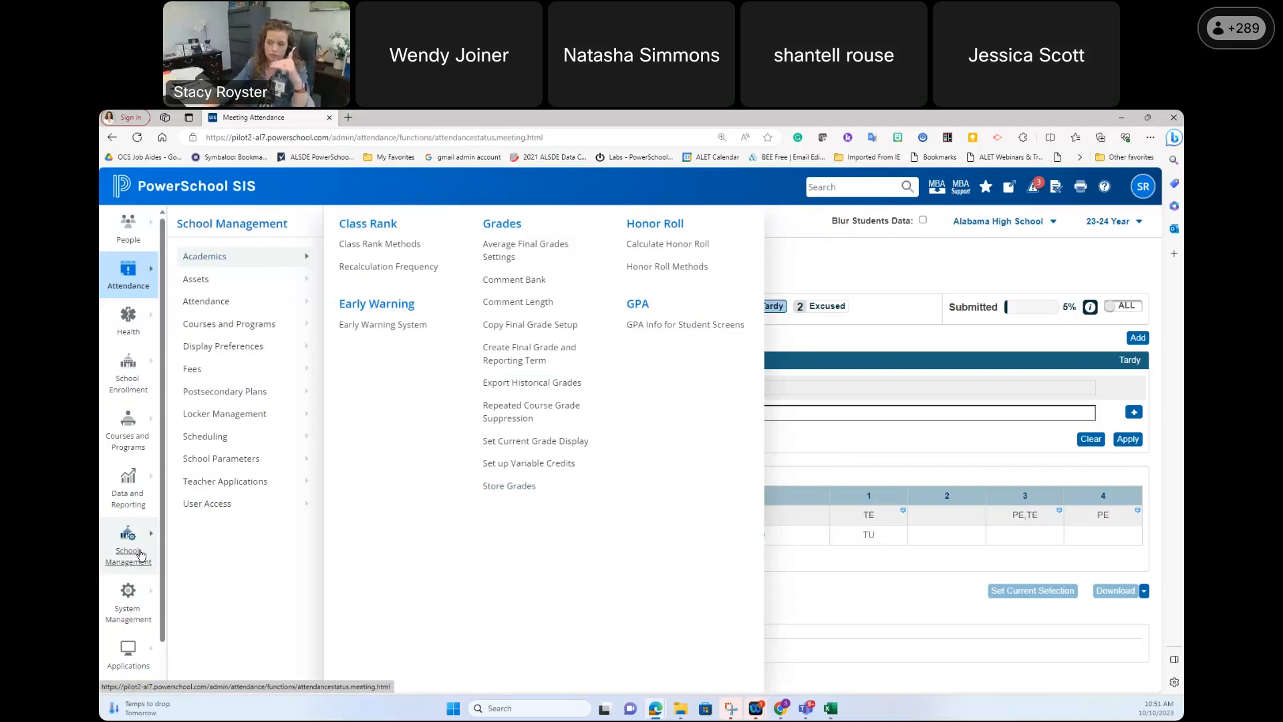
{"action": "mouse_move", "coordinate": [207, 302]}
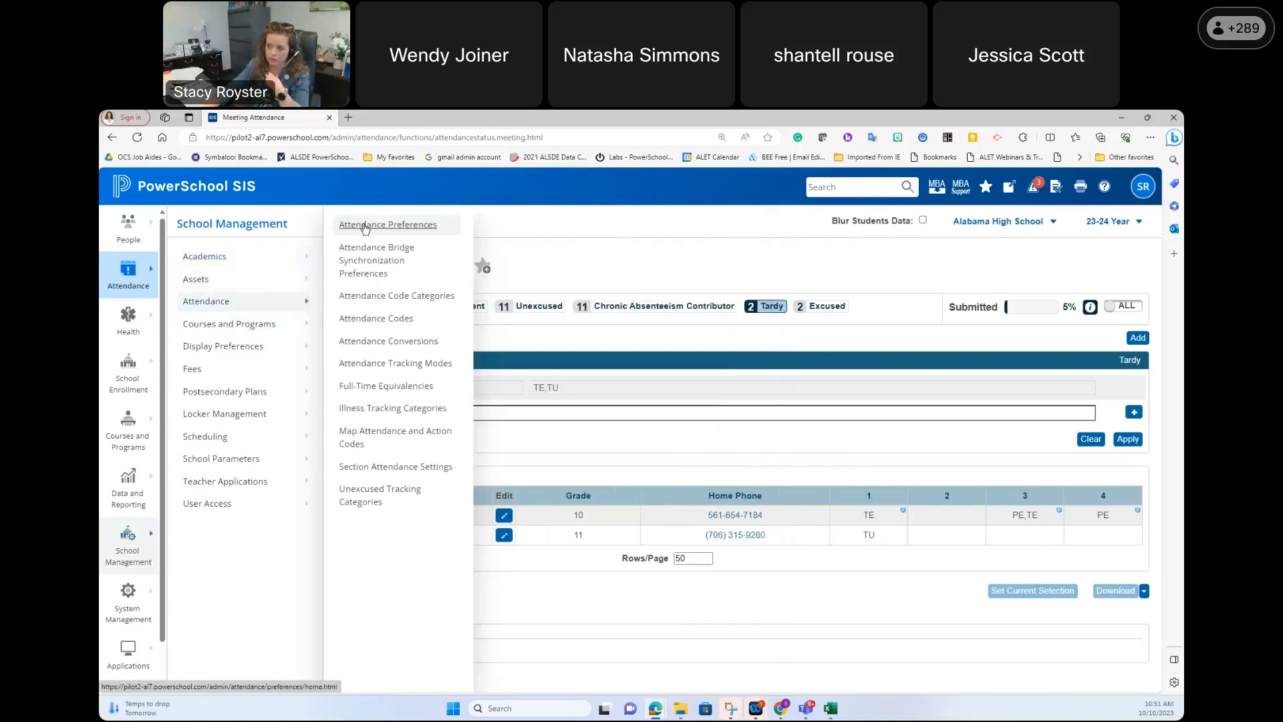
{"action": "left_click", "coordinate": [364, 226]}
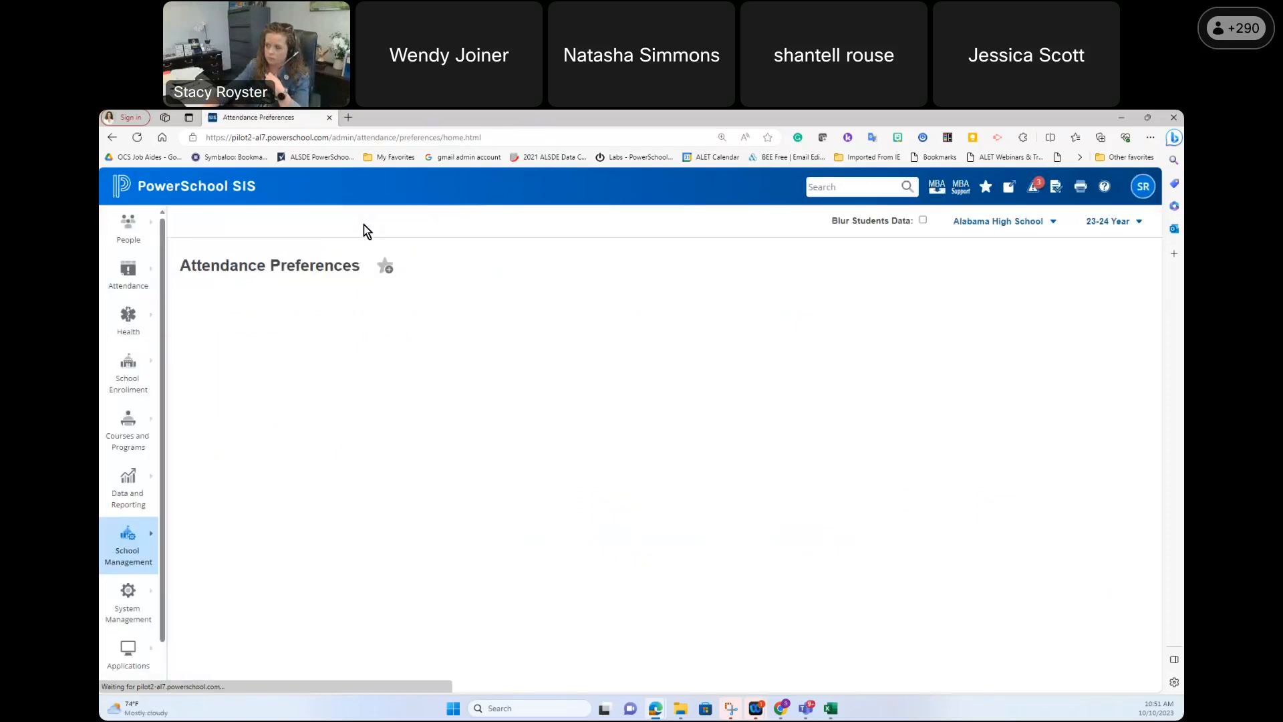
{"action": "scroll", "coordinate": [632, 313], "scroll_direction": "down", "scroll_amount": 15}
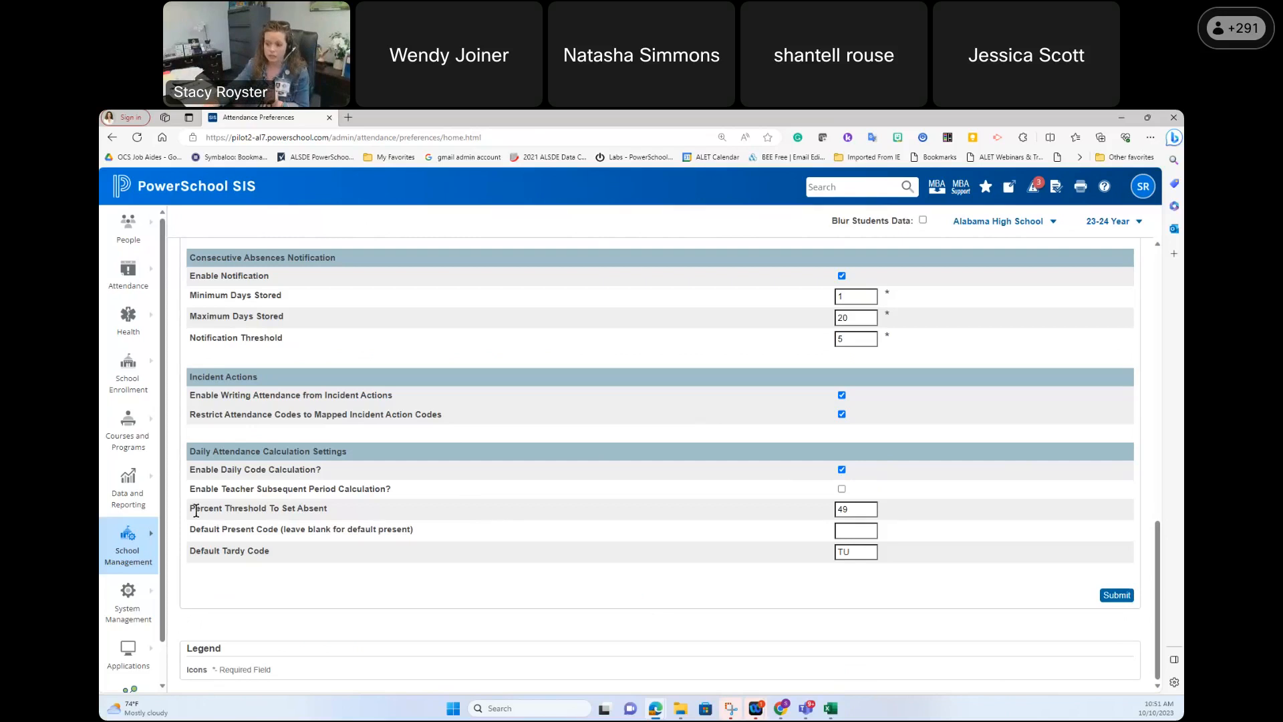
{"action": "left_click_drag", "start_coordinate": [189, 510], "coordinate": [354, 518]}
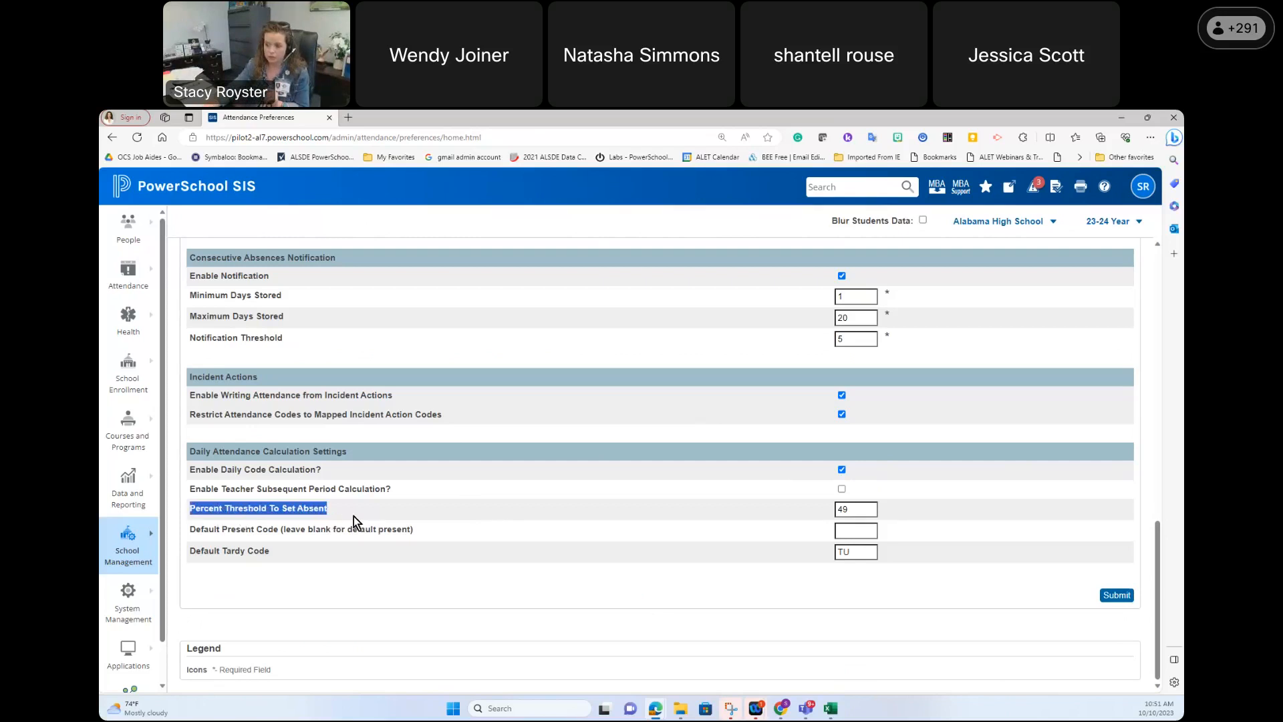
{"action": "left_click", "coordinate": [857, 509]}
{"action": "left_click_drag", "start_coordinate": [857, 509], "coordinate": [835, 510]}
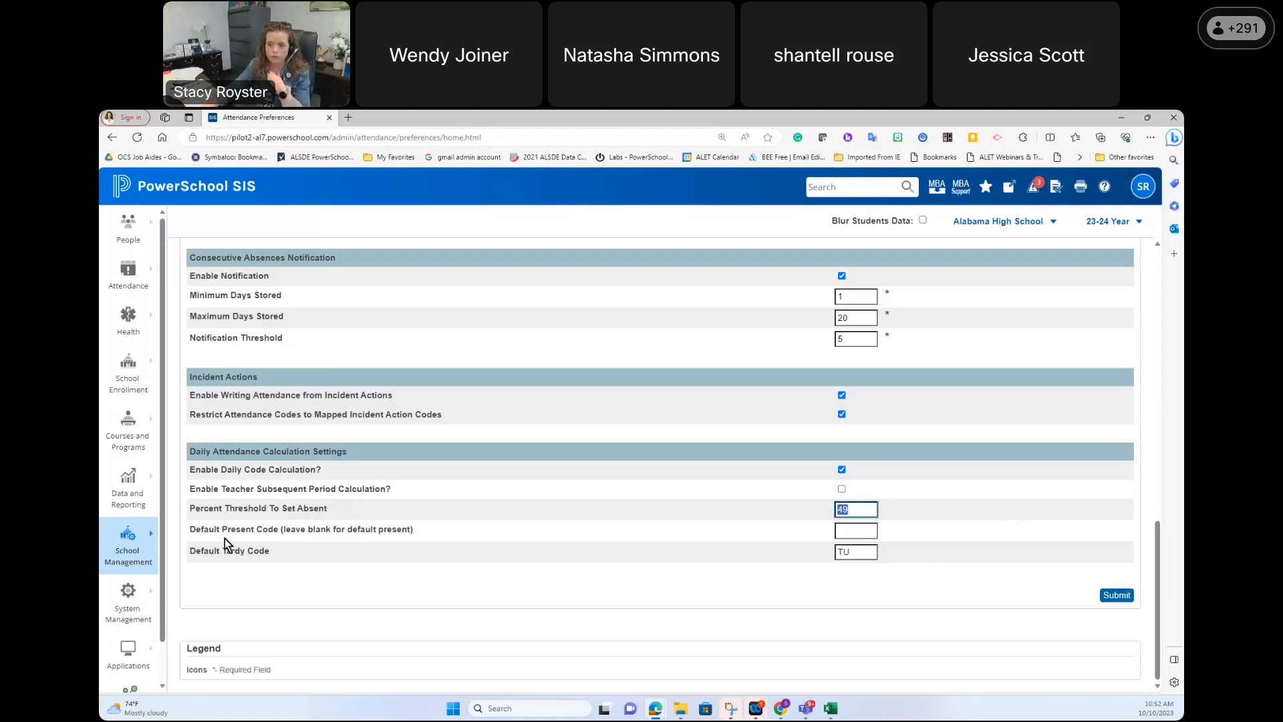
Step: Check the Default Present Code field, leaving it blank, and clear the Default Tardy Code
{"action": "left_click", "coordinate": [864, 529]}
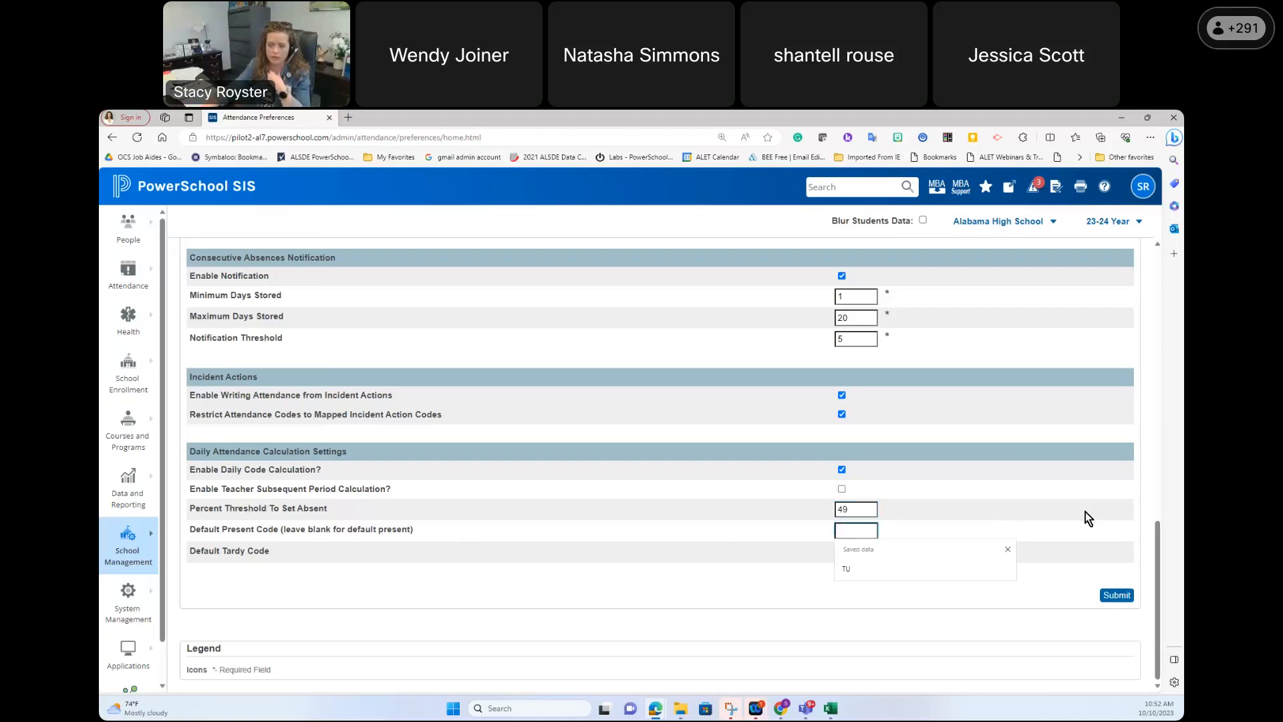
{"action": "left_click", "coordinate": [1029, 519]}
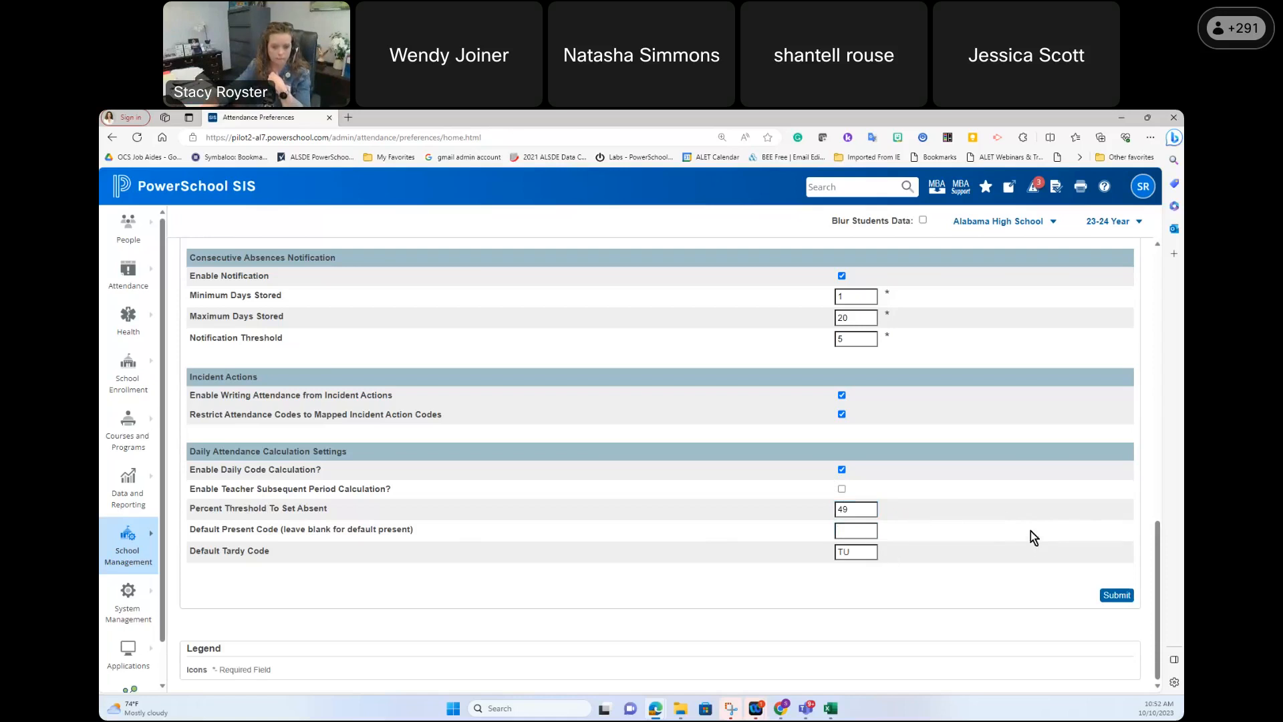
{"action": "left_click_drag", "start_coordinate": [866, 548], "coordinate": [834, 560]}
{"action": "key", "text": "BackSpace"}
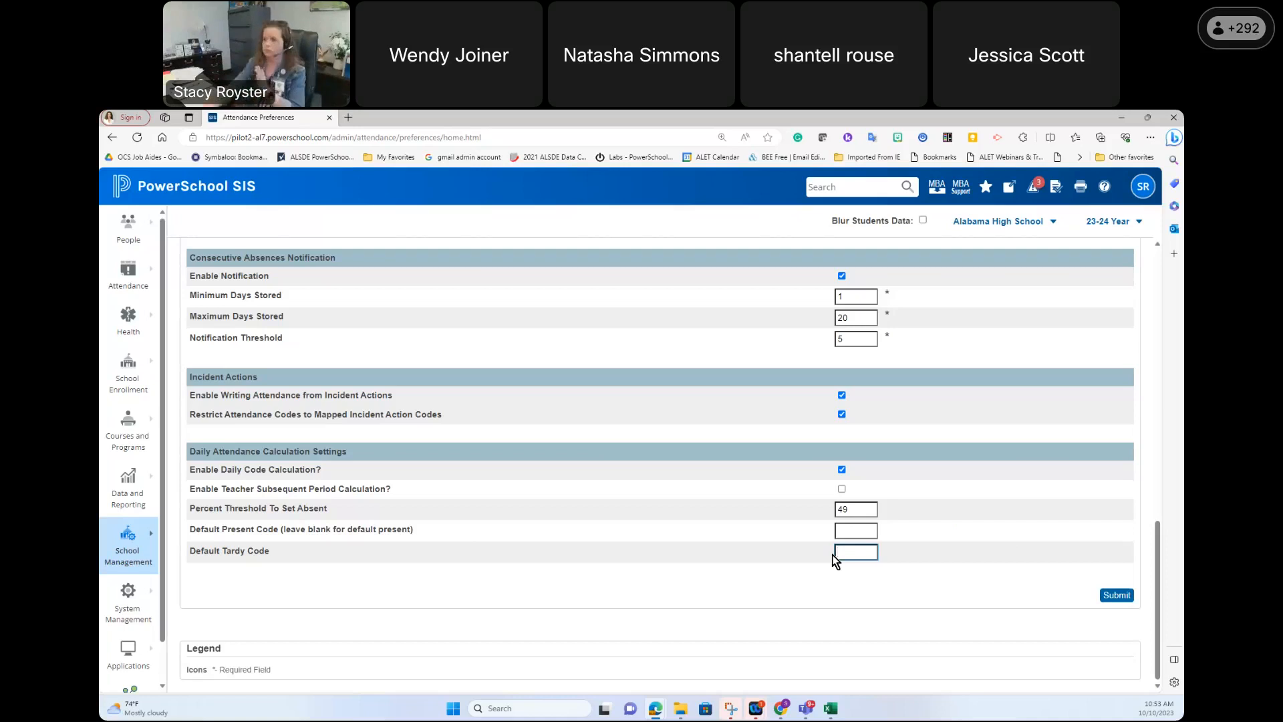
Step: Open the start page in a separate browser tab, go to Meeting Attendance and review the absent students by period
{"action": "right_click", "coordinate": [225, 185]}
{"action": "left_click", "coordinate": [308, 196]}
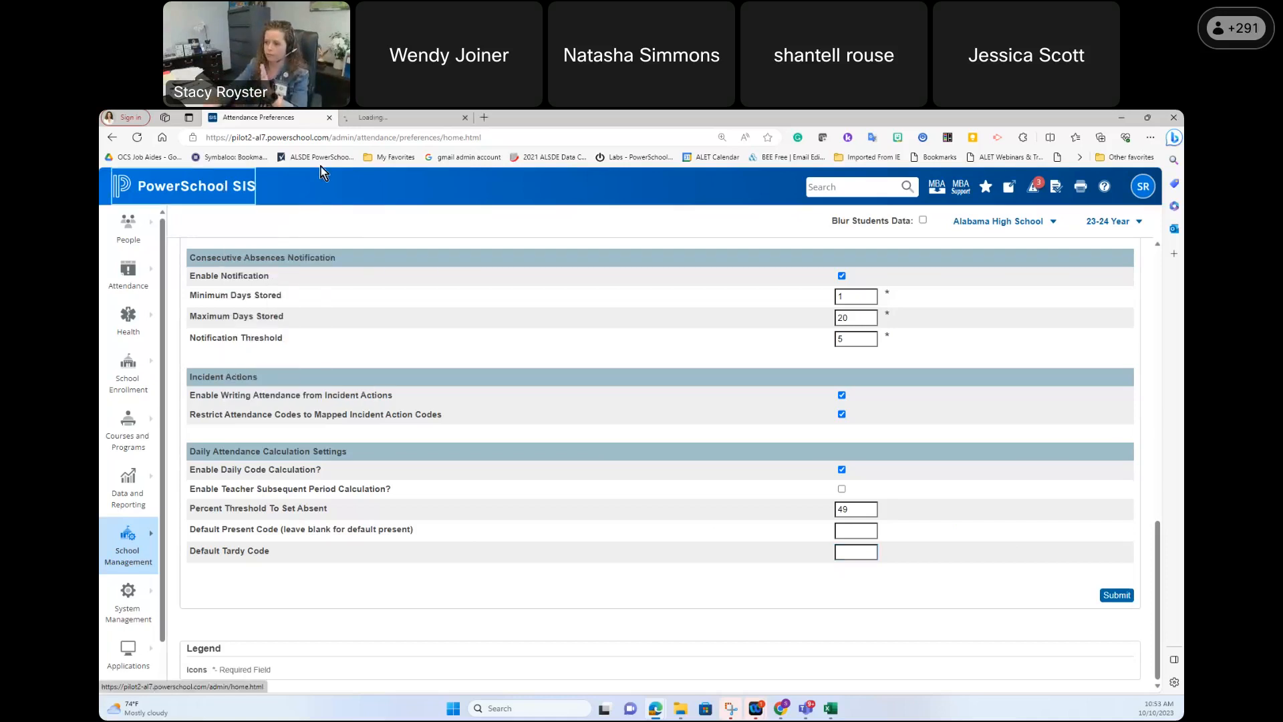
{"action": "left_click", "coordinate": [383, 116]}
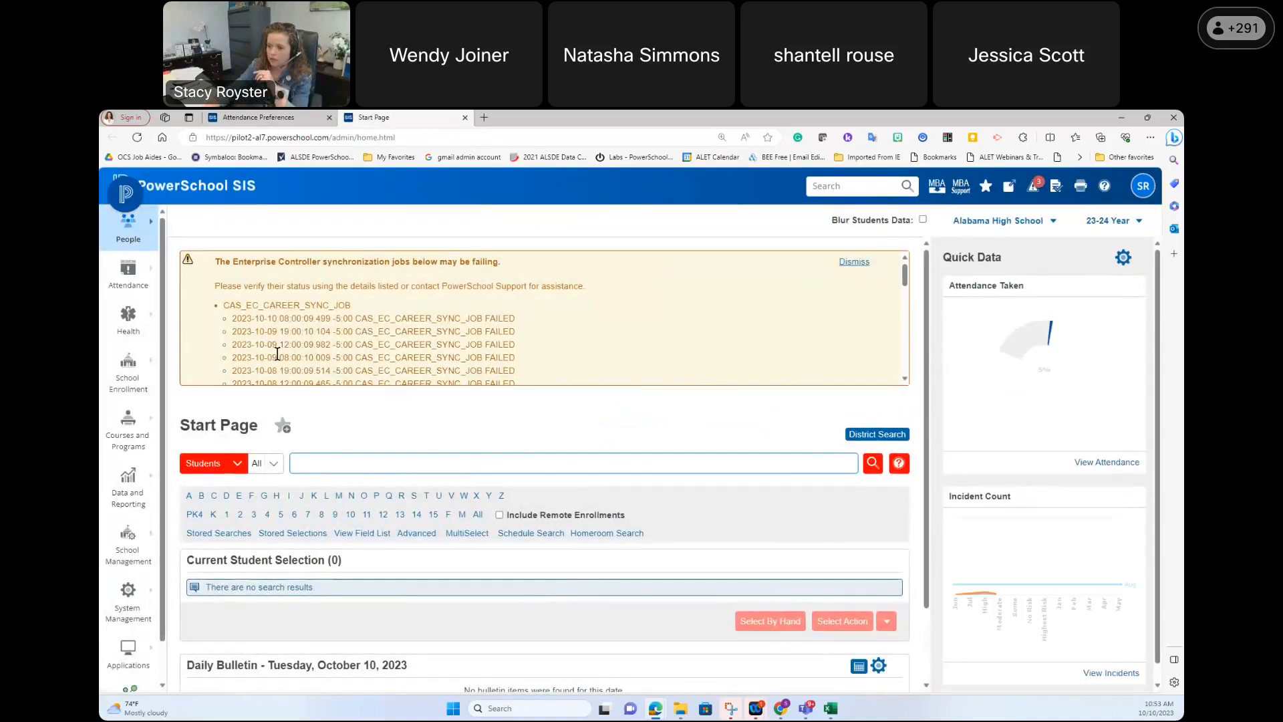
{"action": "left_click", "coordinate": [129, 286]}
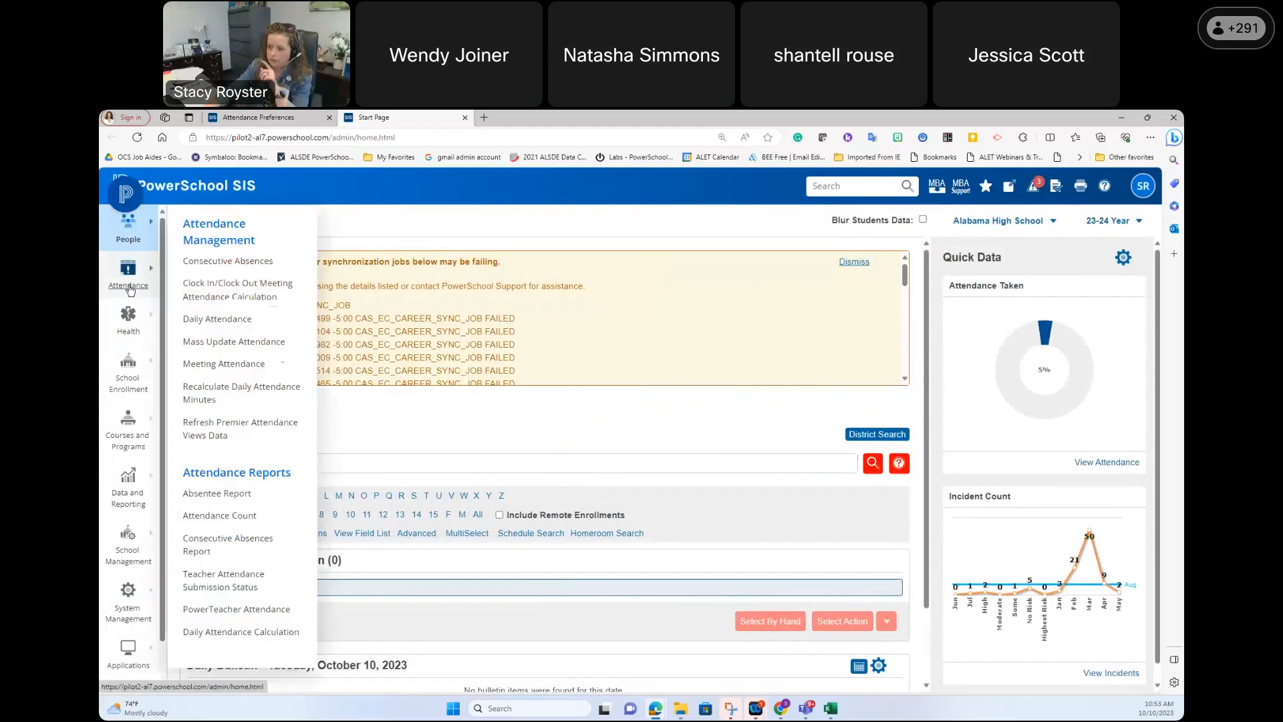
{"action": "left_click", "coordinate": [240, 363]}
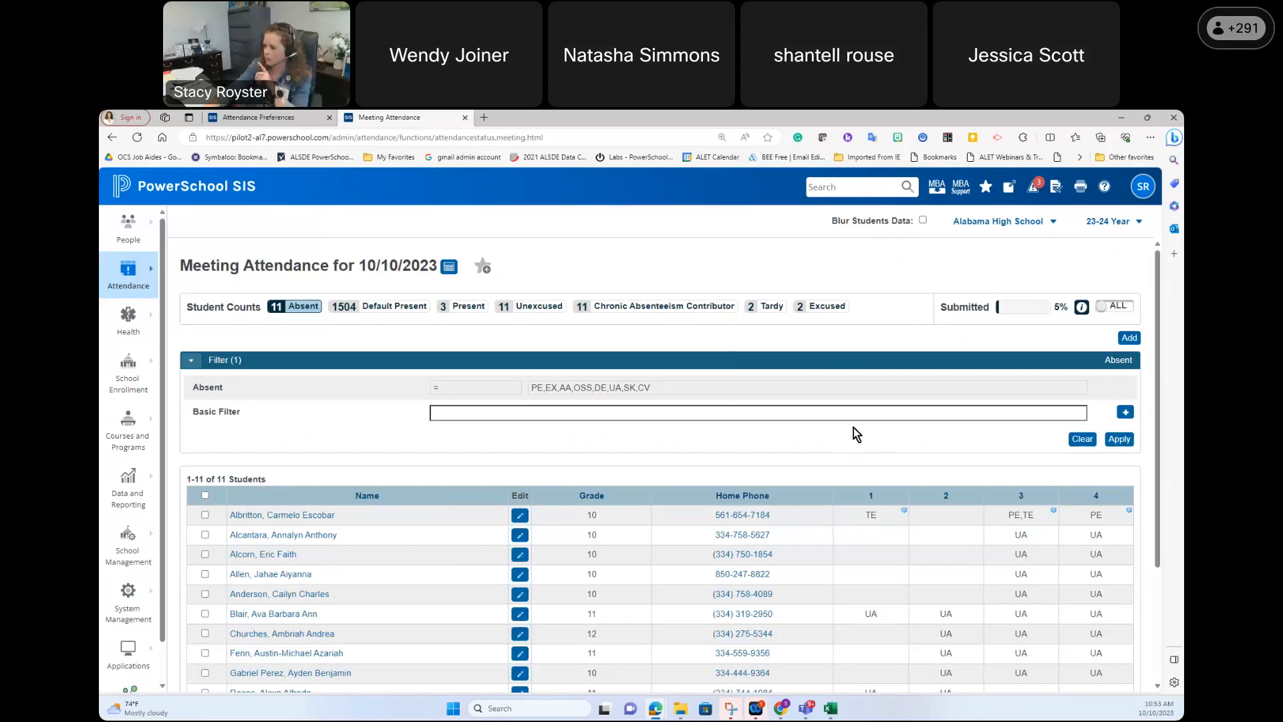
{"action": "scroll", "coordinate": [853, 431], "scroll_direction": "down", "scroll_amount": 3}
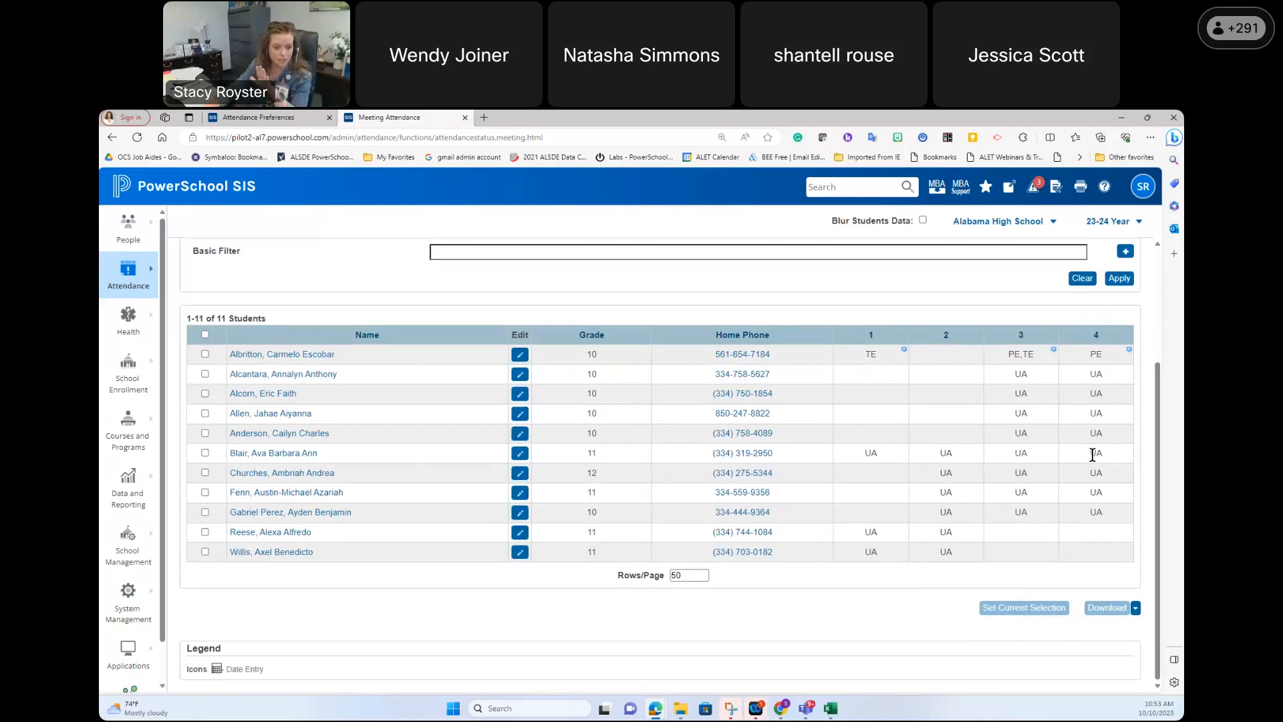
Step: Open attendance for the student marked UA in all four periods and add a Clock In meeting time of 08:20 AM
{"action": "left_click", "coordinate": [520, 455]}
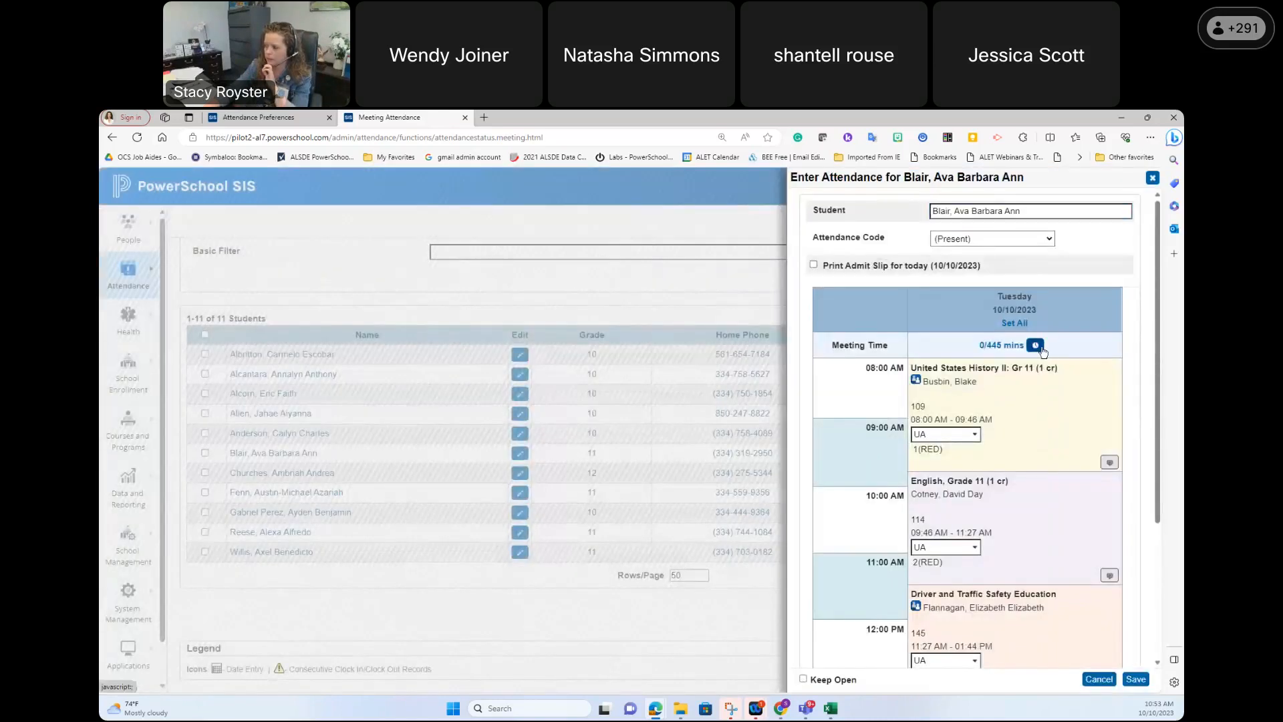
{"action": "left_click", "coordinate": [1041, 348]}
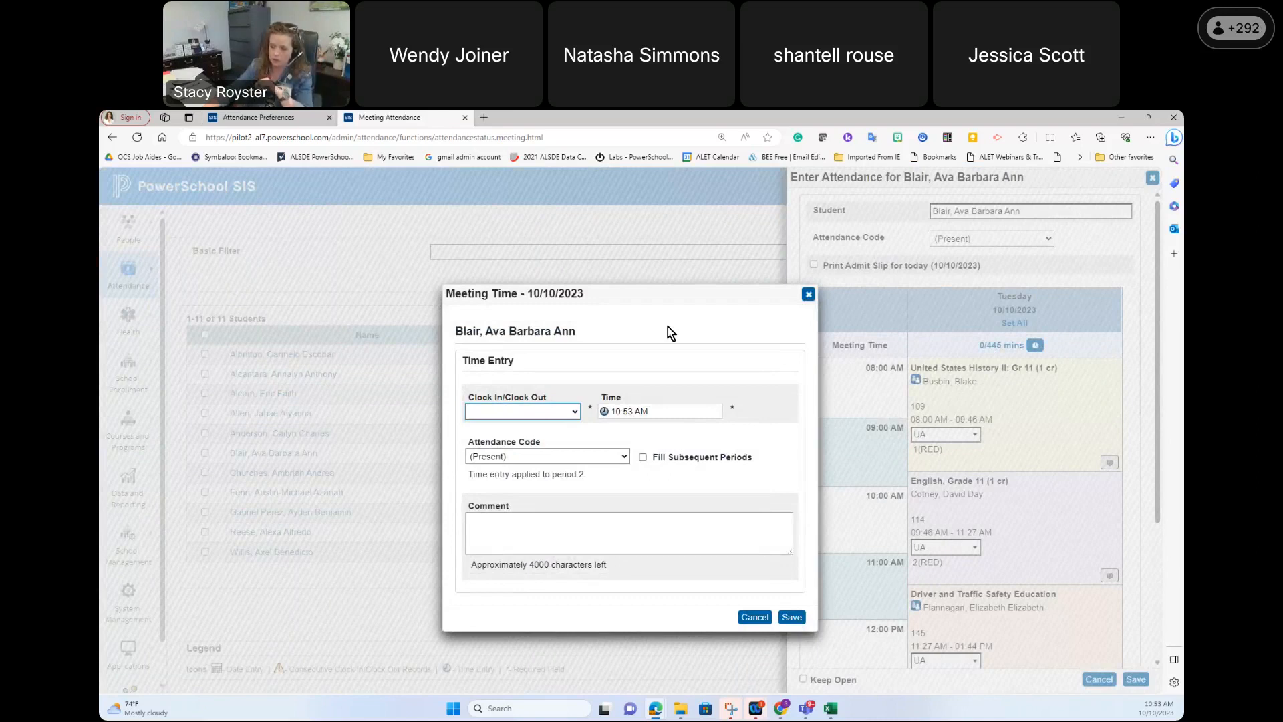
{"action": "left_click", "coordinate": [574, 411]}
{"action": "left_click", "coordinate": [559, 437]}
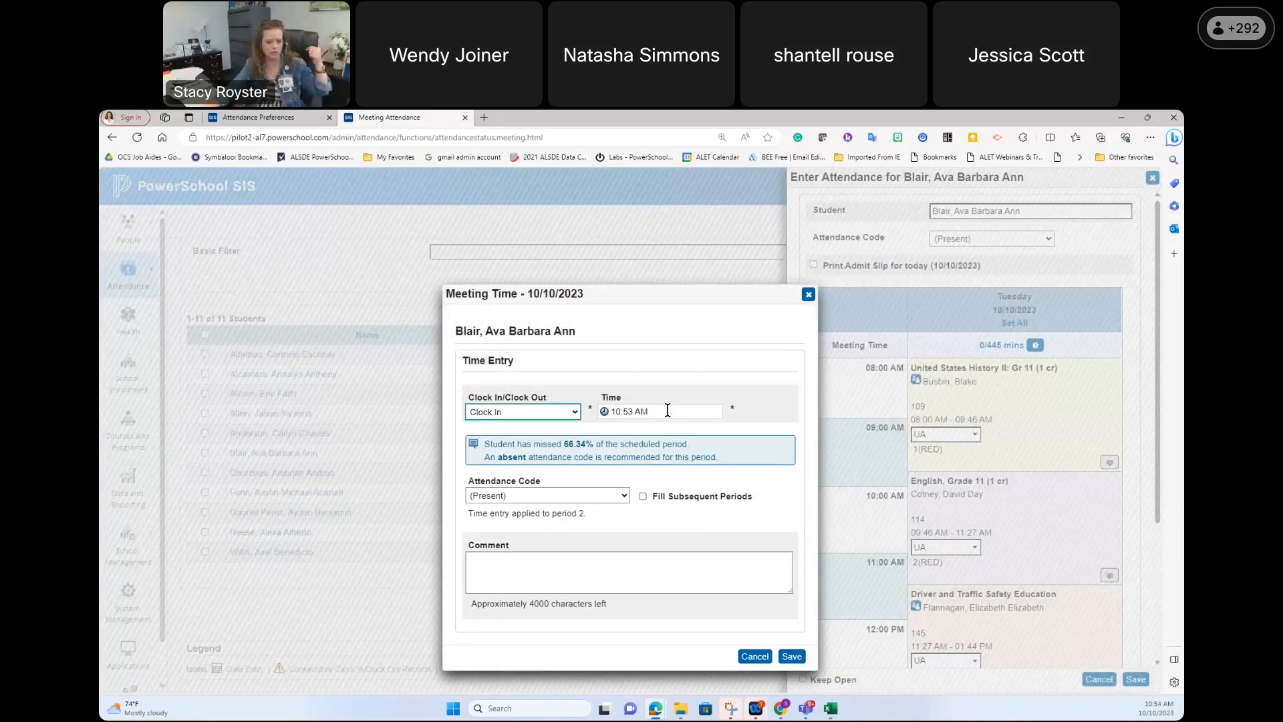
{"action": "left_click", "coordinate": [615, 411]}
{"action": "type", "text": "0820"}
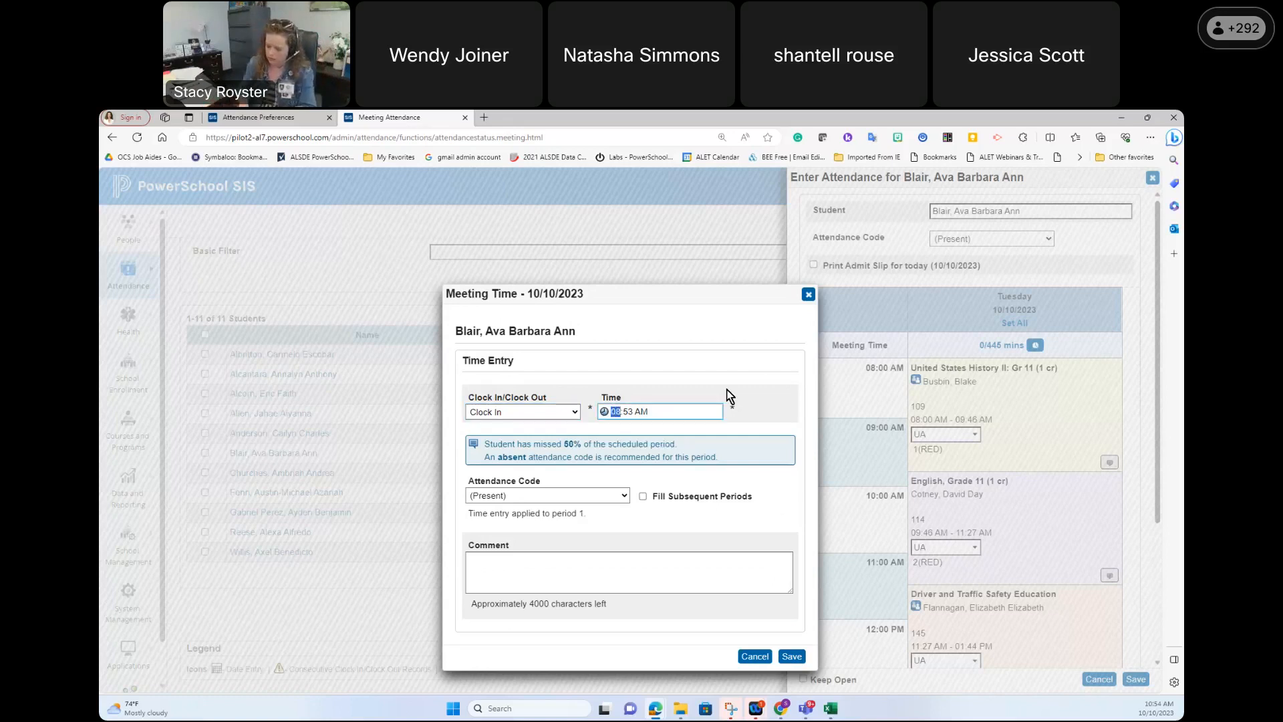
{"action": "key", "text": "shift+Tab"}
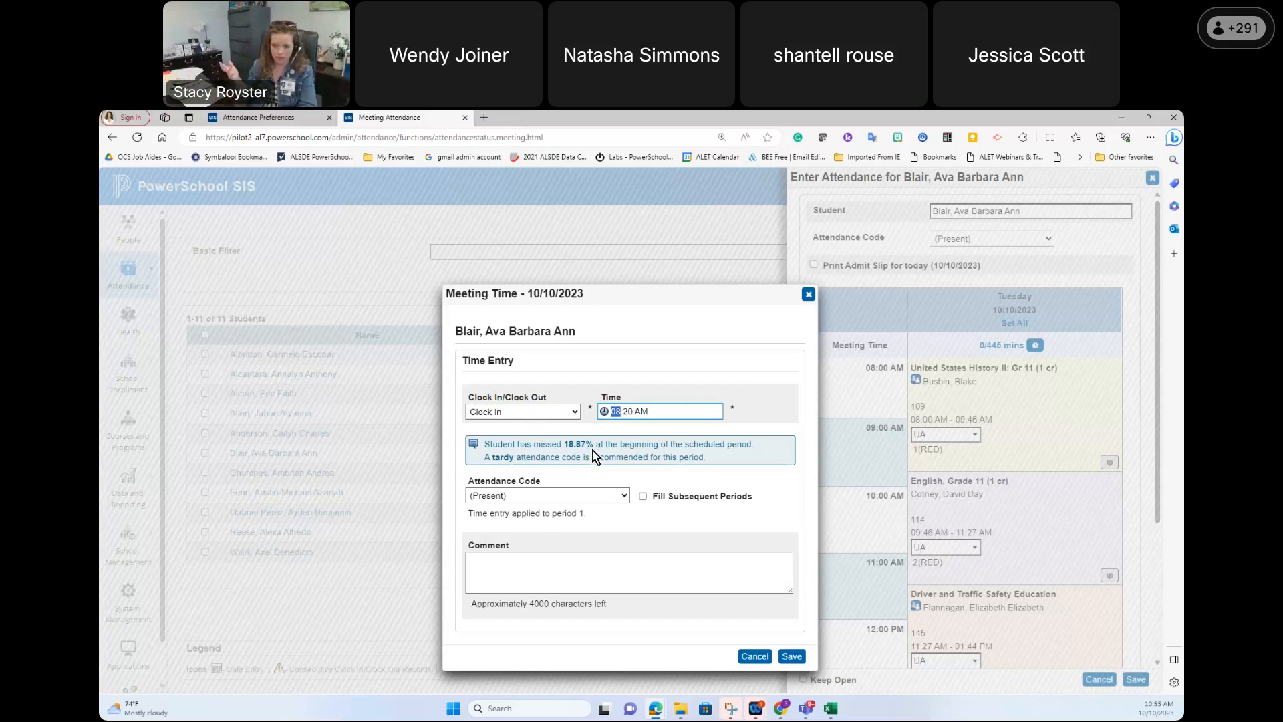
Step: Set the time entry's attendance code to TU (Tardy Unexcused)
{"action": "left_click", "coordinate": [586, 495]}
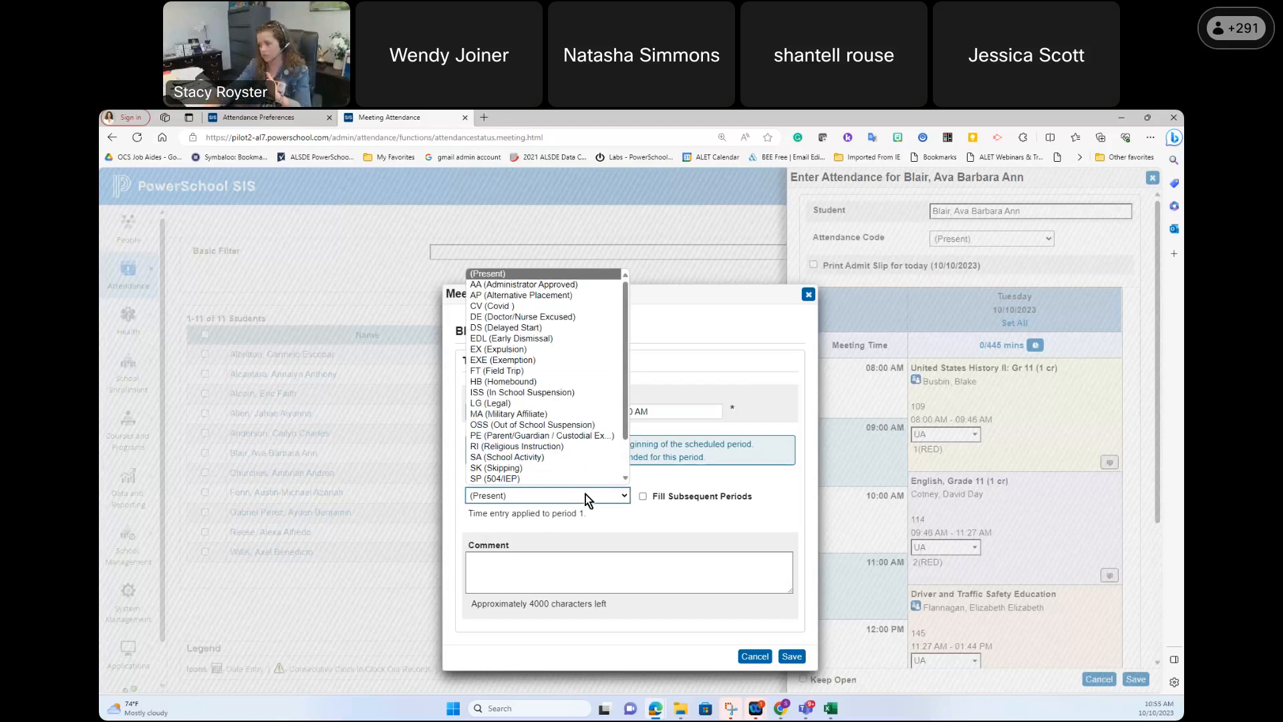
{"action": "scroll", "coordinate": [568, 415], "scroll_direction": "down", "scroll_amount": 1}
{"action": "left_click", "coordinate": [560, 456]}
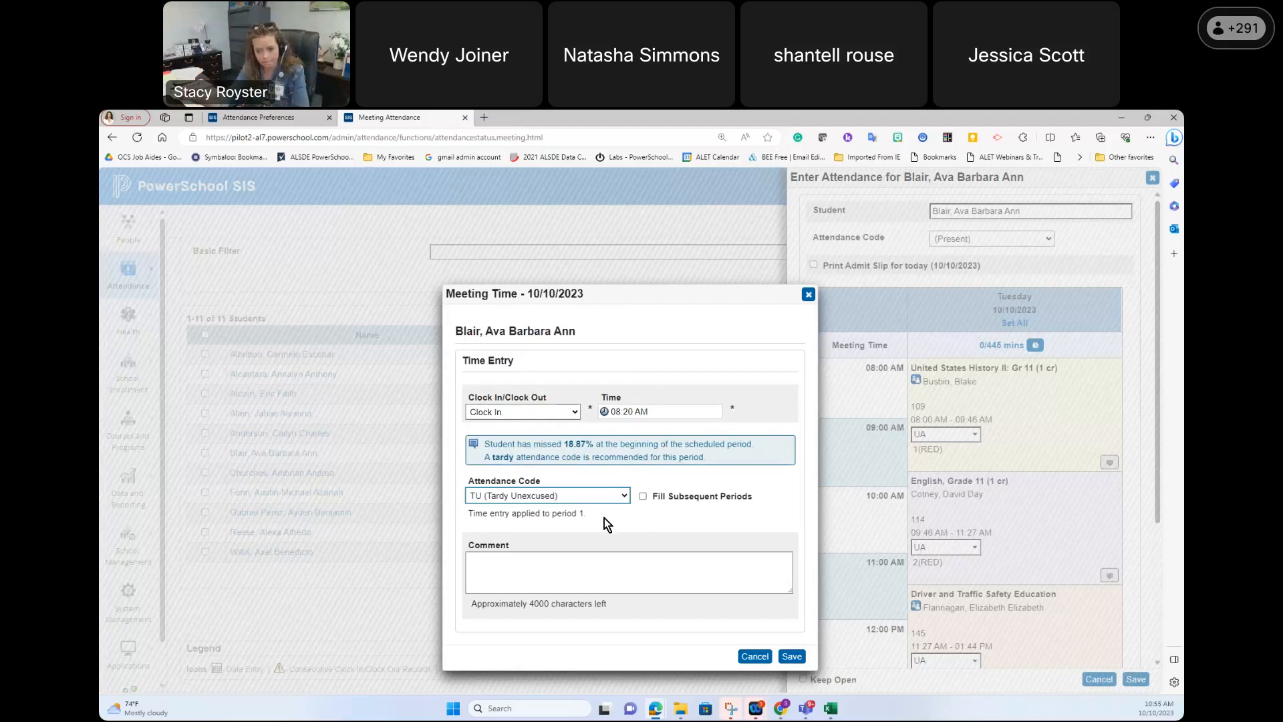
Step: Check the Default Tardy Code description in Attendance Preferences and return to the open time entry
{"action": "left_click", "coordinate": [260, 118]}
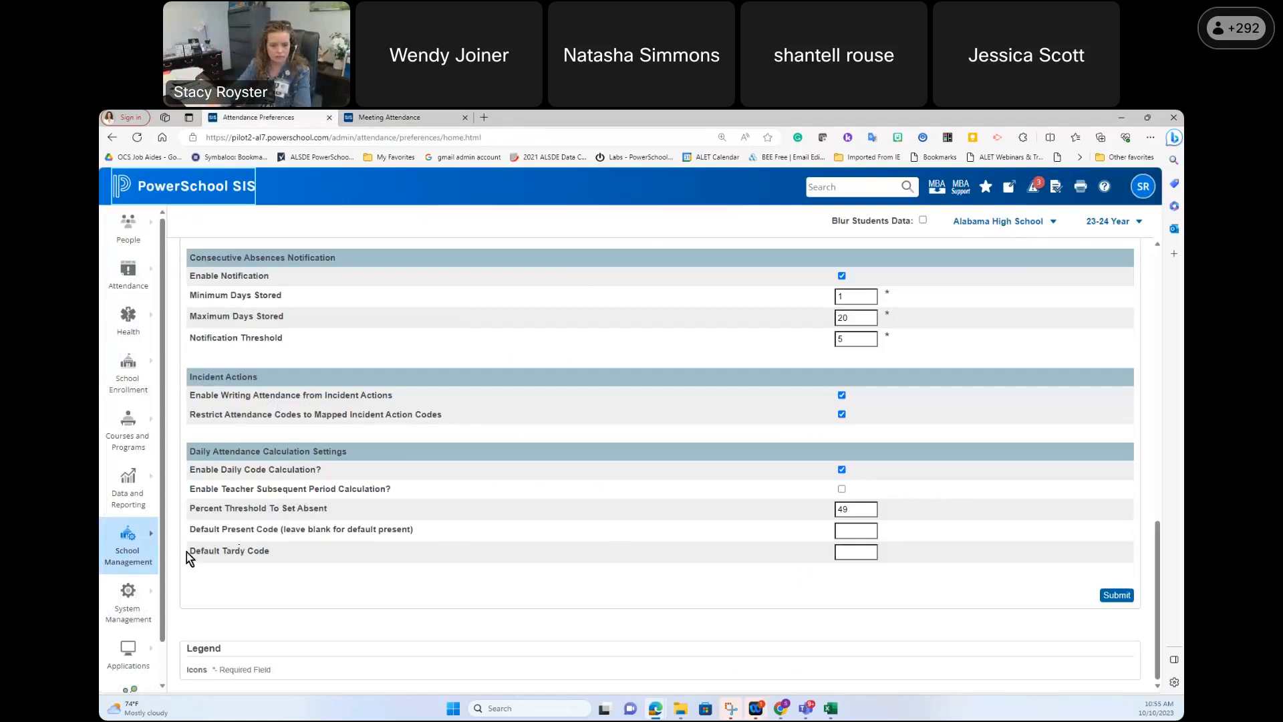
{"action": "mouse_move", "coordinate": [332, 566]}
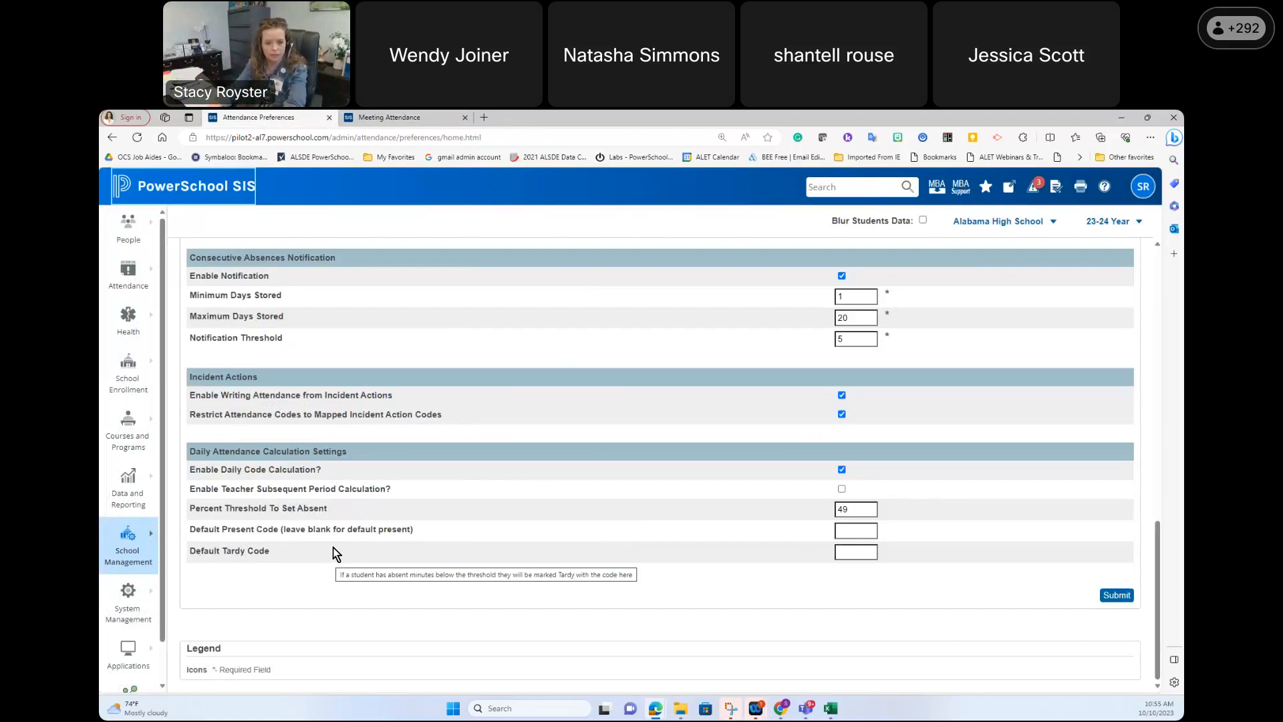
{"action": "left_click", "coordinate": [396, 117]}
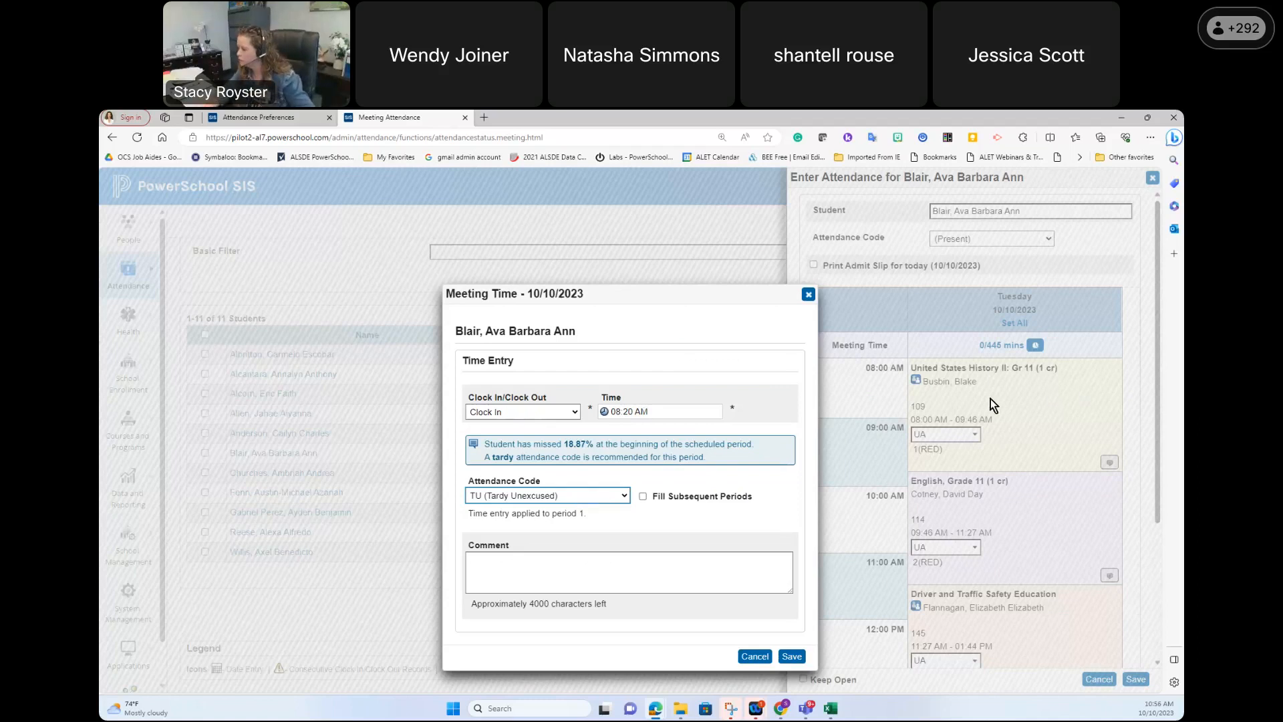
Step: Change the clock-in time to 09:20 AM and the attendance code to DE (Doctor/Nurse Excused)
{"action": "left_click", "coordinate": [678, 411]}
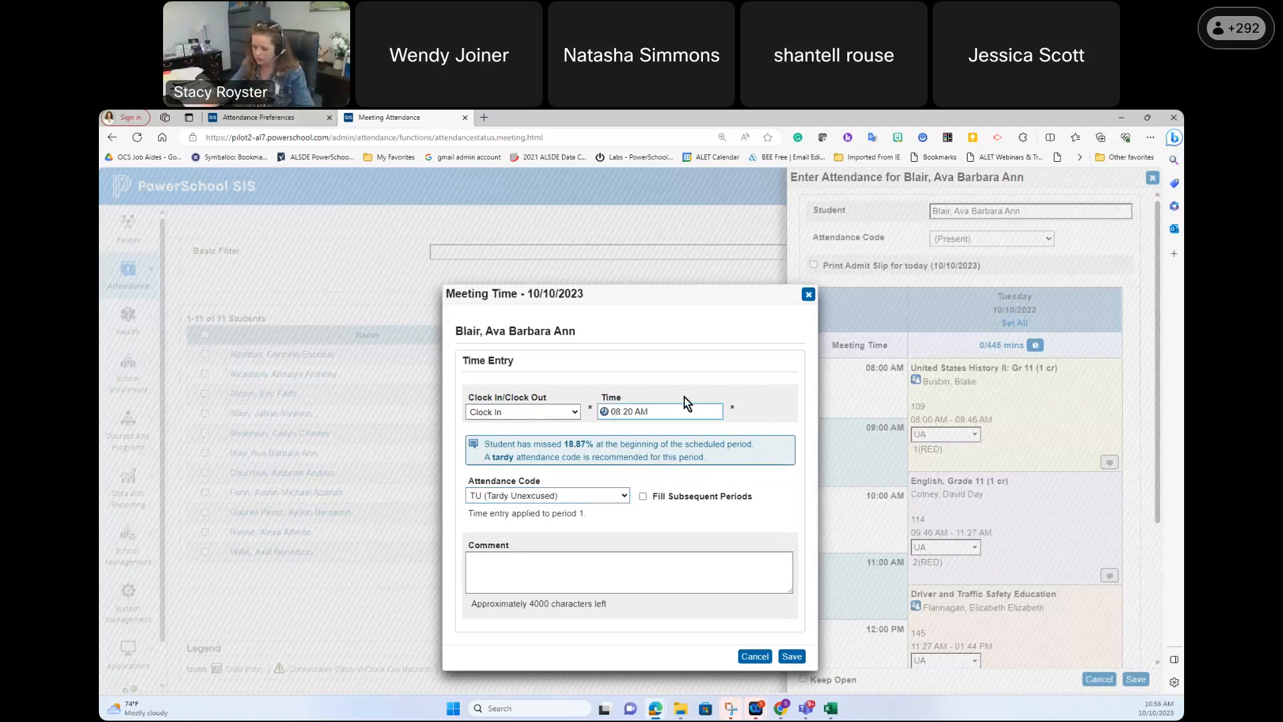
{"action": "key", "text": "Up"}
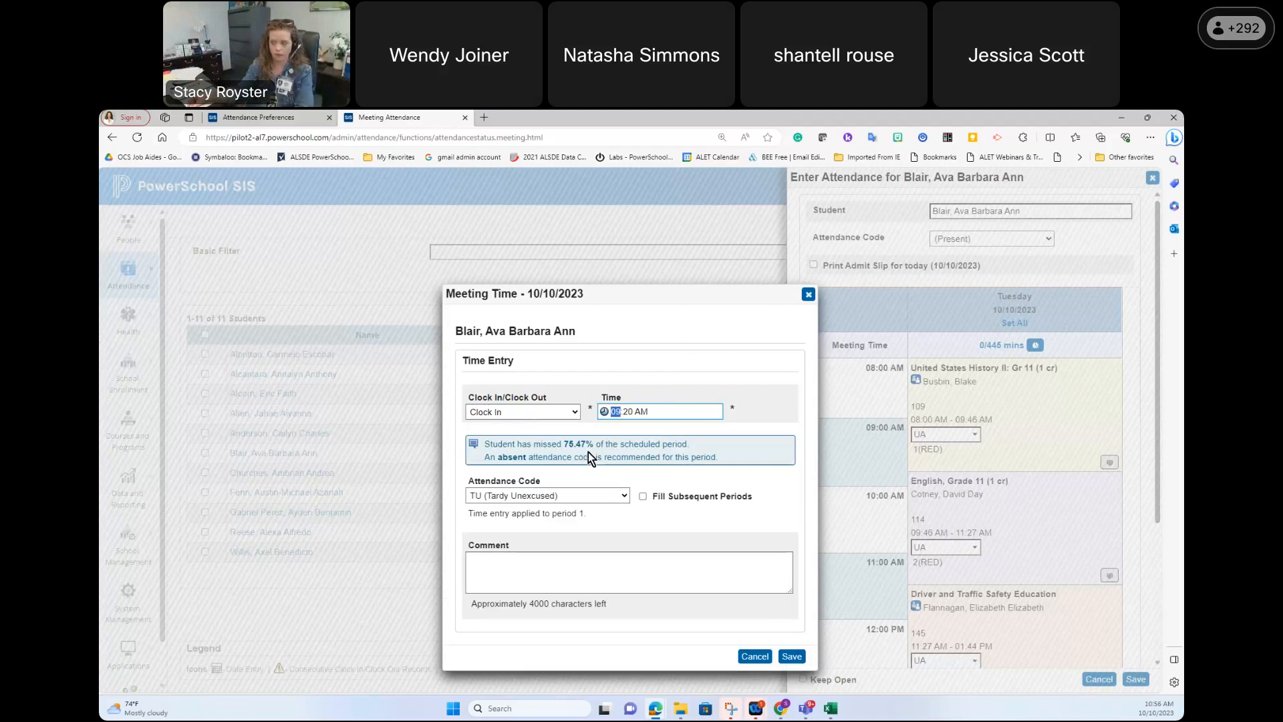
{"action": "left_click", "coordinate": [588, 496]}
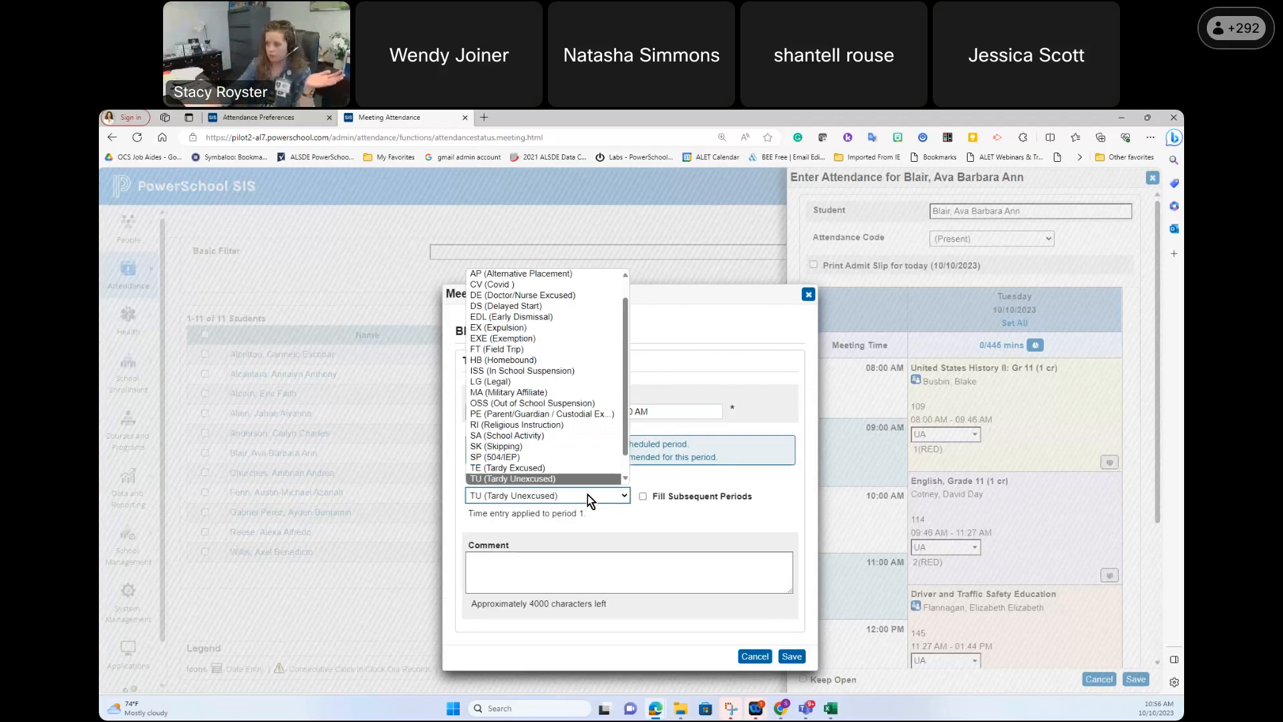
{"action": "left_click", "coordinate": [546, 296]}
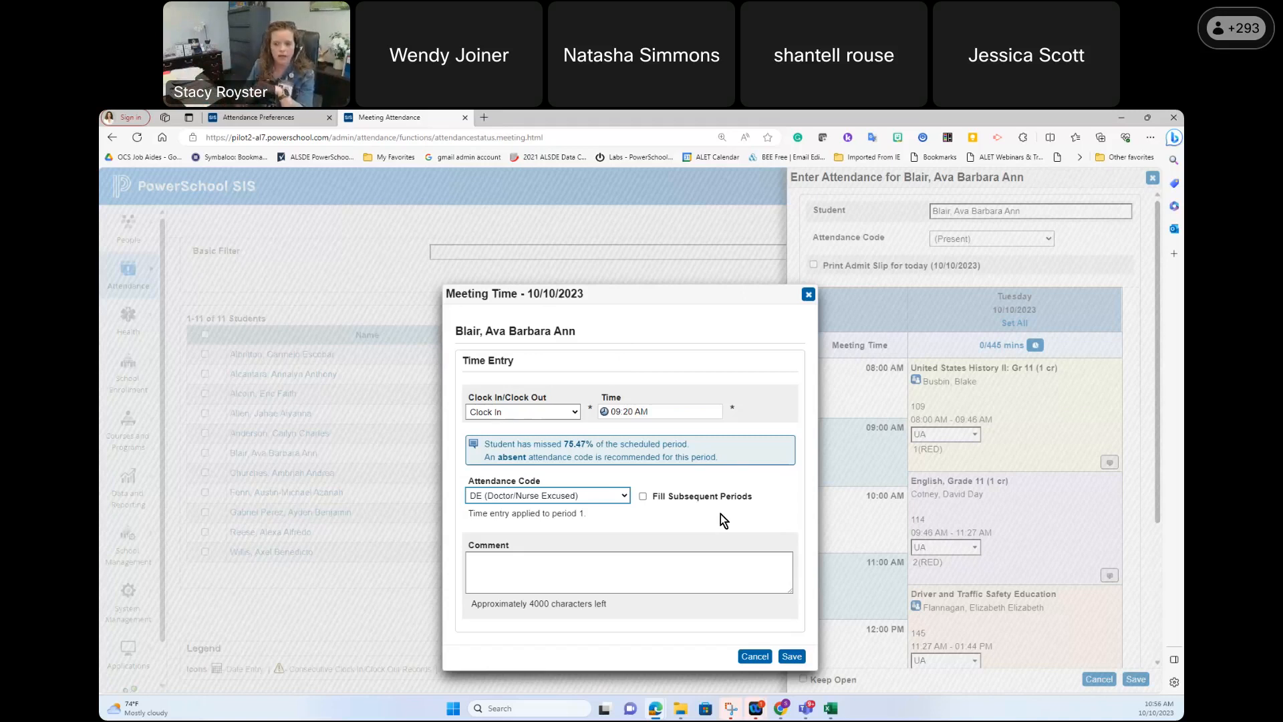
Step: Set the Default Tardy Code to TE in Attendance Preferences and submit the change
{"action": "left_click", "coordinate": [294, 118]}
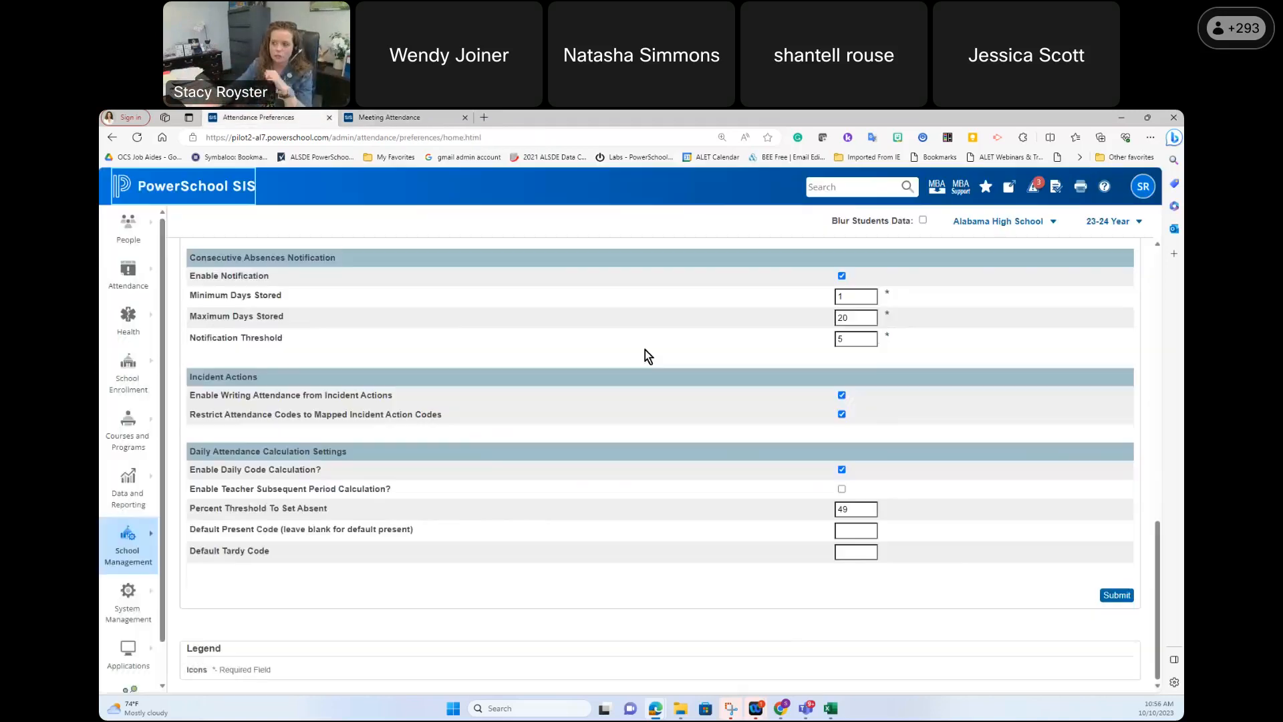
{"action": "left_click", "coordinate": [856, 552]}
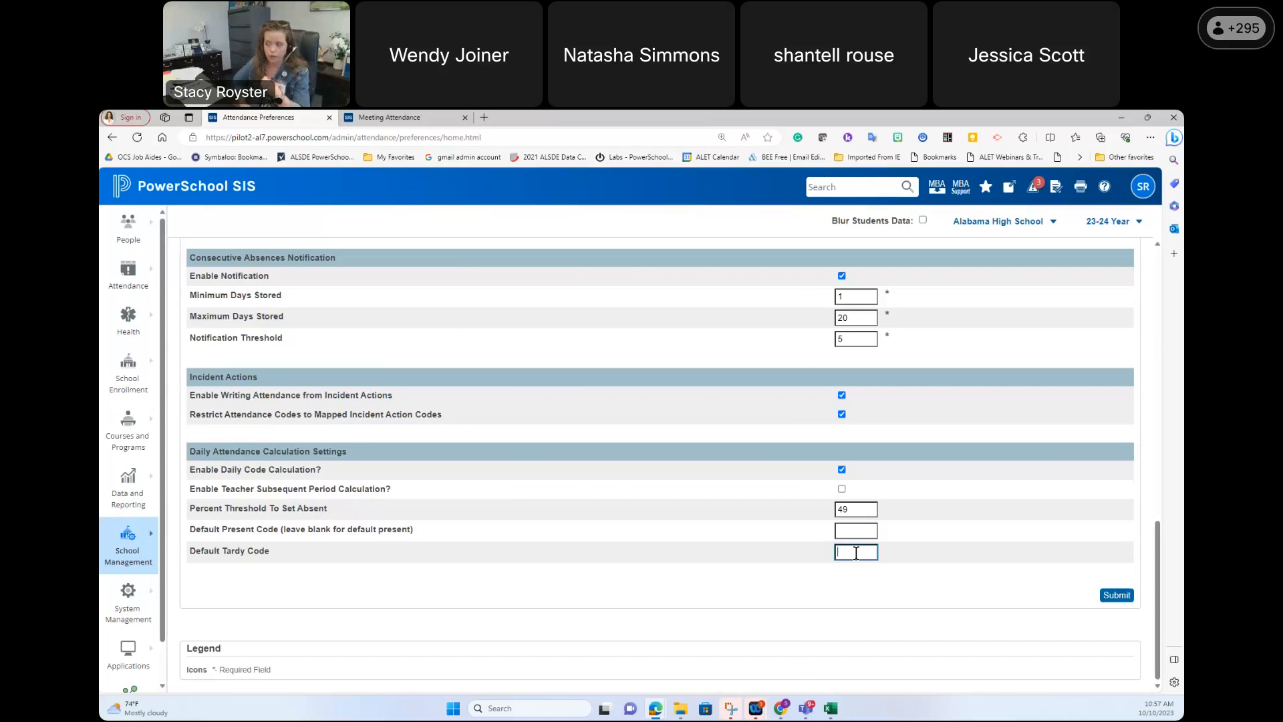
{"action": "type", "text": "TE"}
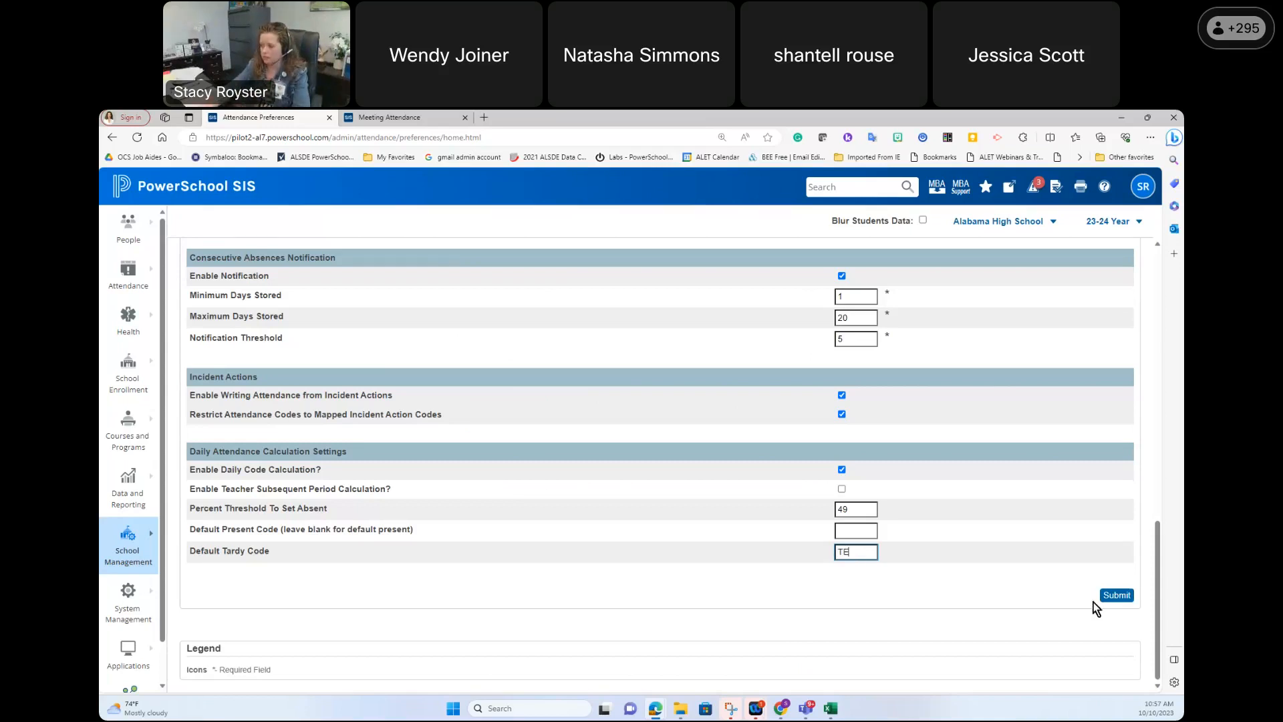
{"action": "left_click", "coordinate": [1115, 595]}
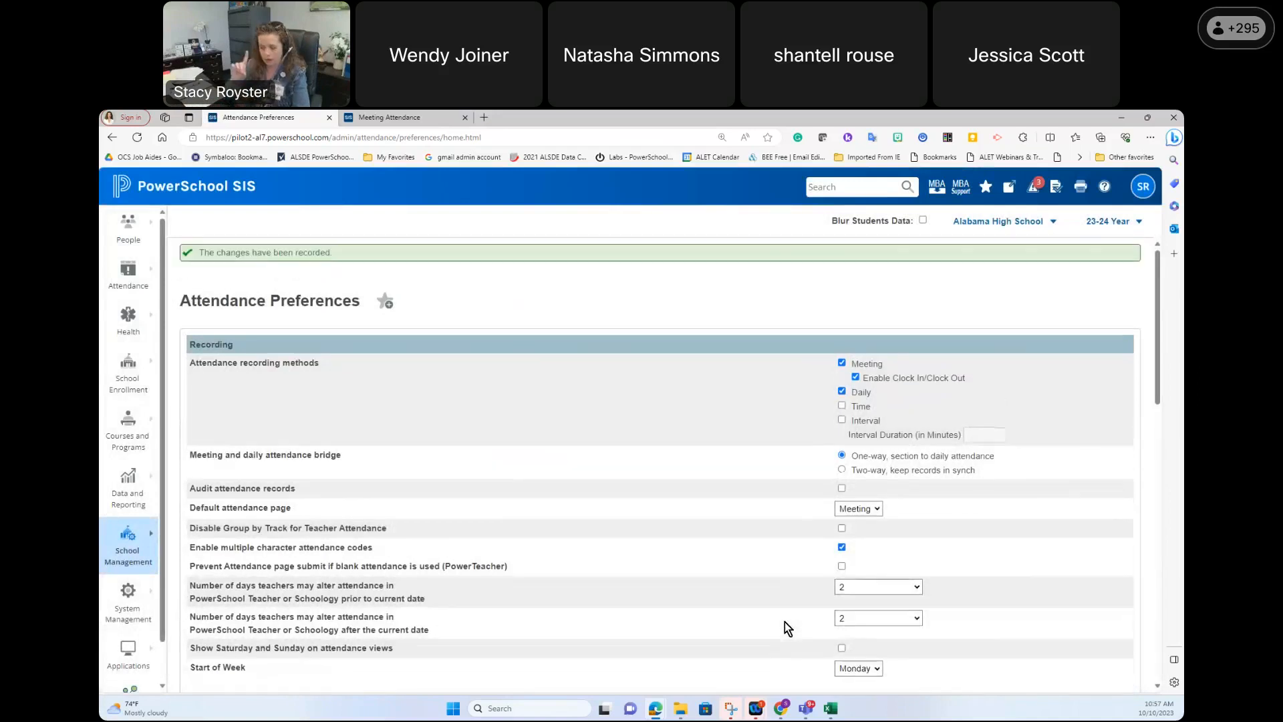
Step: Save the clock-in entry and save the student's attendance with periods 2, 3 and 4 marked (Present)
{"action": "left_click", "coordinate": [411, 117]}
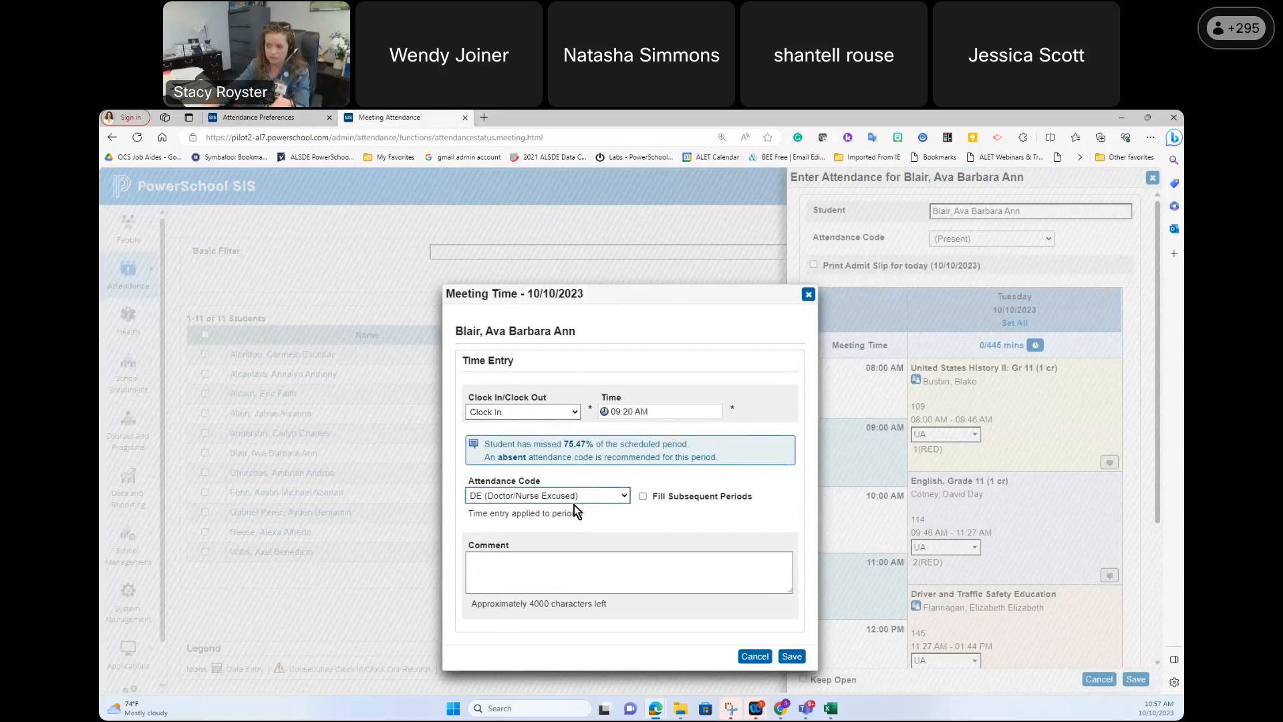
{"action": "left_click", "coordinate": [790, 658]}
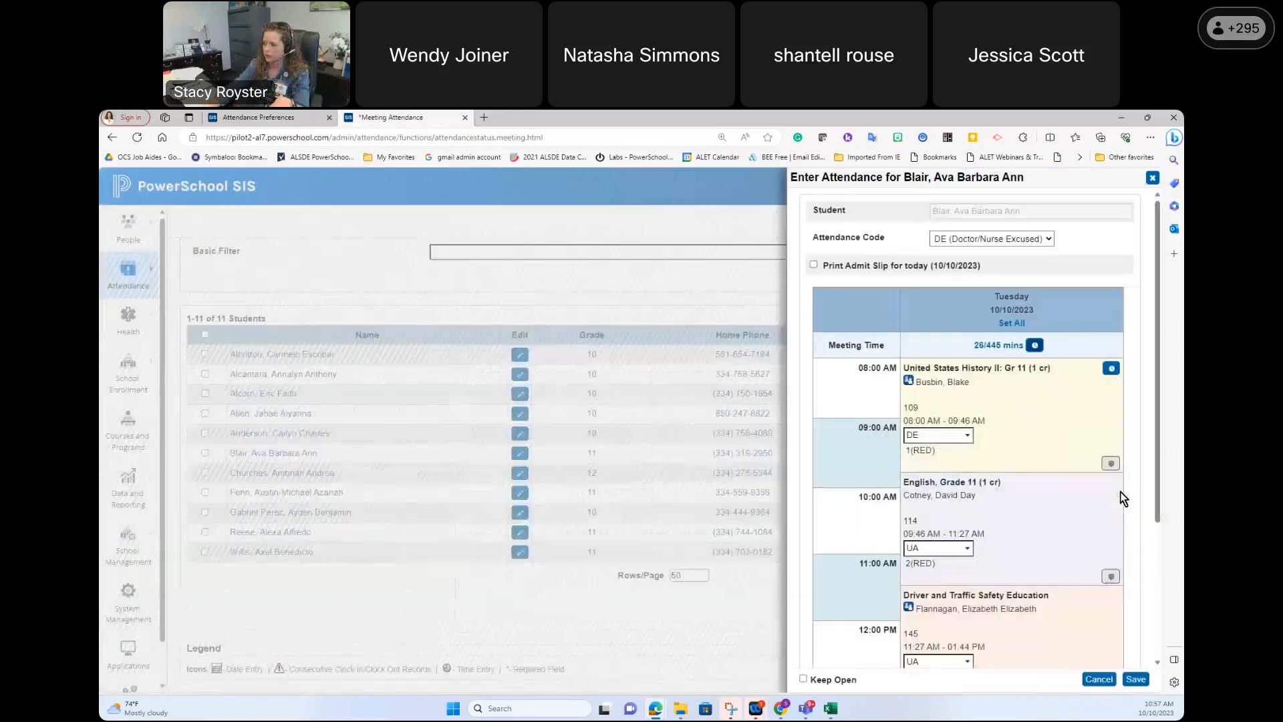
{"action": "left_click", "coordinate": [1032, 242]}
{"action": "left_click", "coordinate": [1029, 254]}
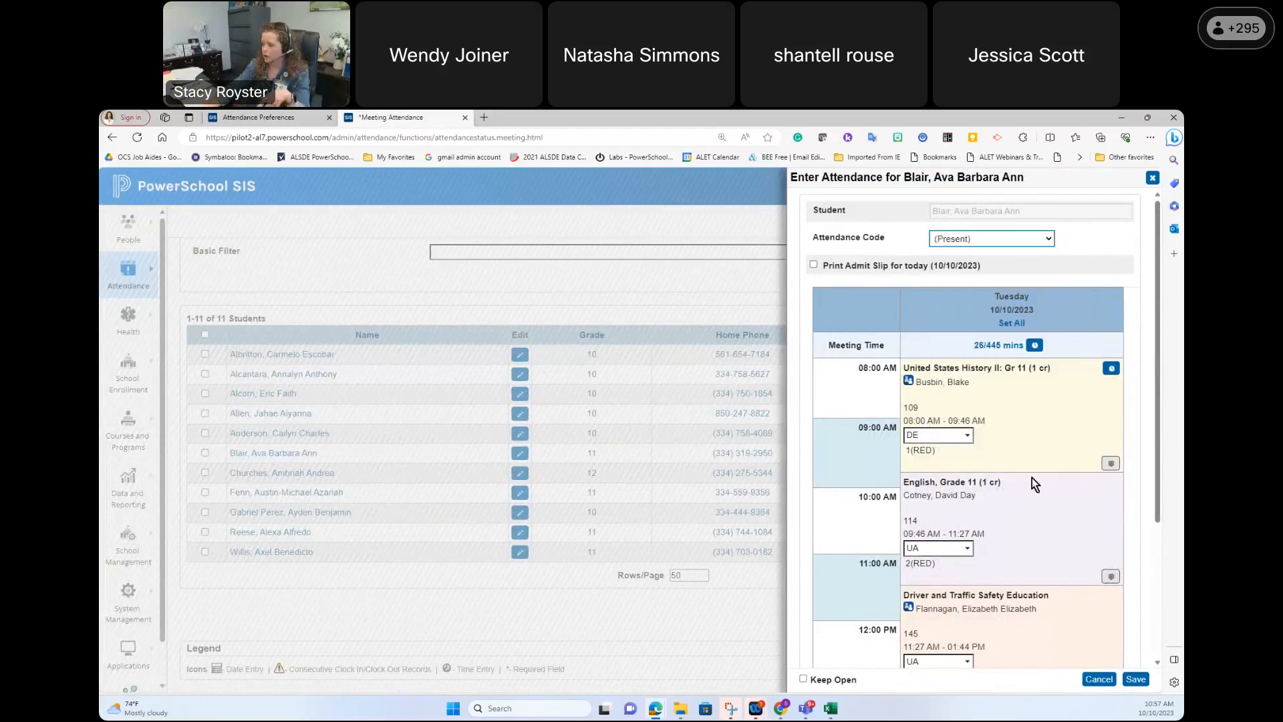
{"action": "scroll", "coordinate": [1002, 588], "scroll_direction": "down", "scroll_amount": 2}
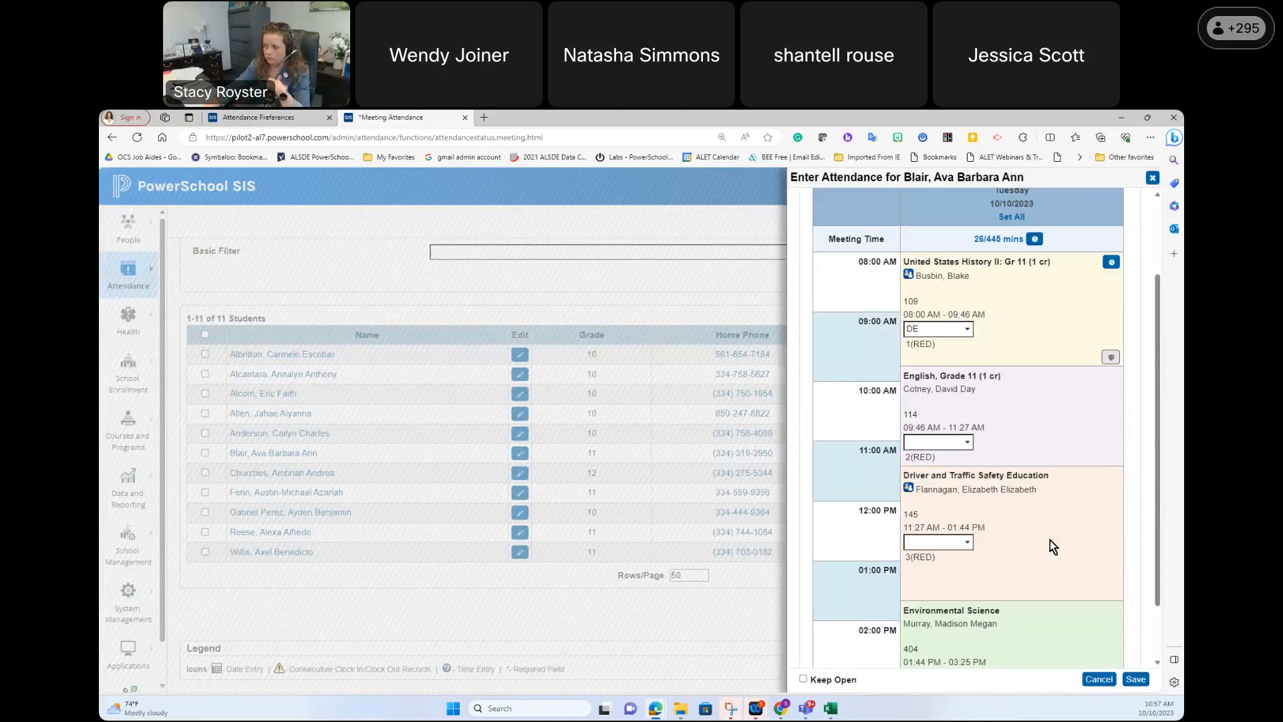
{"action": "scroll", "coordinate": [1065, 394], "scroll_direction": "up", "scroll_amount": 2}
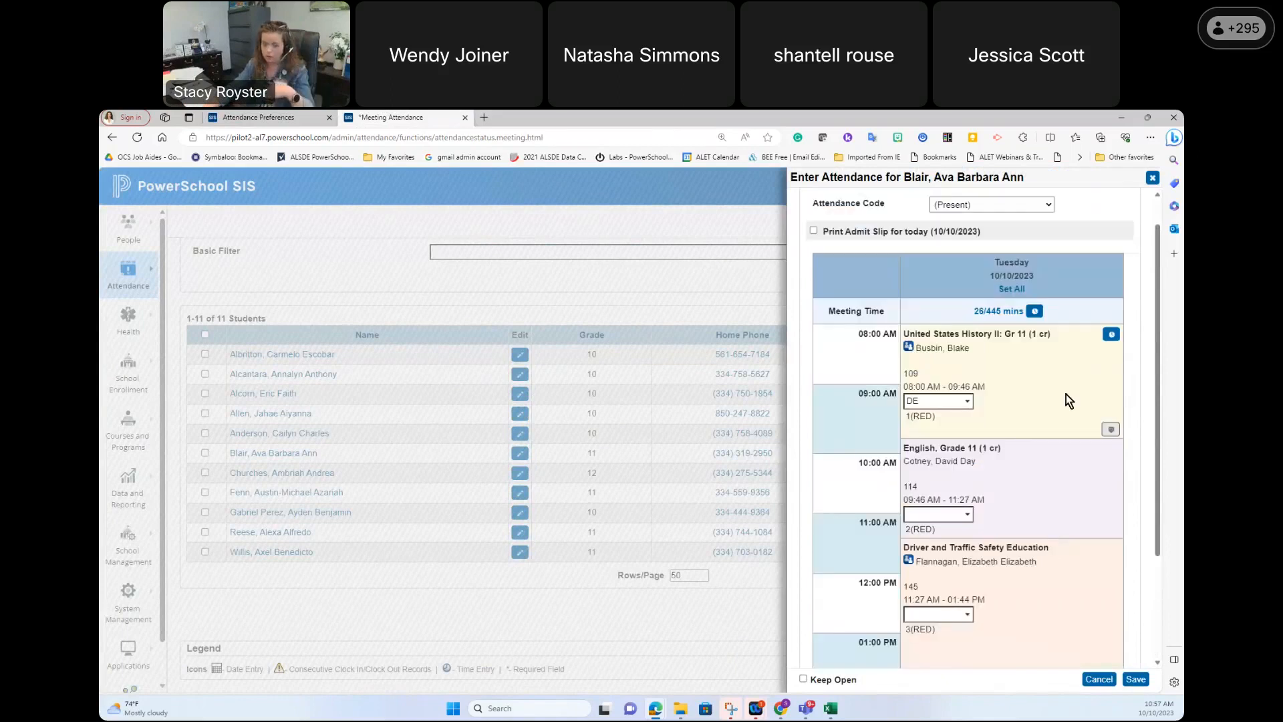
{"action": "left_click", "coordinate": [1135, 679]}
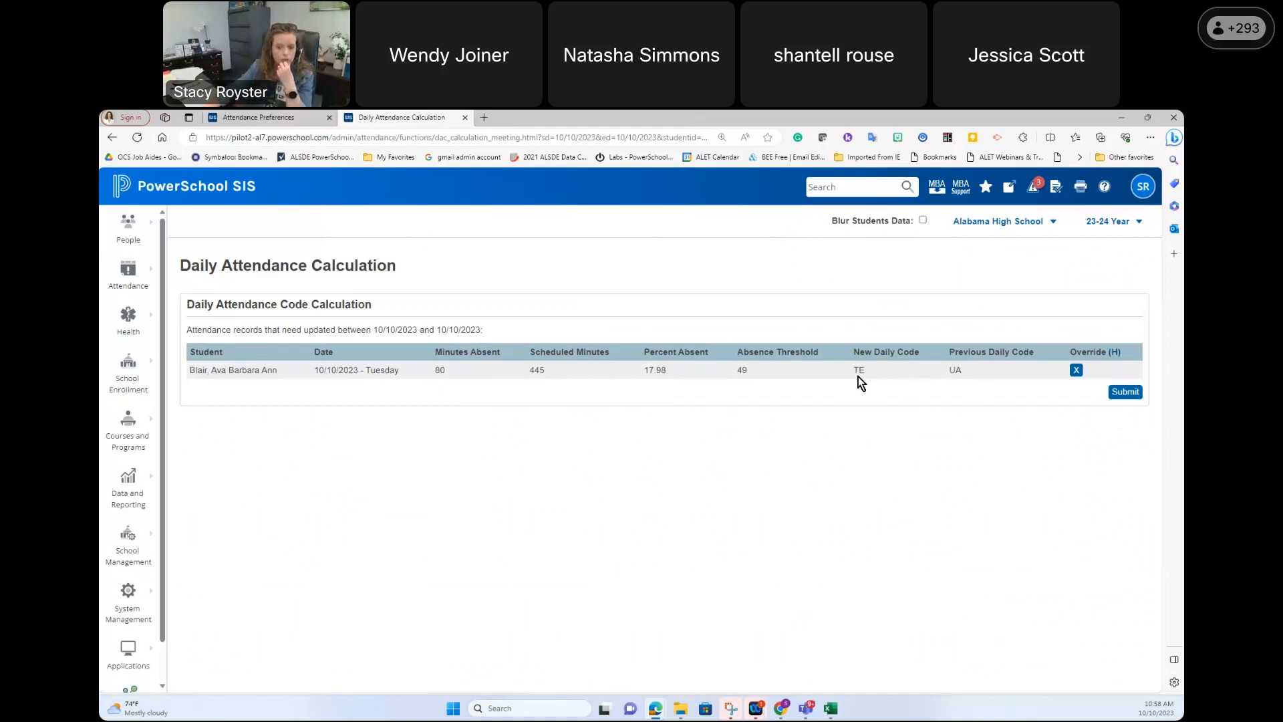
Step: Compare the new daily code in the Daily Attendance Calculation with the Default Tardy Code and absence threshold in Attendance Preferences
{"action": "left_click", "coordinate": [319, 113]}
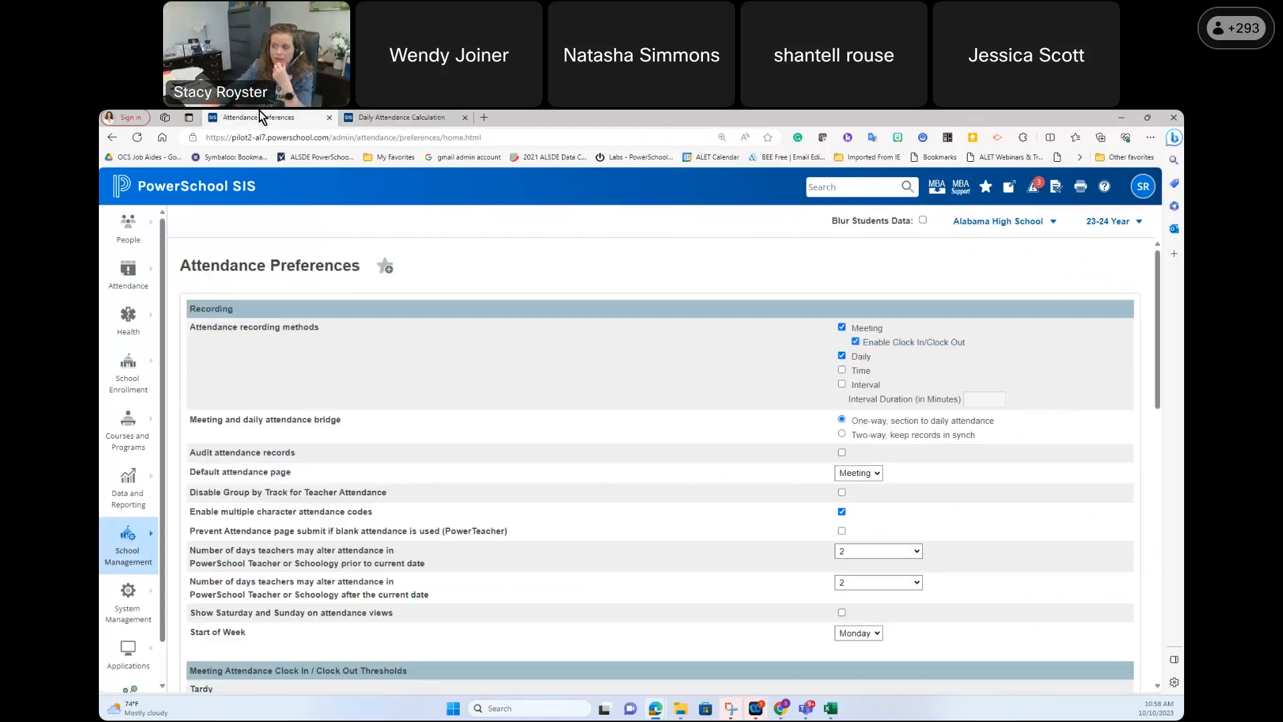
{"action": "scroll", "coordinate": [877, 620], "scroll_direction": "down", "scroll_amount": 10}
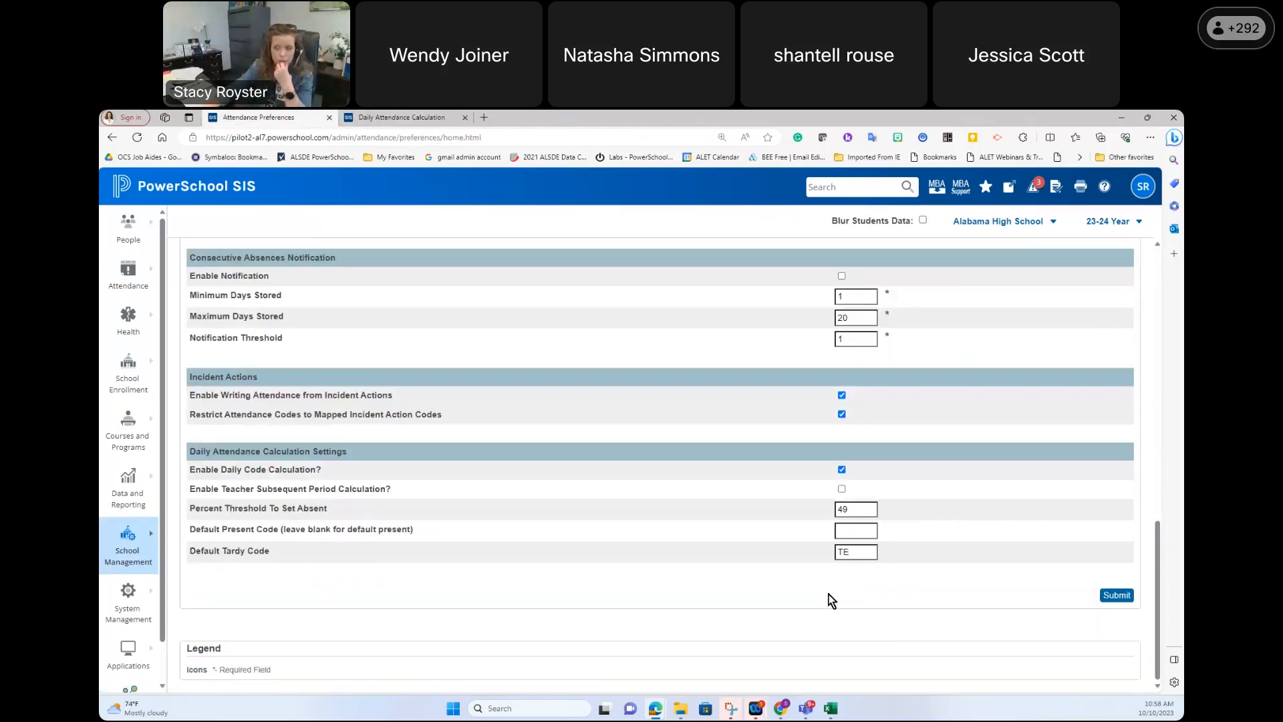
{"action": "left_click", "coordinate": [405, 117]}
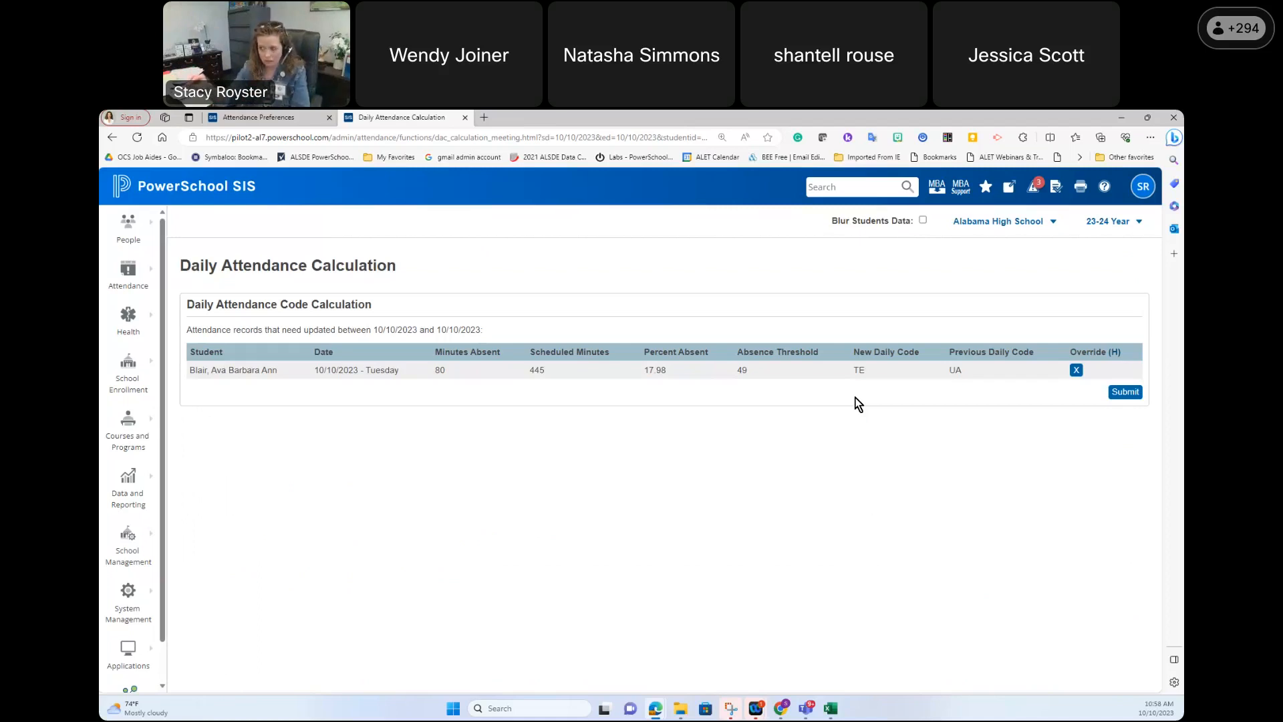
Step: Leave Attendance Preferences through the start page and open Meeting Attendance in that browser tab
{"action": "left_click", "coordinate": [210, 117]}
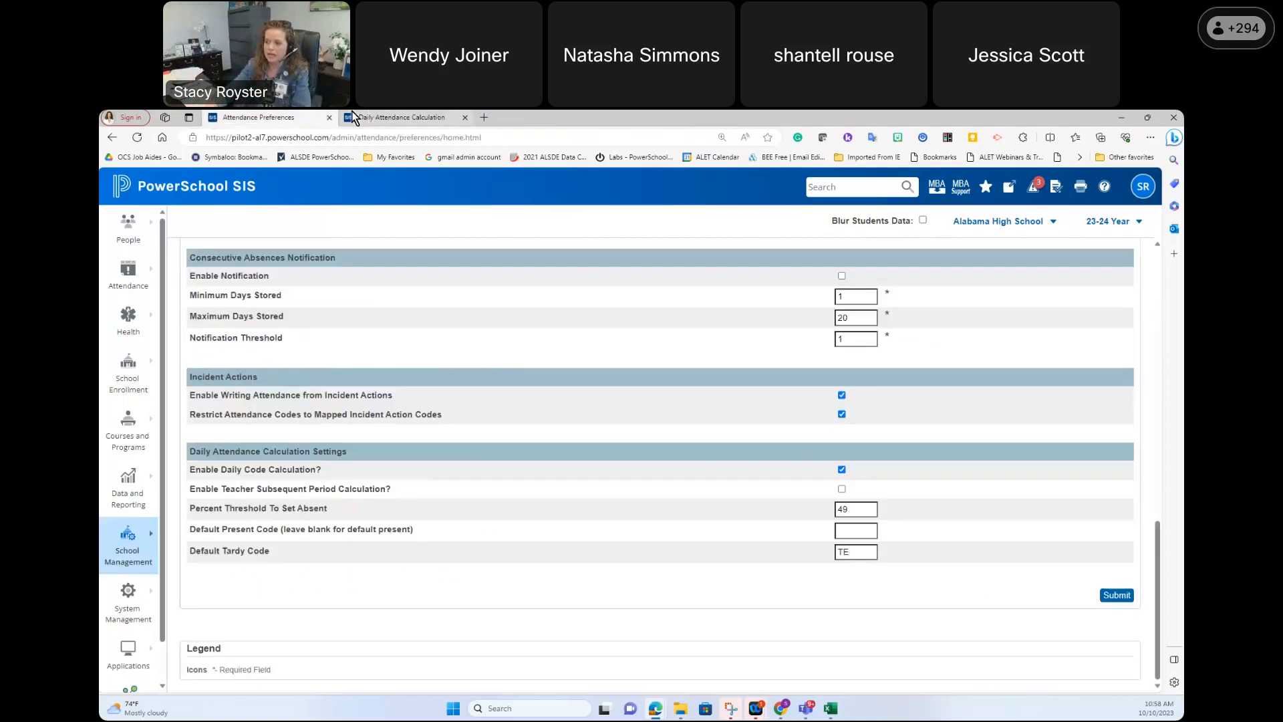
{"action": "left_click", "coordinate": [138, 238]}
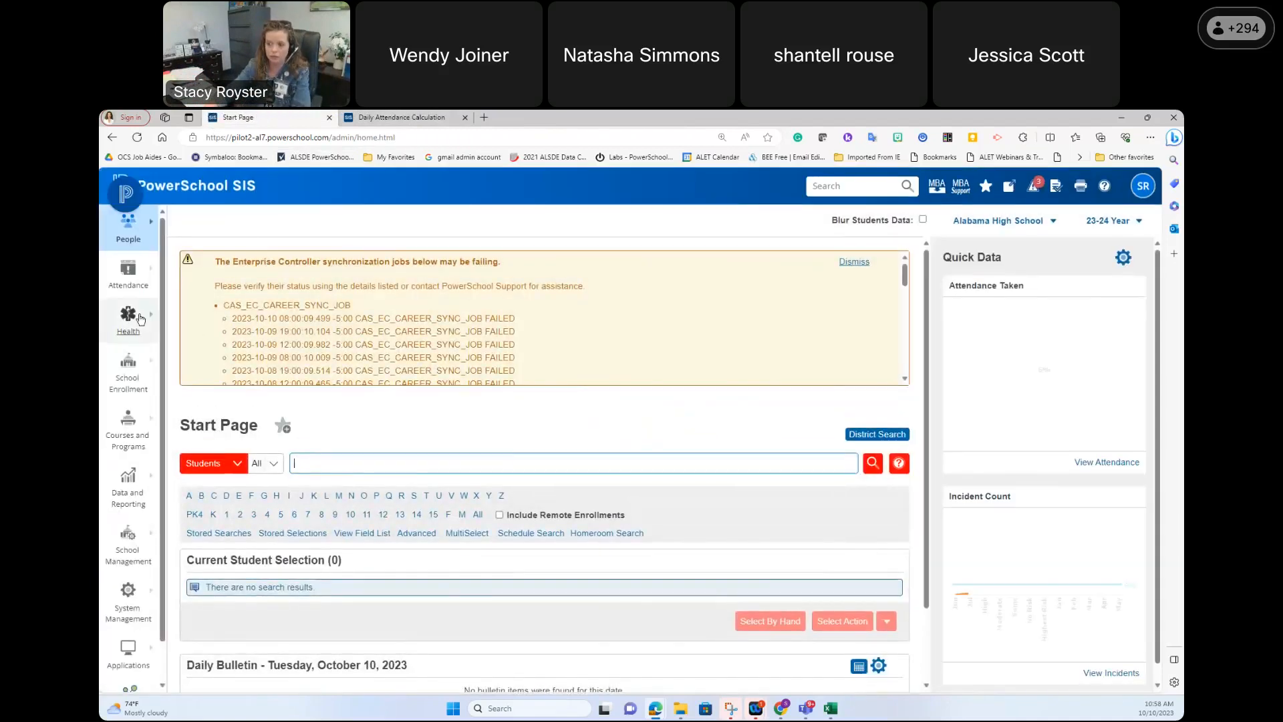
{"action": "left_click", "coordinate": [128, 272]}
{"action": "left_click", "coordinate": [230, 367]}
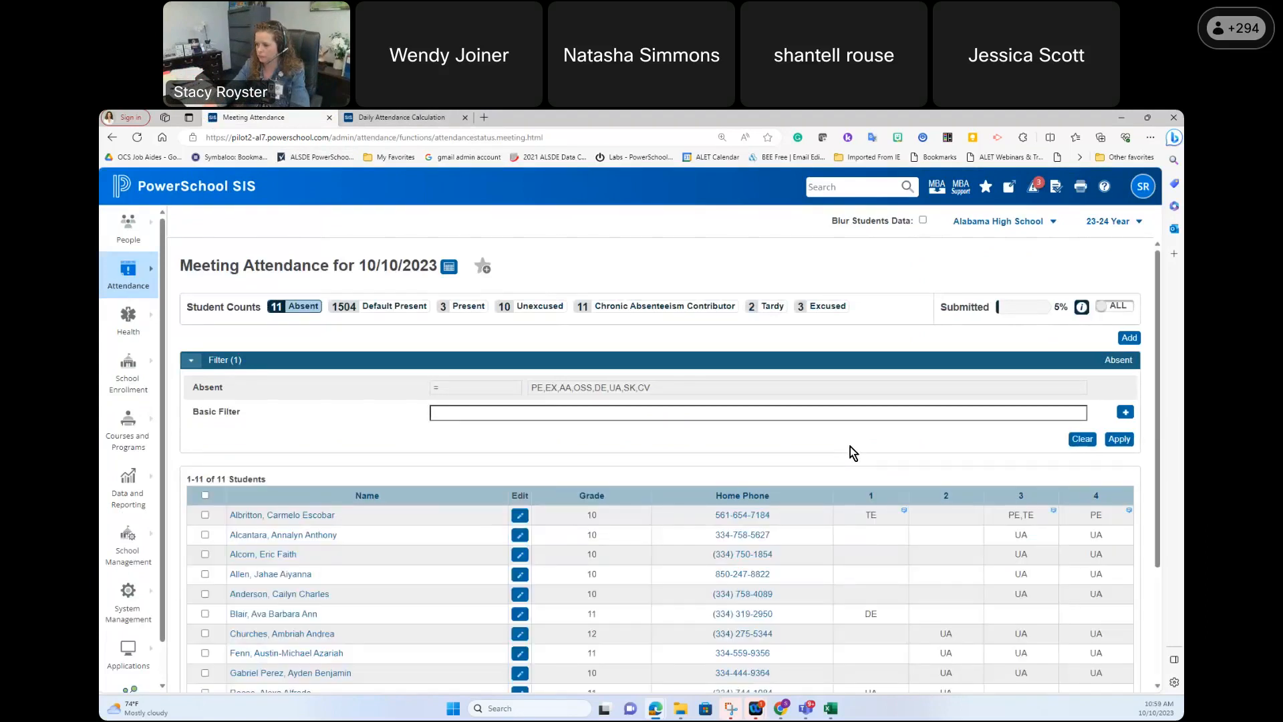
Step: Open attendance for the second-to-last student in the absent list and add a Clock In meeting time of 08:02 AM
{"action": "scroll", "coordinate": [850, 446], "scroll_direction": "down", "scroll_amount": 2}
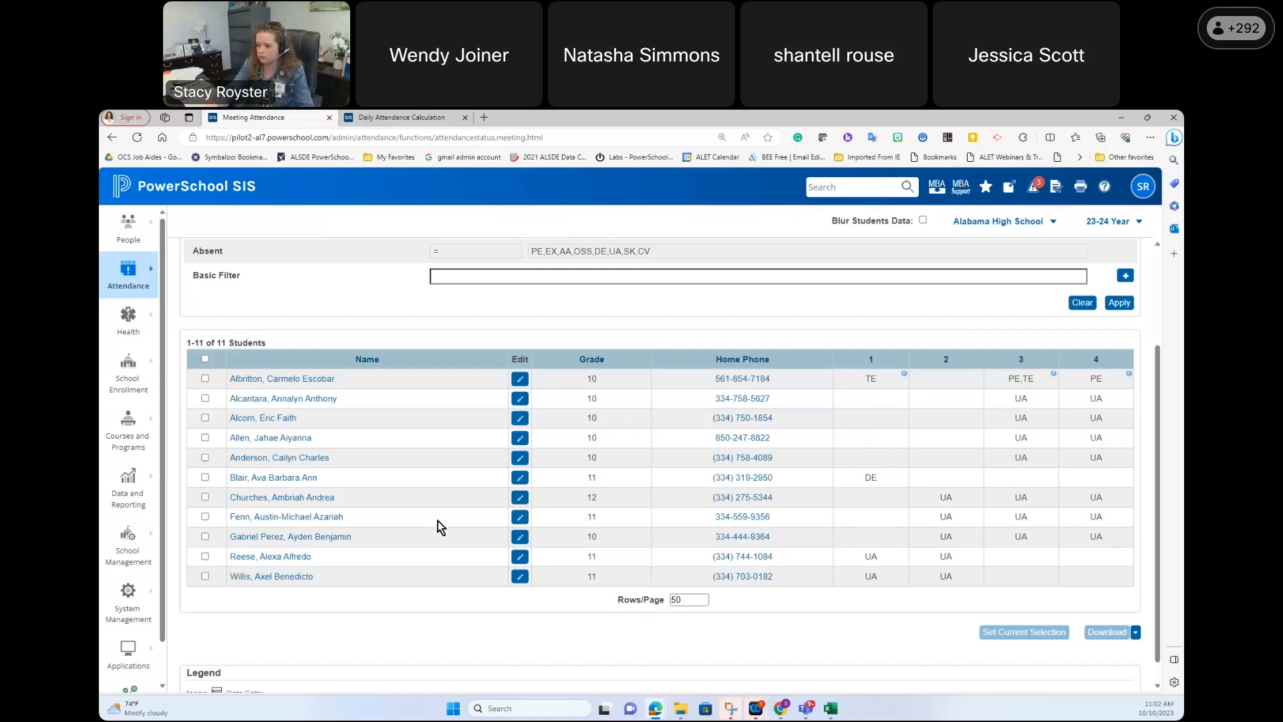
{"action": "left_click", "coordinate": [520, 560]}
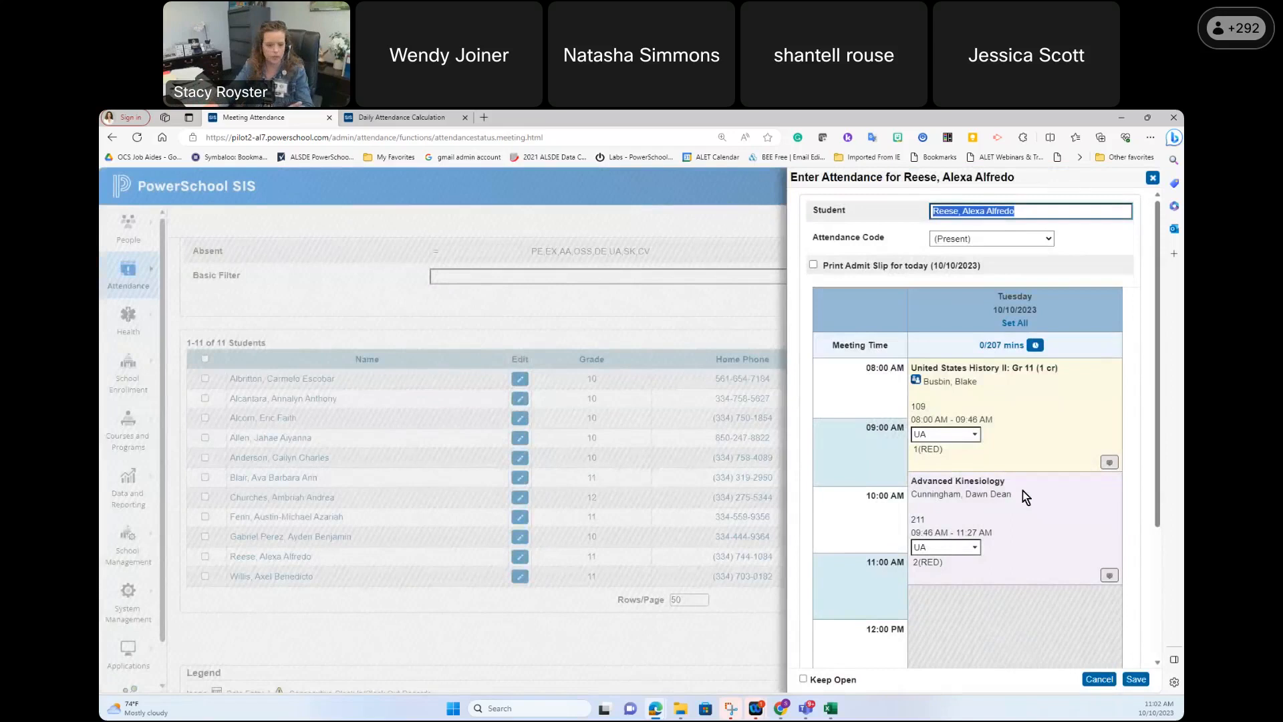
{"action": "left_click", "coordinate": [1035, 346]}
{"action": "left_click", "coordinate": [563, 412]}
{"action": "left_click", "coordinate": [555, 438]}
{"action": "left_click", "coordinate": [615, 412]}
{"action": "type", "text": "8:02 AM"}
{"action": "left_click", "coordinate": [683, 371]}
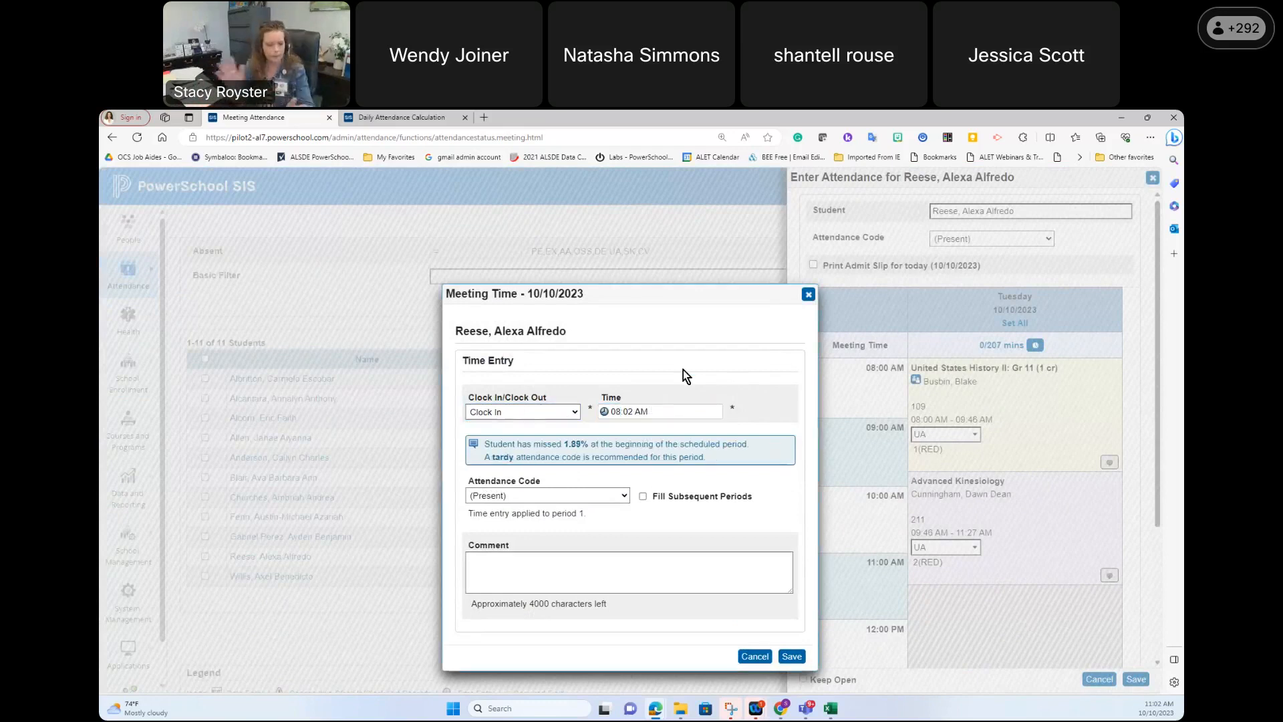
Step: Choose TU (Tardy Unexcused) as the attendance code for the 08:02 AM clock-in
{"action": "left_click", "coordinate": [604, 495]}
{"action": "scroll", "coordinate": [571, 444], "scroll_direction": "down", "scroll_amount": 2}
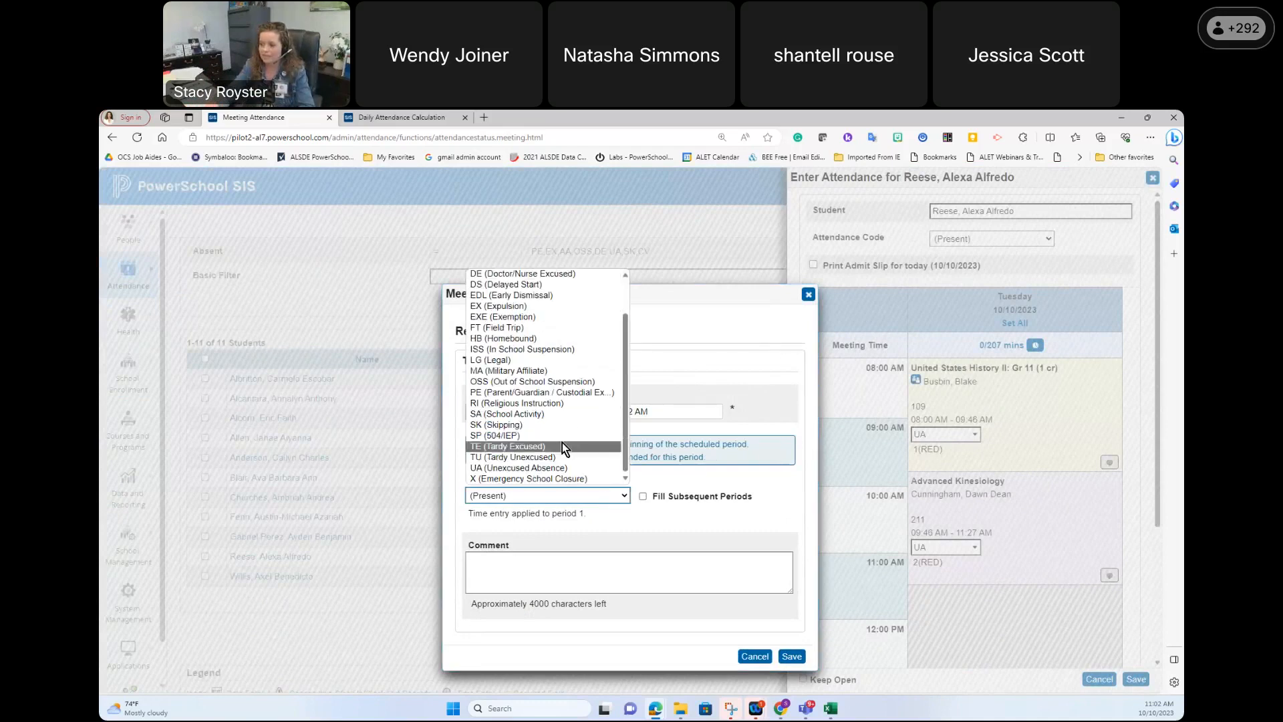
{"action": "left_click", "coordinate": [560, 449]}
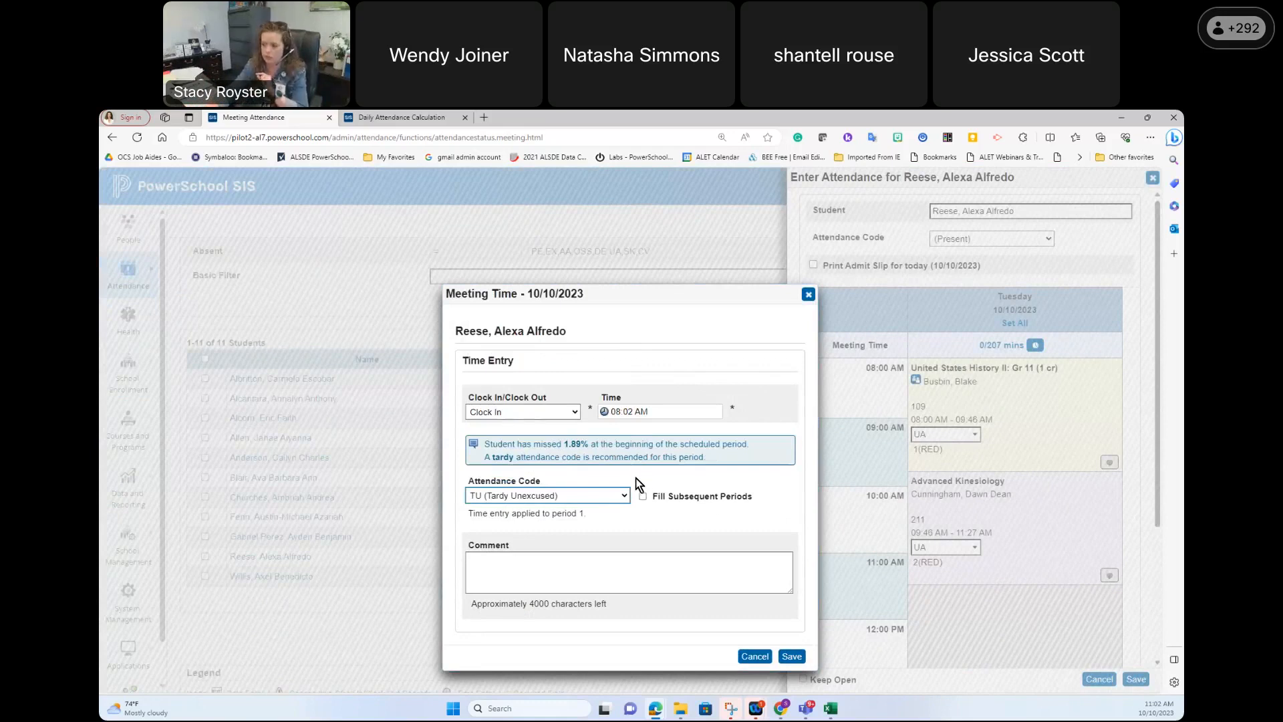
Step: Save the clock-in with the Advanced Kinesiology period set to Present, and submit the student's daily attendance calculation
{"action": "left_click", "coordinate": [792, 656]}
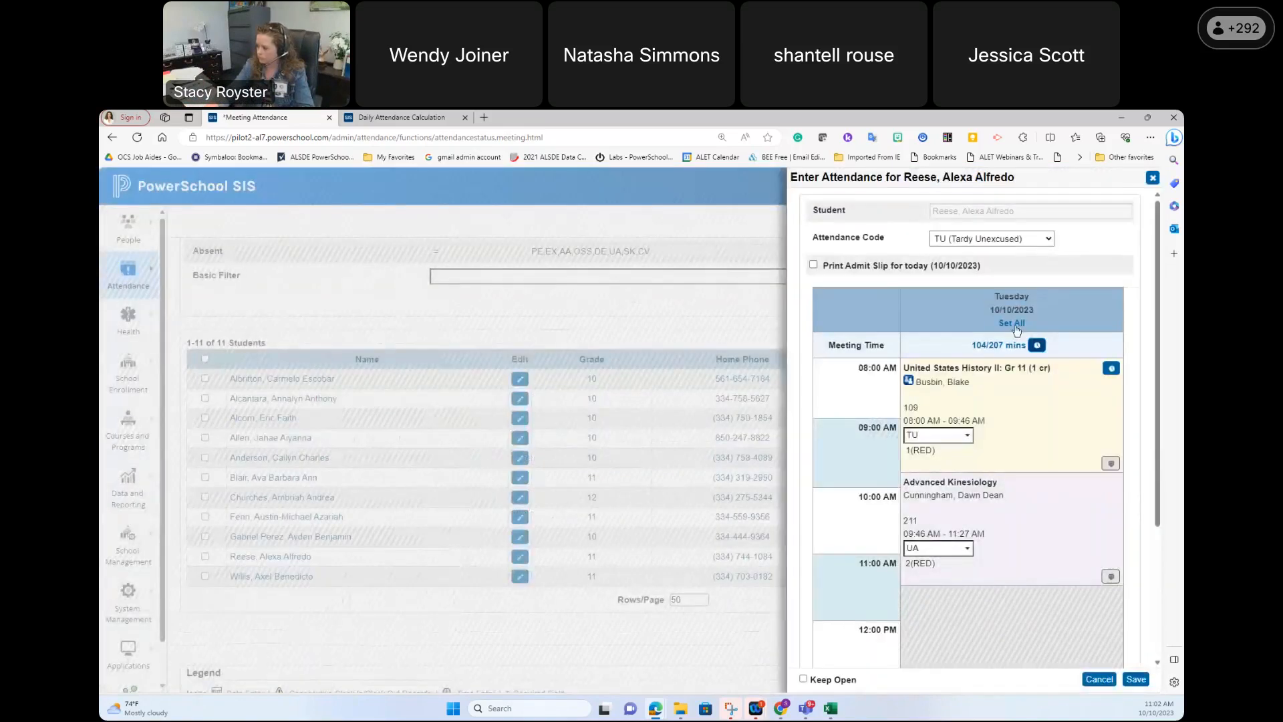
{"action": "left_click", "coordinate": [972, 239]}
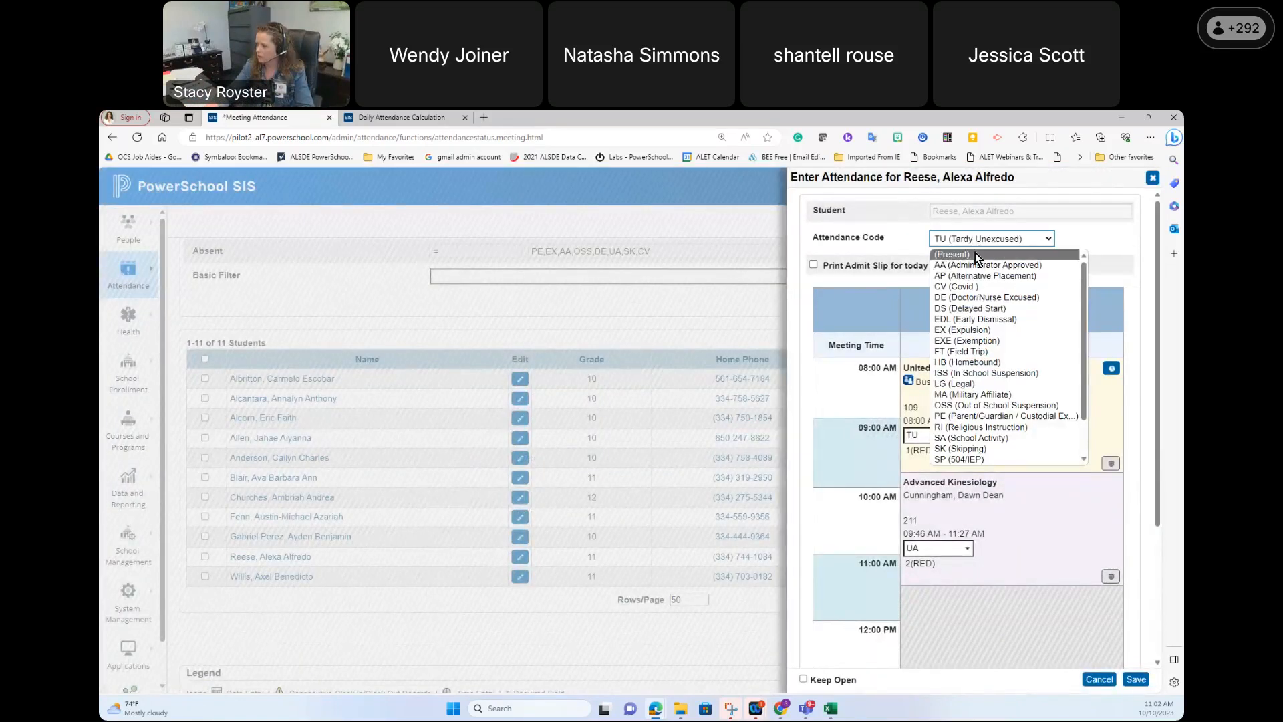
{"action": "left_click", "coordinate": [975, 252]}
{"action": "left_click", "coordinate": [953, 549]}
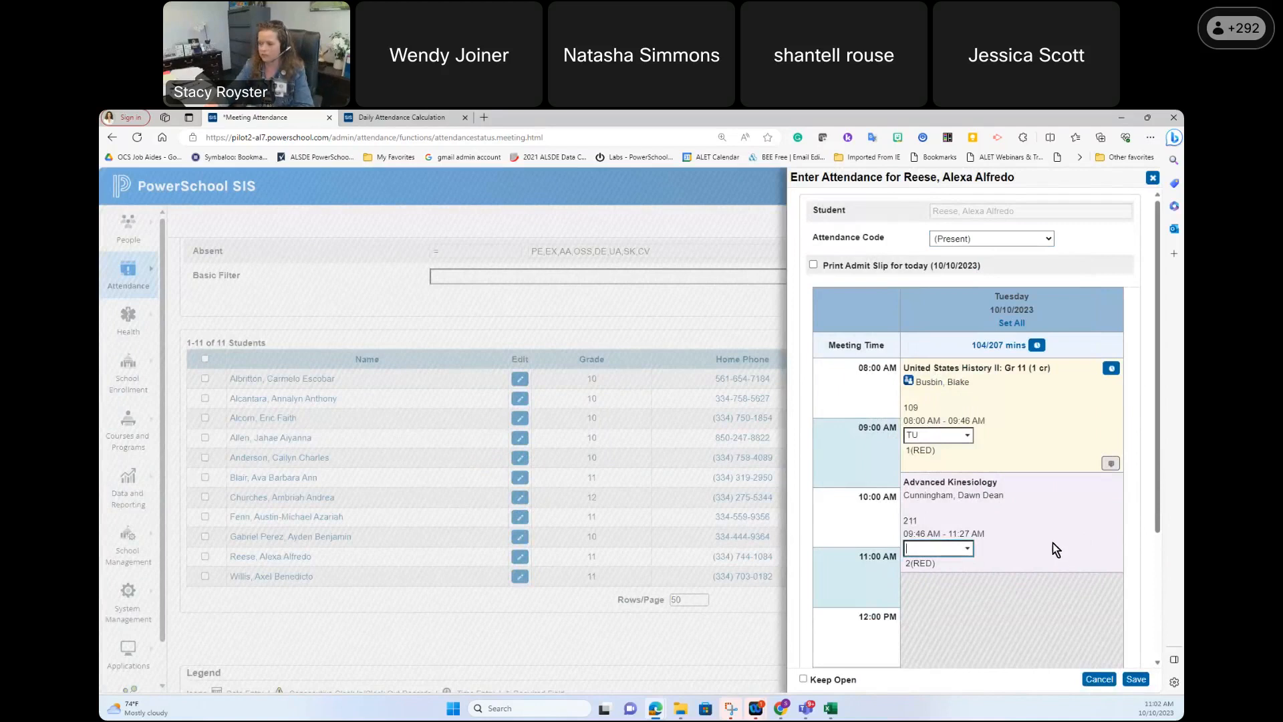
{"action": "left_click", "coordinate": [1136, 679]}
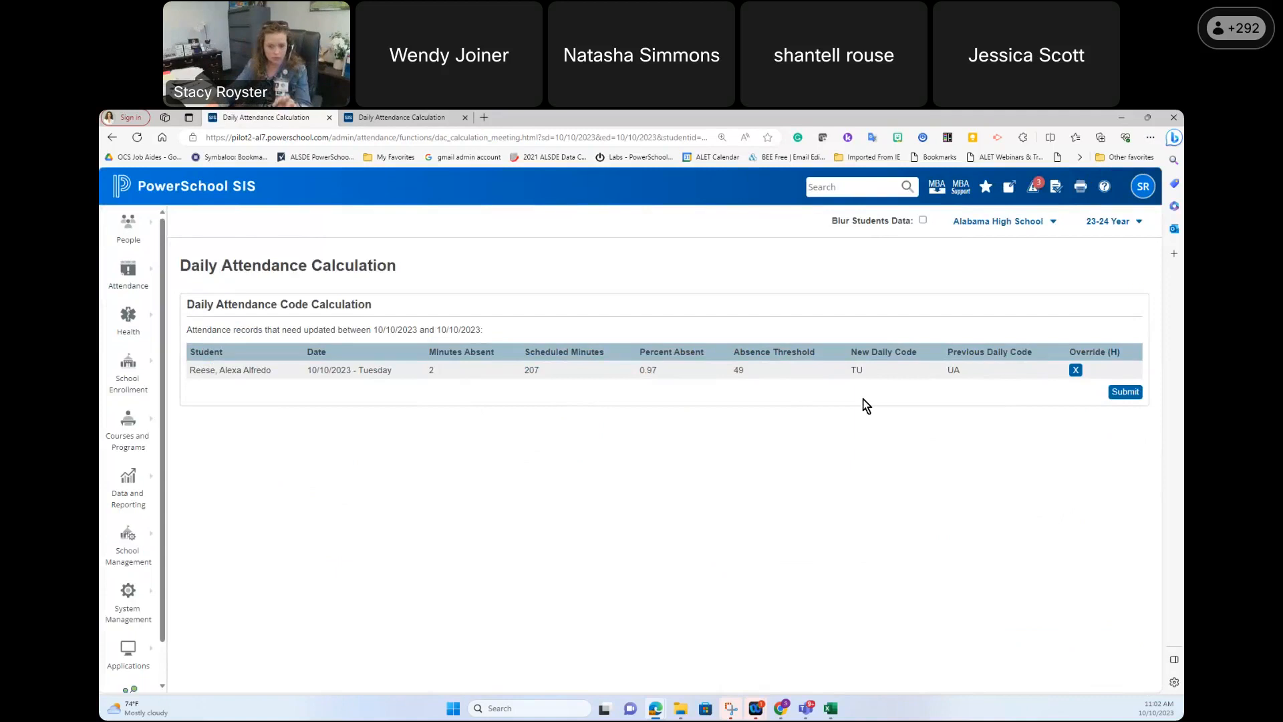
{"action": "left_click", "coordinate": [1133, 400]}
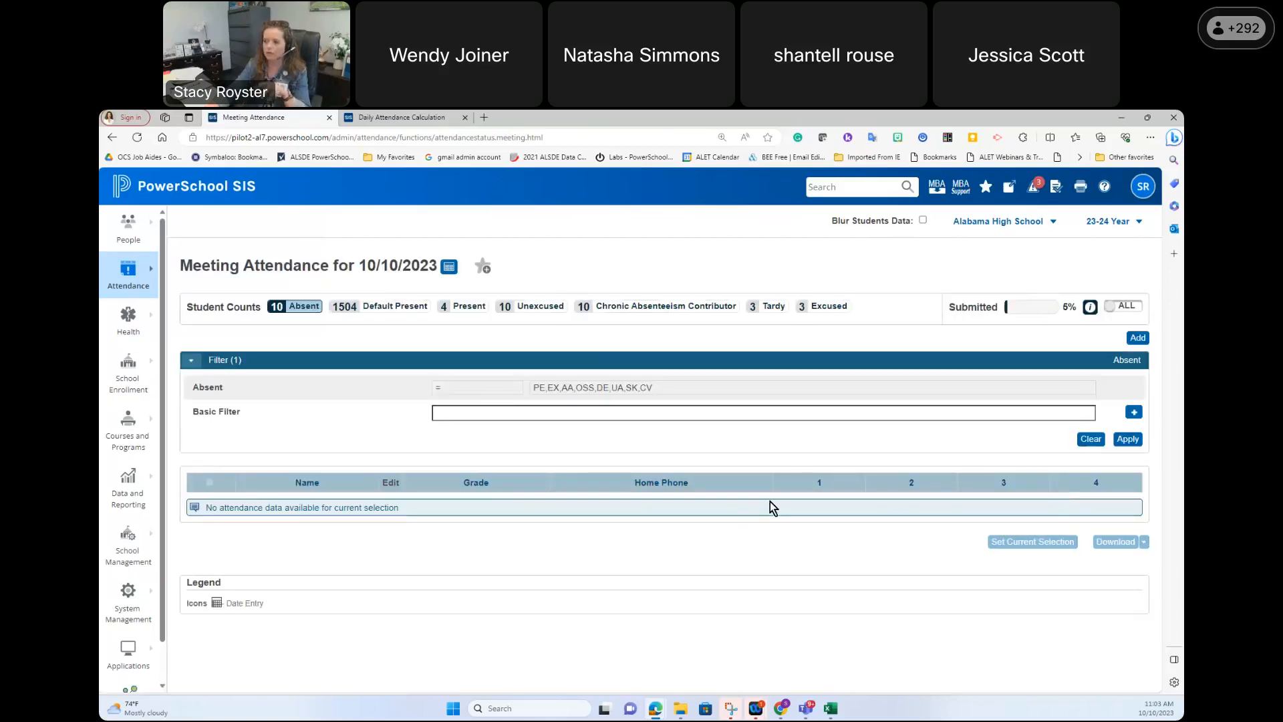
Step: Open Daily Attendance for 10/10/2023 and review the Tardy, Excused and Absent student lists
{"action": "left_click", "coordinate": [129, 274]}
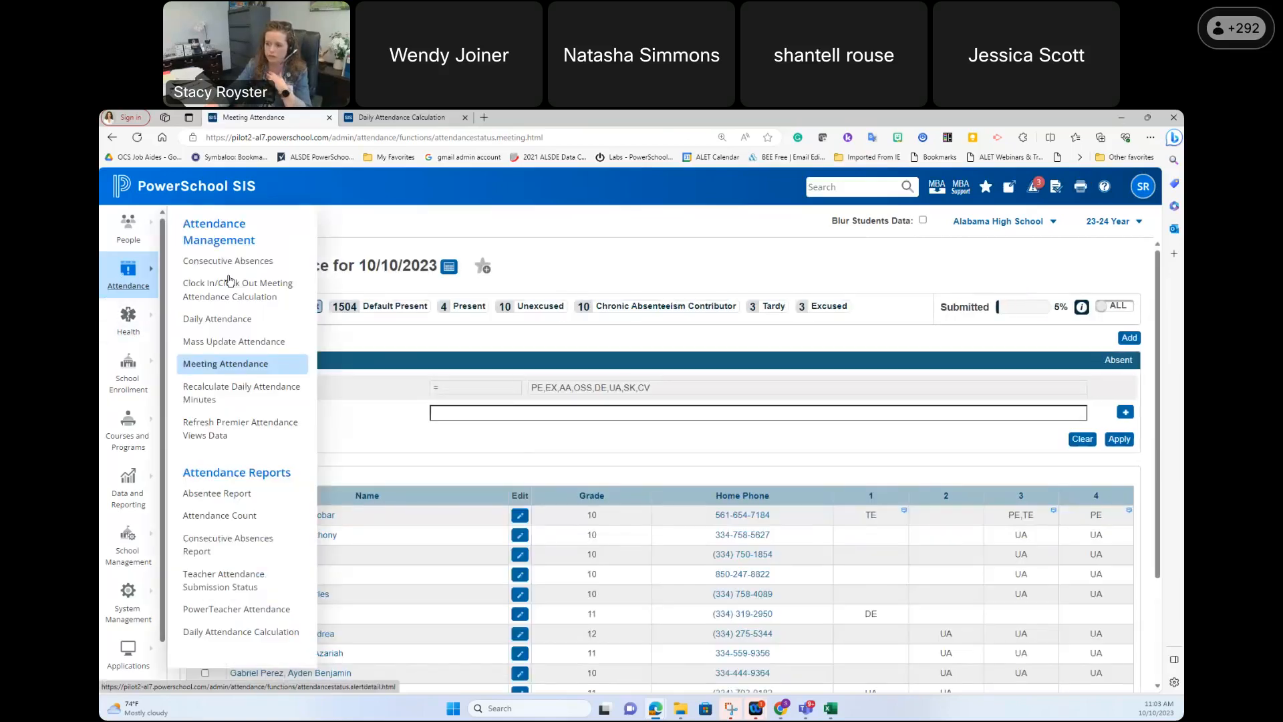
{"action": "left_click", "coordinate": [235, 321]}
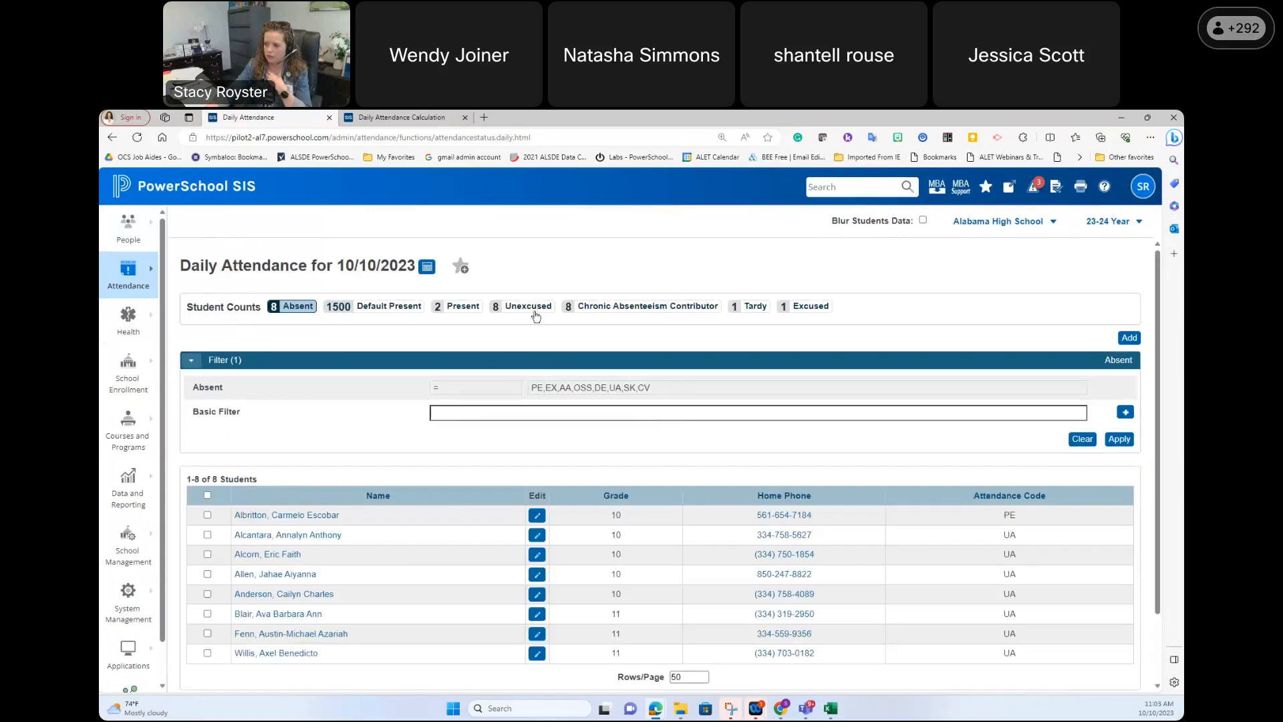
{"action": "left_click", "coordinate": [752, 306]}
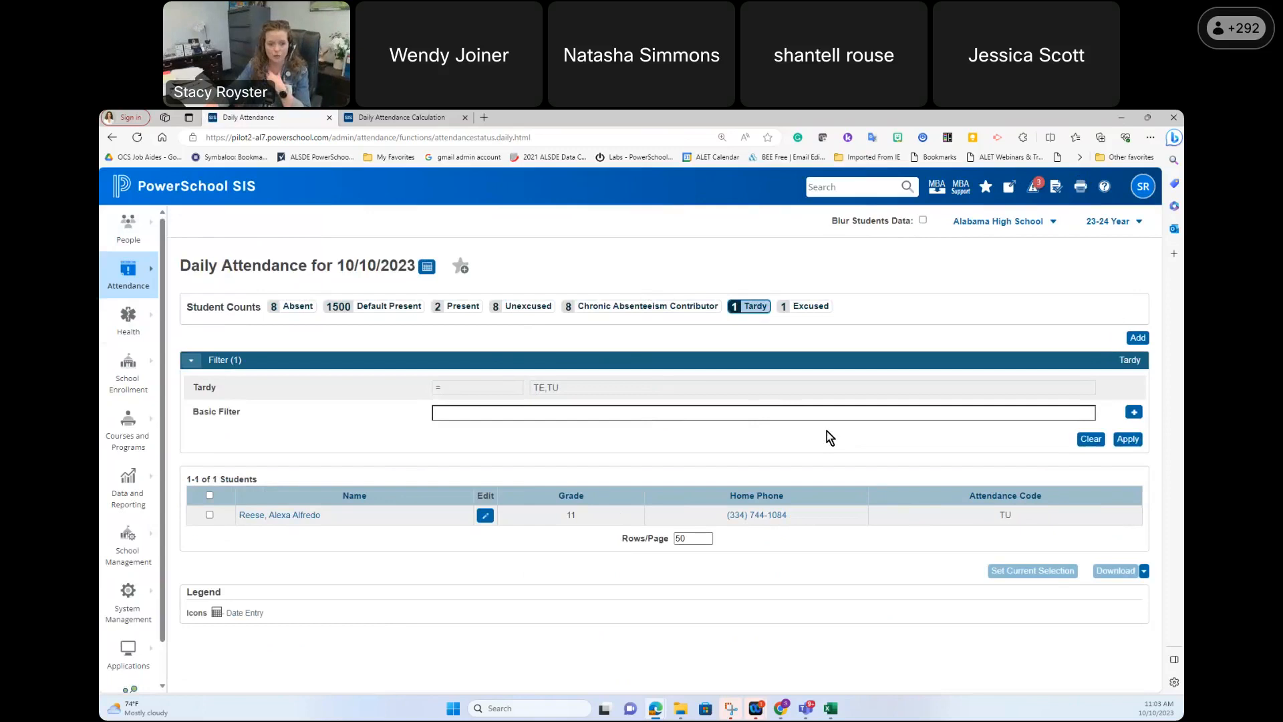
{"action": "left_click", "coordinate": [809, 306]}
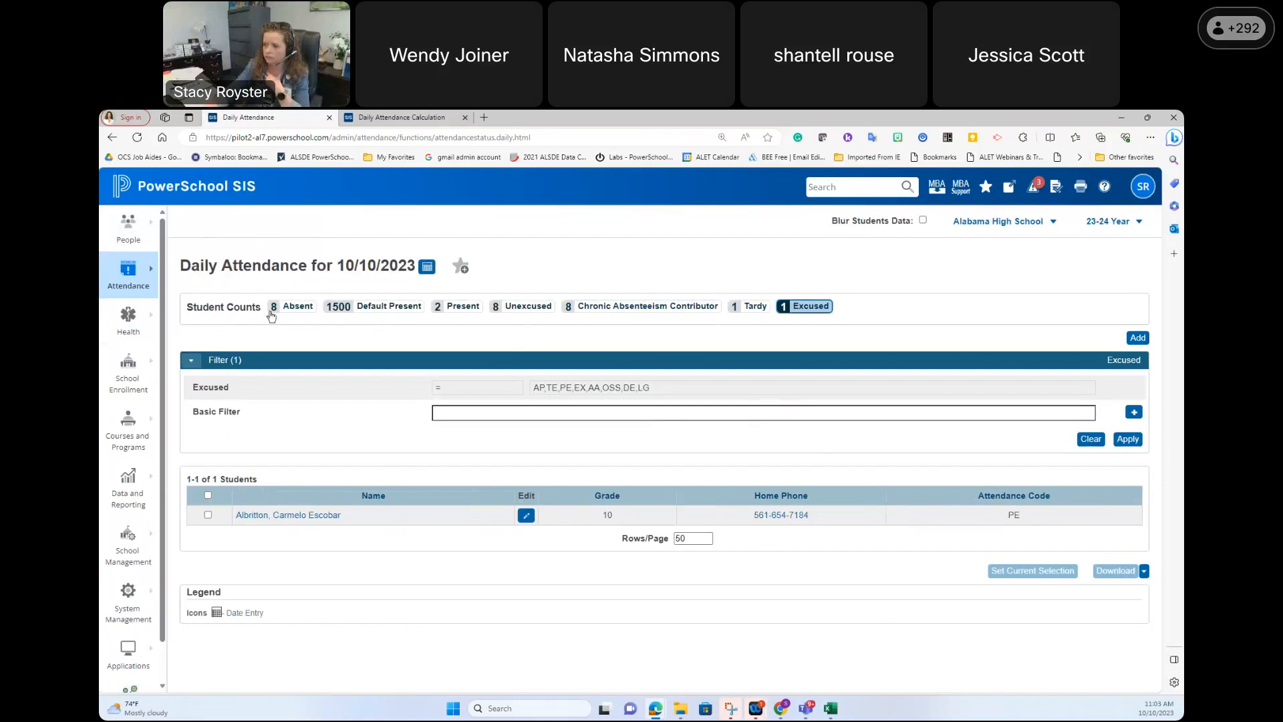
{"action": "left_click", "coordinate": [290, 308]}
Step: Return to Meeting Attendance and start a new attendance entry for the grade 11 student found by last name
{"action": "mouse_move", "coordinate": [137, 276]}
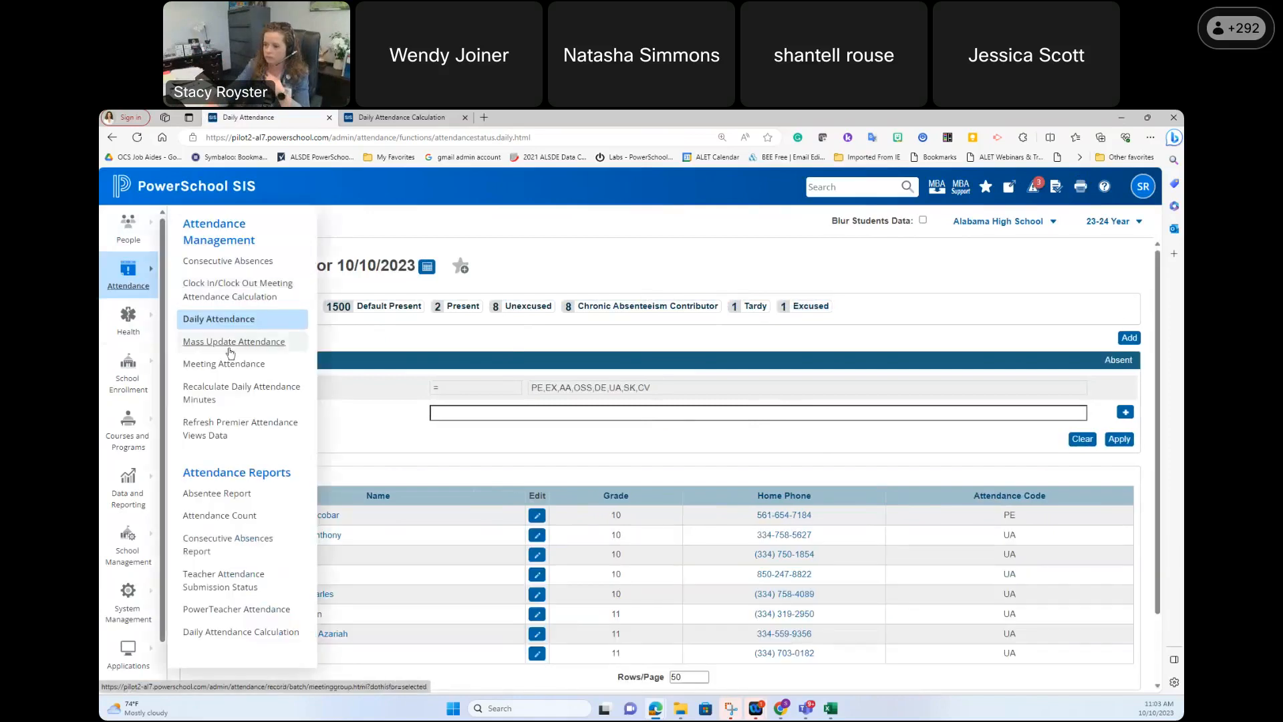
{"action": "left_click", "coordinate": [229, 364]}
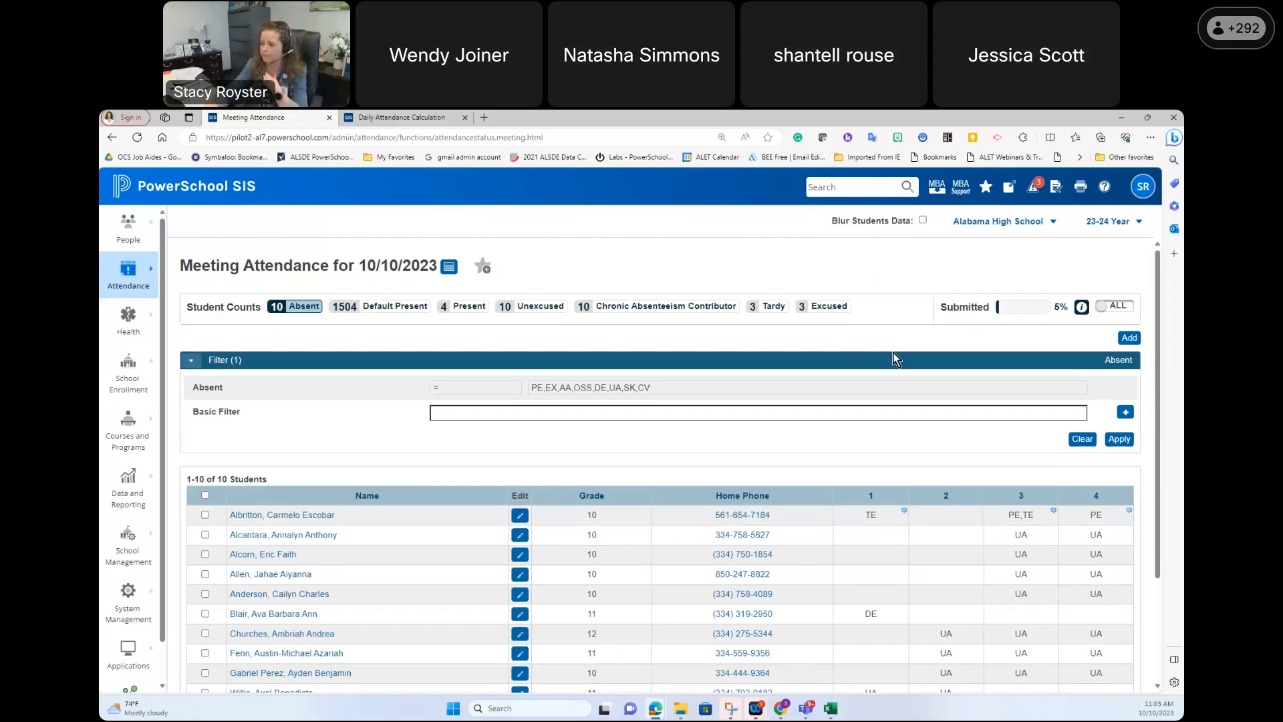
{"action": "scroll", "coordinate": [892, 358], "scroll_direction": "down", "scroll_amount": 2}
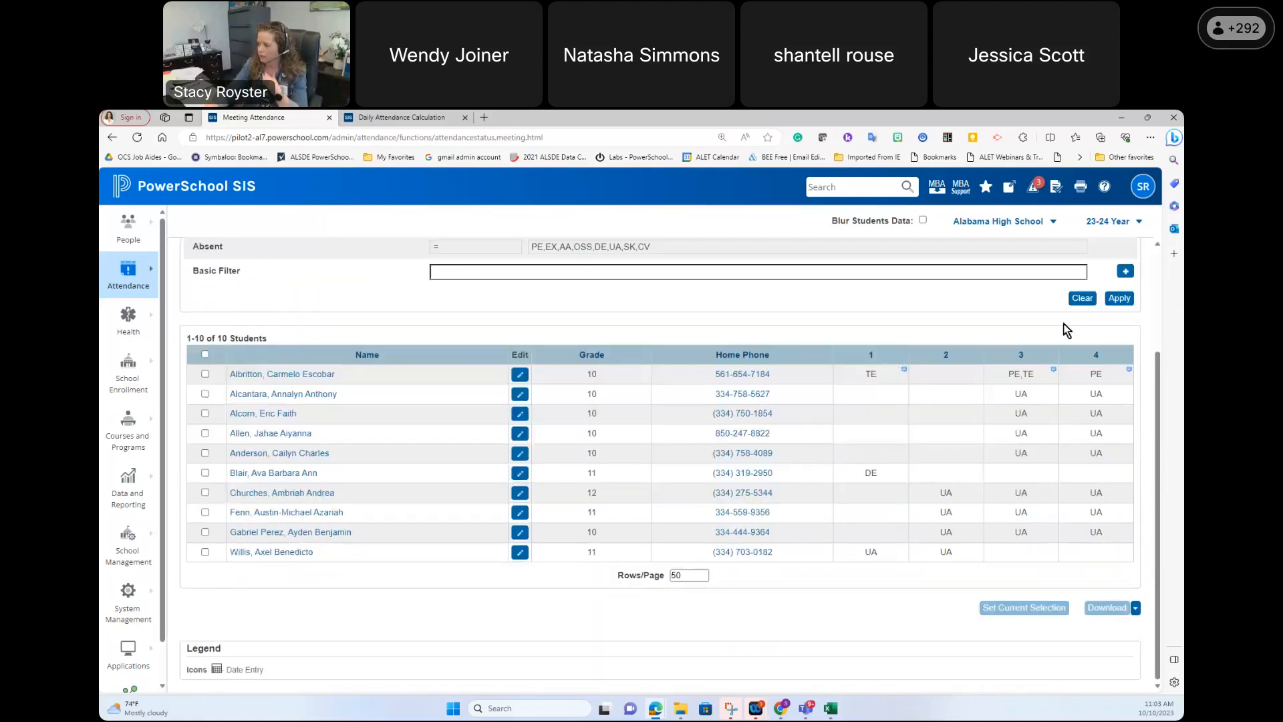
{"action": "scroll", "coordinate": [1069, 331], "scroll_direction": "up", "scroll_amount": 2}
{"action": "left_click", "coordinate": [1131, 334]}
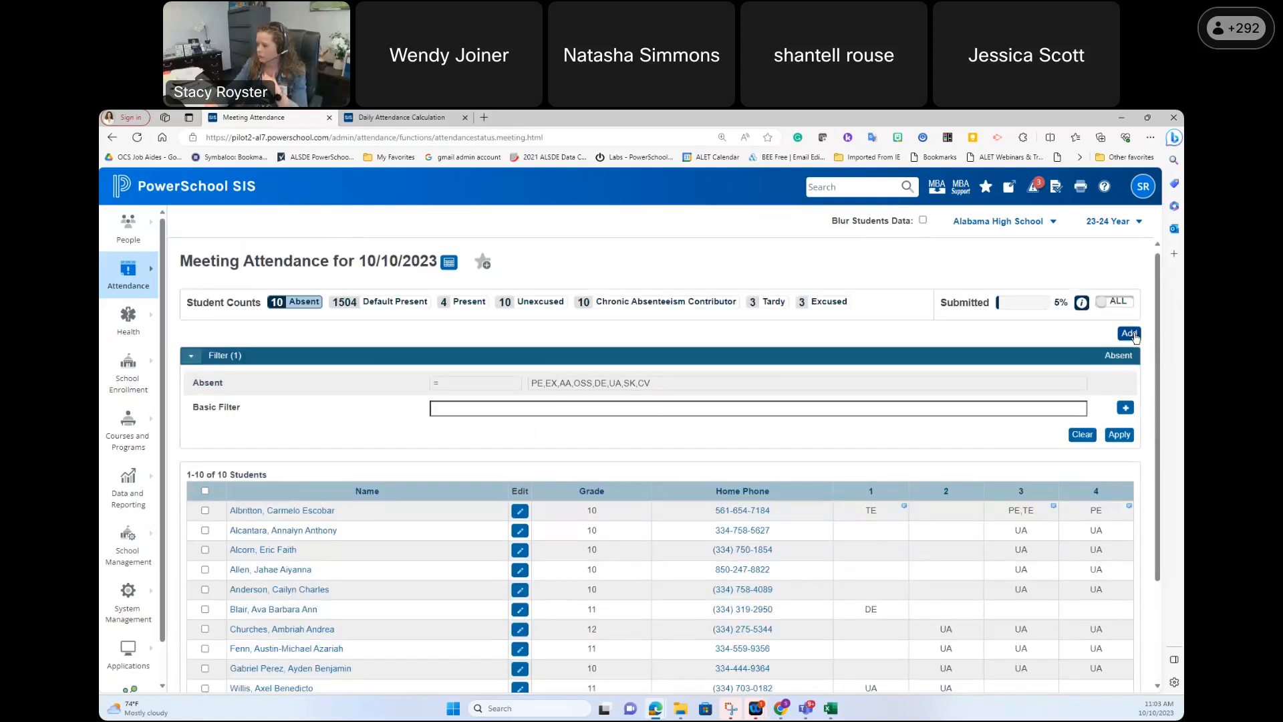
{"action": "type", "text": "driv"}
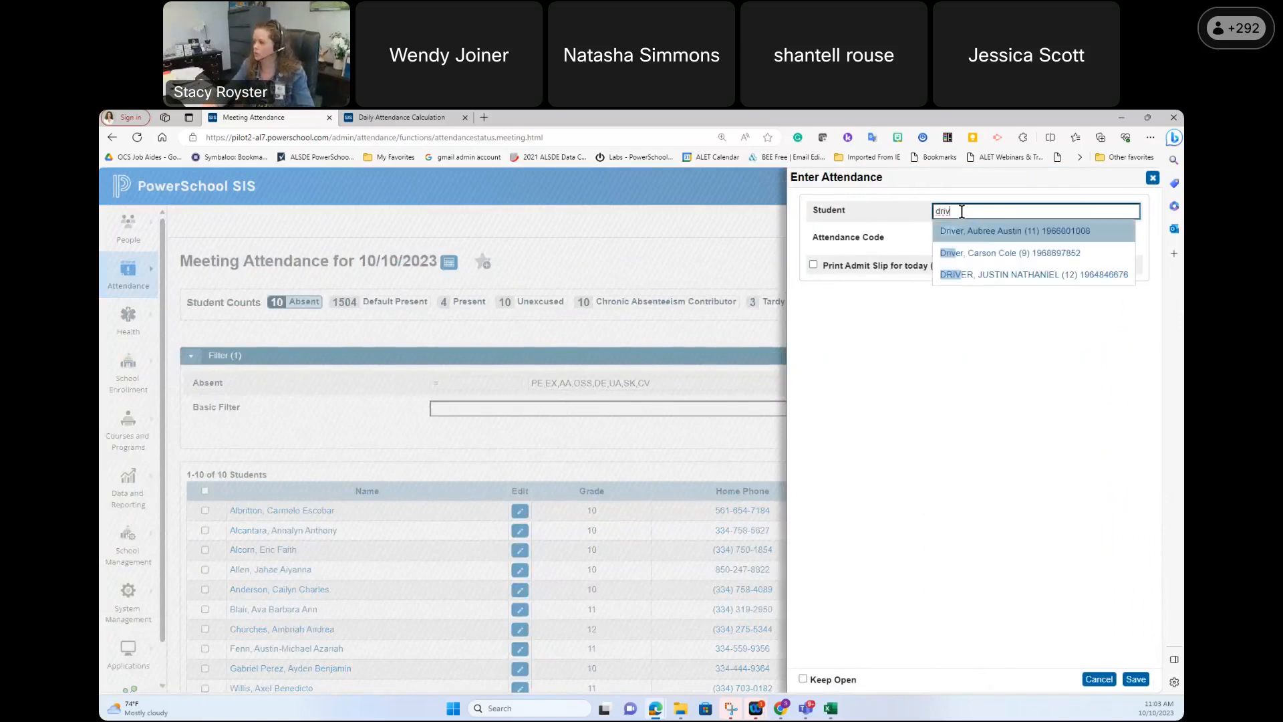
{"action": "left_click", "coordinate": [993, 239]}
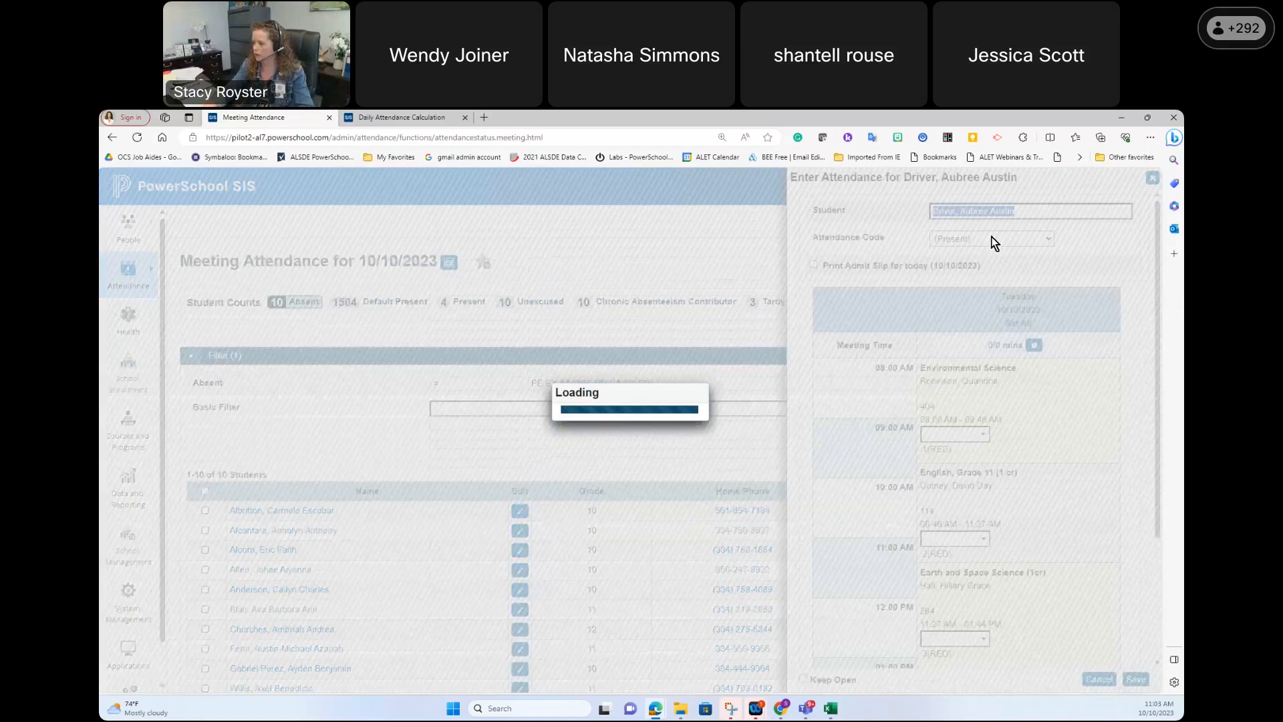
Step: Add a Clock Out meeting time of 12:30 PM for the student
{"action": "scroll", "coordinate": [1089, 385], "scroll_direction": "down", "scroll_amount": 1}
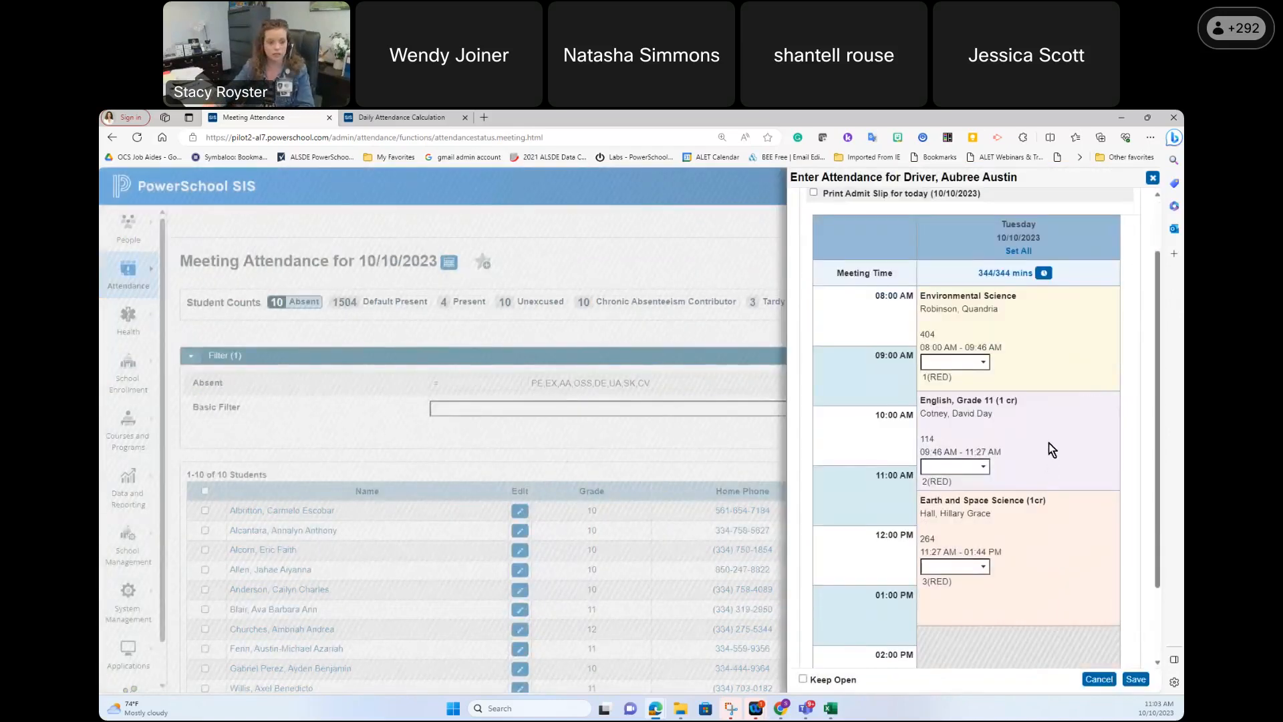
{"action": "left_click", "coordinate": [1043, 273]}
{"action": "left_click", "coordinate": [564, 408]}
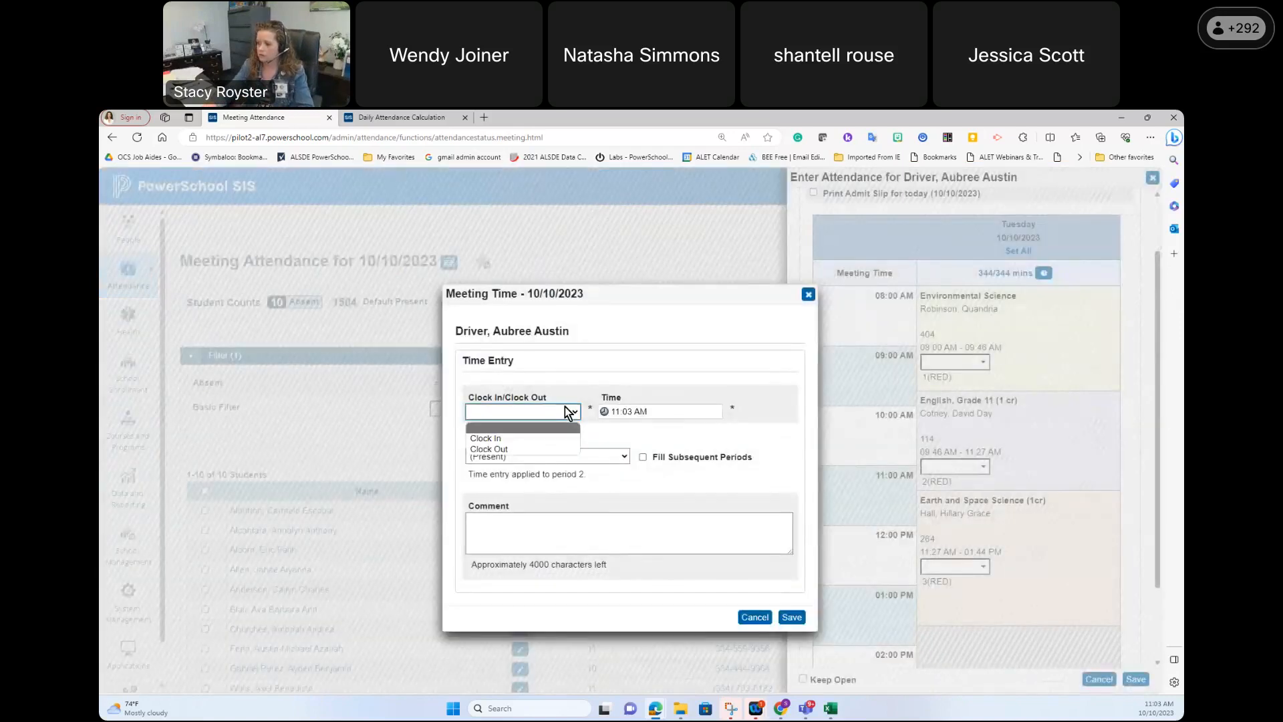
{"action": "left_click", "coordinate": [543, 447]}
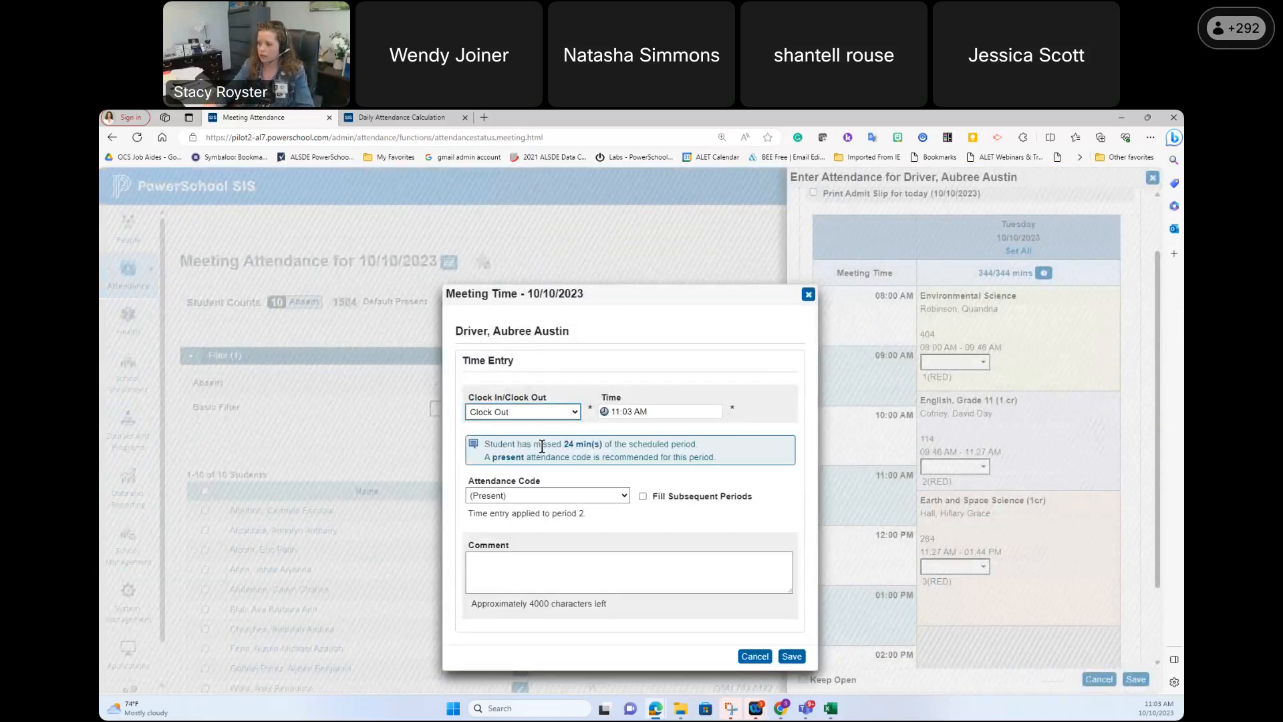
{"action": "left_click", "coordinate": [616, 410]}
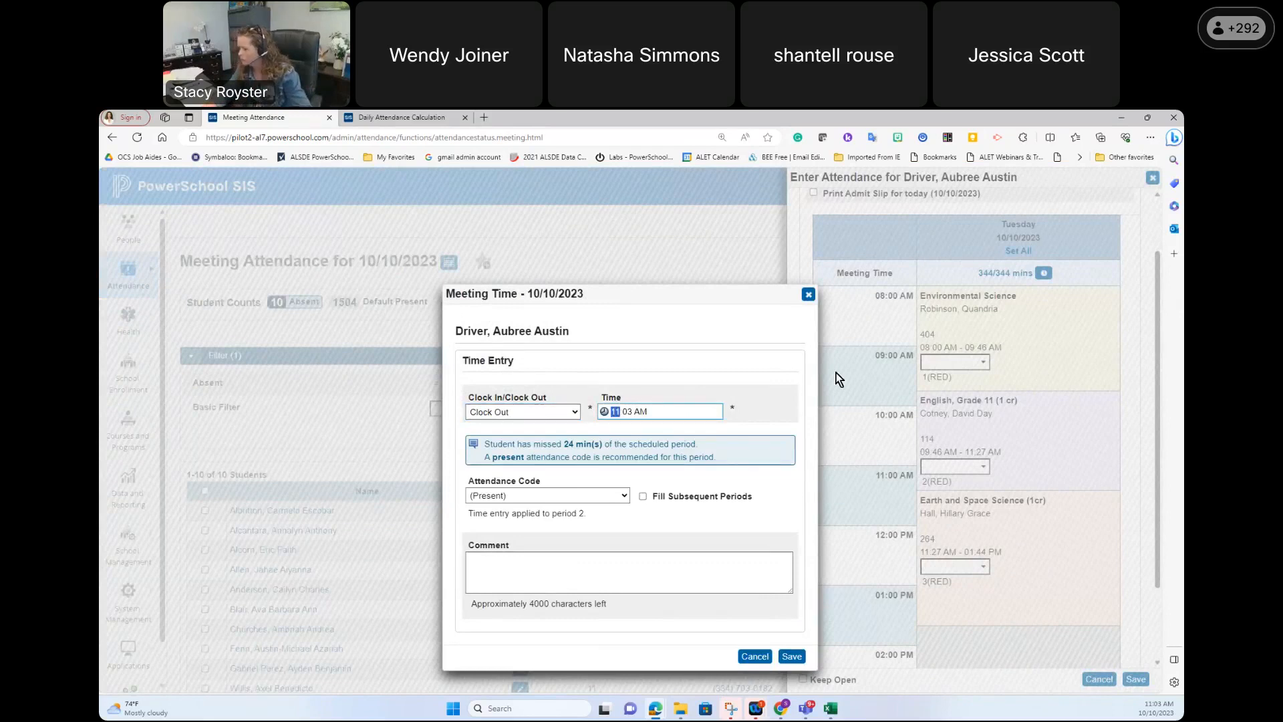
{"action": "key", "text": "Up"}
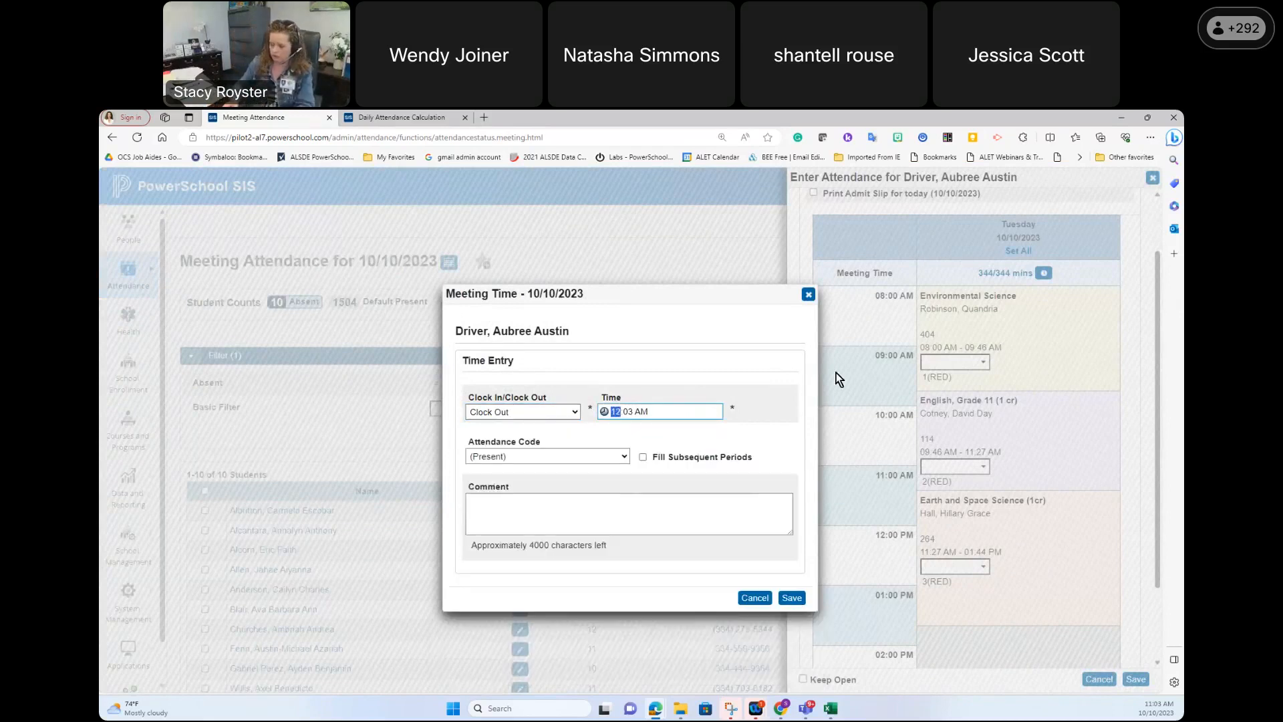
{"action": "key", "text": "Tab"}
{"action": "type", "text": "30"}
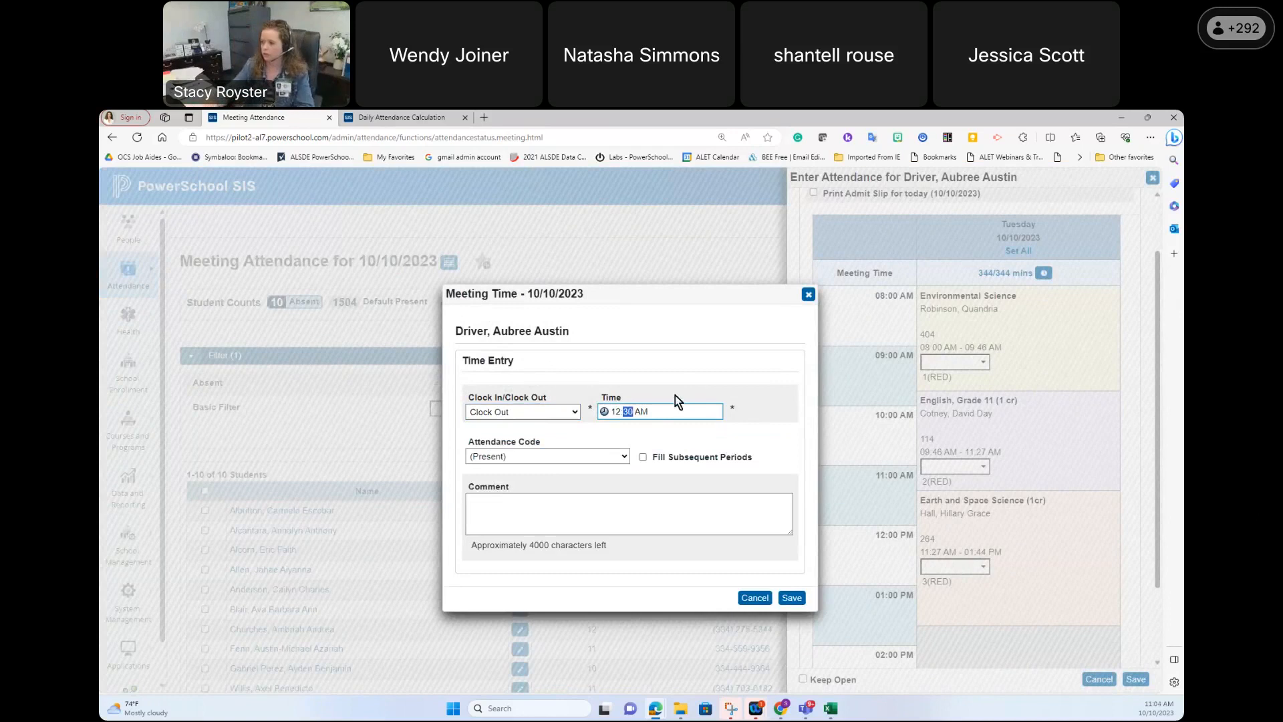
{"action": "left_click", "coordinate": [641, 410]}
{"action": "type", "text": "p"}
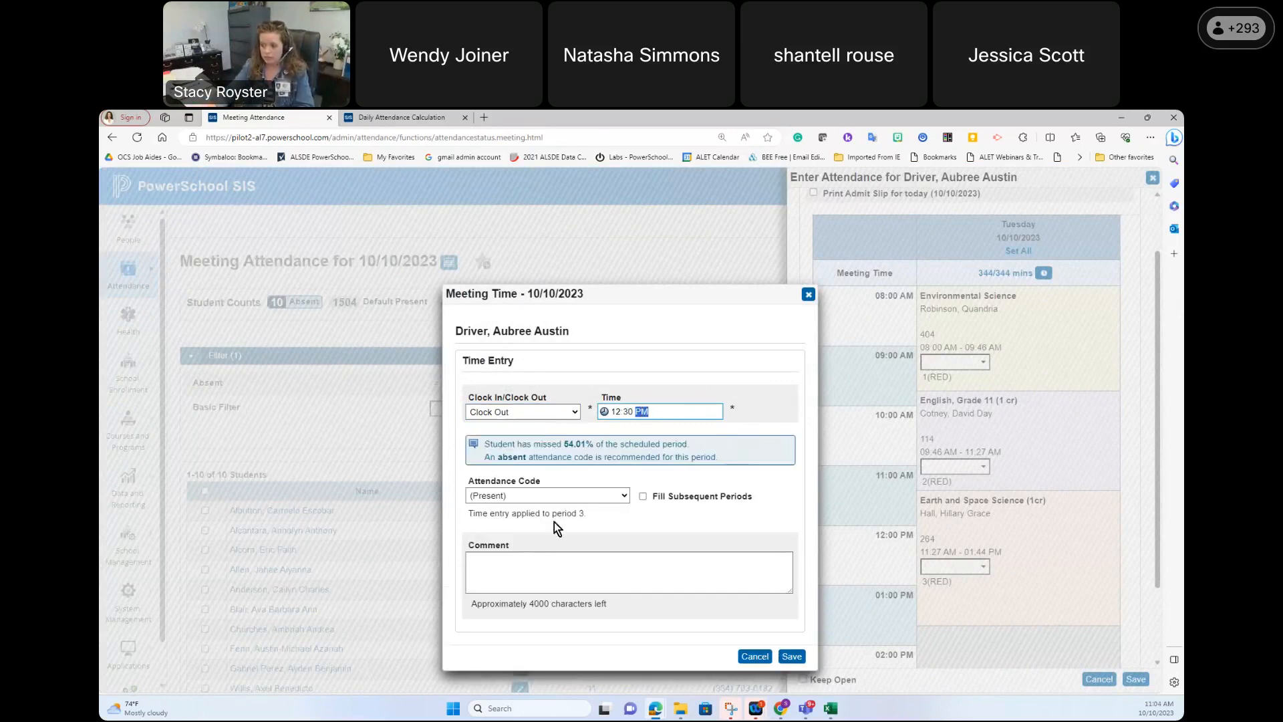
Step: Save the clock-out with code PE (Parent/Guardian / Custodial Excuse) and submit the student's daily attendance calculation
{"action": "left_click", "coordinate": [605, 497]}
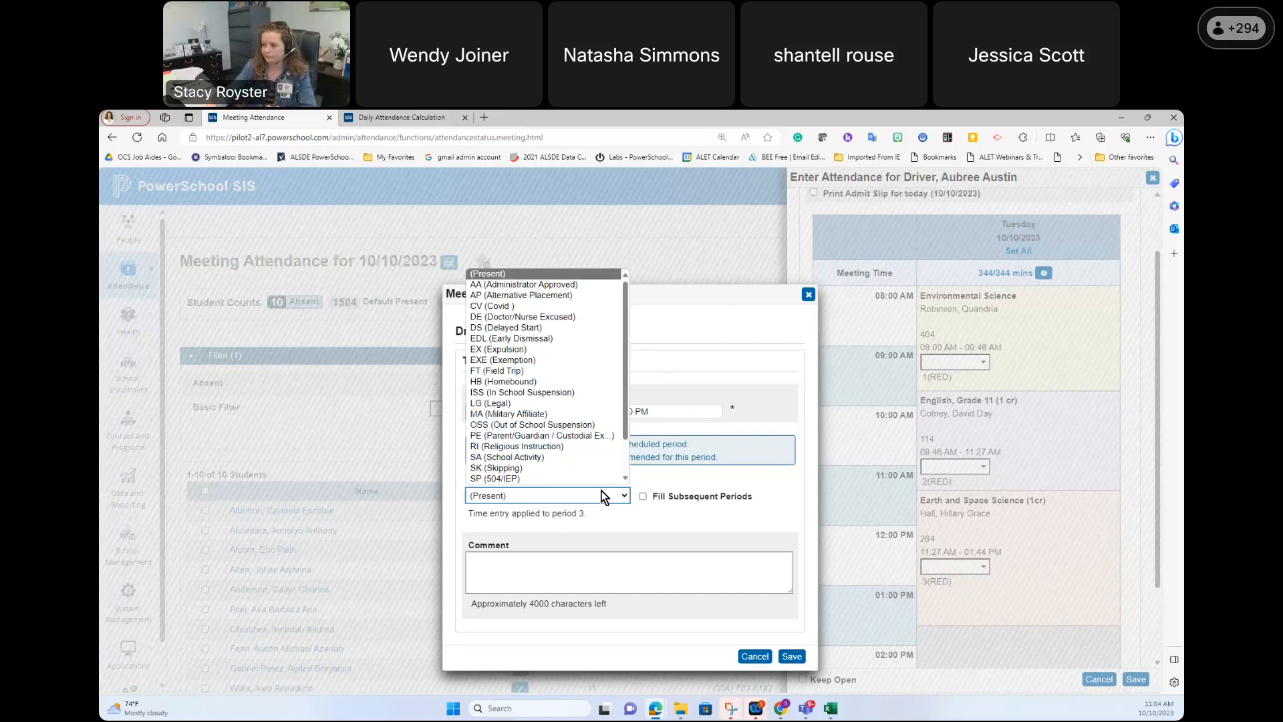
{"action": "left_click", "coordinate": [562, 437]}
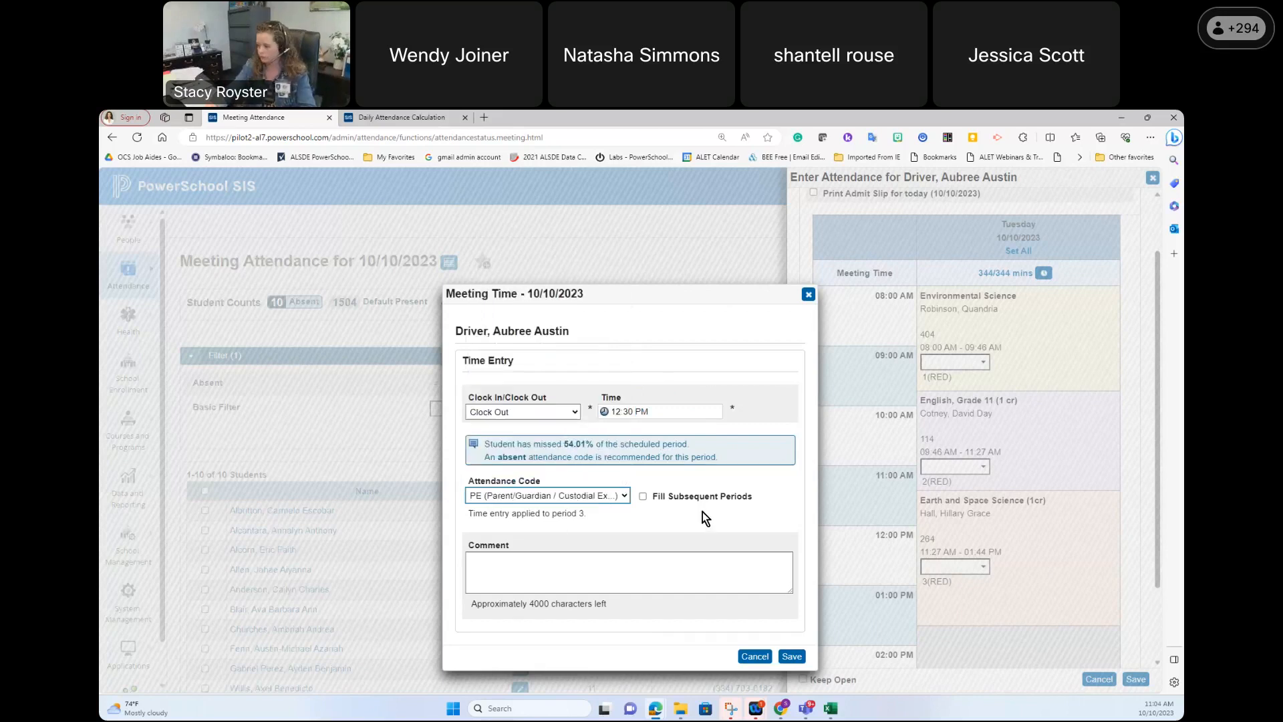
{"action": "left_click", "coordinate": [793, 656]}
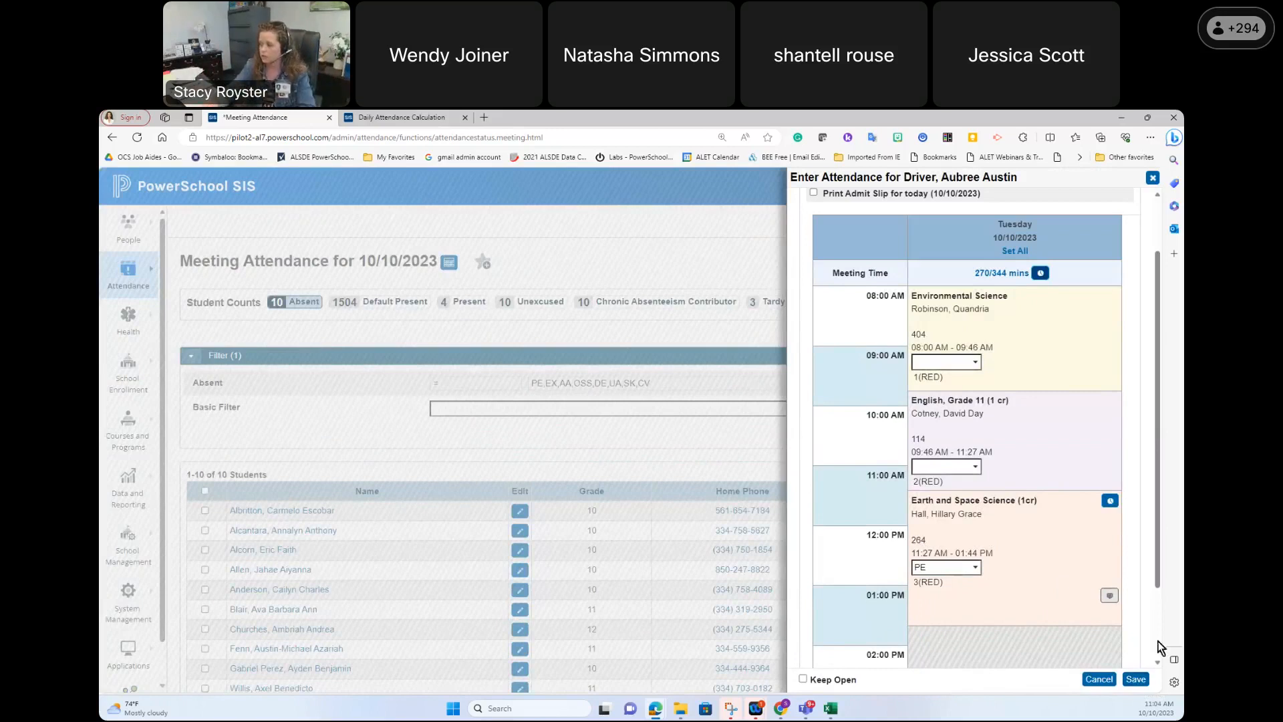
{"action": "left_click", "coordinate": [1136, 679]}
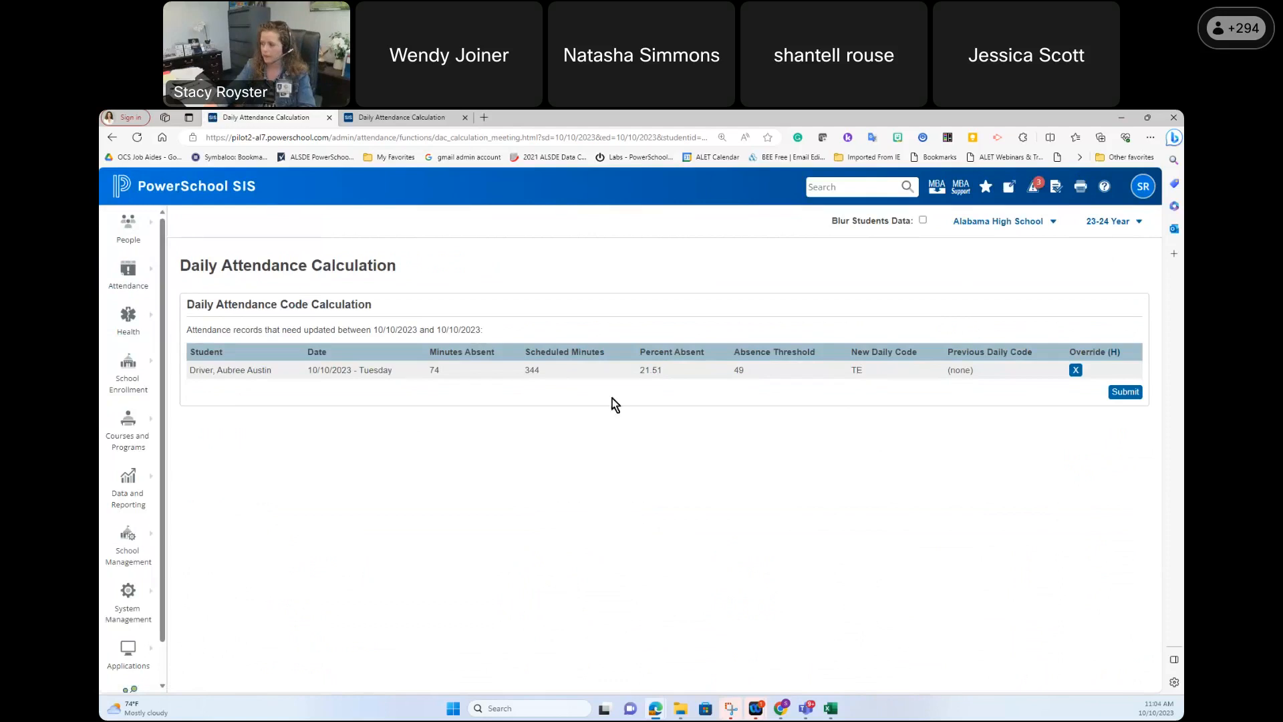
{"action": "left_click", "coordinate": [1126, 392]}
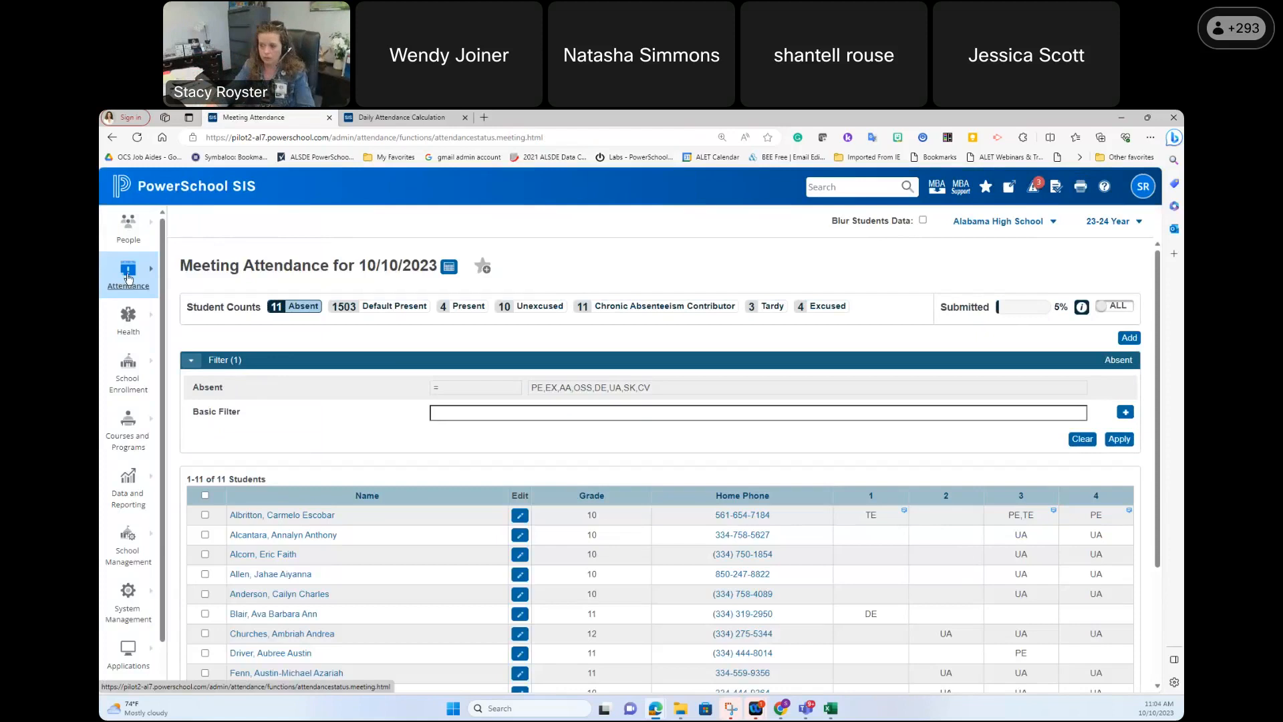
Step: Open the first student in the Daily Attendance tardy list and change the attendance code to TU (Tardy Unexcused)
{"action": "left_click", "coordinate": [128, 278]}
{"action": "left_click", "coordinate": [228, 324]}
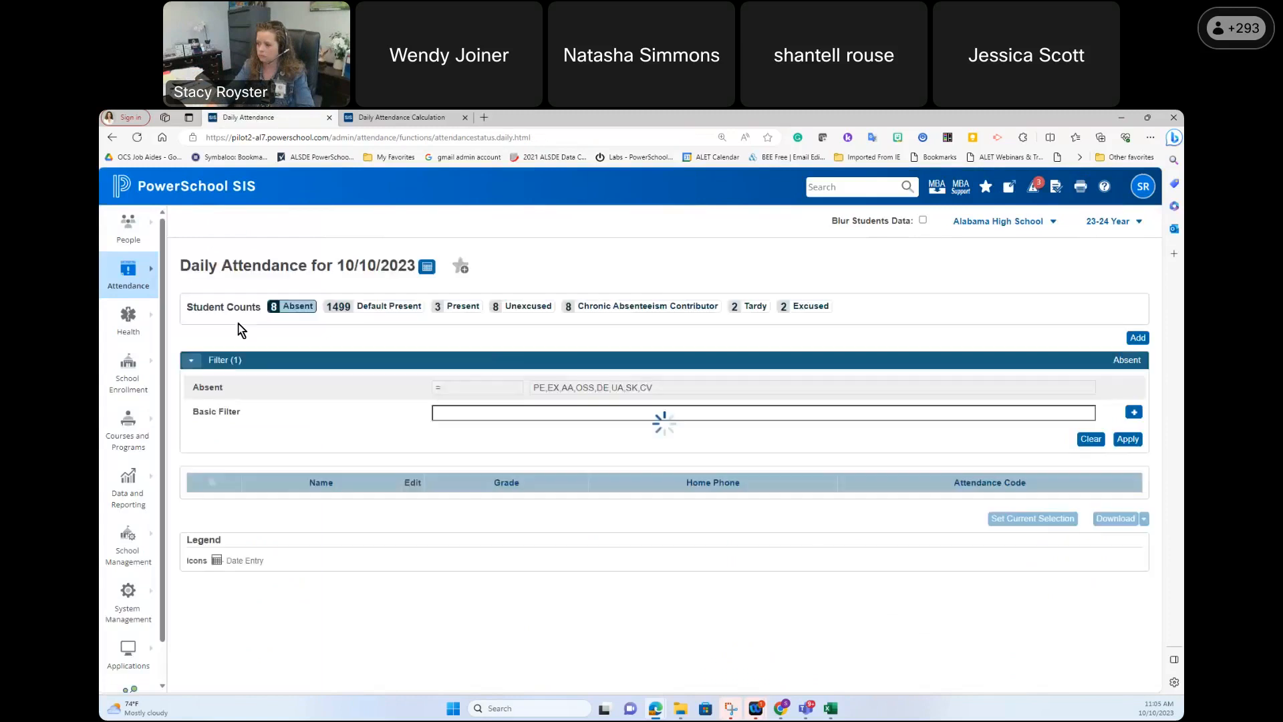
{"action": "left_click", "coordinate": [743, 309]}
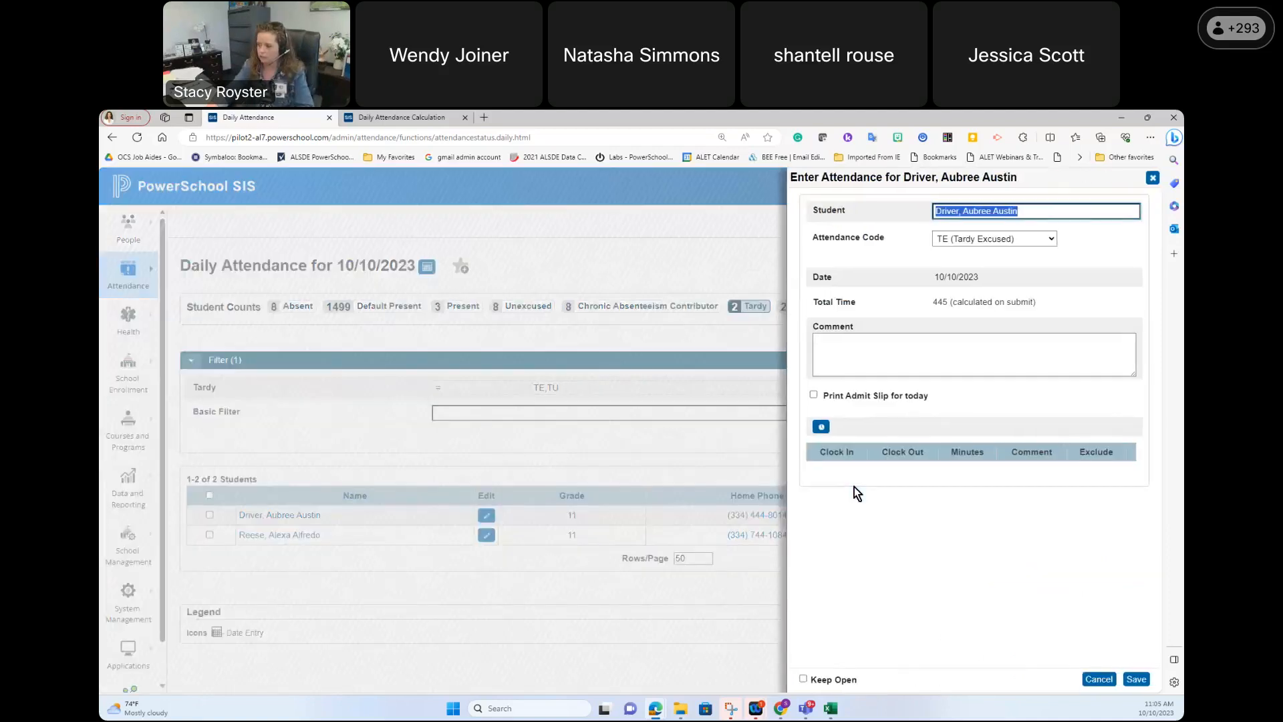
{"action": "left_click", "coordinate": [1044, 239]}
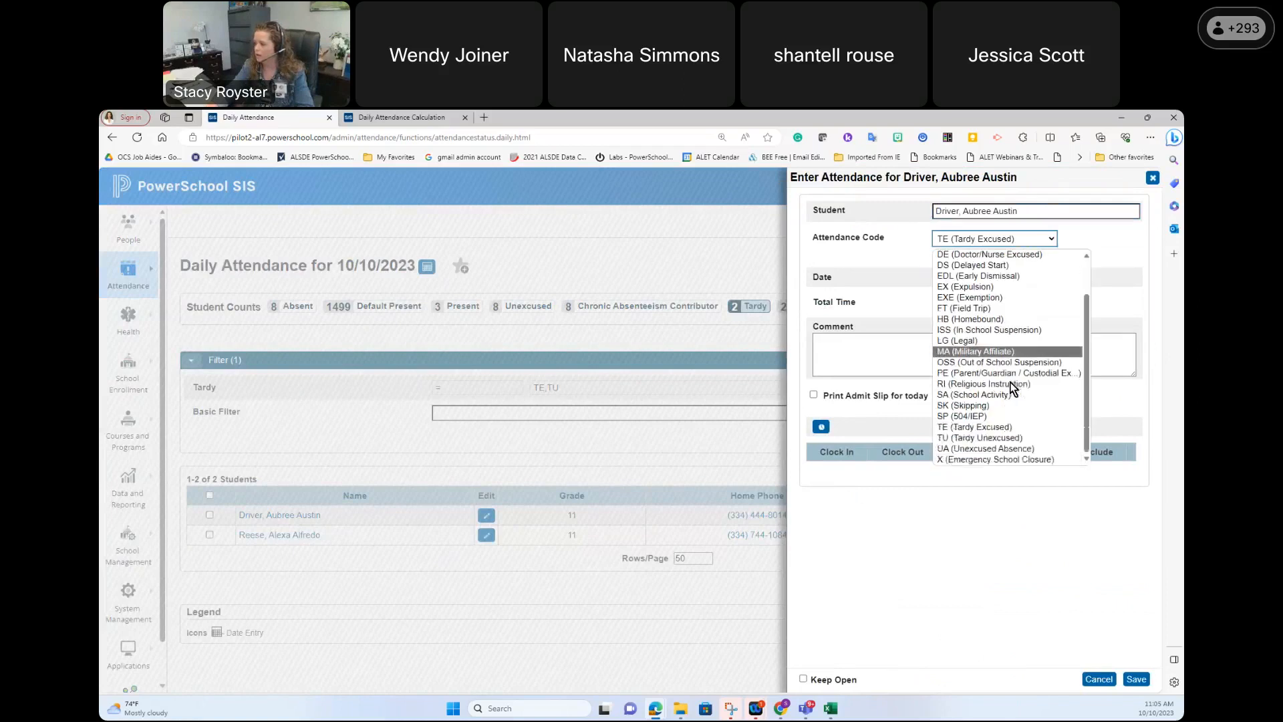
{"action": "left_click", "coordinate": [1015, 438]}
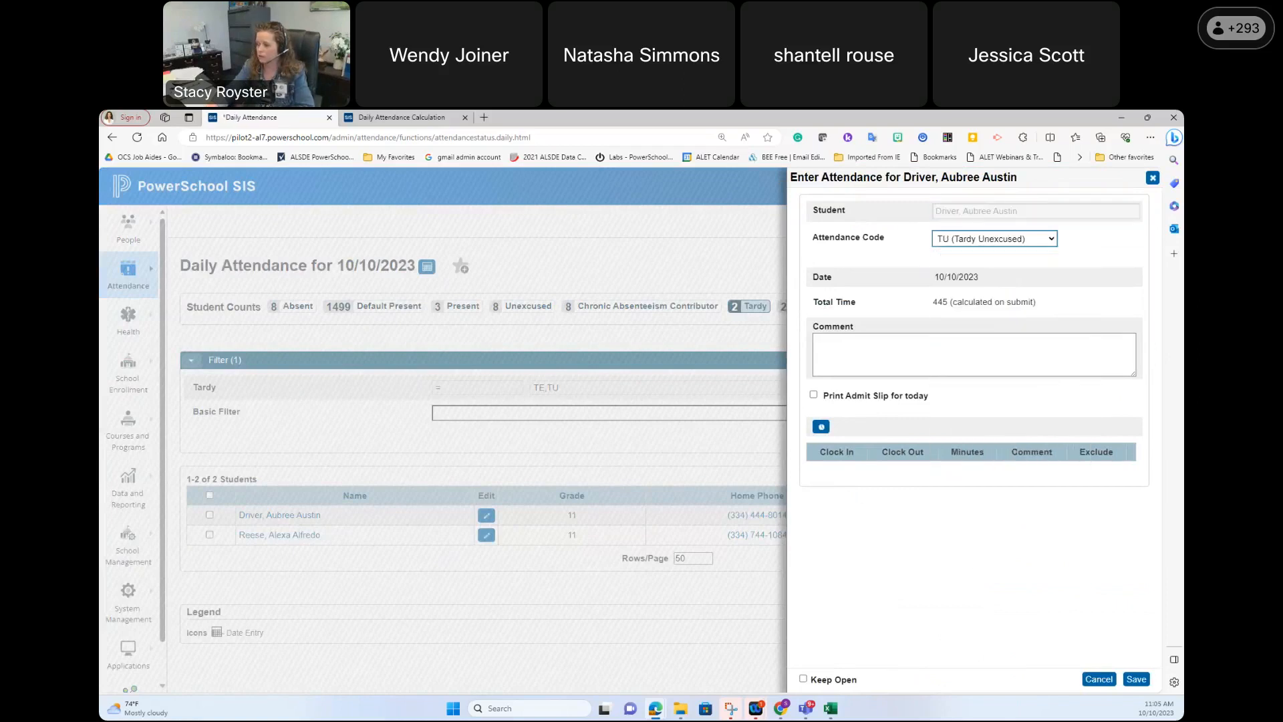
{"action": "left_click", "coordinate": [1139, 680]}
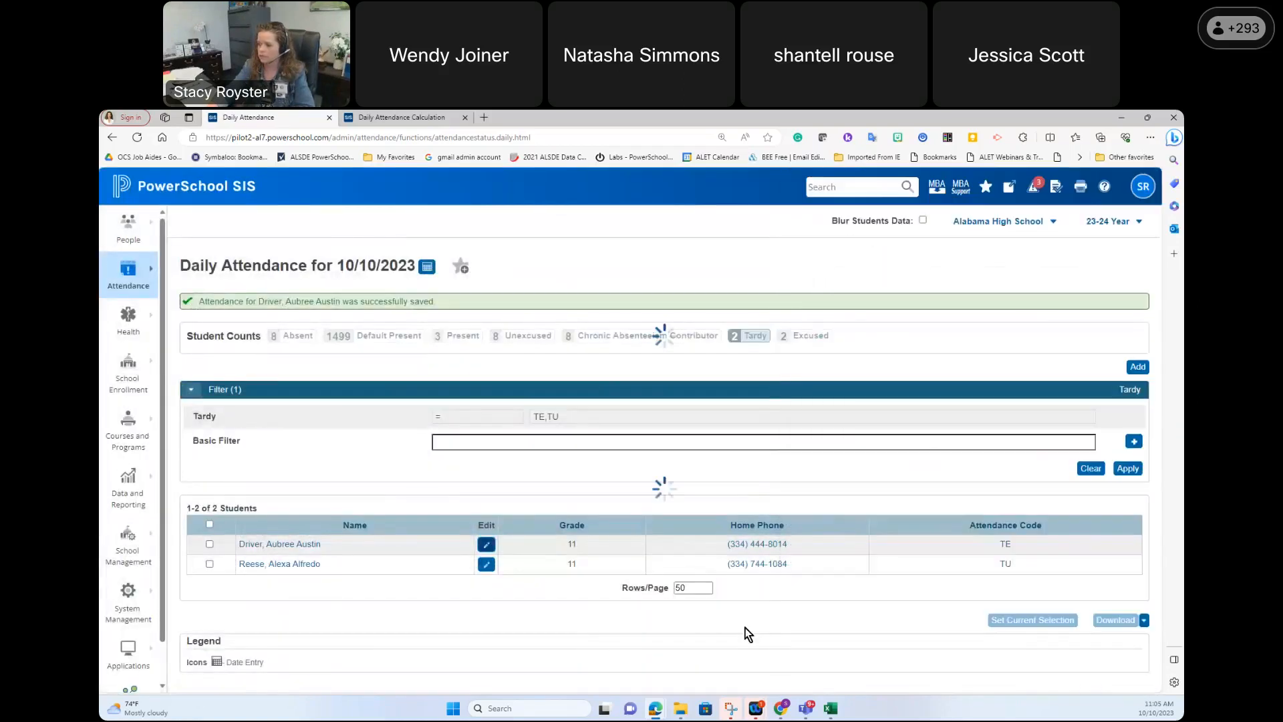
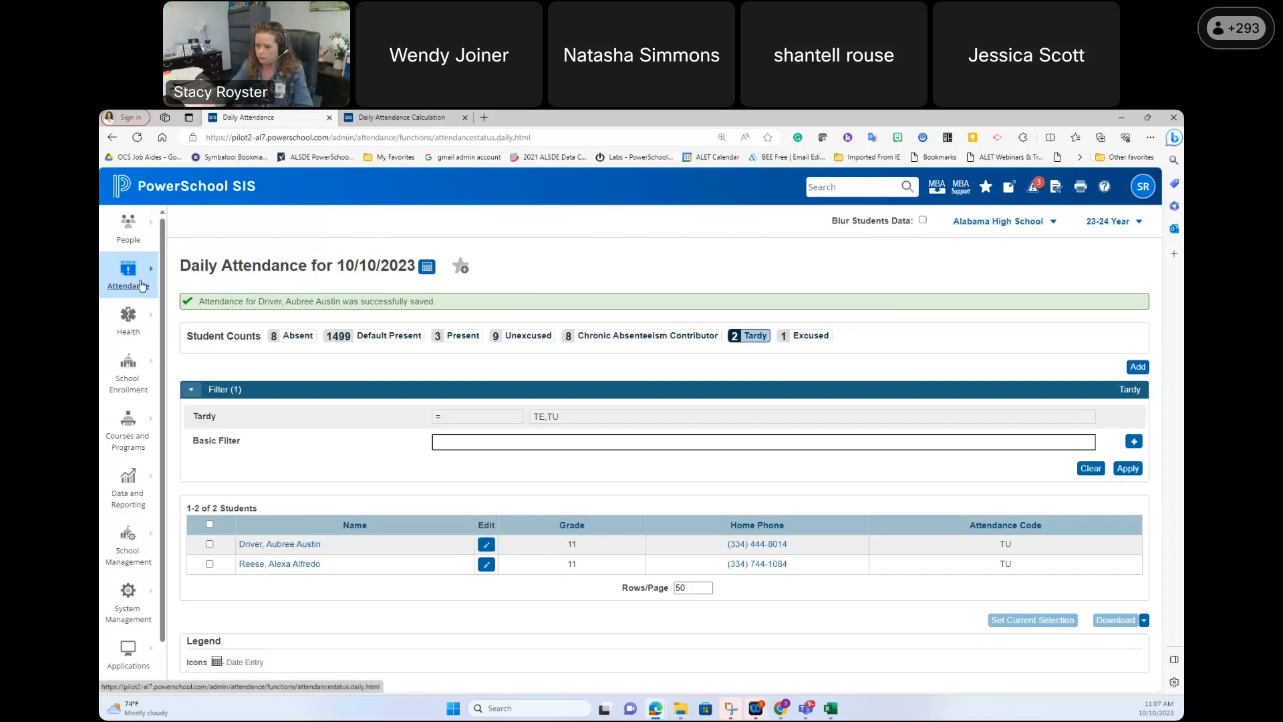
Step: Return to Meeting Attendance and start a new attendance entry for the grade 12 student found by last name
{"action": "left_click", "coordinate": [142, 281]}
{"action": "left_click", "coordinate": [223, 366]}
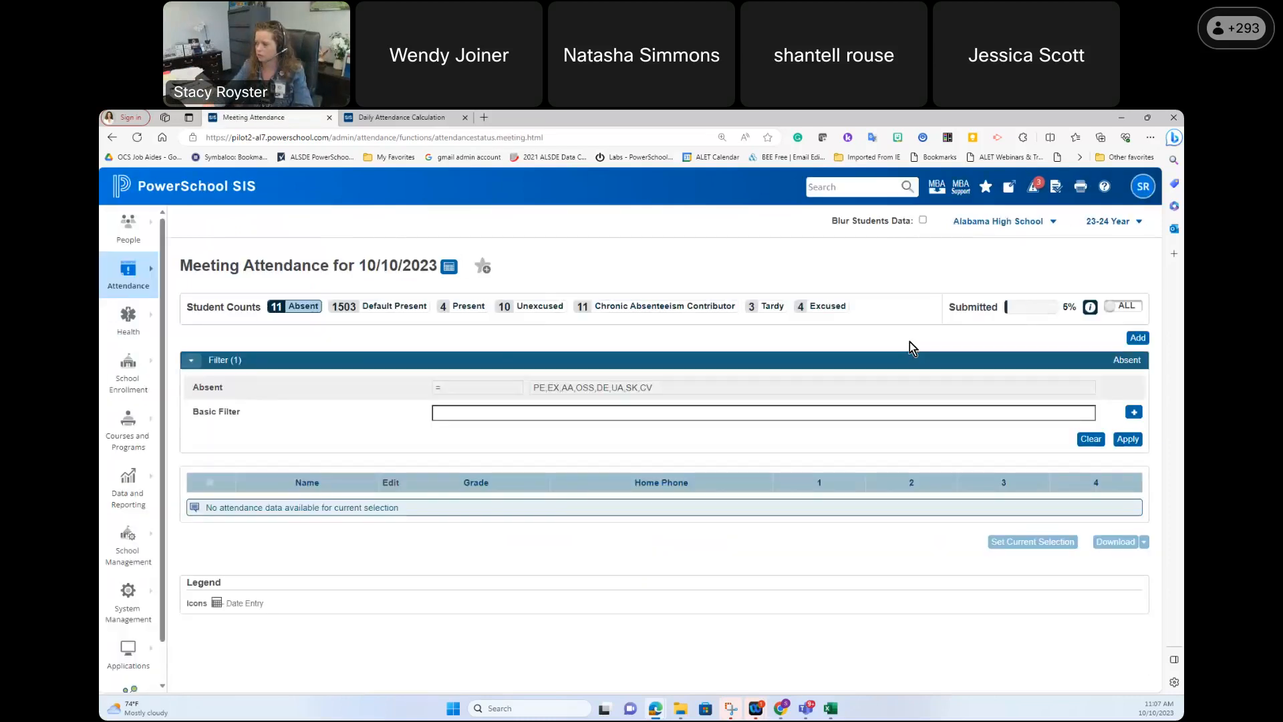
{"action": "left_click", "coordinate": [1129, 338]}
{"action": "type", "text": "mouse"}
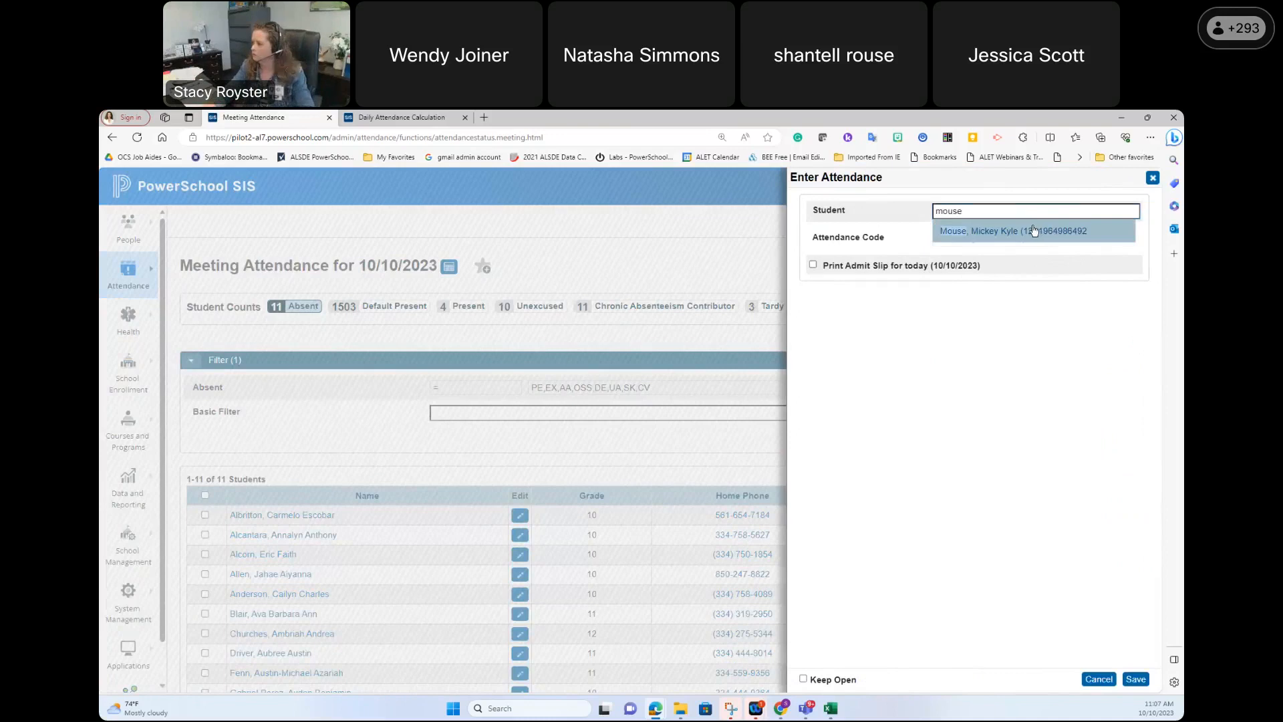
{"action": "left_click", "coordinate": [1033, 231]}
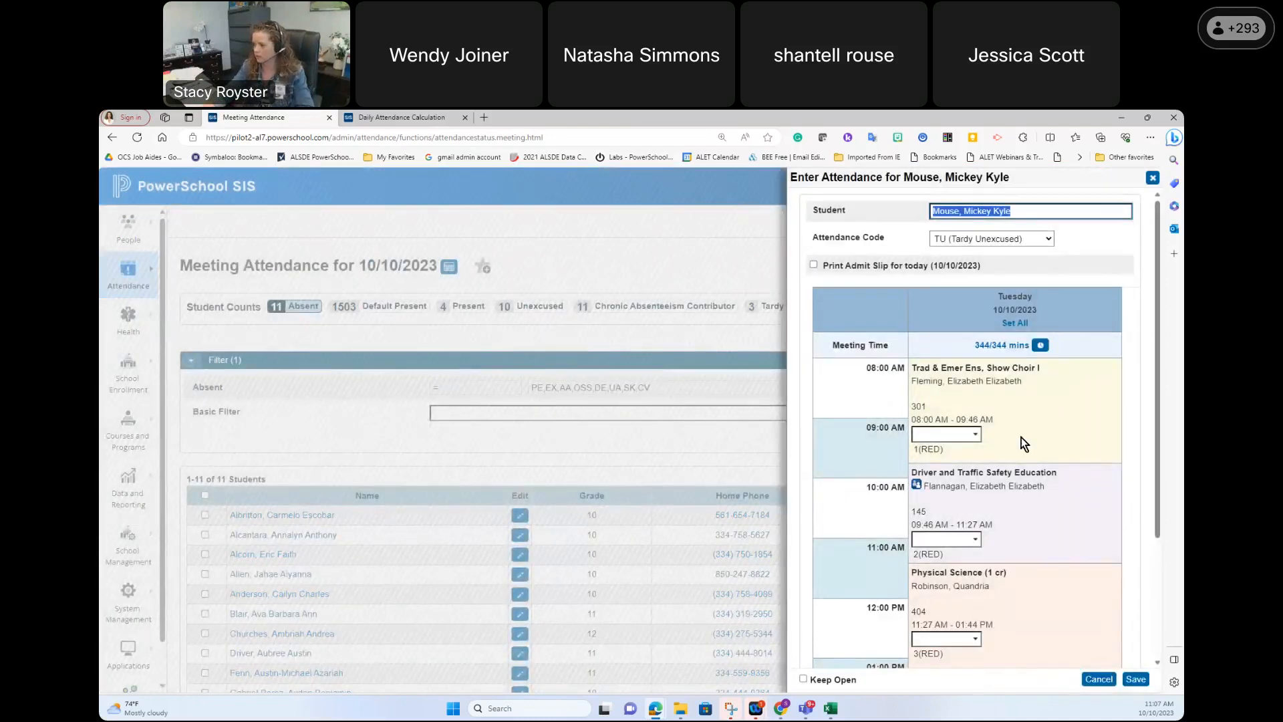
Step: Add a Clock Out meeting time of 11:07 AM with attendance code TE (Tardy Excused) to the student's period 2
{"action": "scroll", "coordinate": [1021, 437], "scroll_direction": "down", "scroll_amount": 1}
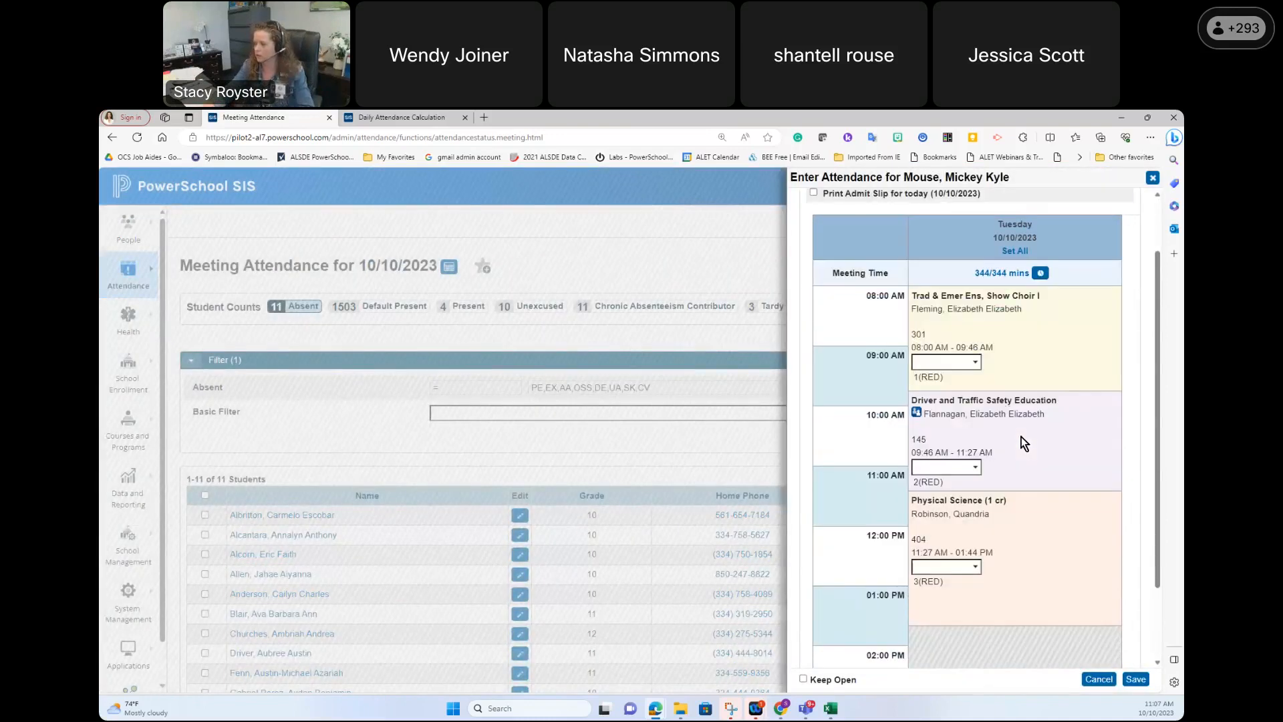
{"action": "left_click", "coordinate": [1041, 274]}
{"action": "left_click", "coordinate": [555, 415]}
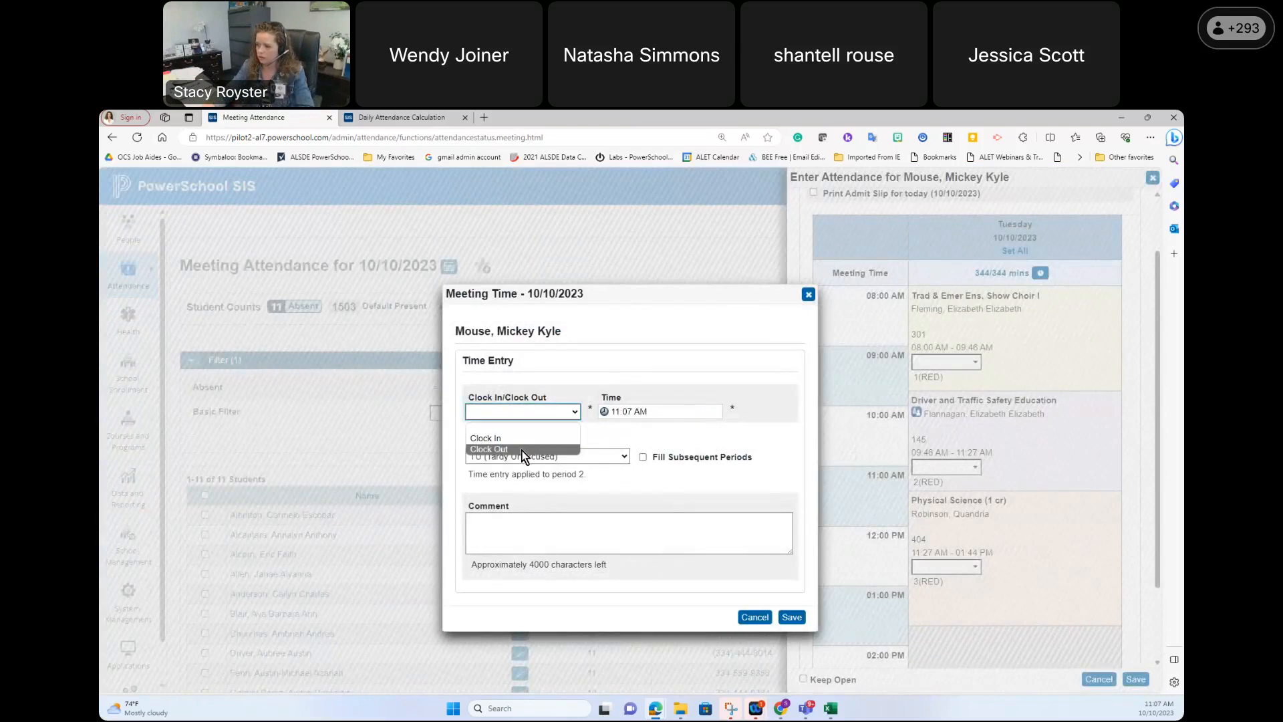
{"action": "left_click", "coordinate": [523, 450]}
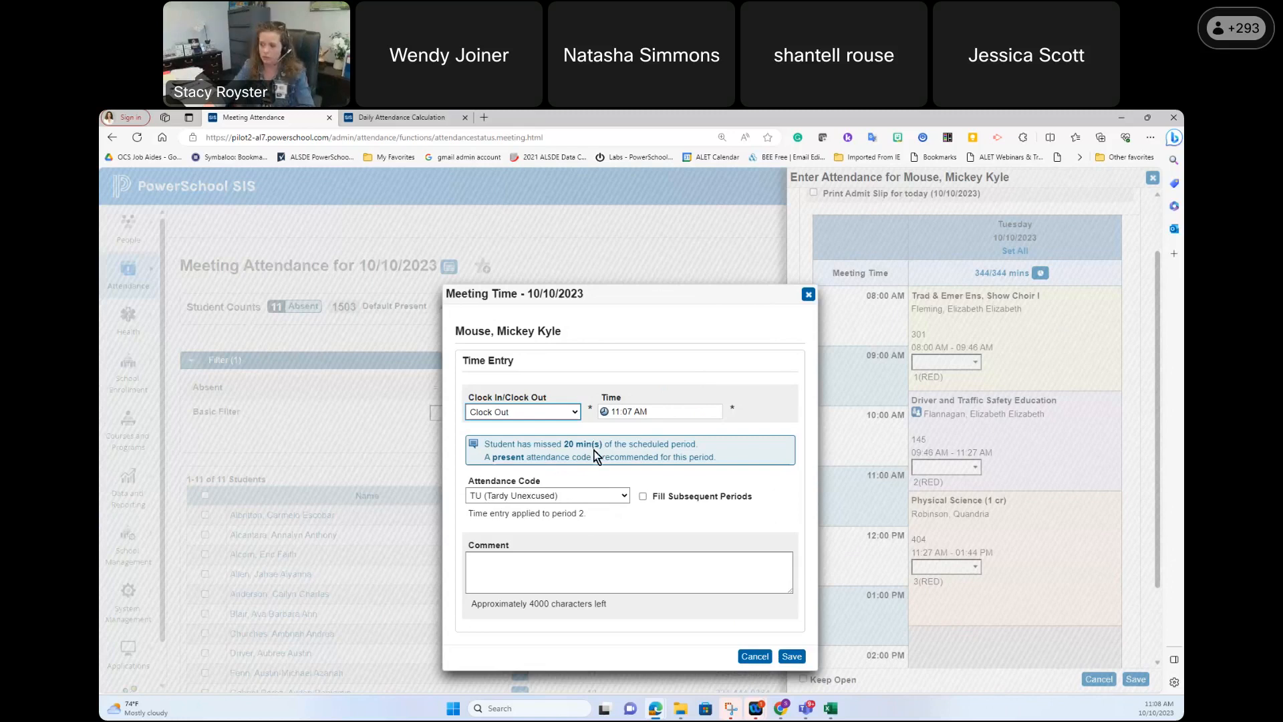
{"action": "left_click", "coordinate": [547, 494]}
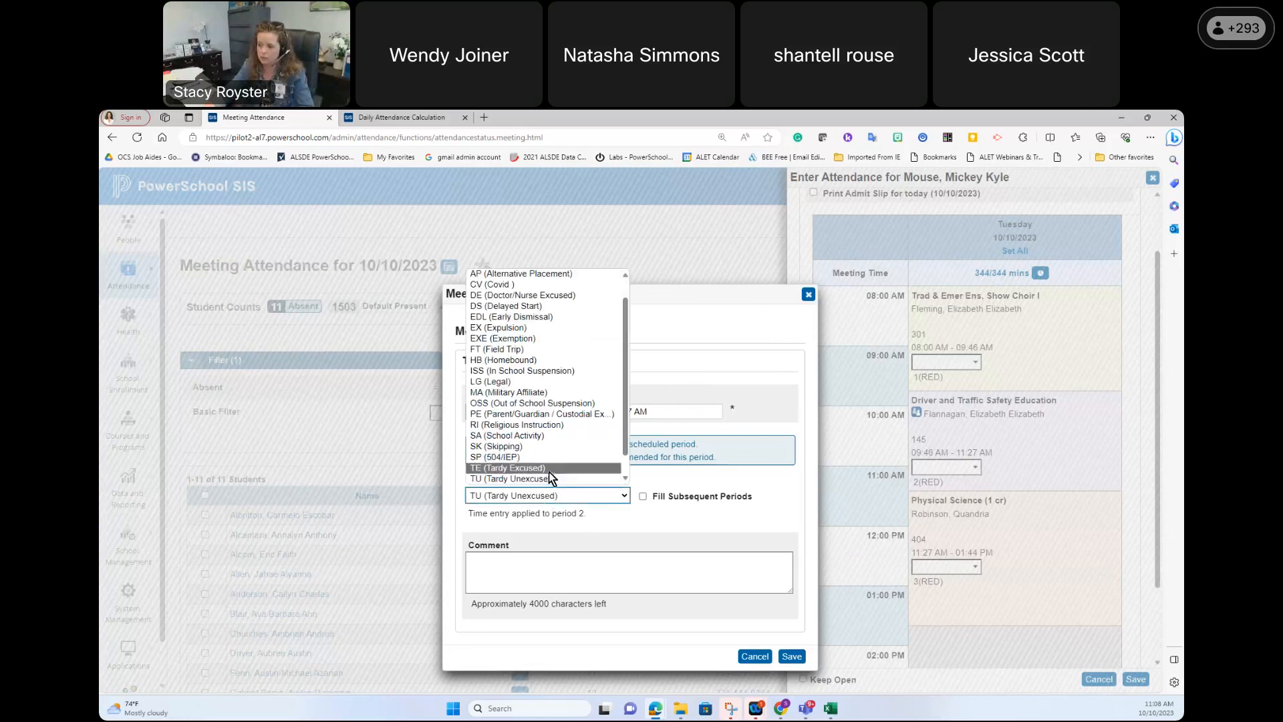
{"action": "left_click", "coordinate": [551, 469]}
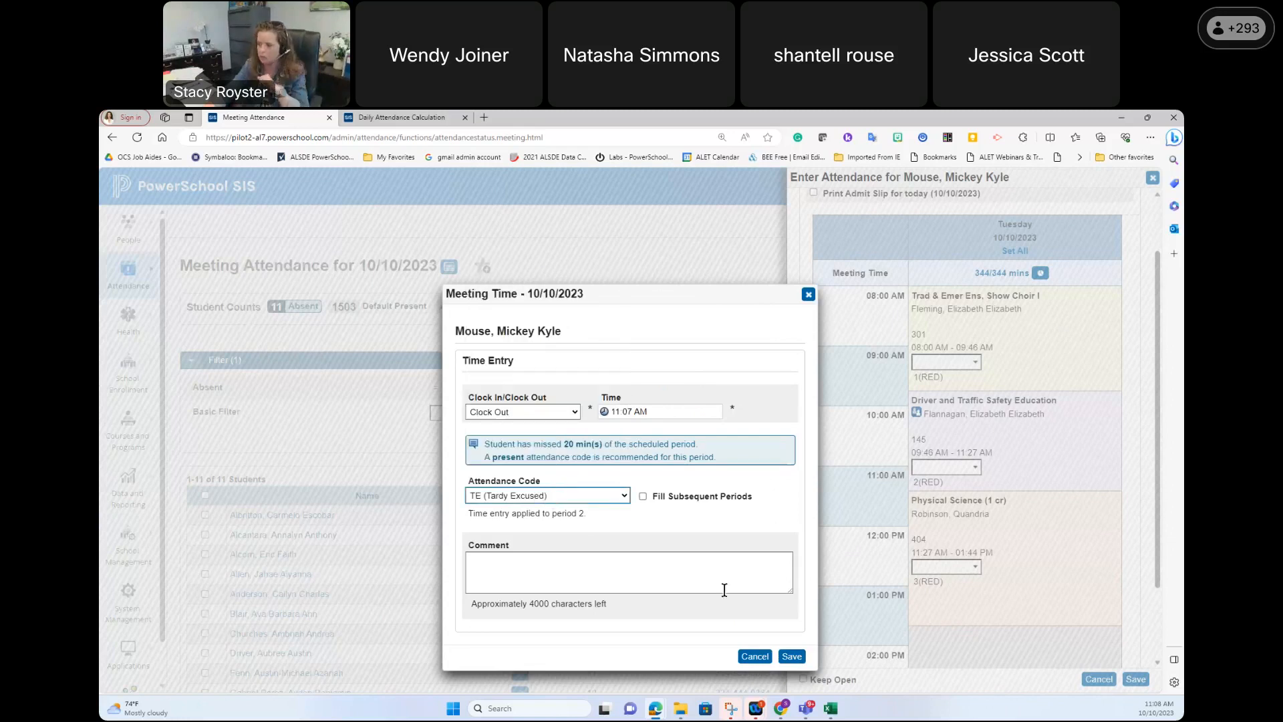
{"action": "left_click", "coordinate": [790, 656]}
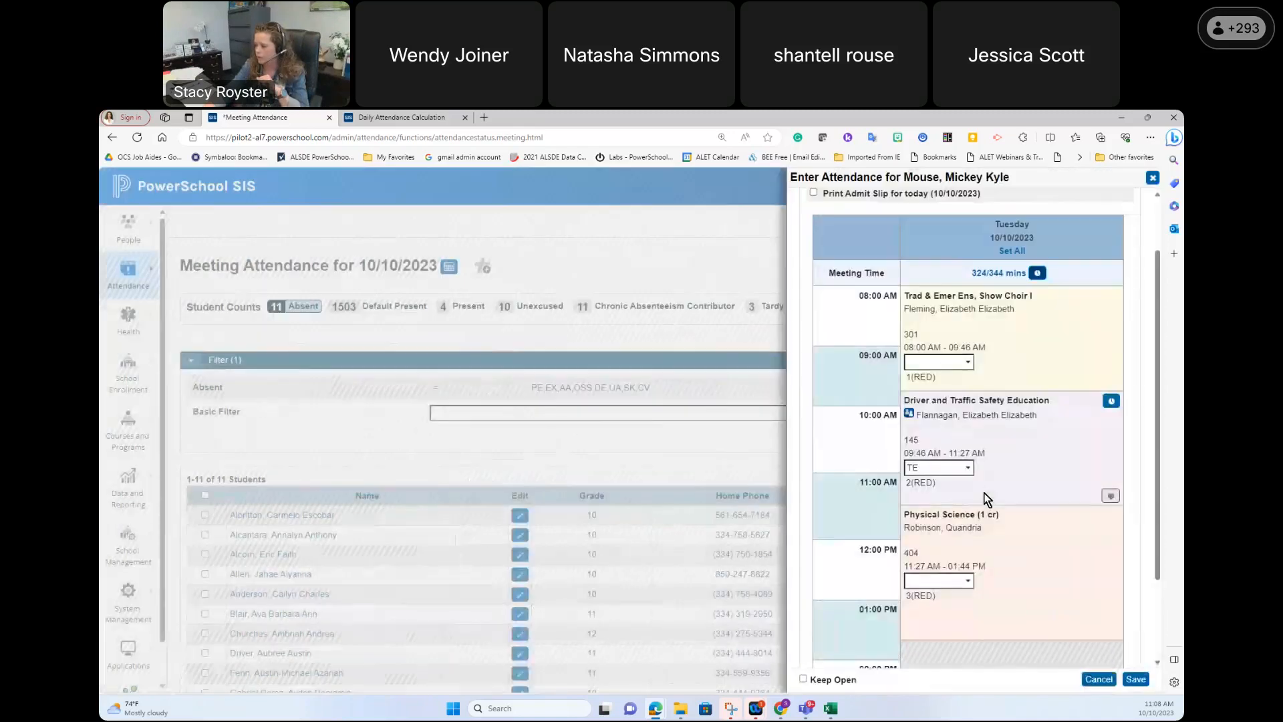
Step: Set the attendance code for the student's period 3 Physical Science class to DE (Doctor/Nurse Excused)
{"action": "scroll", "coordinate": [988, 500], "scroll_direction": "down", "scroll_amount": 3}
{"action": "left_click", "coordinate": [947, 467]}
{"action": "type", "text": "TE"}
{"action": "left_click", "coordinate": [947, 468]}
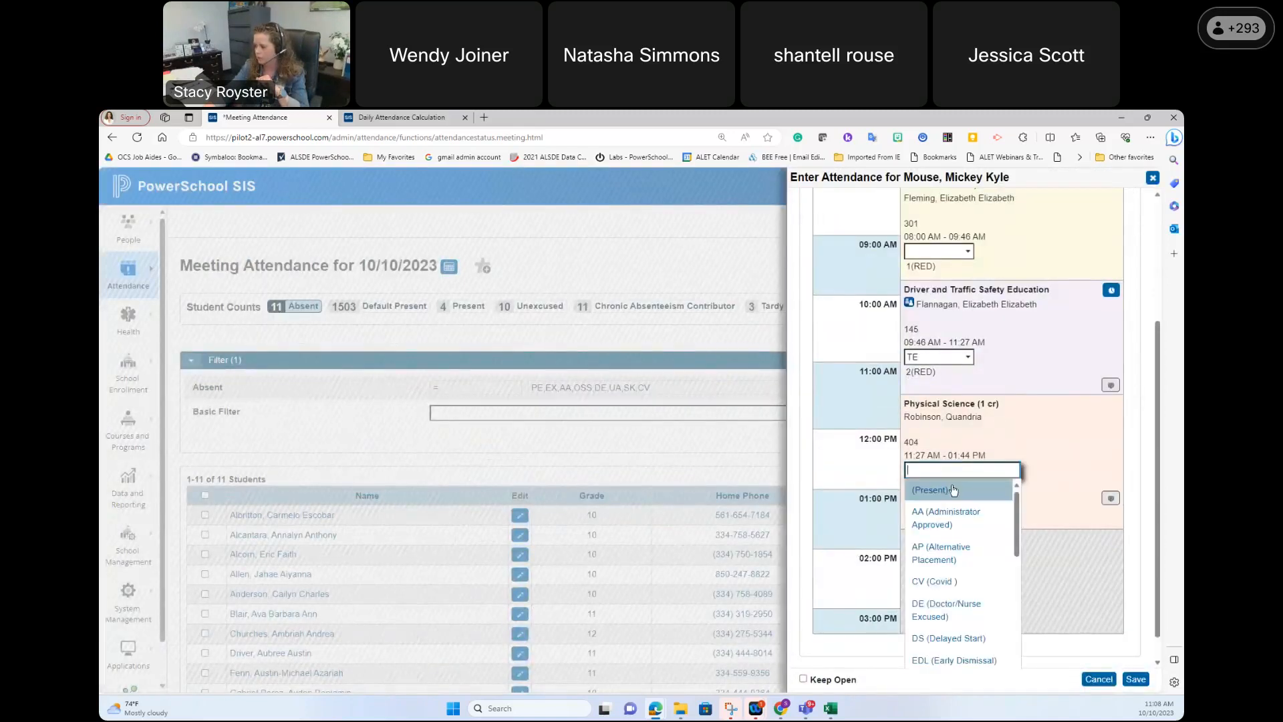
{"action": "left_click", "coordinate": [960, 618]}
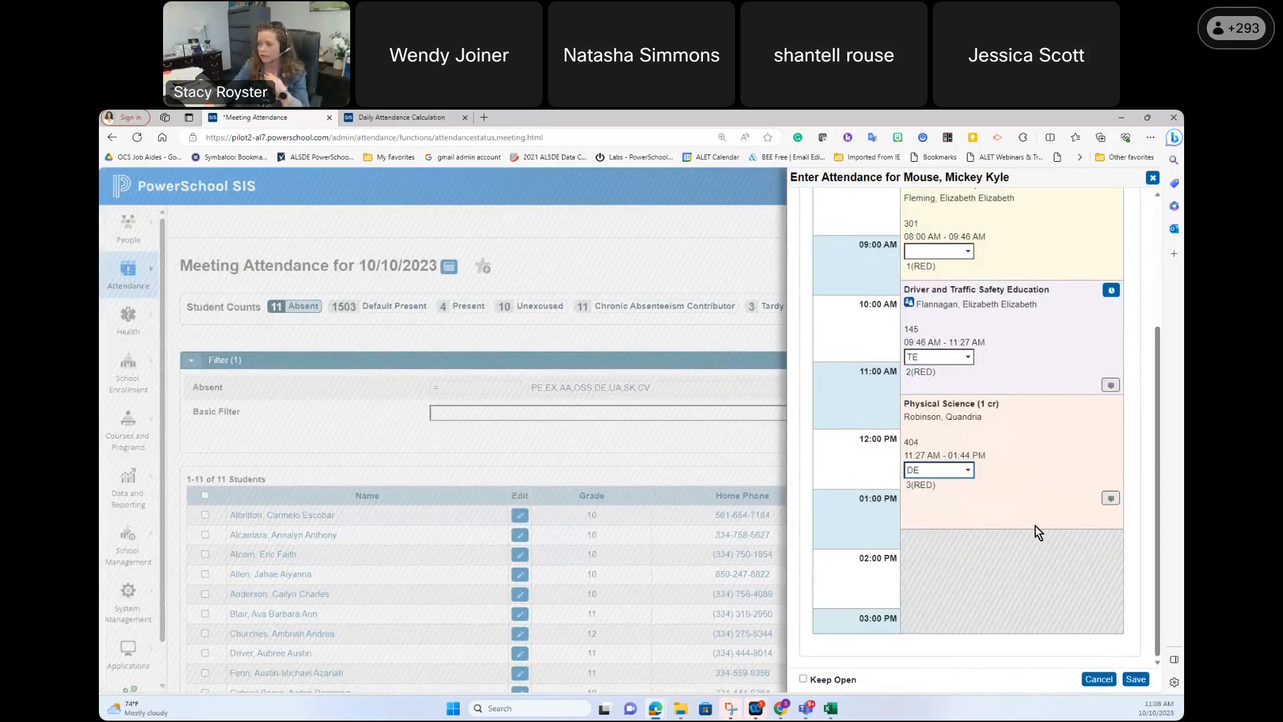
Step: Edit the period 2 clock-out entry to 10:07 AM with attendance code DE (Doctor/Nurse Excused) and save it
{"action": "scroll", "coordinate": [1036, 527], "scroll_direction": "up", "scroll_amount": 3}
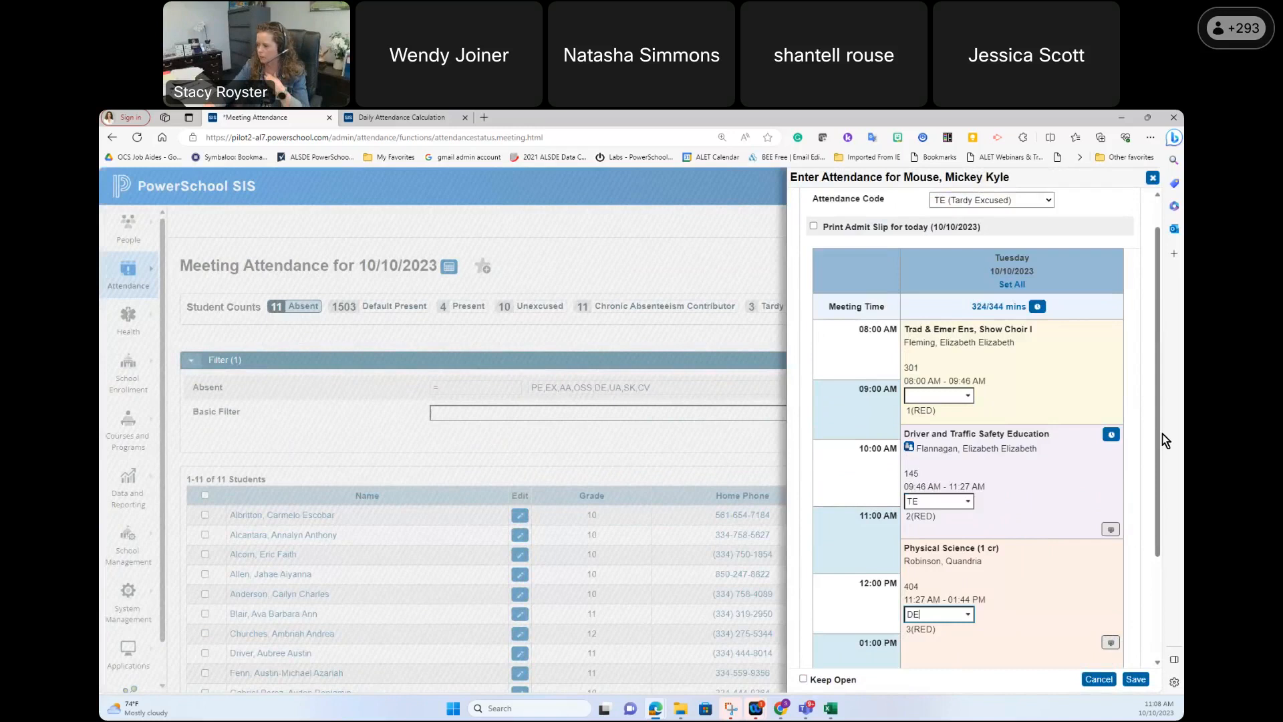
{"action": "left_click", "coordinate": [1112, 435]}
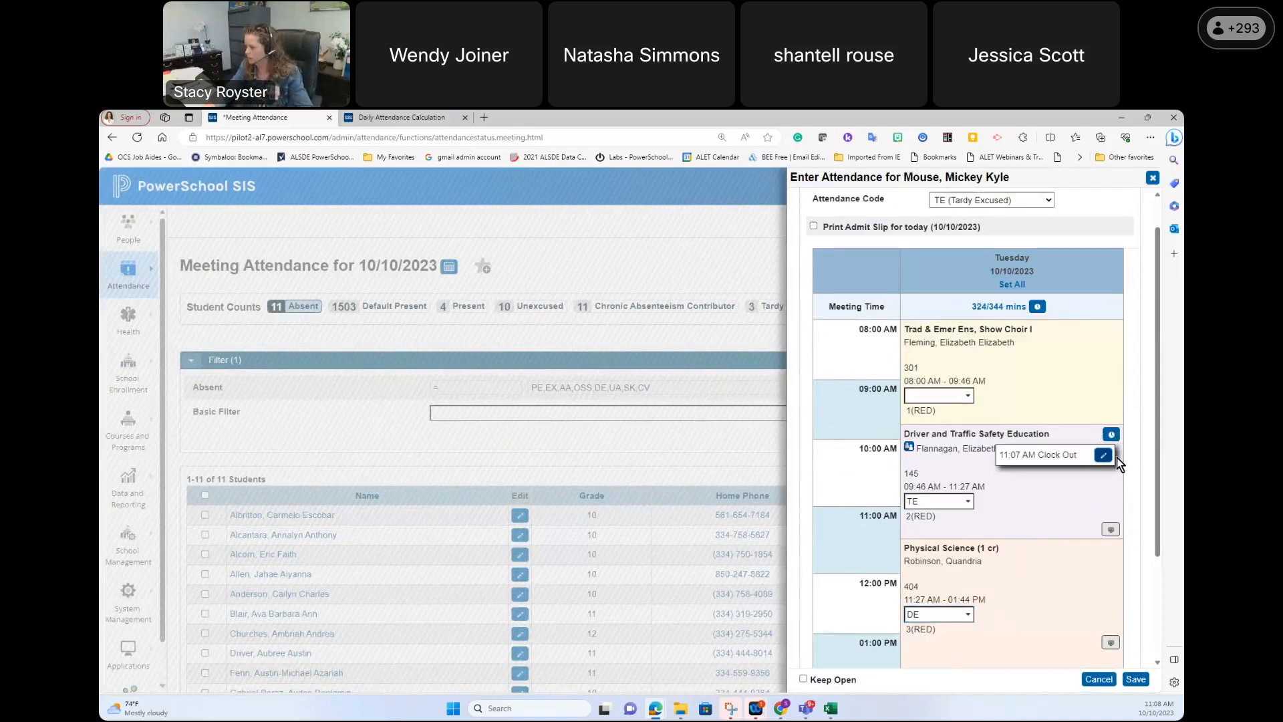
{"action": "left_click", "coordinate": [1101, 456]}
{"action": "left_click", "coordinate": [672, 405]}
{"action": "key", "text": "Down"}
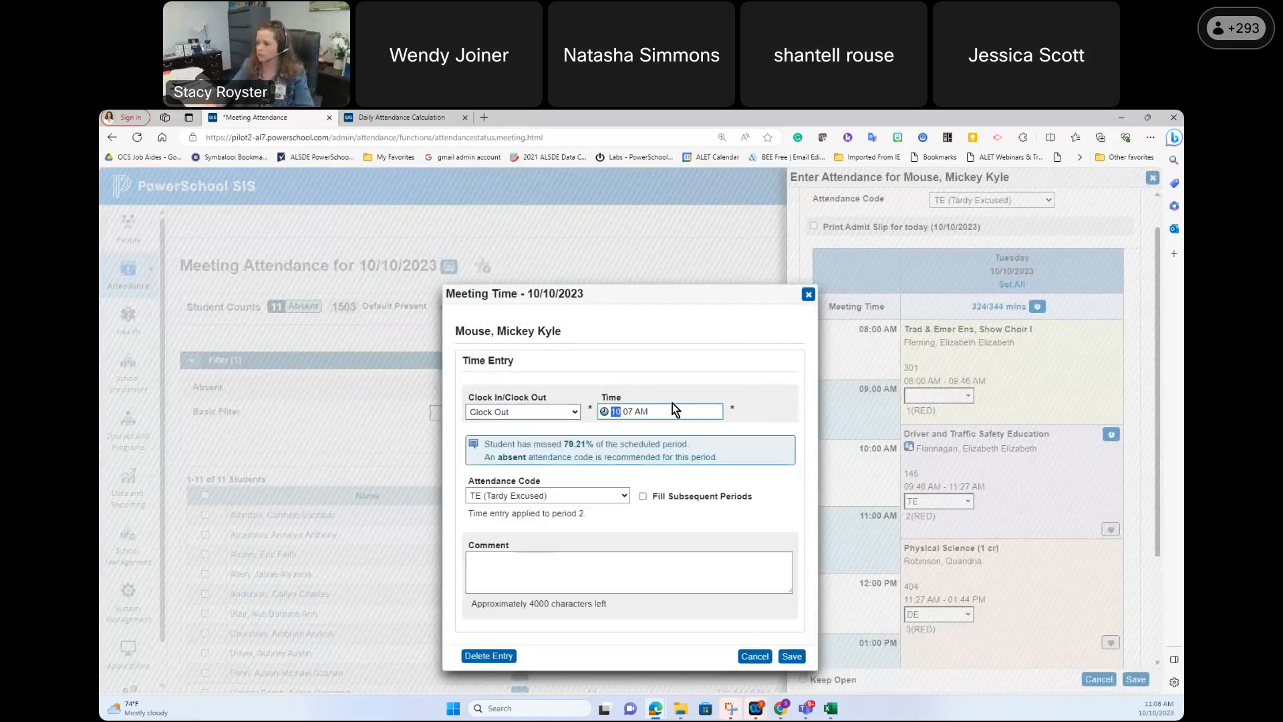
{"action": "left_click", "coordinate": [558, 495]}
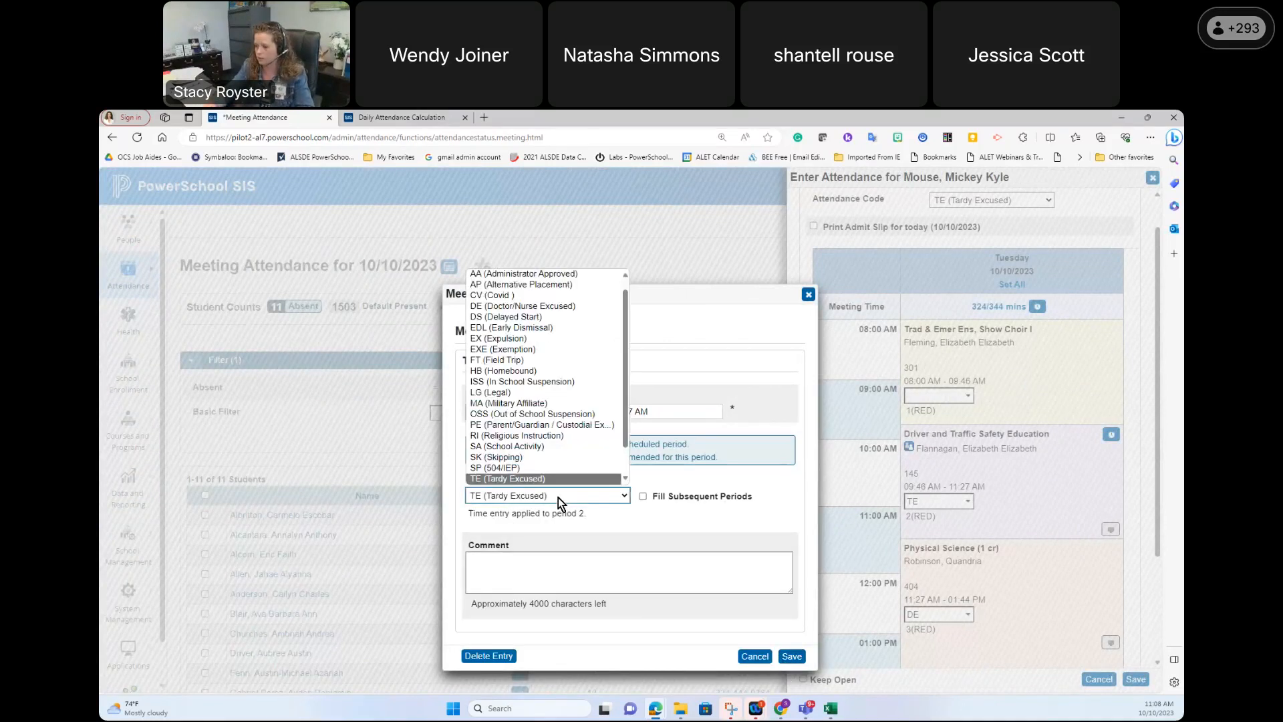
{"action": "left_click", "coordinate": [568, 307]}
{"action": "left_click", "coordinate": [791, 655]}
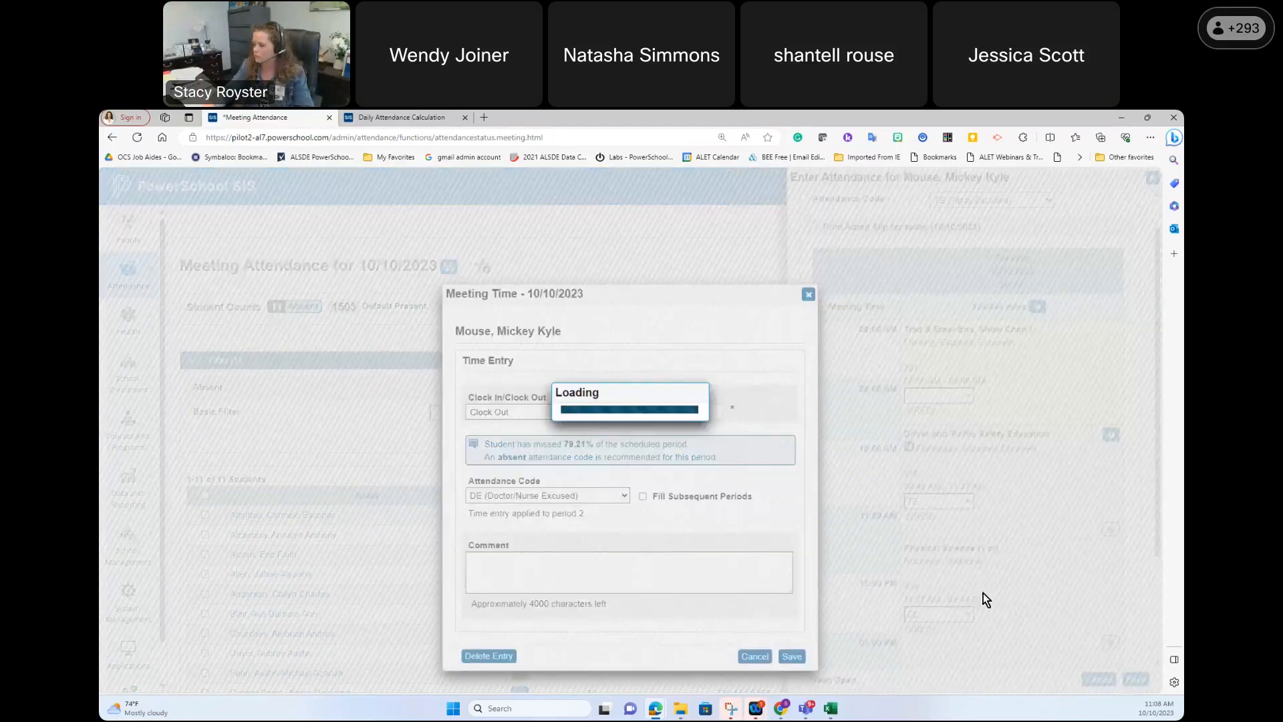
Step: Save the student's attendance with the DE codes and submit the daily attendance calculation
{"action": "scroll", "coordinate": [1096, 514], "scroll_direction": "down", "scroll_amount": 3}
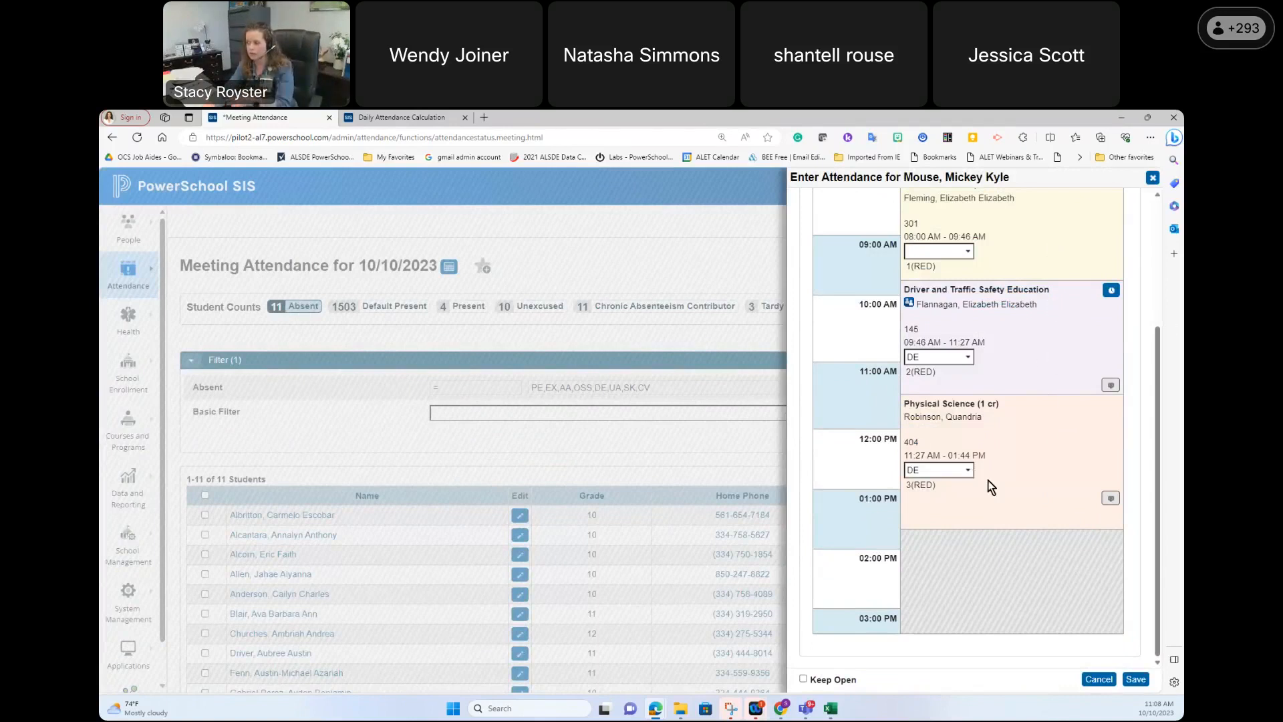
{"action": "left_click", "coordinate": [1135, 679]}
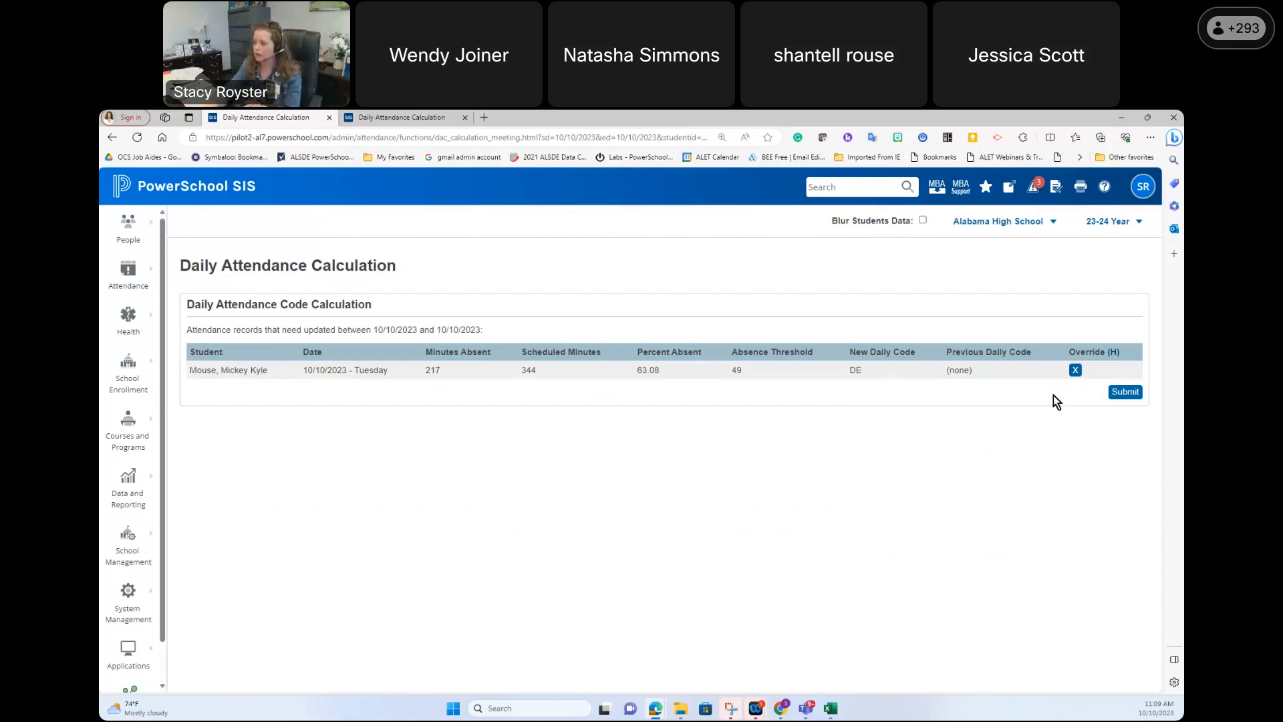
{"action": "left_click", "coordinate": [1126, 391]}
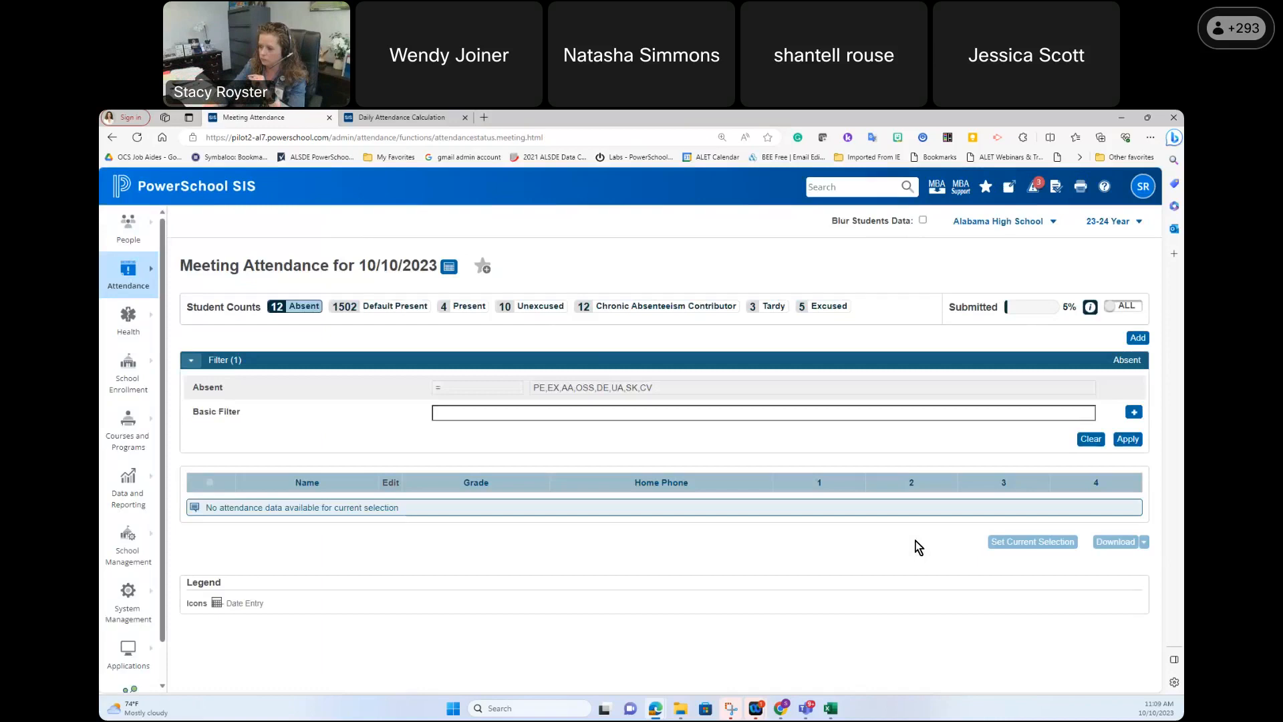
Step: Reopen the student's attendance from the absent list and set the period 2 clock-out time to 11:26 AM
{"action": "scroll", "coordinate": [915, 545], "scroll_direction": "down", "scroll_amount": 3}
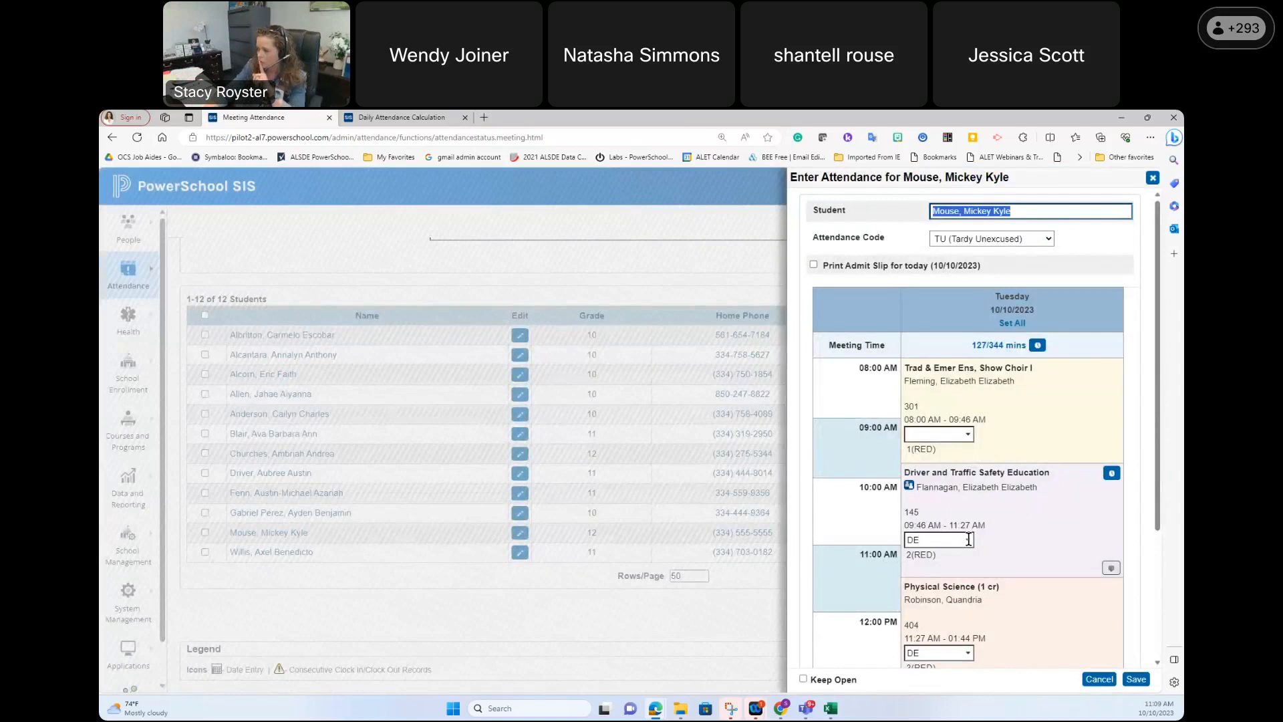
{"action": "left_click", "coordinate": [1111, 474]}
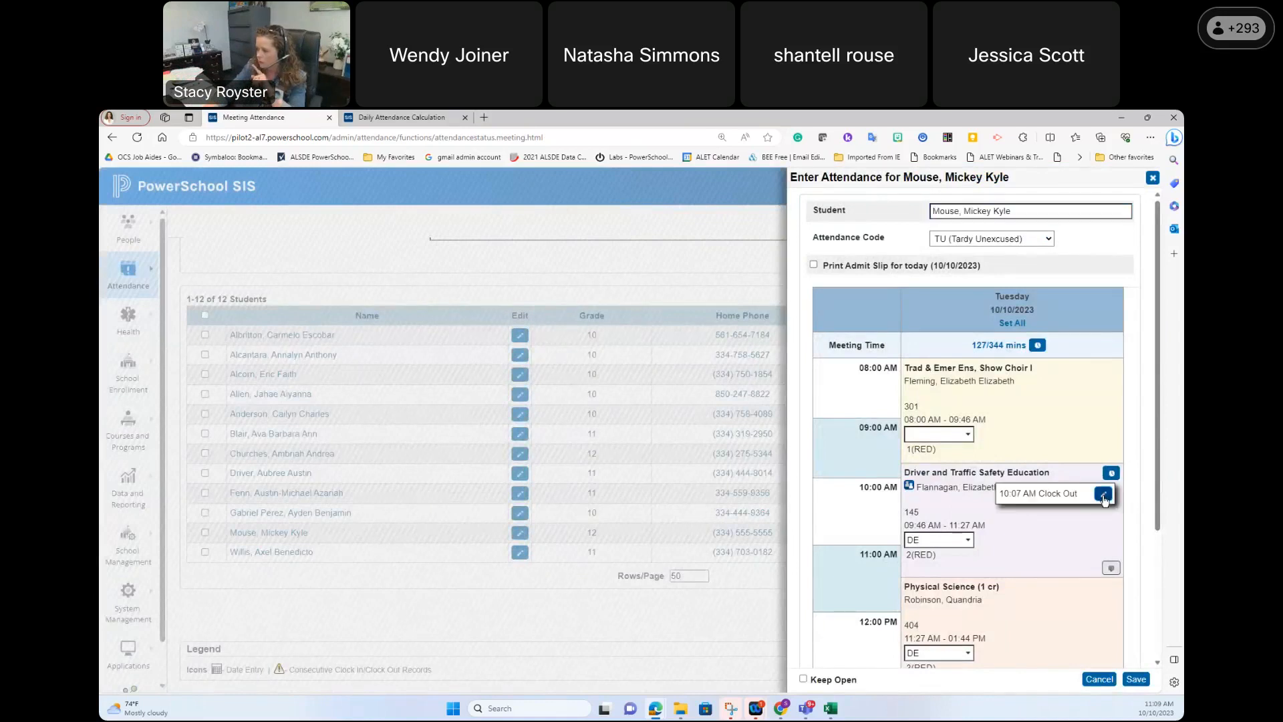
{"action": "left_click", "coordinate": [1103, 494]}
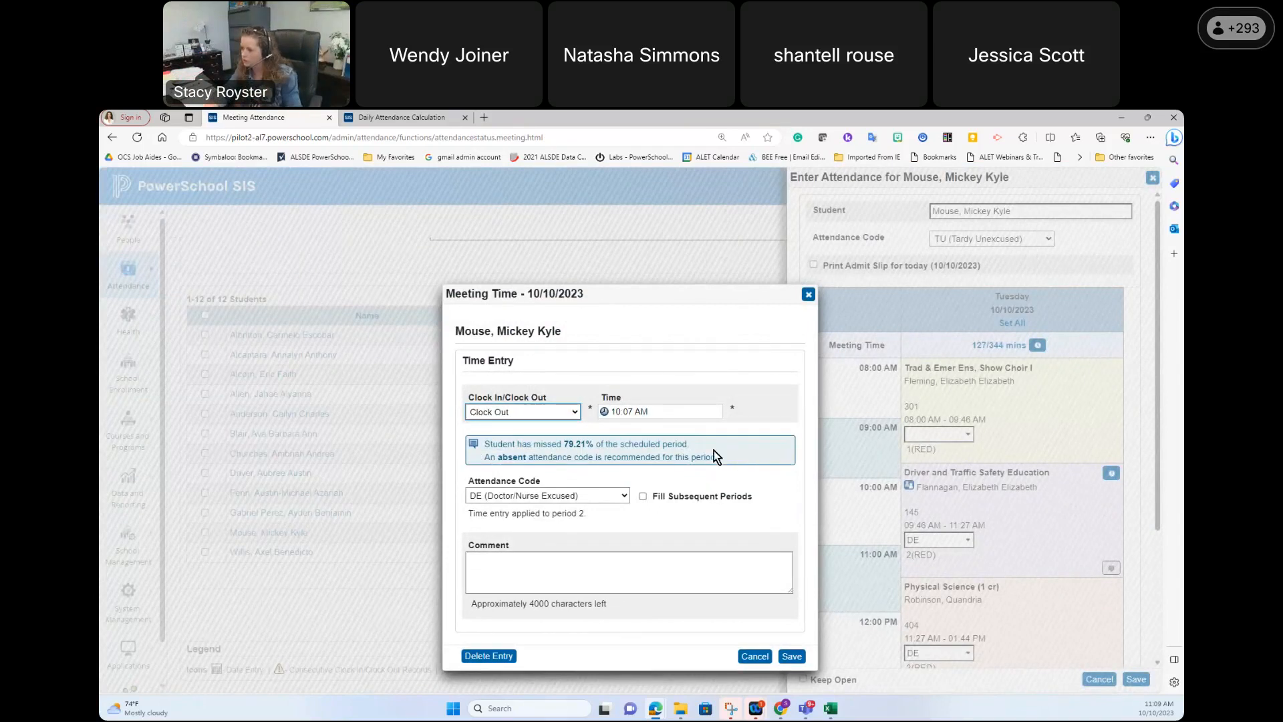
{"action": "left_click", "coordinate": [615, 411]}
{"action": "key", "text": "Up"}
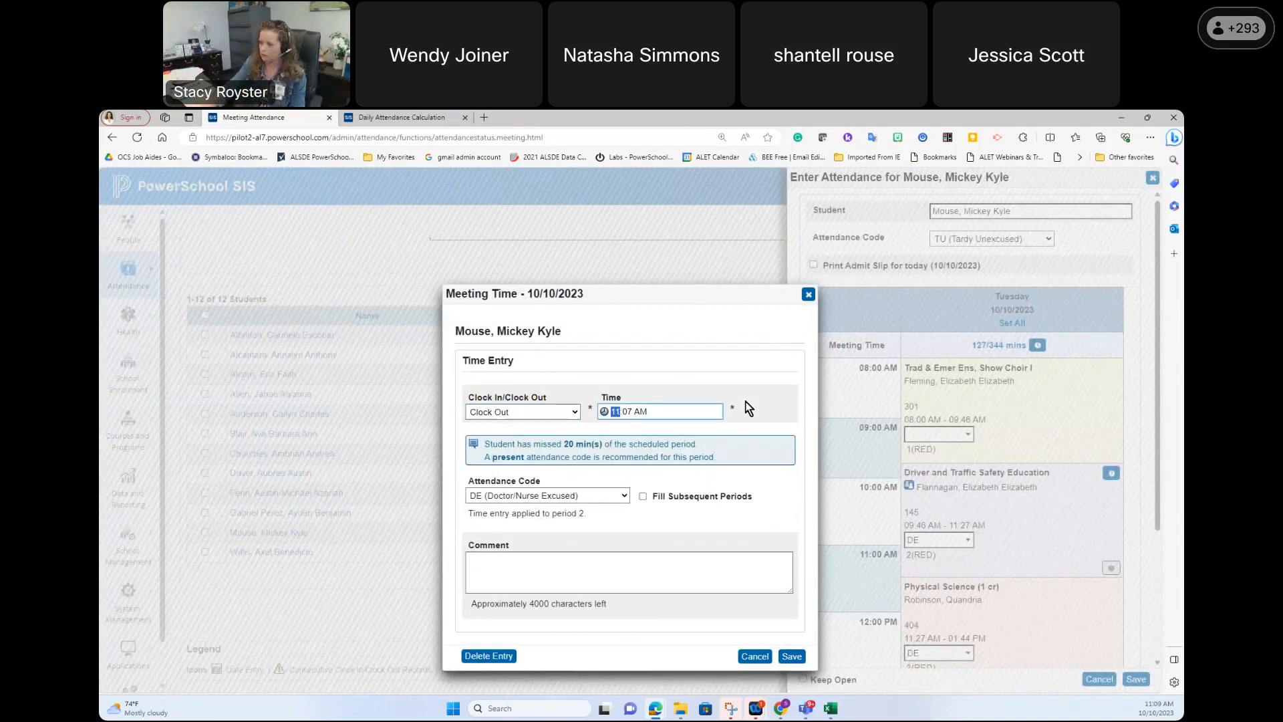
{"action": "left_click", "coordinate": [664, 406]}
{"action": "left_click", "coordinate": [627, 408]}
{"action": "type", "text": "26"}
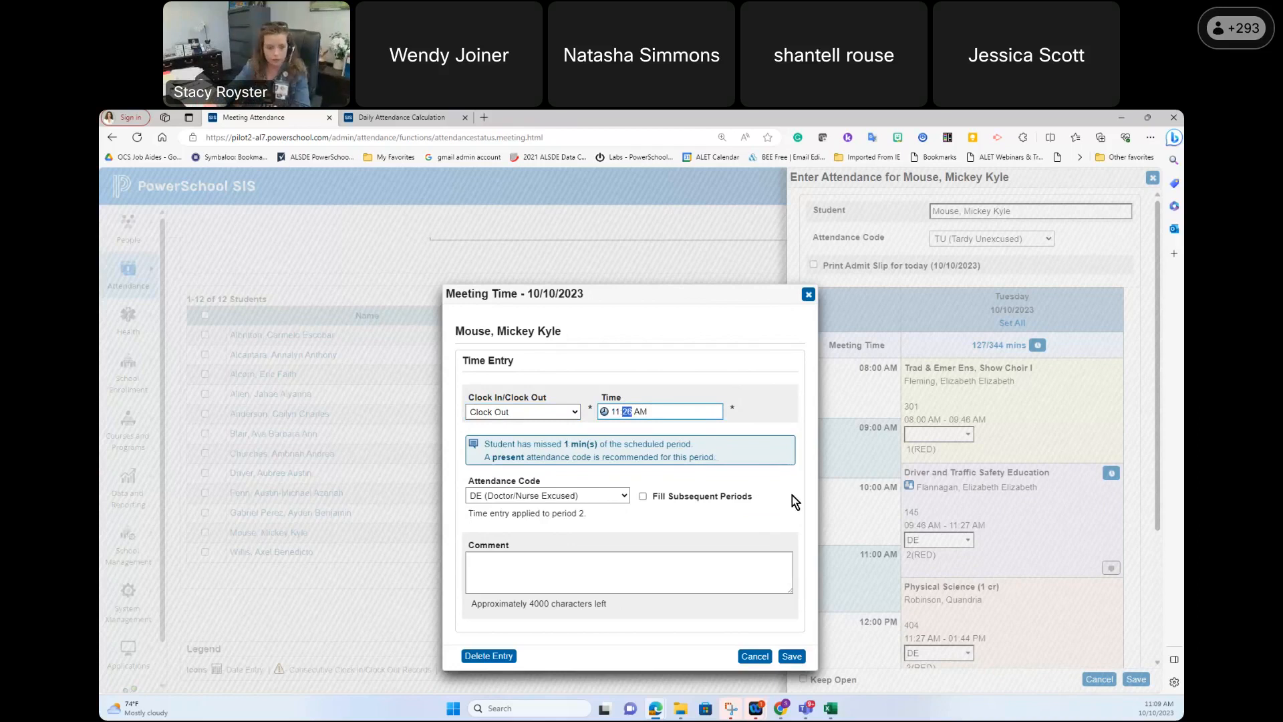
{"action": "left_click", "coordinate": [799, 658]}
Step: Save the attendance with the 11:26 AM clock-out, check the percent absent, and submit the recalculated daily code
{"action": "scroll", "coordinate": [1017, 556], "scroll_direction": "down", "scroll_amount": 3}
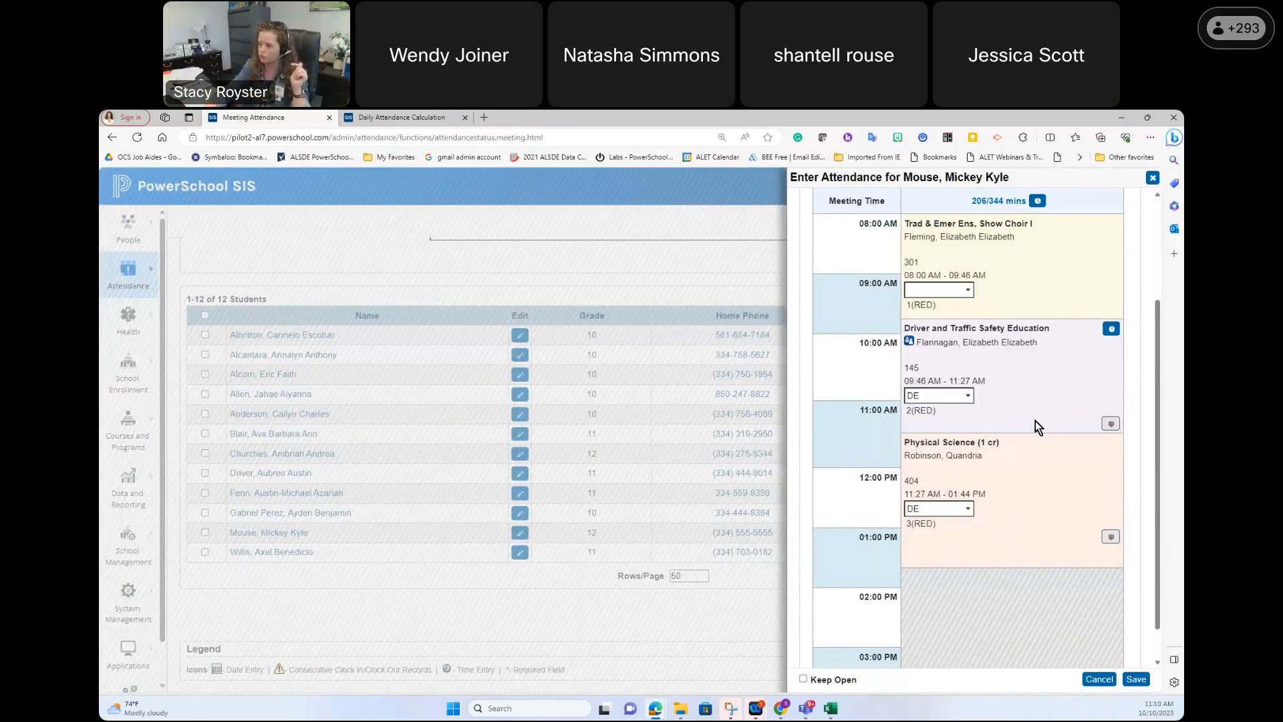
{"action": "left_click", "coordinate": [1126, 681]}
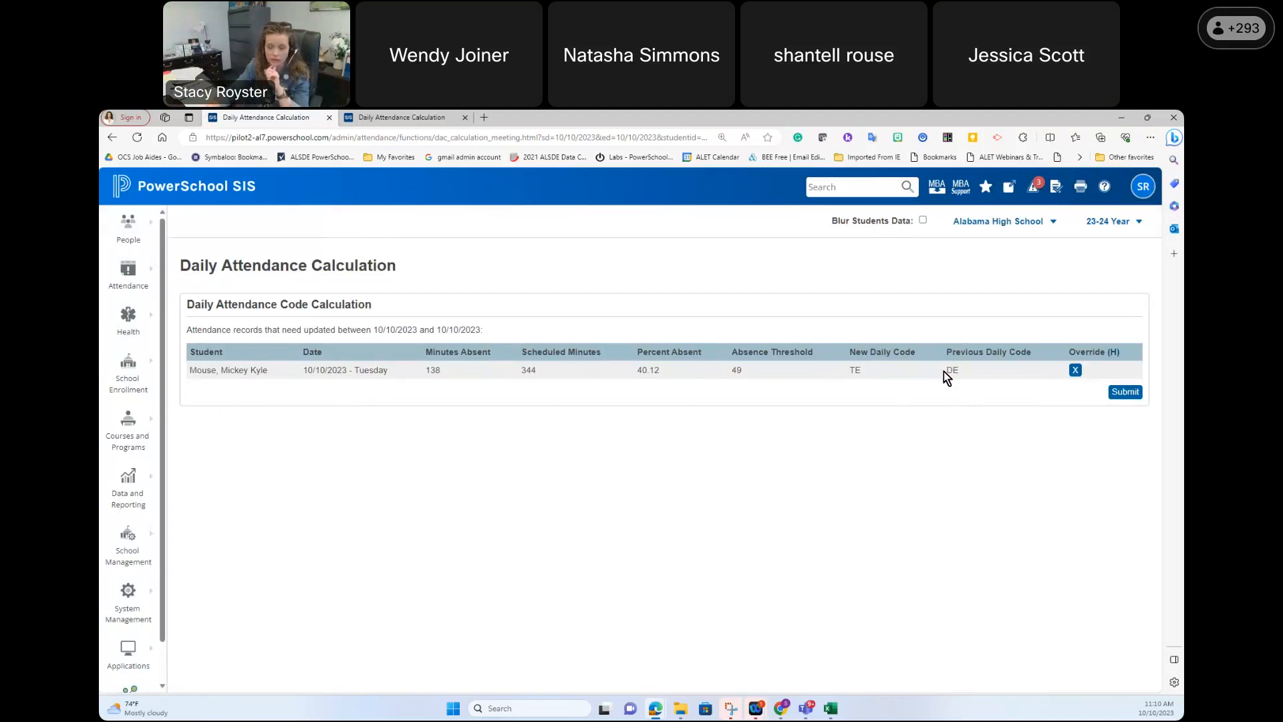
{"action": "left_click_drag", "start_coordinate": [629, 371], "coordinate": [670, 369]}
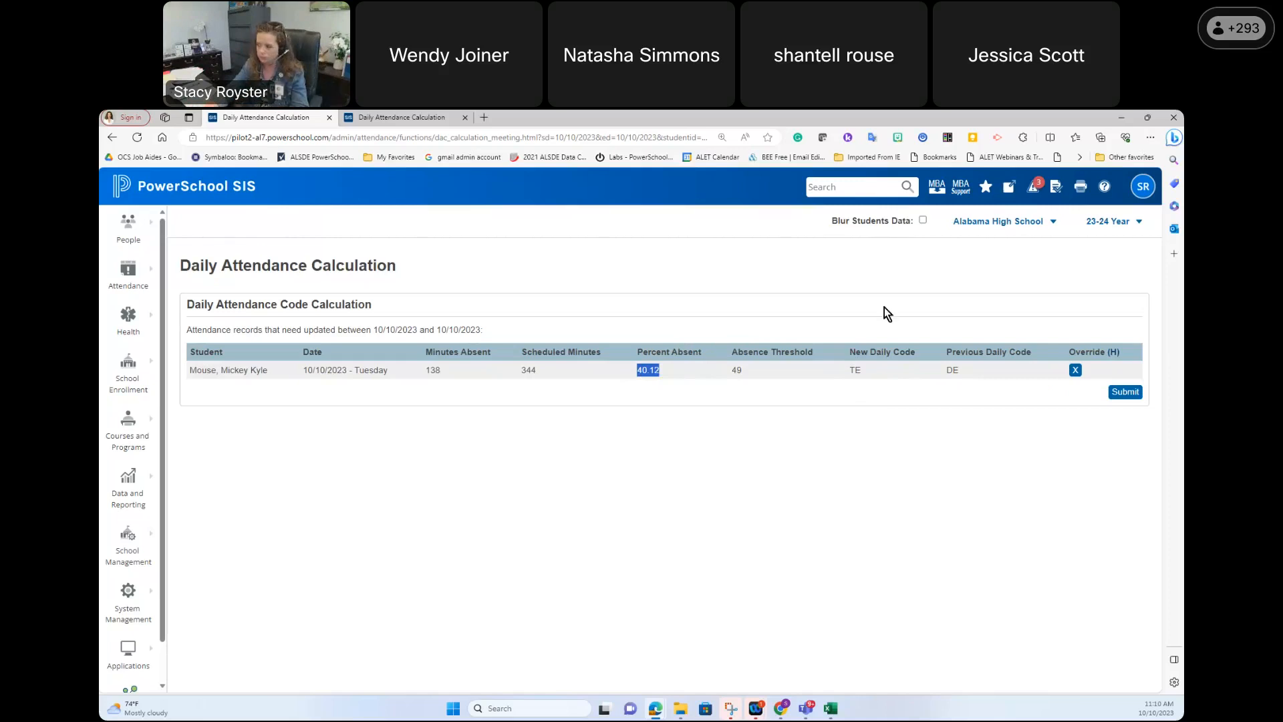
{"action": "left_click", "coordinate": [1124, 393]}
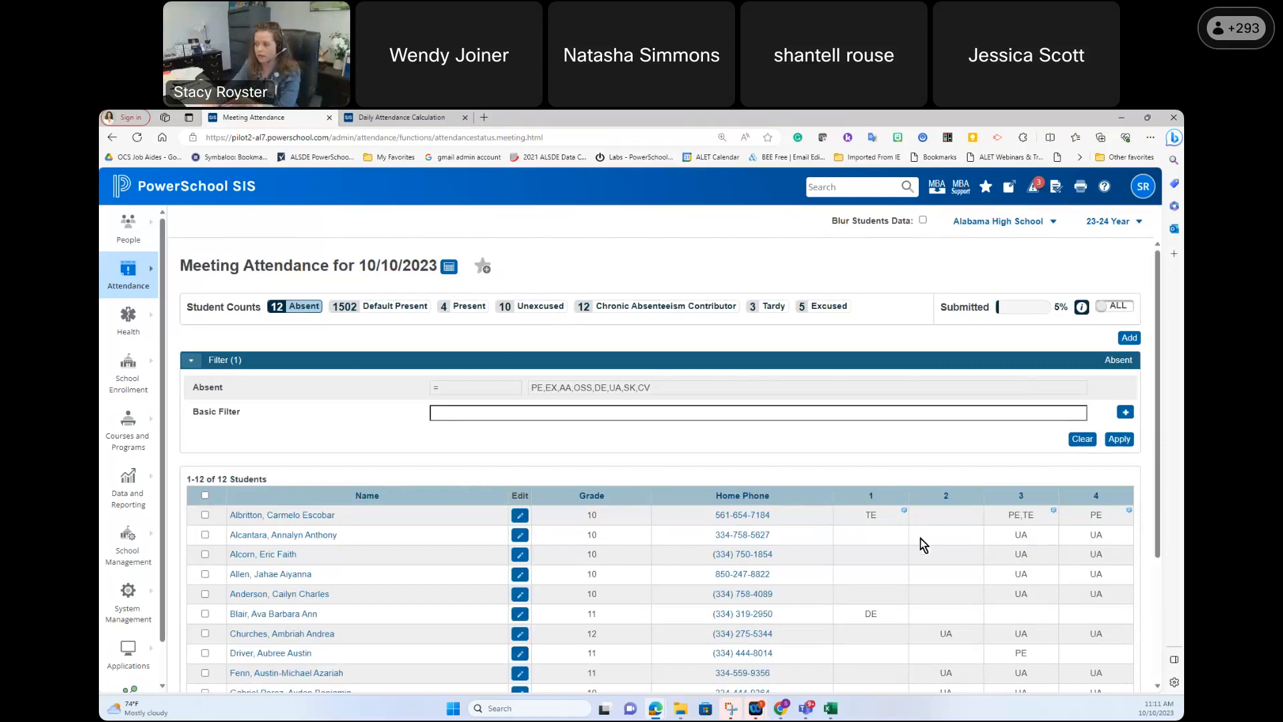
Step: Reopen the student's period 2 clock-out entry, set its code to TE (Tardy Excused), and save the attendance
{"action": "scroll", "coordinate": [920, 539], "scroll_direction": "down", "scroll_amount": 3}
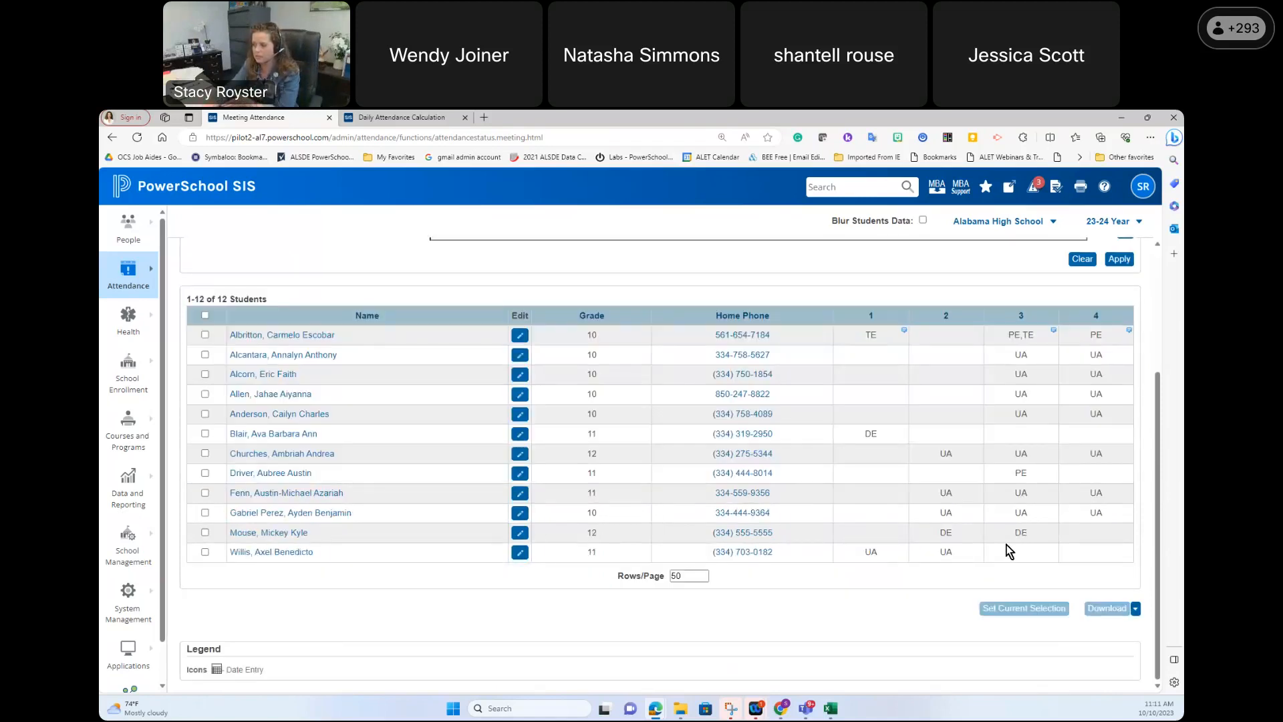
{"action": "left_click", "coordinate": [520, 533]}
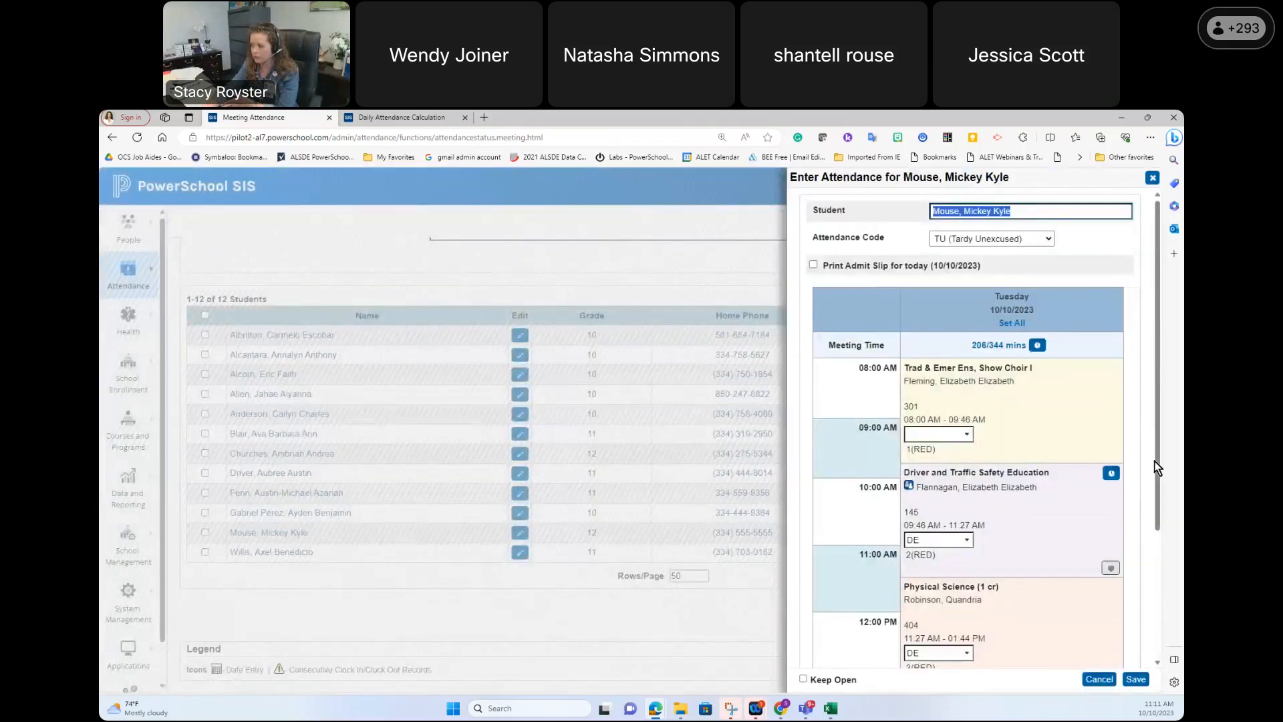
{"action": "left_click", "coordinate": [1111, 473]}
{"action": "left_click", "coordinate": [1103, 495]}
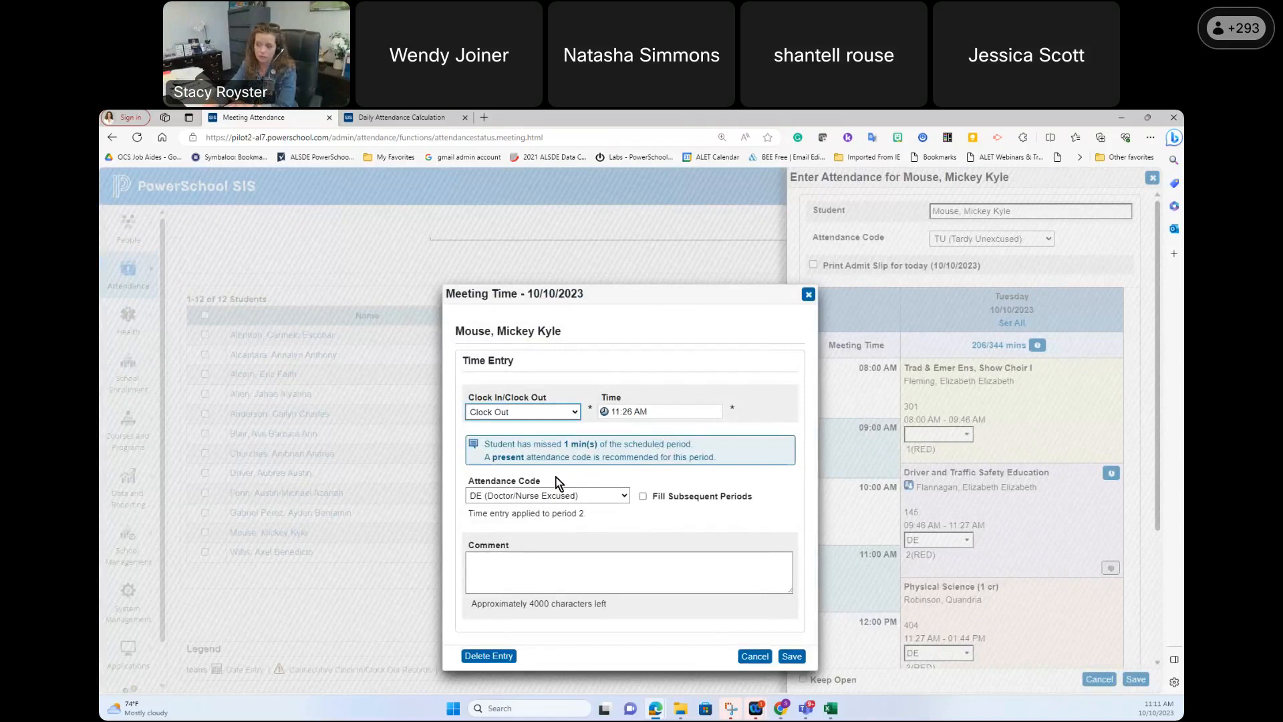
{"action": "left_click", "coordinate": [564, 497]}
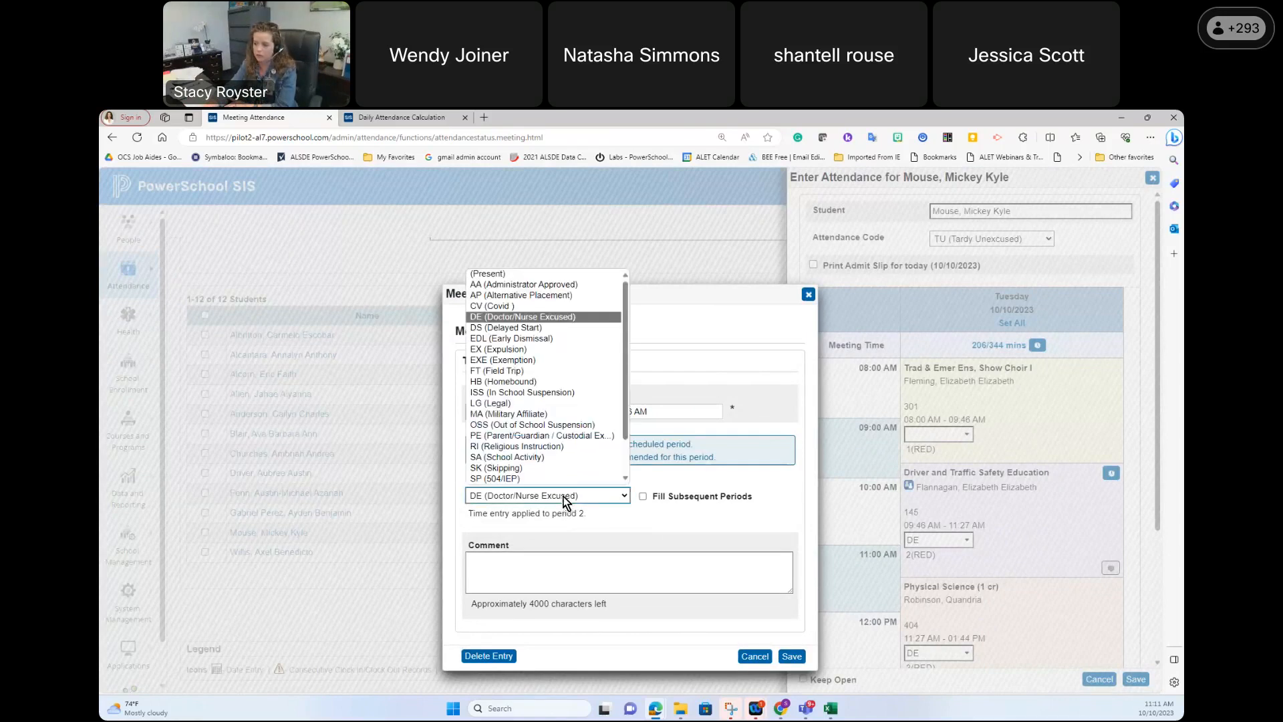
{"action": "scroll", "coordinate": [575, 453], "scroll_direction": "down", "scroll_amount": 2}
{"action": "left_click", "coordinate": [565, 447]}
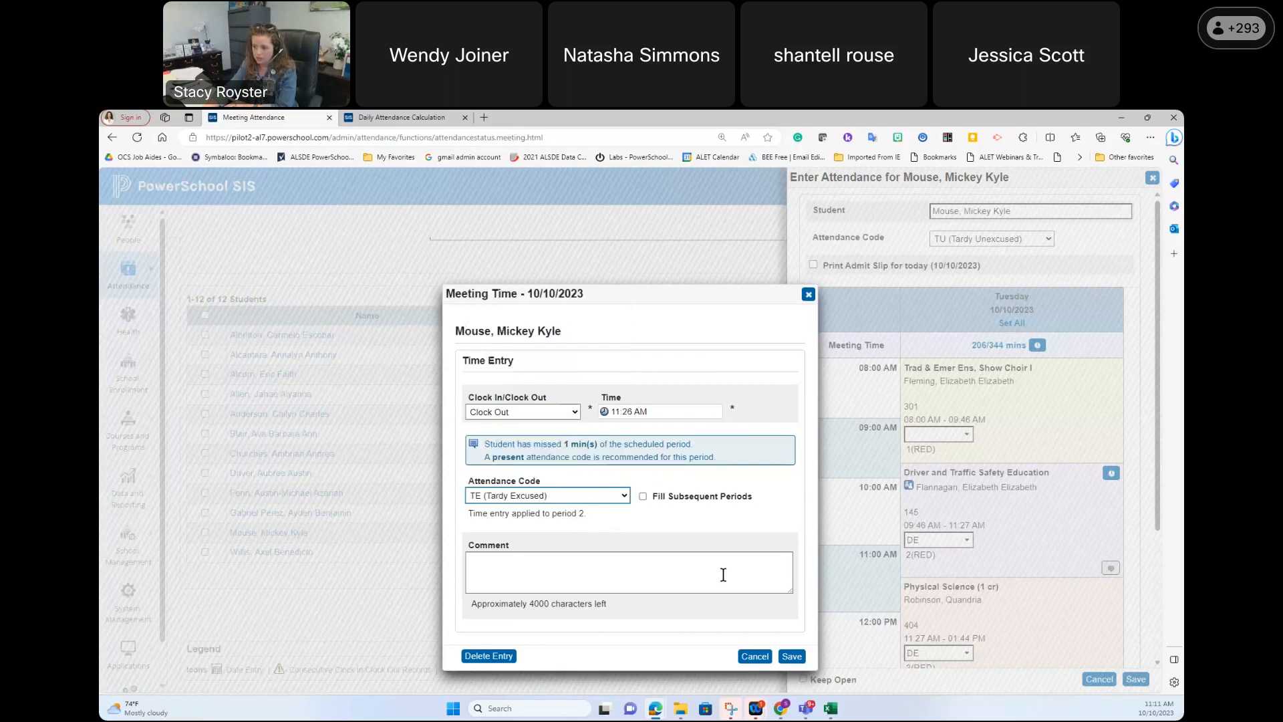
{"action": "left_click", "coordinate": [799, 653]}
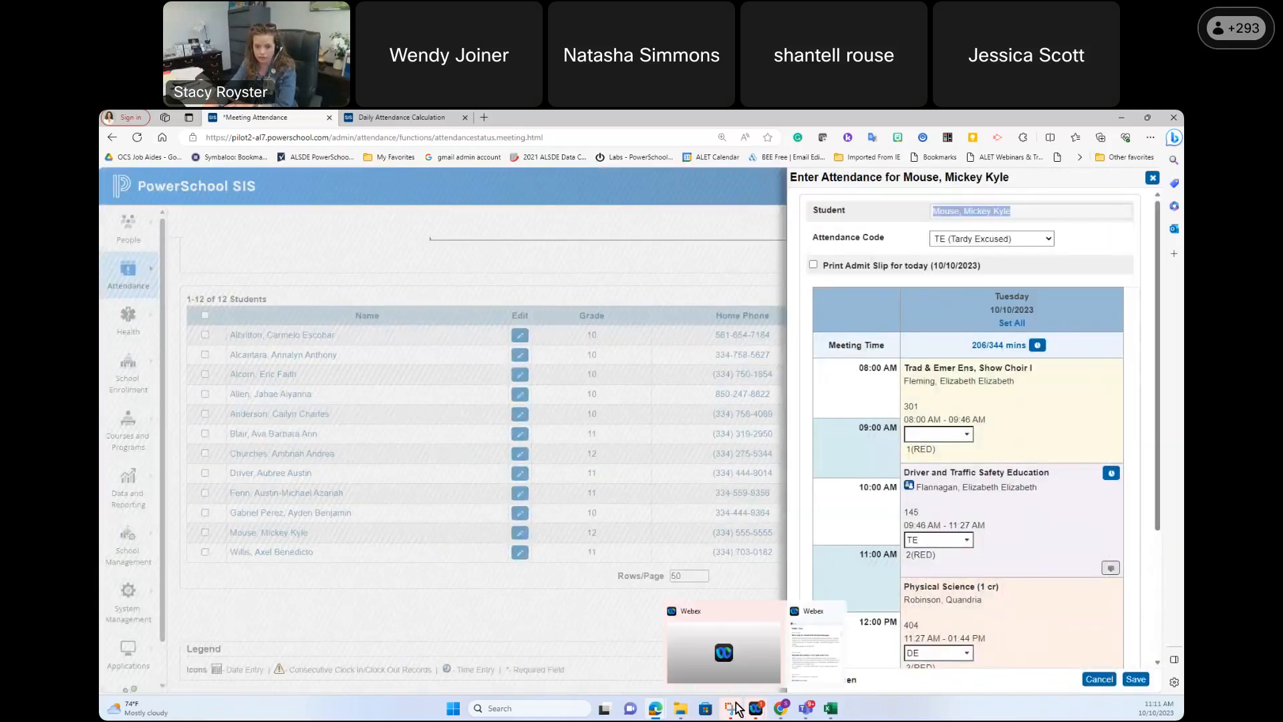
{"action": "left_click", "coordinate": [1136, 680]}
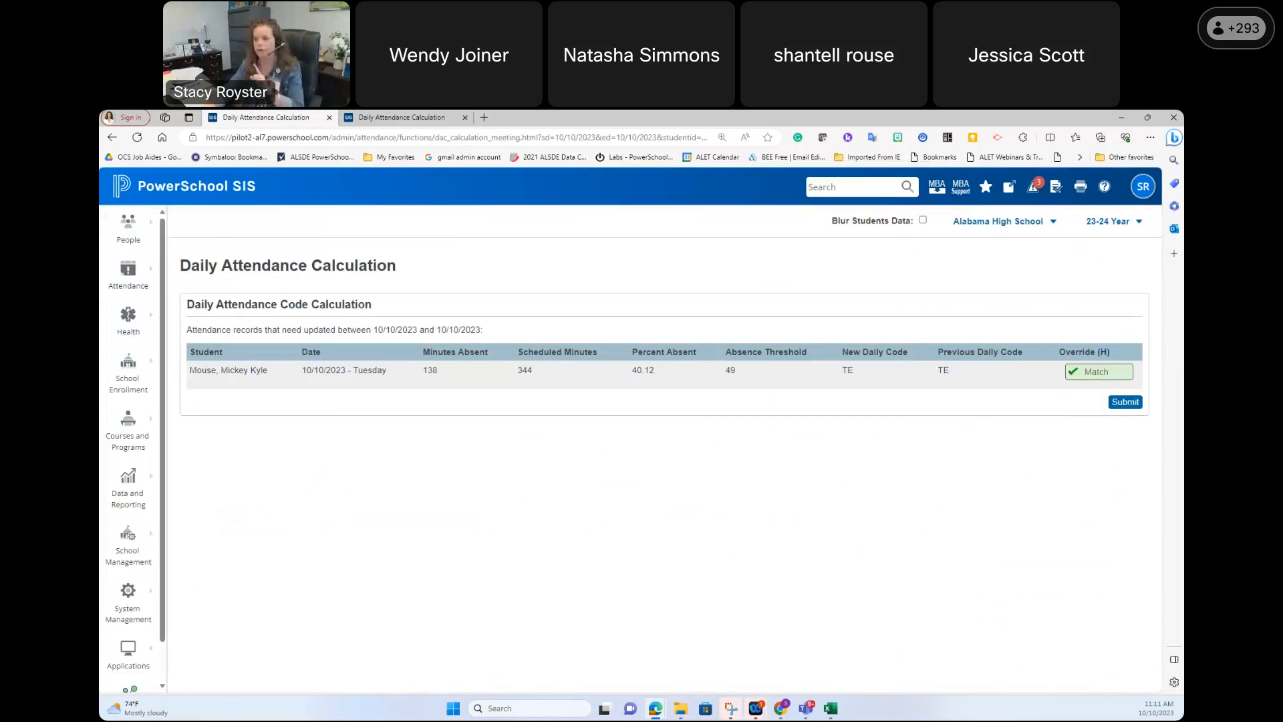
Step: Return to the meeting attendance absent list and review the first listed student's period codes and clock entries for 10/10/2023
{"action": "left_click", "coordinate": [128, 273]}
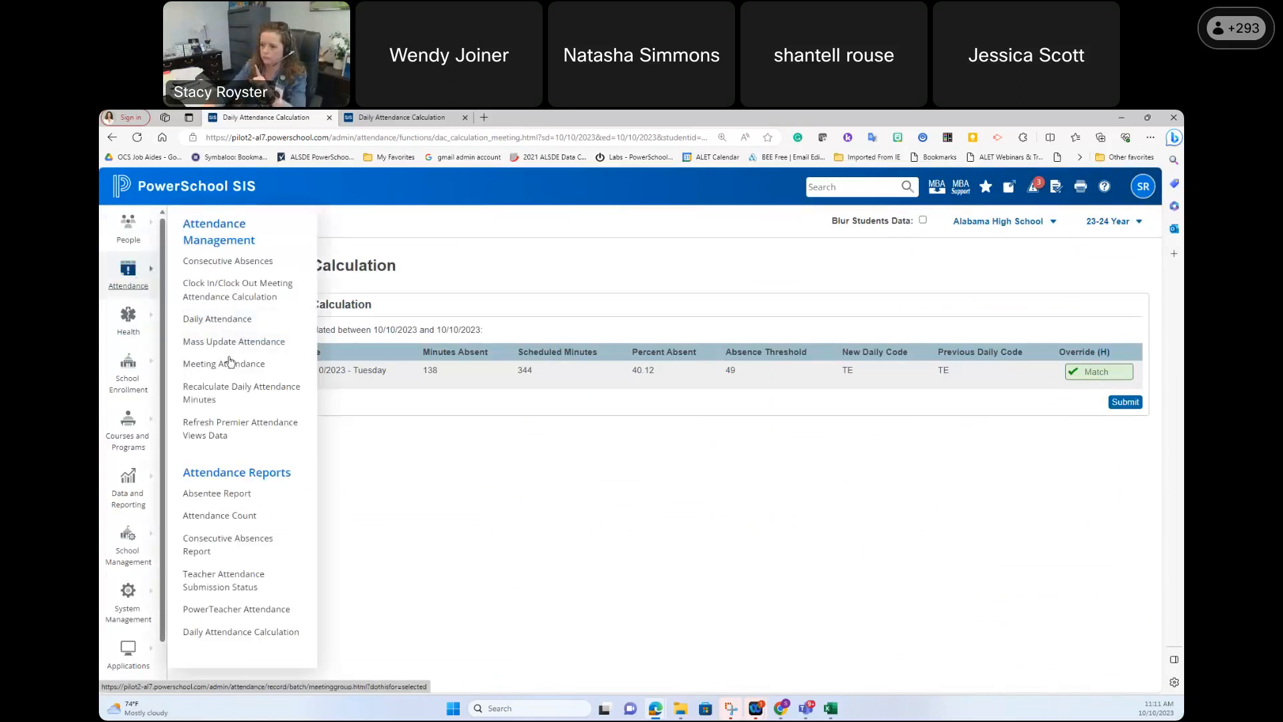
{"action": "left_click", "coordinate": [304, 364]}
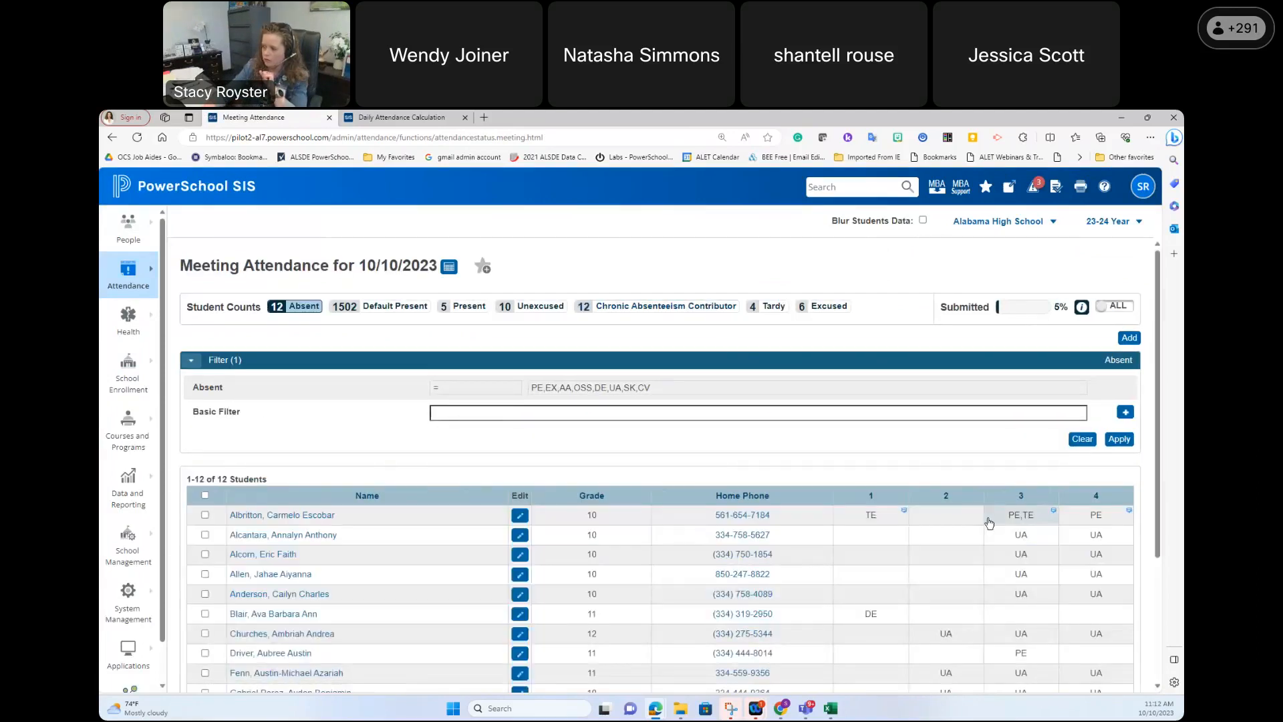
{"action": "left_click", "coordinate": [520, 516]}
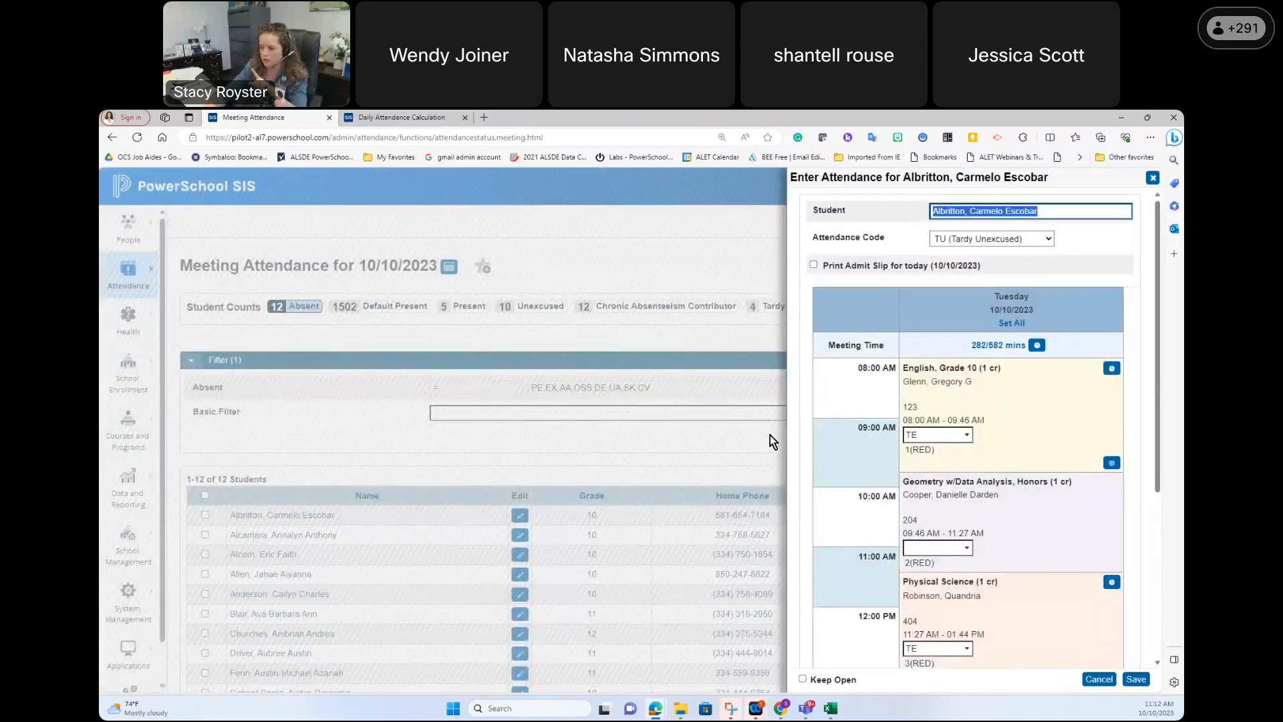
{"action": "scroll", "coordinate": [855, 441], "scroll_direction": "down", "scroll_amount": 3}
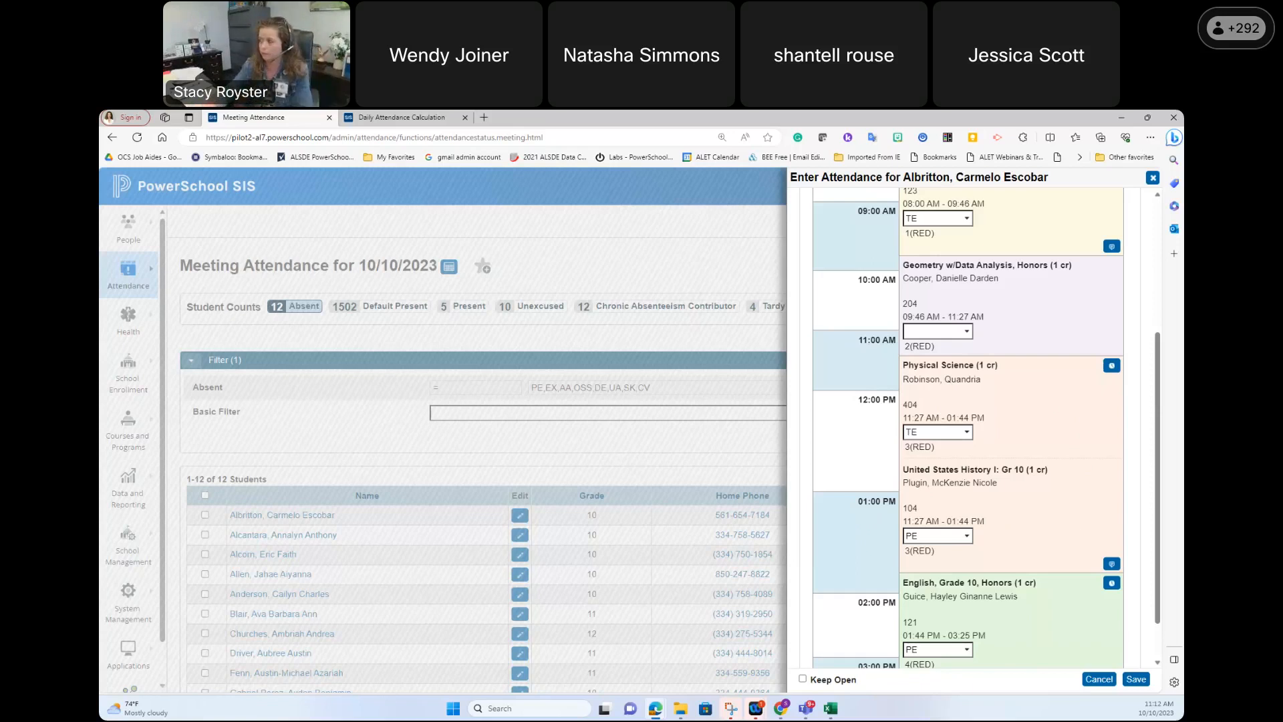
{"action": "left_click", "coordinate": [1156, 178]}
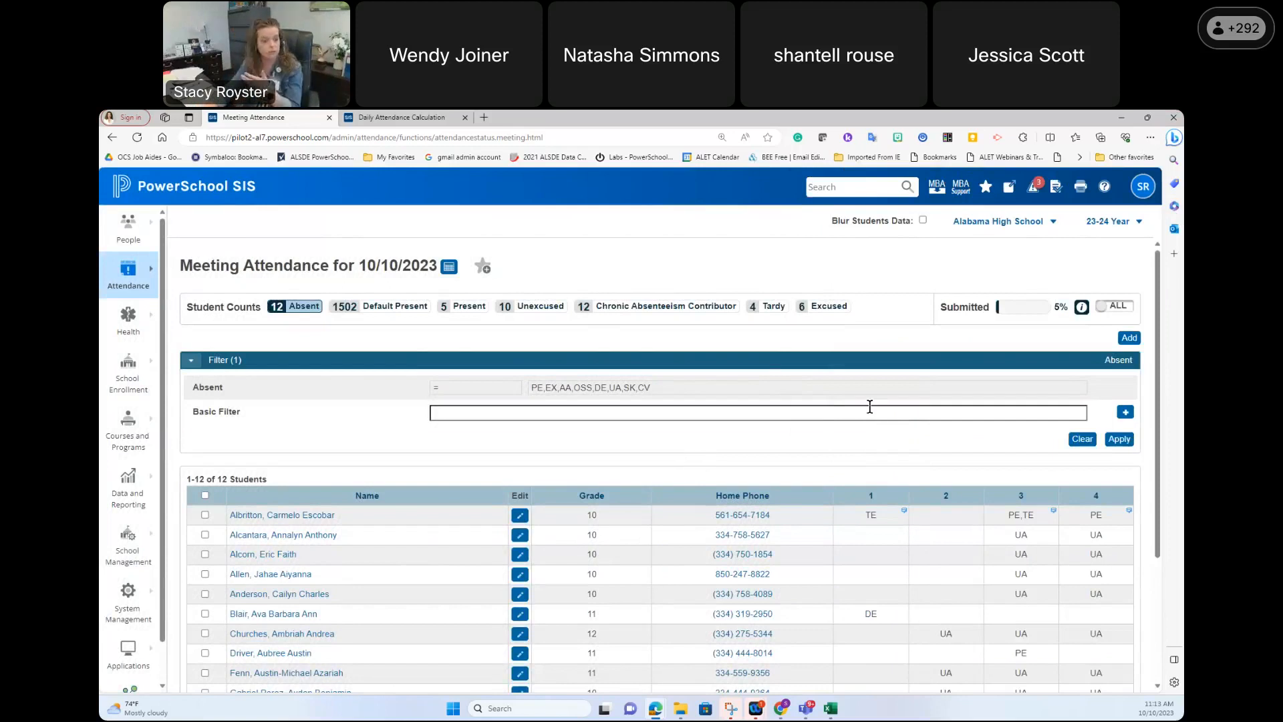
Step: Switch to Alabama Primary School One and review its attendance preferences, including the clock-in/clock-out thresholds and daily attendance calculation settings
{"action": "left_click", "coordinate": [989, 221]}
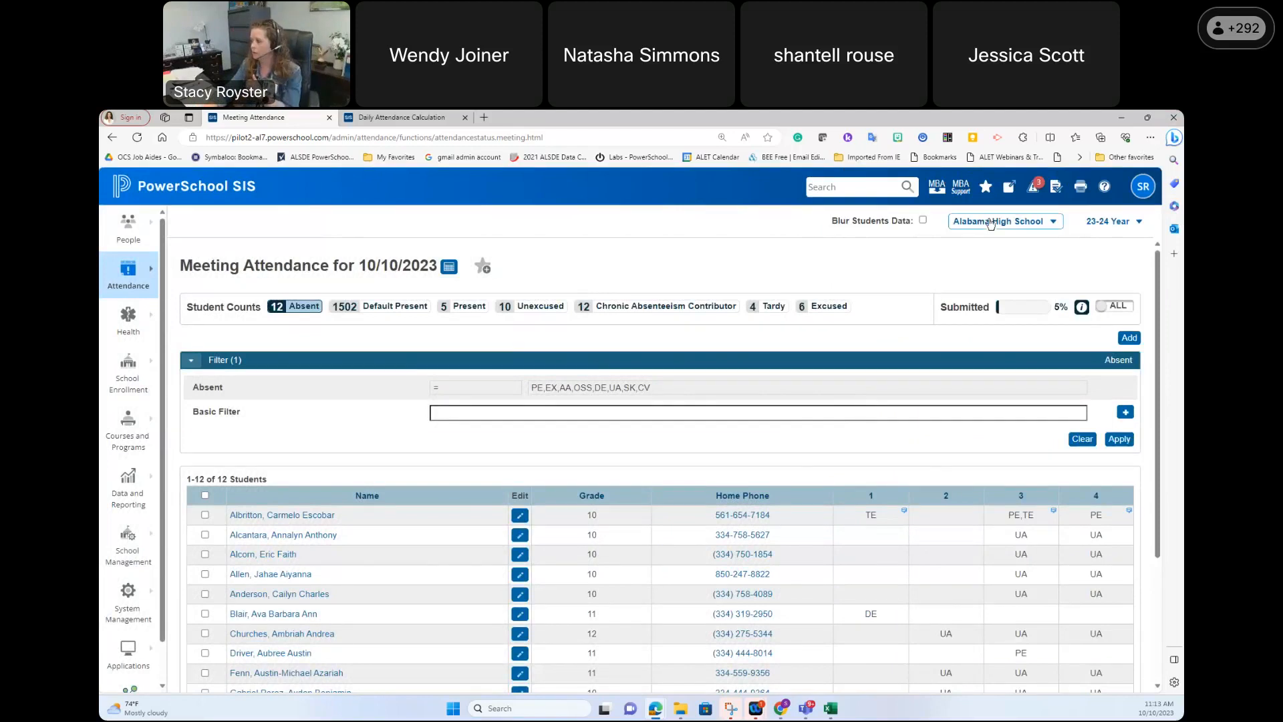
{"action": "left_click", "coordinate": [987, 252]}
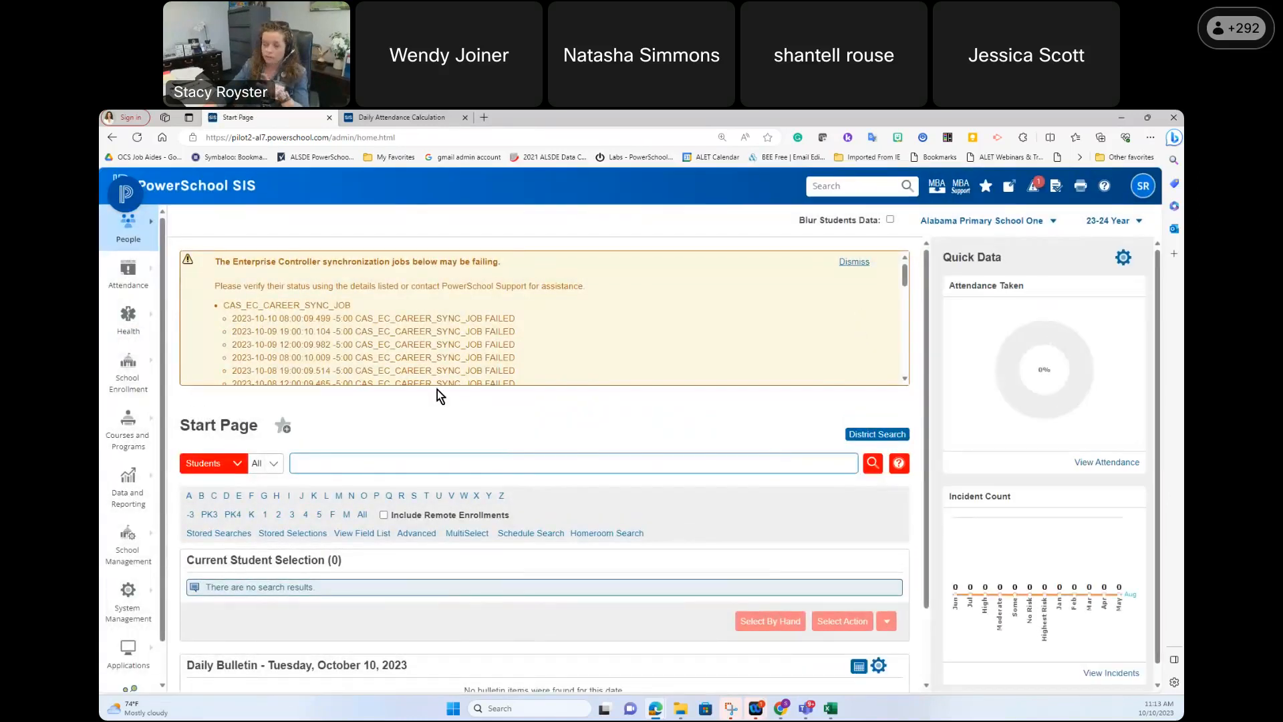
{"action": "left_click", "coordinate": [128, 538]}
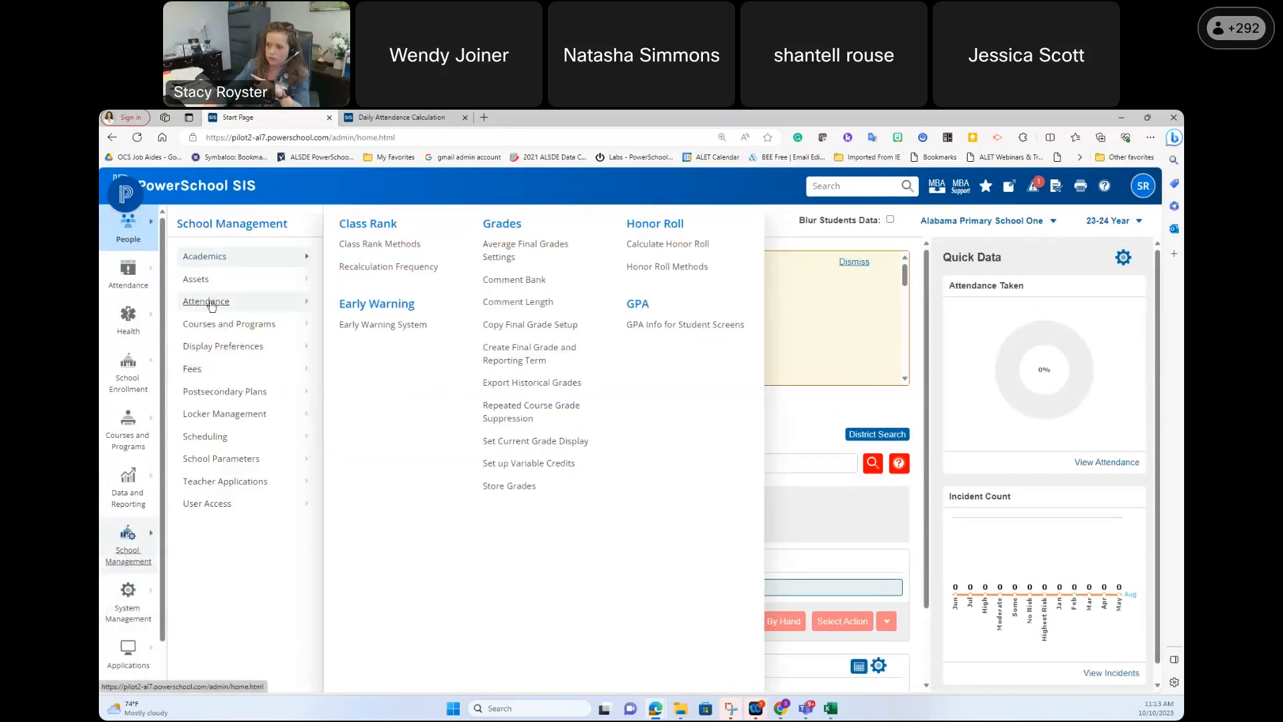
{"action": "mouse_move", "coordinate": [211, 303]}
{"action": "left_click", "coordinate": [380, 228]}
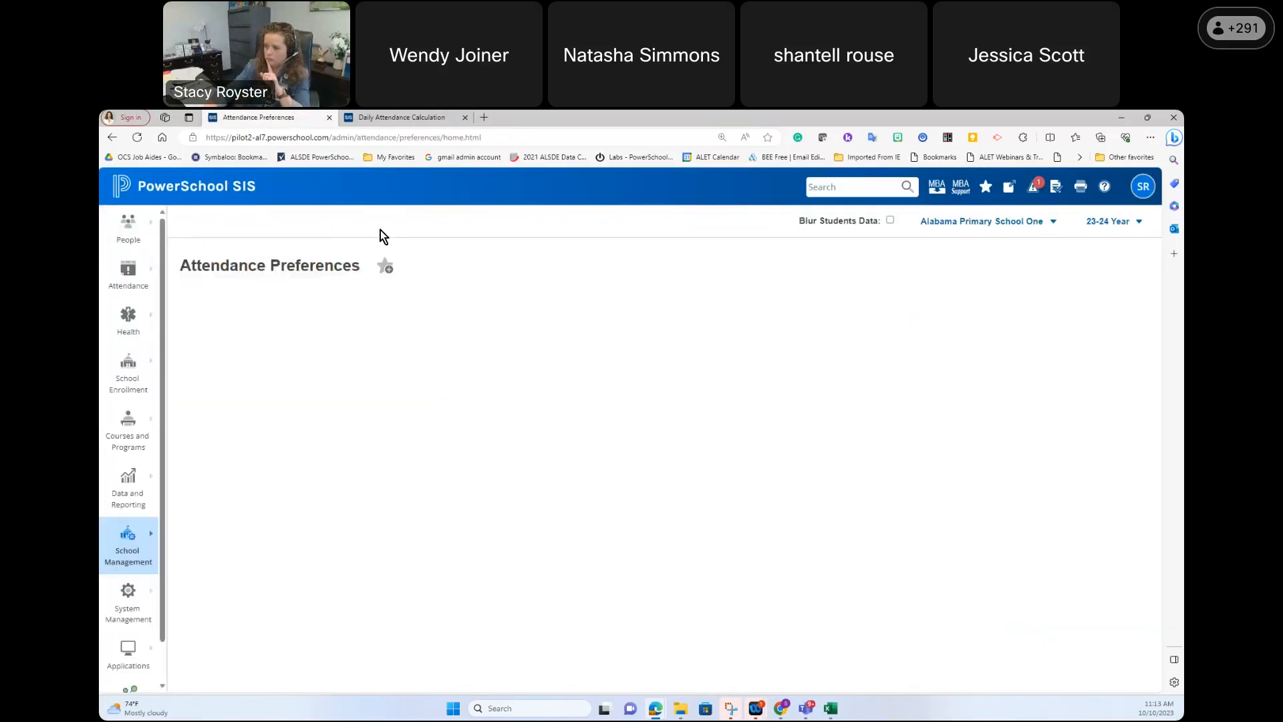
{"action": "scroll", "coordinate": [534, 421], "scroll_direction": "down", "scroll_amount": 3}
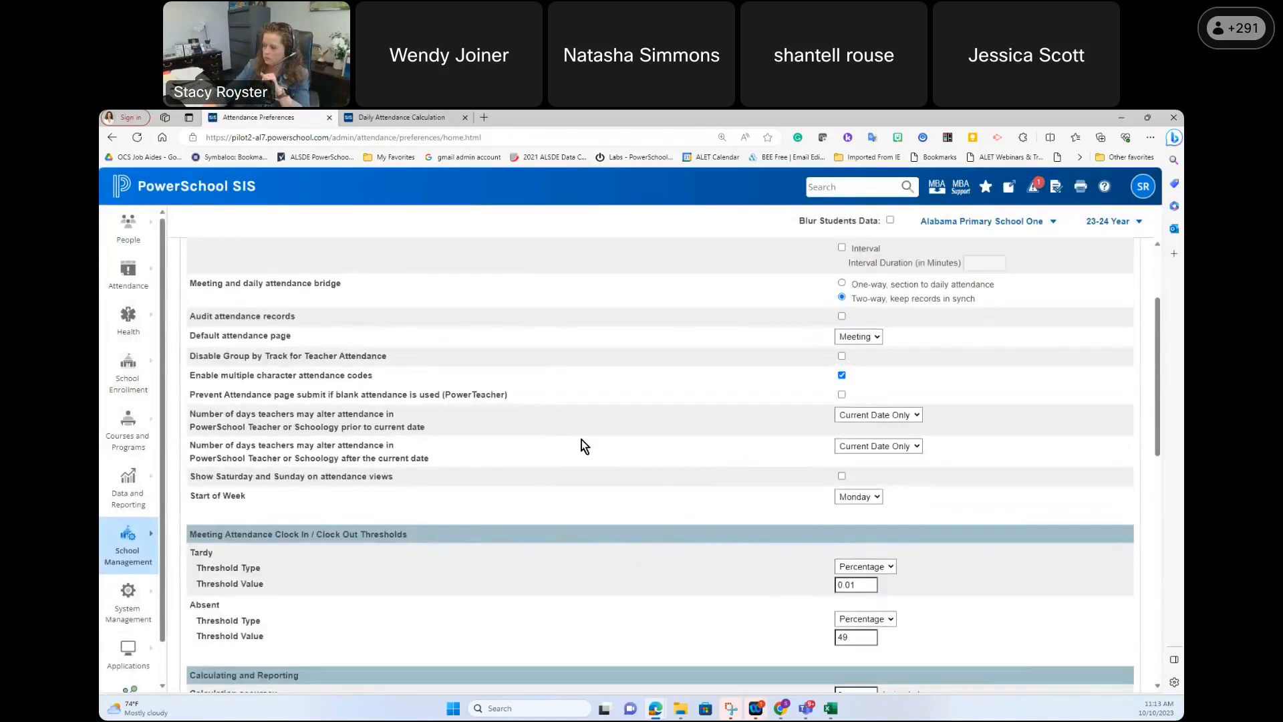
{"action": "scroll", "coordinate": [585, 443], "scroll_direction": "down", "scroll_amount": 10}
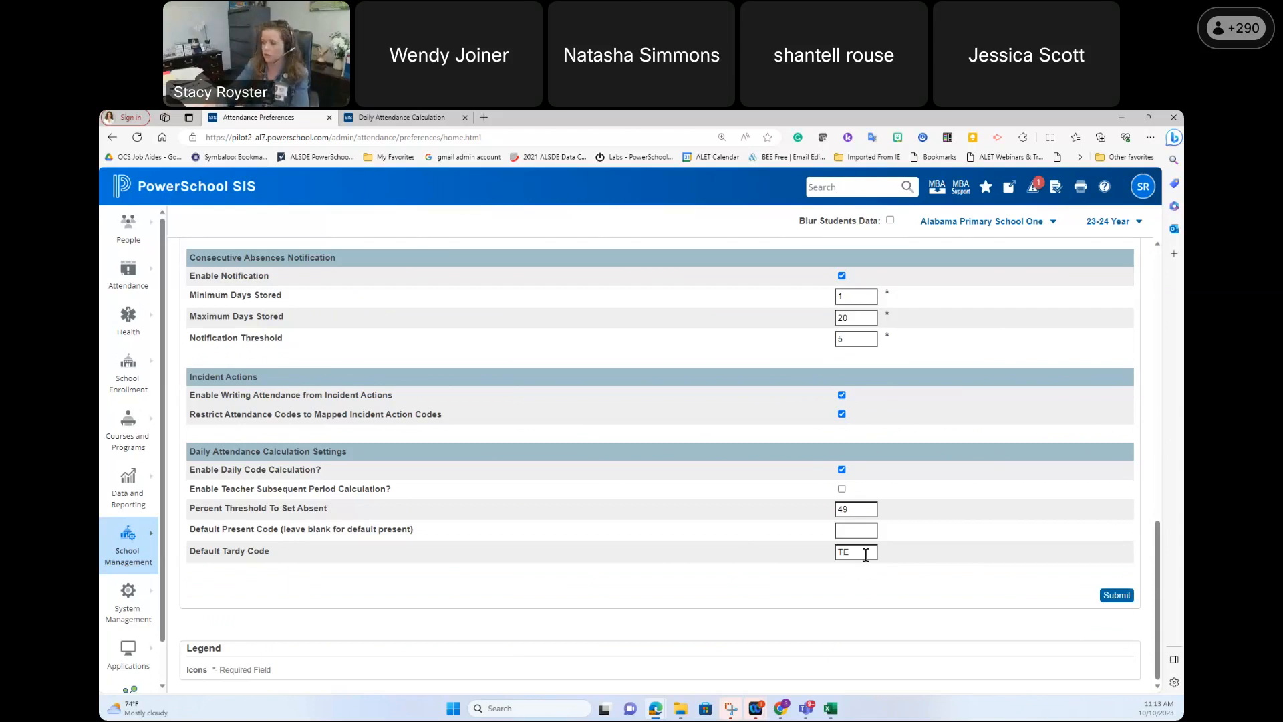
{"action": "scroll", "coordinate": [858, 545], "scroll_direction": "up", "scroll_amount": 10}
Step: Open the meeting attendance page for Alabama Primary School One and check its absent list for 10/10/2023
{"action": "left_click", "coordinate": [129, 231]}
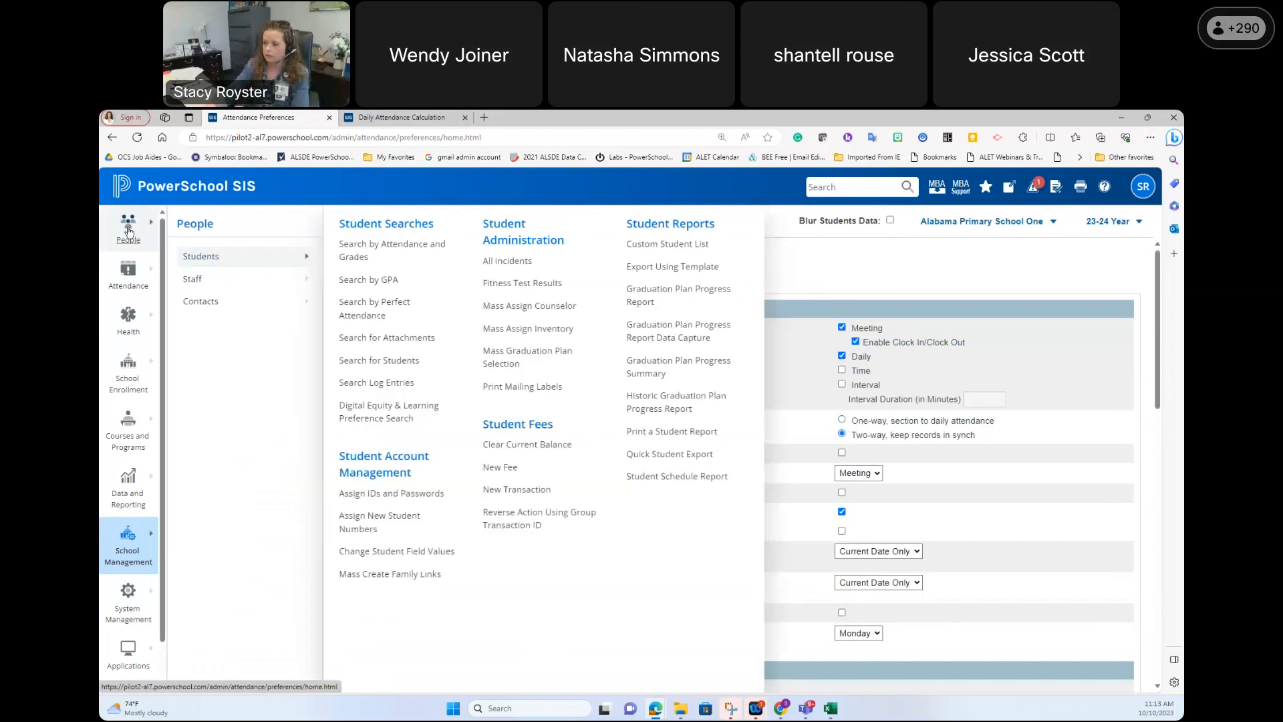
{"action": "left_click", "coordinate": [184, 191]}
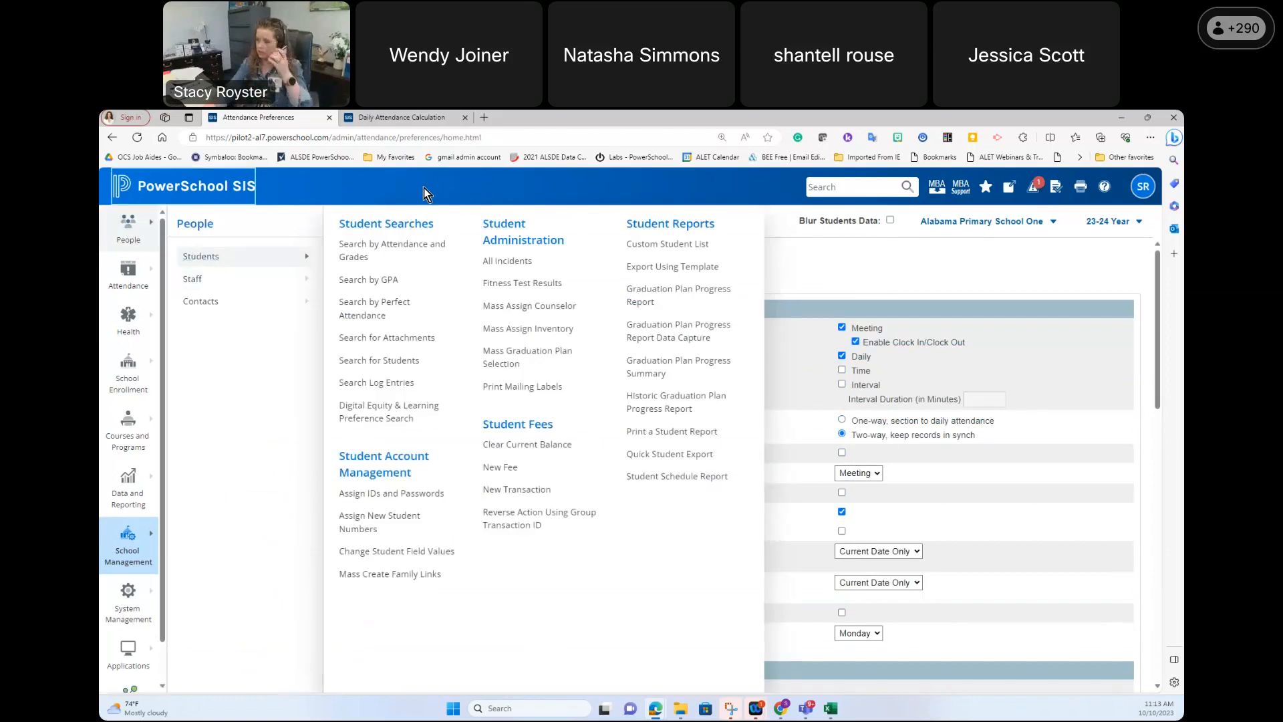
{"action": "left_click", "coordinate": [239, 189]}
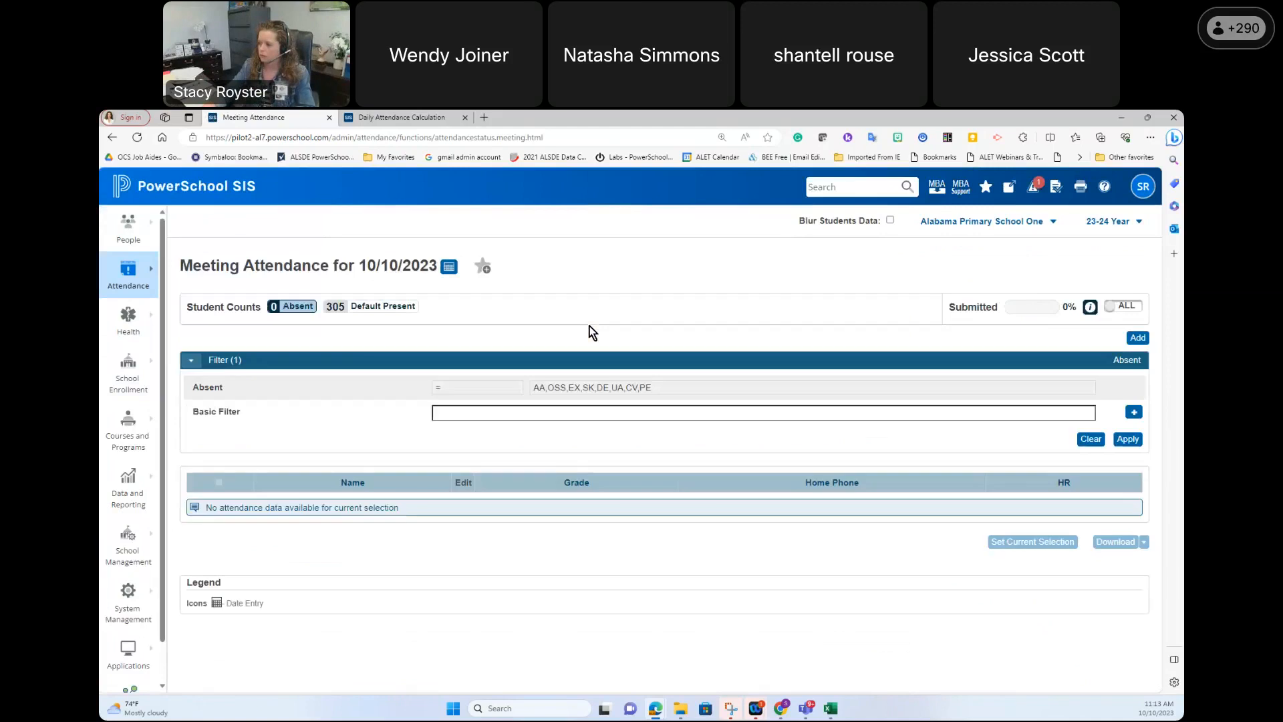
Step: Find a Grade 1 teacher in the teacher schedules and open the Homeroom HR(A) section for recording meeting attendance
{"action": "left_click", "coordinate": [128, 227]}
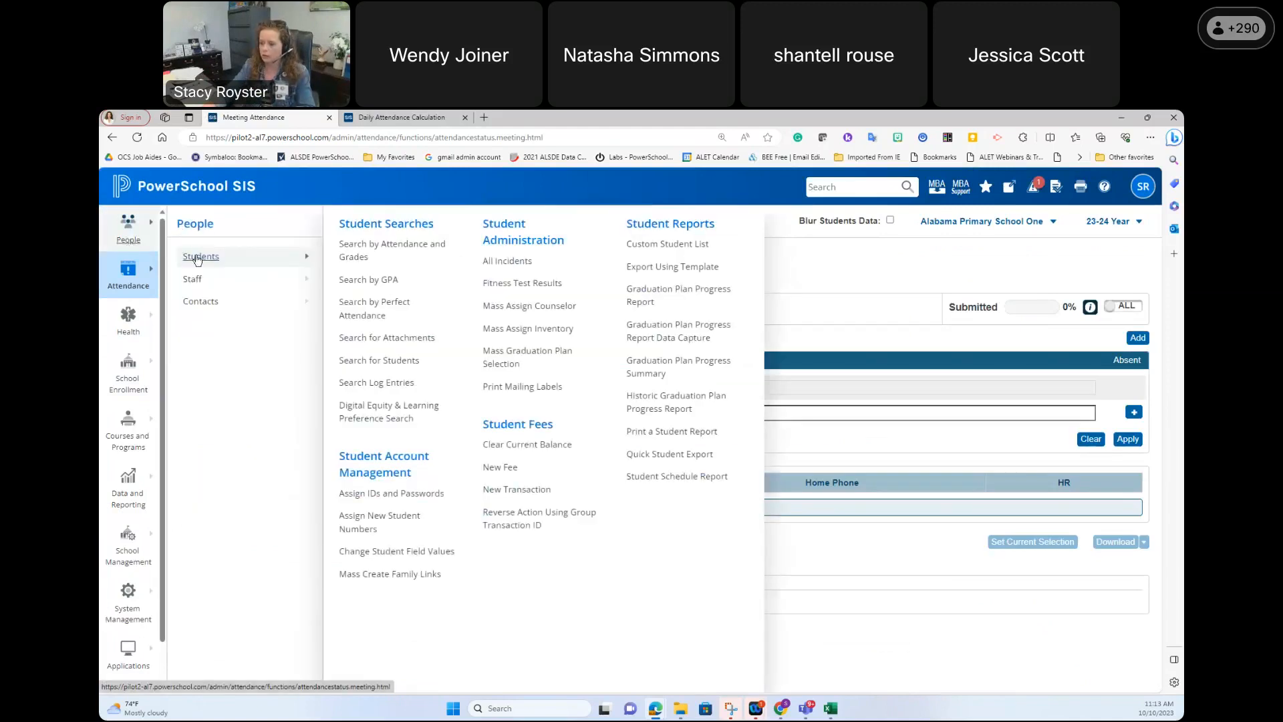
{"action": "left_click", "coordinate": [554, 323]}
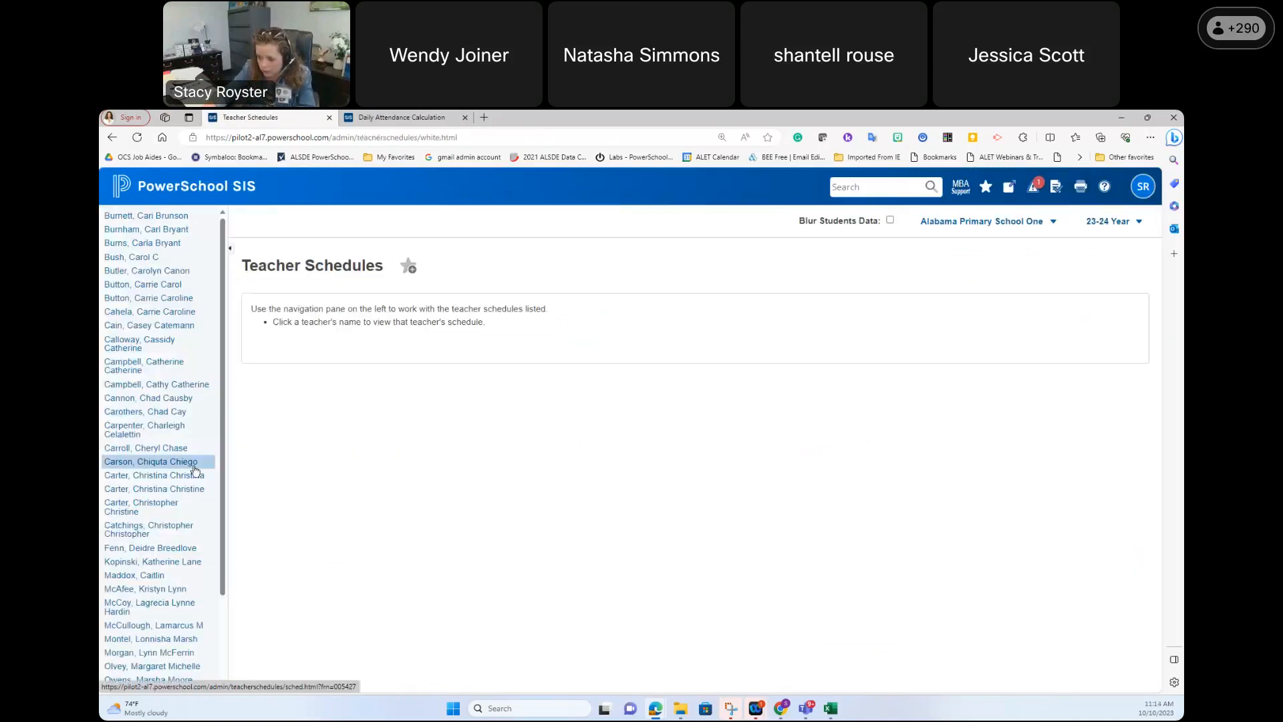
{"action": "scroll", "coordinate": [195, 470], "scroll_direction": "down", "scroll_amount": 2}
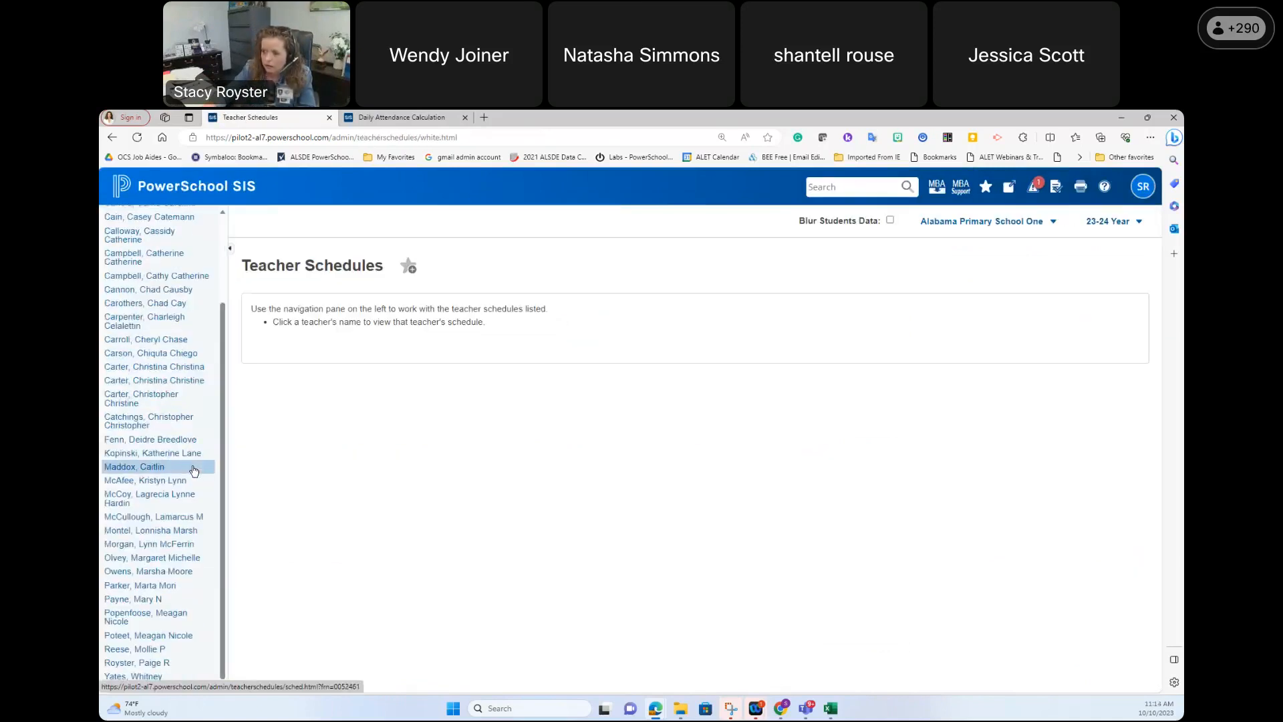
{"action": "left_click", "coordinate": [191, 439]}
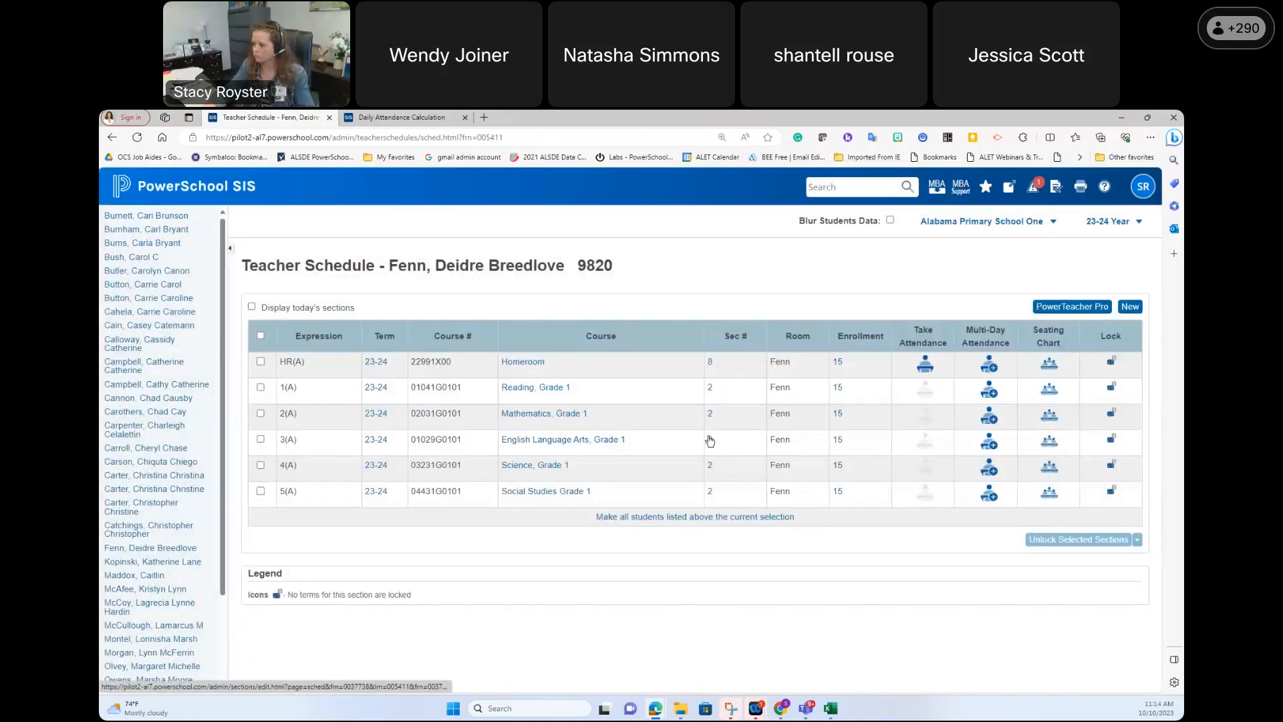
{"action": "left_click", "coordinate": [710, 440]}
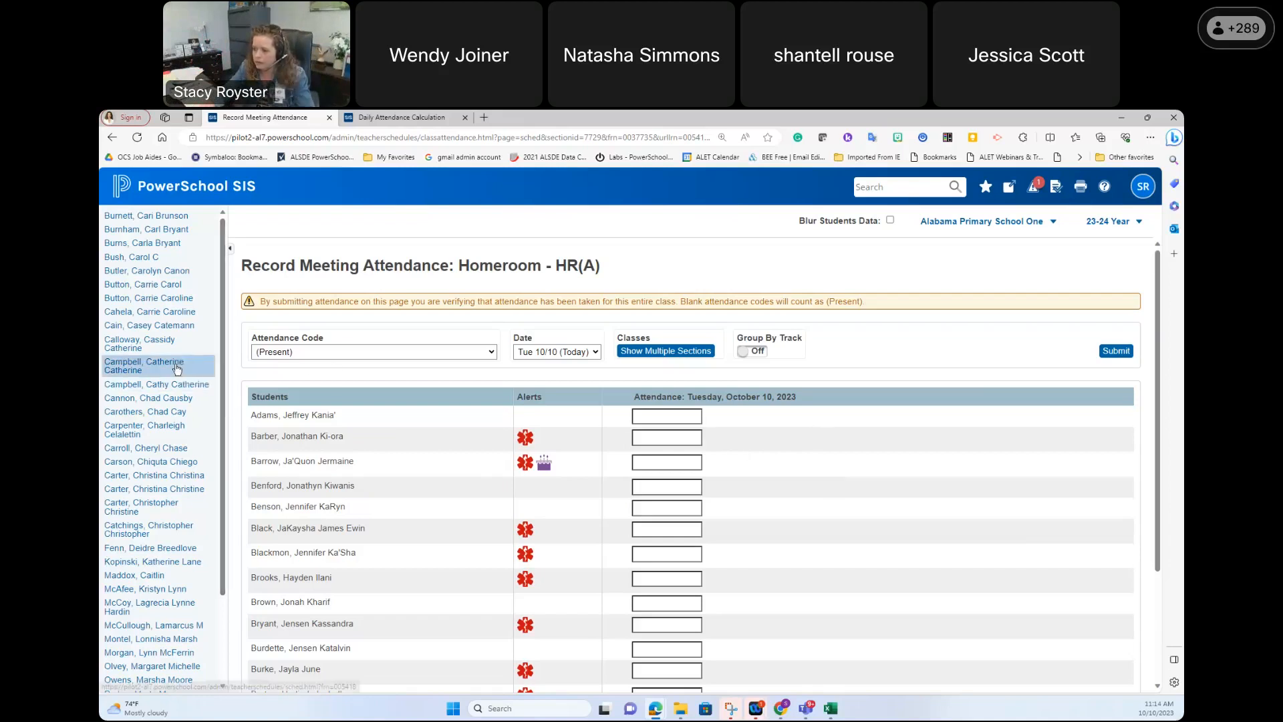
Step: Mark the first three homeroom students as UA (Unexcused Absence) for 10/10 and submit the class attendance
{"action": "left_click", "coordinate": [381, 350]}
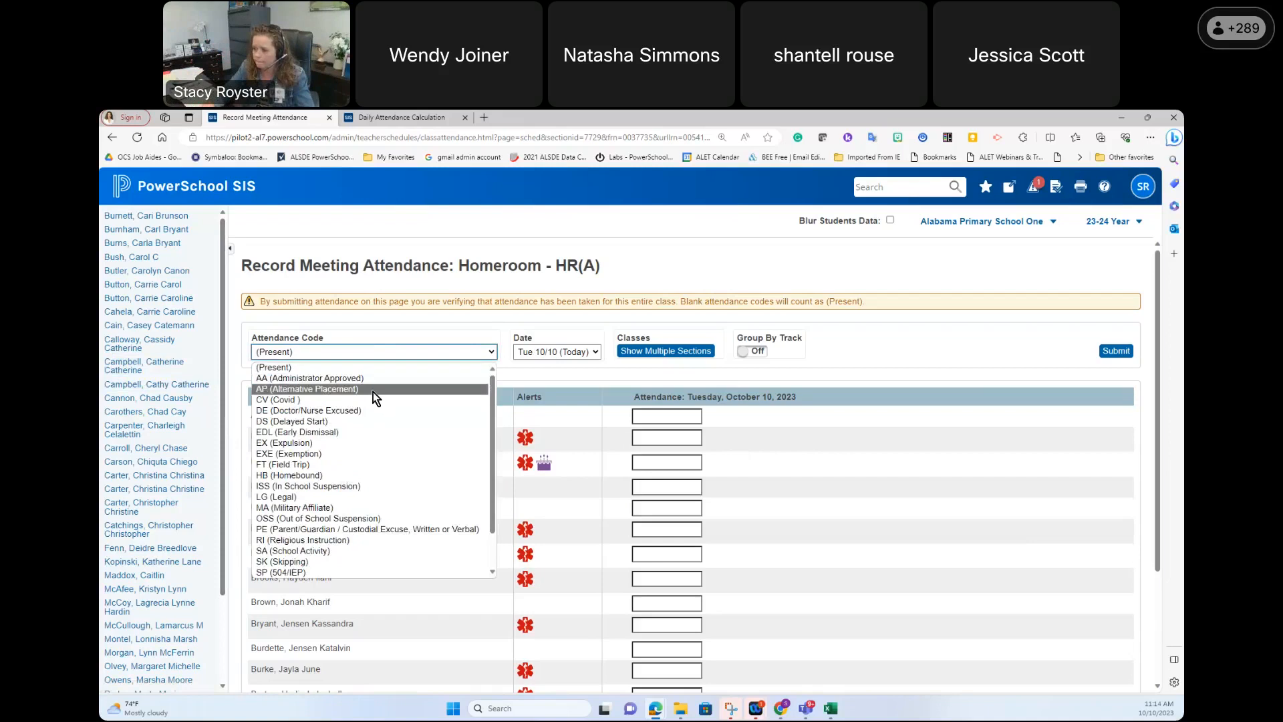
{"action": "scroll", "coordinate": [374, 401], "scroll_direction": "down", "scroll_amount": 2}
{"action": "left_click", "coordinate": [391, 561]}
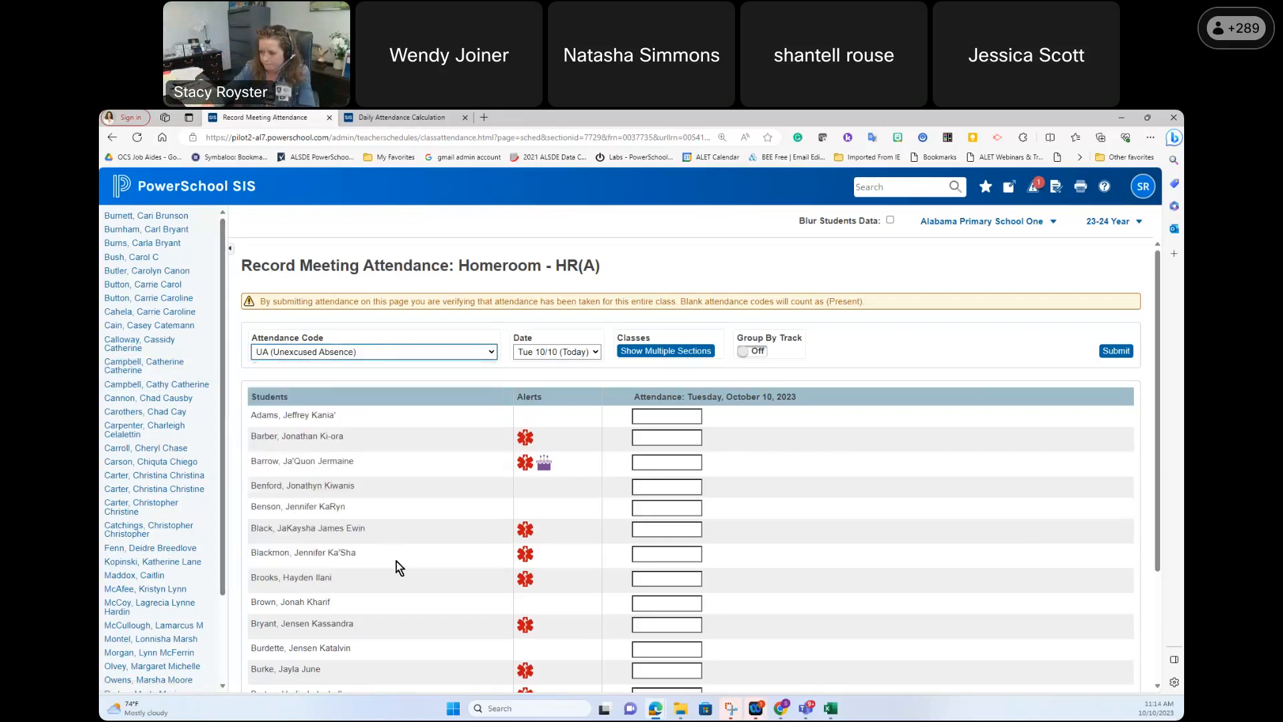
{"action": "left_click", "coordinate": [652, 415]}
{"action": "left_click", "coordinate": [660, 437]}
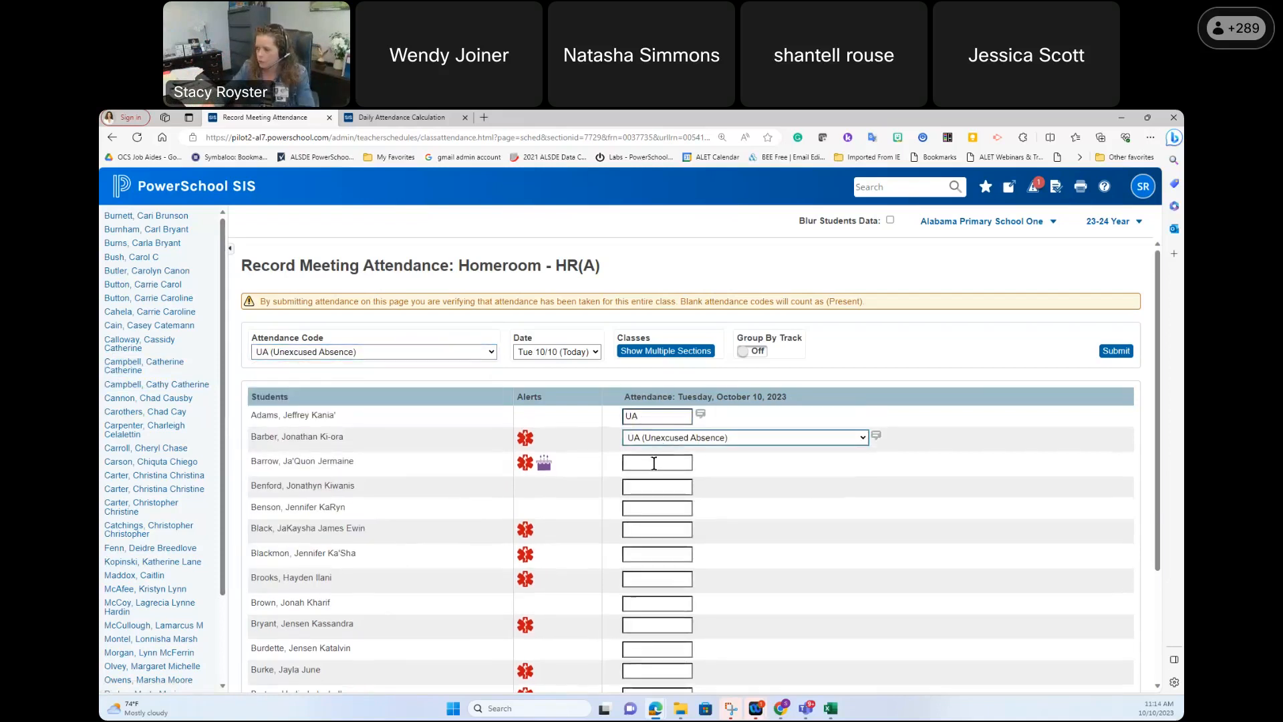
{"action": "left_click", "coordinate": [658, 462]}
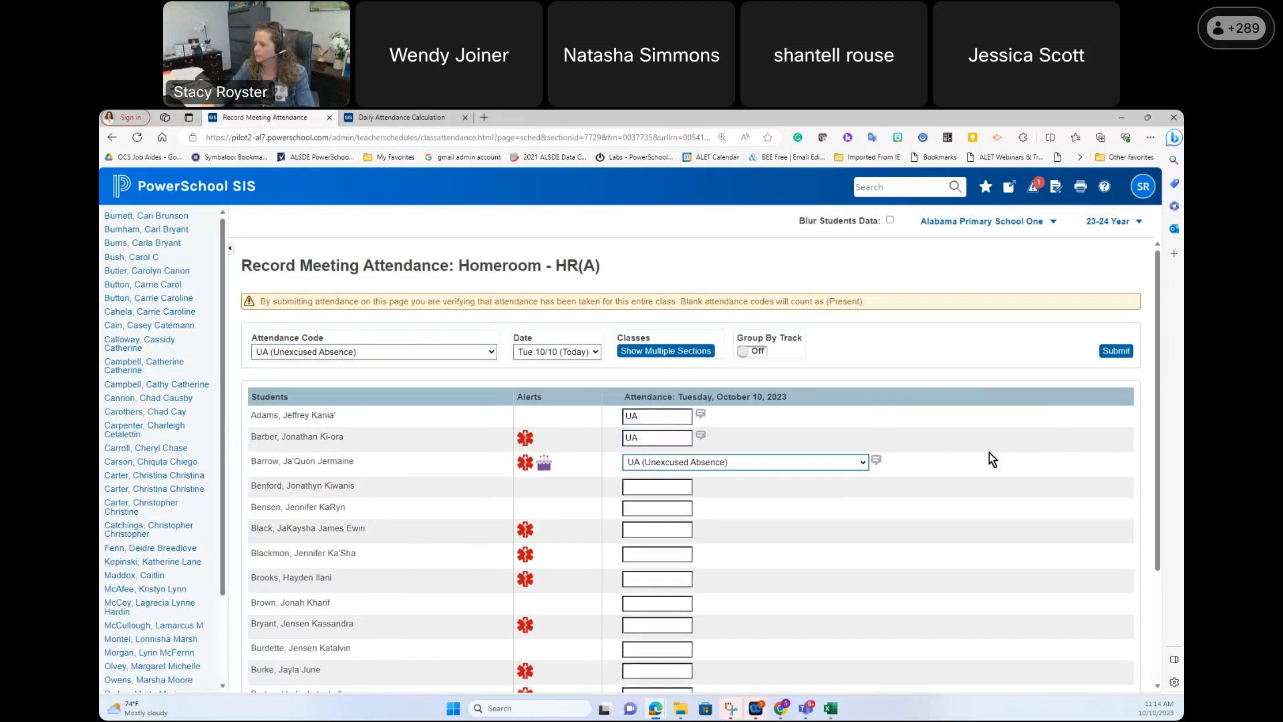
{"action": "left_click", "coordinate": [1110, 352]}
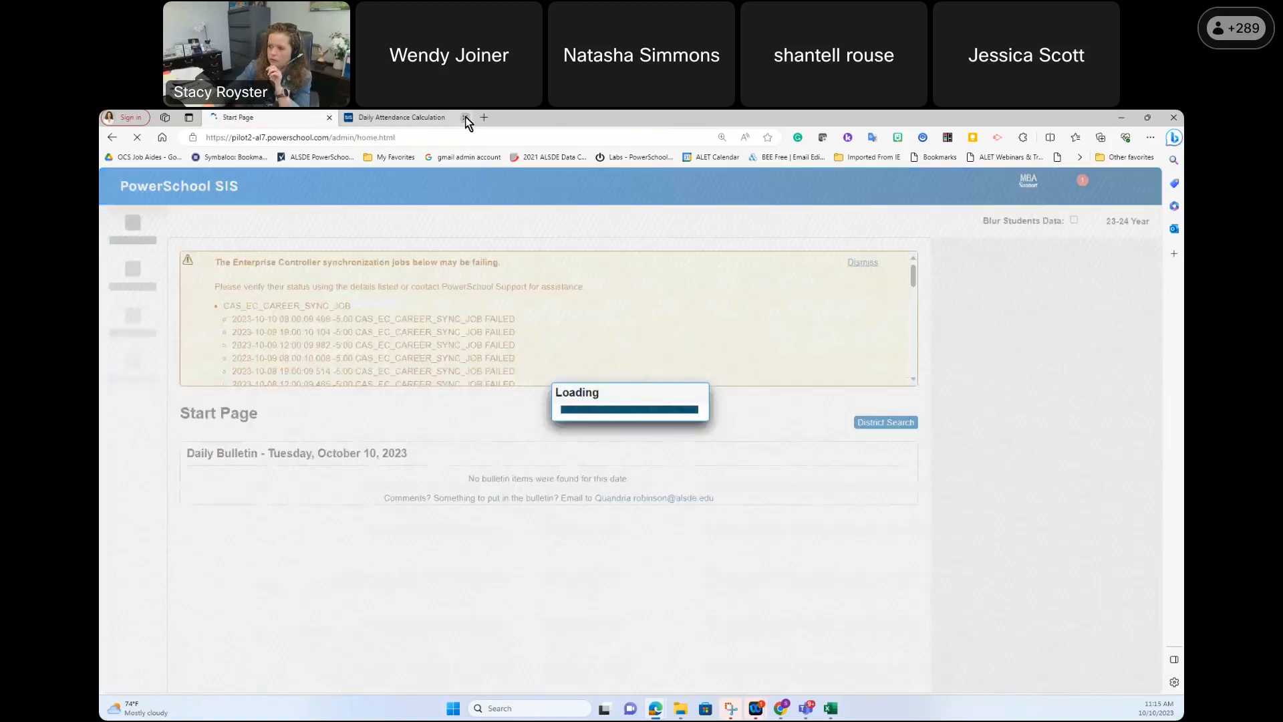
Step: Close the extra Daily Attendance Calculation page, reopen the school's meeting attendance list, and examine the first absent student's homeroom entry
{"action": "left_click", "coordinate": [466, 117]}
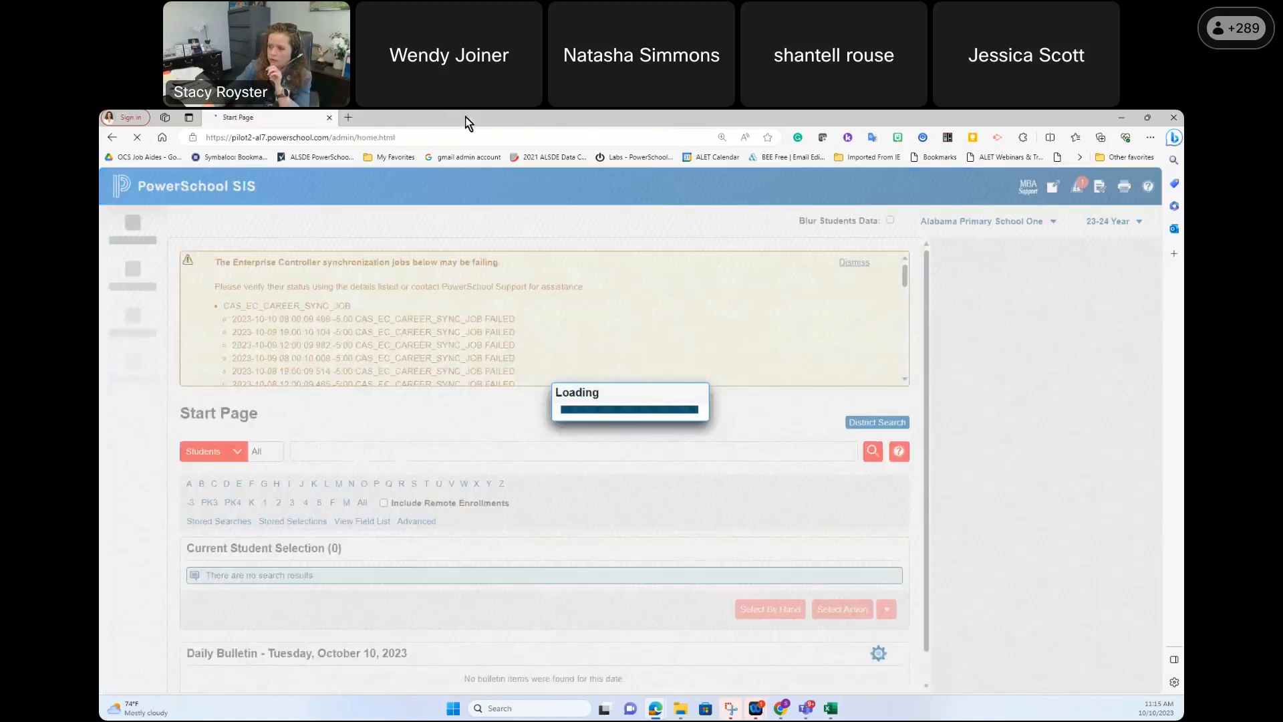
{"action": "mouse_move", "coordinate": [134, 278]}
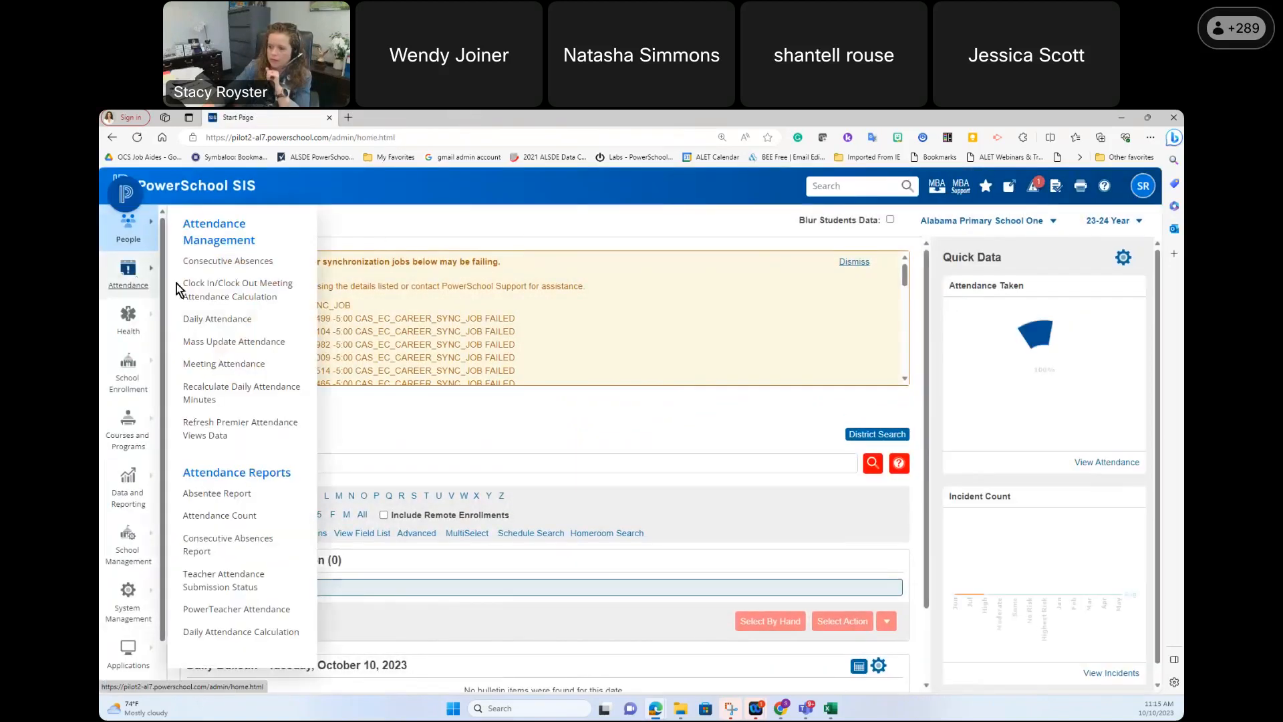
{"action": "left_click", "coordinate": [228, 364]}
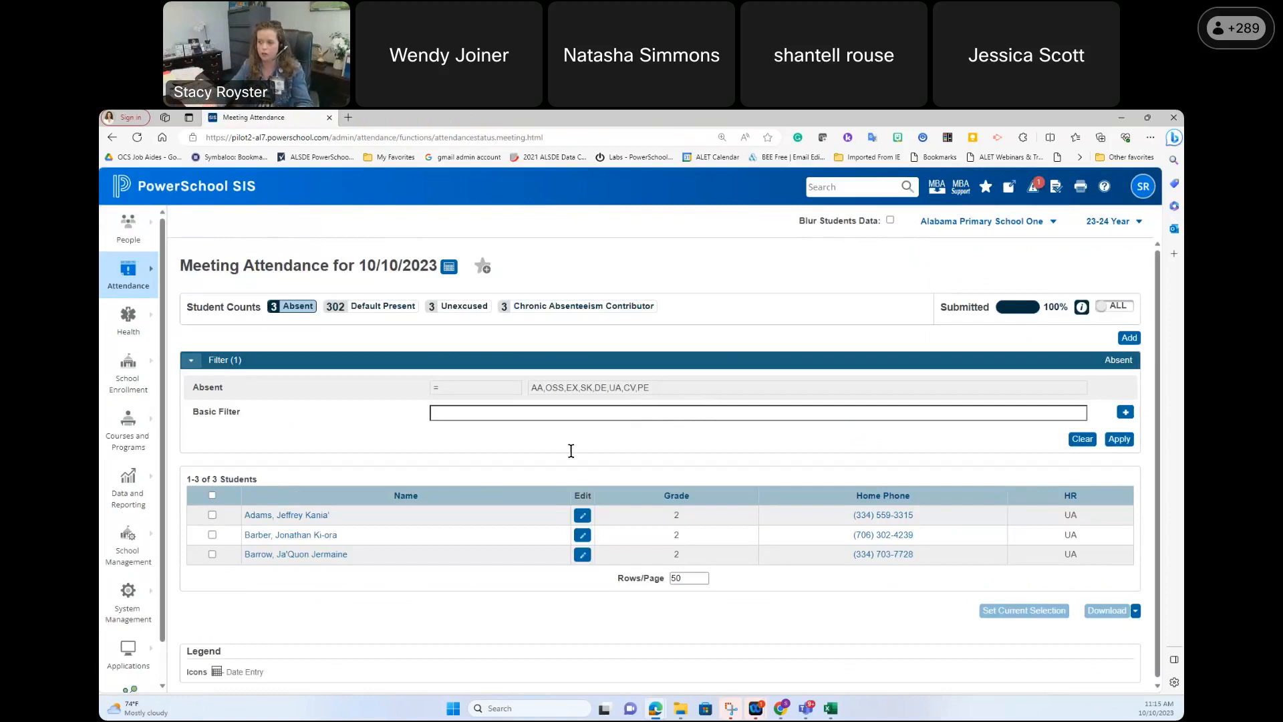
{"action": "left_click", "coordinate": [581, 521]}
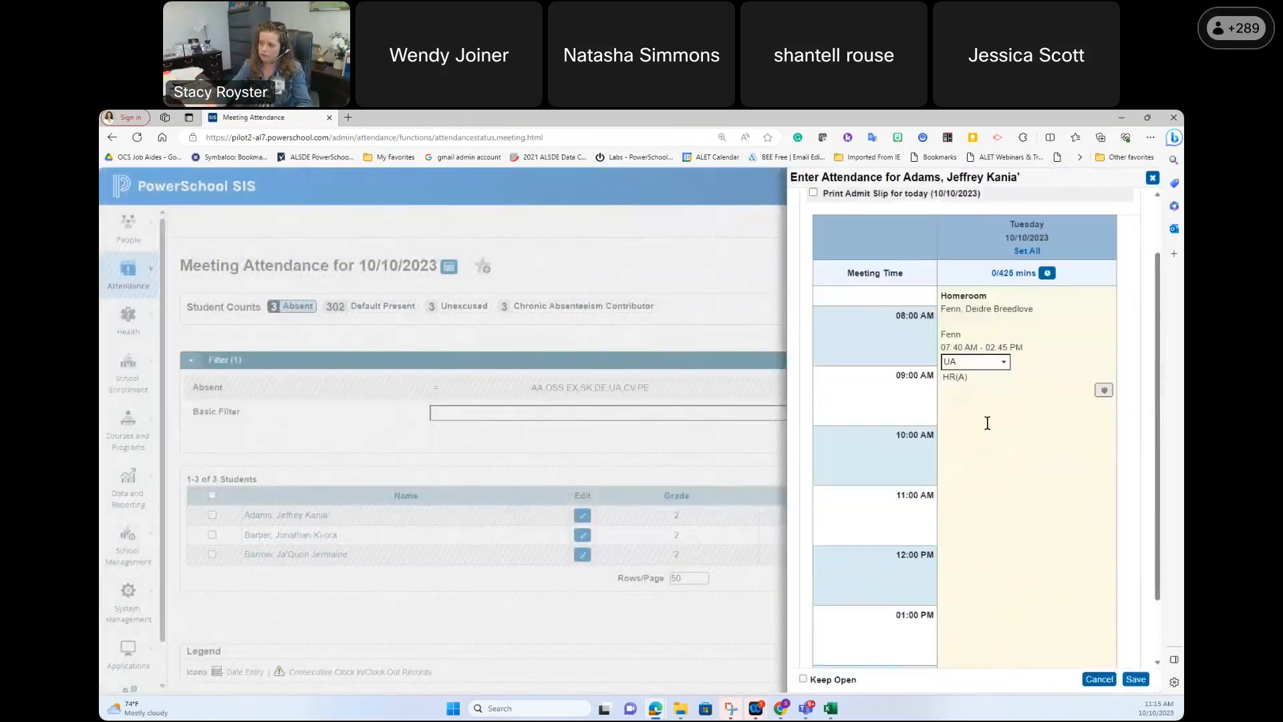
{"action": "scroll", "coordinate": [1004, 465], "scroll_direction": "up", "scroll_amount": 3}
{"action": "scroll", "coordinate": [1021, 475], "scroll_direction": "down", "scroll_amount": 2}
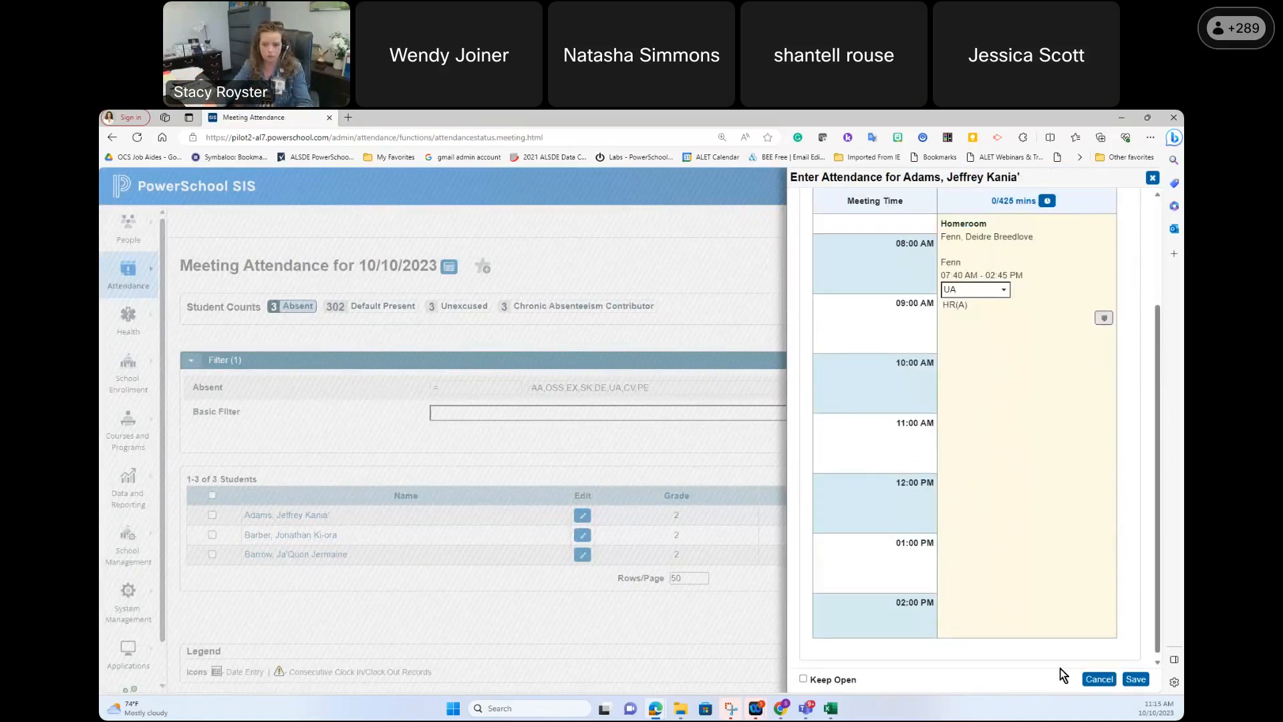
{"action": "scroll", "coordinate": [1060, 668], "scroll_direction": "up", "scroll_amount": 1}
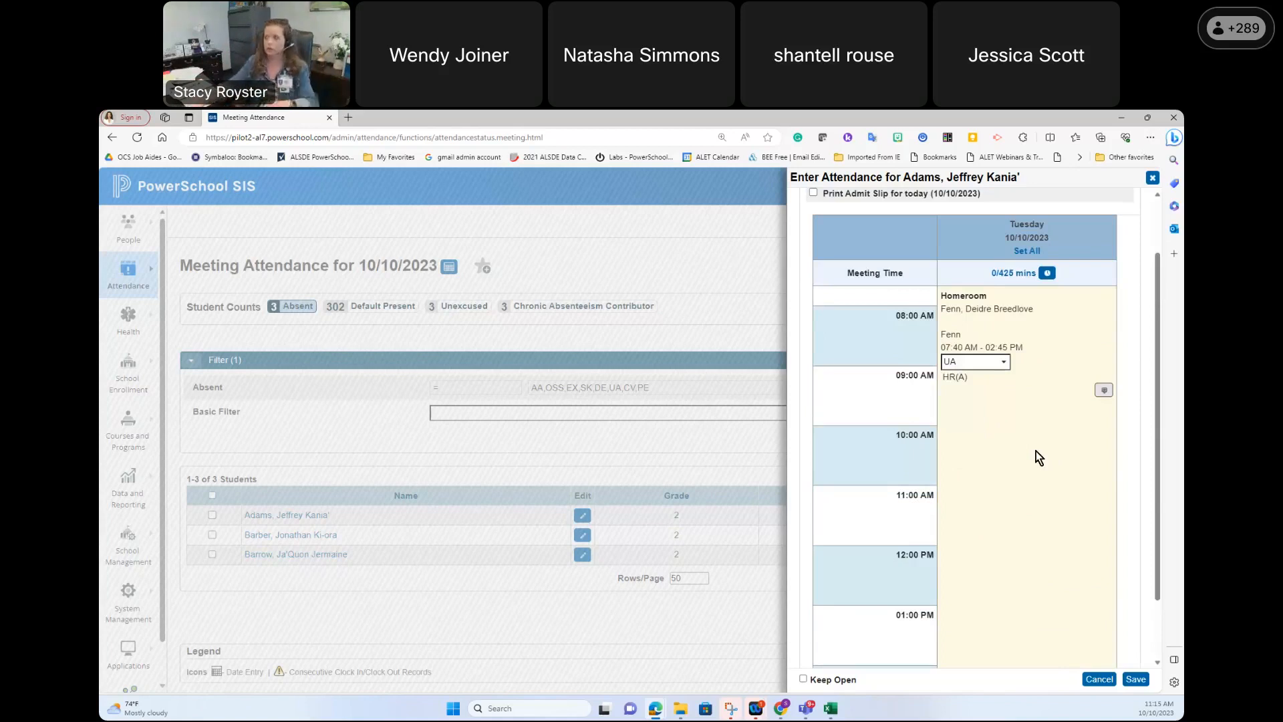
{"action": "left_click", "coordinate": [1152, 179]}
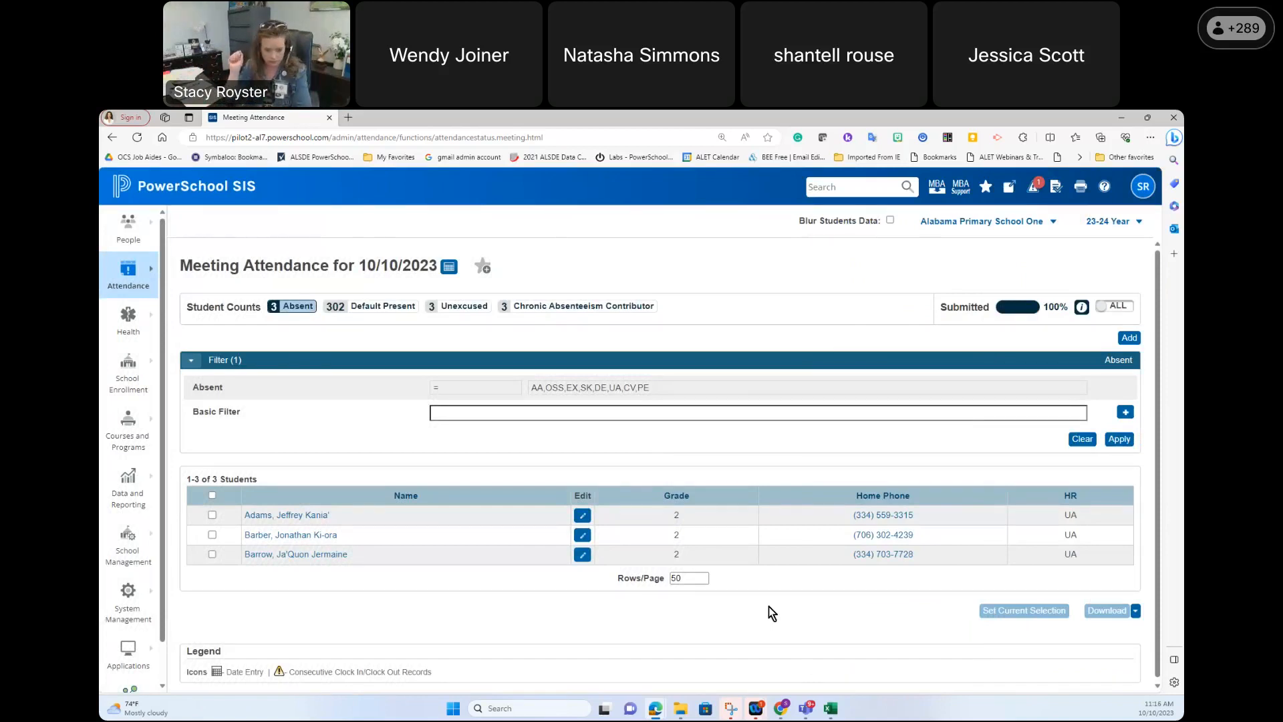
Step: Add a meeting time entry for the first absent student with Clock In at 08:30 AM
{"action": "left_click", "coordinate": [586, 515]}
{"action": "left_click", "coordinate": [1048, 346]}
{"action": "left_click", "coordinate": [529, 411]}
{"action": "left_click", "coordinate": [531, 439]}
{"action": "left_click", "coordinate": [616, 411]}
{"action": "type", "text": "0830"}
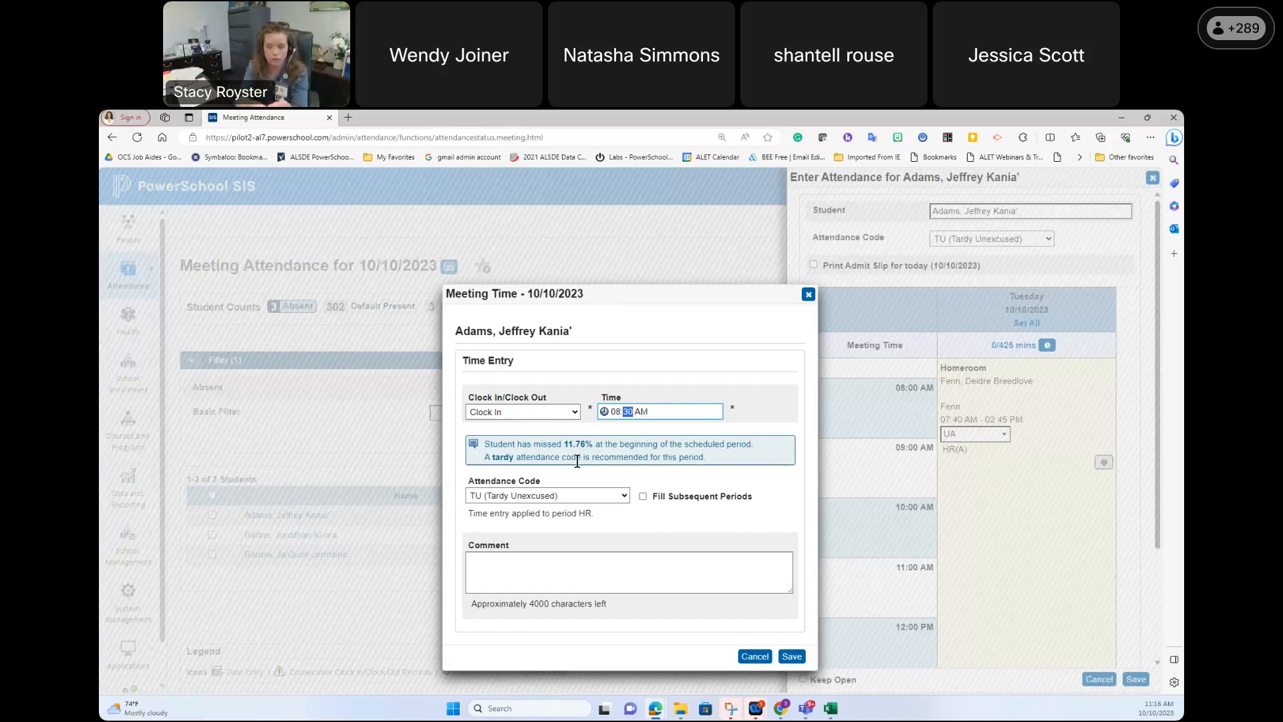
Step: Set the clock-in entry's attendance code to TE (Tardy Excused) and enter the comment "Dr appt"
{"action": "left_click", "coordinate": [586, 496]}
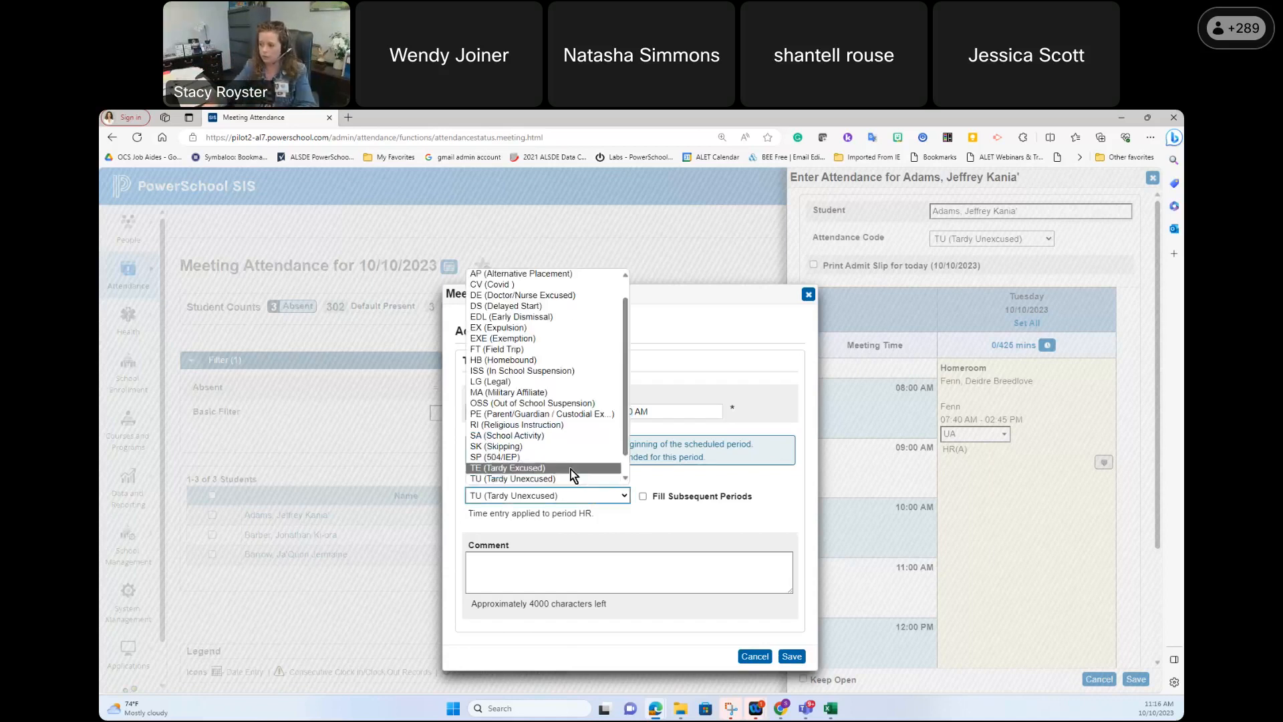
{"action": "left_click", "coordinate": [571, 469]}
{"action": "left_click", "coordinate": [586, 569]}
{"action": "type", "text": "D"}
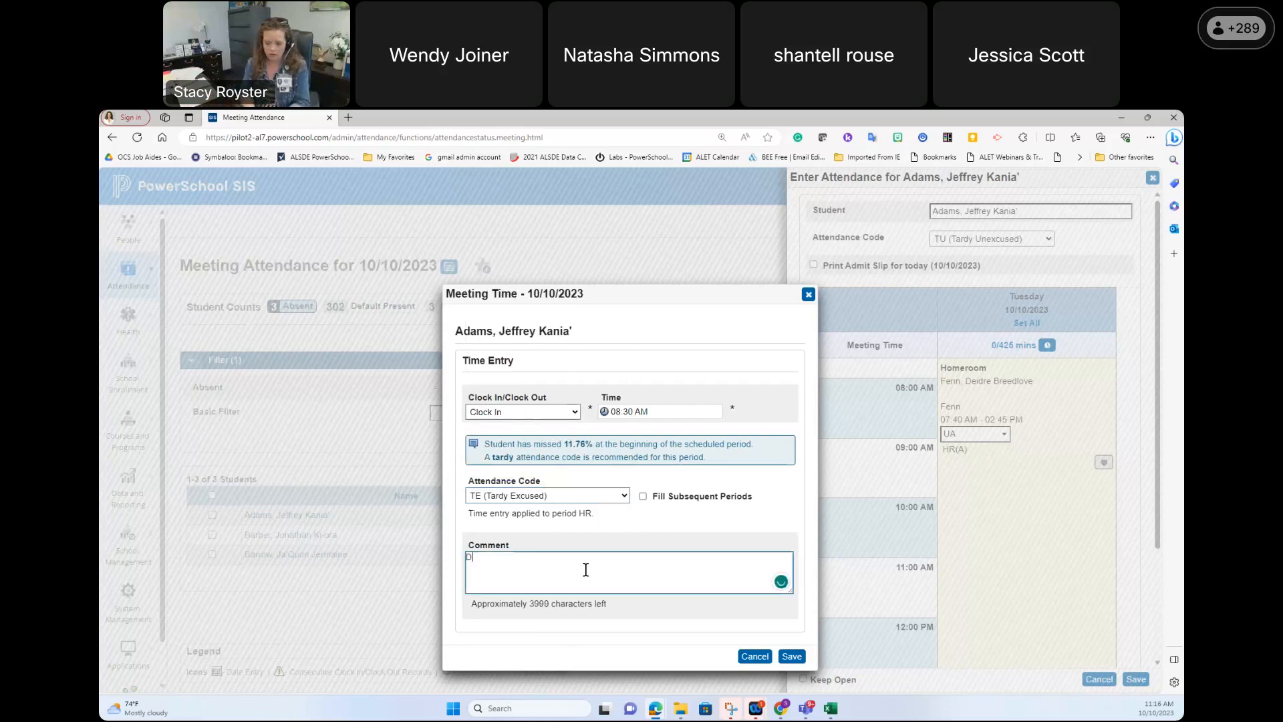
{"action": "type", "text": "o atp"}
{"action": "key", "text": "BackSpace"}
{"action": "key", "text": "BackSpace"}
{"action": "key", "text": "BackSpace"}
{"action": "type", "text": "ppt"}
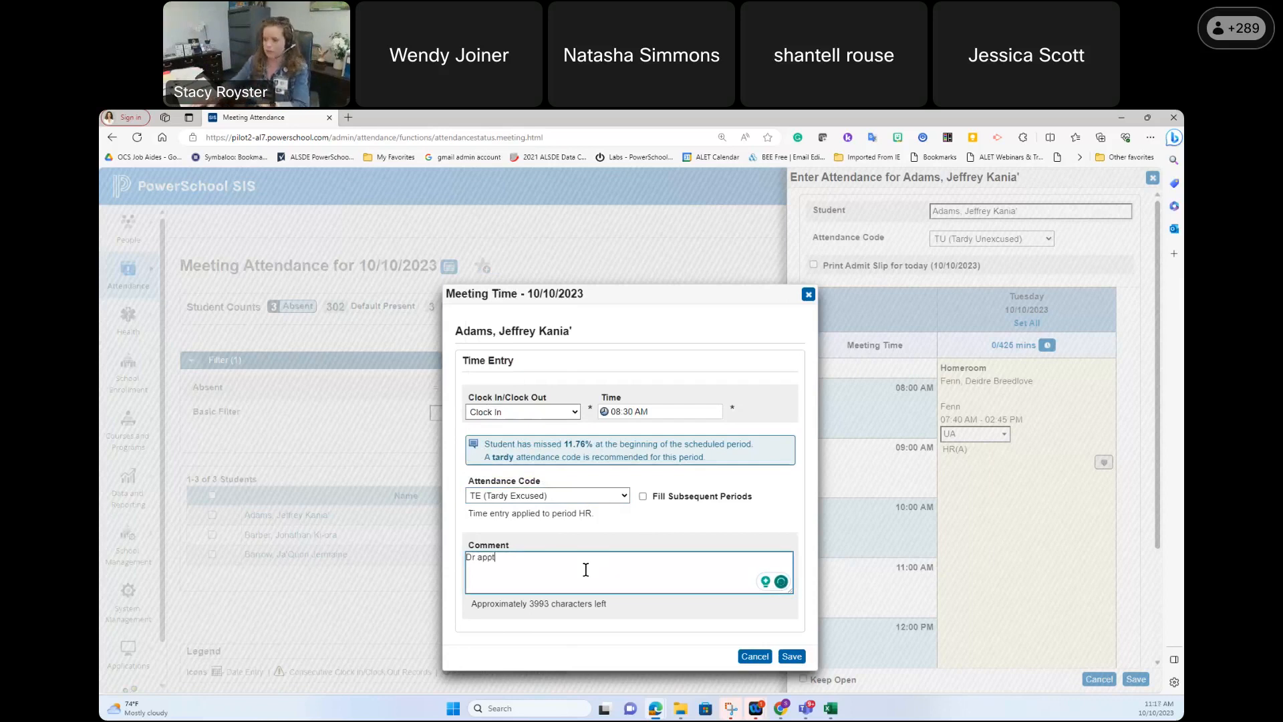
Step: Save the clock-in time entry and the student's attendance, and filter the meeting attendance list to tardy students
{"action": "left_click", "coordinate": [792, 656]}
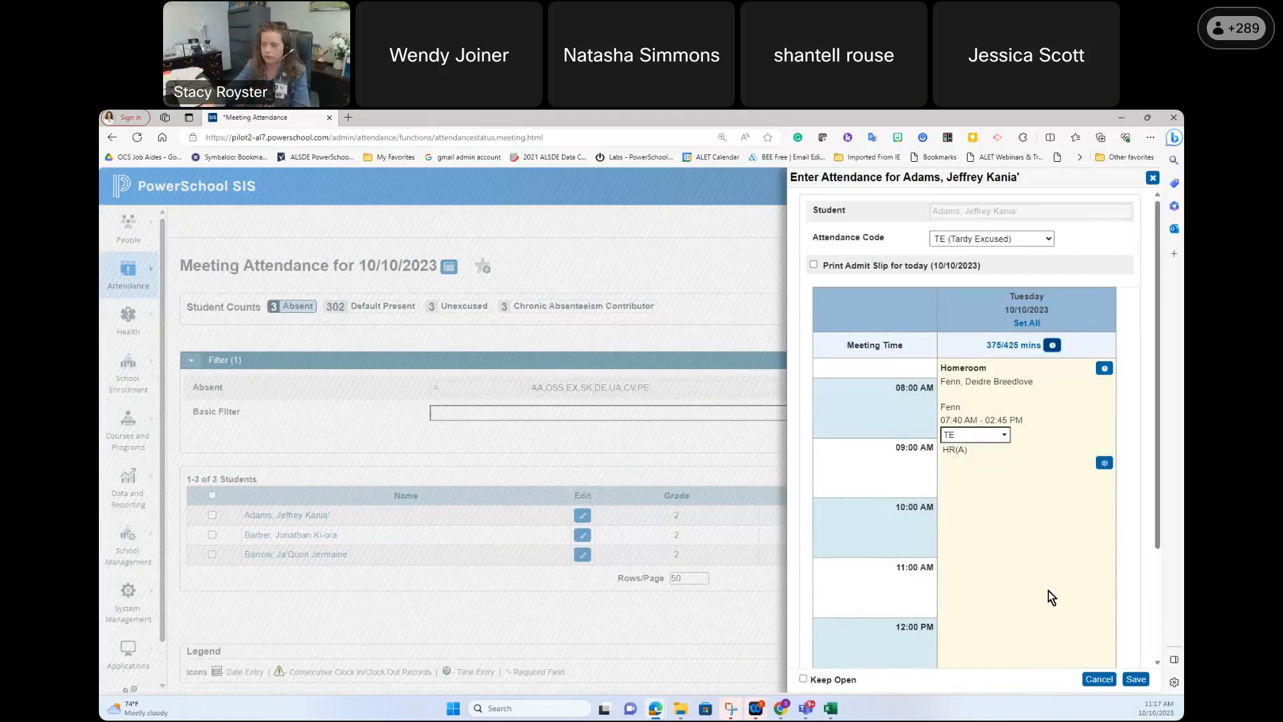
{"action": "left_click", "coordinate": [1145, 679]}
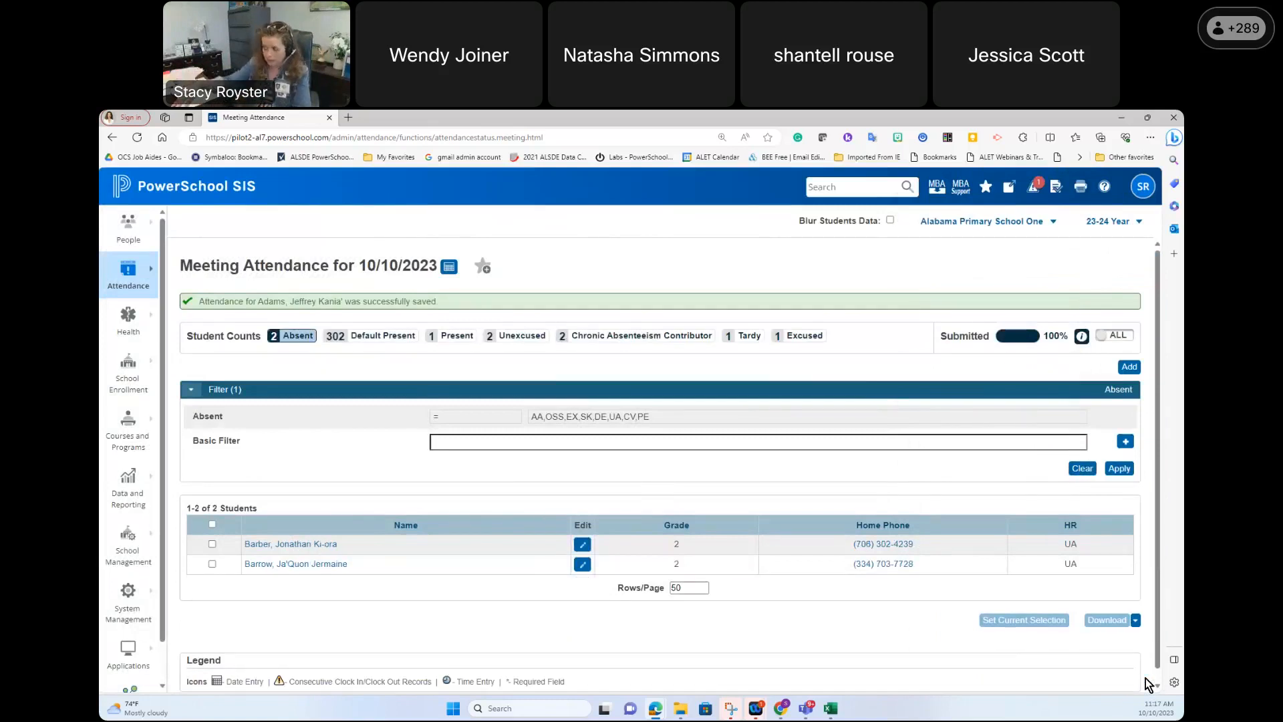
{"action": "left_click", "coordinate": [749, 335]}
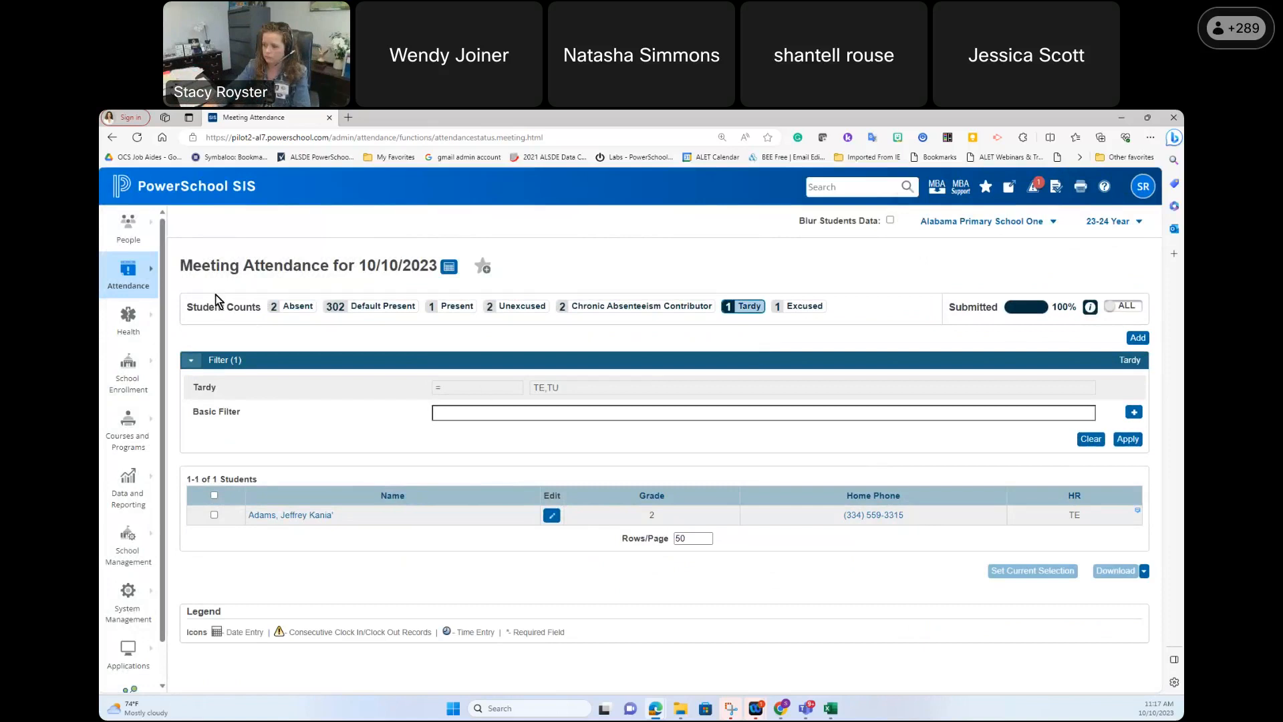
Step: Open the school's Daily Attendance list for 10/10/2023 and check the absent students' daily attendance codes
{"action": "left_click", "coordinate": [125, 281]}
{"action": "mouse_move", "coordinate": [131, 284]}
{"action": "left_click", "coordinate": [224, 318]}
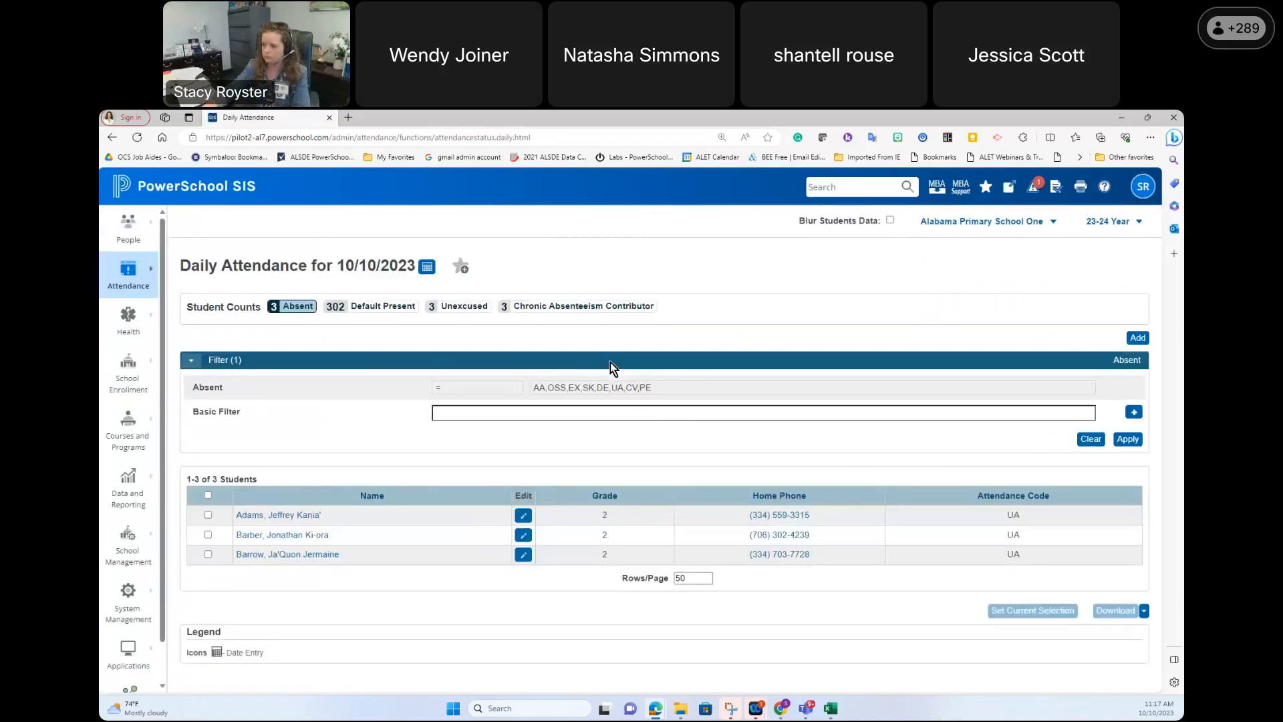
{"action": "left_click", "coordinate": [127, 277]}
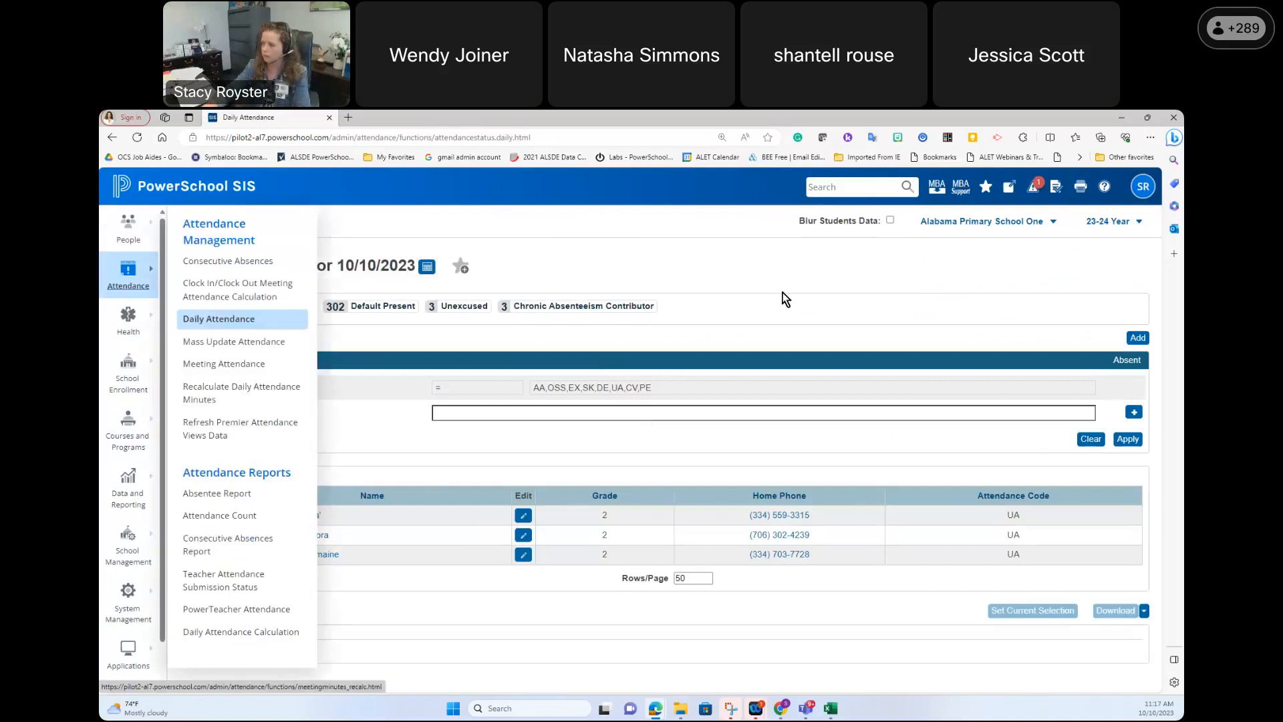
{"action": "left_click", "coordinate": [785, 298]}
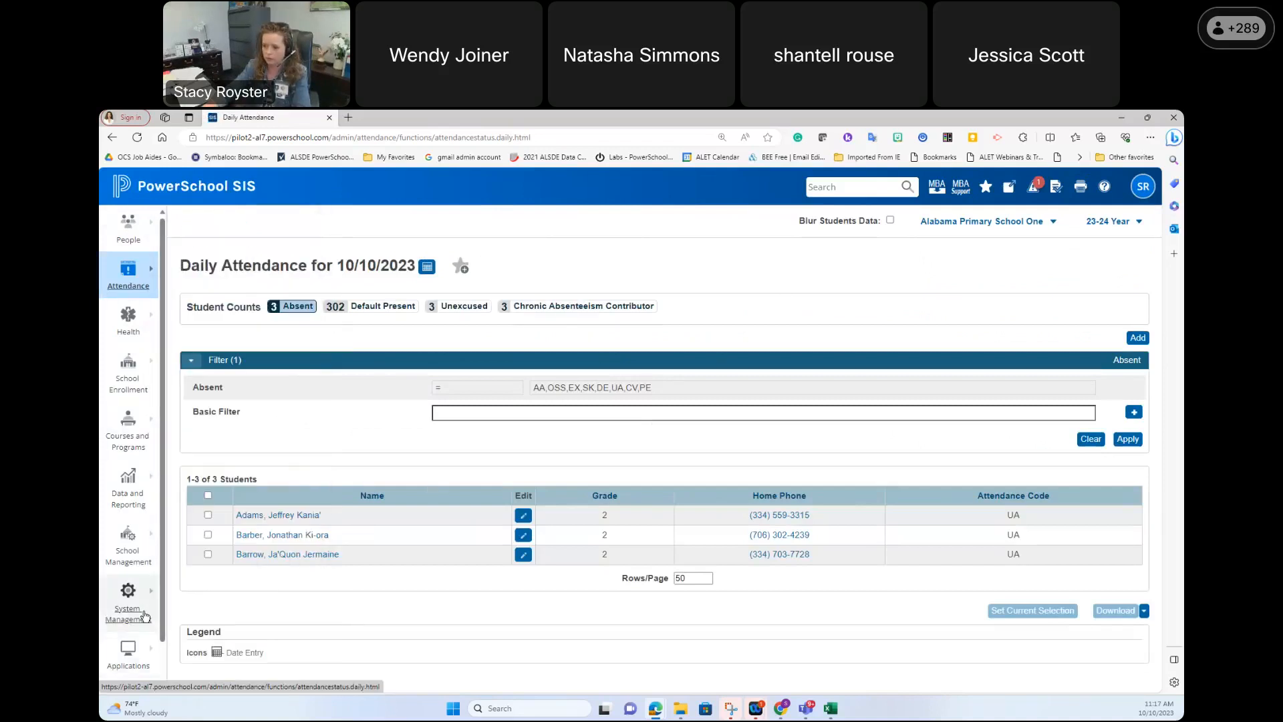
Step: Open the HR period item of the Regular bell schedule and submit it
{"action": "left_click", "coordinate": [140, 542]}
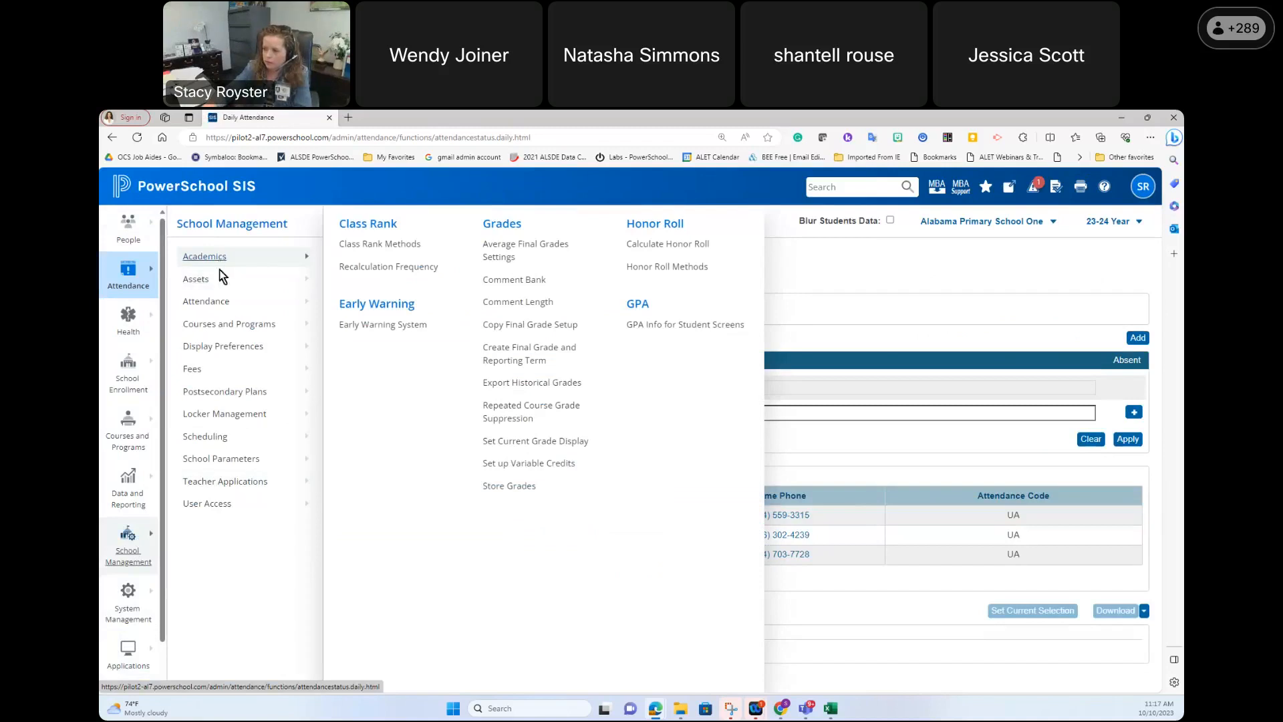
{"action": "left_click", "coordinate": [298, 435]}
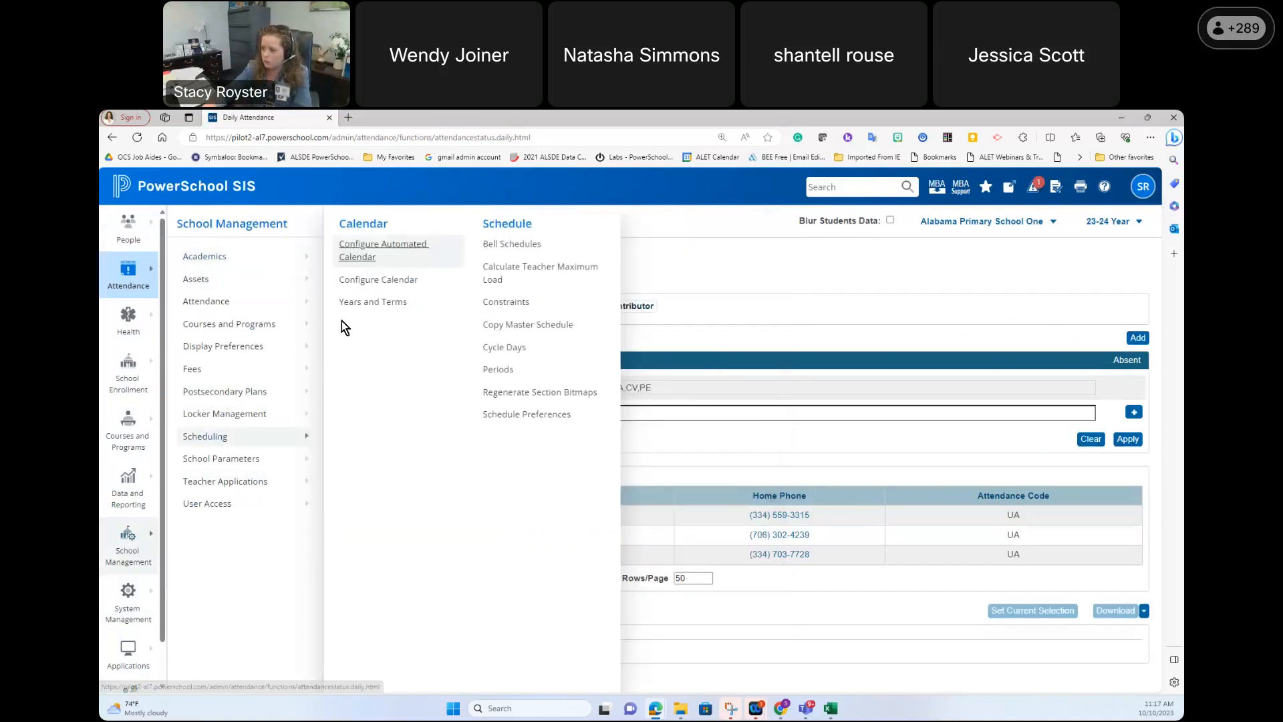
{"action": "left_click", "coordinate": [497, 247]}
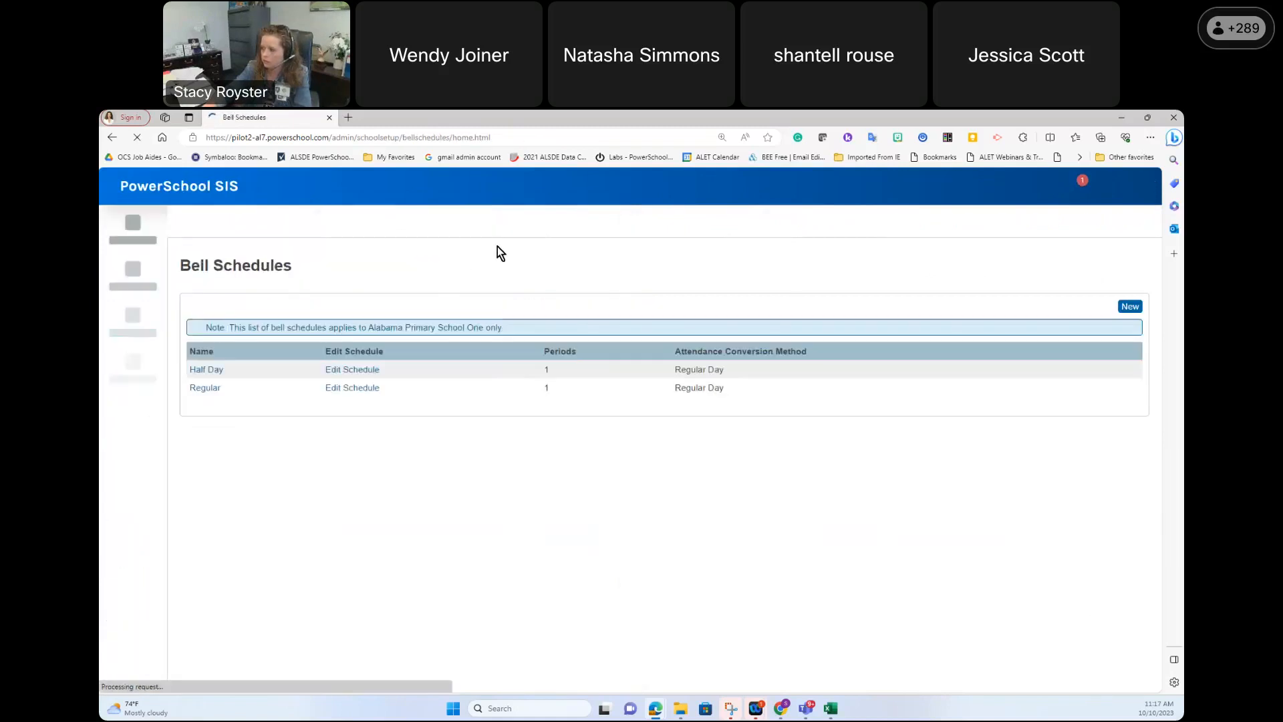
{"action": "left_click", "coordinate": [347, 387]}
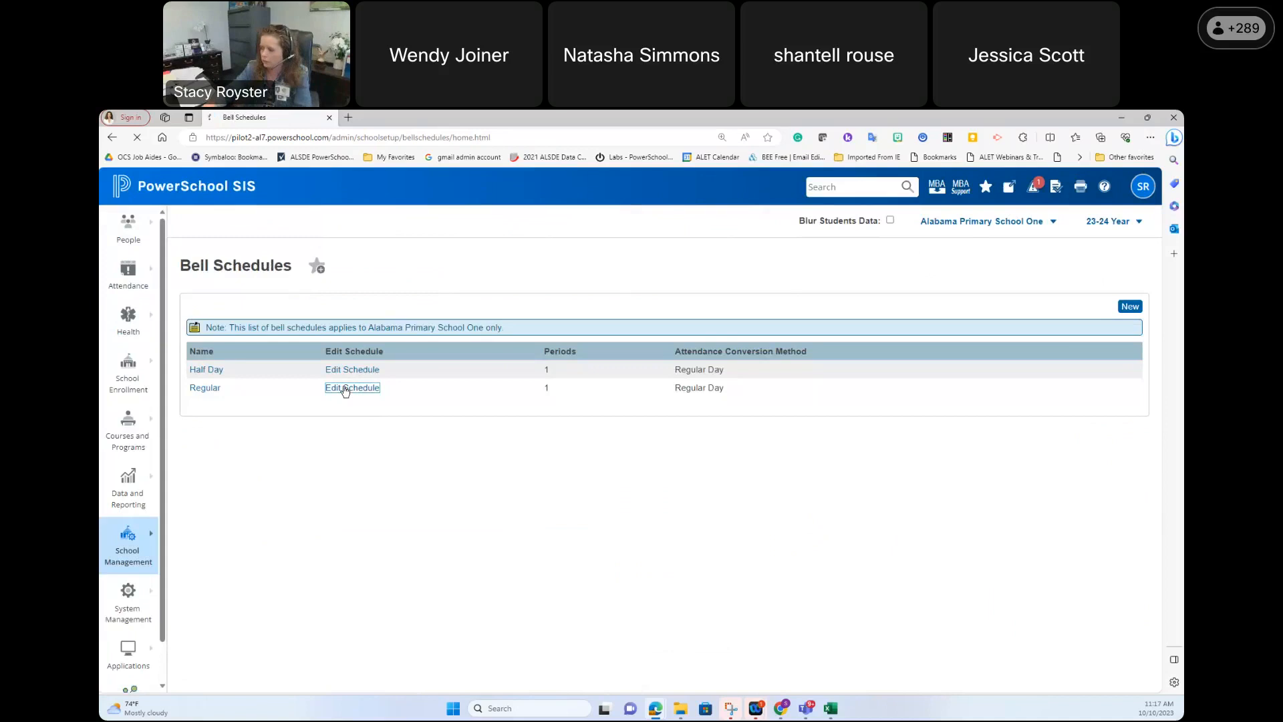
{"action": "left_click", "coordinate": [196, 346]}
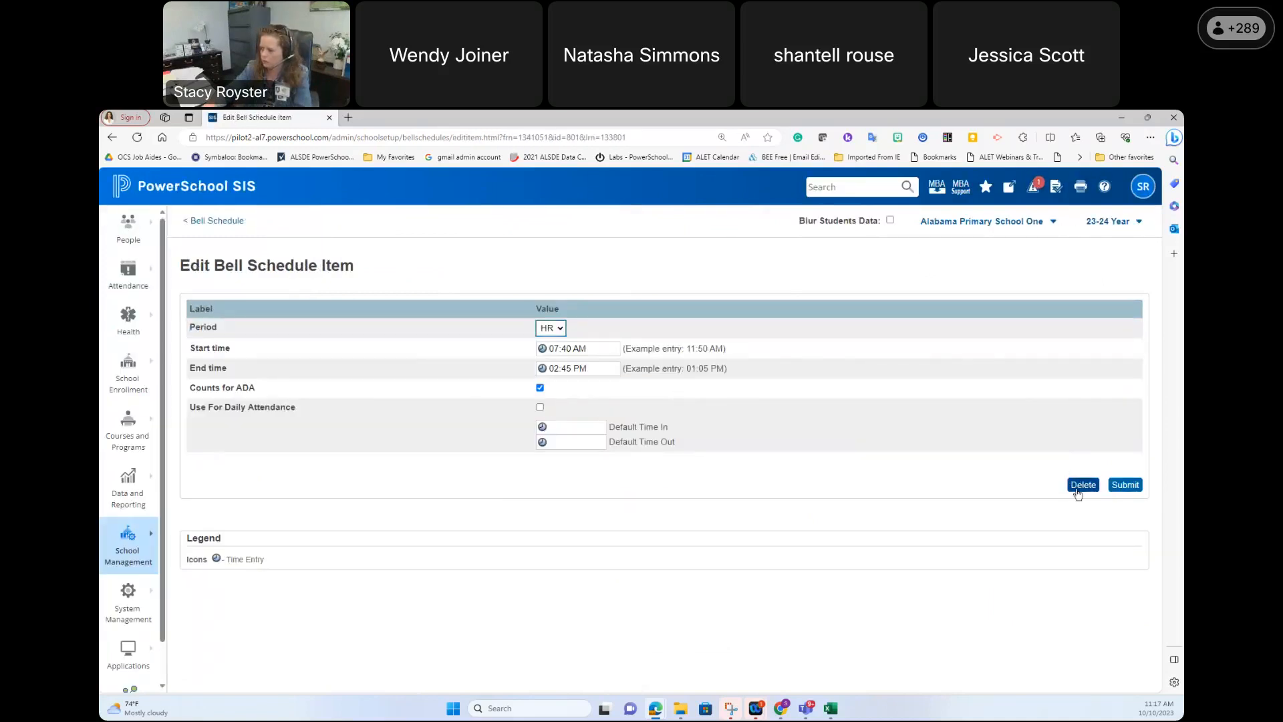
{"action": "left_click", "coordinate": [1117, 487]}
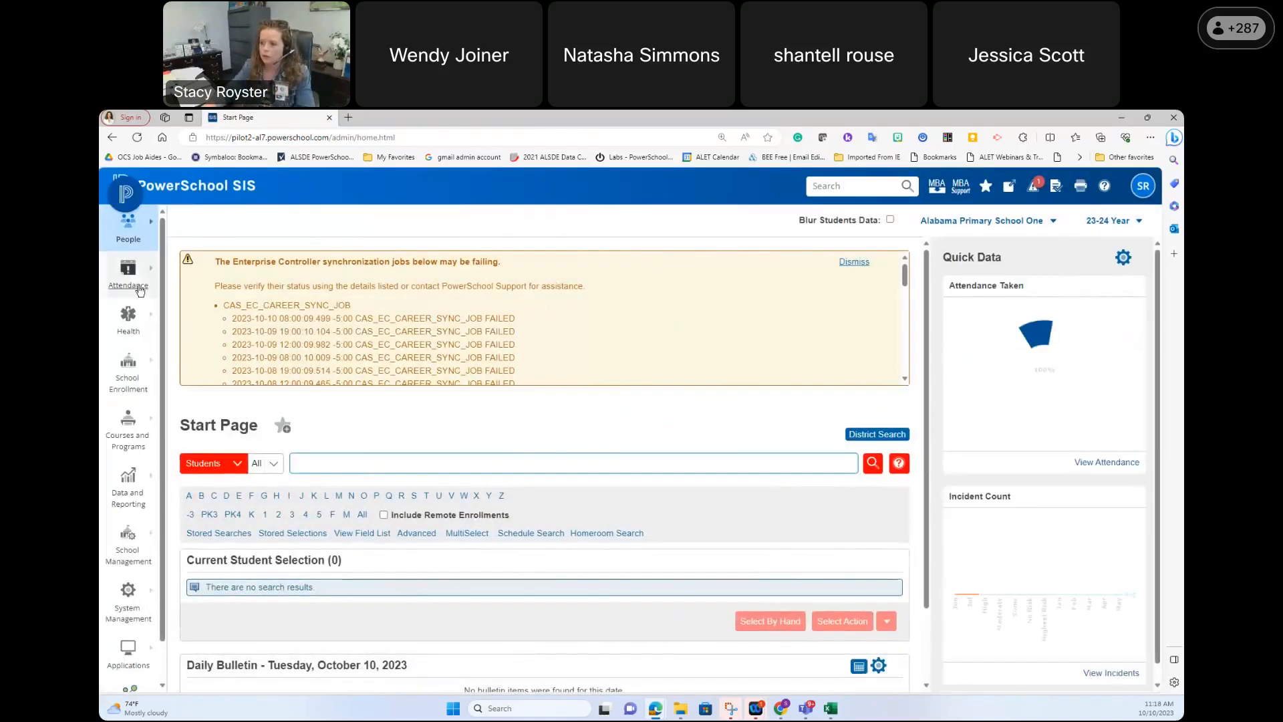
{"action": "mouse_move", "coordinate": [142, 292]}
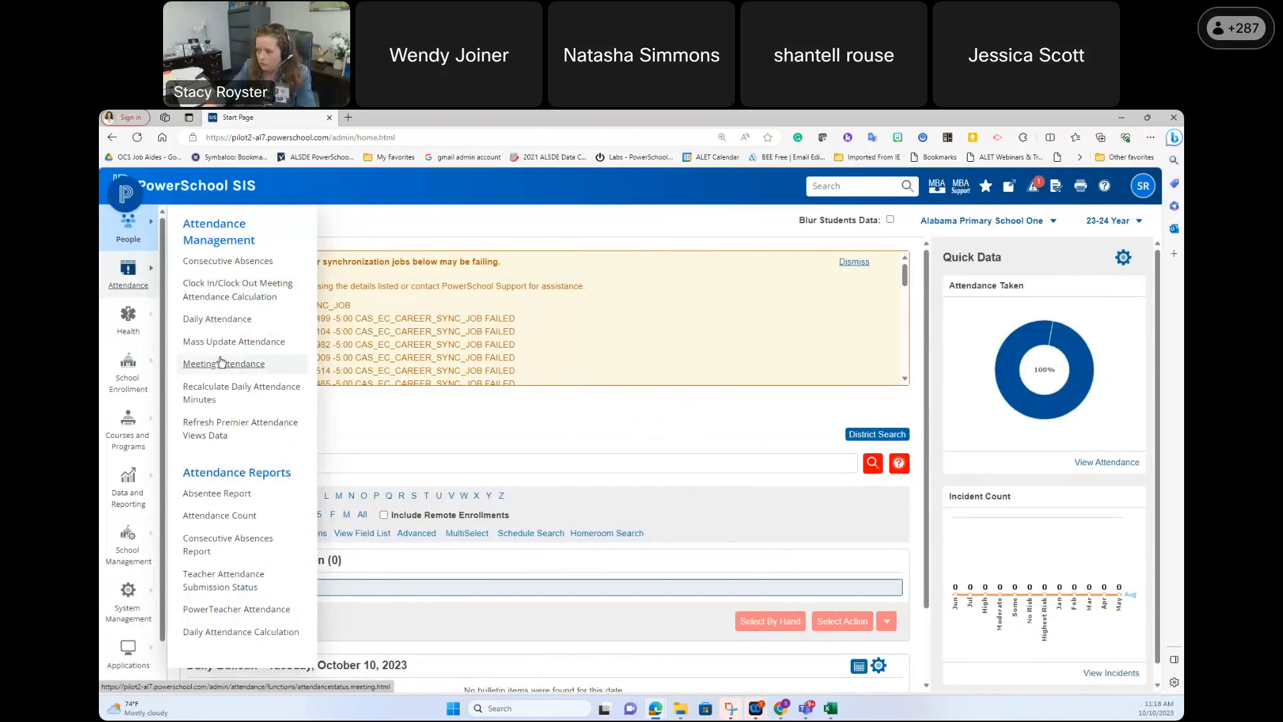
{"action": "left_click", "coordinate": [231, 631]}
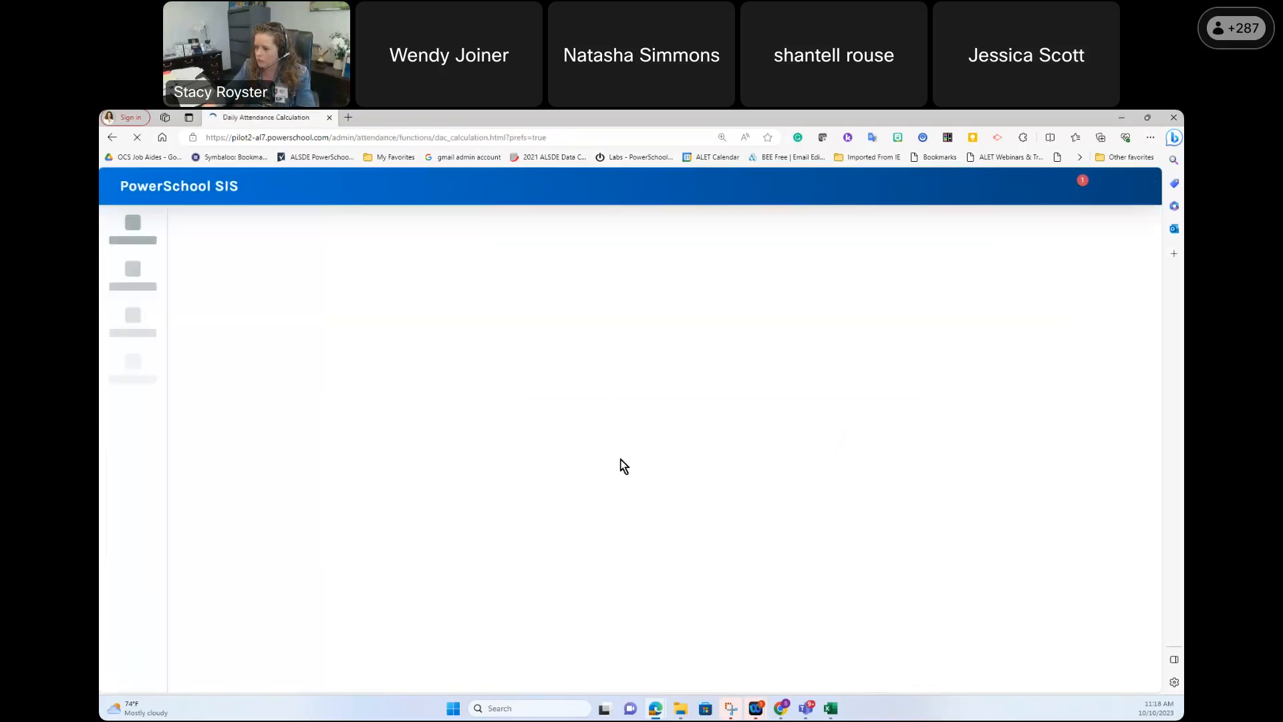
{"action": "left_click", "coordinate": [238, 193]}
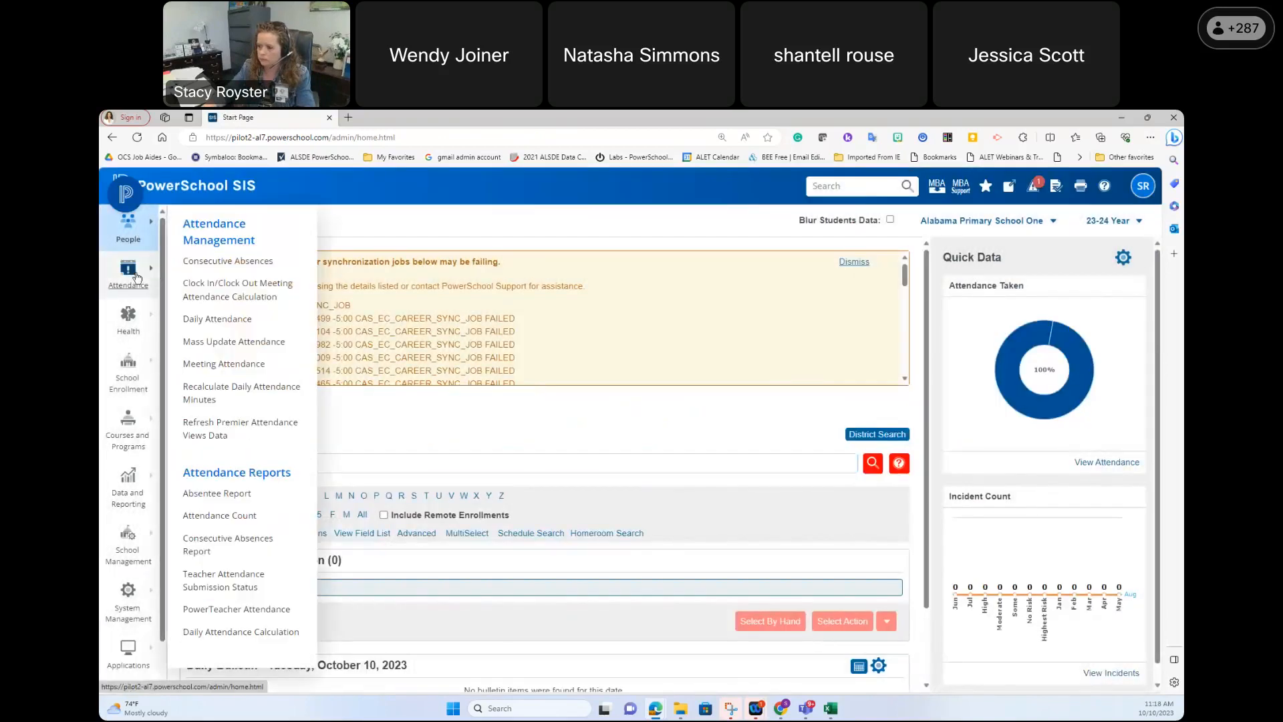
Step: In Meeting Attendance, change the tardy student's homeroom code to TU, save it and submit the daily attendance code calculation
{"action": "left_click", "coordinate": [221, 363]}
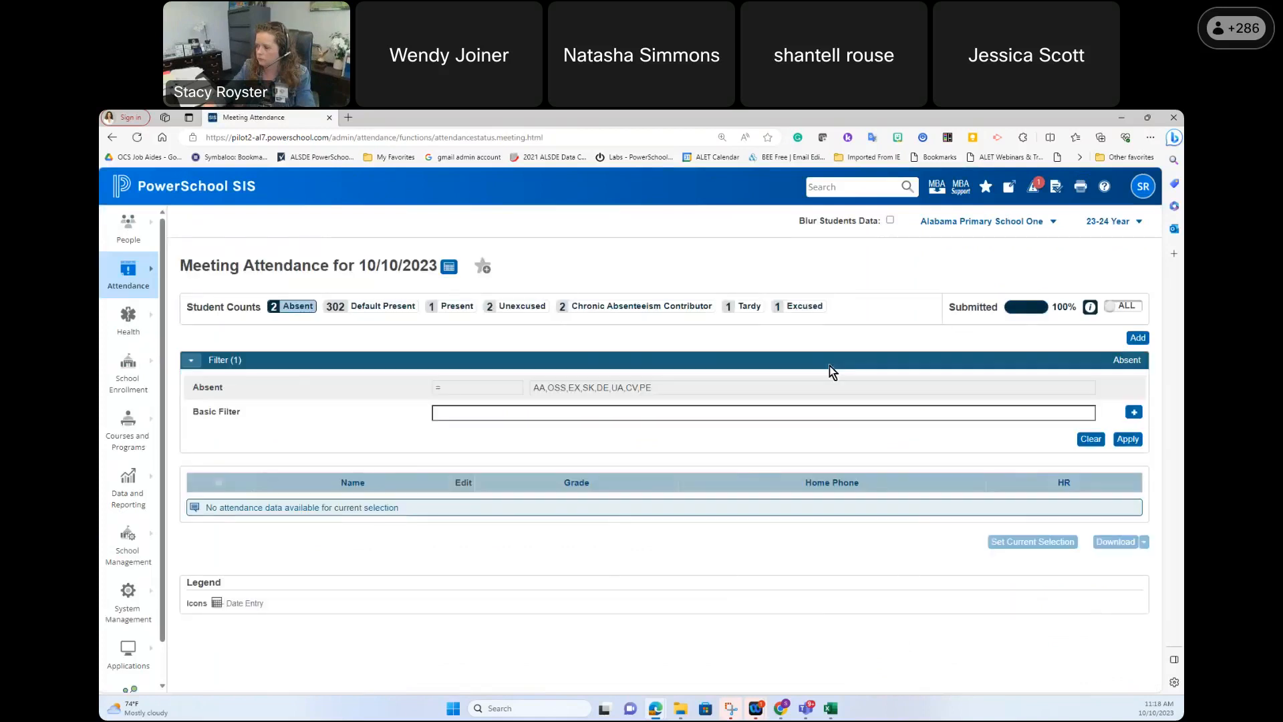
{"action": "left_click", "coordinate": [743, 306]}
{"action": "left_click", "coordinate": [558, 515]}
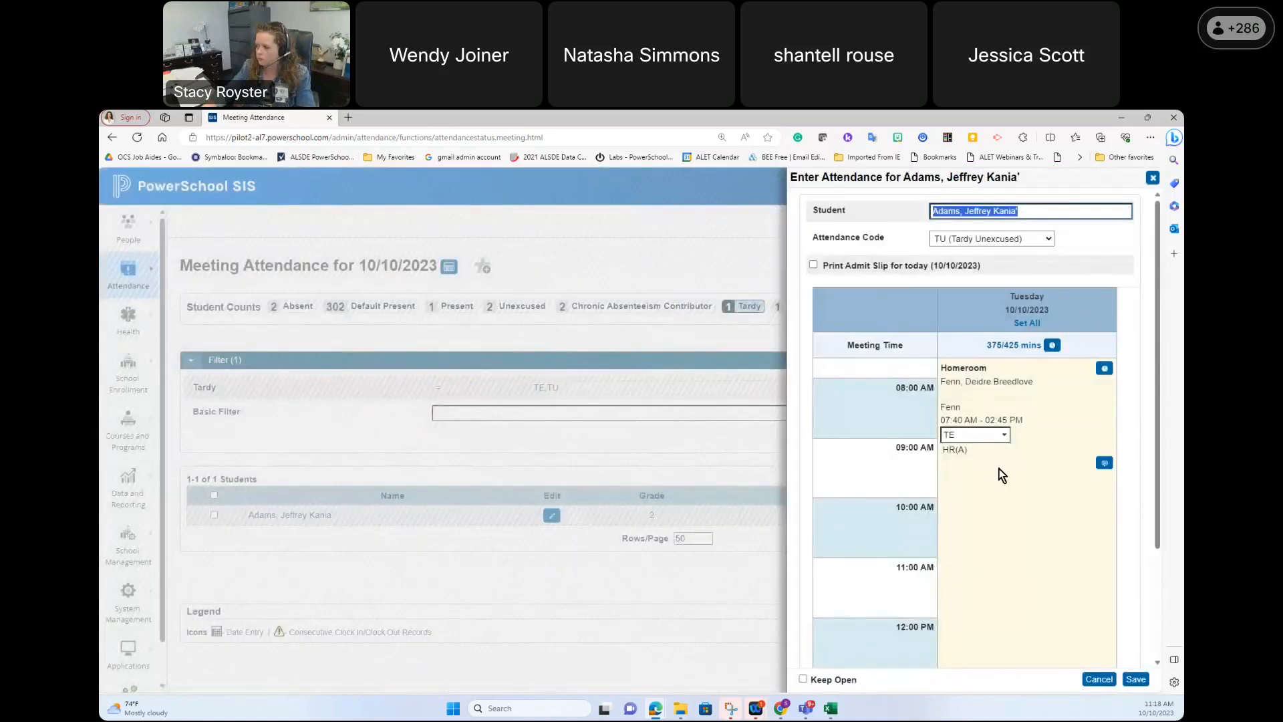
{"action": "left_click", "coordinate": [999, 436]}
{"action": "left_click", "coordinate": [1145, 678]}
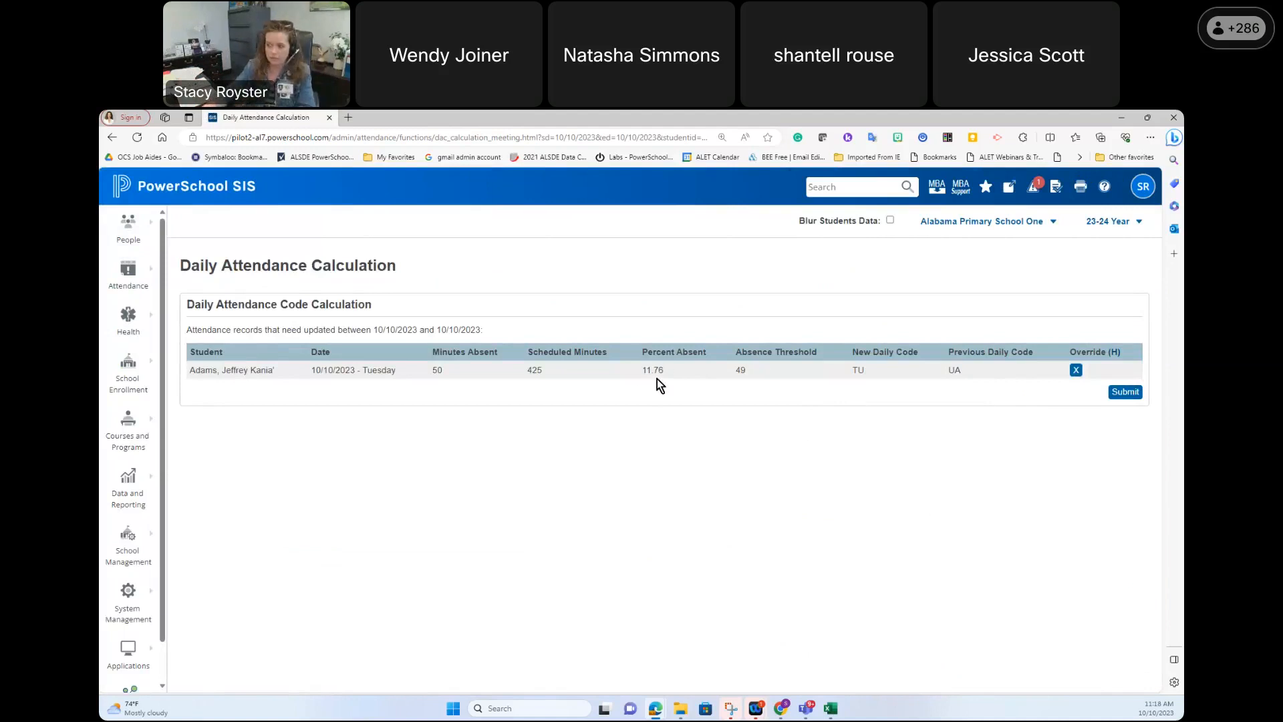
{"action": "left_click", "coordinate": [1125, 391]}
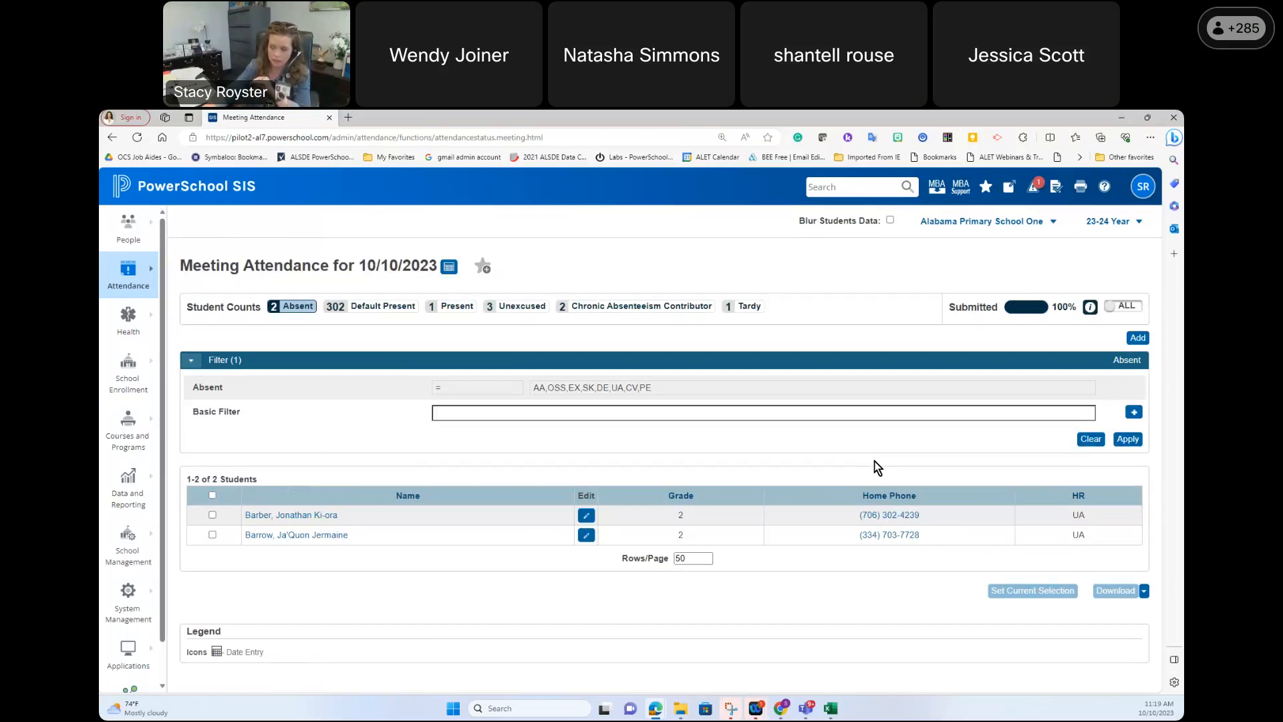
Step: Enter a Clock In meeting time of 08:19 AM for the first student on the absent list
{"action": "left_click", "coordinate": [586, 516]}
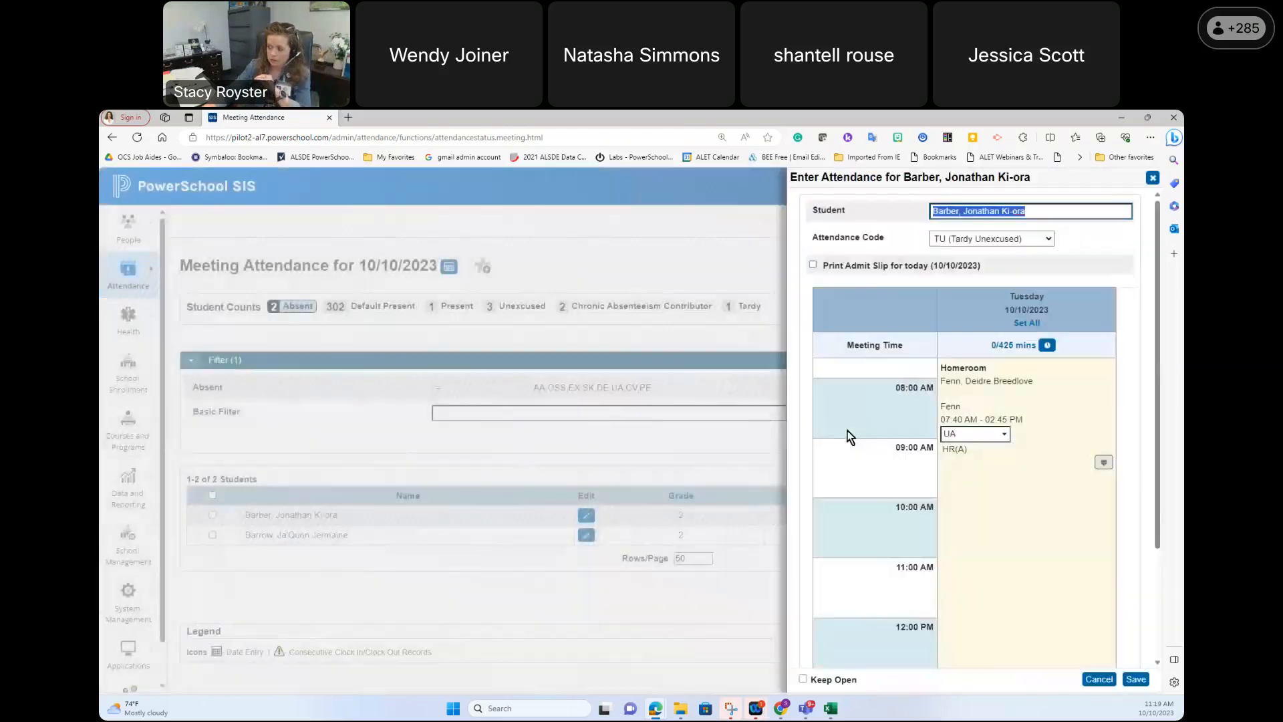
{"action": "left_click", "coordinate": [1048, 346]}
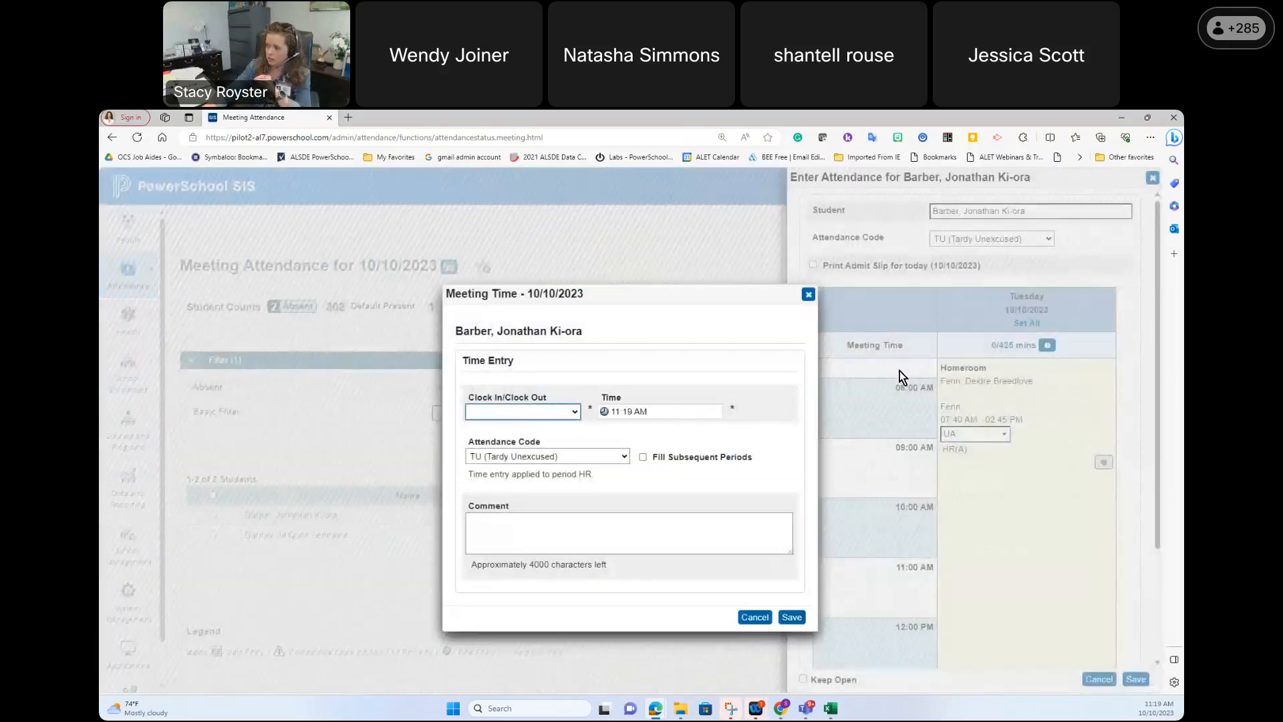
{"action": "left_click", "coordinate": [527, 412]}
{"action": "left_click", "coordinate": [515, 438]}
{"action": "left_click", "coordinate": [618, 413]}
{"action": "type", "text": "8"}
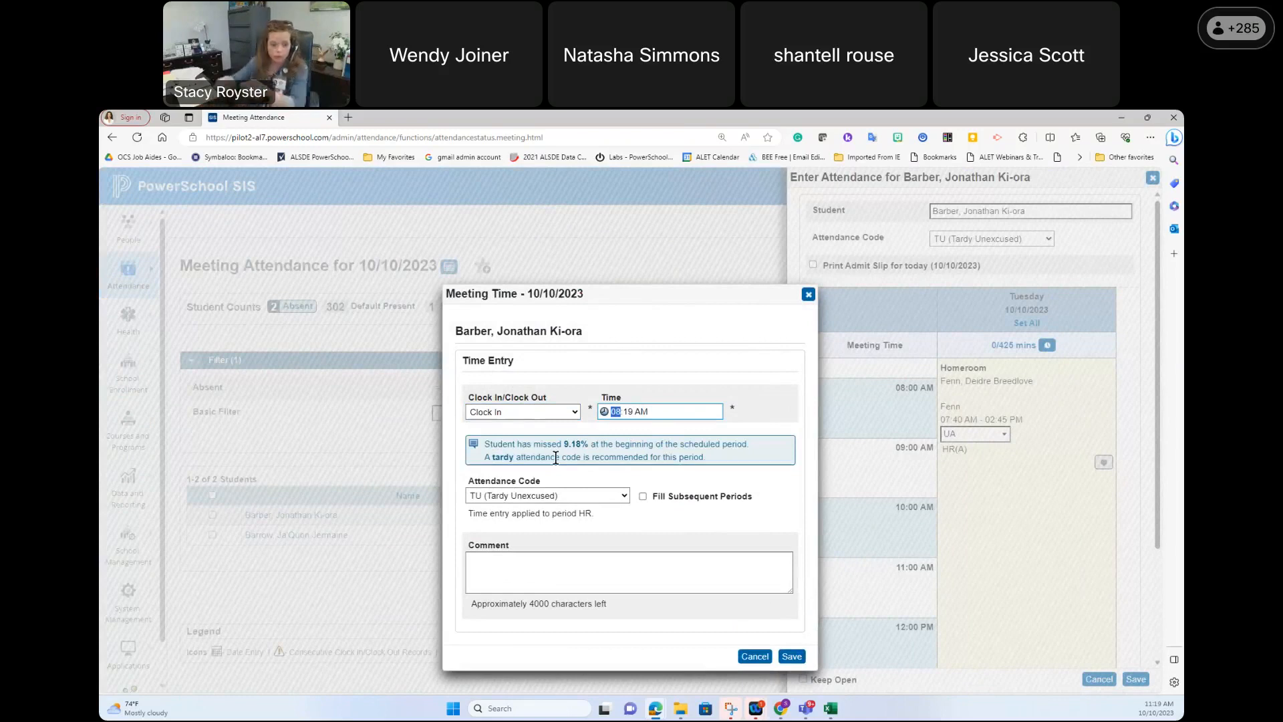
Step: Give the time entry the DE (Doctor/Nurse Excused) code, save the attendance and submit the daily code calculation
{"action": "left_click", "coordinate": [591, 495]}
{"action": "scroll", "coordinate": [584, 401], "scroll_direction": "up", "scroll_amount": 1}
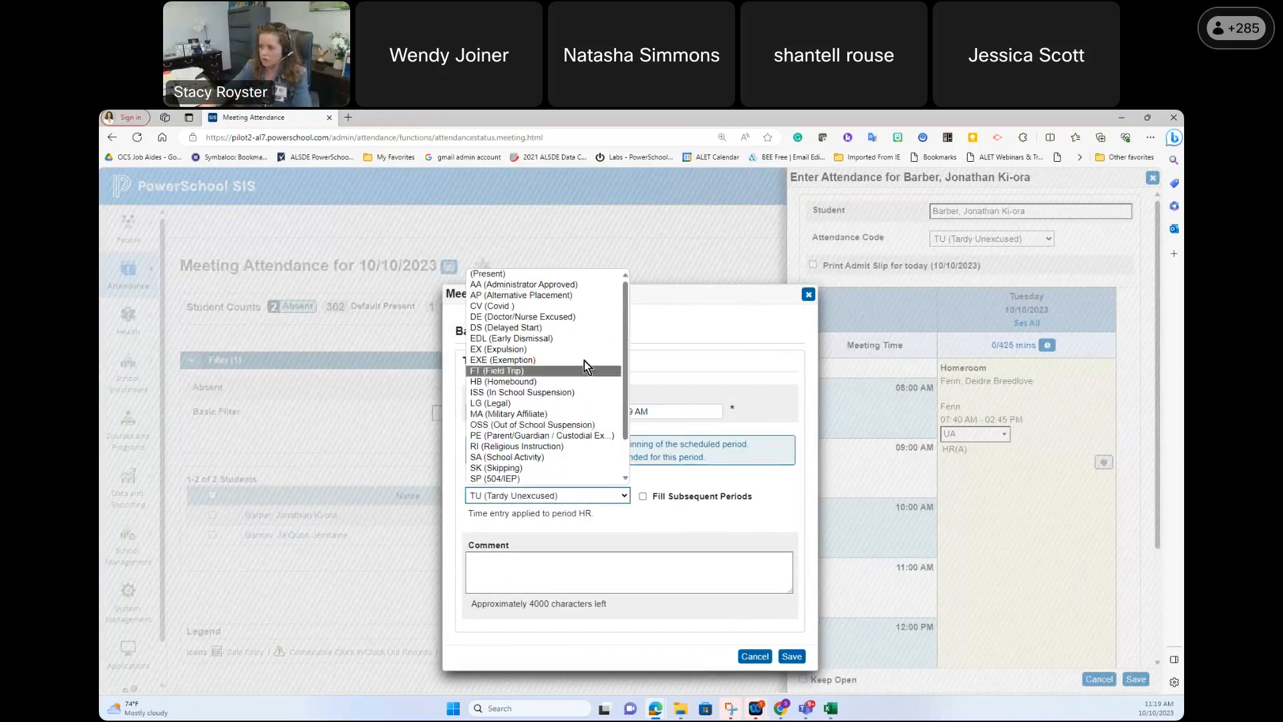
{"action": "left_click", "coordinate": [588, 318]}
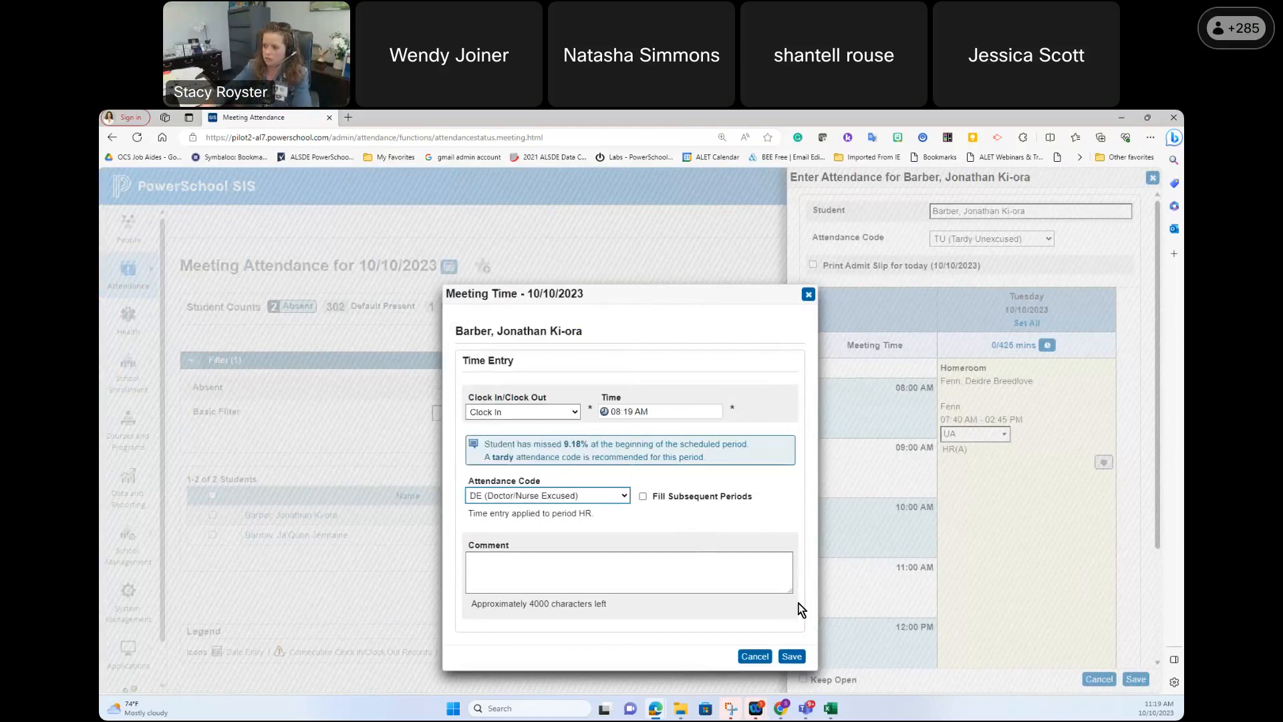
{"action": "left_click", "coordinate": [799, 661]}
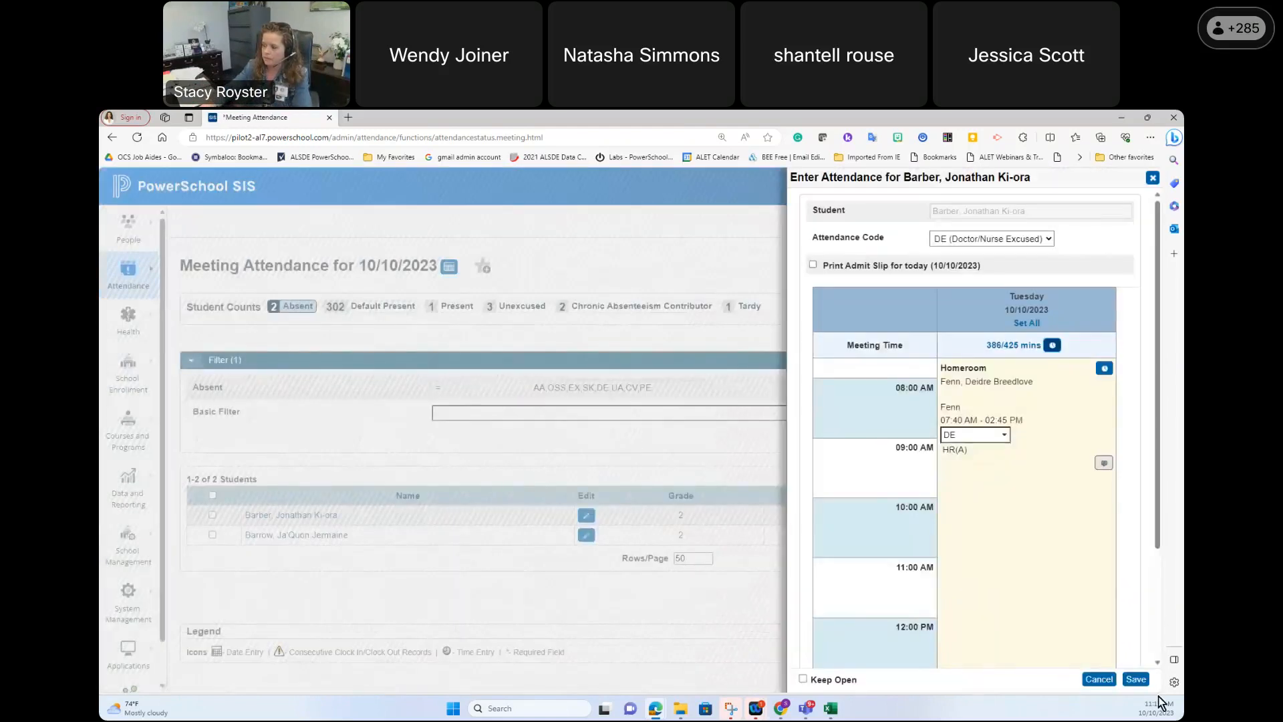
{"action": "left_click", "coordinate": [1136, 679]}
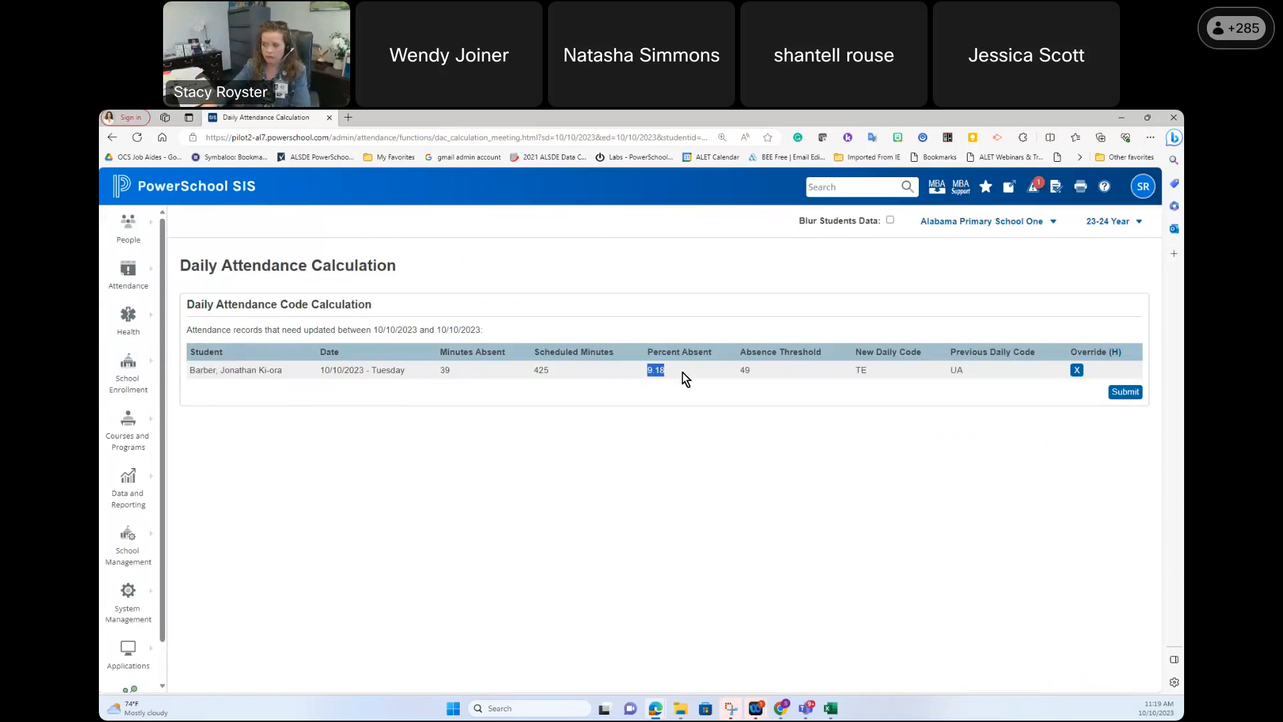
{"action": "left_click", "coordinate": [858, 379]}
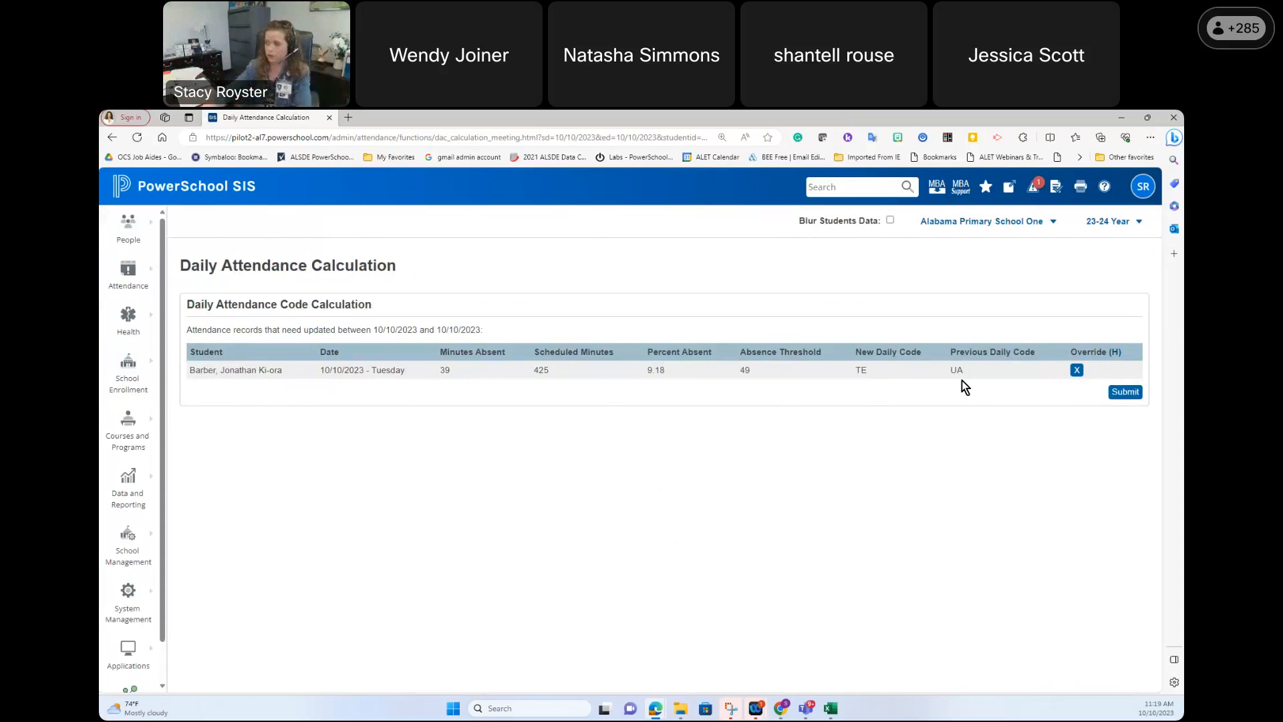
{"action": "left_click", "coordinate": [1125, 393]}
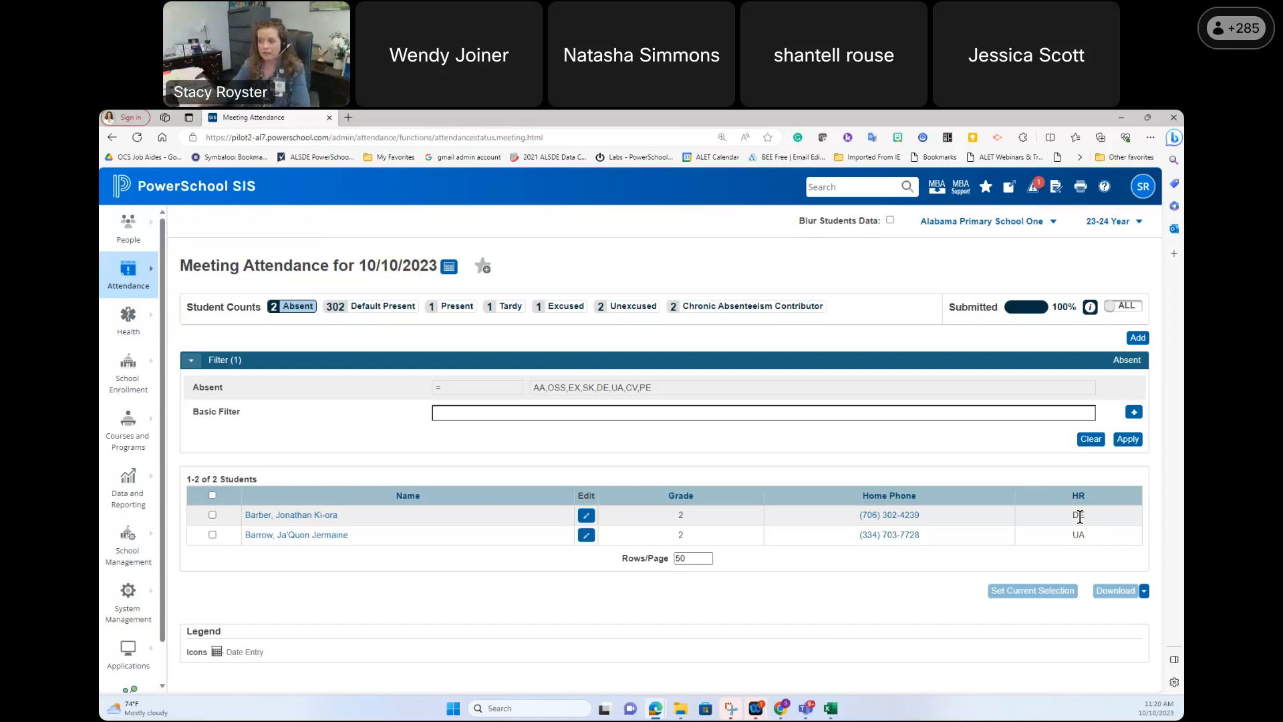
Step: Check the excused student's attendance code in Daily Attendance for 10/10/2023
{"action": "mouse_move", "coordinate": [127, 274]}
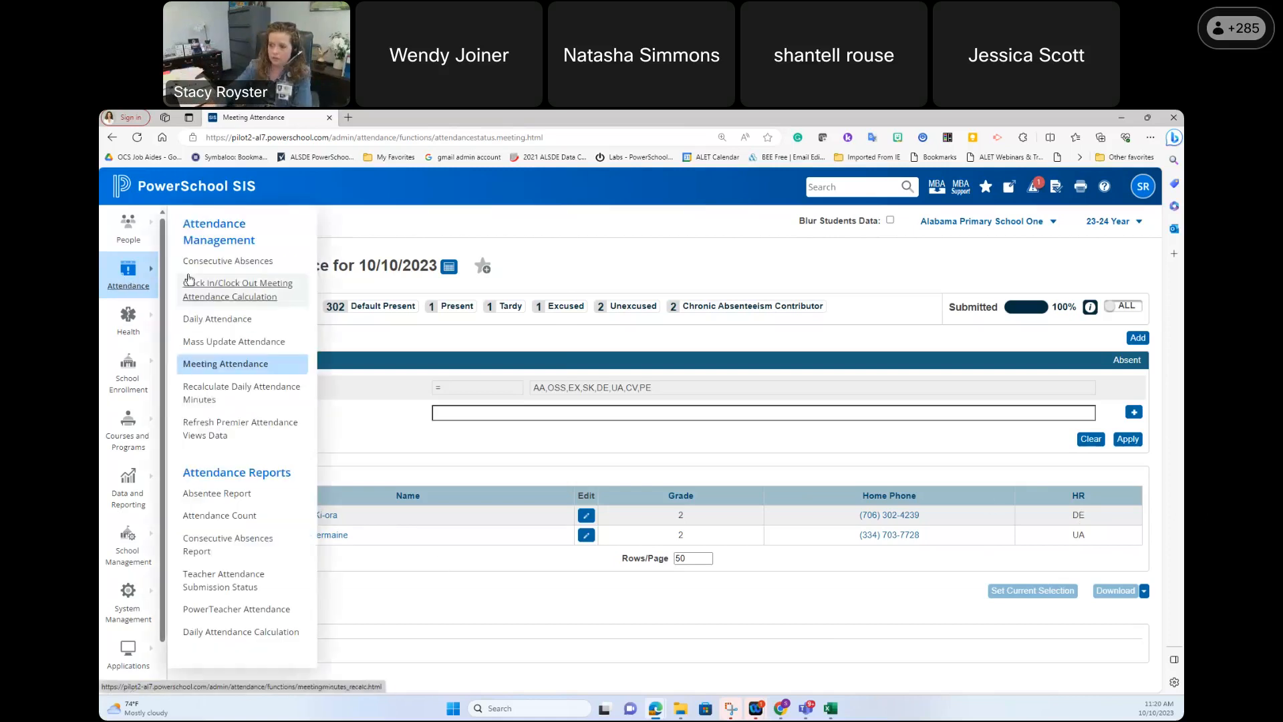
{"action": "left_click", "coordinate": [207, 319]}
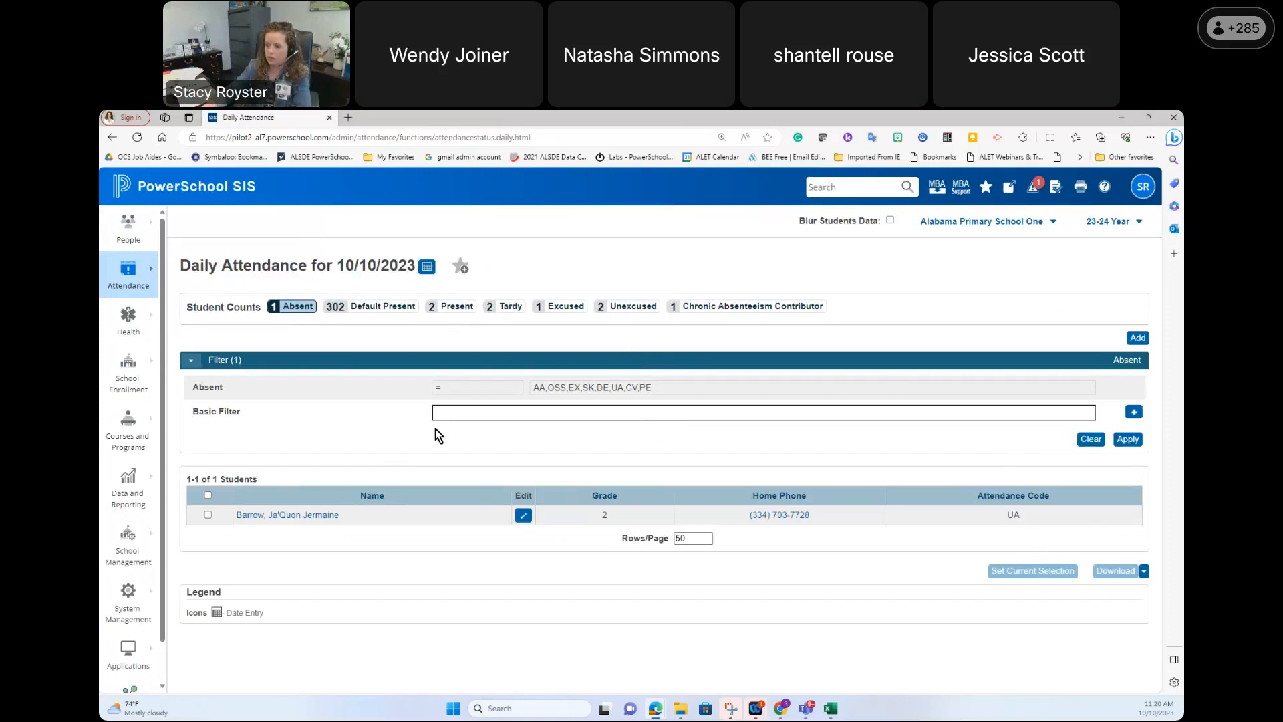
{"action": "left_click", "coordinate": [563, 306]}
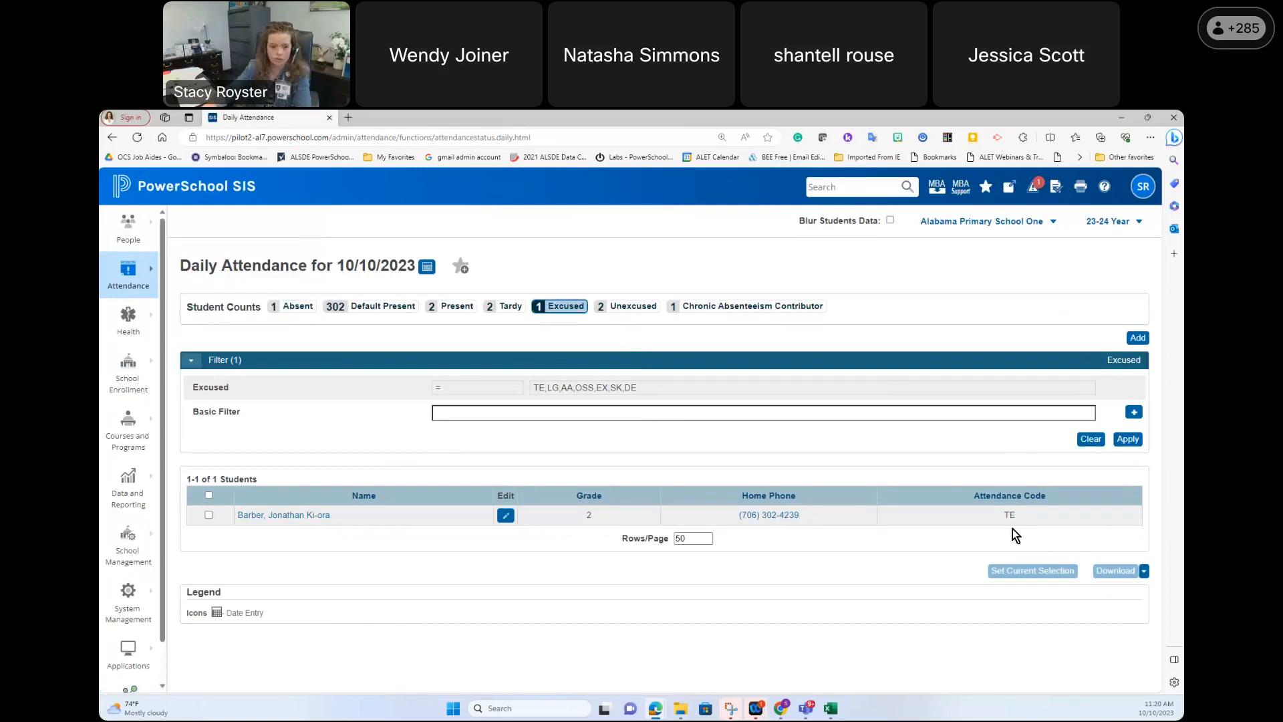
Step: In Meeting Attendance, change the DE student's homeroom code to TE, save it and submit the daily attendance code calculation
{"action": "mouse_move", "coordinate": [133, 296]}
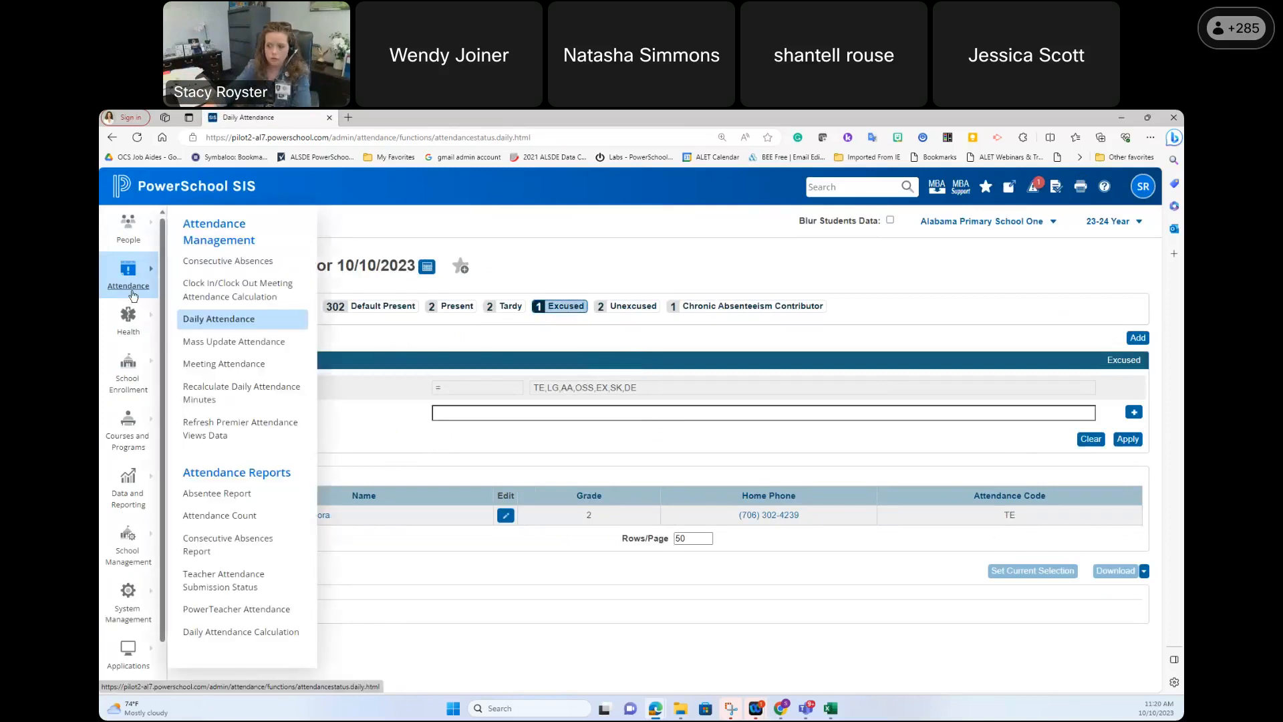
{"action": "left_click", "coordinate": [228, 364]}
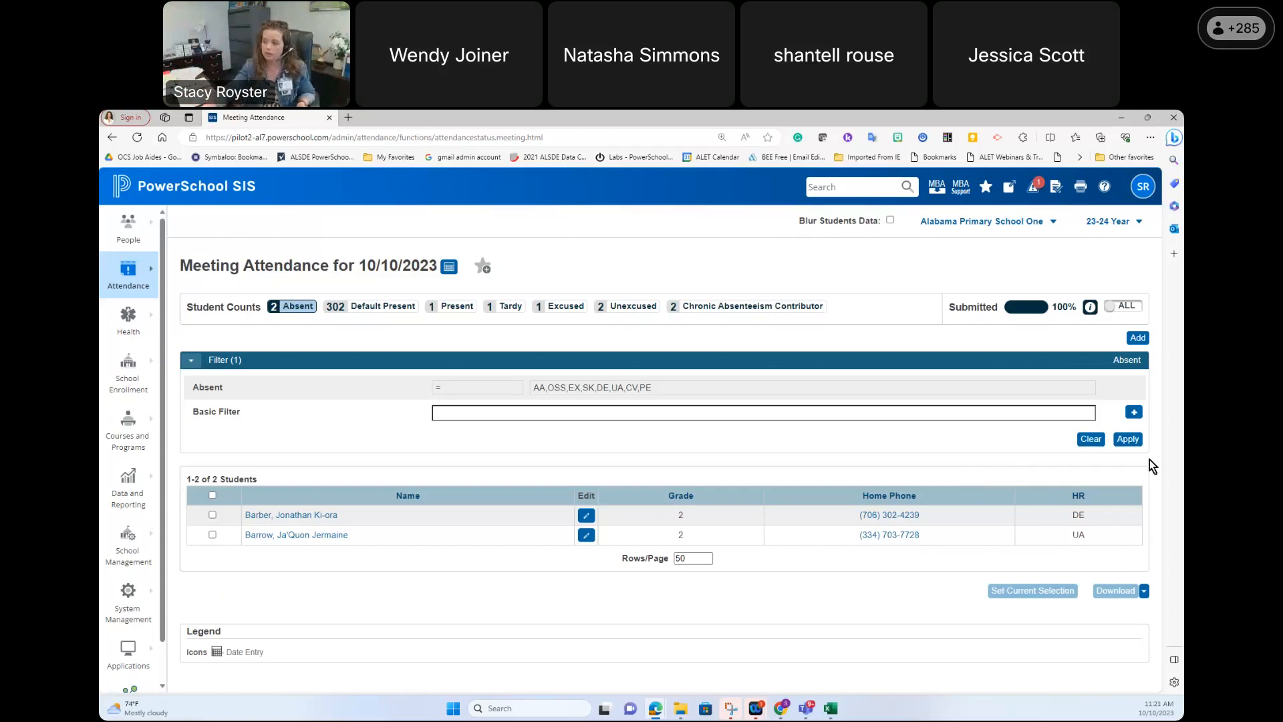
{"action": "left_click", "coordinate": [586, 514]}
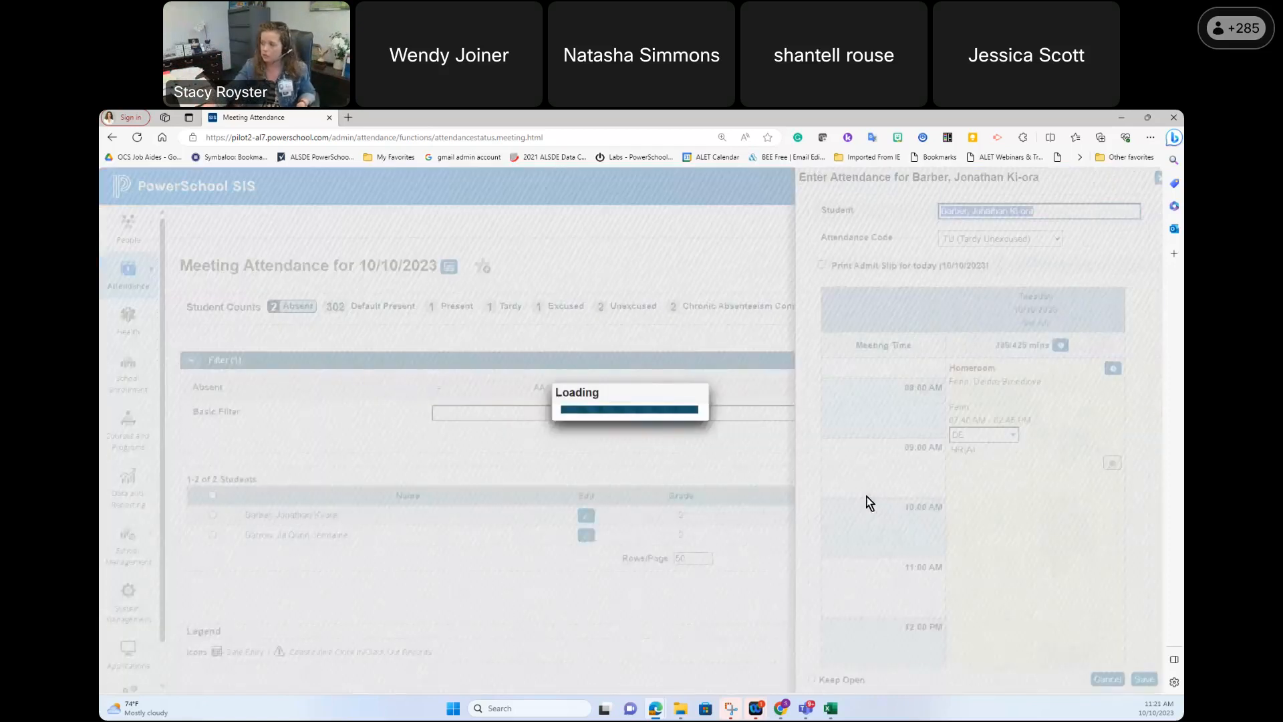
{"action": "left_click", "coordinate": [1005, 435]}
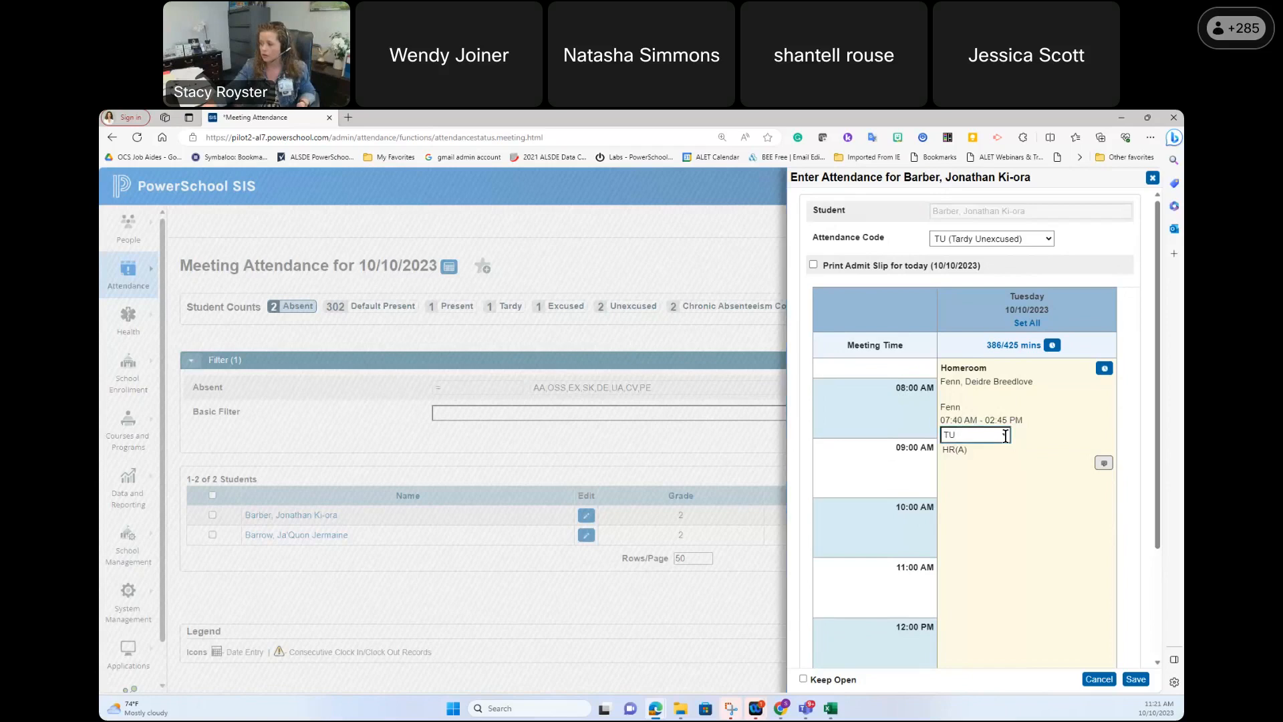
{"action": "scroll", "coordinate": [1002, 604], "scroll_direction": "down", "scroll_amount": 8}
{"action": "left_click", "coordinate": [1002, 624]}
{"action": "left_click", "coordinate": [1136, 679]}
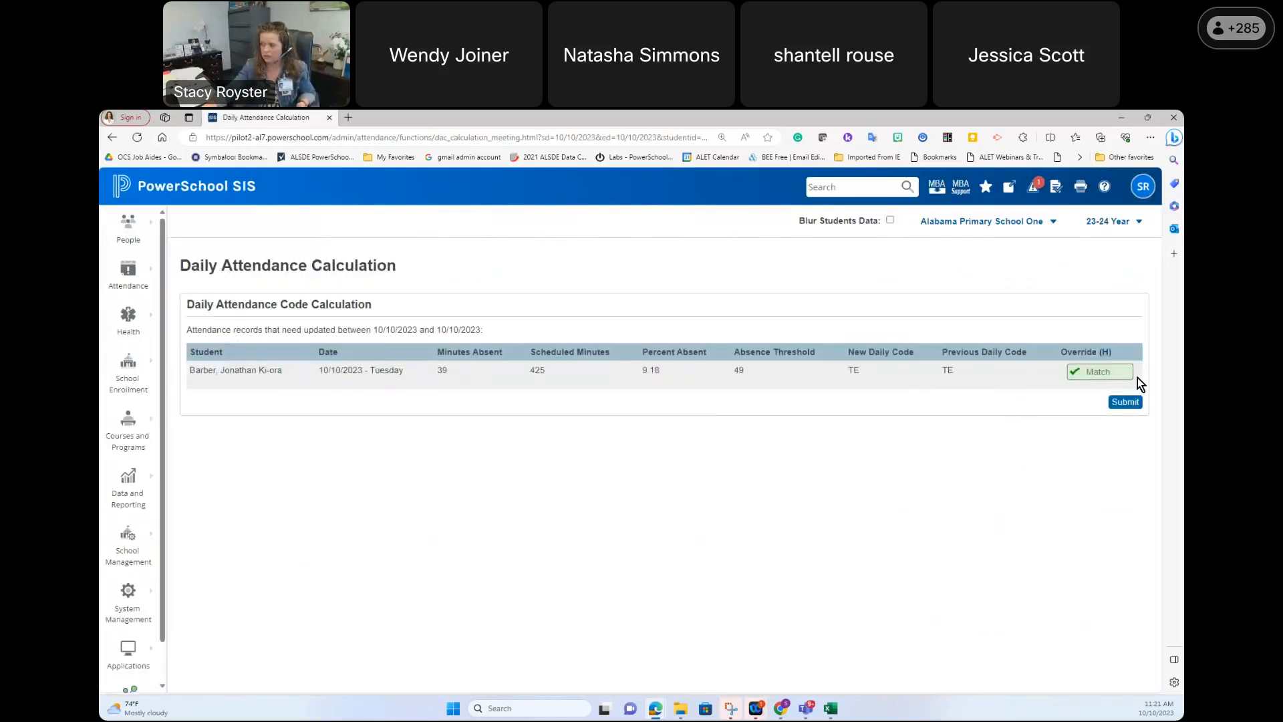
{"action": "left_click", "coordinate": [1125, 401]}
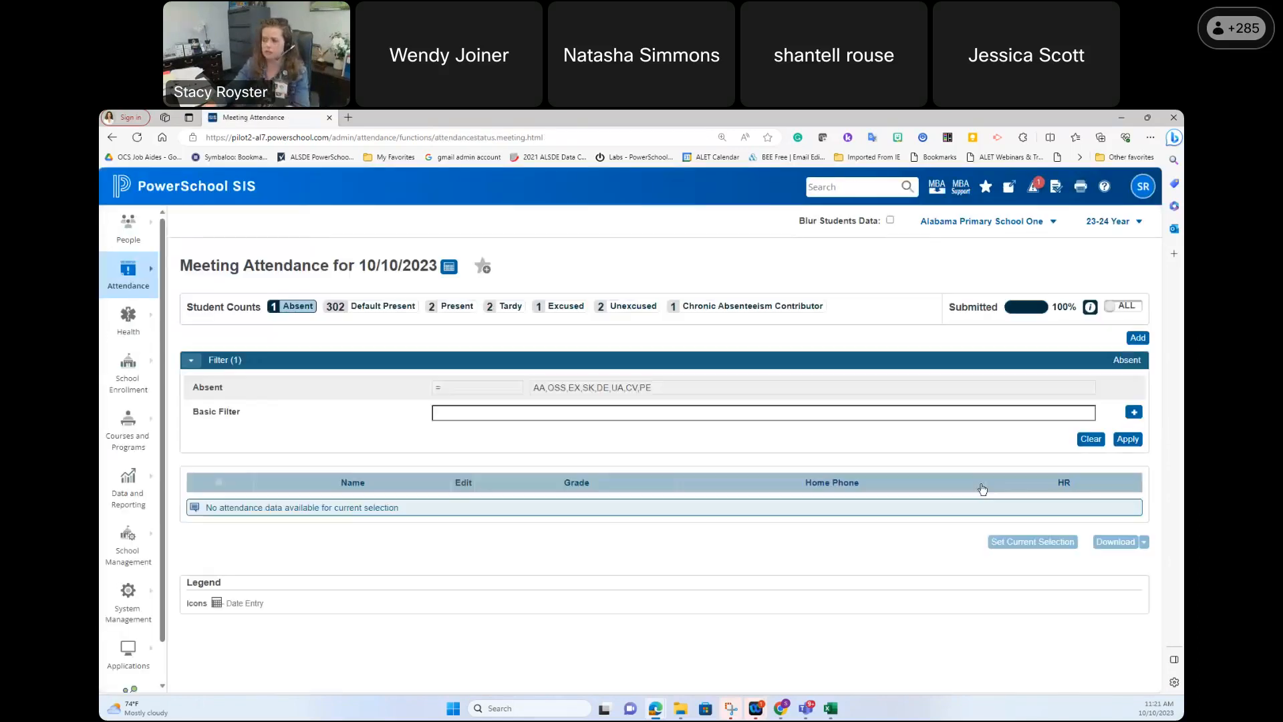
{"action": "left_click", "coordinate": [1140, 338]}
{"action": "type", "text": "smith"}
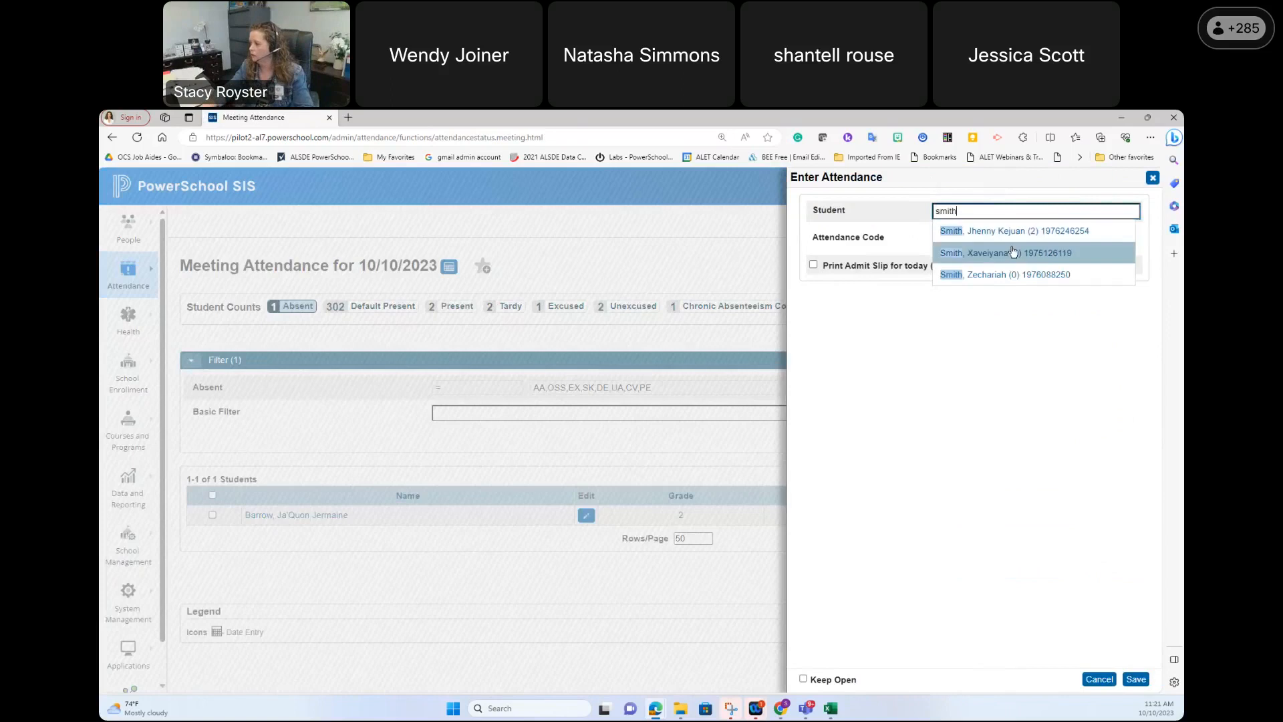
{"action": "left_click", "coordinate": [1013, 249]}
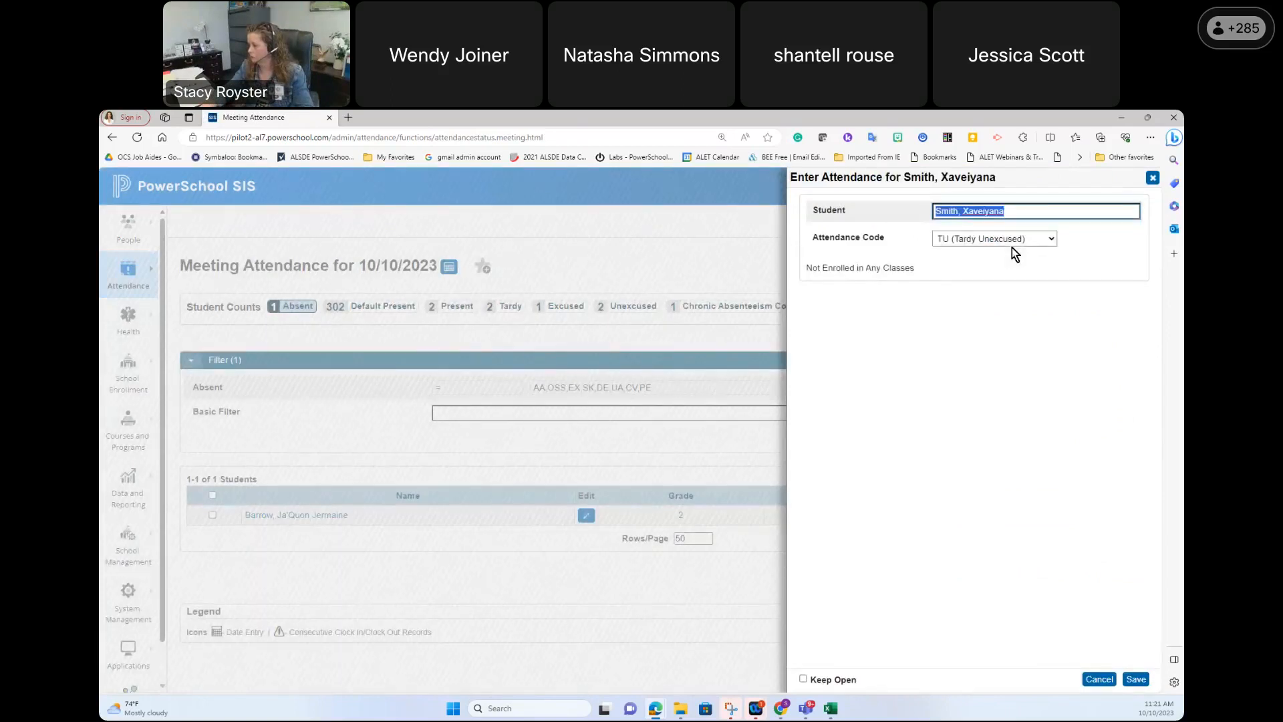
{"action": "left_click_drag", "start_coordinate": [1037, 210], "coordinate": [900, 216]}
{"action": "type", "text": "smith"}
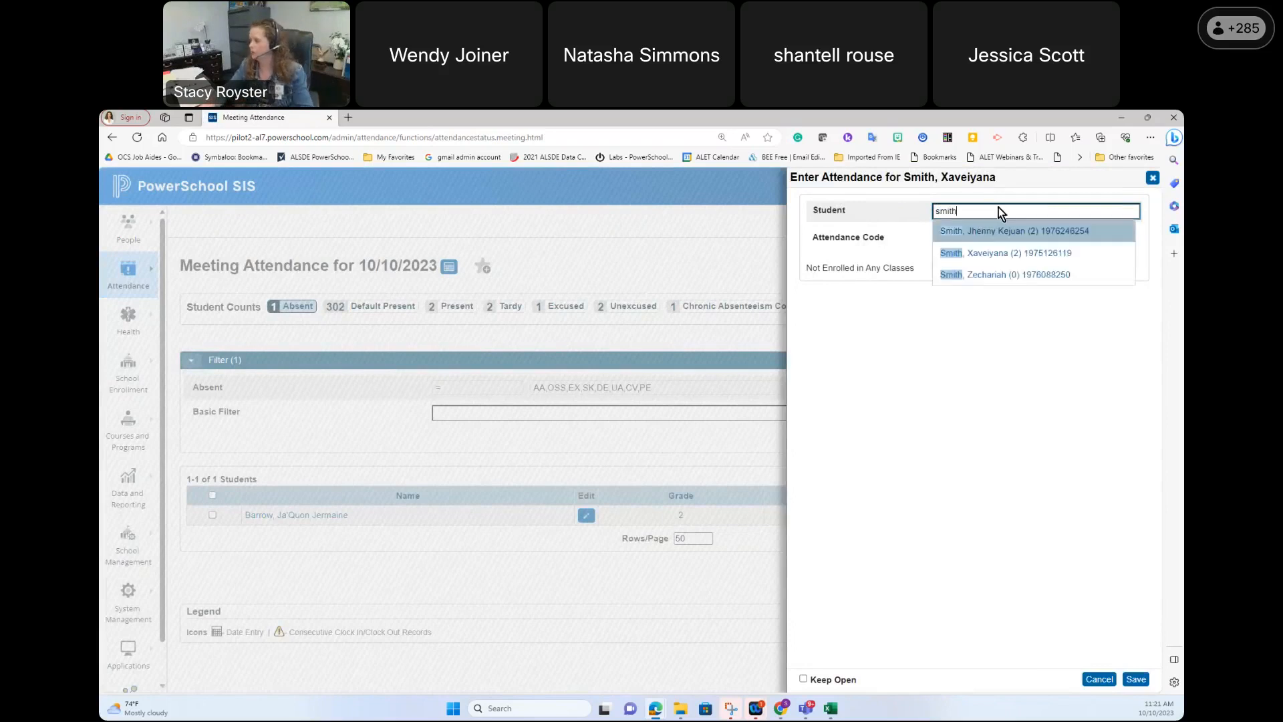
{"action": "left_click", "coordinate": [1004, 233]}
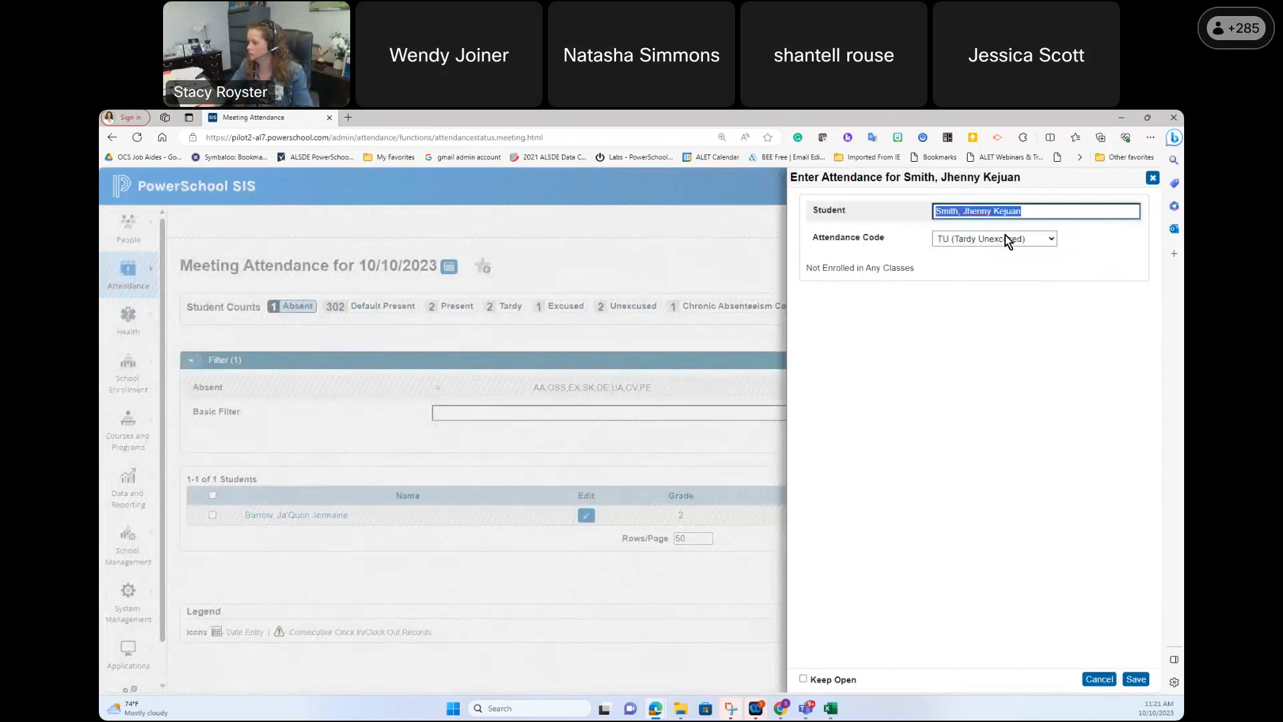
{"action": "left_click", "coordinate": [1099, 678]}
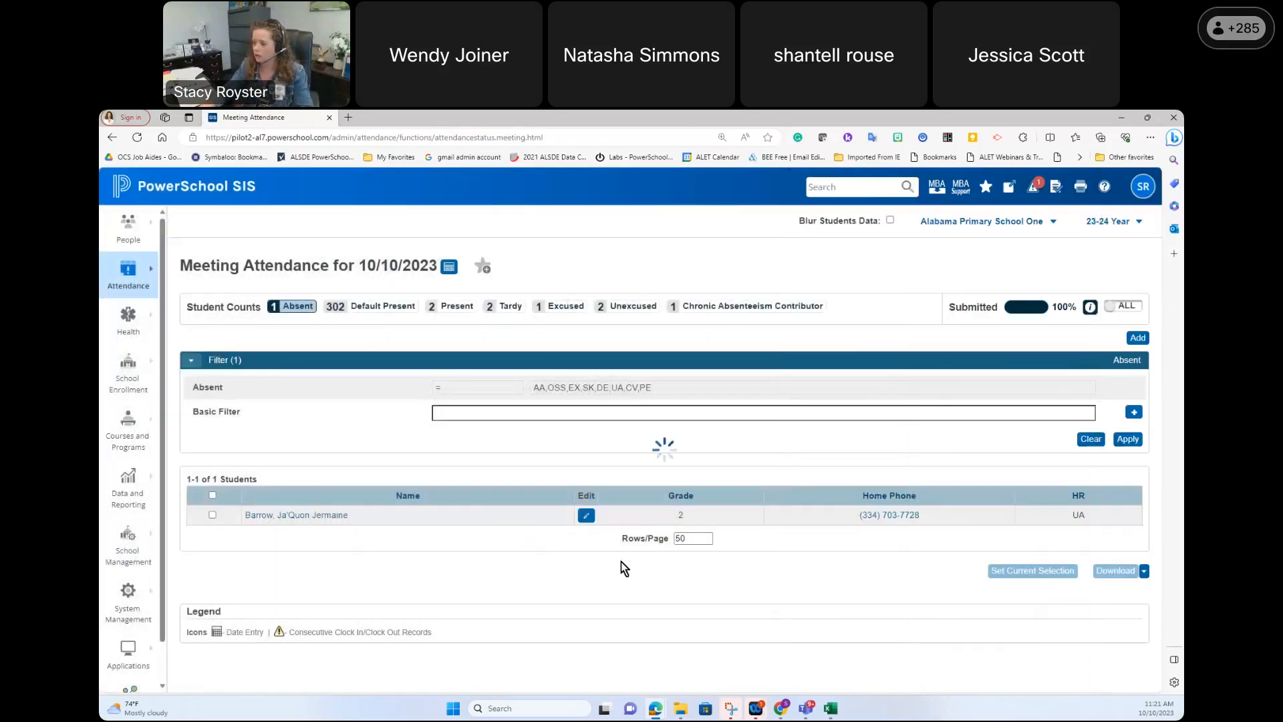
Step: Enter a Clock Out meeting time of 02:30 PM for the only student on the absent list
{"action": "left_click", "coordinate": [586, 516]}
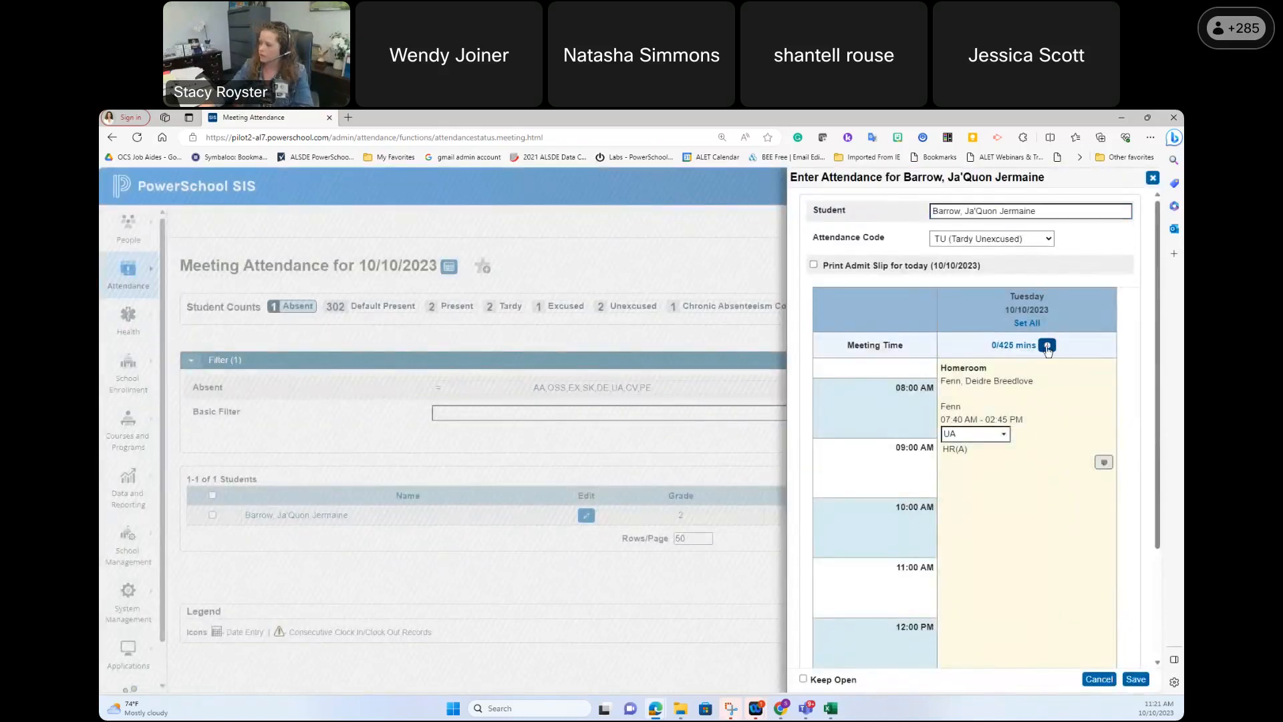
{"action": "left_click", "coordinate": [1047, 346]}
{"action": "left_click", "coordinate": [575, 412]}
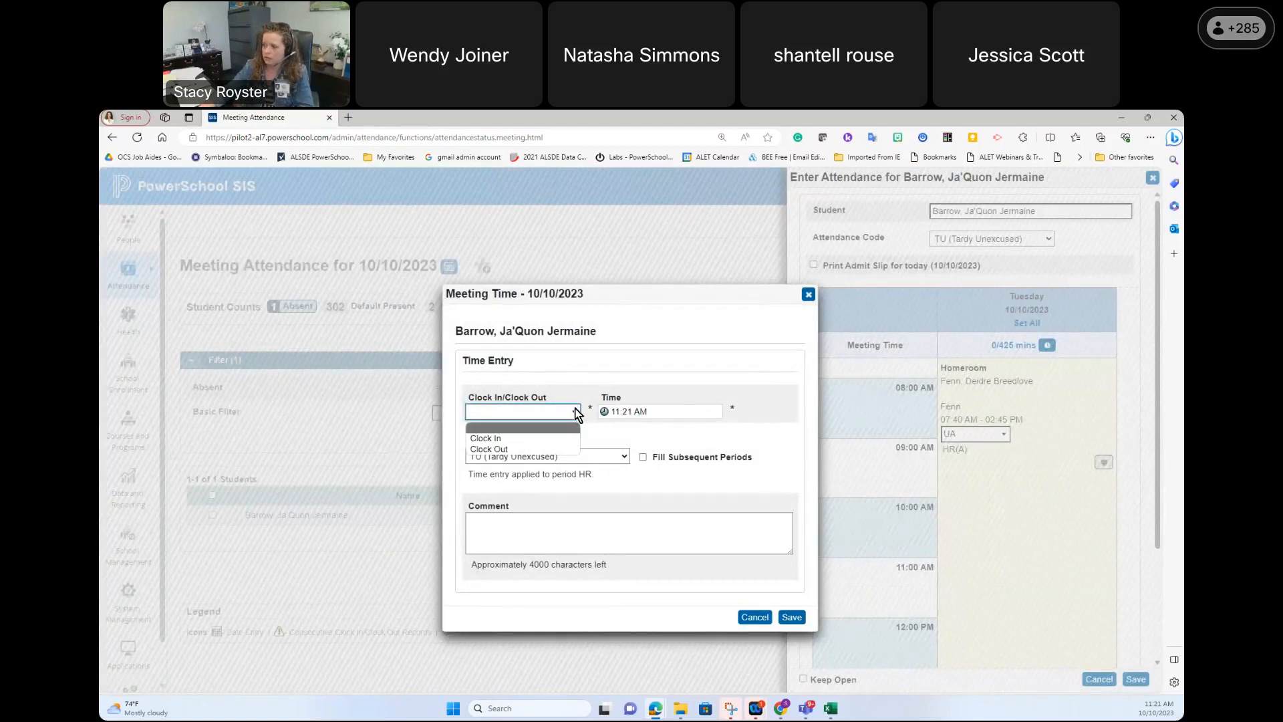
{"action": "left_click", "coordinate": [556, 448]}
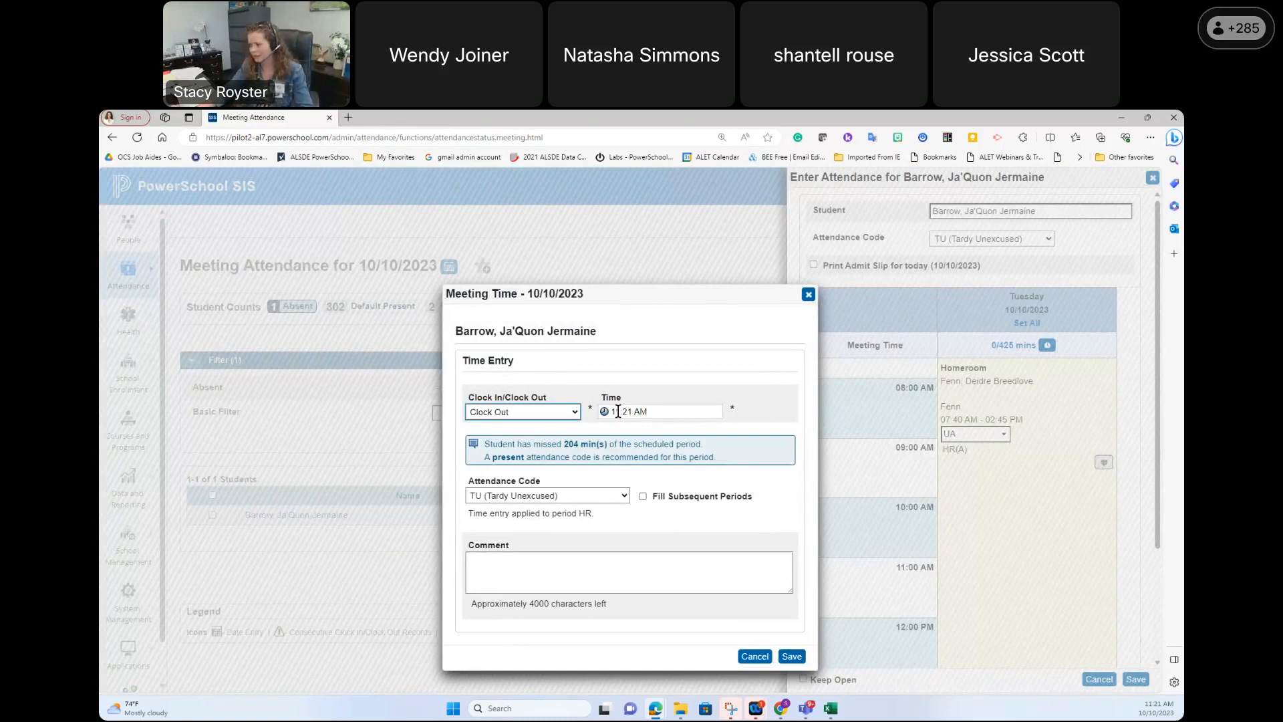
{"action": "left_click", "coordinate": [618, 411]}
{"action": "type", "text": "2"}
{"action": "left_click", "coordinate": [629, 411]}
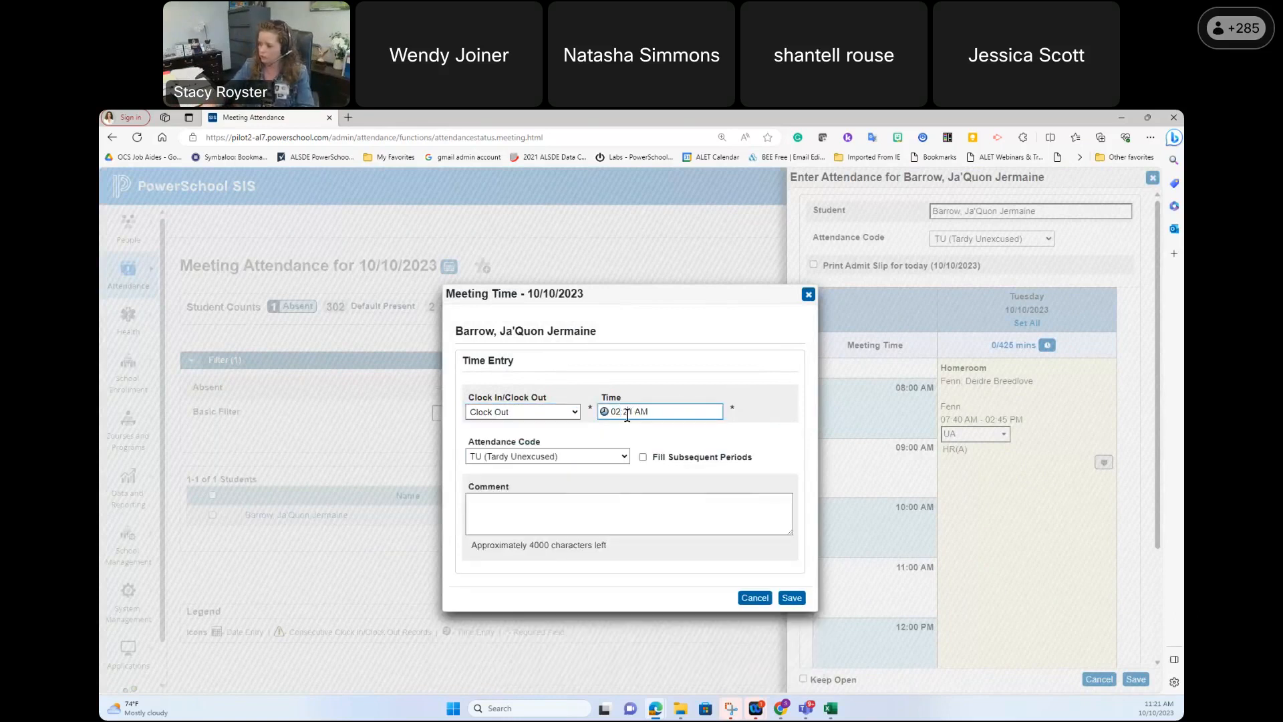
{"action": "type", "text": "30"}
{"action": "left_click", "coordinate": [643, 412]}
{"action": "type", "text": "p"}
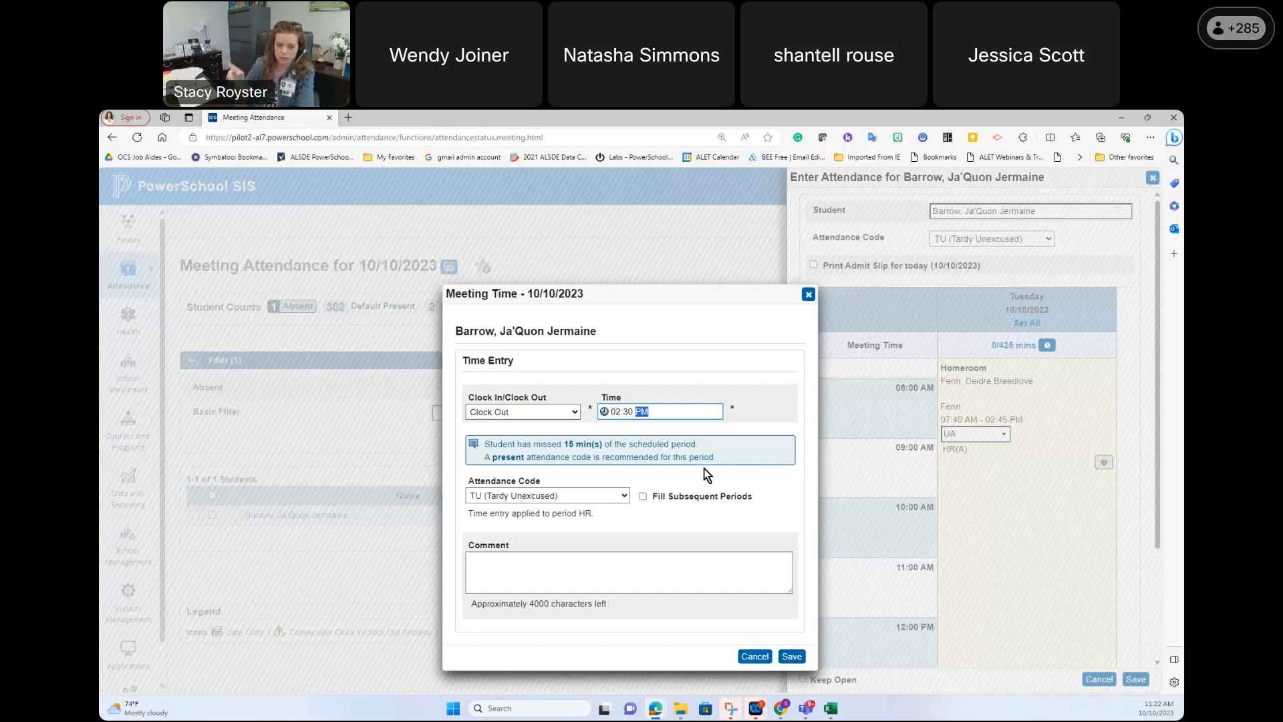
Step: Keep the TU (Tardy Unexcused) code for the clock-out entry and save both the time entry and the student's attendance
{"action": "left_click", "coordinate": [615, 498]}
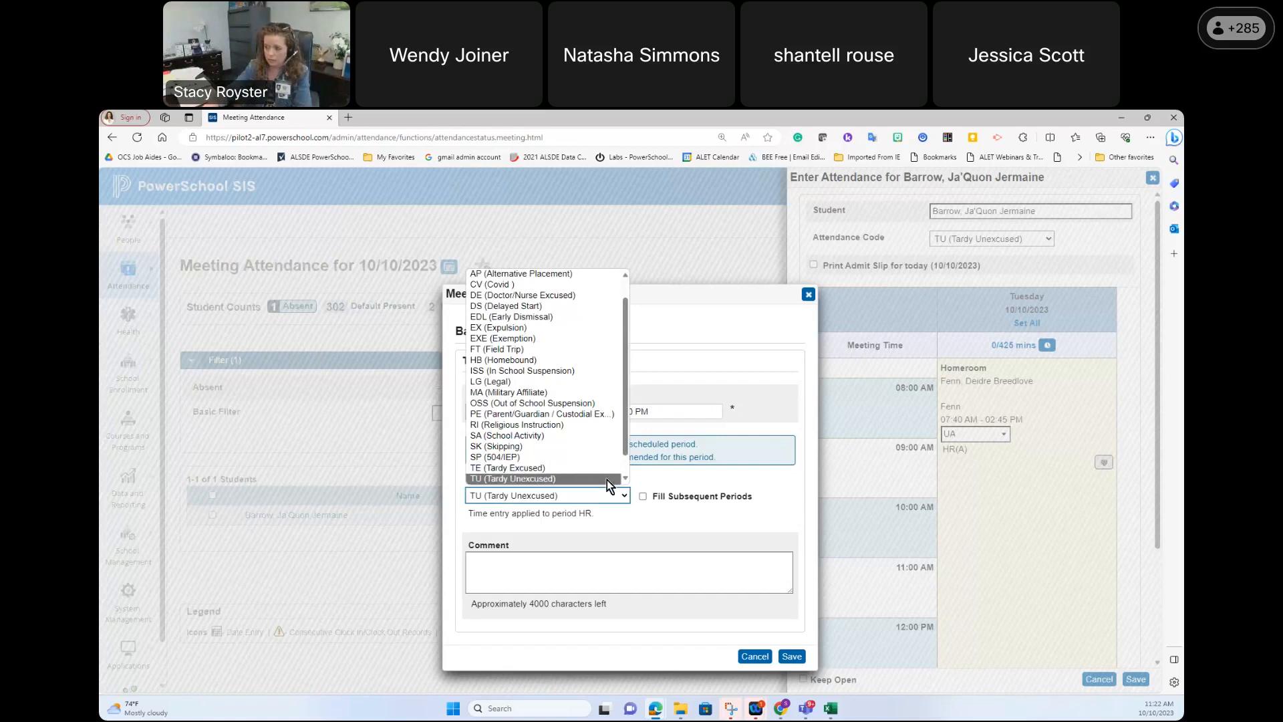
{"action": "left_click", "coordinate": [605, 481]}
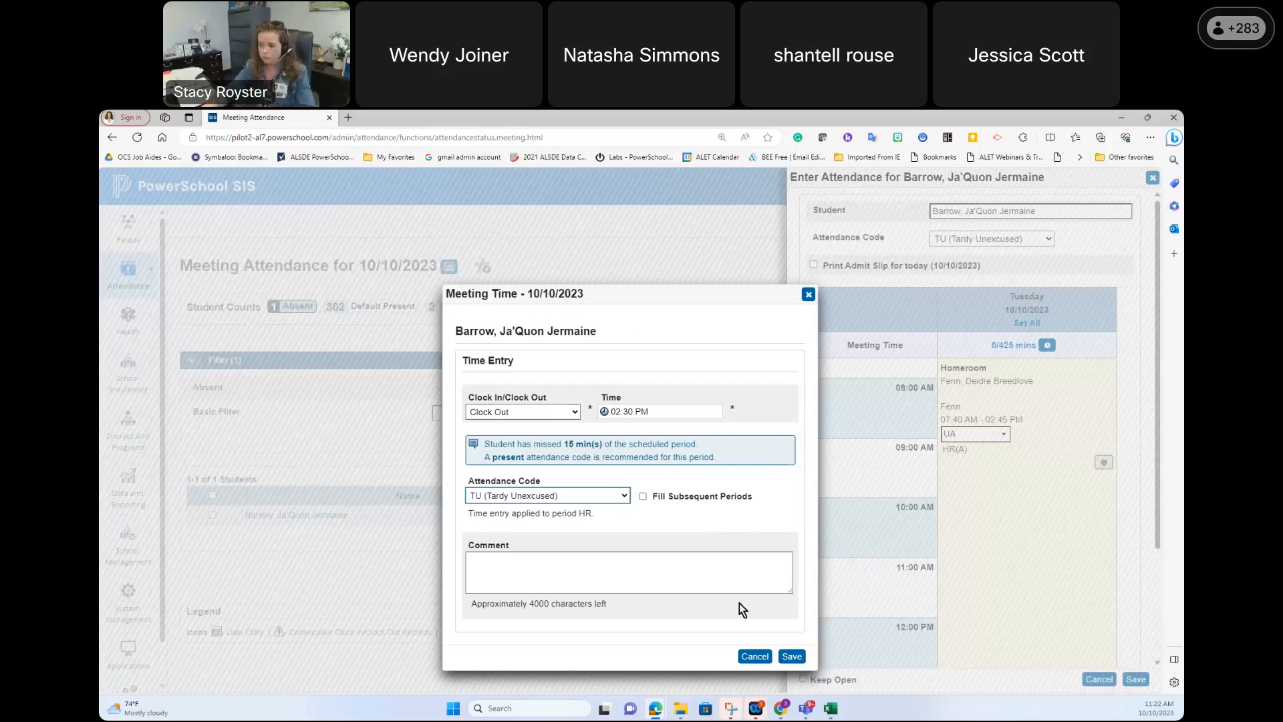
{"action": "left_click", "coordinate": [788, 656]}
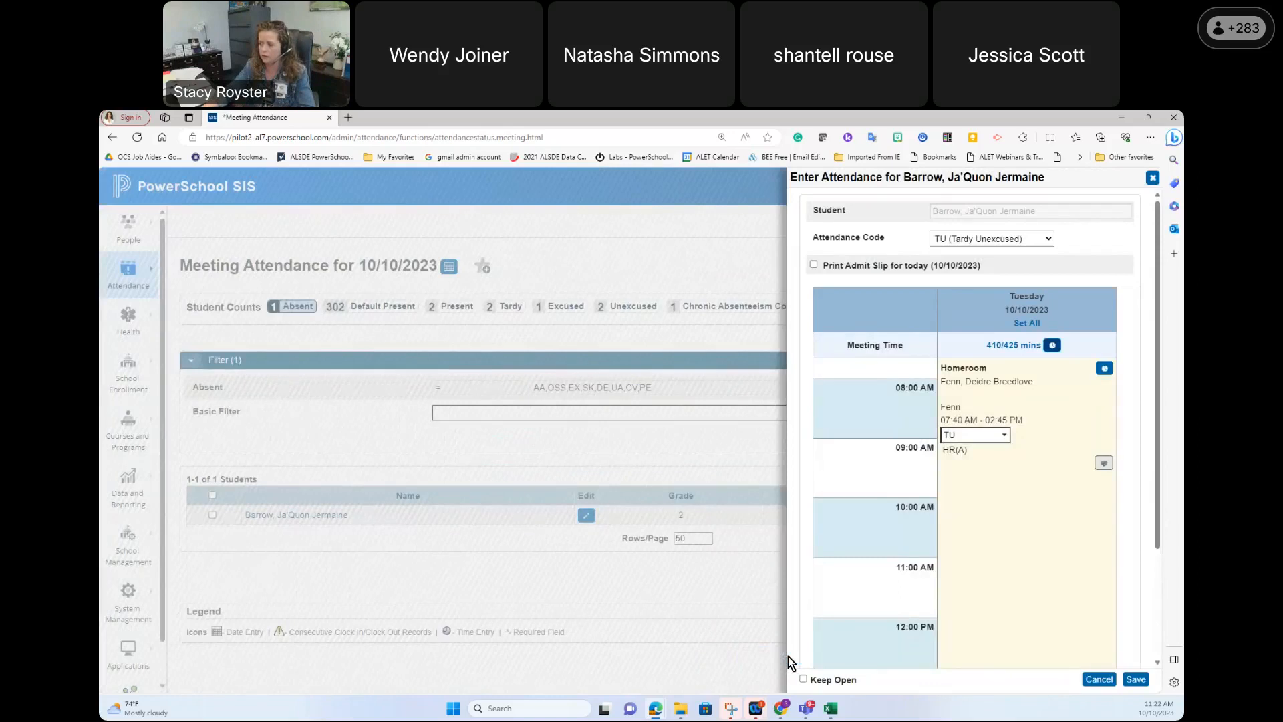
{"action": "left_click", "coordinate": [1144, 677]}
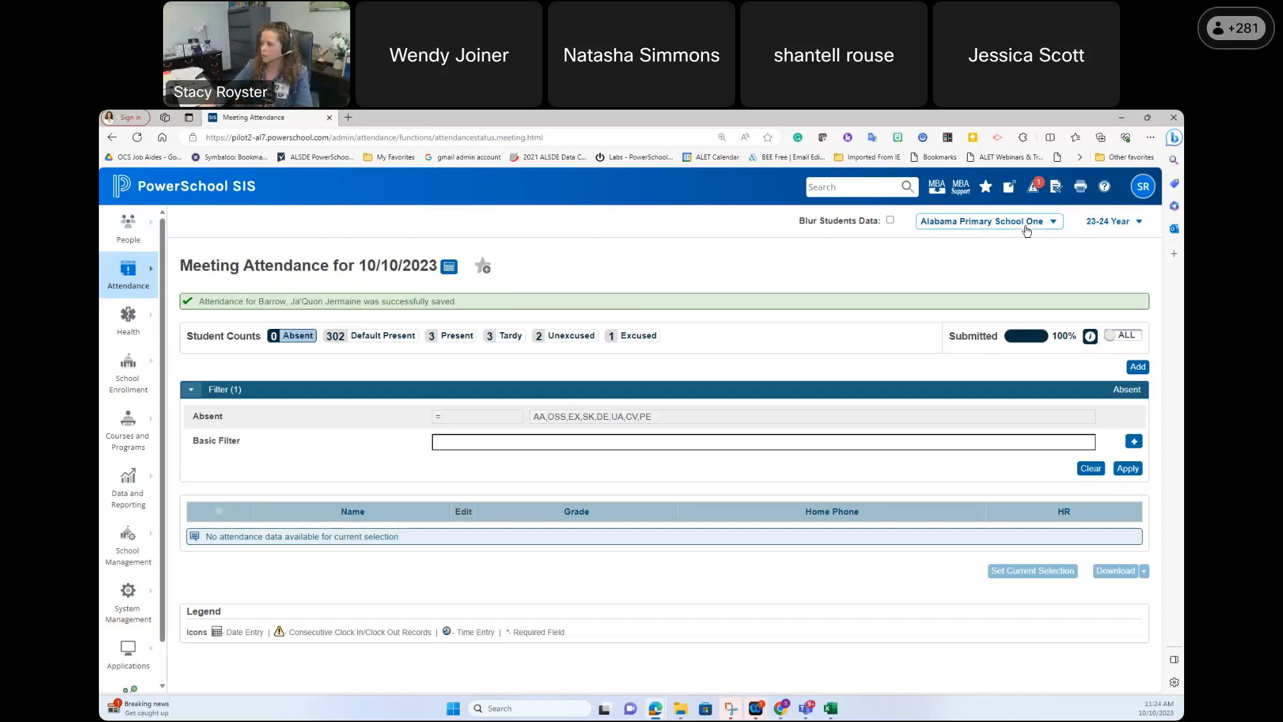
Step: Switch to Alabama High School and open the demo student's record by searching for the last name
{"action": "left_click", "coordinate": [1049, 221]}
{"action": "left_click", "coordinate": [902, 414]}
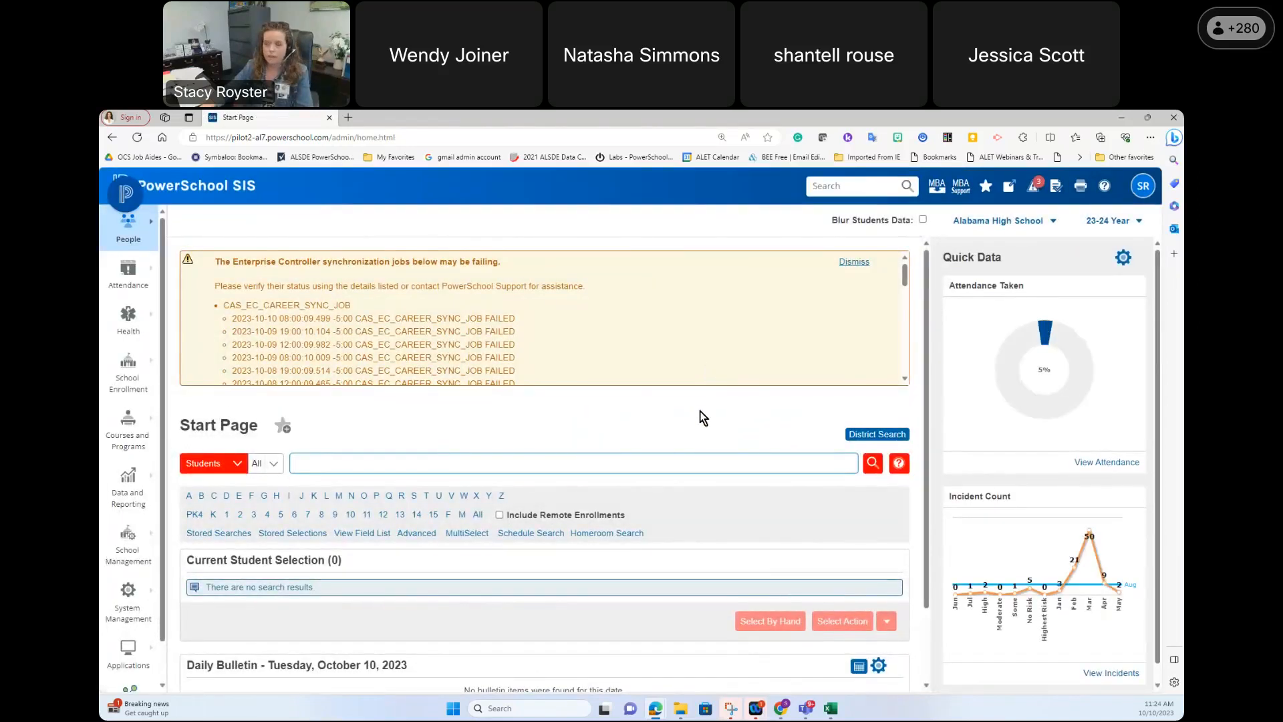
{"action": "left_click", "coordinate": [403, 471]}
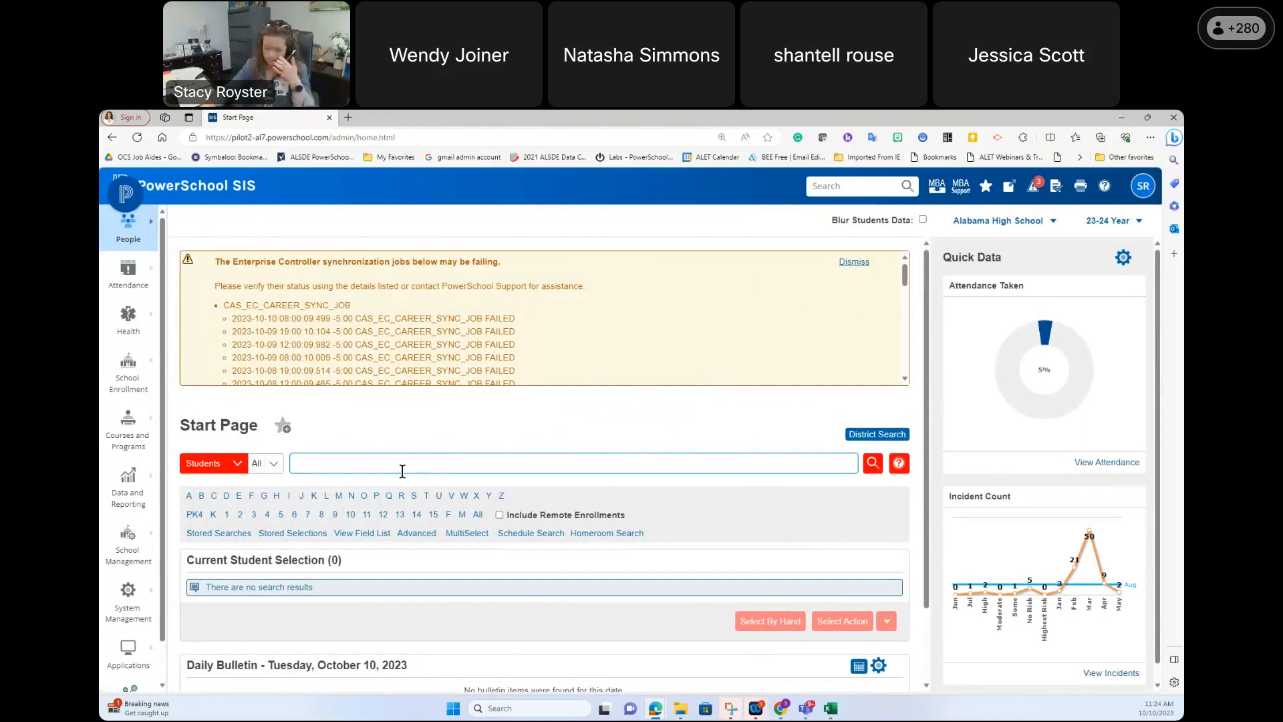
{"action": "type", "text": "mouse"}
{"action": "left_click", "coordinate": [403, 486]}
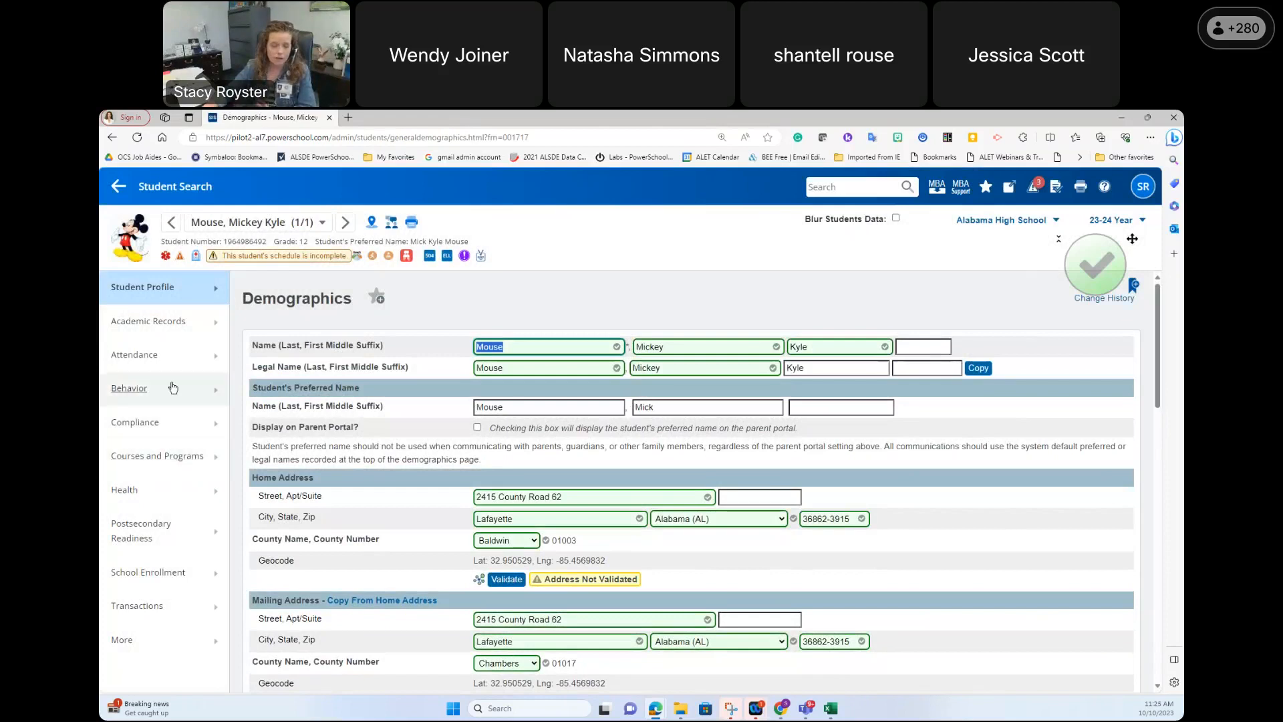
Step: Open the student's list of behavior incidents
{"action": "left_click", "coordinate": [154, 392]}
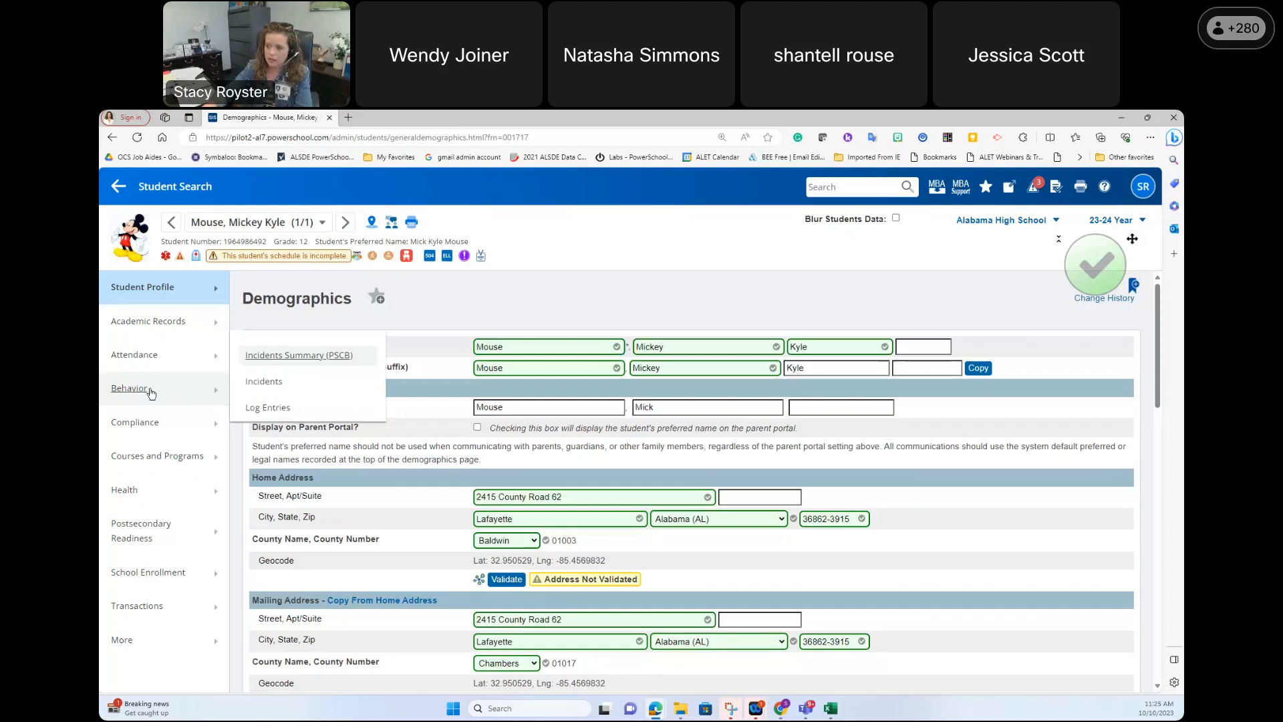
{"action": "left_click", "coordinate": [264, 381]}
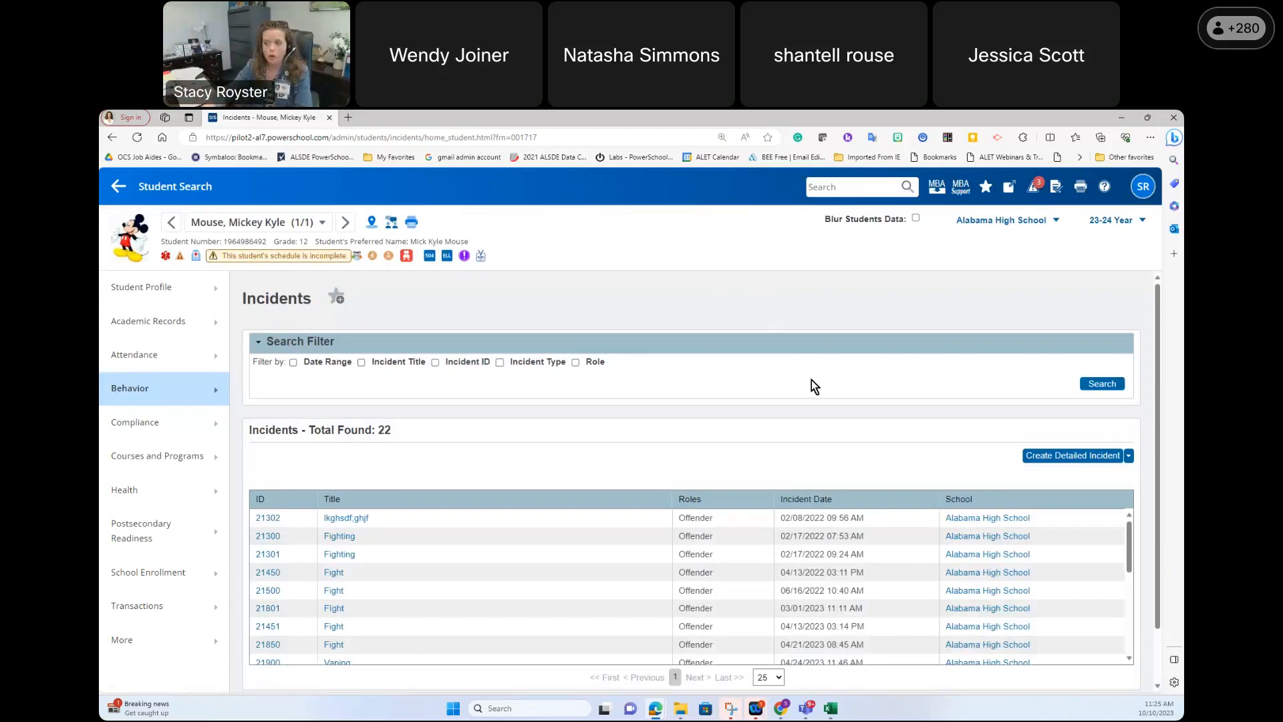
{"action": "scroll", "coordinate": [854, 410], "scroll_direction": "down", "scroll_amount": 1}
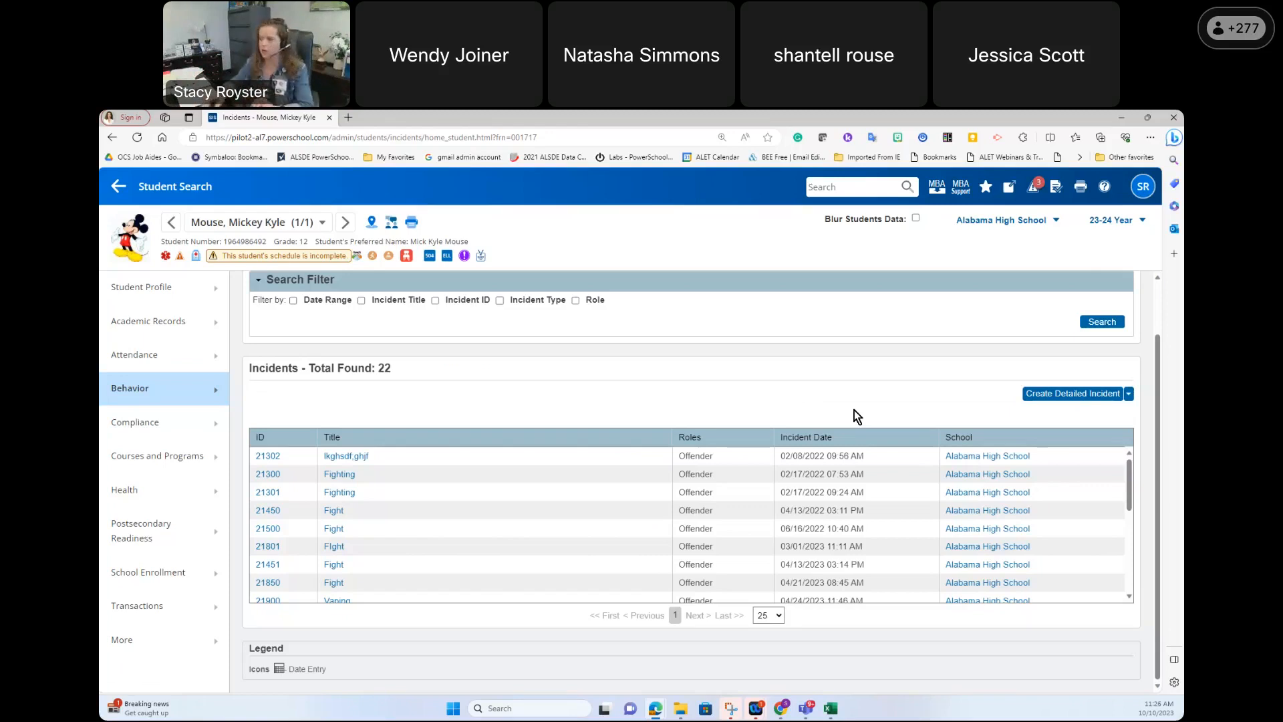
Step: Create a detailed incident of type Discipline with the title Profanity and the description werfwerqwe
{"action": "left_click", "coordinate": [1069, 393]}
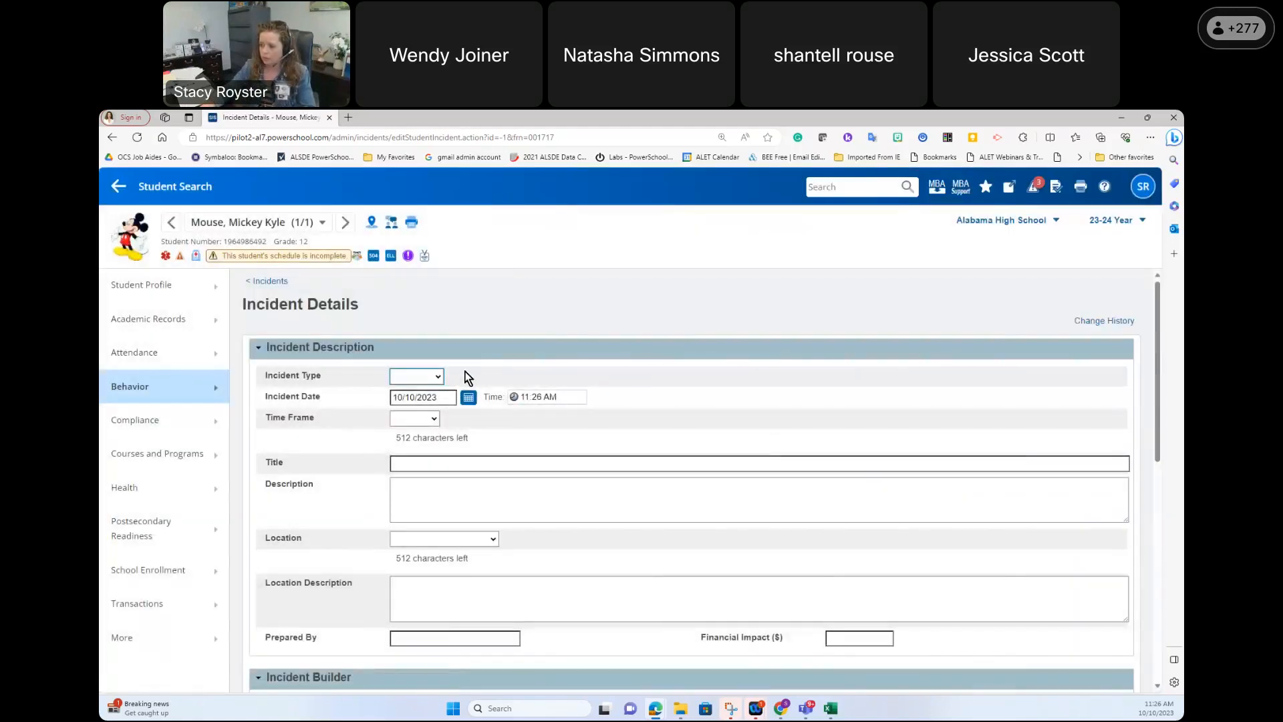
{"action": "left_click", "coordinate": [435, 376]}
{"action": "left_click", "coordinate": [435, 399]}
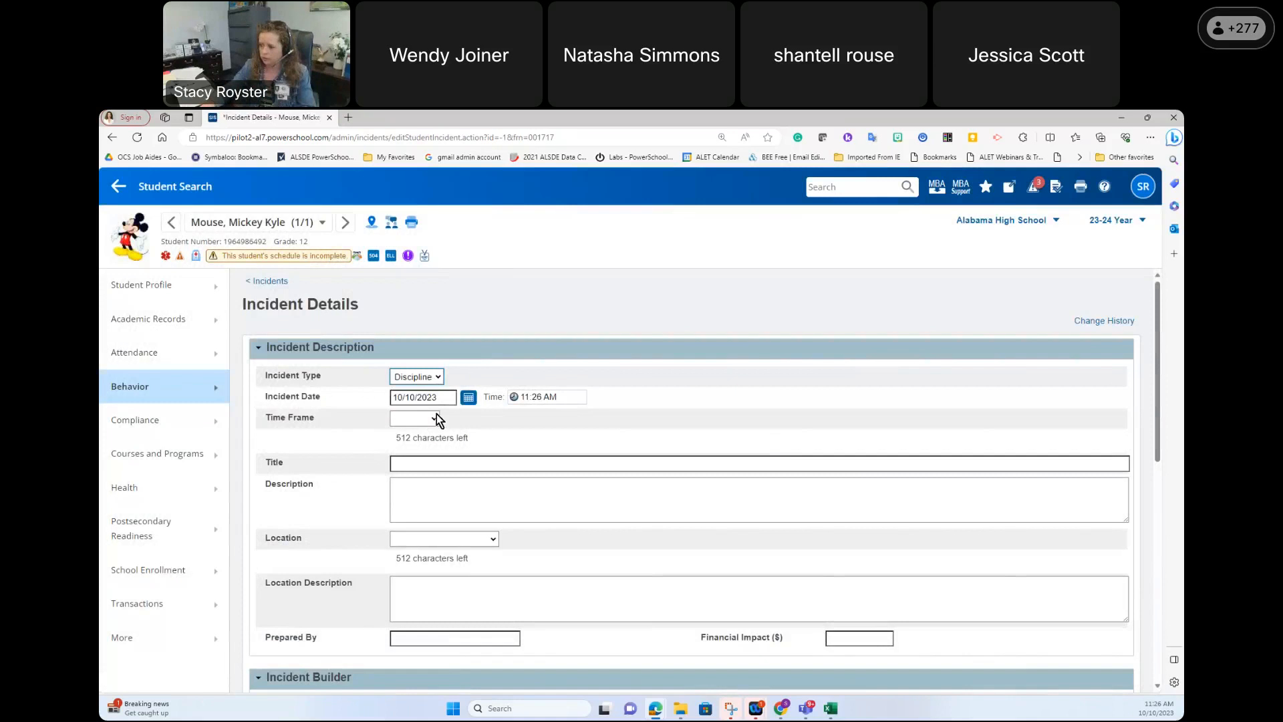
{"action": "left_click", "coordinate": [453, 466]}
{"action": "left_click", "coordinate": [433, 501]}
{"action": "left_click", "coordinate": [435, 500]}
{"action": "type", "text": "werfwerqwe"}
Step: Set the incident location to On Campus and enter the preparer's initials as Prepared By
{"action": "left_click", "coordinate": [446, 542]}
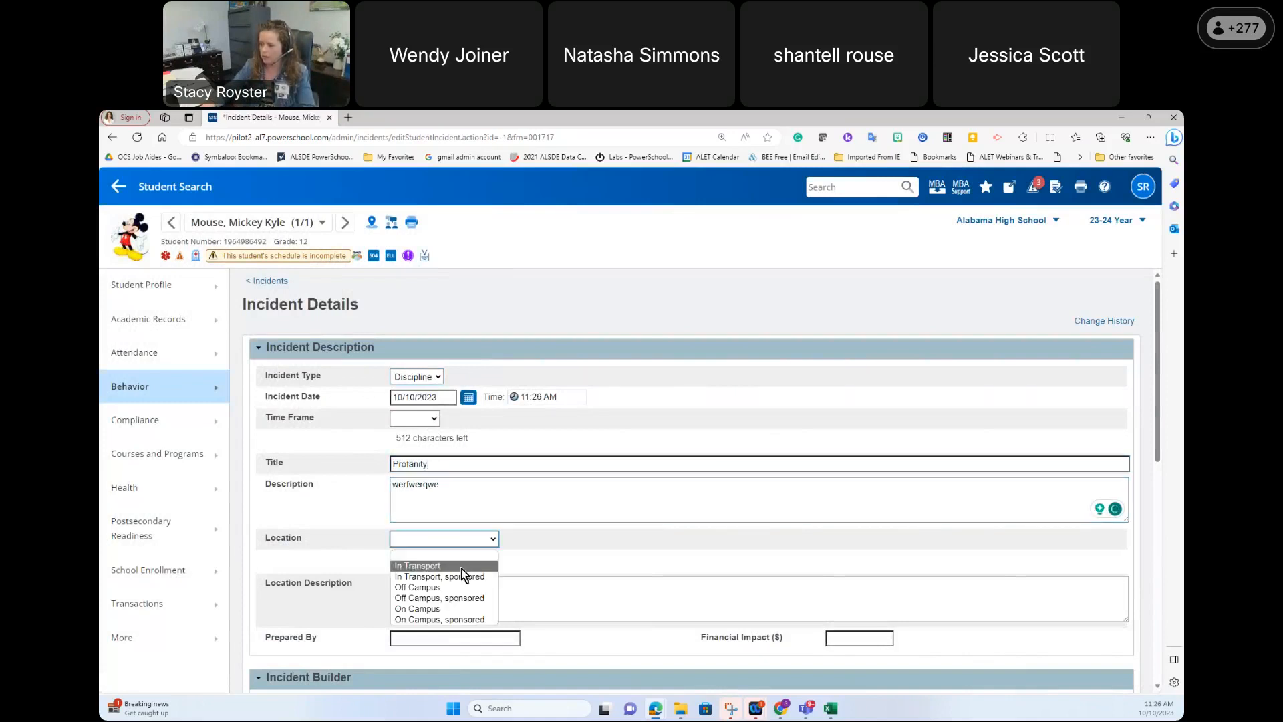
{"action": "left_click", "coordinate": [468, 608]}
{"action": "scroll", "coordinate": [527, 536], "scroll_direction": "down", "scroll_amount": 3}
{"action": "left_click", "coordinate": [475, 496]}
{"action": "type", "text": "SR"}
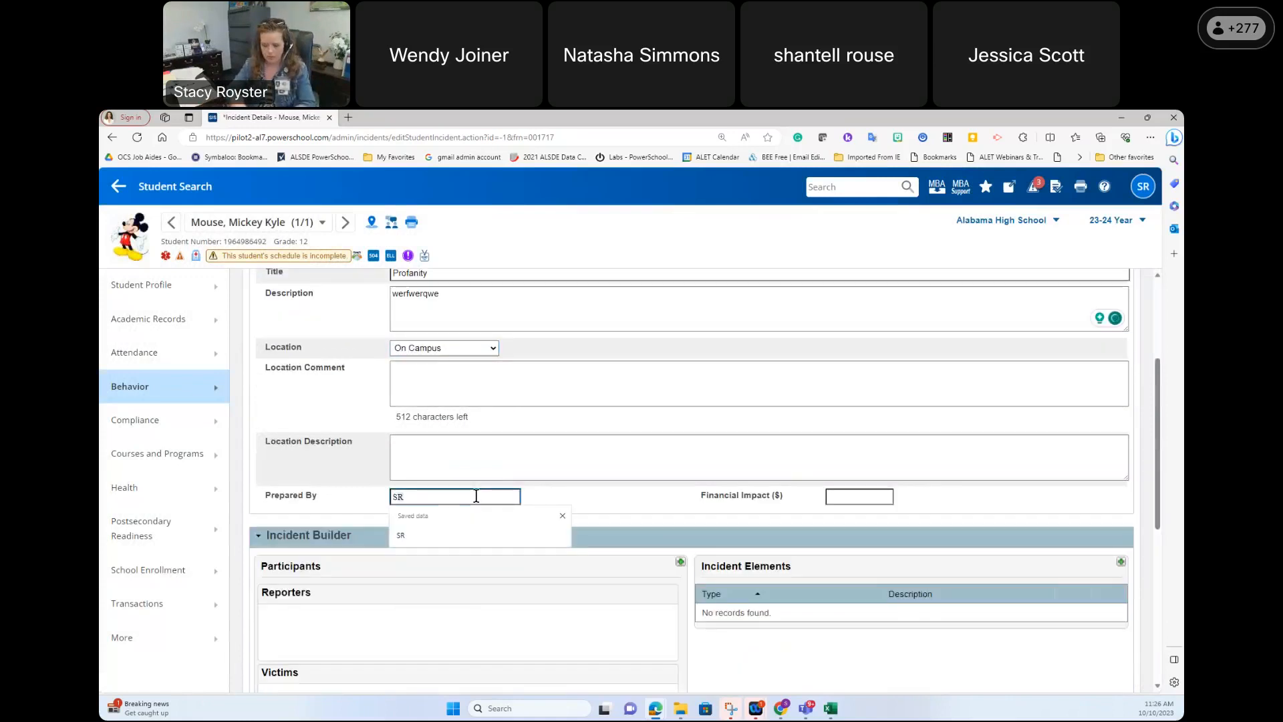
Step: Search for the student by last name and add them to the incident as a participant with the Offender role
{"action": "scroll", "coordinate": [541, 479], "scroll_direction": "down", "scroll_amount": 2}
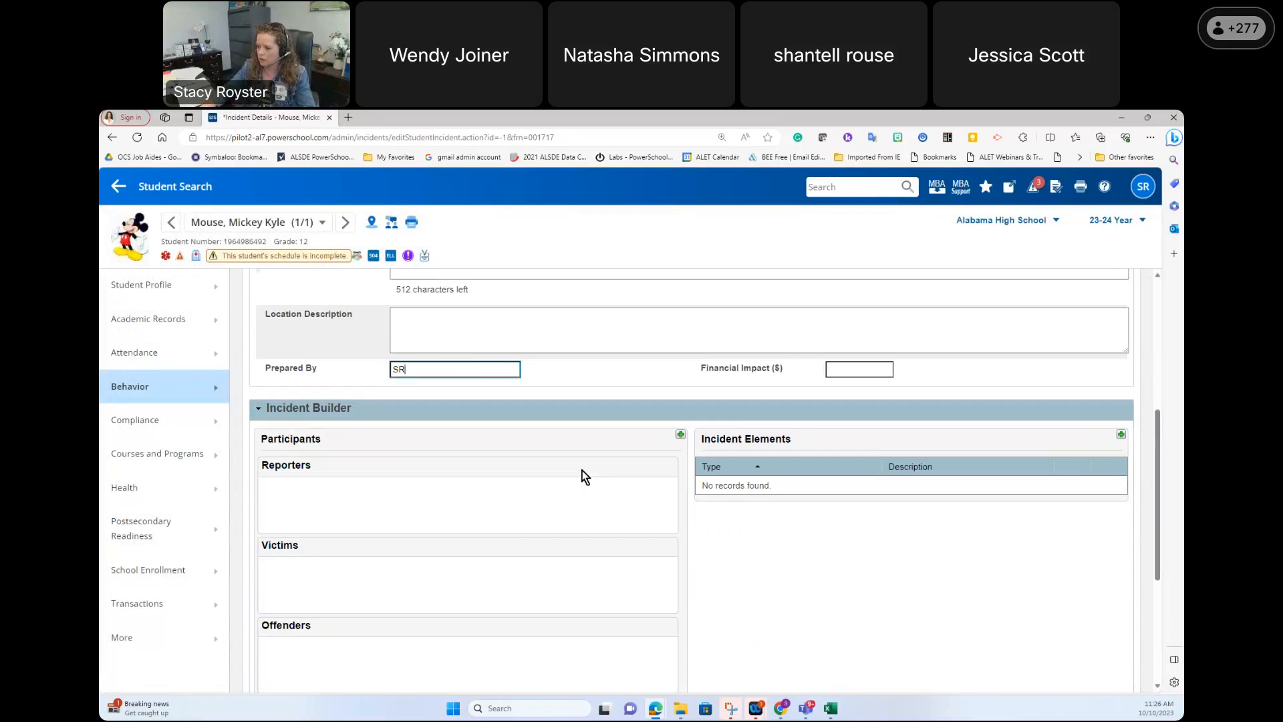
{"action": "left_click", "coordinate": [680, 435]}
{"action": "type", "text": "mouse"}
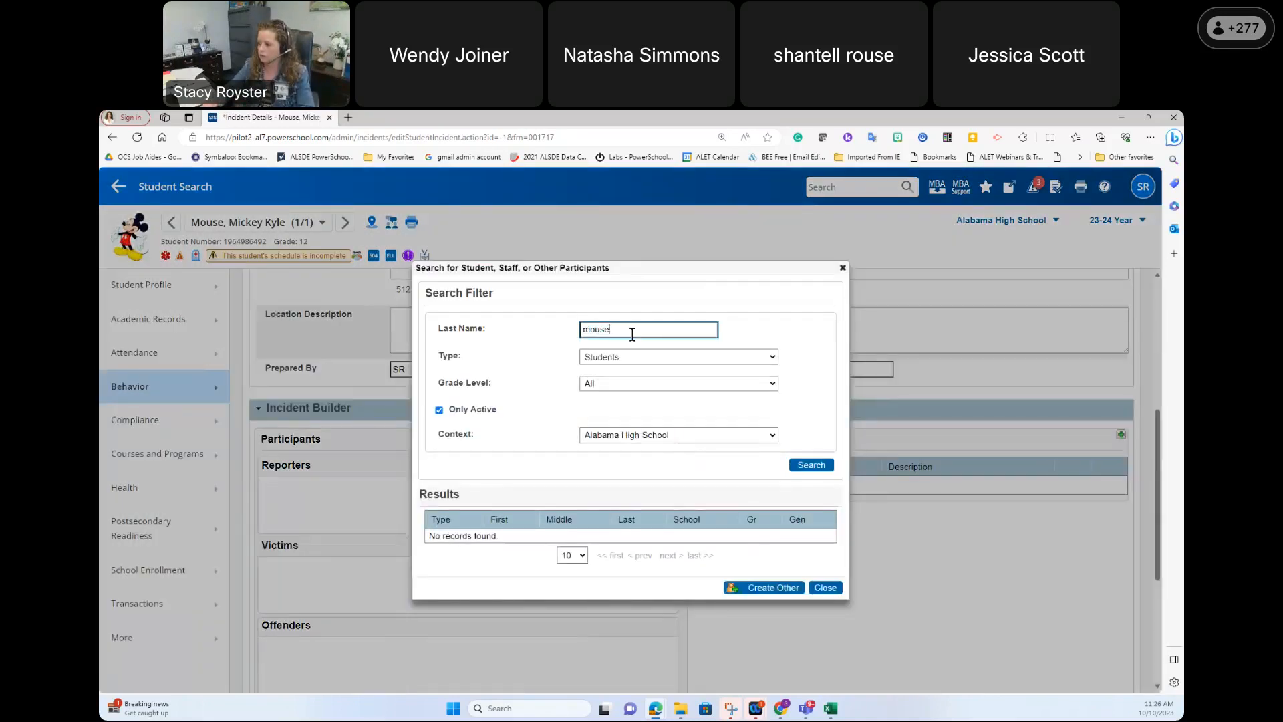
{"action": "left_click", "coordinate": [807, 464]}
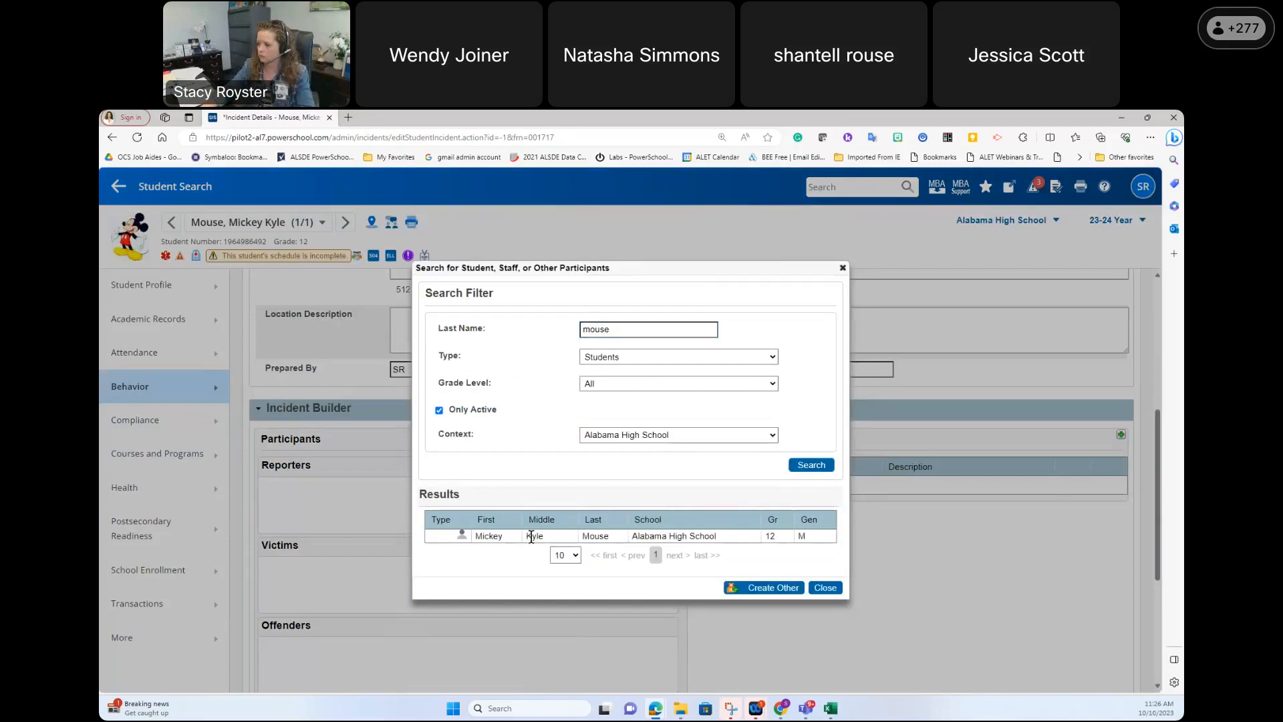
{"action": "left_click", "coordinate": [480, 536]}
{"action": "left_click", "coordinate": [696, 587]}
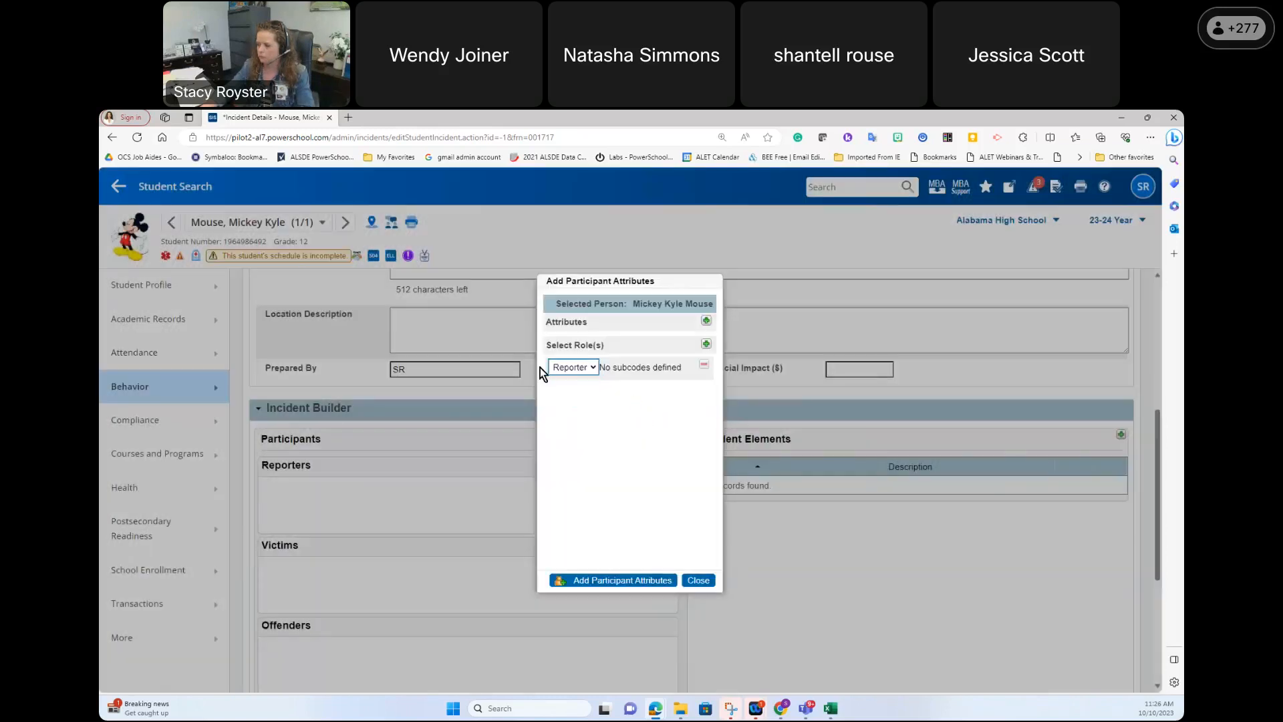
{"action": "left_click", "coordinate": [564, 366]}
{"action": "left_click", "coordinate": [578, 404]}
{"action": "left_click", "coordinate": [641, 582]}
Step: Add Profanity/Vulgarity as the primary behavior of the incident and assign it to the offender
{"action": "scroll", "coordinate": [642, 584], "scroll_direction": "down", "scroll_amount": 1}
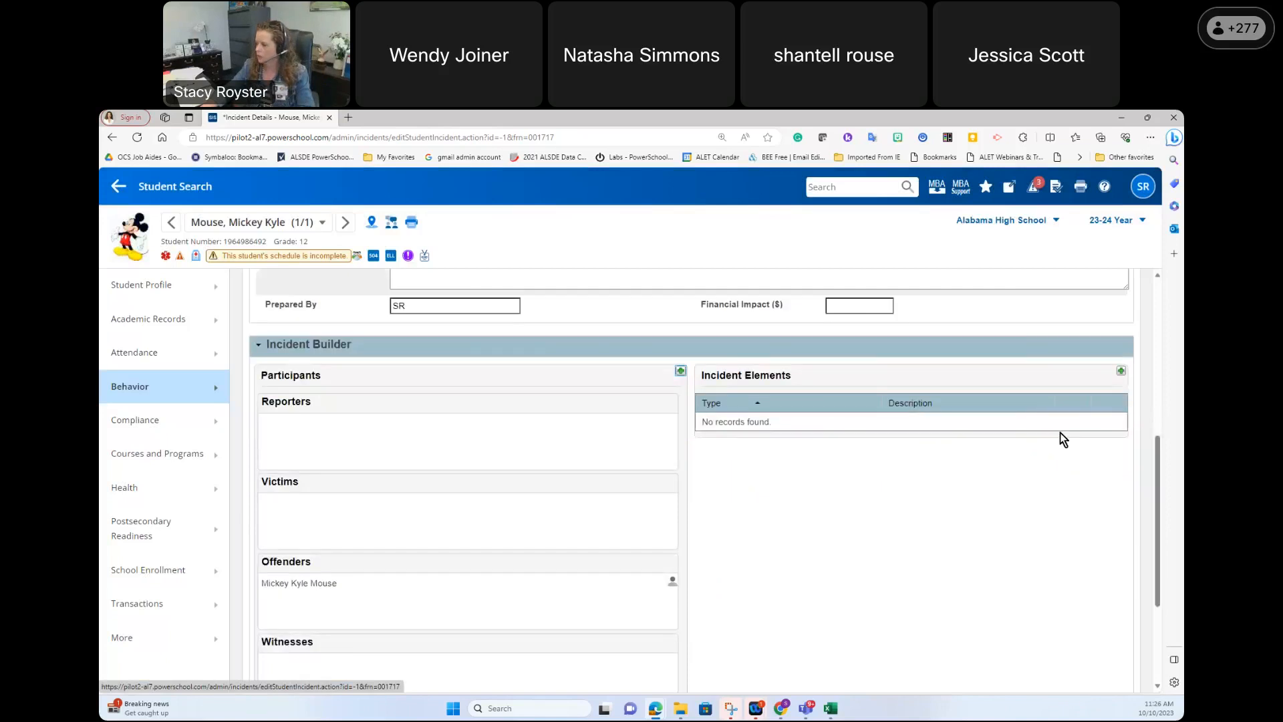
{"action": "left_click", "coordinate": [1122, 370]}
{"action": "left_click", "coordinate": [1089, 419]}
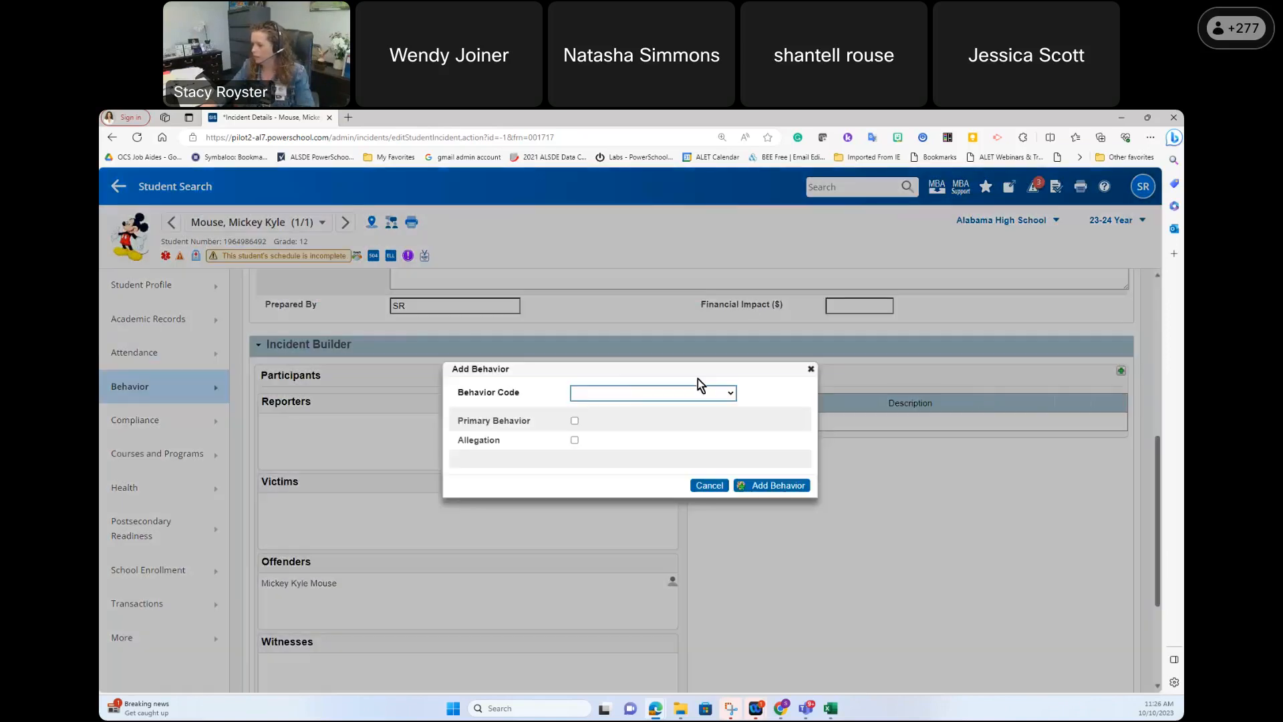
{"action": "left_click", "coordinate": [623, 391]}
{"action": "scroll", "coordinate": [638, 467], "scroll_direction": "down", "scroll_amount": 4}
{"action": "scroll", "coordinate": [639, 483], "scroll_direction": "down", "scroll_amount": 3}
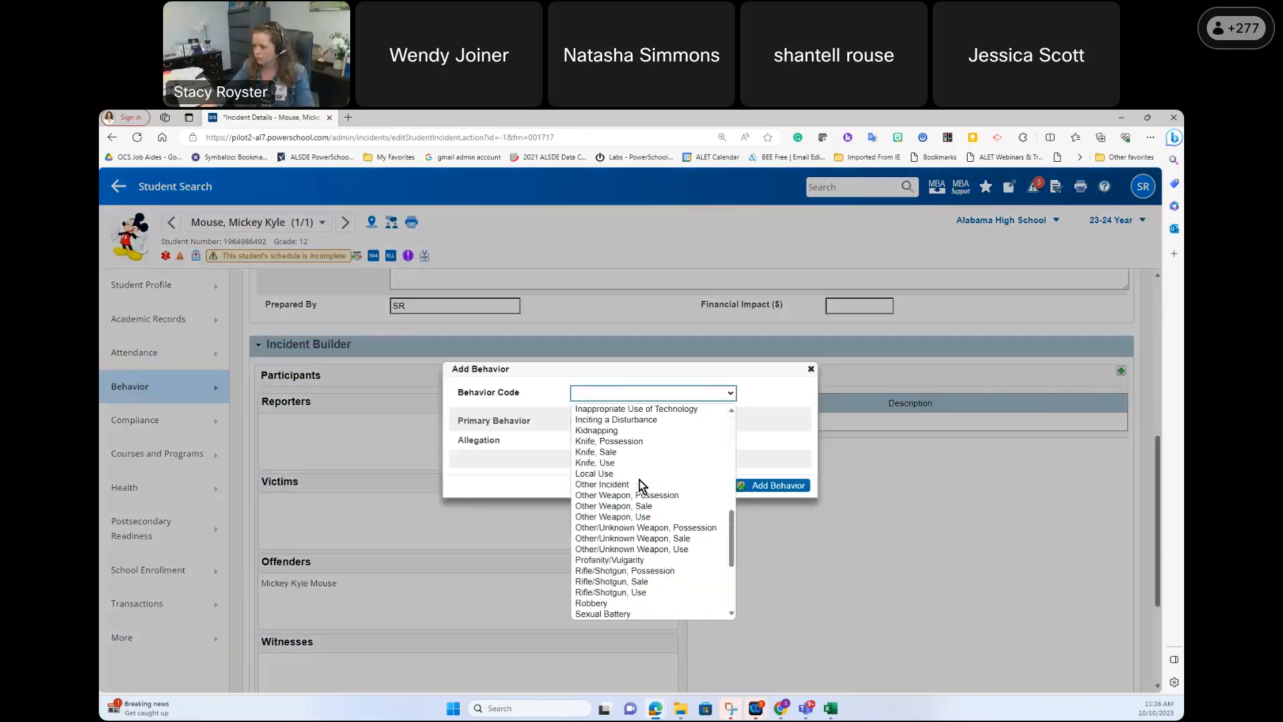
{"action": "left_click", "coordinate": [618, 549]}
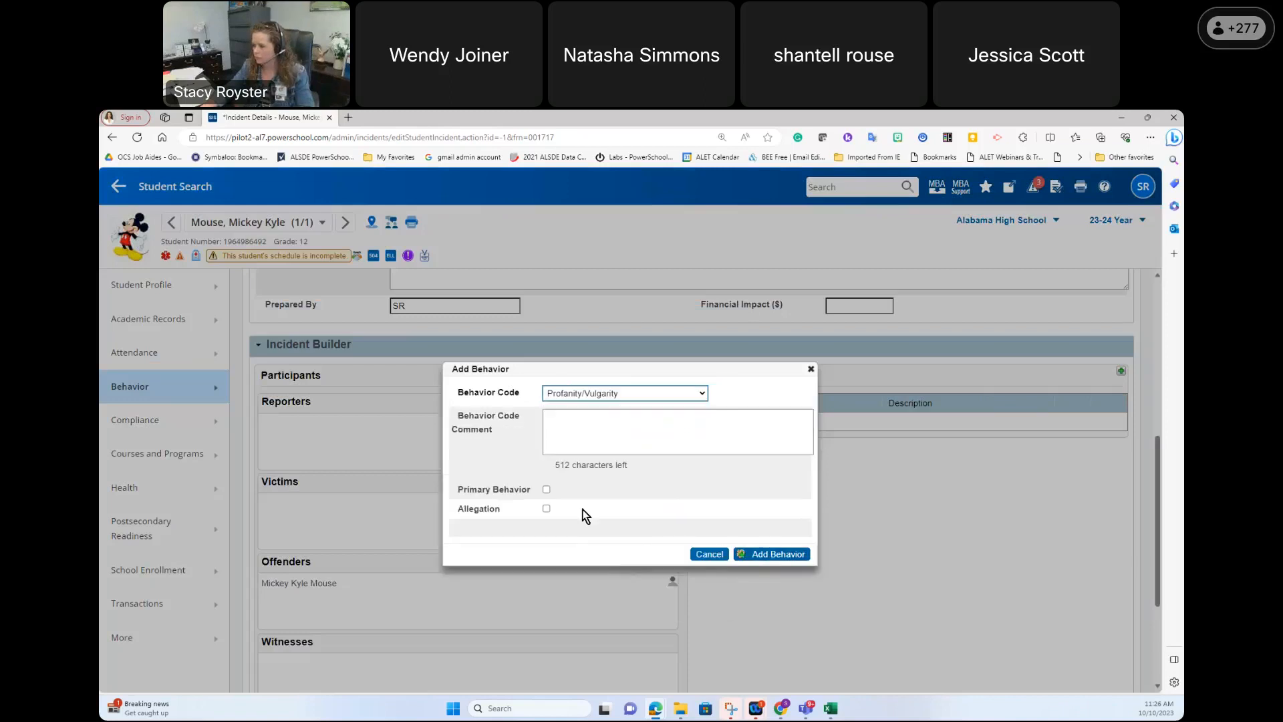
{"action": "left_click", "coordinate": [546, 489]}
{"action": "left_click", "coordinate": [777, 555]}
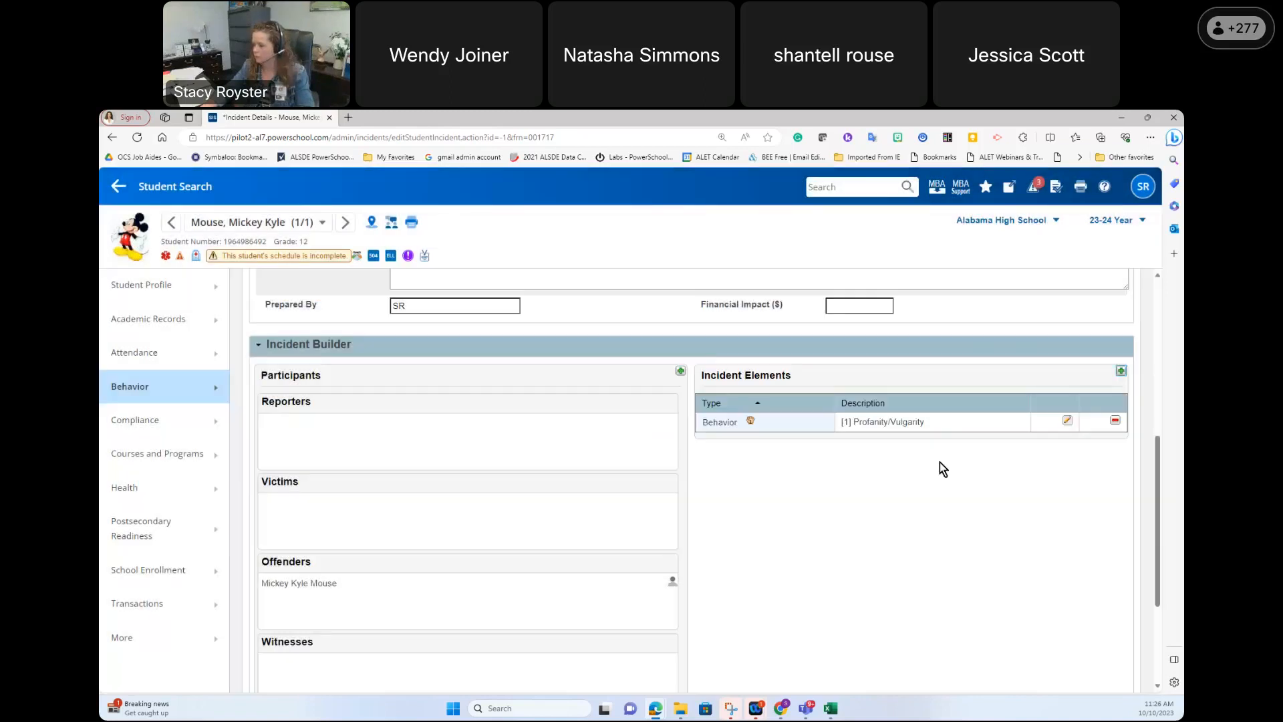
{"action": "left_click_drag", "start_coordinate": [699, 420], "coordinate": [314, 584]}
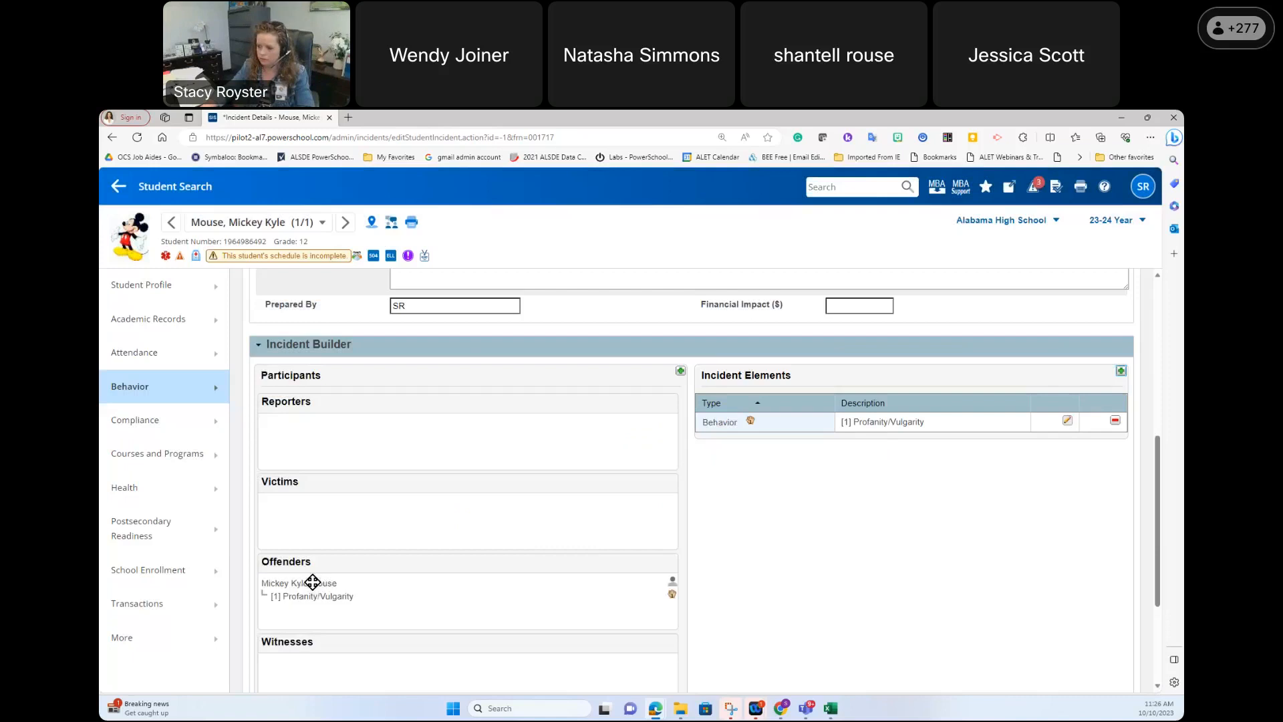
Step: Add a Suspended/In School action beginning 10/11/2023 with expected and actual end dates of 10/13/2023, and assign it to the offender's Profanity/Vulgarity behavior
{"action": "left_click", "coordinate": [1120, 371]}
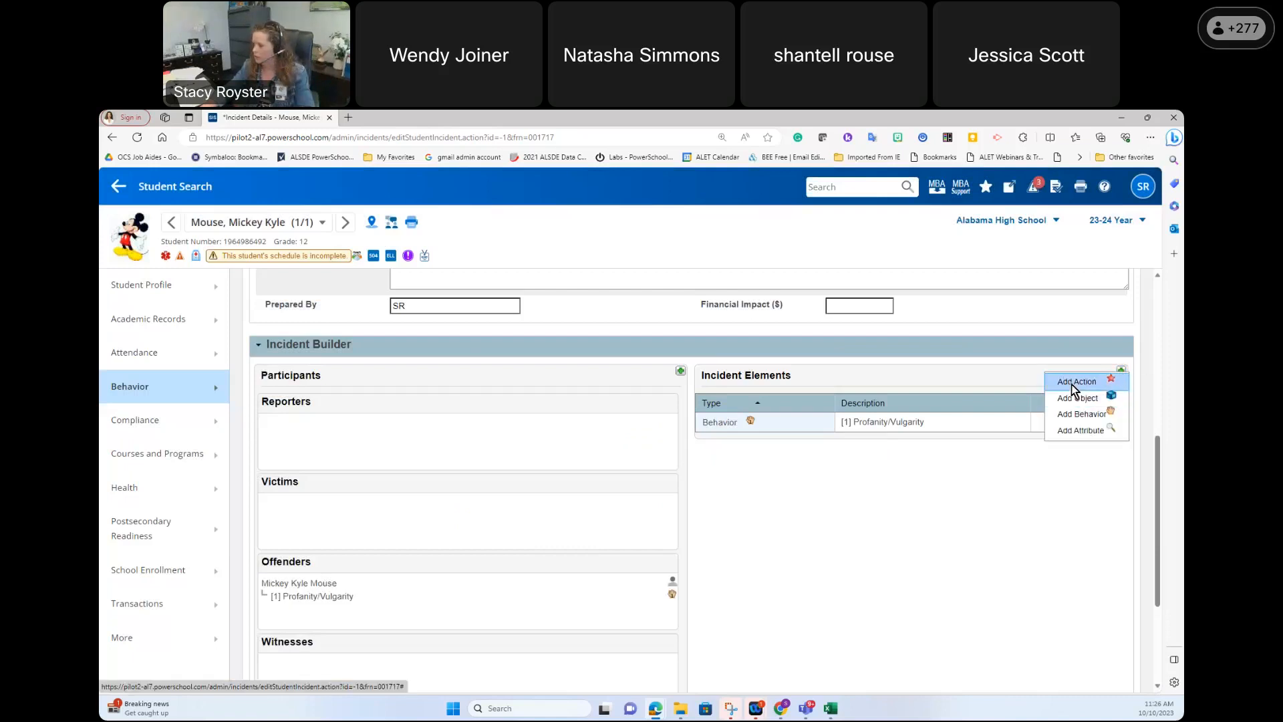
{"action": "left_click", "coordinate": [1074, 382]}
{"action": "left_click", "coordinate": [609, 285]}
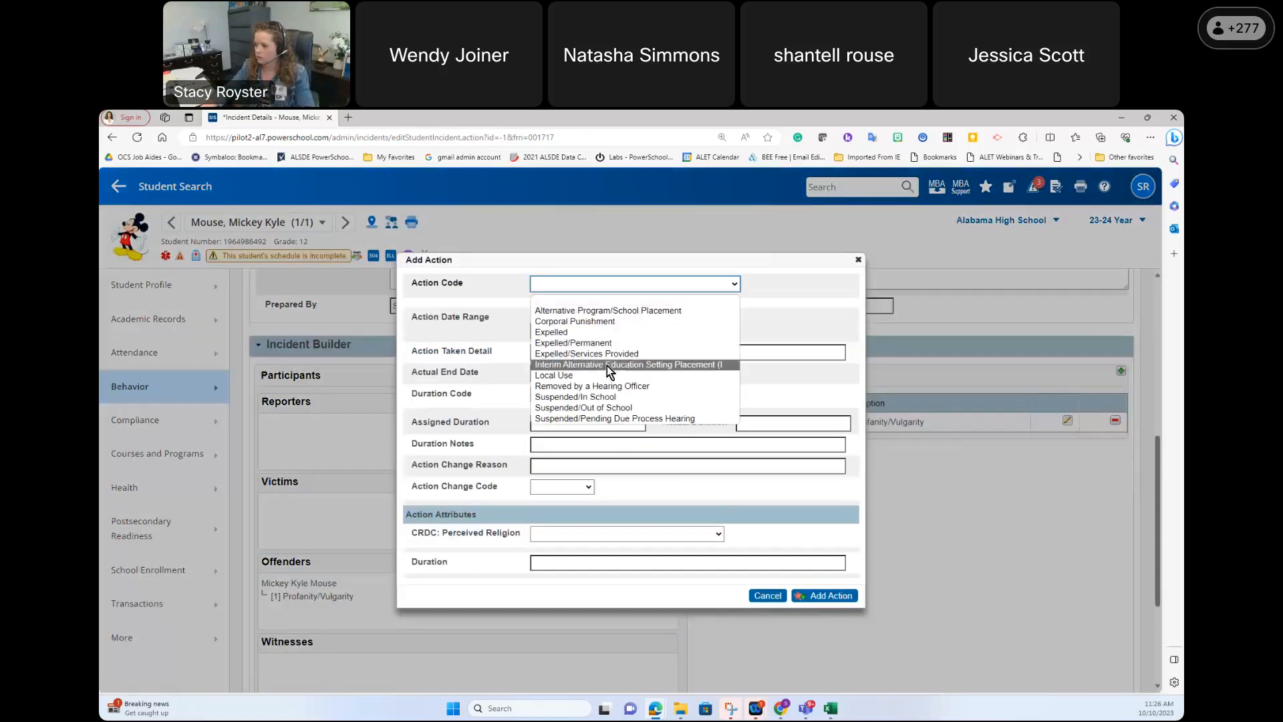
{"action": "left_click", "coordinate": [608, 397]}
{"action": "left_click", "coordinate": [602, 430]}
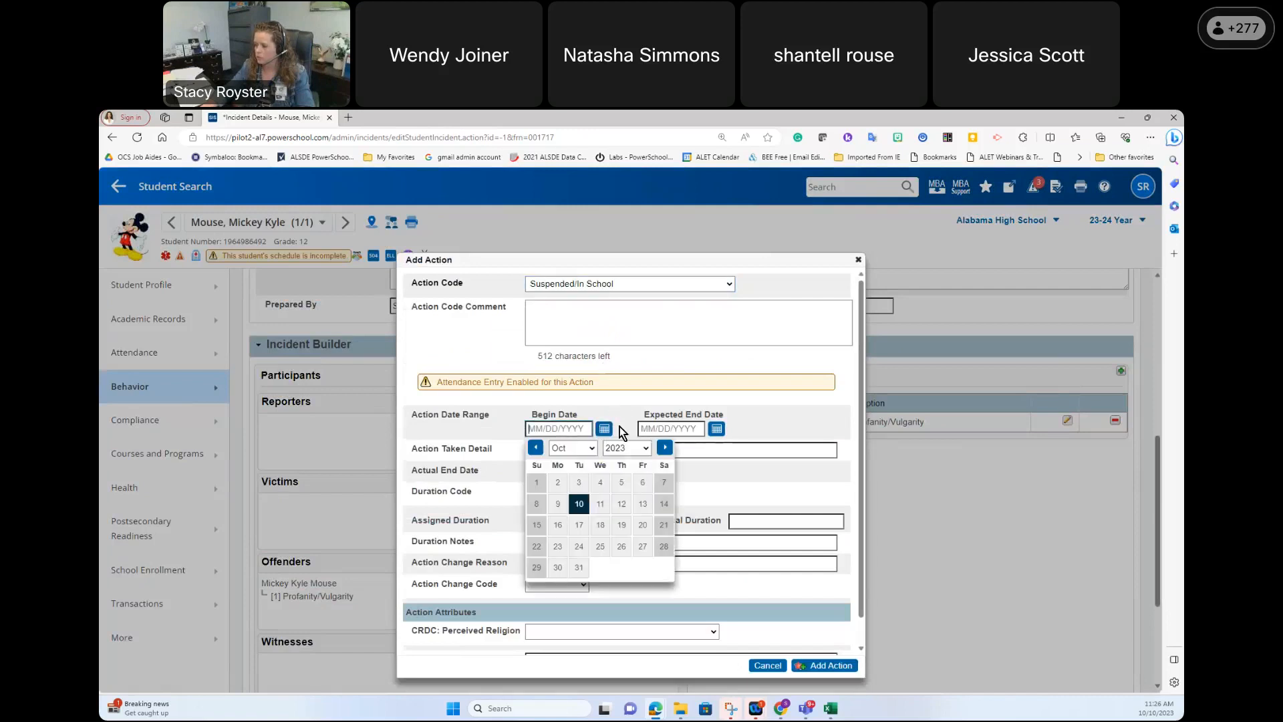
{"action": "left_click", "coordinate": [601, 501]}
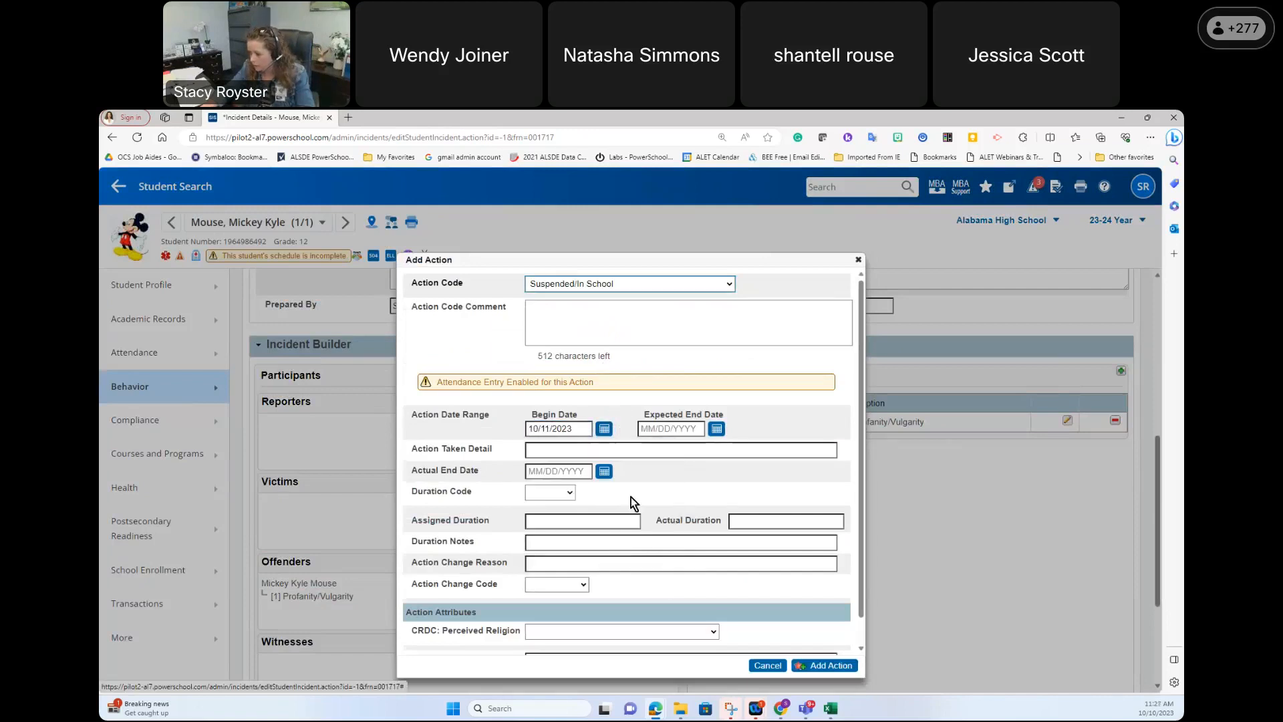
{"action": "left_click", "coordinate": [716, 428]}
{"action": "left_click", "coordinate": [755, 503]}
{"action": "left_click", "coordinate": [591, 470]}
{"action": "type", "text": "10/13/2023"}
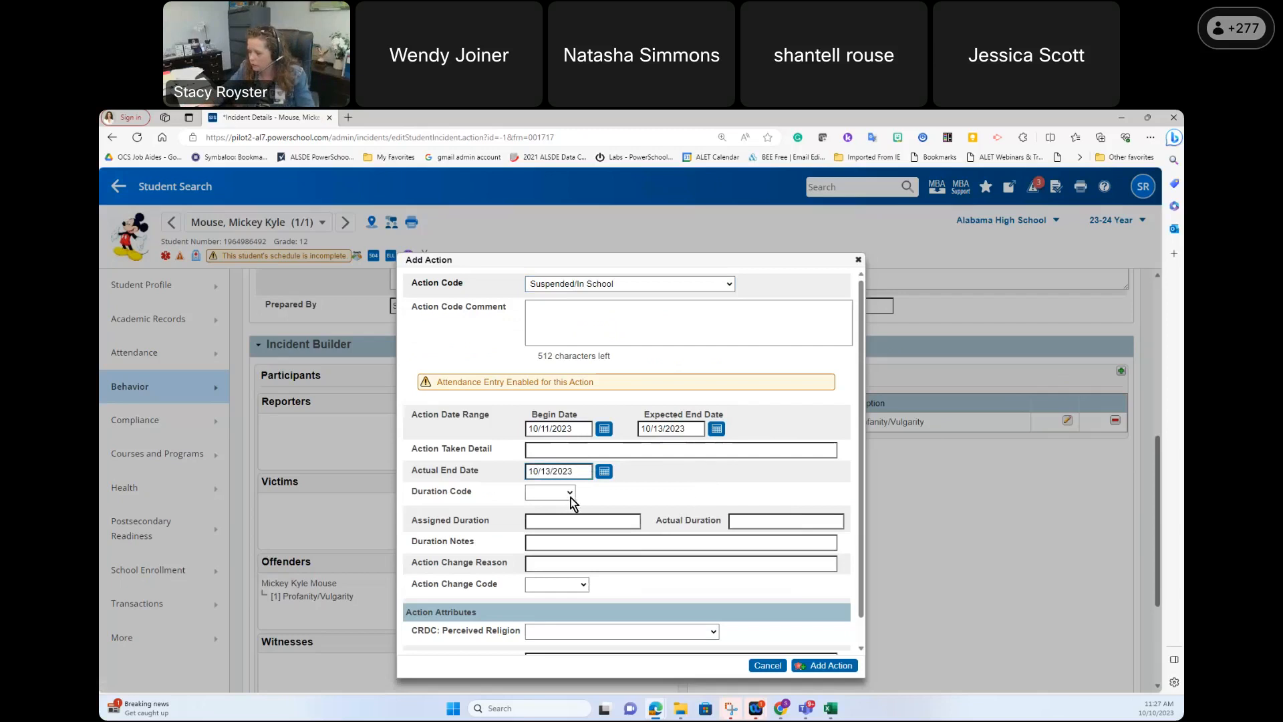
{"action": "left_click", "coordinate": [832, 665]}
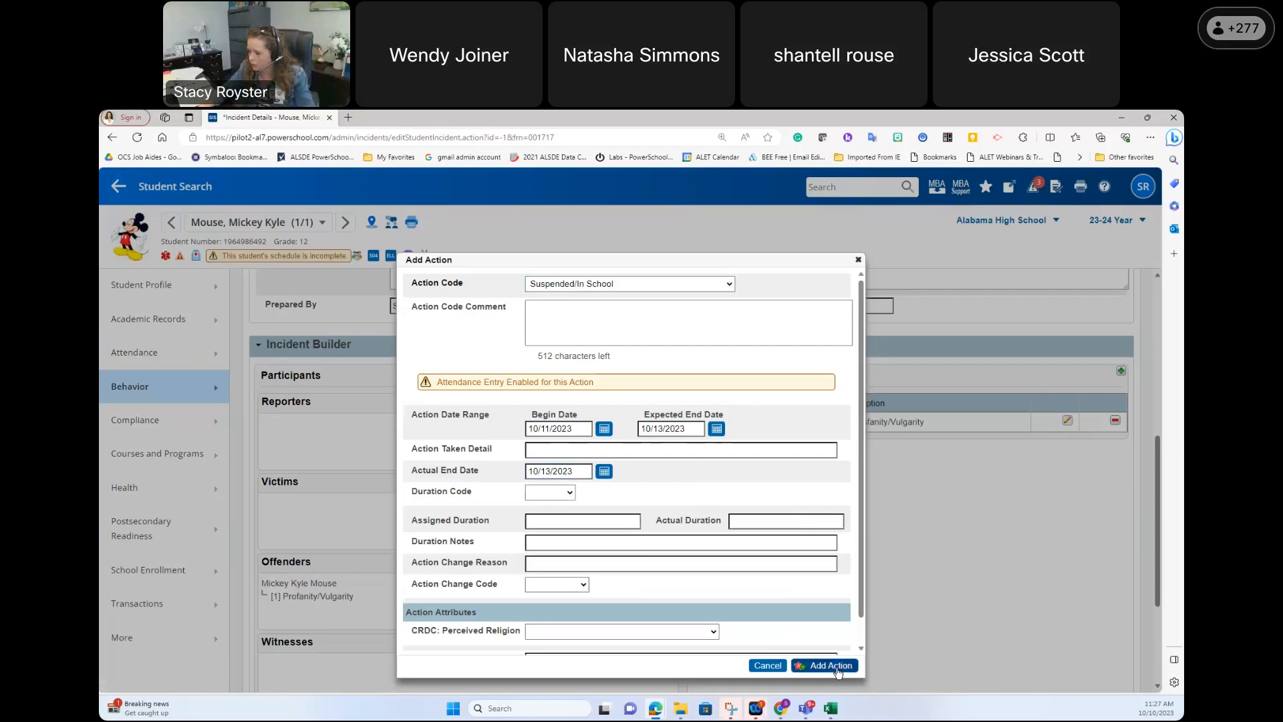
{"action": "left_click_drag", "start_coordinate": [770, 435], "coordinate": [327, 594]}
Step: Fill every period from 10/11/2023 to 10/13/2023 with the ISS (In School Suspension) code and submit the incident with its daily attendance calculation
{"action": "scroll", "coordinate": [911, 536], "scroll_direction": "down", "scroll_amount": 3}
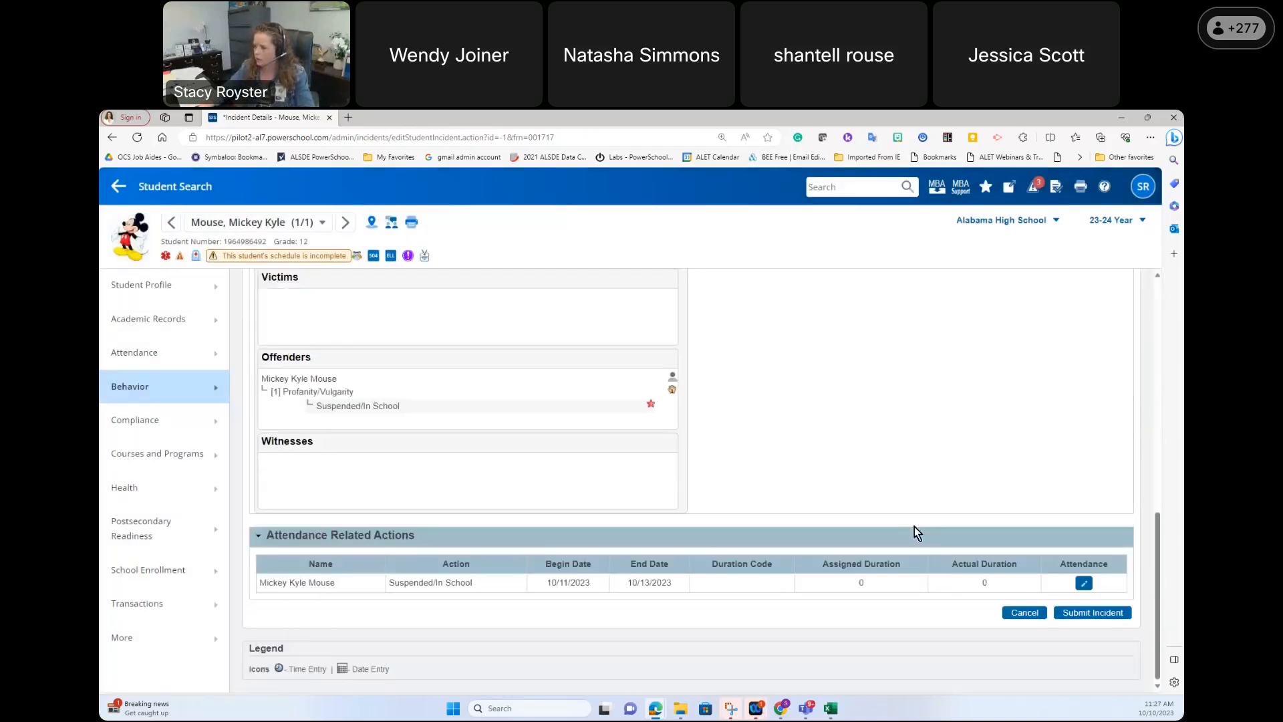
{"action": "left_click", "coordinate": [1083, 584]}
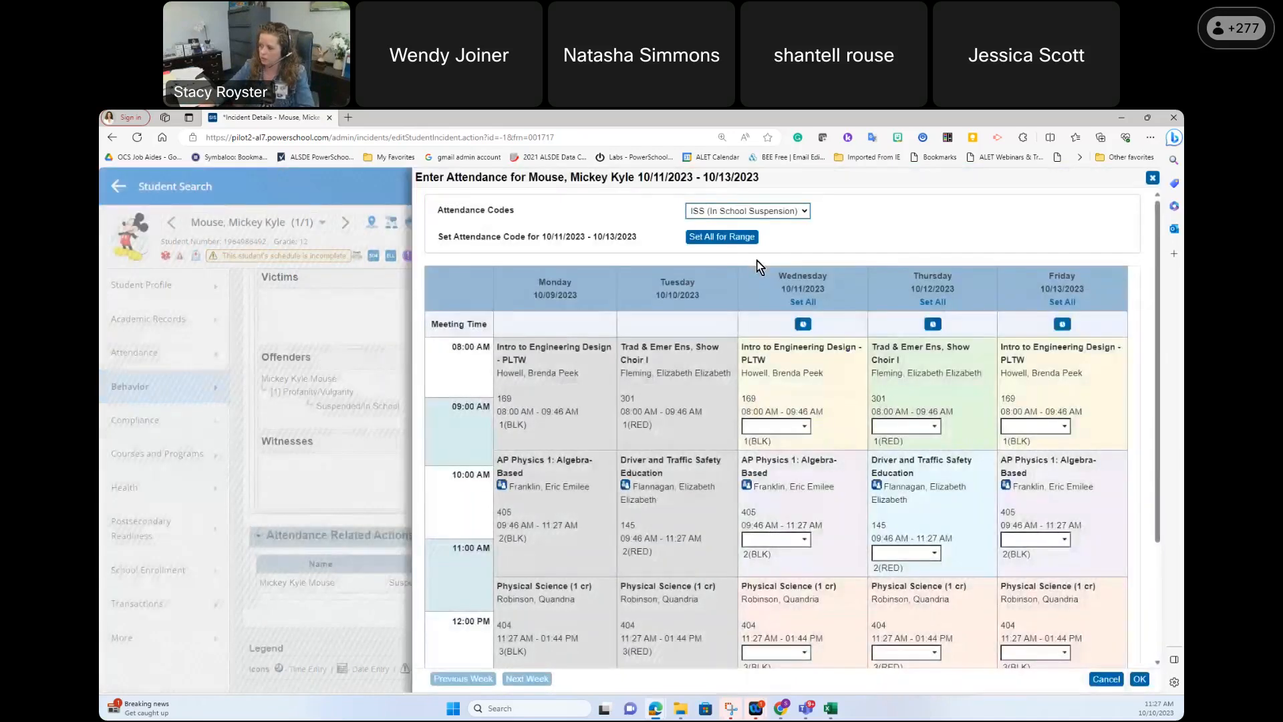
{"action": "left_click", "coordinate": [721, 237]}
{"action": "scroll", "coordinate": [935, 601], "scroll_direction": "down", "scroll_amount": 3}
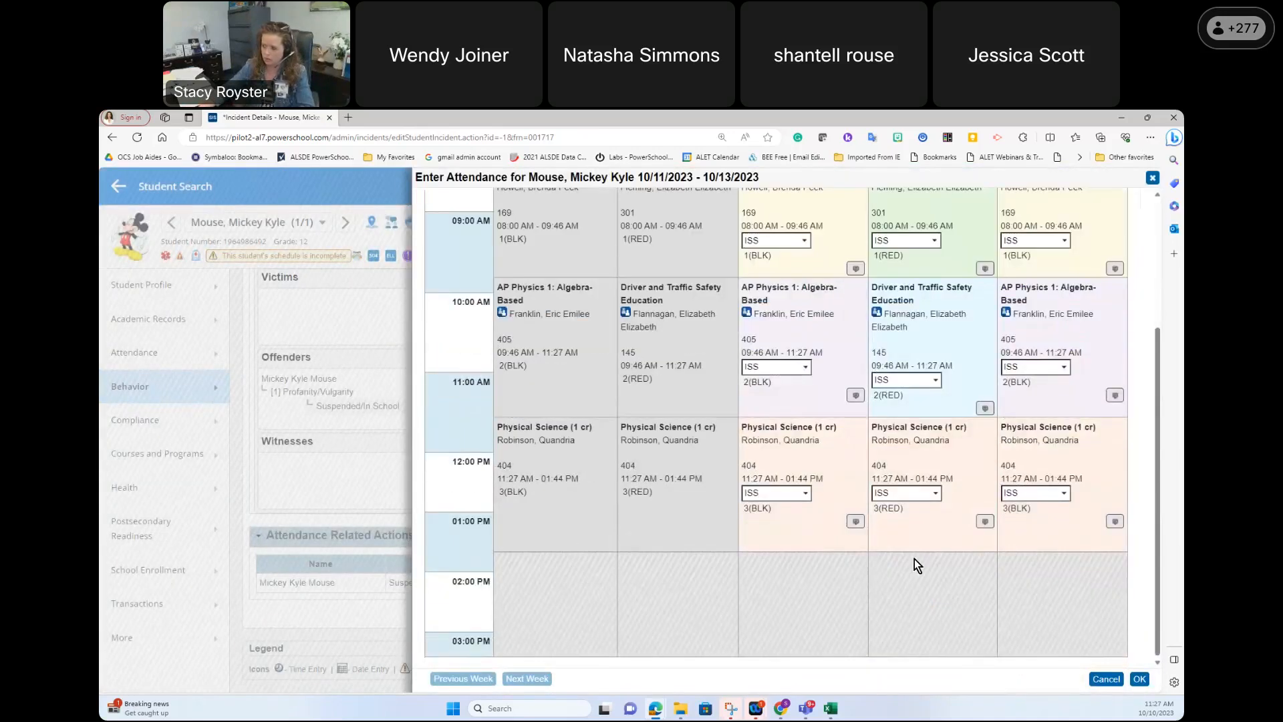
{"action": "left_click", "coordinate": [1140, 679]}
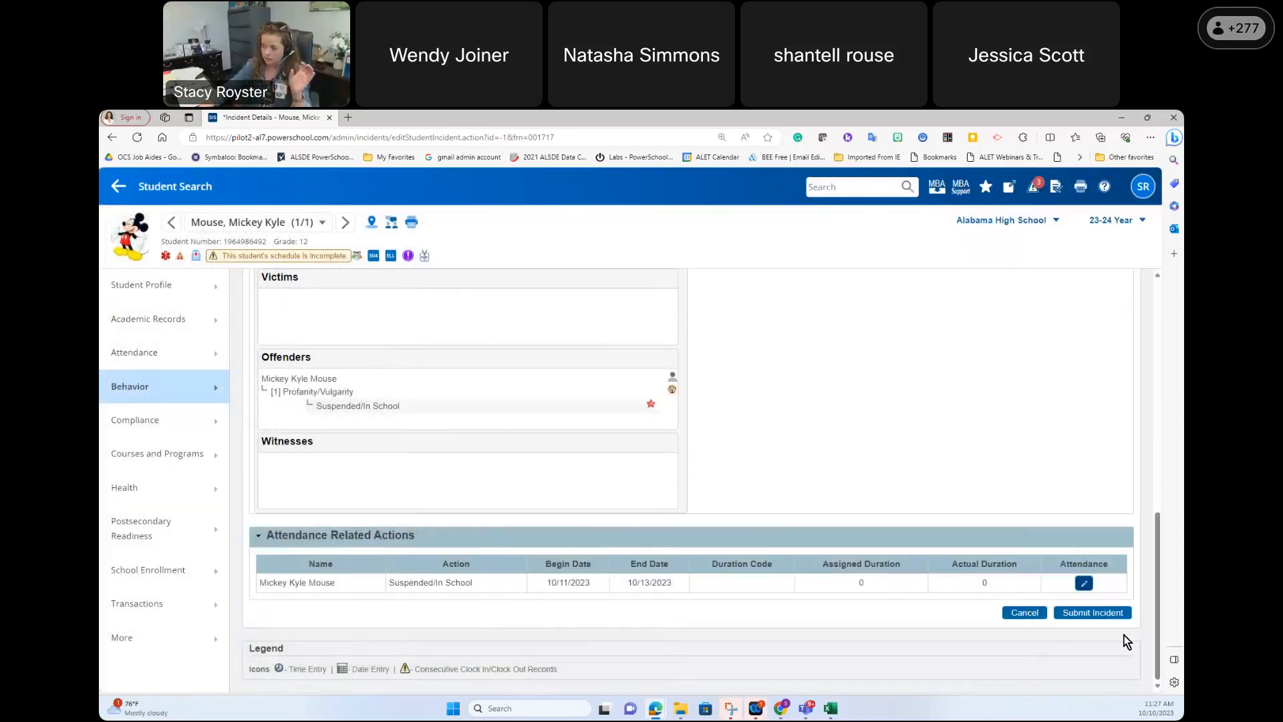
{"action": "left_click", "coordinate": [1120, 614]}
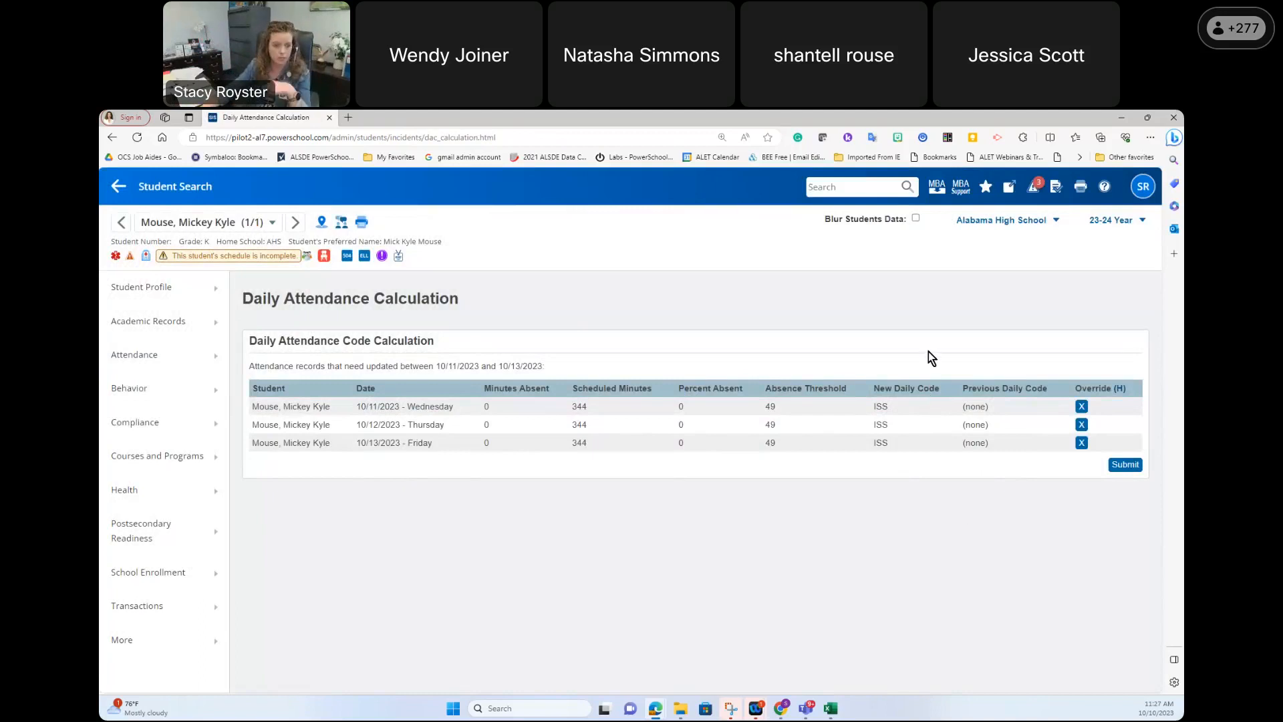
{"action": "left_click", "coordinate": [1126, 464]}
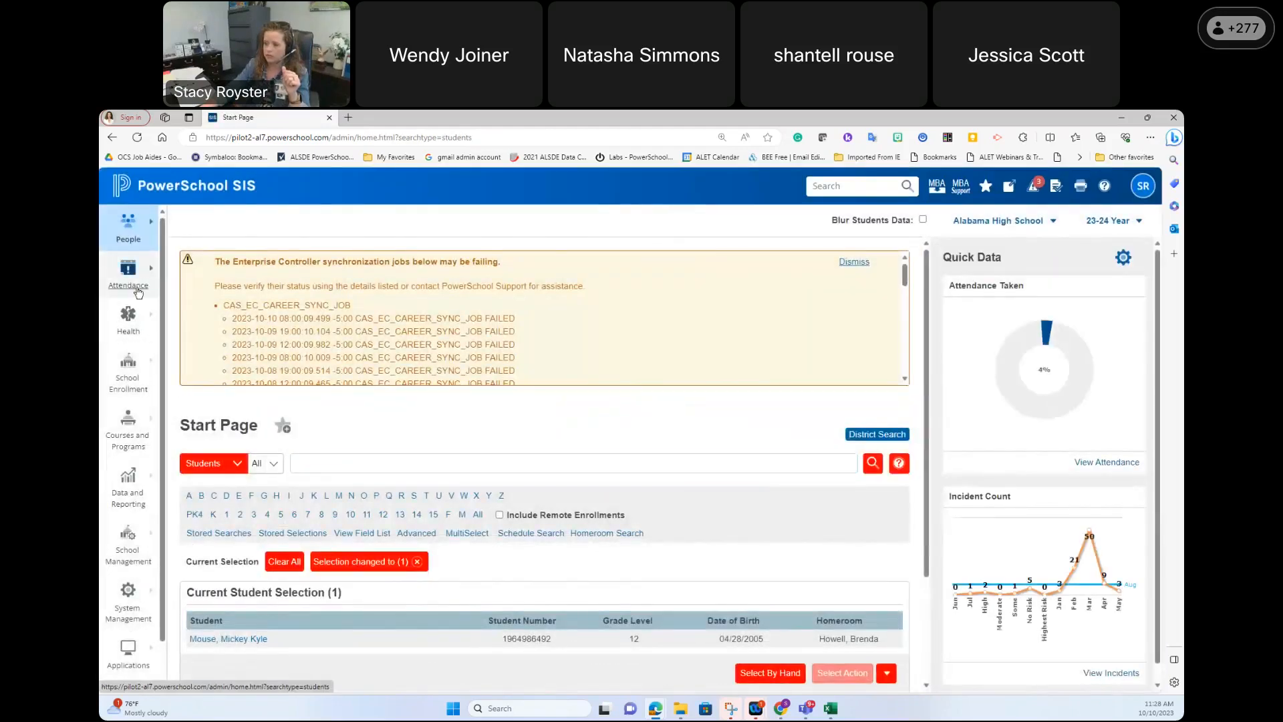
Step: Go to Meeting Attendance and start a new attendance entry for 10/10/2023 for a student found by last name
{"action": "left_click", "coordinate": [137, 292]}
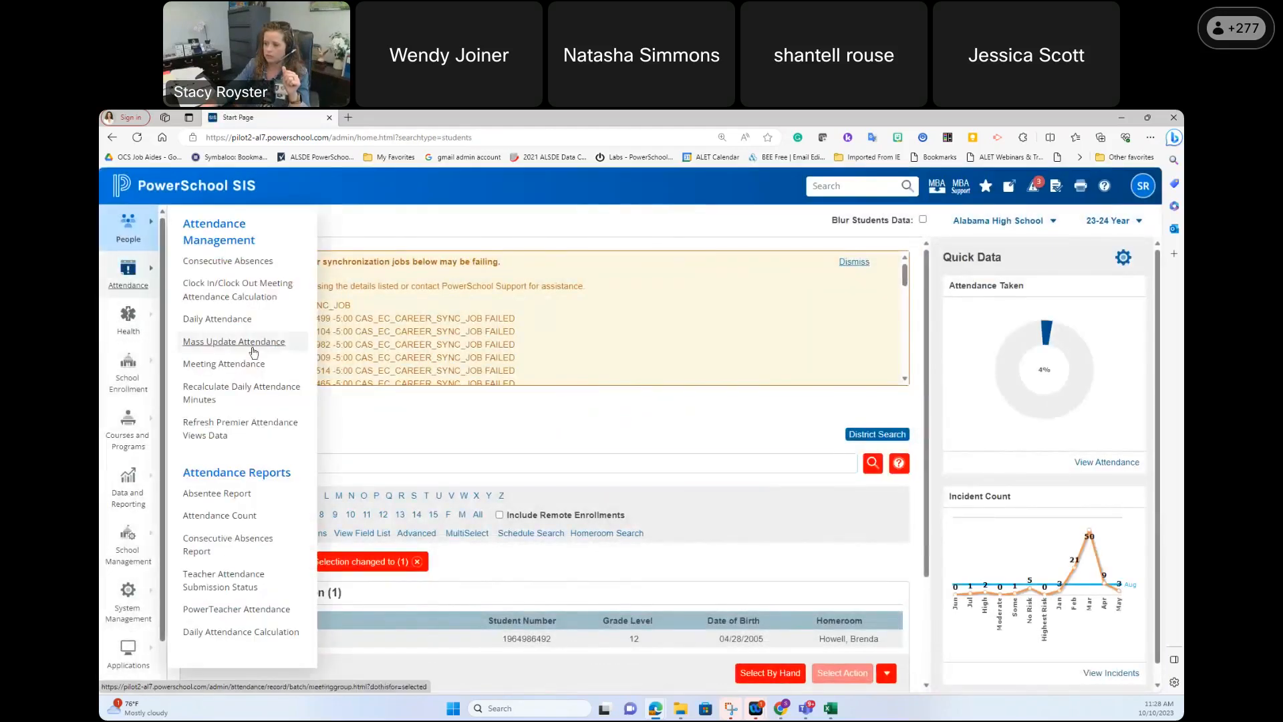
{"action": "left_click", "coordinate": [258, 338]}
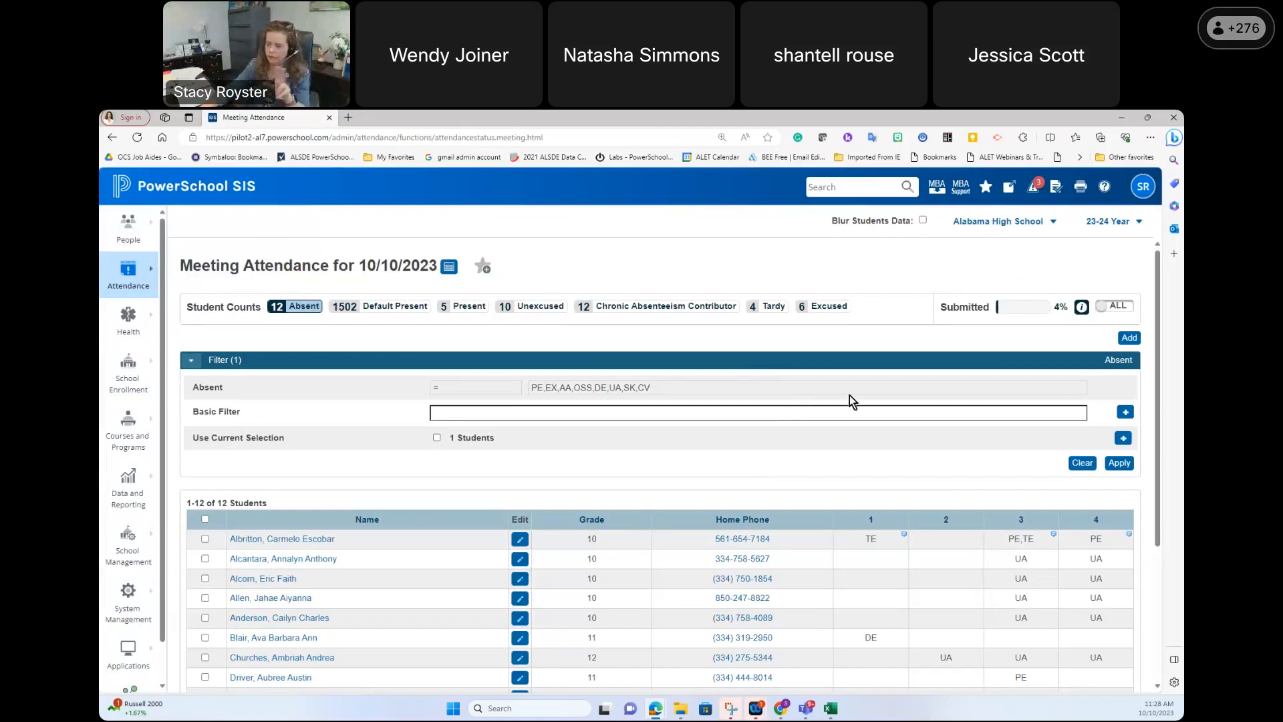
{"action": "left_click", "coordinate": [1128, 337]}
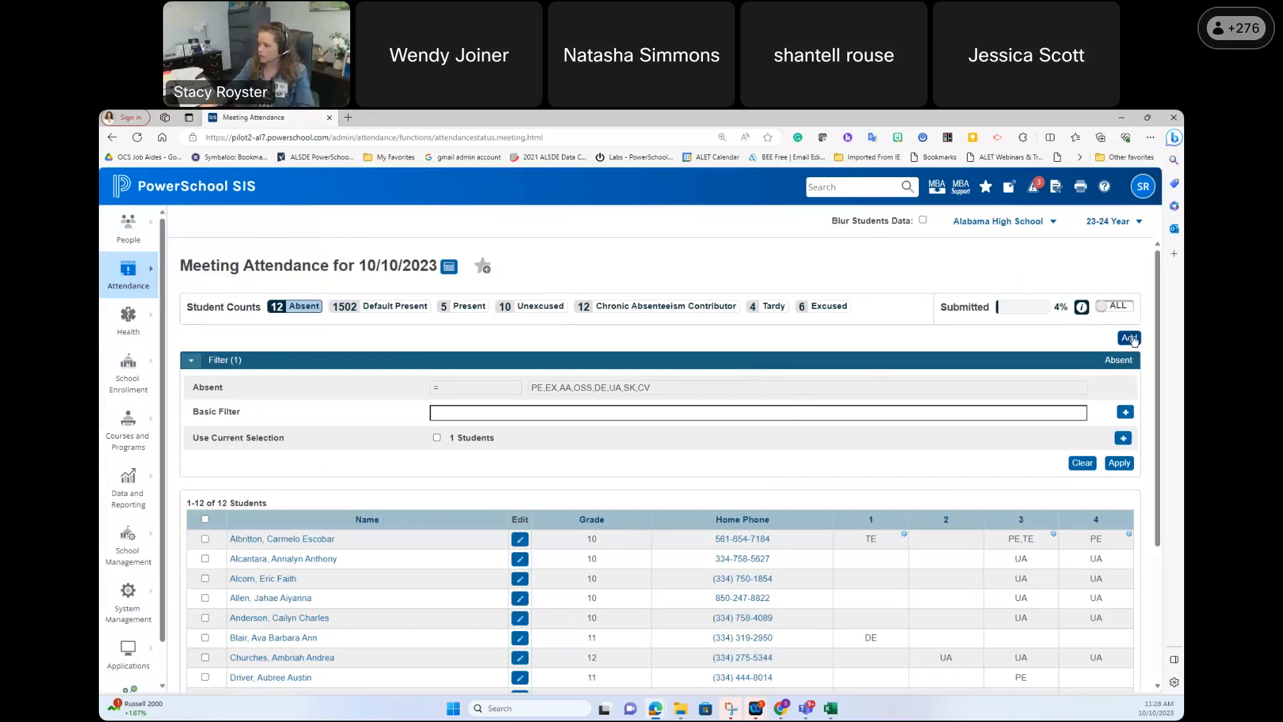
{"action": "type", "text": "smith"}
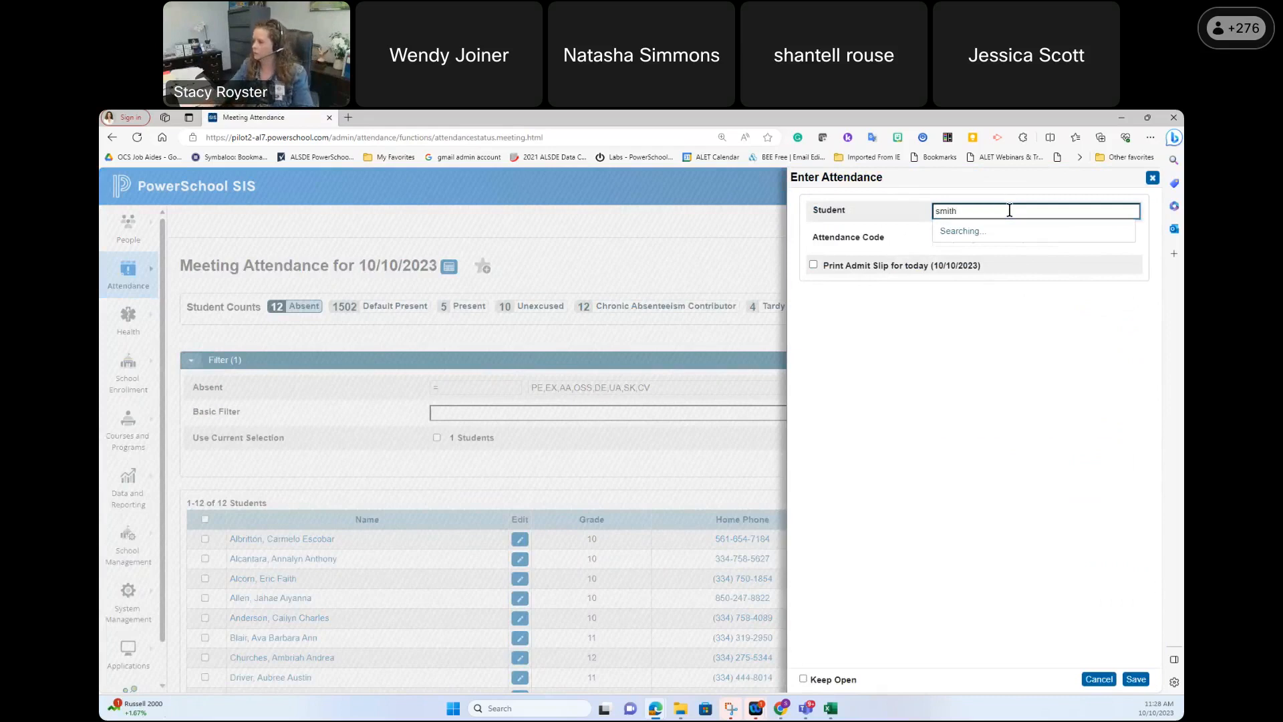
{"action": "left_click", "coordinate": [982, 238]}
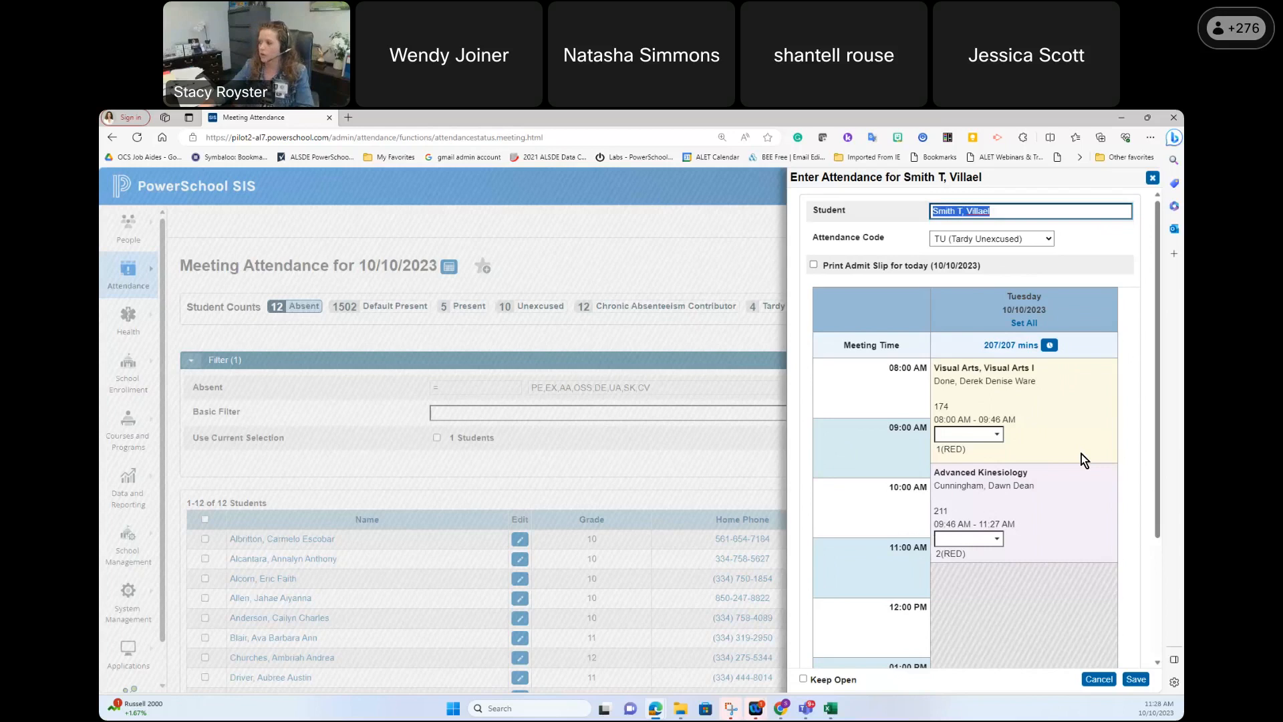
Step: Set the 2(RED) Advanced Kinesiology attendance code to SA (School Activity) and submit the entry with its daily attendance calculation
{"action": "scroll", "coordinate": [1081, 454], "scroll_direction": "down", "scroll_amount": 1}
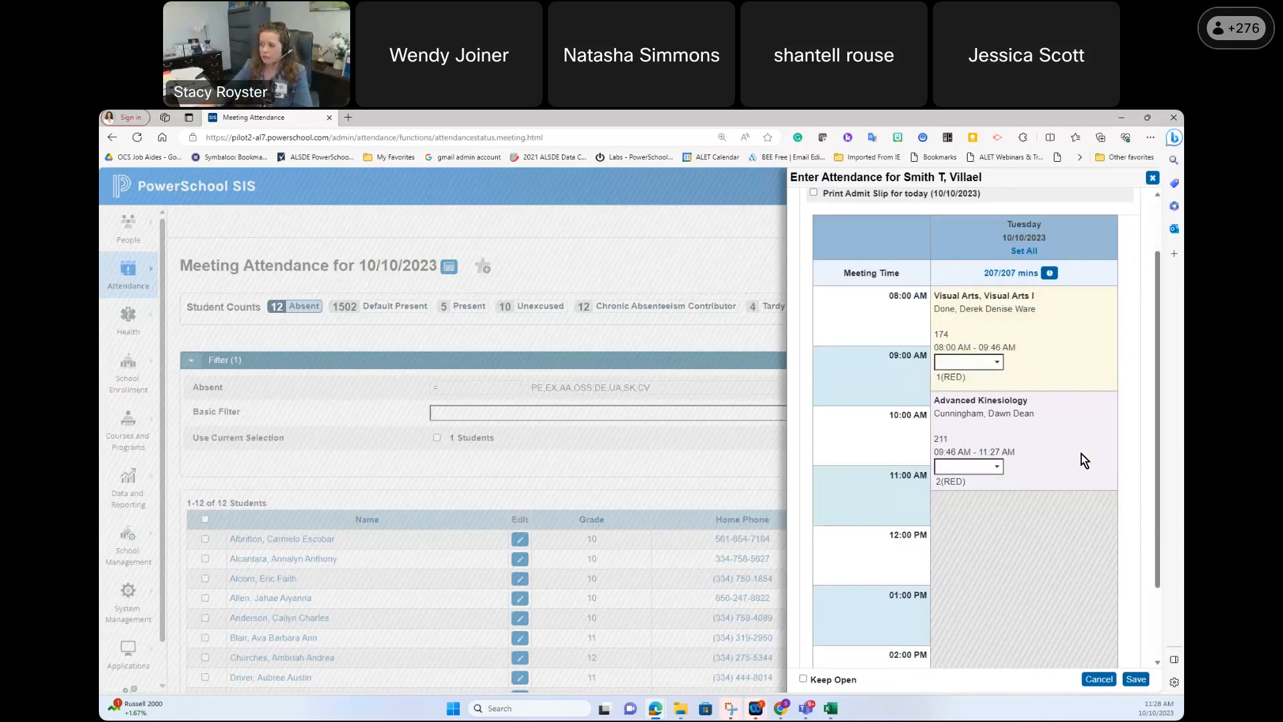
{"action": "left_click", "coordinate": [964, 467]}
{"action": "type", "text": "TU"}
{"action": "left_click", "coordinate": [965, 467]}
{"action": "scroll", "coordinate": [994, 547], "scroll_direction": "down", "scroll_amount": 5}
{"action": "scroll", "coordinate": [995, 546], "scroll_direction": "down", "scroll_amount": 2}
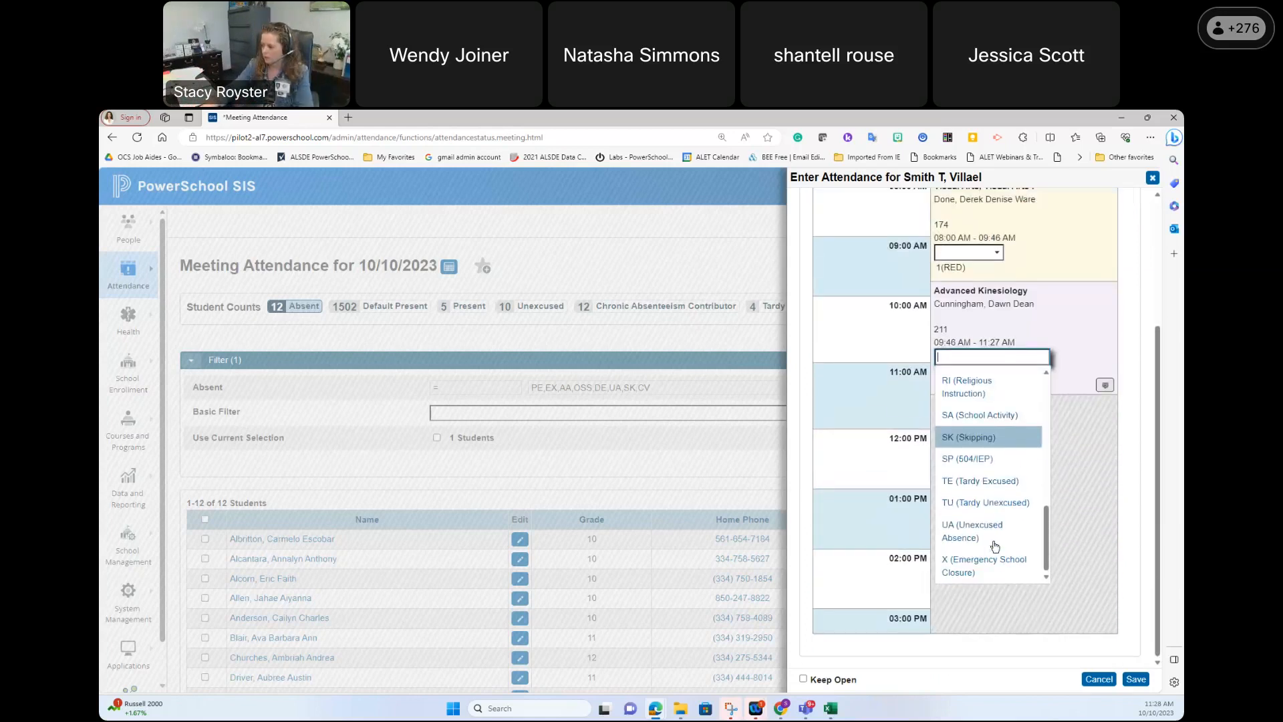
{"action": "left_click", "coordinate": [993, 415]}
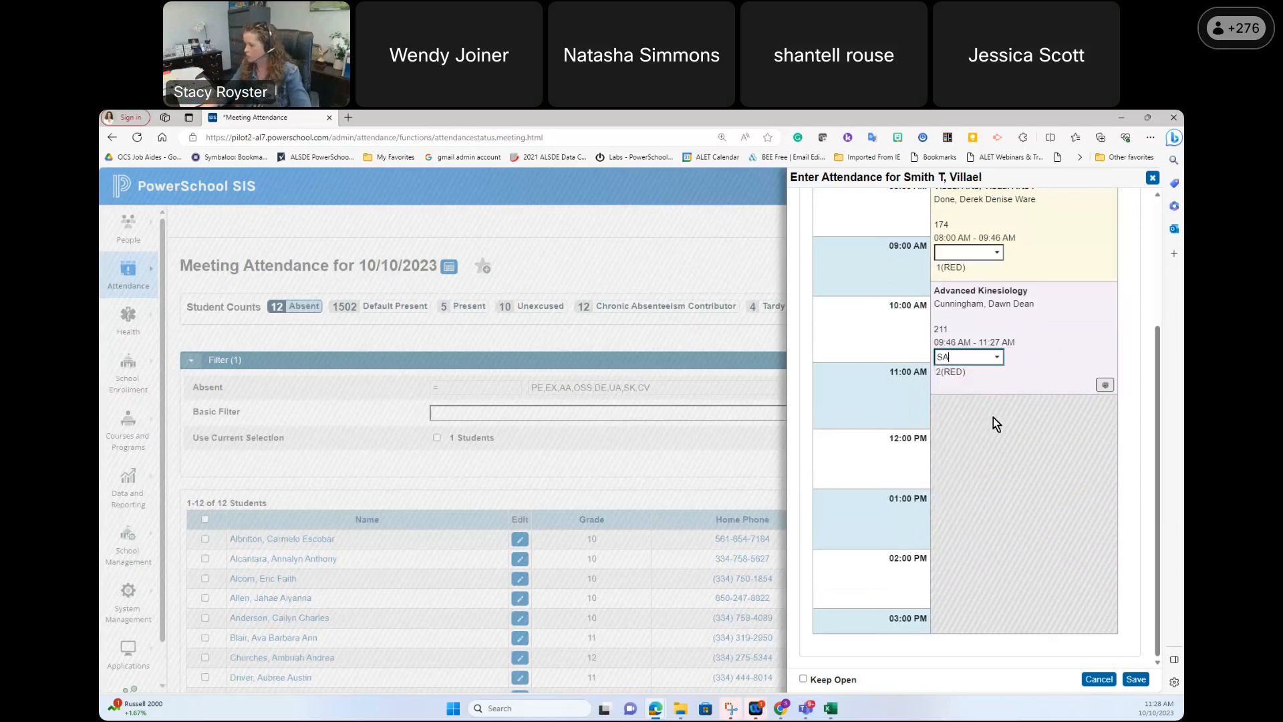
{"action": "scroll", "coordinate": [1002, 431], "scroll_direction": "up", "scroll_amount": 3}
{"action": "left_click", "coordinate": [1135, 679]}
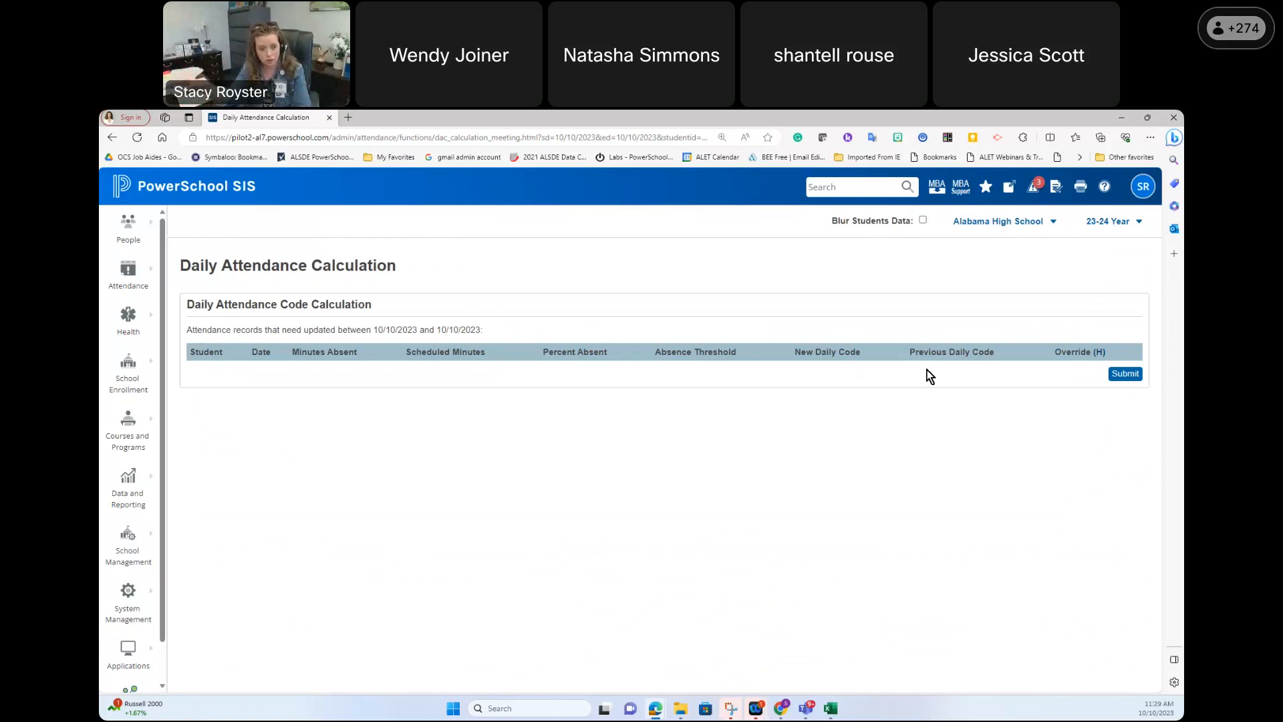
{"action": "left_click", "coordinate": [1141, 377]}
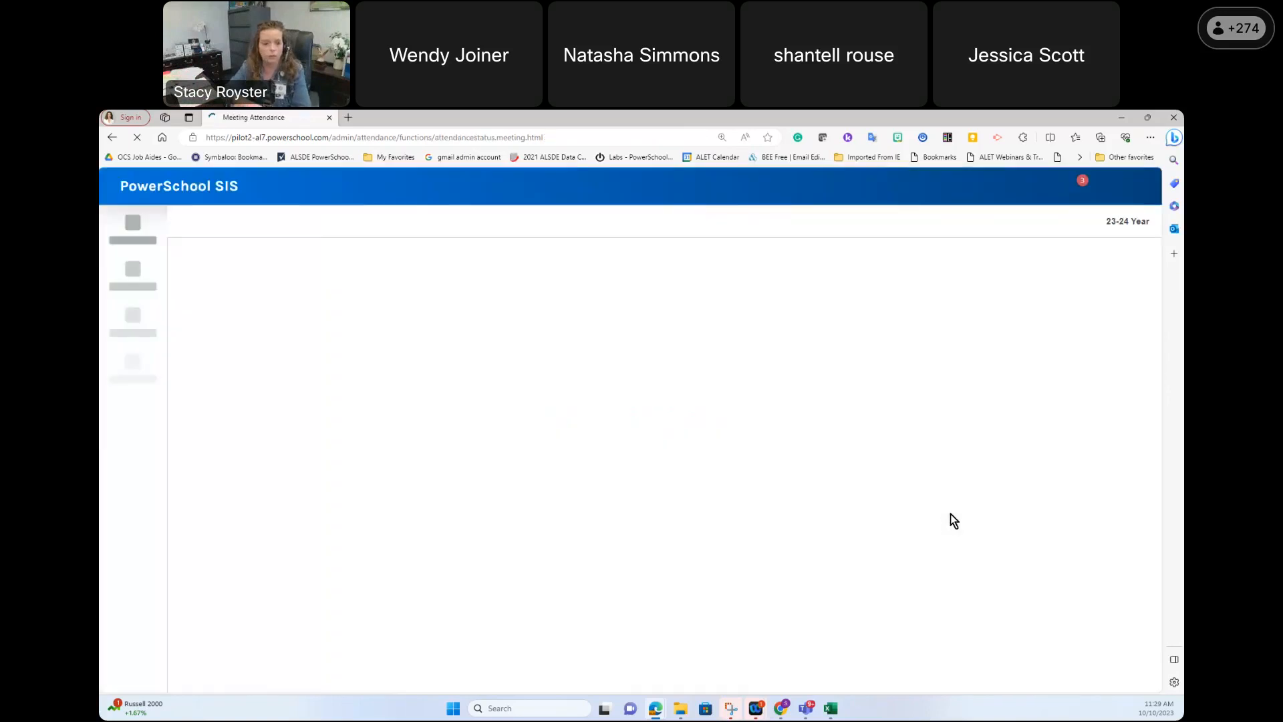
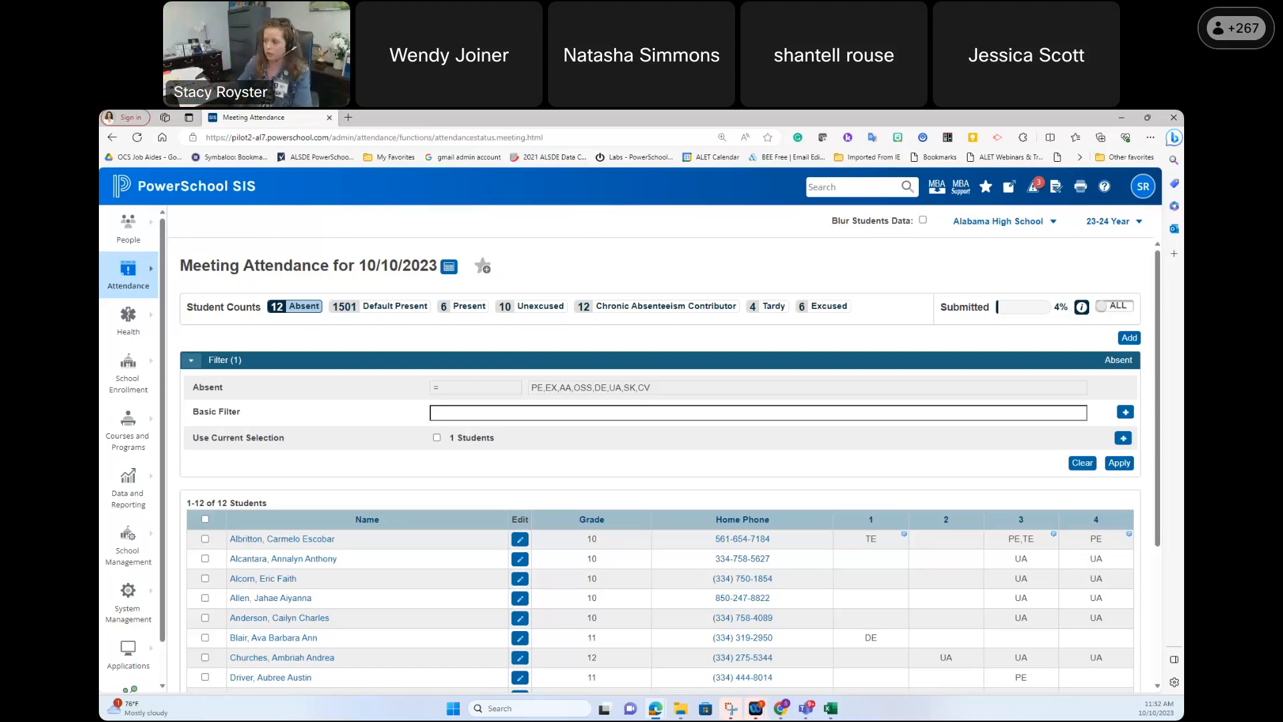
Step: For the grade 12 student marked UA in periods 2, 3 and 4, save a 09:32 AM clock-in with code UA (Unexcused Absence)
{"action": "scroll", "coordinate": [565, 465], "scroll_direction": "down", "scroll_amount": 2}
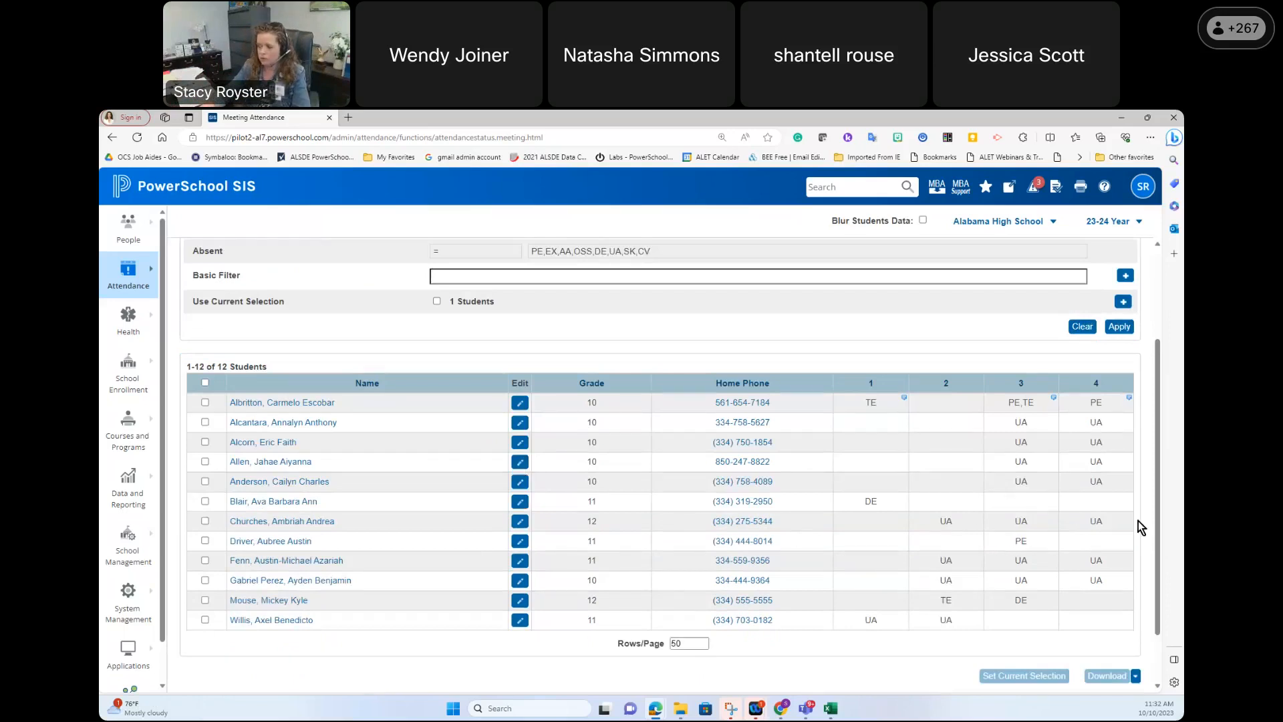
{"action": "left_click", "coordinate": [520, 521]}
{"action": "scroll", "coordinate": [955, 508], "scroll_direction": "down", "scroll_amount": 3}
{"action": "scroll", "coordinate": [976, 502], "scroll_direction": "up", "scroll_amount": 3}
{"action": "left_click", "coordinate": [1041, 347]}
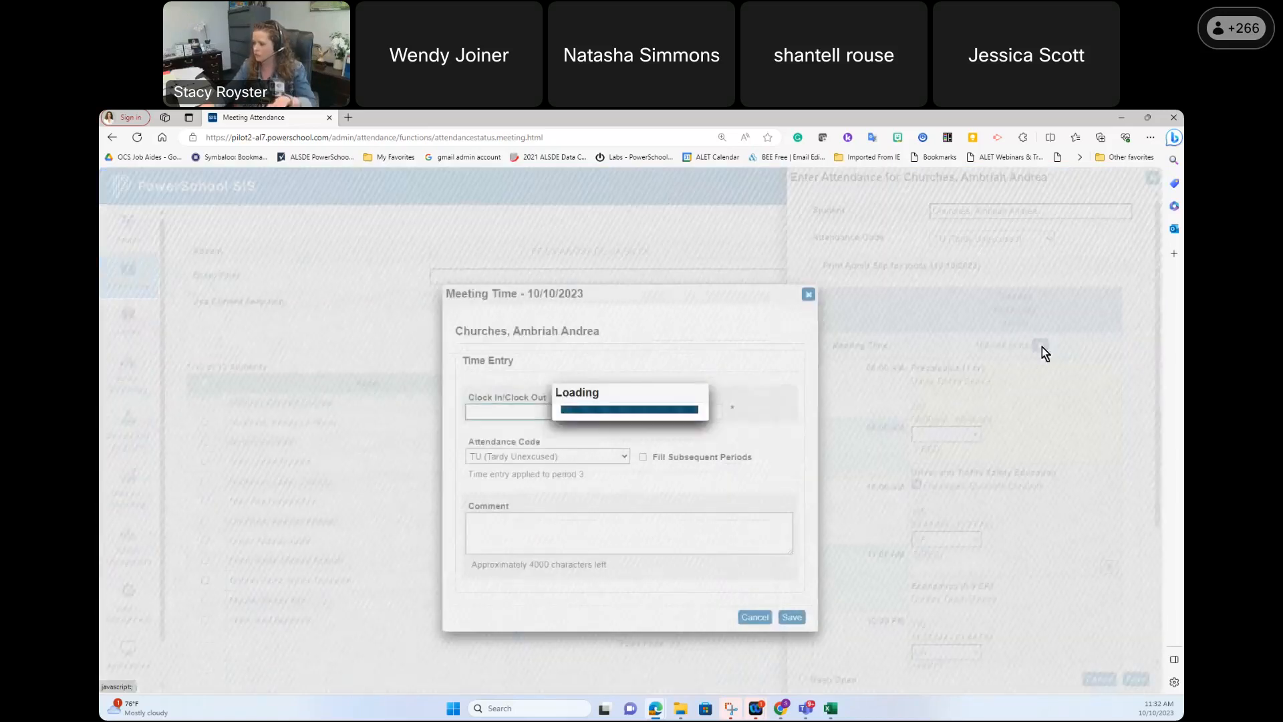
{"action": "left_click", "coordinate": [574, 412]}
{"action": "left_click", "coordinate": [562, 439]}
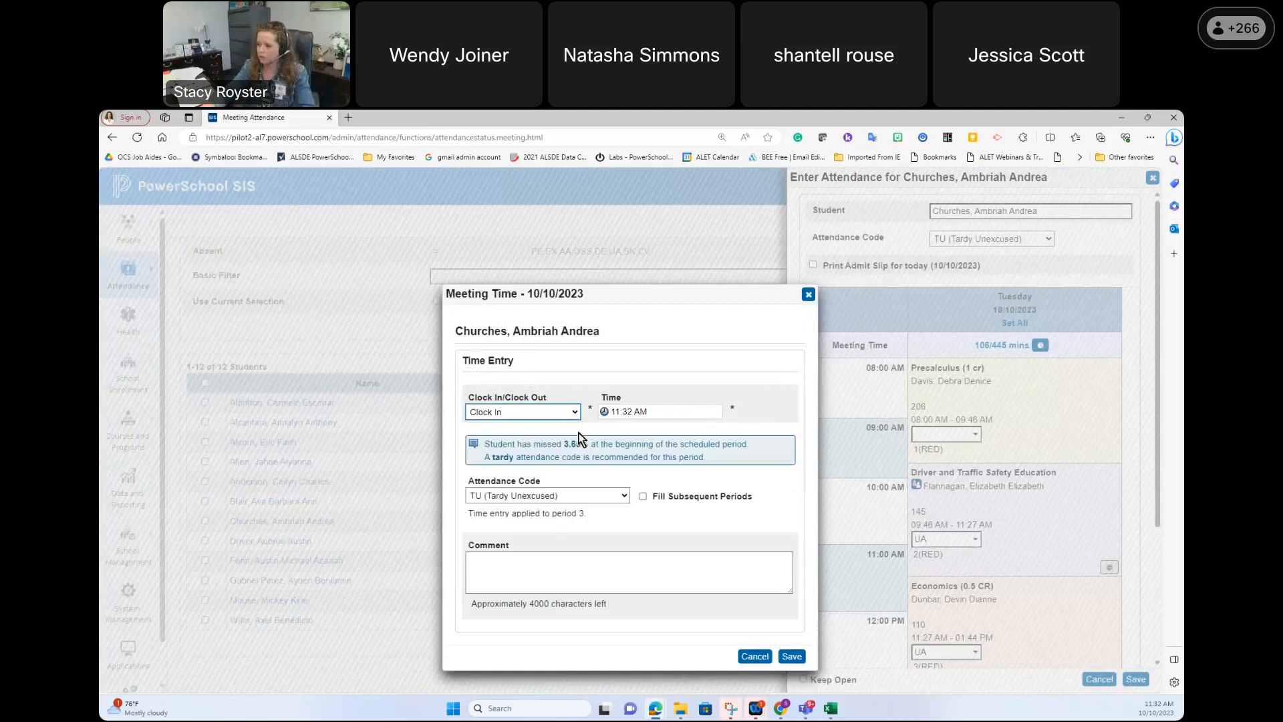
{"action": "left_click", "coordinate": [614, 411]}
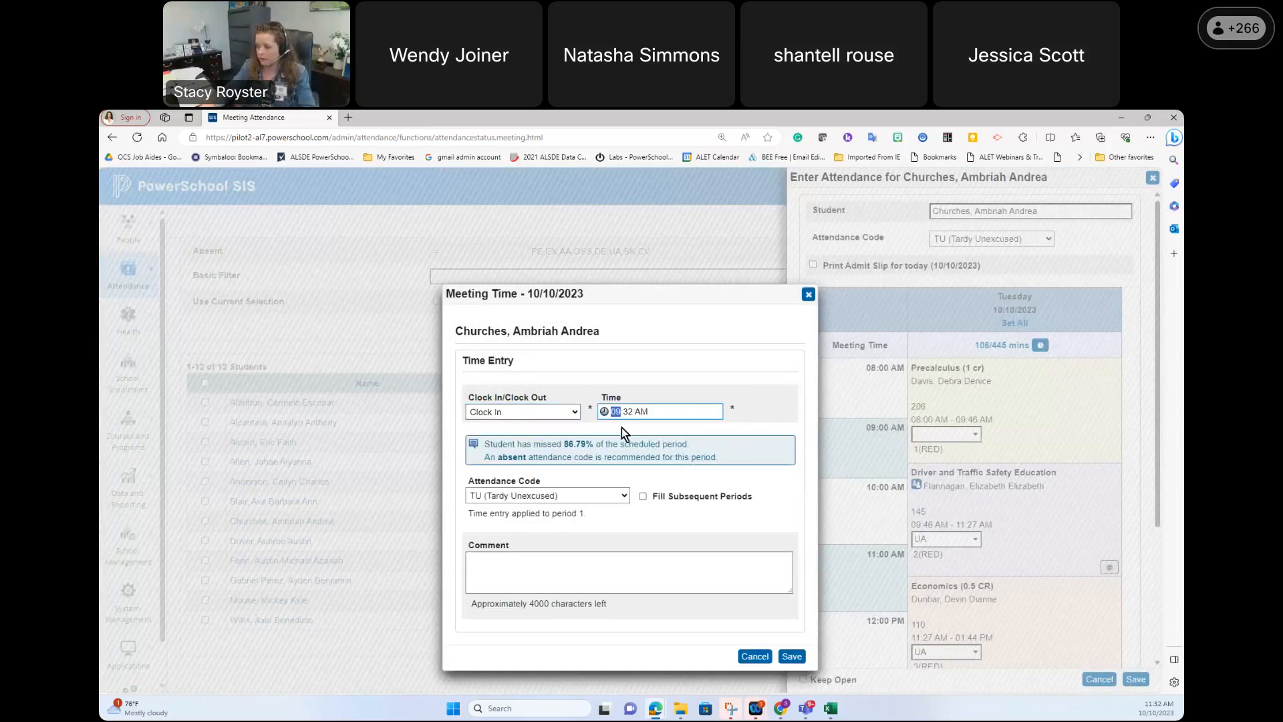
{"action": "left_click", "coordinate": [550, 495]}
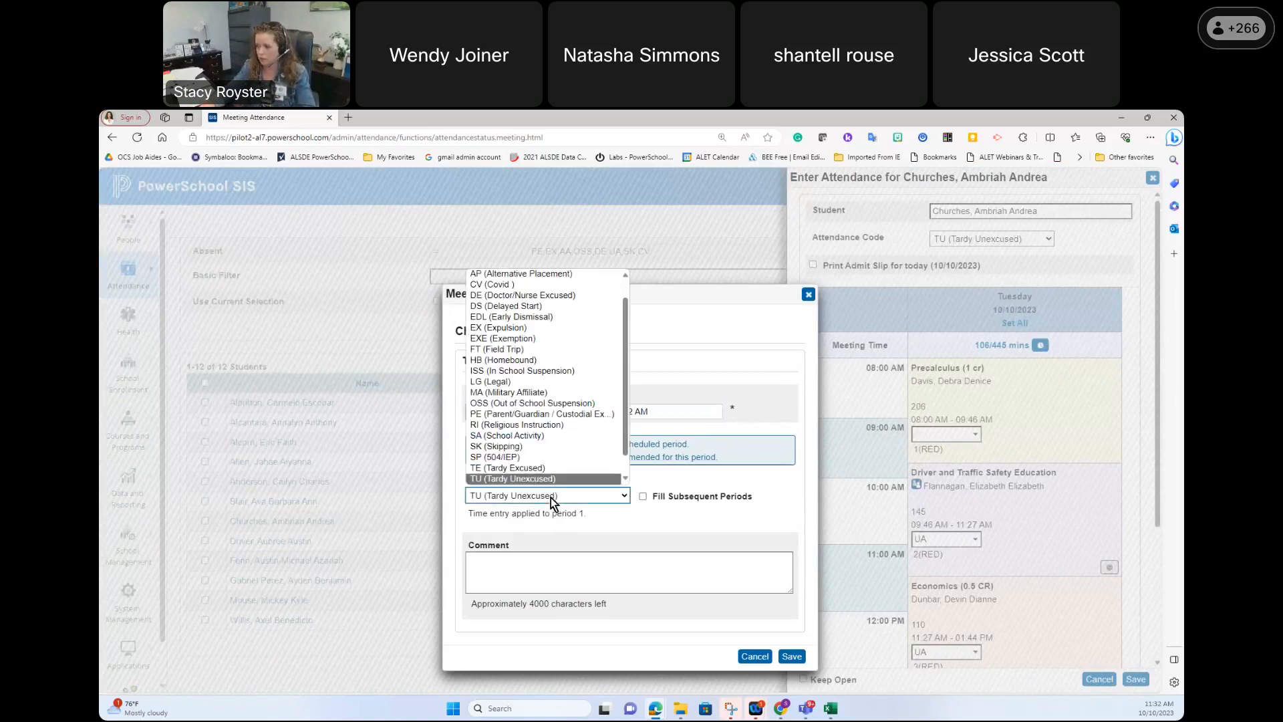
{"action": "scroll", "coordinate": [560, 448], "scroll_direction": "down", "scroll_amount": 1}
{"action": "left_click", "coordinate": [548, 471]}
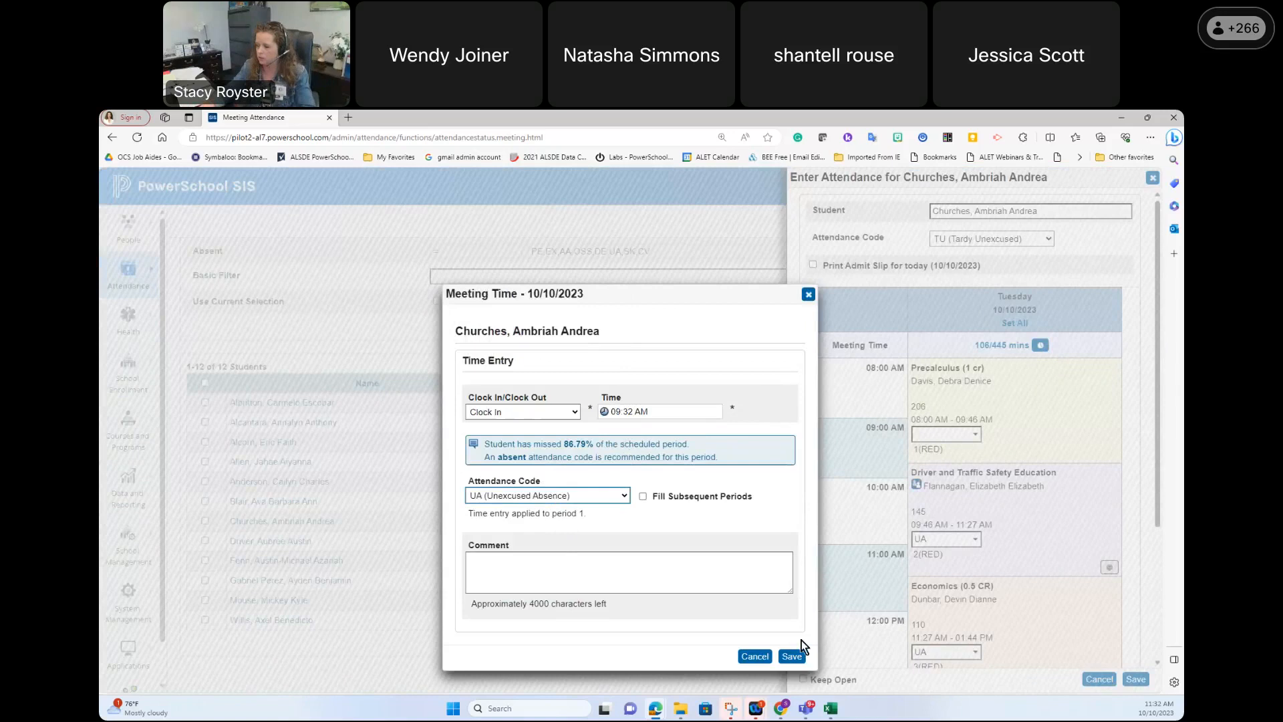
{"action": "left_click", "coordinate": [794, 652]}
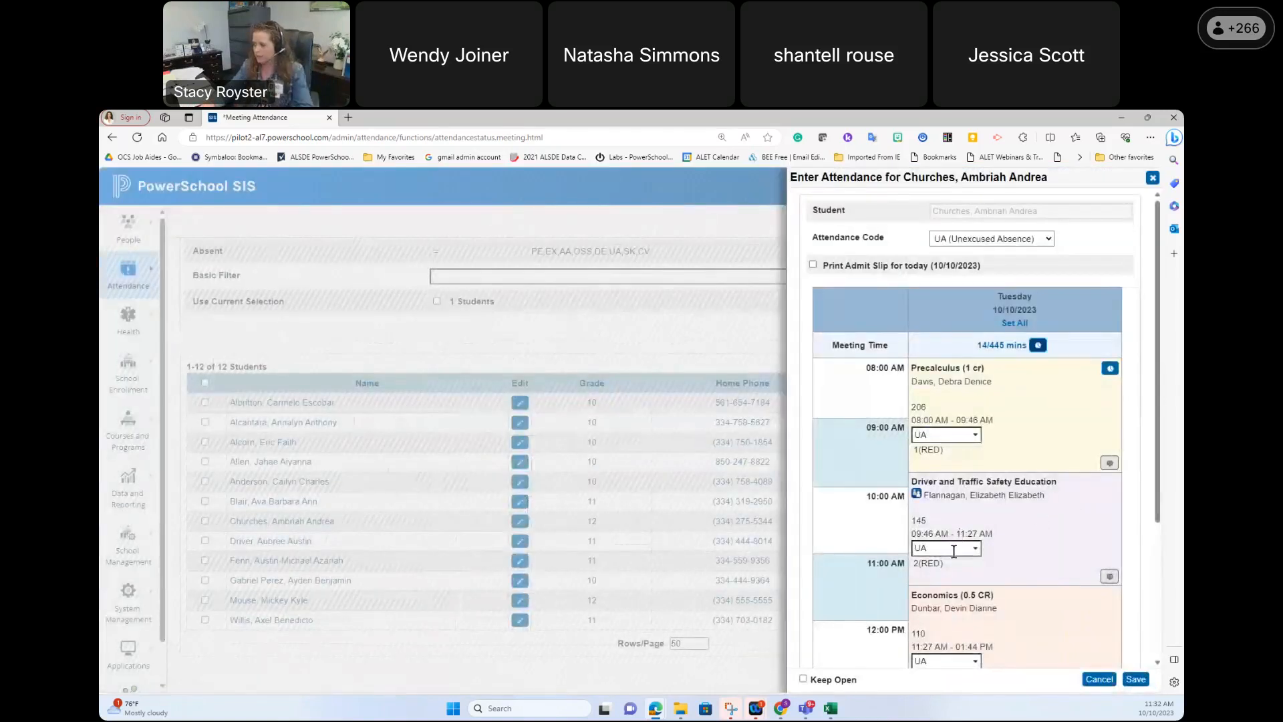
Step: Change the student's attendance codes for 2(RED) Driver and Traffic Safety Education and 3(RED) Economics to ISS
{"action": "left_click", "coordinate": [957, 548]}
{"action": "scroll", "coordinate": [965, 576], "scroll_direction": "down", "scroll_amount": 5}
{"action": "scroll", "coordinate": [965, 576], "scroll_direction": "up", "scroll_amount": 3}
{"action": "left_click", "coordinate": [988, 623]}
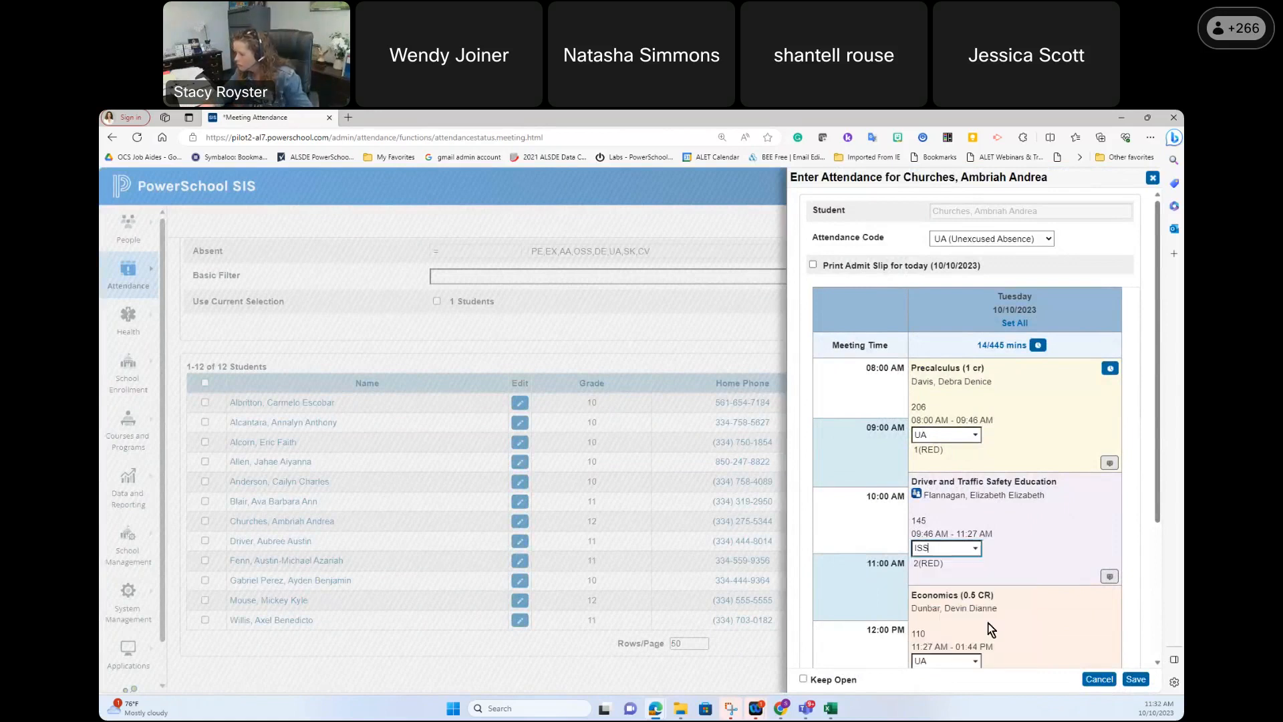
{"action": "scroll", "coordinate": [987, 622], "scroll_direction": "down", "scroll_amount": 2}
{"action": "left_click", "coordinate": [949, 516]}
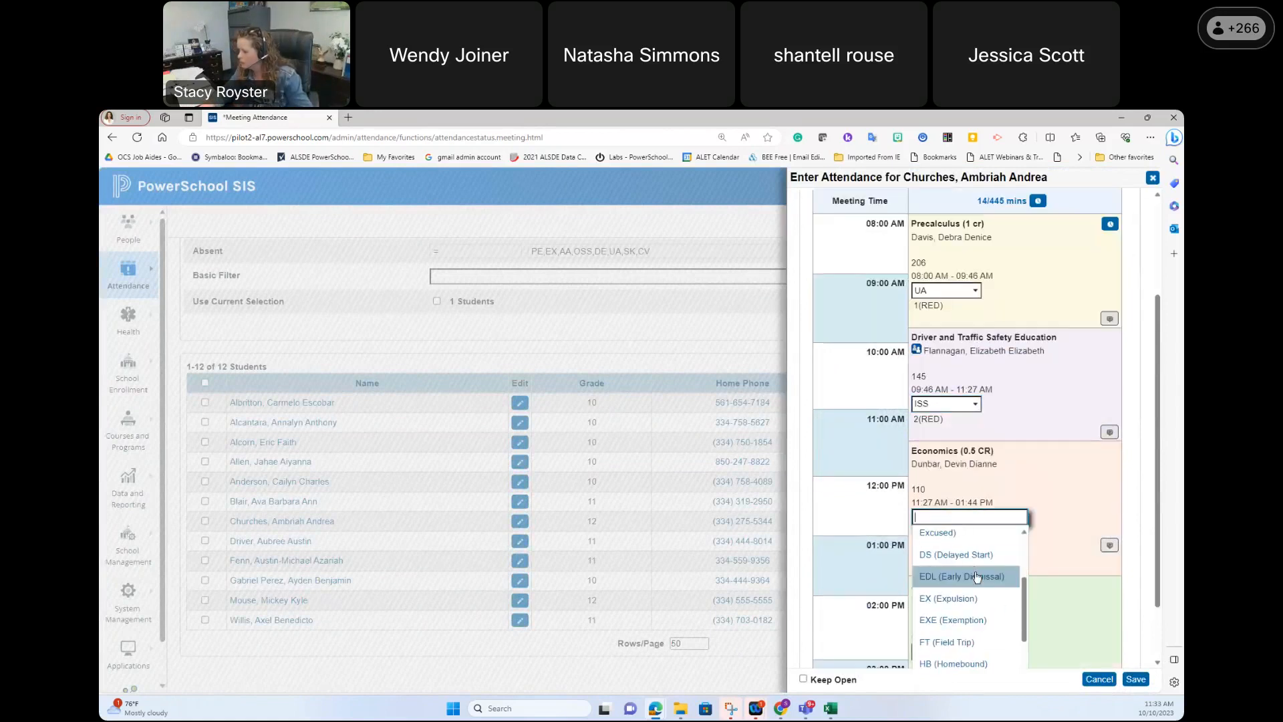
{"action": "scroll", "coordinate": [977, 576], "scroll_direction": "down", "scroll_amount": 2}
{"action": "left_click", "coordinate": [982, 587]}
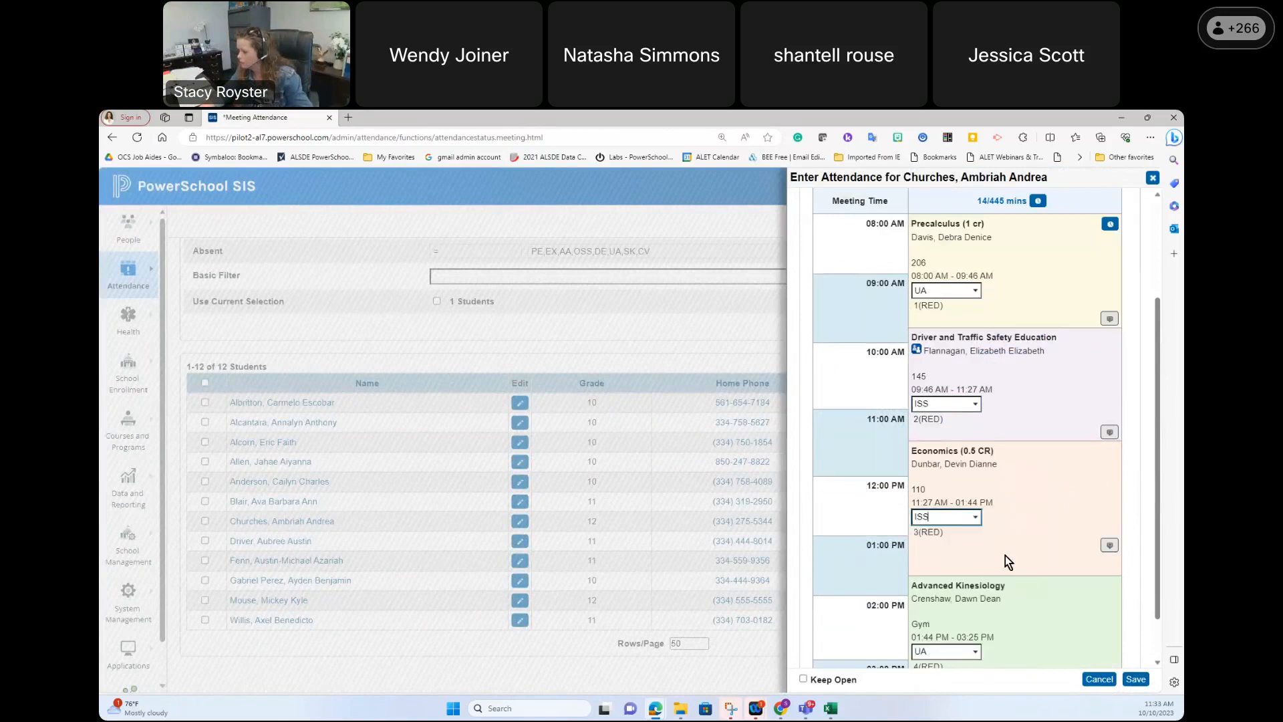
Step: Change the student's Advanced Kinesiology attendance code to ISS, save the entry and submit the resulting daily attendance calculation
{"action": "scroll", "coordinate": [1007, 555], "scroll_direction": "down", "scroll_amount": 1}
{"action": "left_click", "coordinate": [945, 596]}
{"action": "scroll", "coordinate": [967, 630], "scroll_direction": "up", "scroll_amount": 3}
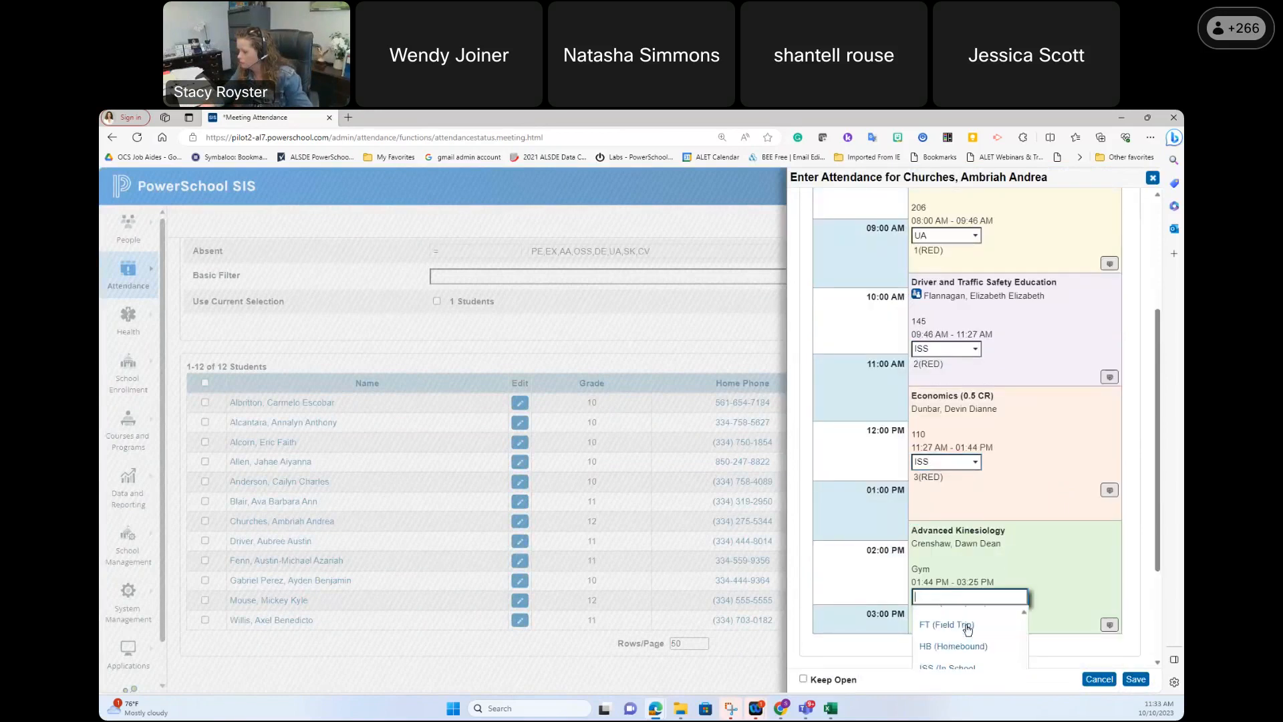
{"action": "scroll", "coordinate": [967, 628], "scroll_direction": "down", "scroll_amount": 1}
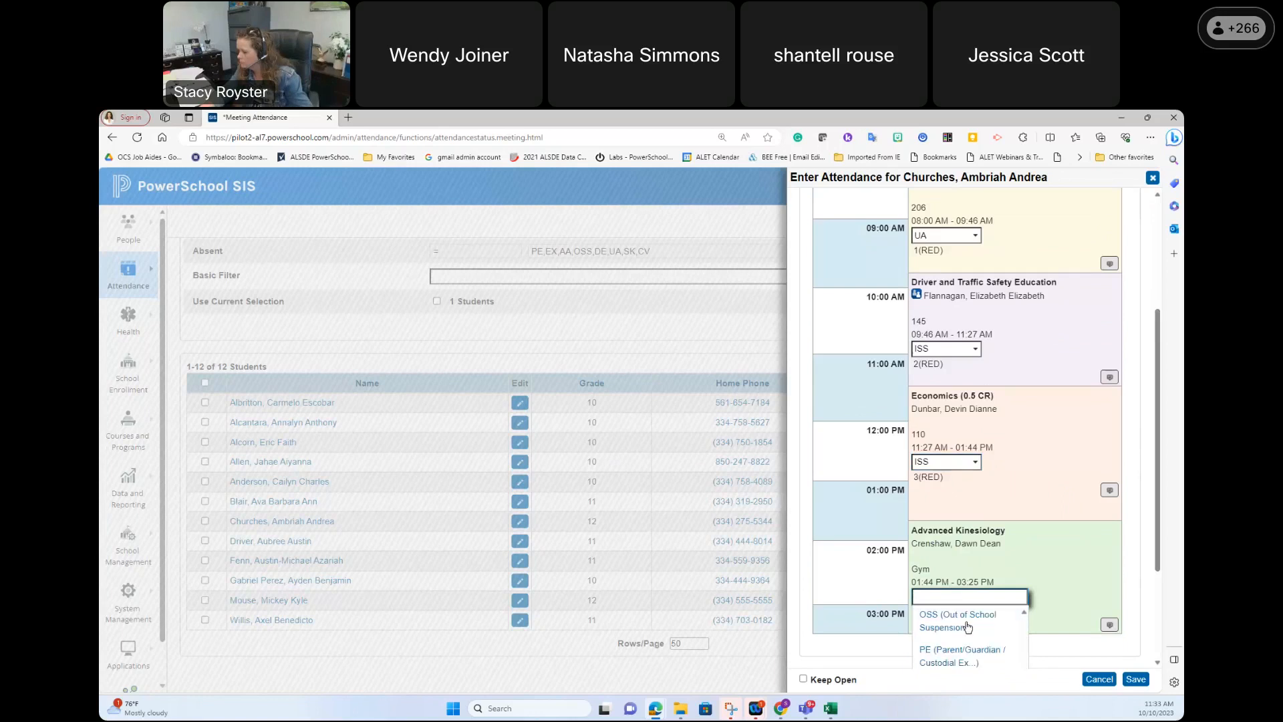
{"action": "scroll", "coordinate": [967, 627], "scroll_direction": "up", "scroll_amount": 1}
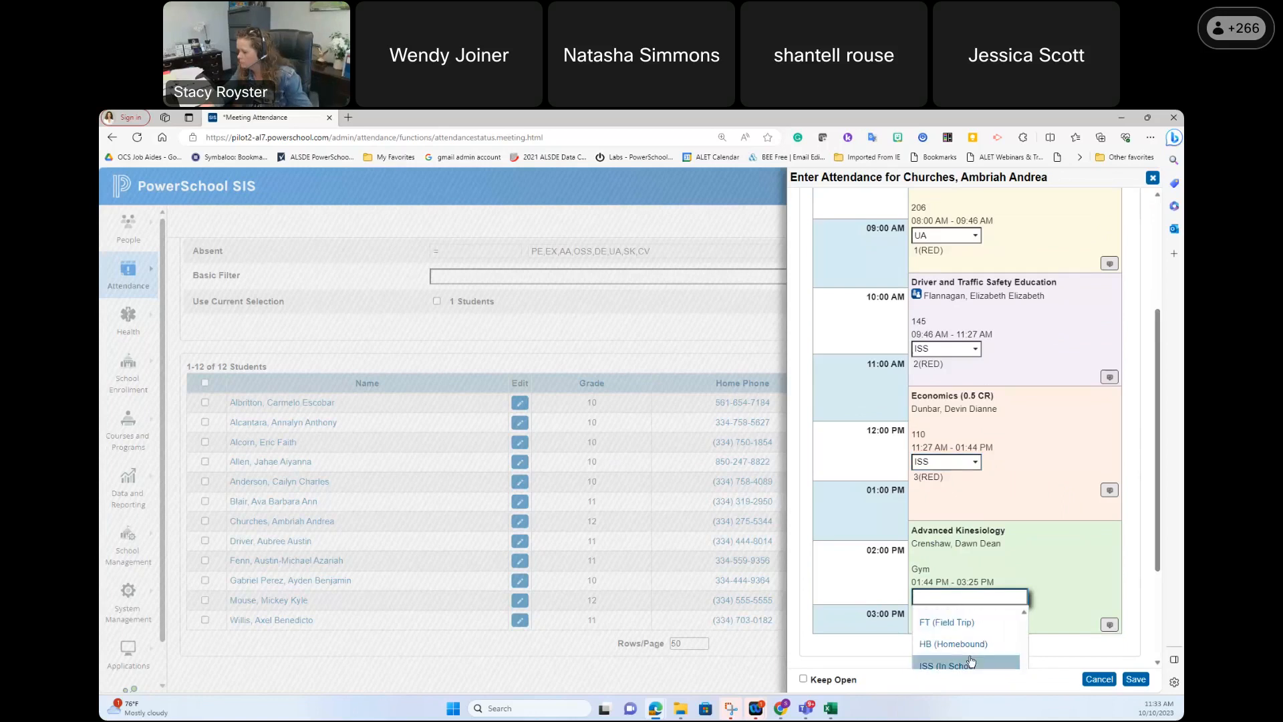
{"action": "left_click", "coordinate": [967, 618]}
{"action": "left_click", "coordinate": [1134, 678]}
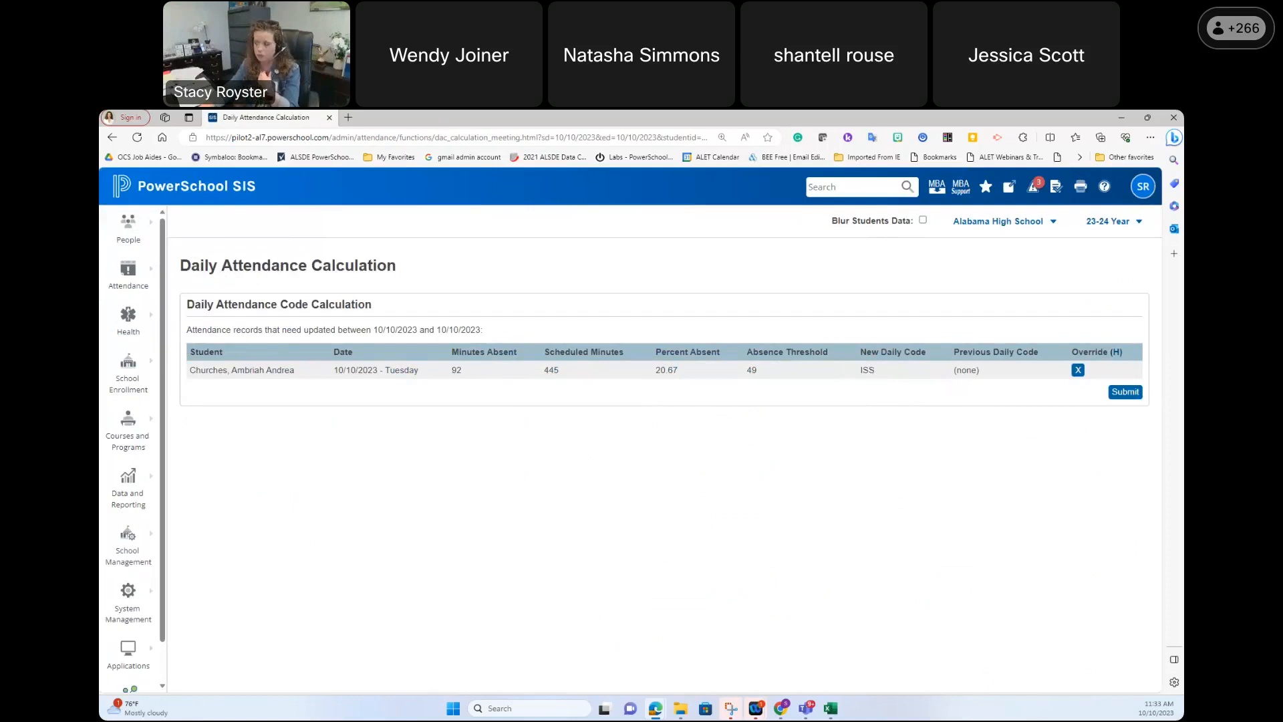
{"action": "left_click", "coordinate": [1129, 393]}
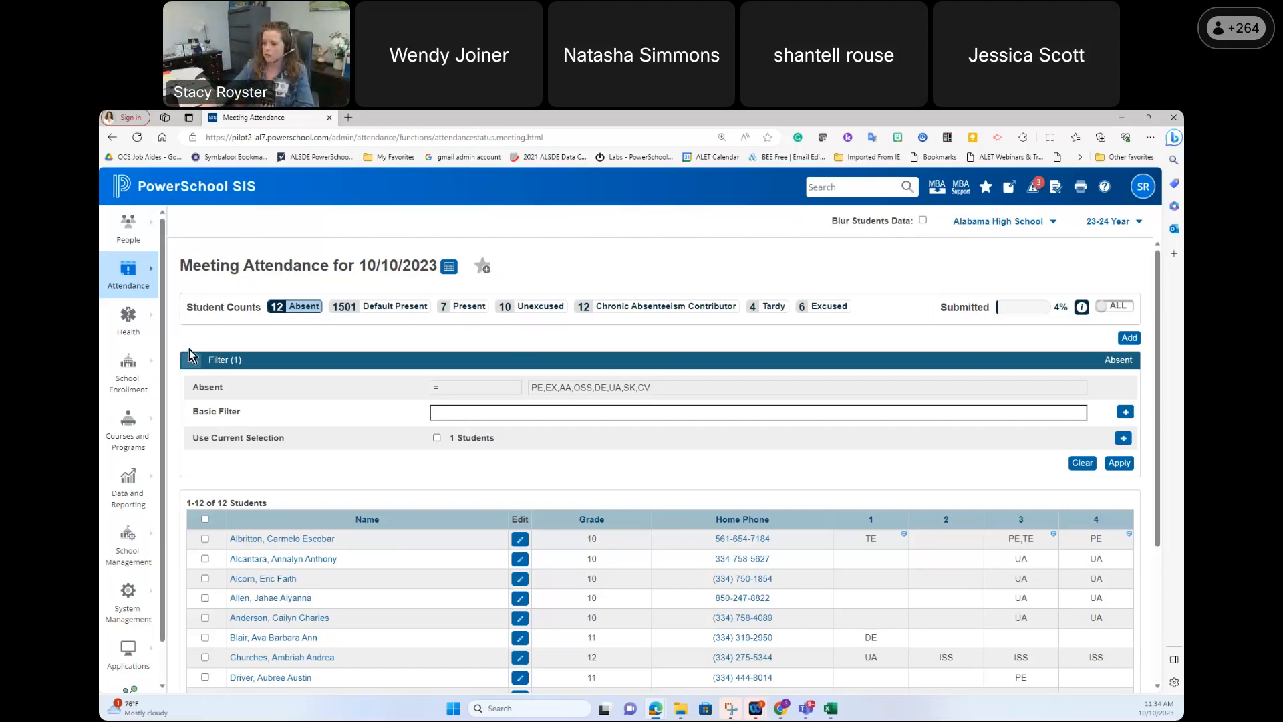
Step: Run the Daily Attendance Calculation for the currently selected grade 12 students from 08/01/2023 to 10/10/2023
{"action": "left_click", "coordinate": [128, 294]}
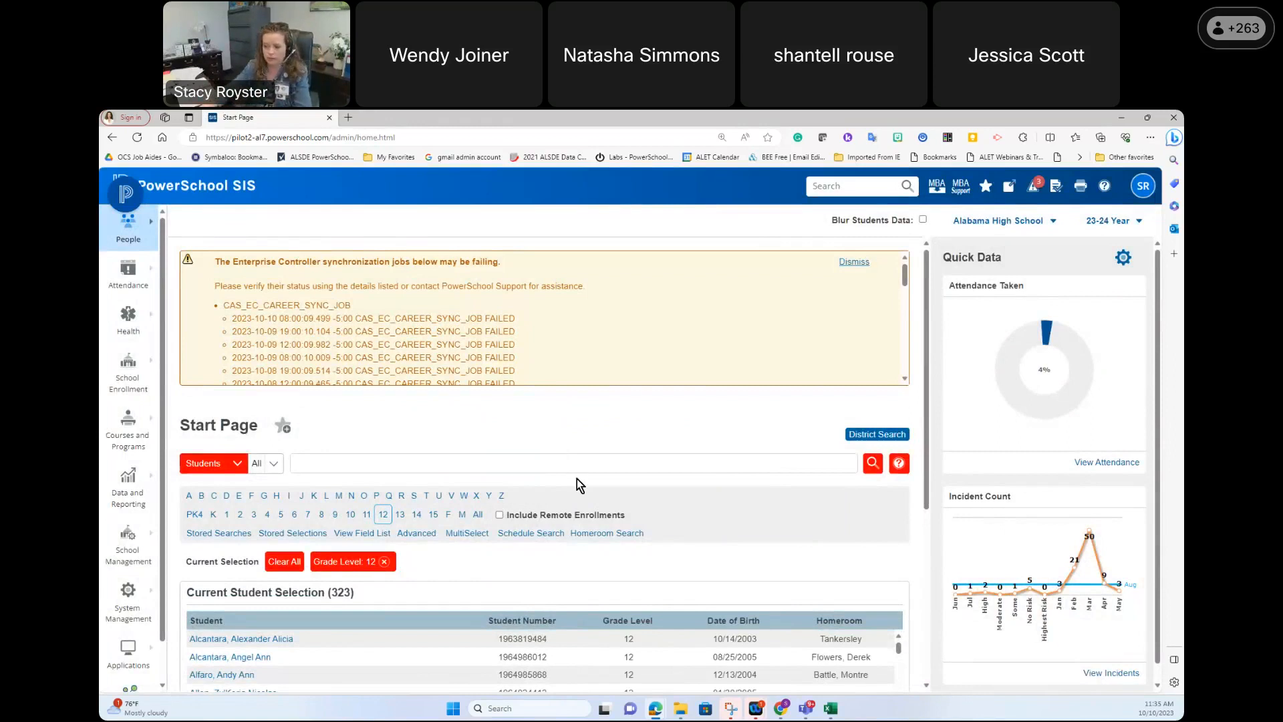
{"action": "scroll", "coordinate": [576, 479], "scroll_direction": "down", "scroll_amount": 1}
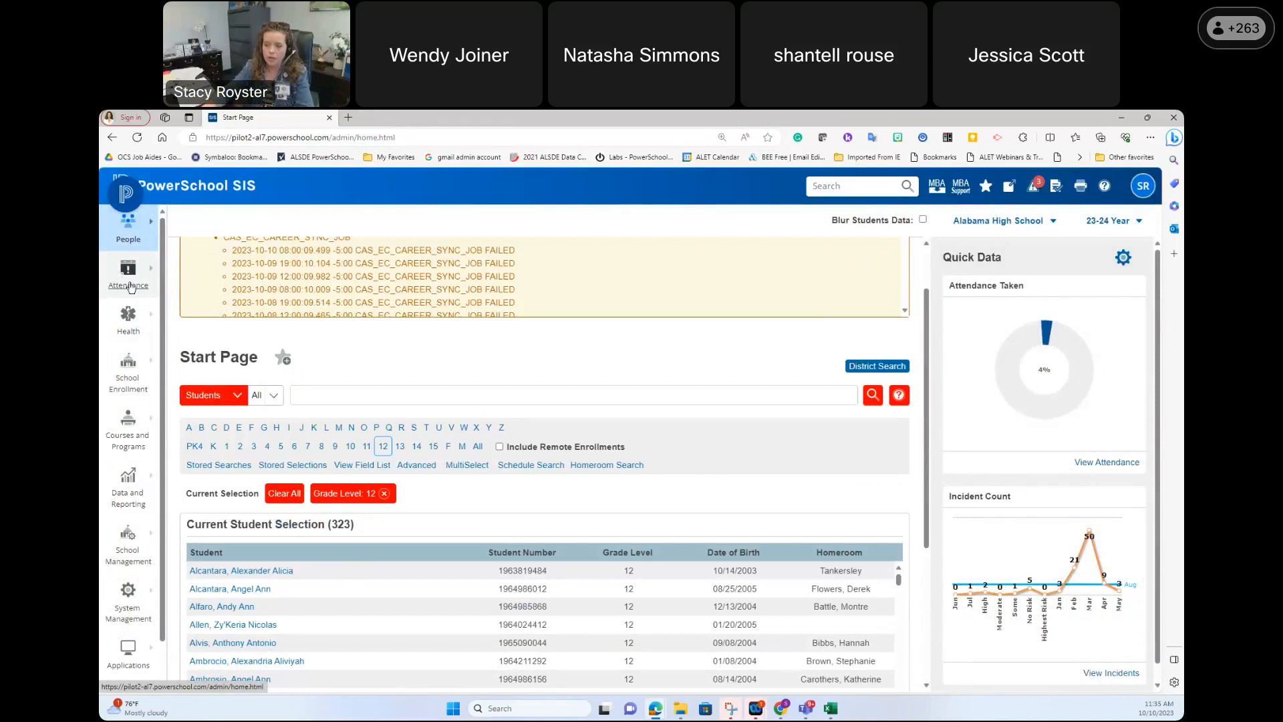
{"action": "left_click", "coordinate": [131, 286]}
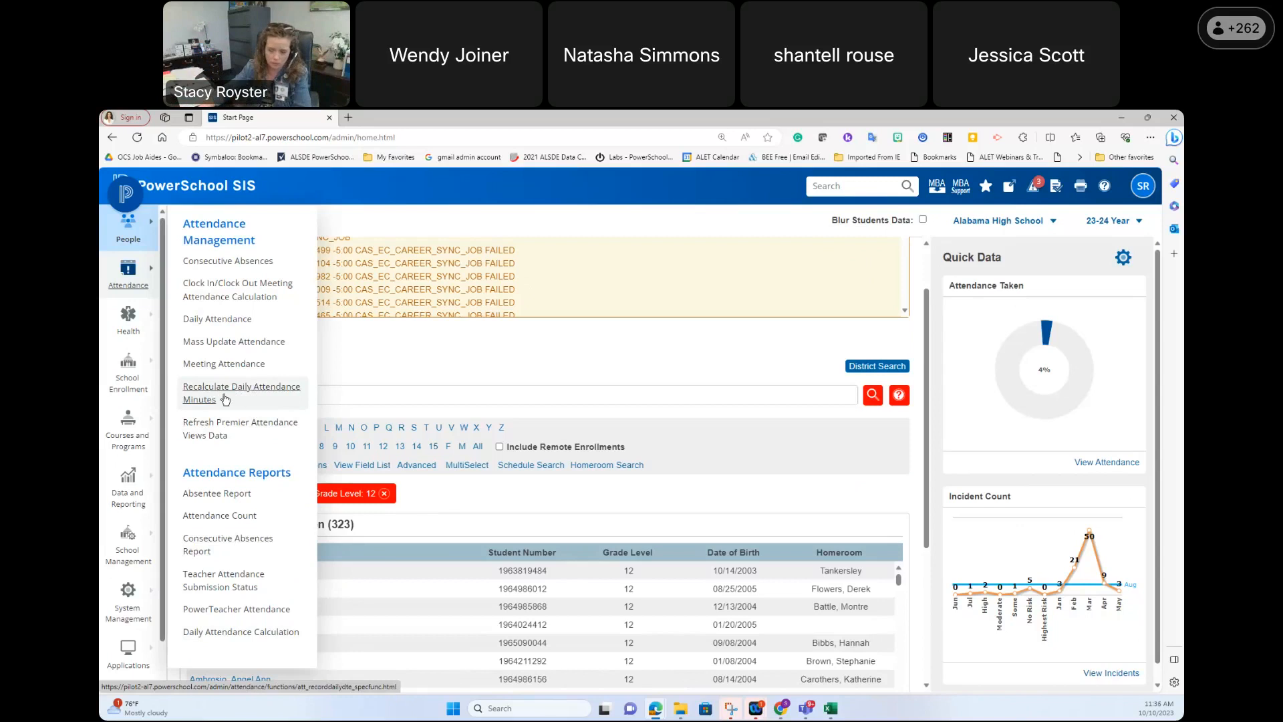
{"action": "left_click", "coordinate": [241, 632]}
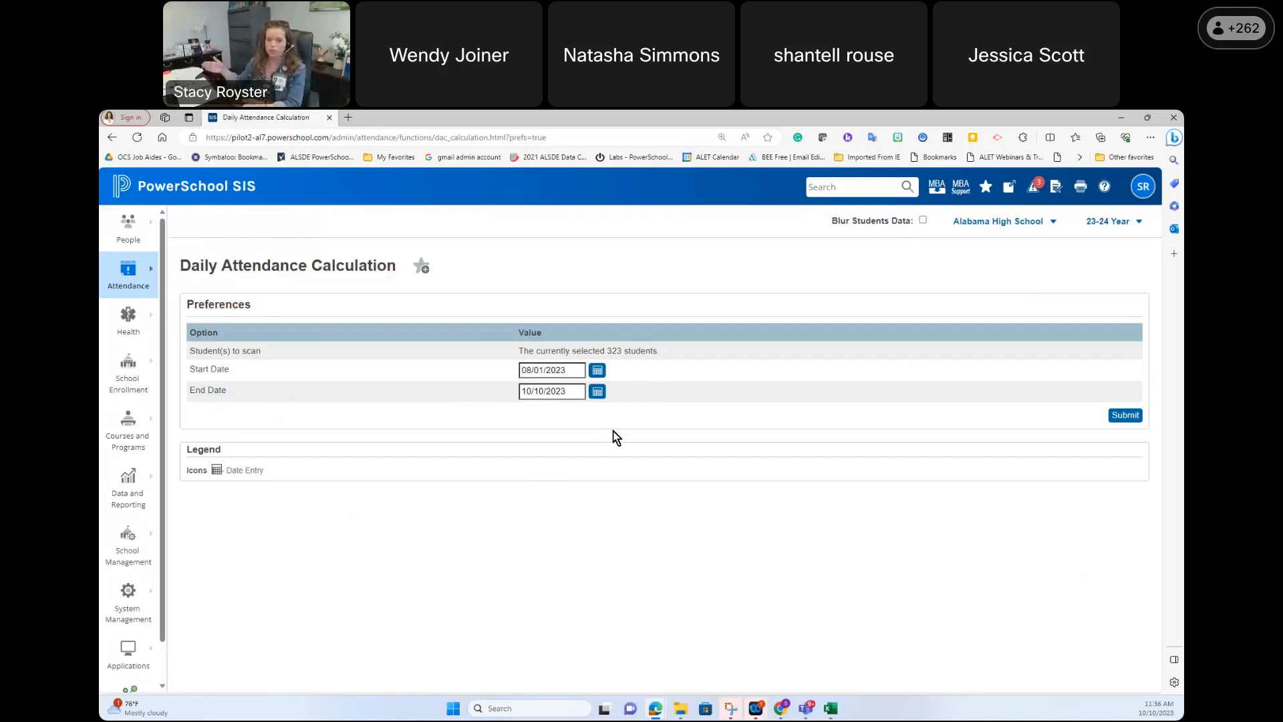
{"action": "left_click", "coordinate": [1123, 415]}
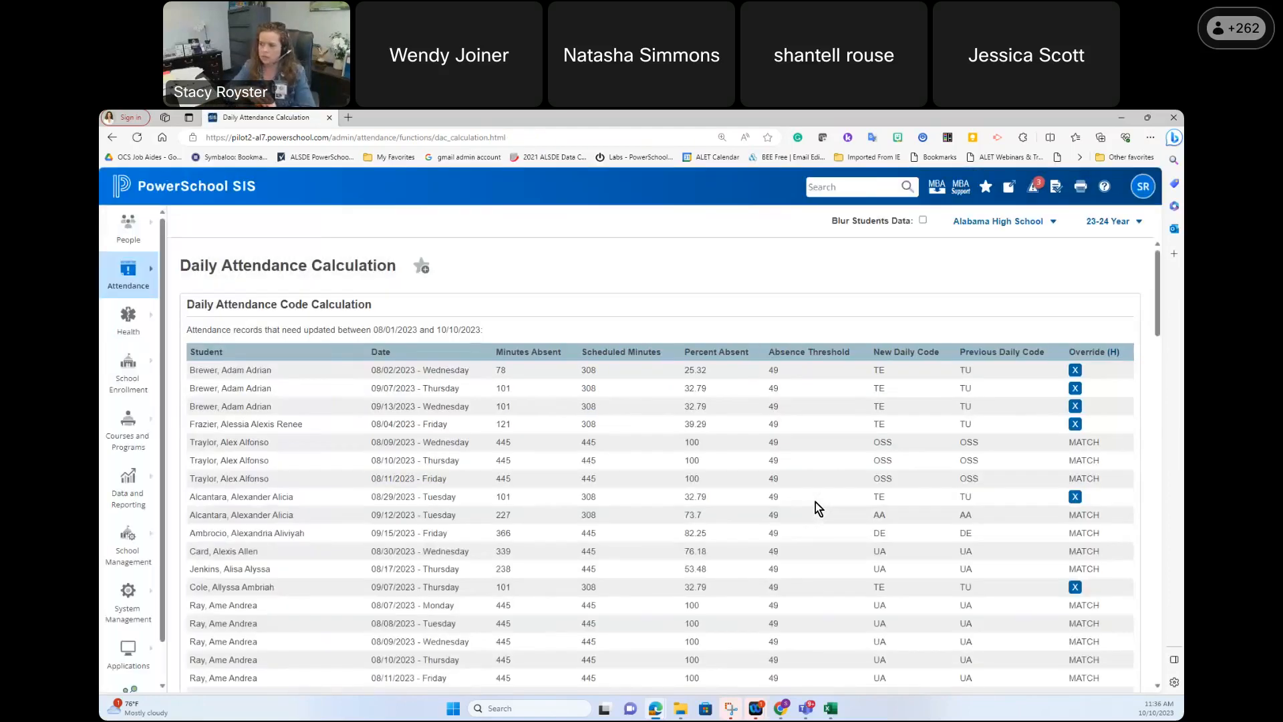
Step: Look through the grade 12 calculation results and hide the records marked MATCH
{"action": "scroll", "coordinate": [846, 467], "scroll_direction": "down", "scroll_amount": 15}
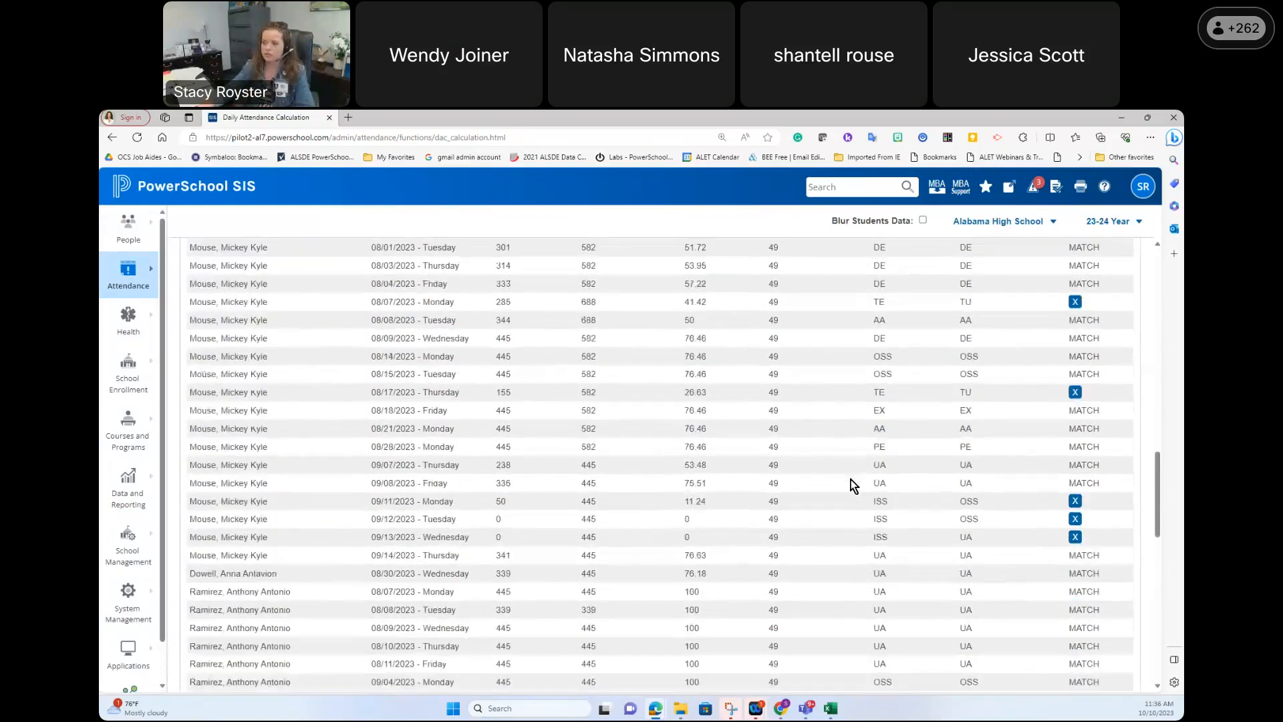
{"action": "scroll", "coordinate": [851, 479], "scroll_direction": "up", "scroll_amount": 15}
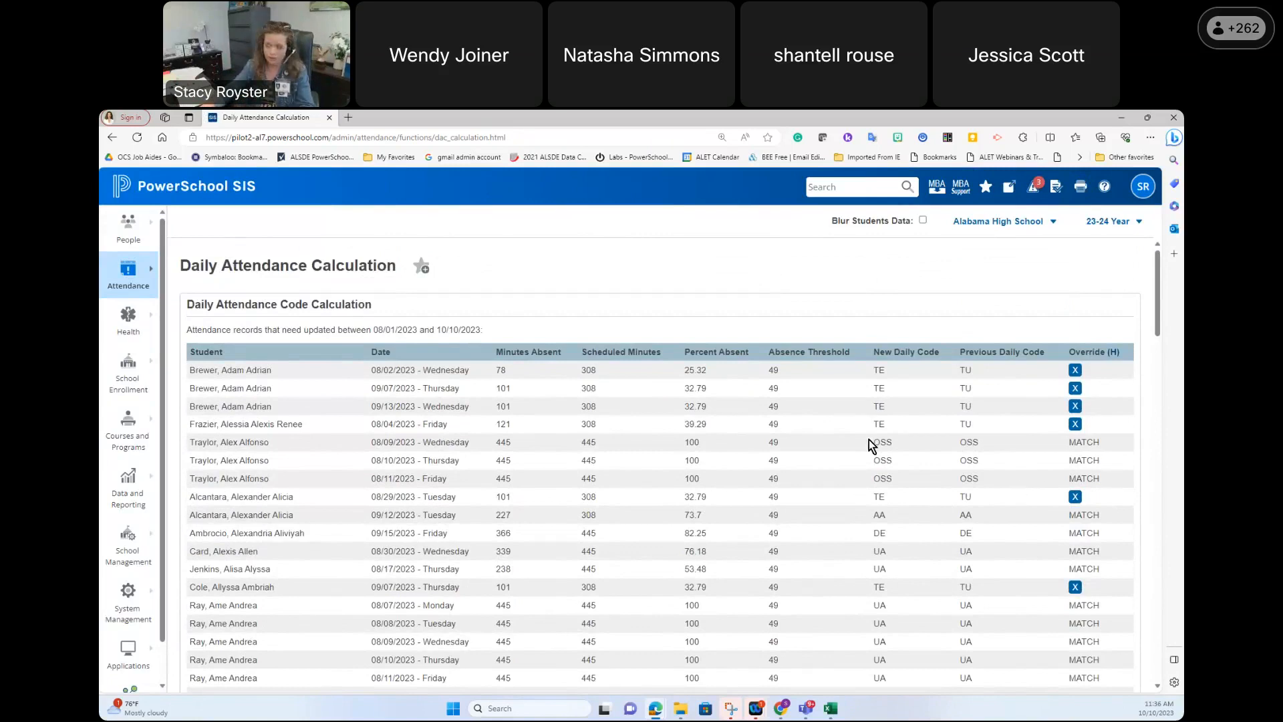
{"action": "left_click", "coordinate": [1114, 354]}
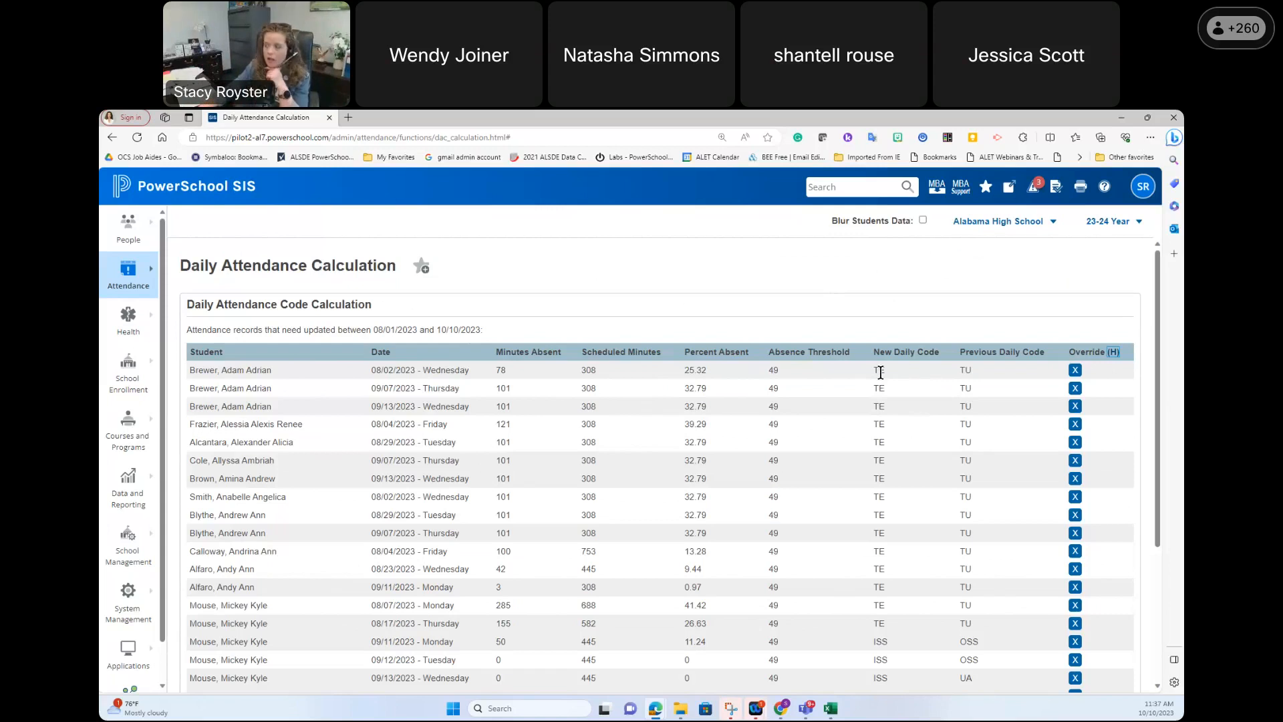
Step: Override the first four listed TE records, dated 08/02, 09/07, 09/13 and 08/04/2023, confirming that automatic daily attendance entry is prevented for each
{"action": "left_click", "coordinate": [1076, 370]}
{"action": "left_click", "coordinate": [691, 212]}
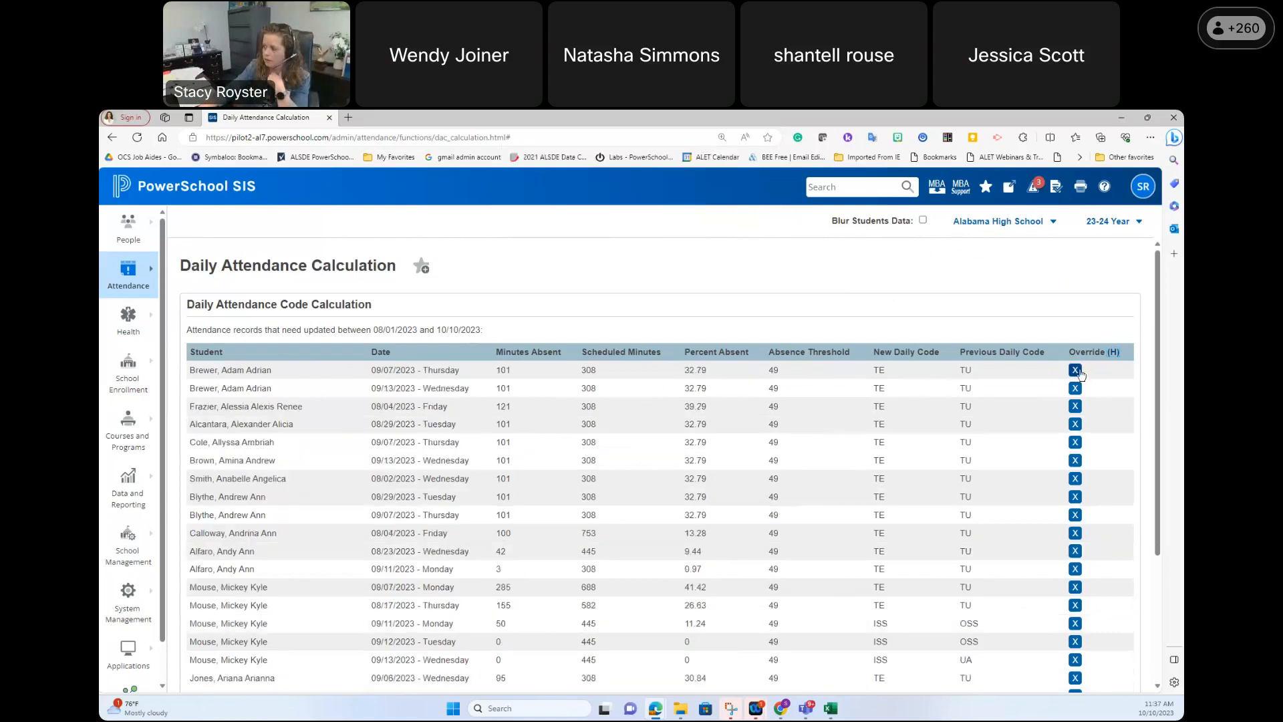
{"action": "left_click", "coordinate": [1076, 371]}
{"action": "left_click", "coordinate": [685, 211]}
{"action": "left_click", "coordinate": [1075, 370]}
{"action": "left_click", "coordinate": [688, 211]}
{"action": "left_click", "coordinate": [1075, 370]}
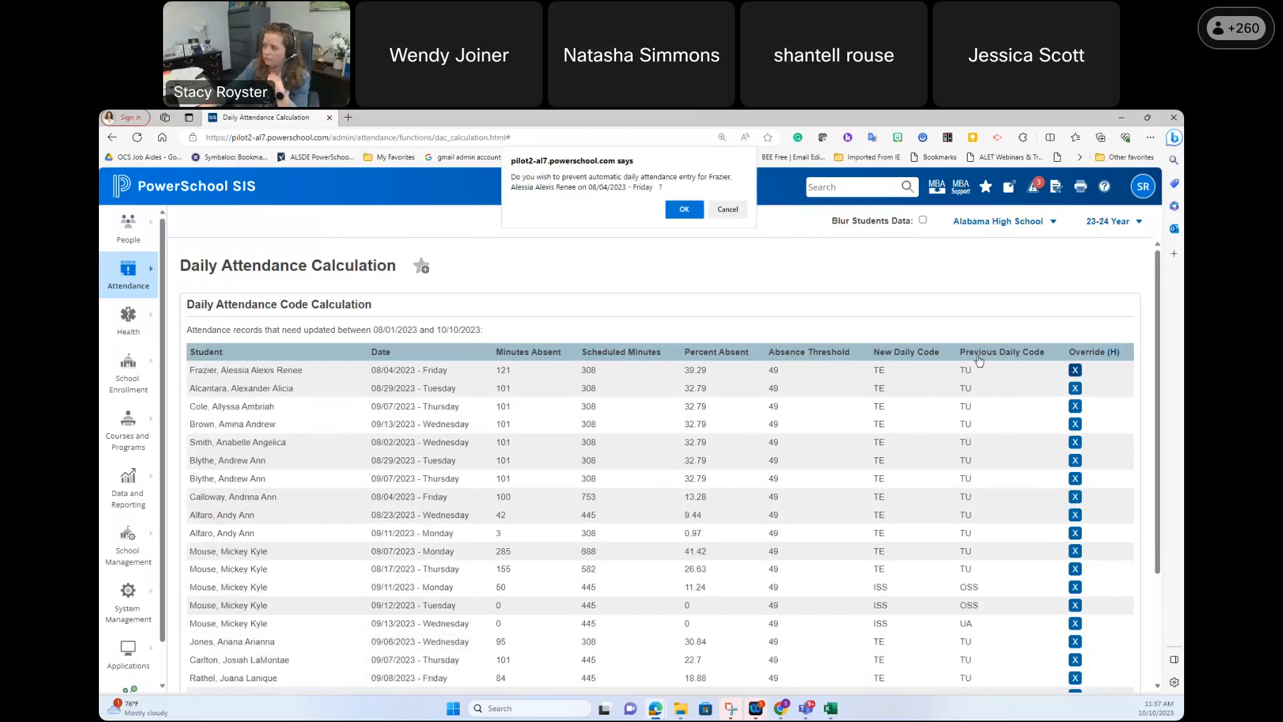
{"action": "left_click", "coordinate": [688, 211]}
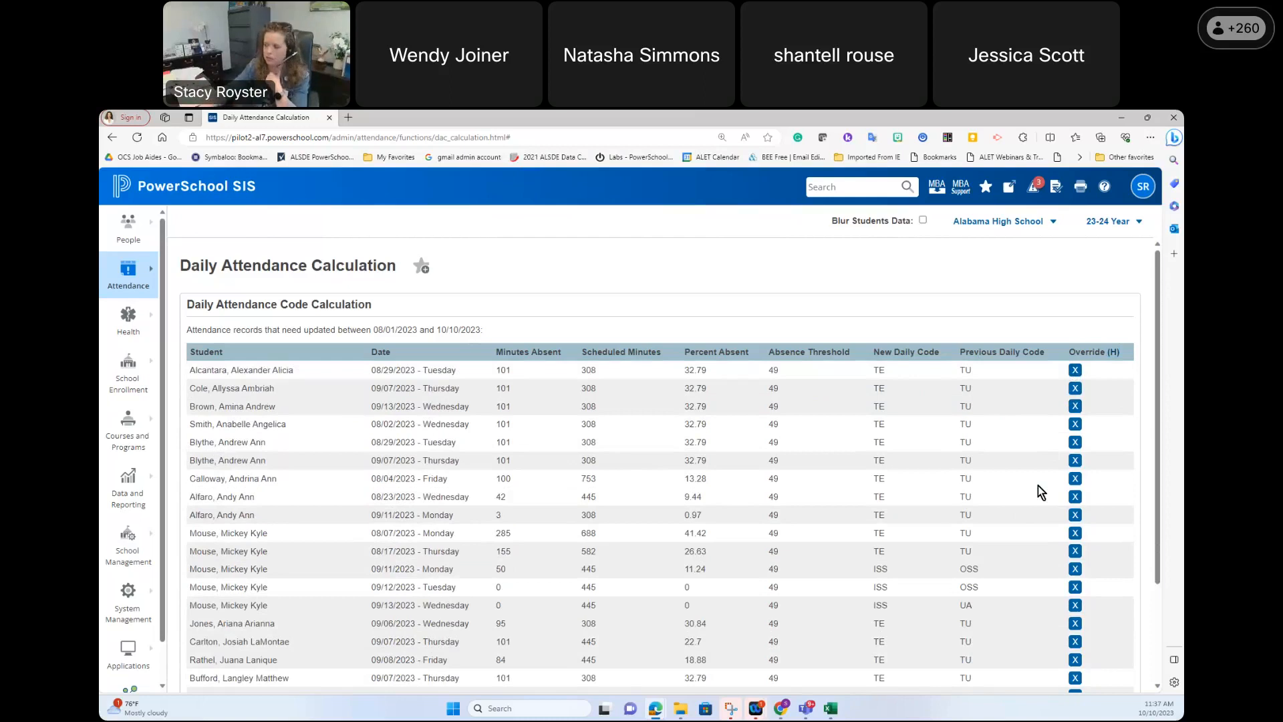
{"action": "scroll", "coordinate": [1038, 486], "scroll_direction": "down", "scroll_amount": 3}
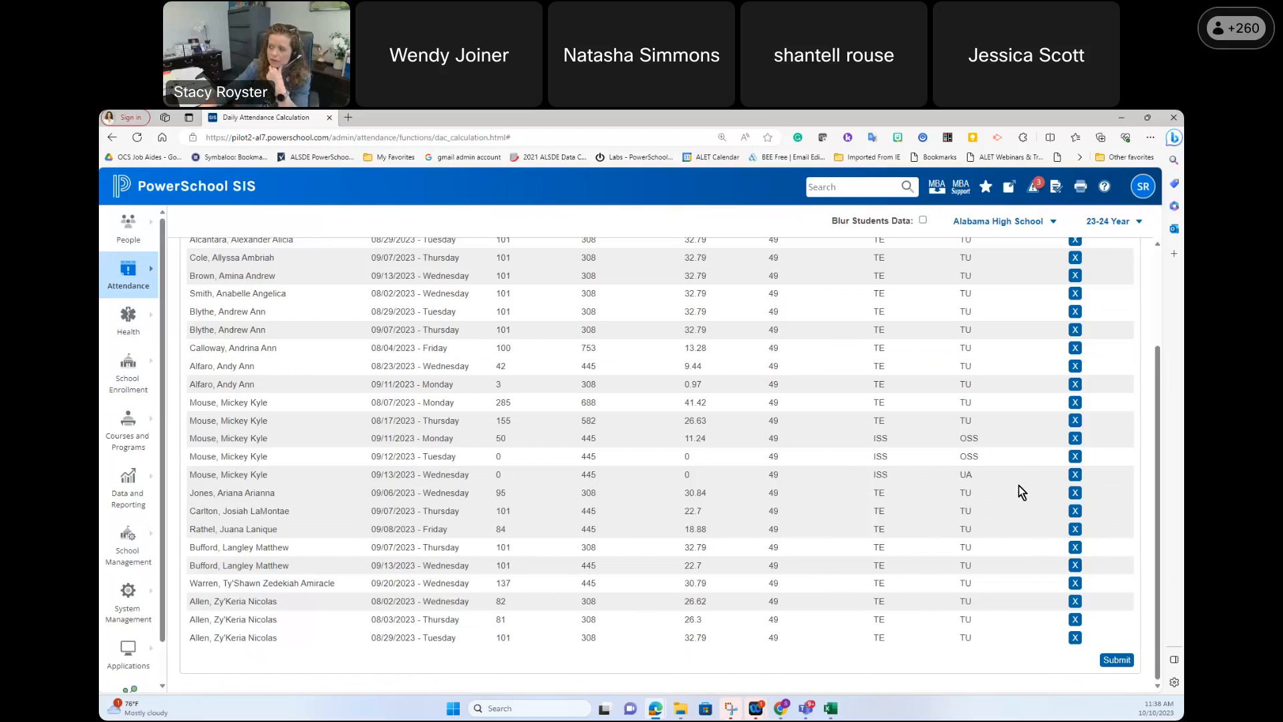
{"action": "scroll", "coordinate": [1018, 485], "scroll_direction": "up", "scroll_amount": 2}
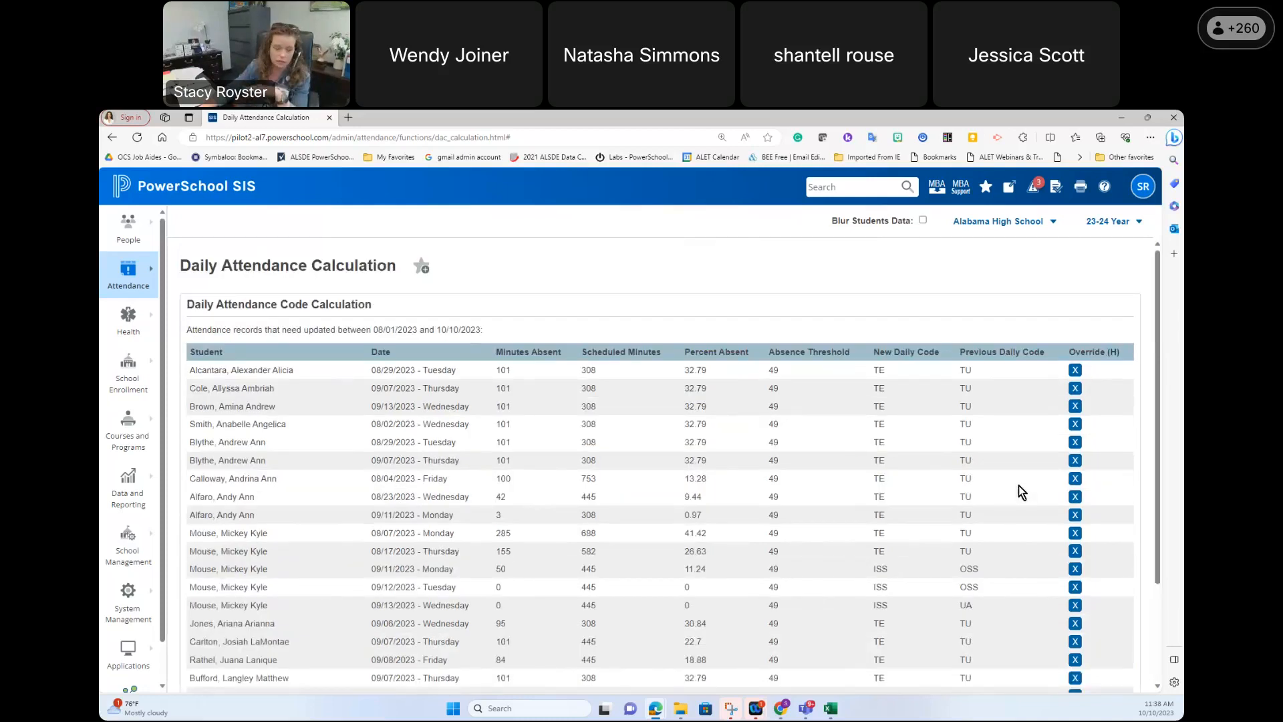
{"action": "scroll", "coordinate": [1018, 485], "scroll_direction": "down", "scroll_amount": 2}
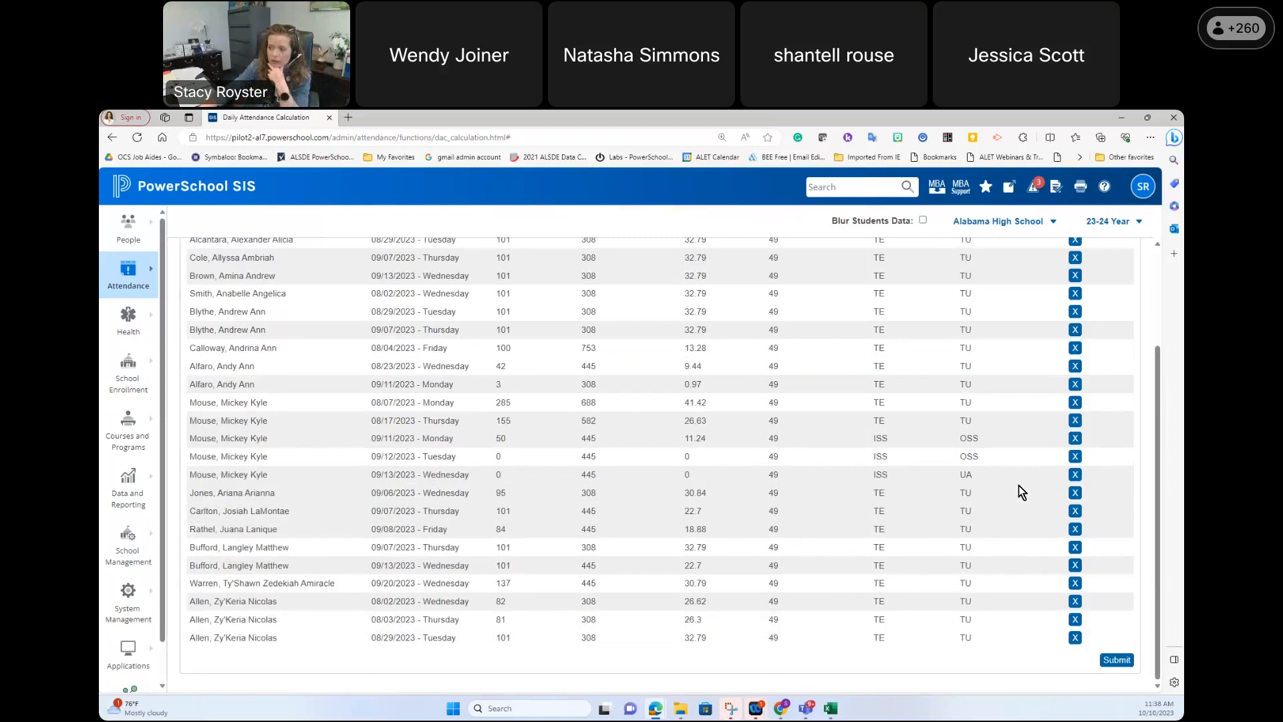
{"action": "scroll", "coordinate": [1019, 485], "scroll_direction": "up", "scroll_amount": 2}
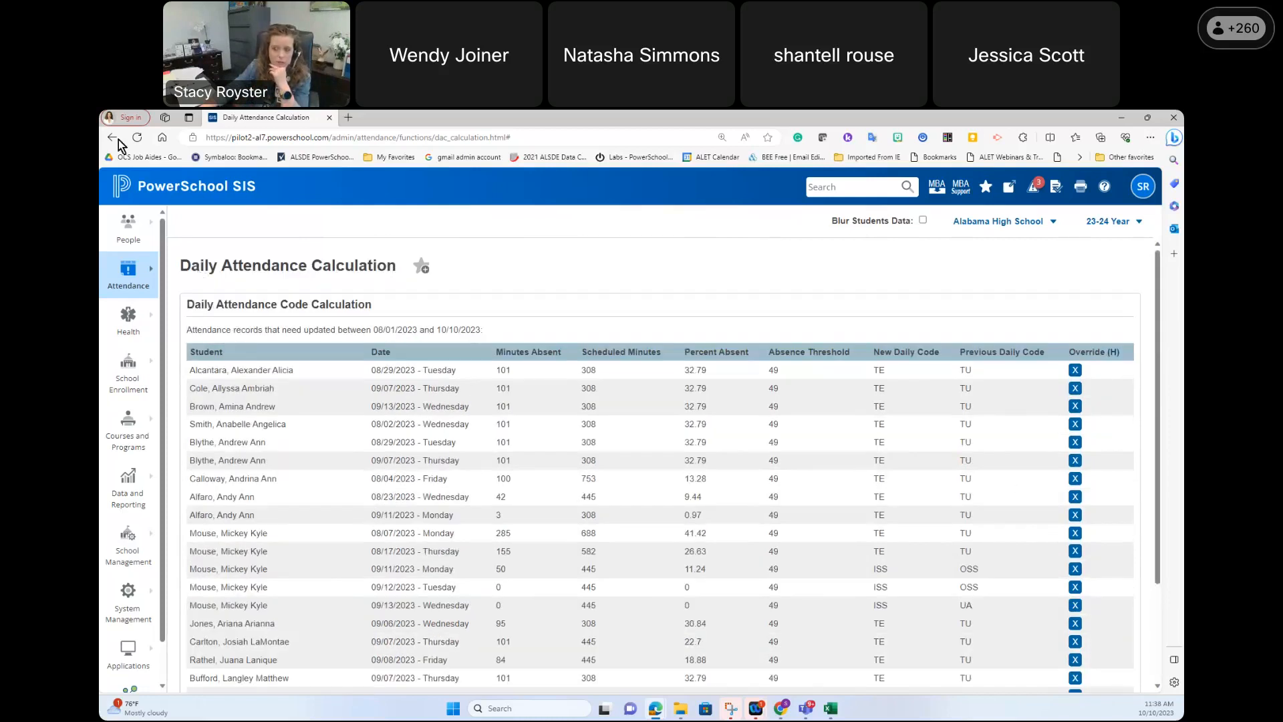
{"action": "scroll", "coordinate": [779, 538], "scroll_direction": "down", "scroll_amount": 2}
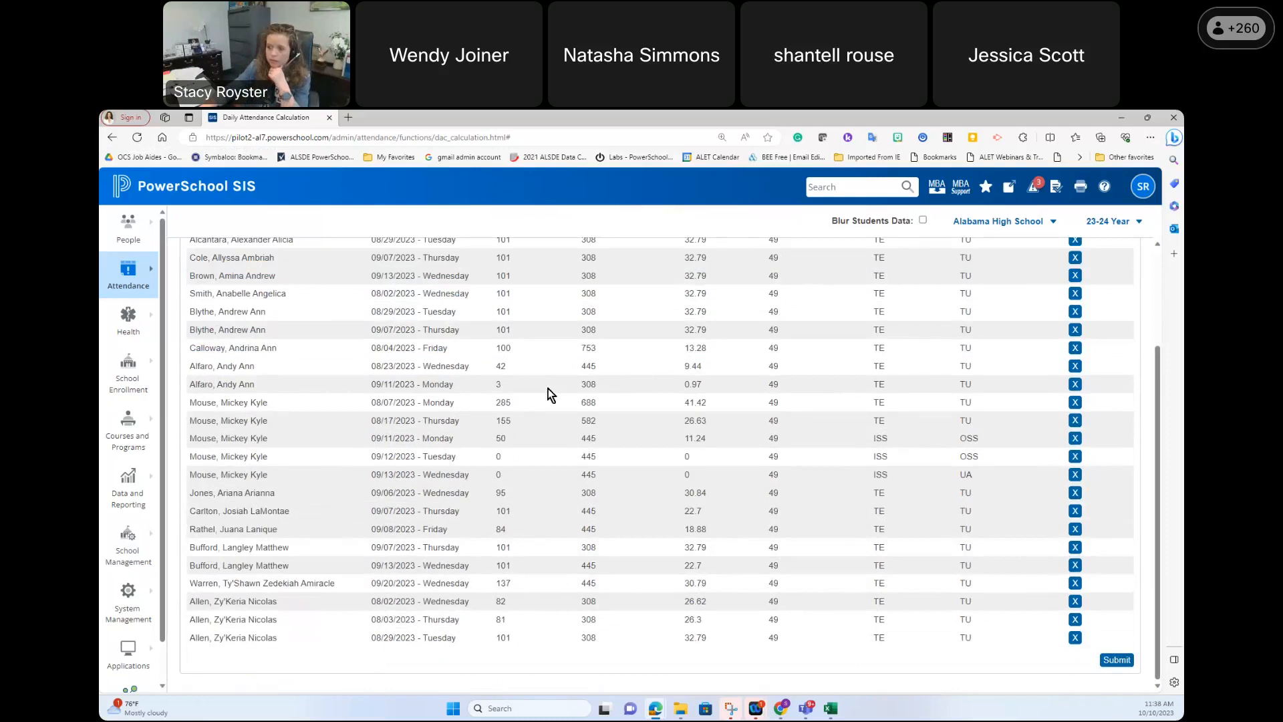
Step: Return to the Start Page and replace the current student selection with all grade 11 students
{"action": "left_click", "coordinate": [199, 187]}
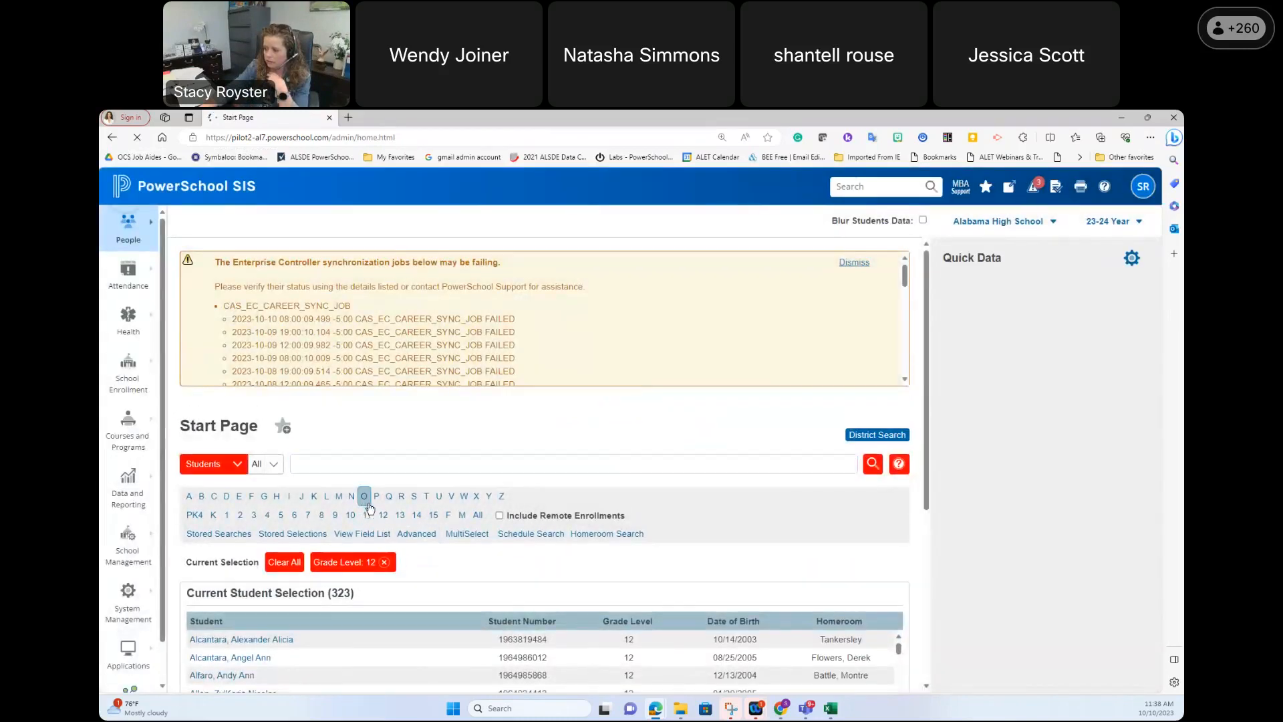
{"action": "left_click", "coordinate": [364, 496]}
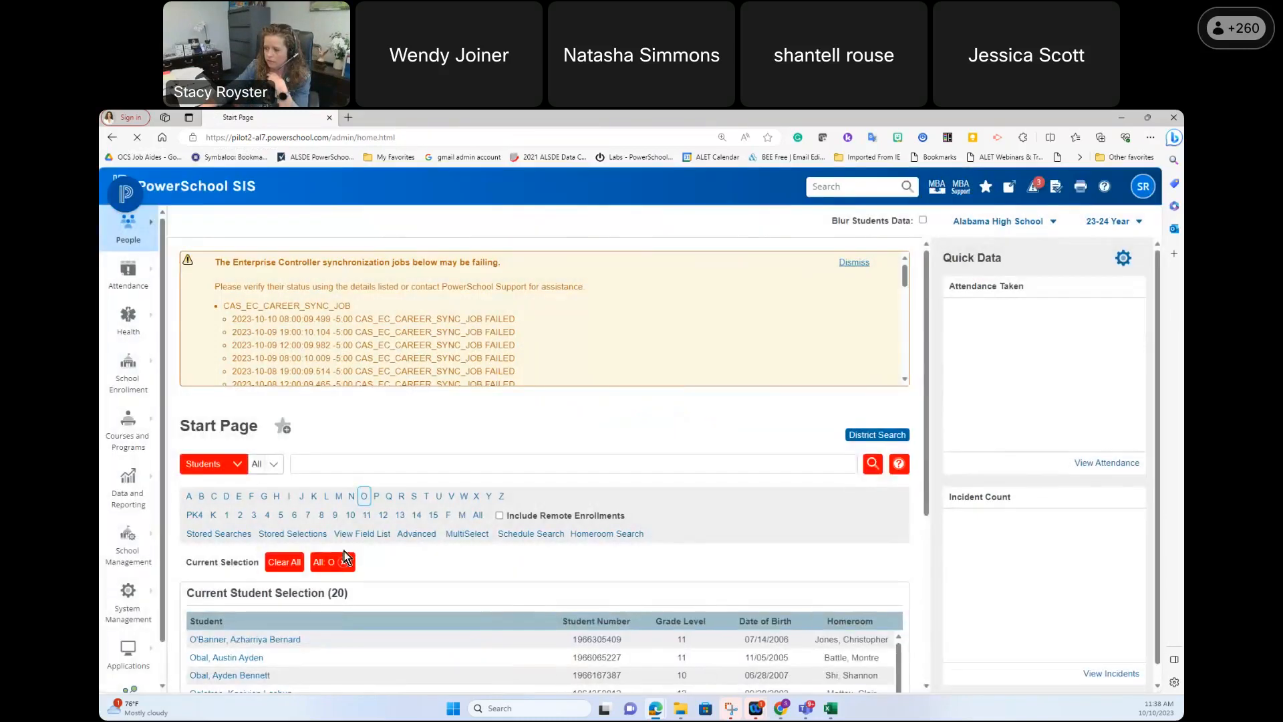
{"action": "left_click", "coordinate": [344, 560]}
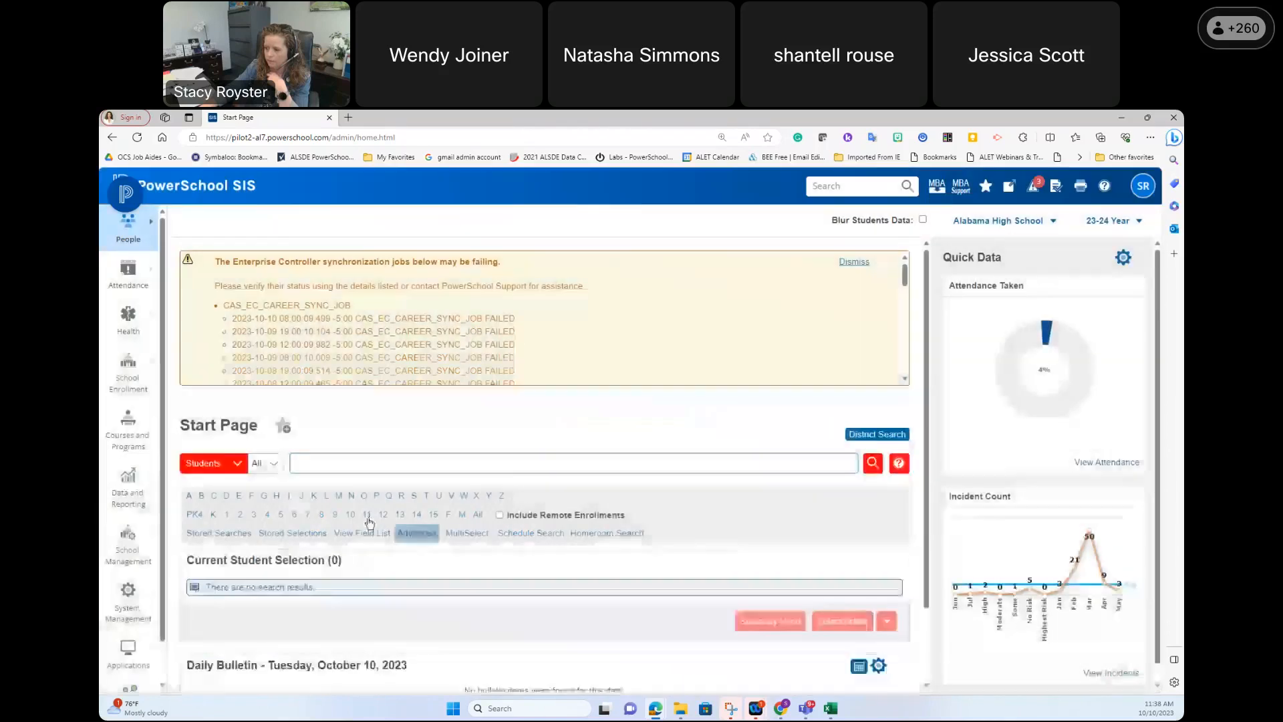
{"action": "left_click", "coordinate": [609, 533]}
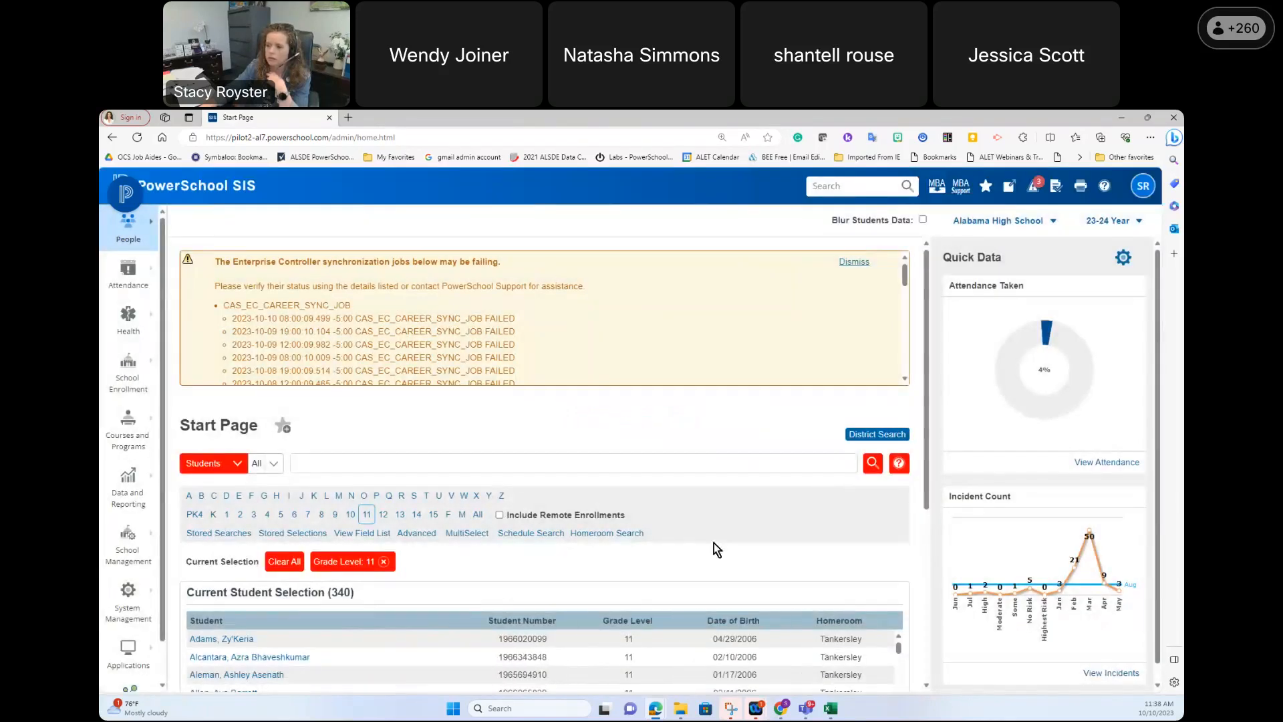
Step: Run the Daily Attendance Calculation for the selected grade 11 students from 08/01/2023 to 10/10/2023 and hide the matching records
{"action": "left_click", "coordinate": [133, 281]}
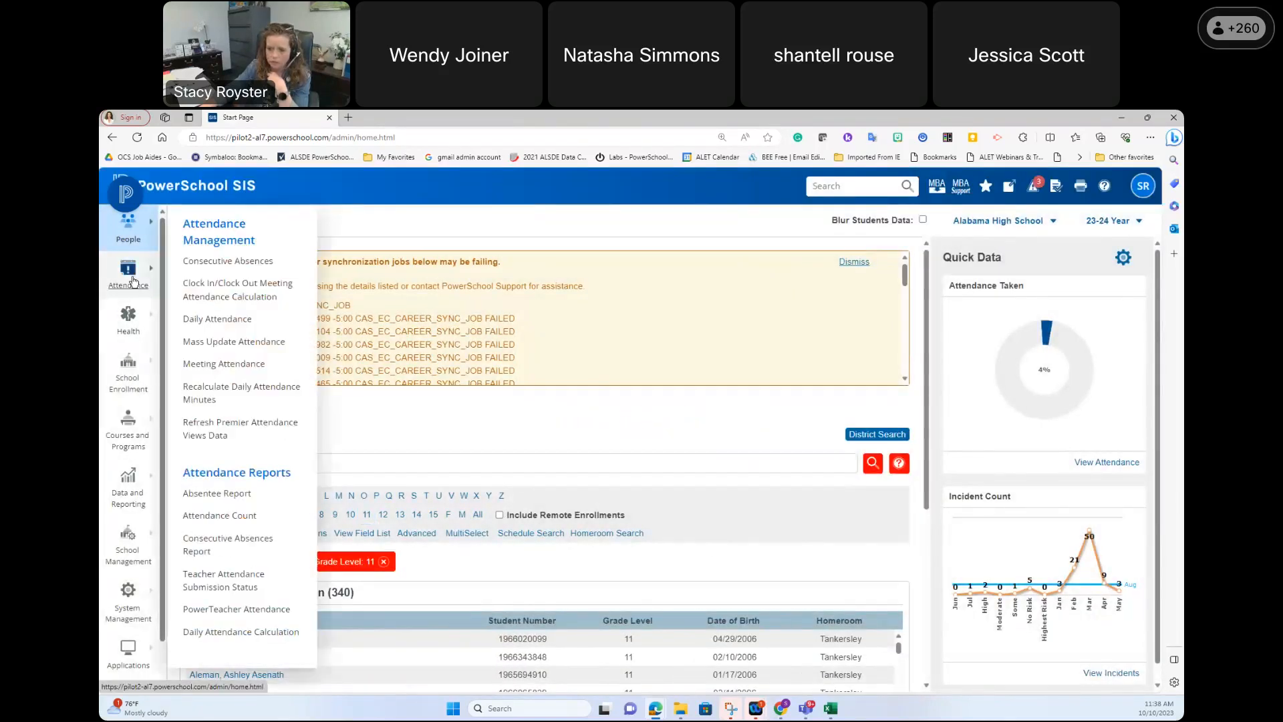
{"action": "left_click", "coordinate": [274, 632]}
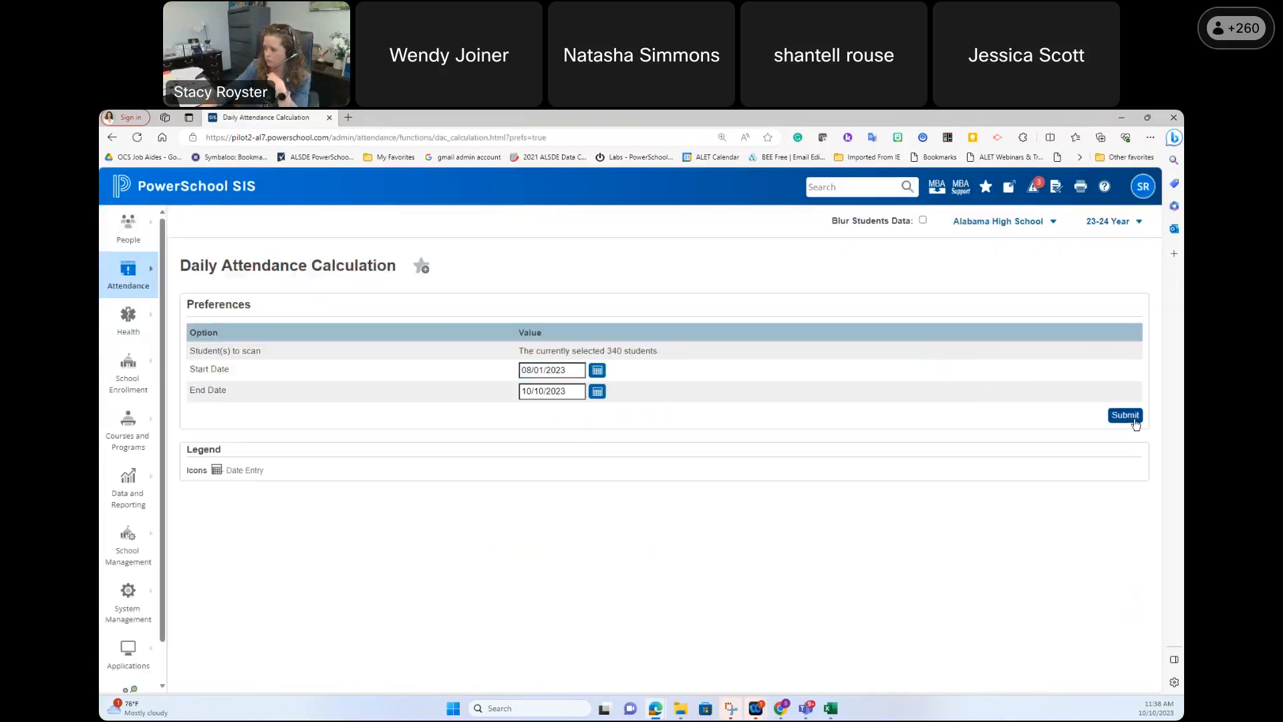
{"action": "left_click", "coordinate": [1125, 415]}
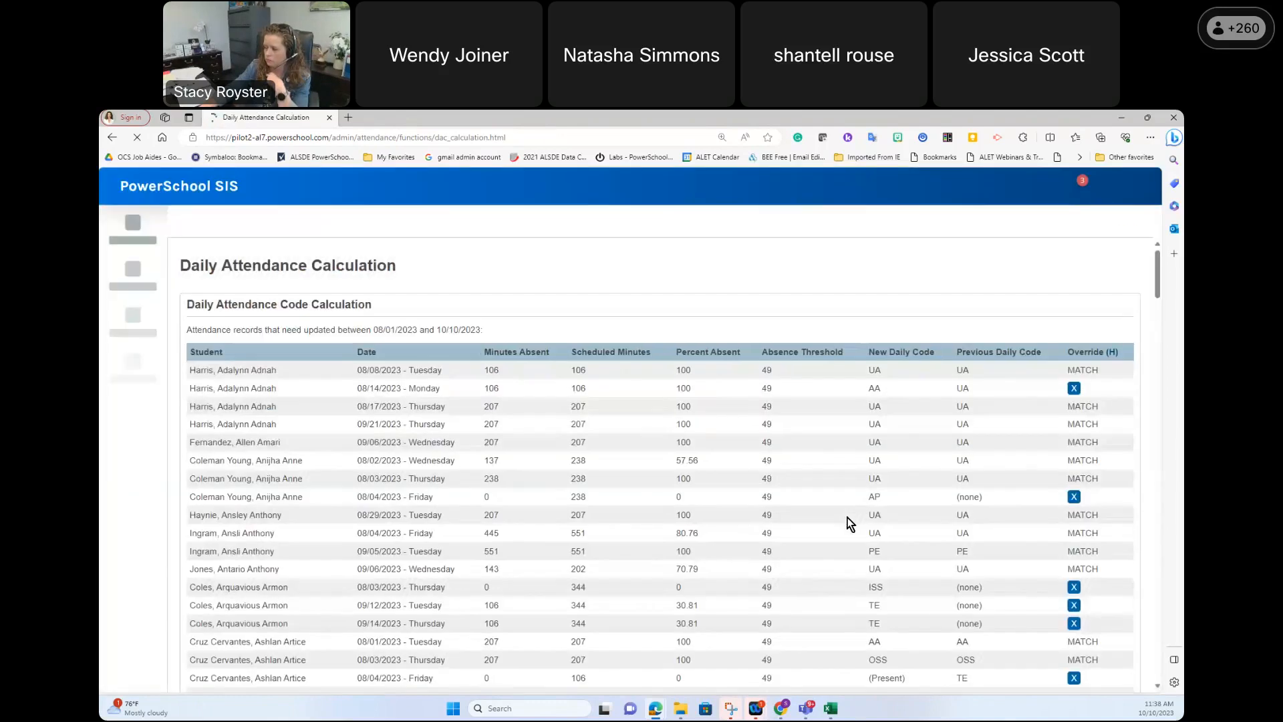
{"action": "left_click", "coordinate": [1113, 352]}
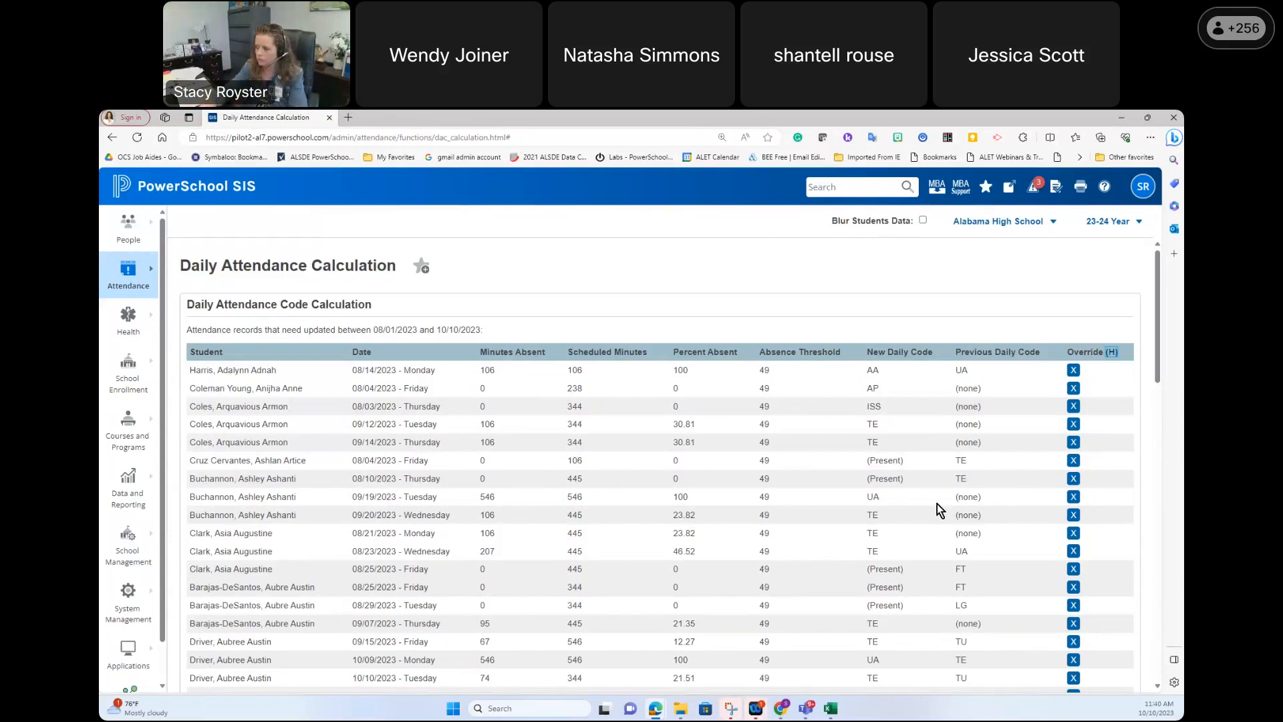
Step: Override the 08/29/2023 record with new code (Present) and previous code LG, preventing its automatic daily attendance entry
{"action": "scroll", "coordinate": [937, 505], "scroll_direction": "down", "scroll_amount": 1}
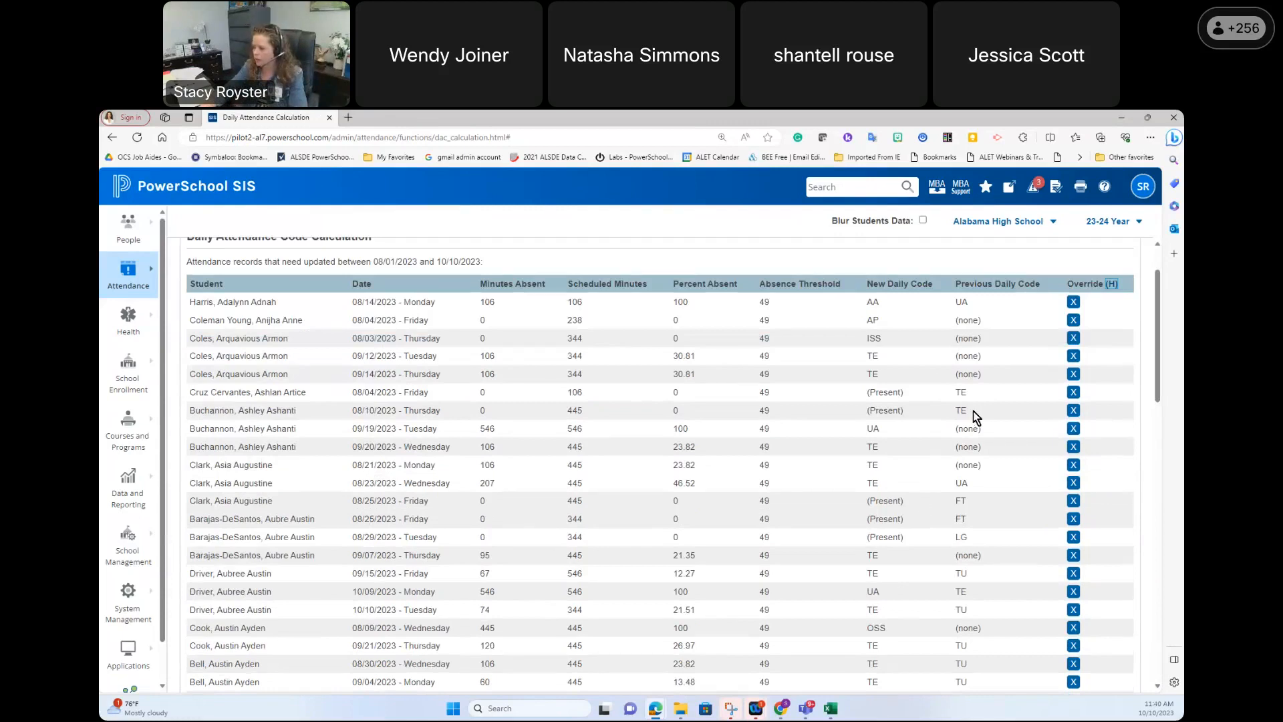
{"action": "scroll", "coordinate": [973, 411], "scroll_direction": "down", "scroll_amount": 1}
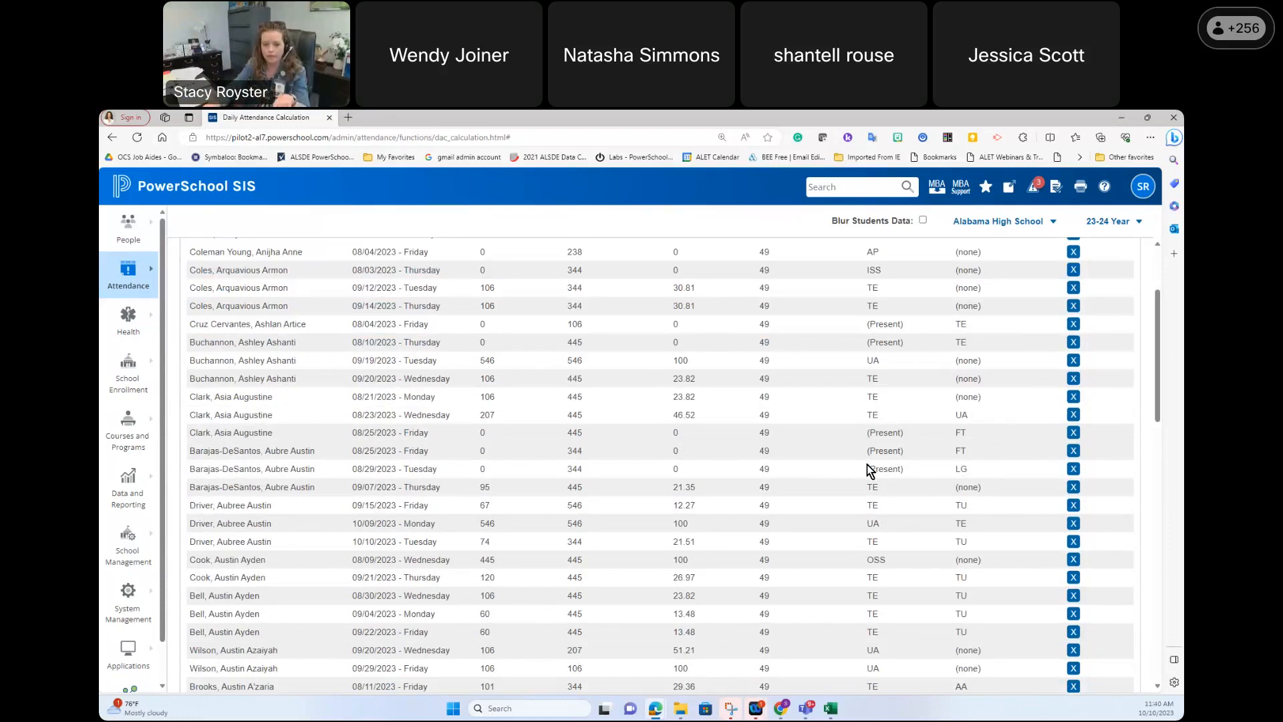
{"action": "left_click", "coordinate": [1072, 469]}
{"action": "left_click", "coordinate": [686, 208]}
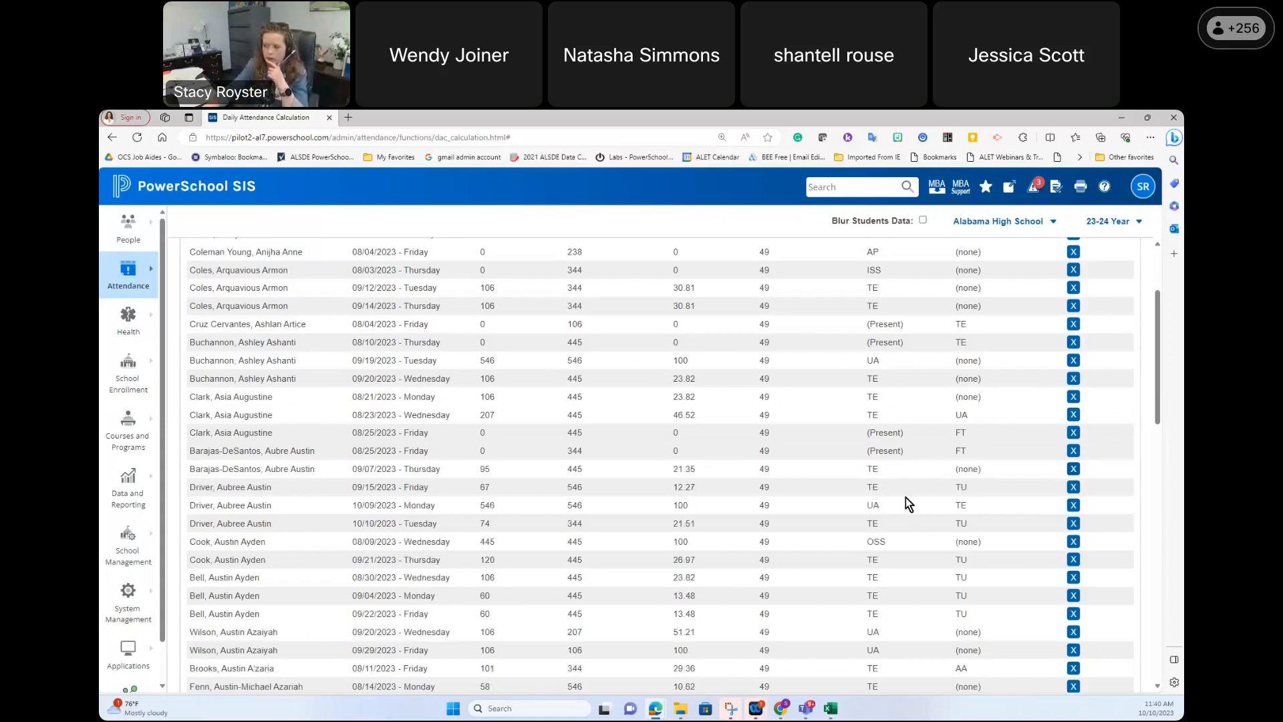
Step: Override one student's (Present) records dated 08/29 and 08/30/2023 with previous code HB and 09/14/2023 with EX, preventing automatic daily attendance entry
{"action": "scroll", "coordinate": [924, 539], "scroll_direction": "down", "scroll_amount": 1}
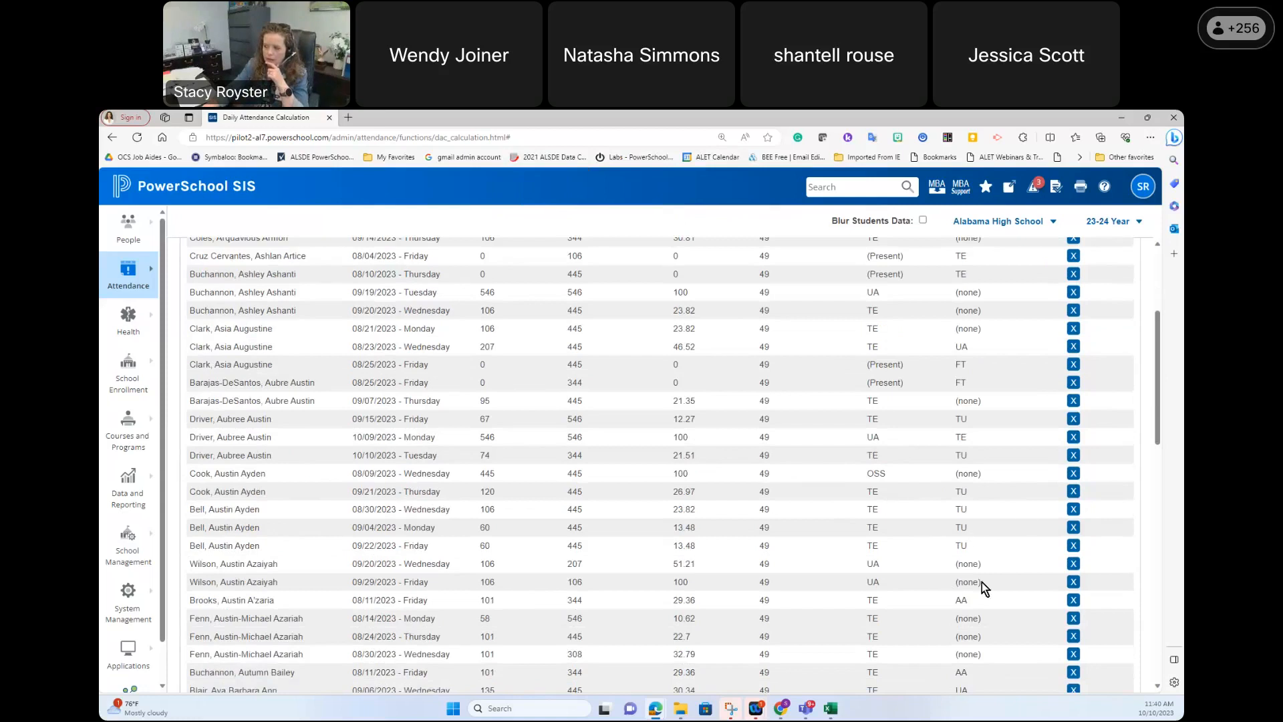
{"action": "scroll", "coordinate": [981, 582], "scroll_direction": "down", "scroll_amount": 7}
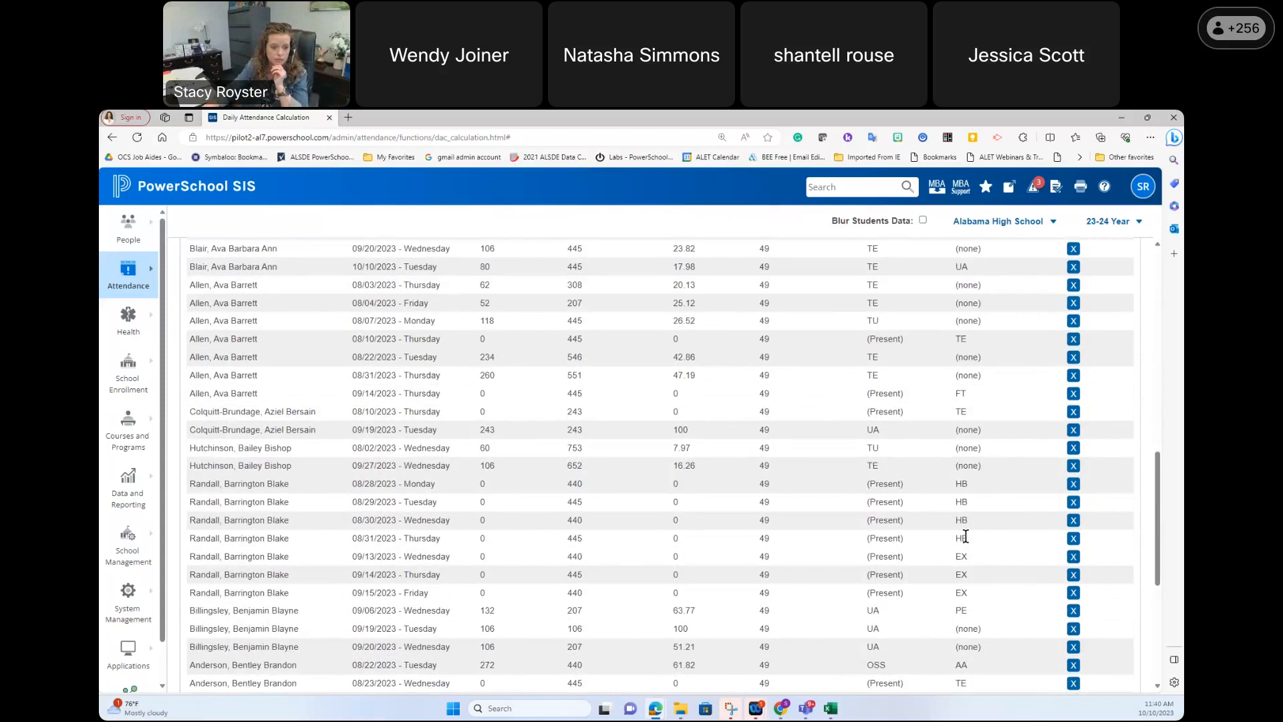
{"action": "left_click", "coordinate": [1075, 502]}
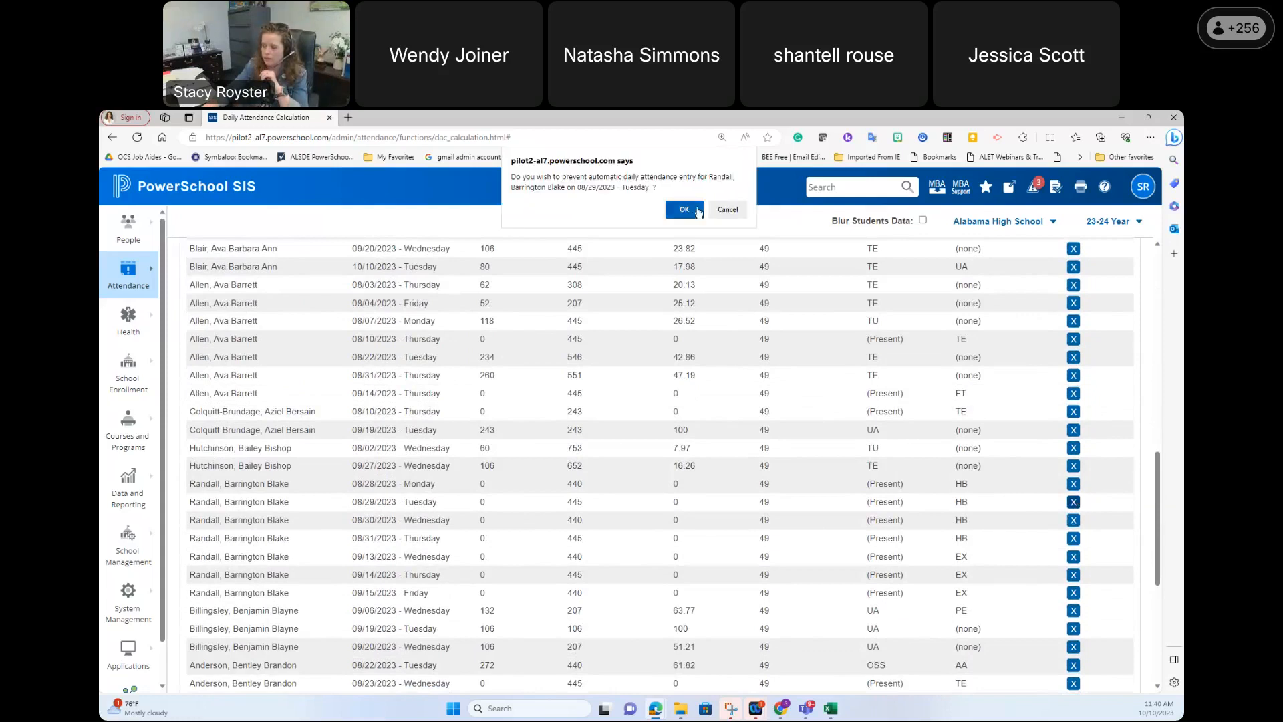
{"action": "left_click", "coordinate": [687, 210]}
{"action": "left_click", "coordinate": [1073, 502]}
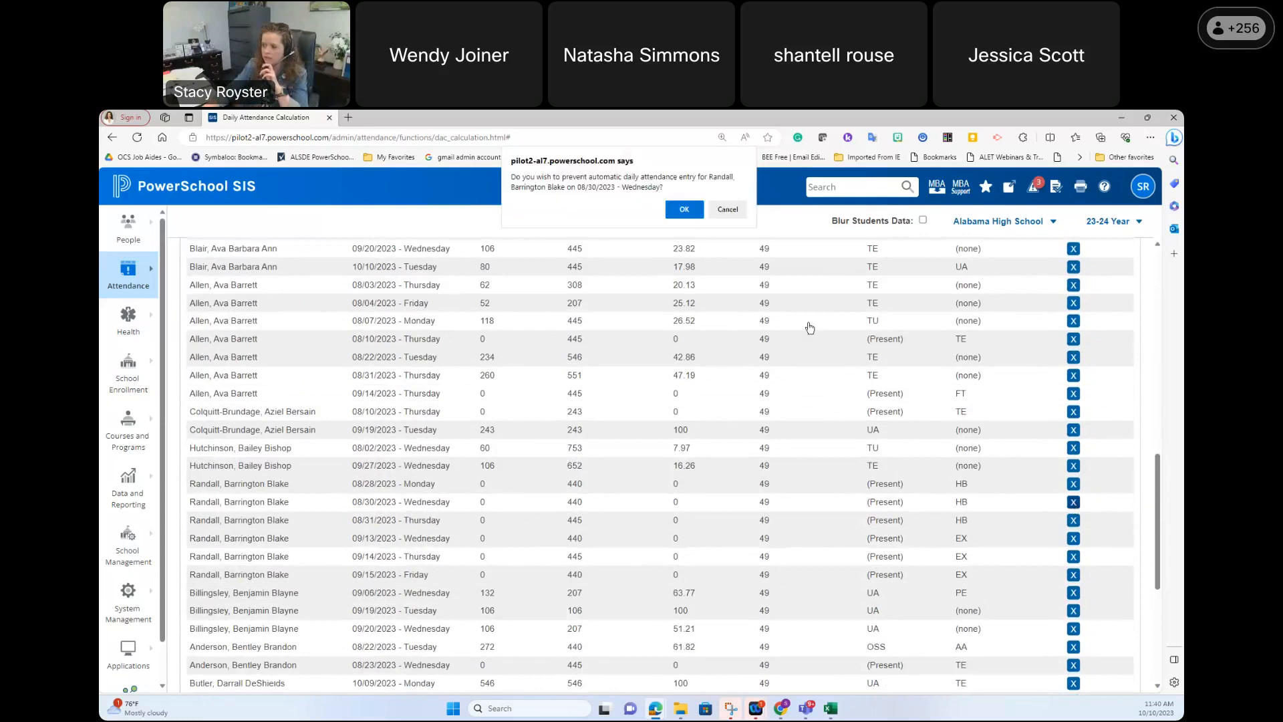
{"action": "left_click", "coordinate": [683, 211]}
{"action": "left_click", "coordinate": [1073, 538]}
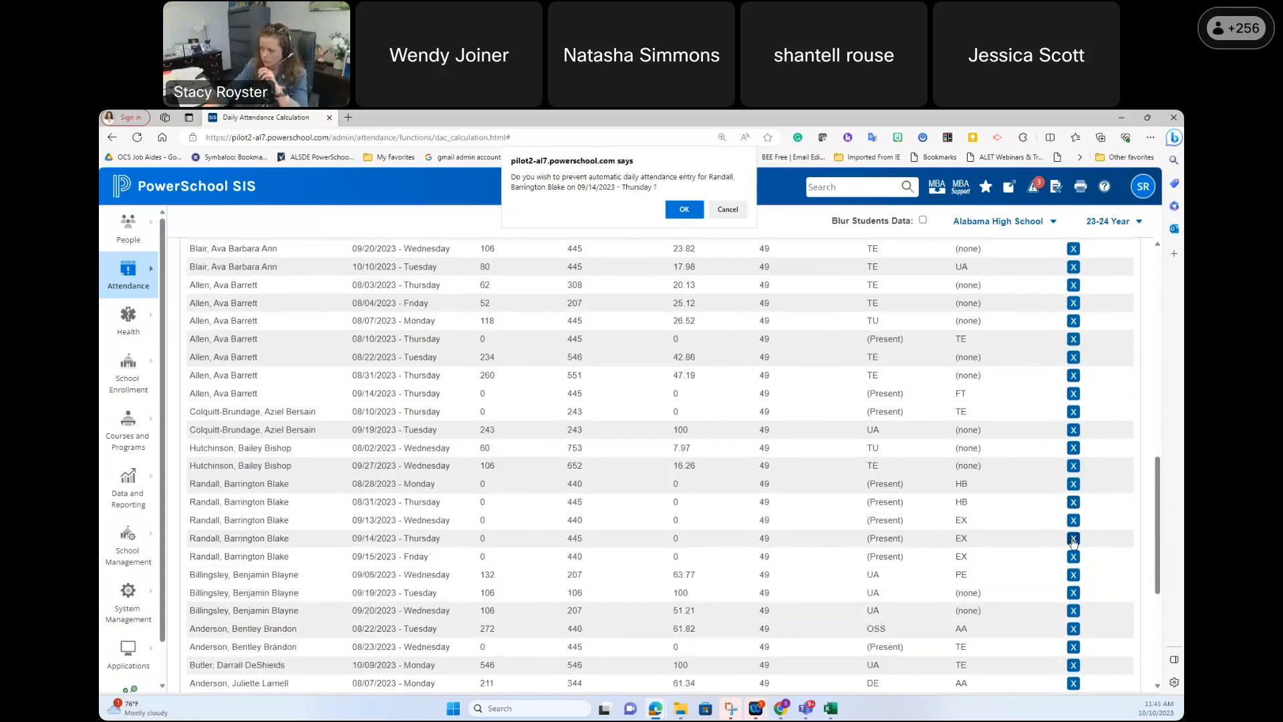
{"action": "left_click", "coordinate": [684, 210]}
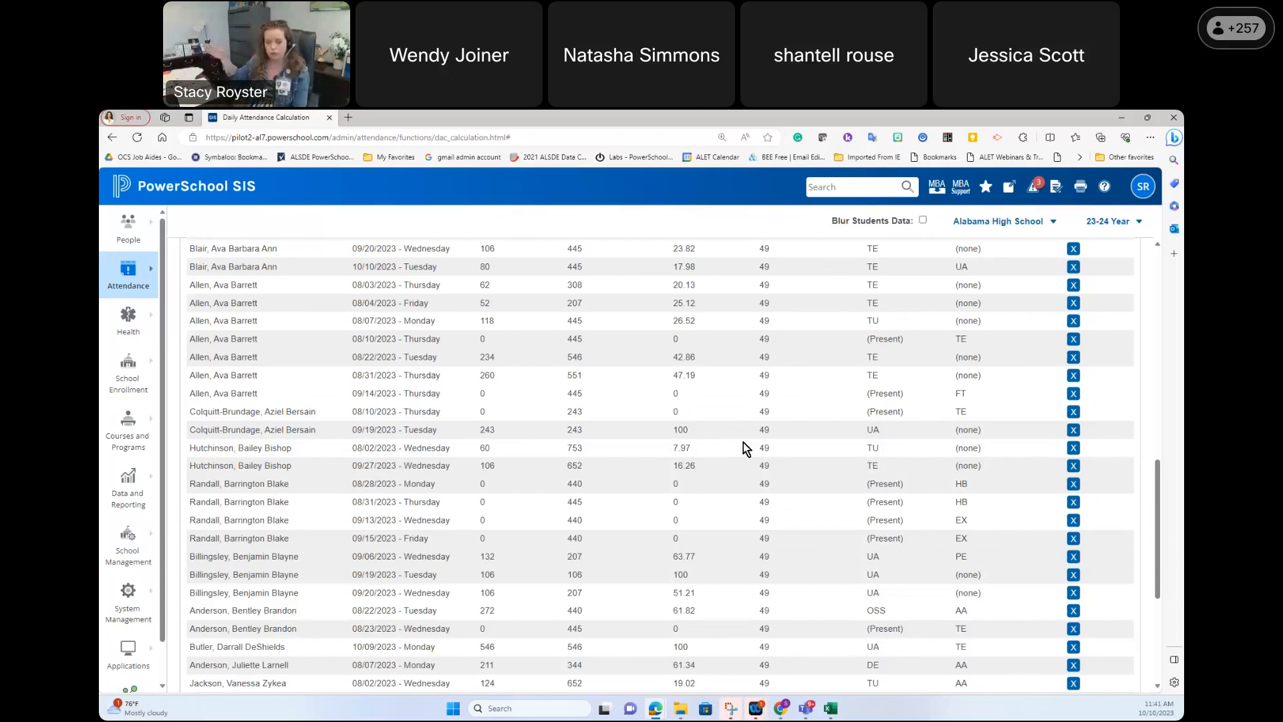
Step: Submit the remaining grade 11 Daily Attendance Calculation records
{"action": "scroll", "coordinate": [880, 408], "scroll_direction": "down", "scroll_amount": 4}
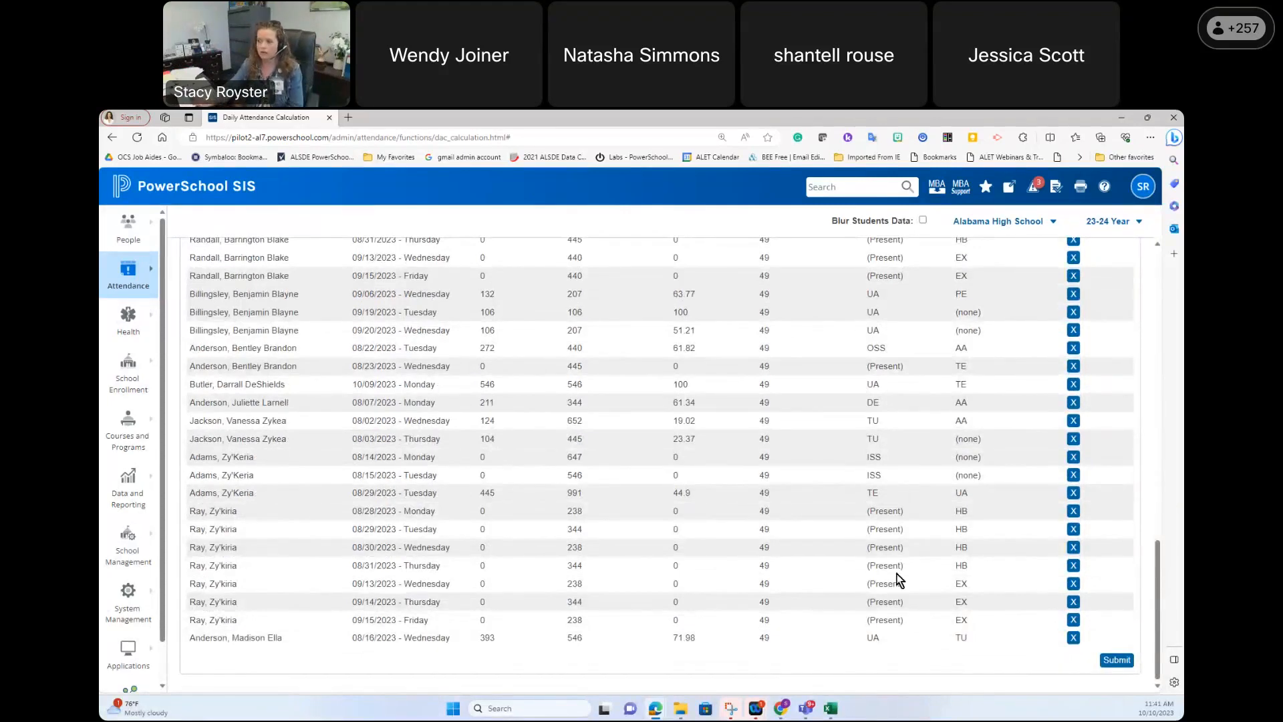
{"action": "left_click", "coordinate": [1117, 660]}
{"action": "mouse_move", "coordinate": [742, 707]}
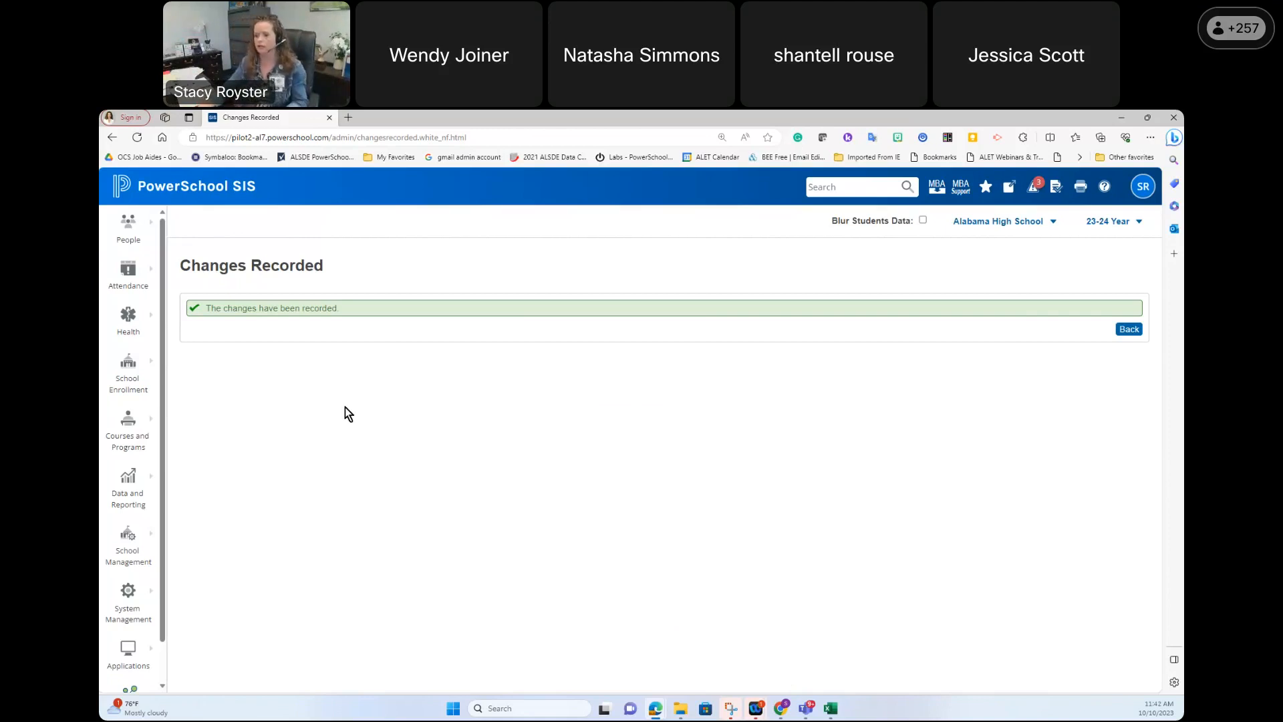
Step: Open the school's Full-Time Equivalencies attendance setup and examine its default attendance mode and conversion
{"action": "left_click", "coordinate": [122, 567]}
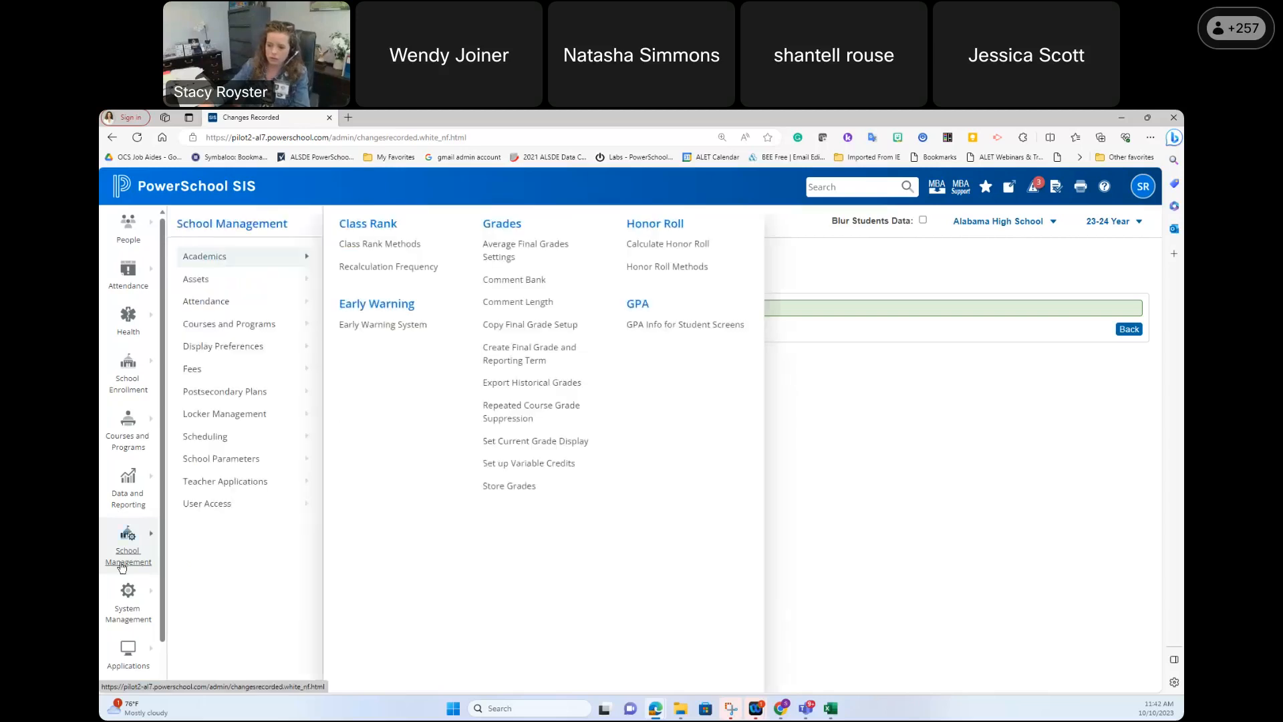
{"action": "mouse_move", "coordinate": [222, 306]}
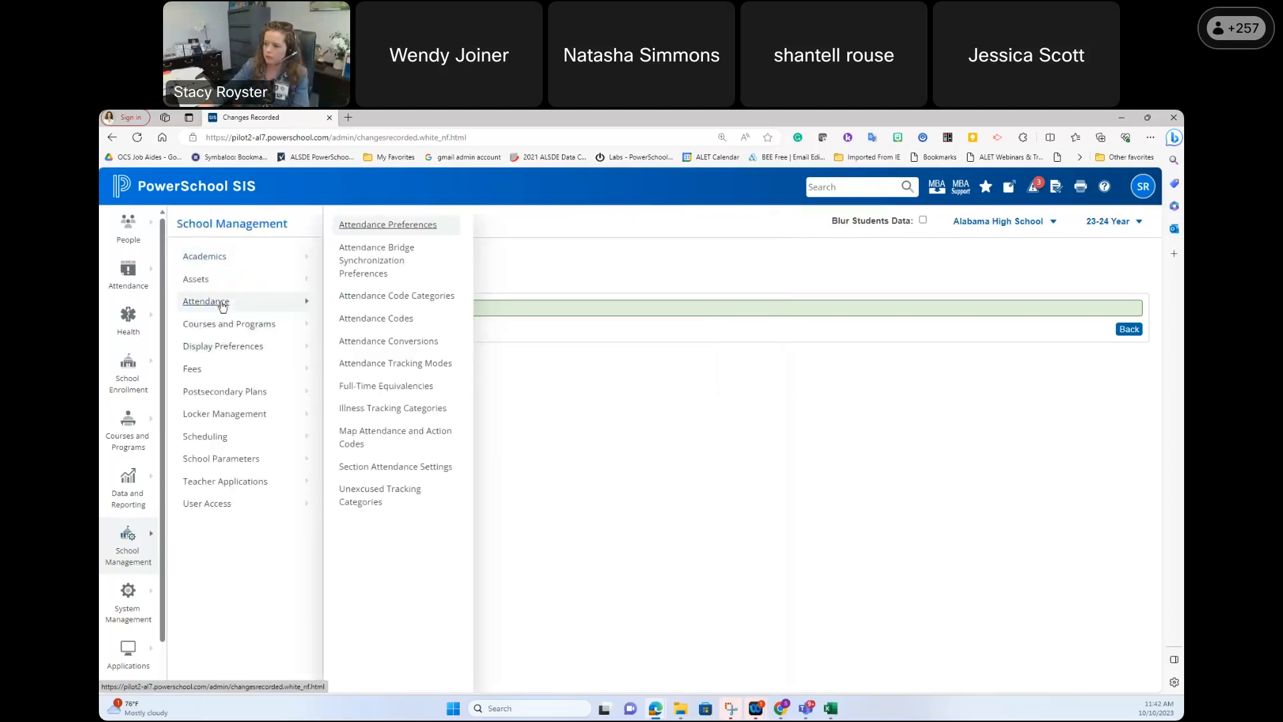
{"action": "left_click", "coordinate": [388, 387]}
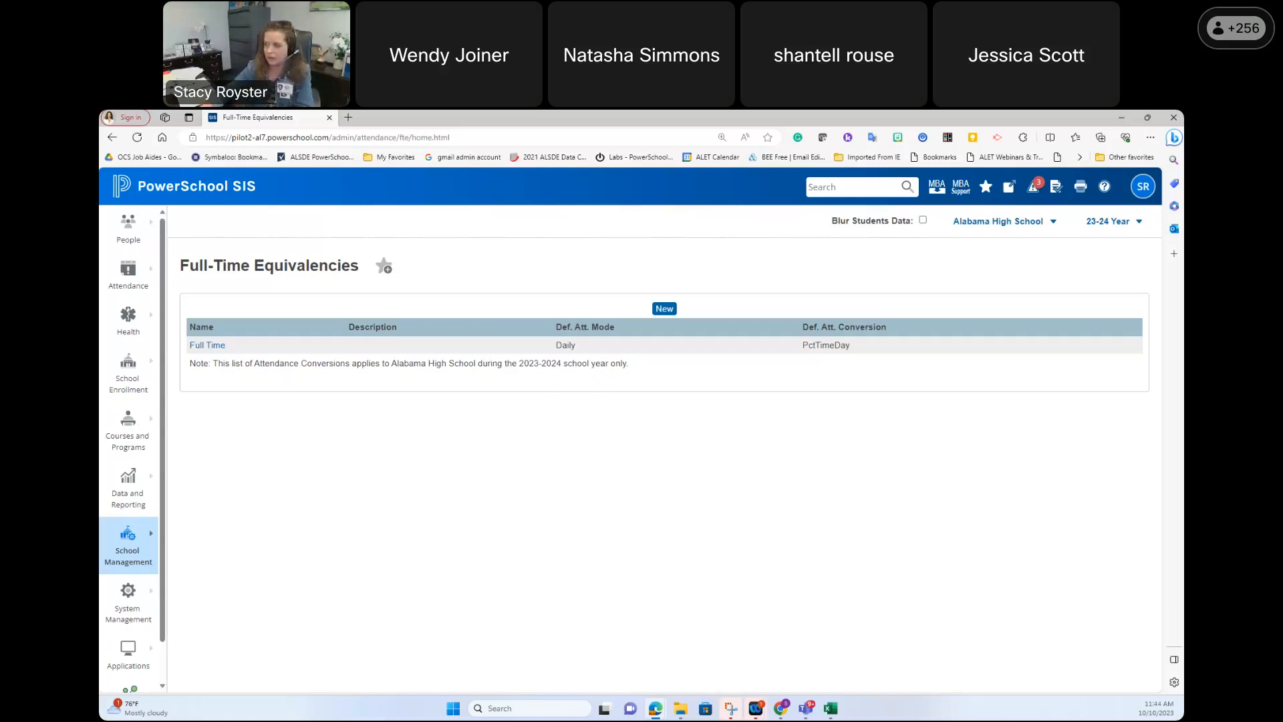
Step: Open the ALSDE Data Code Manual in a separate browser tab and examine the presence status of the 504/IEP attendance code SP
{"action": "left_click", "coordinate": [349, 117]}
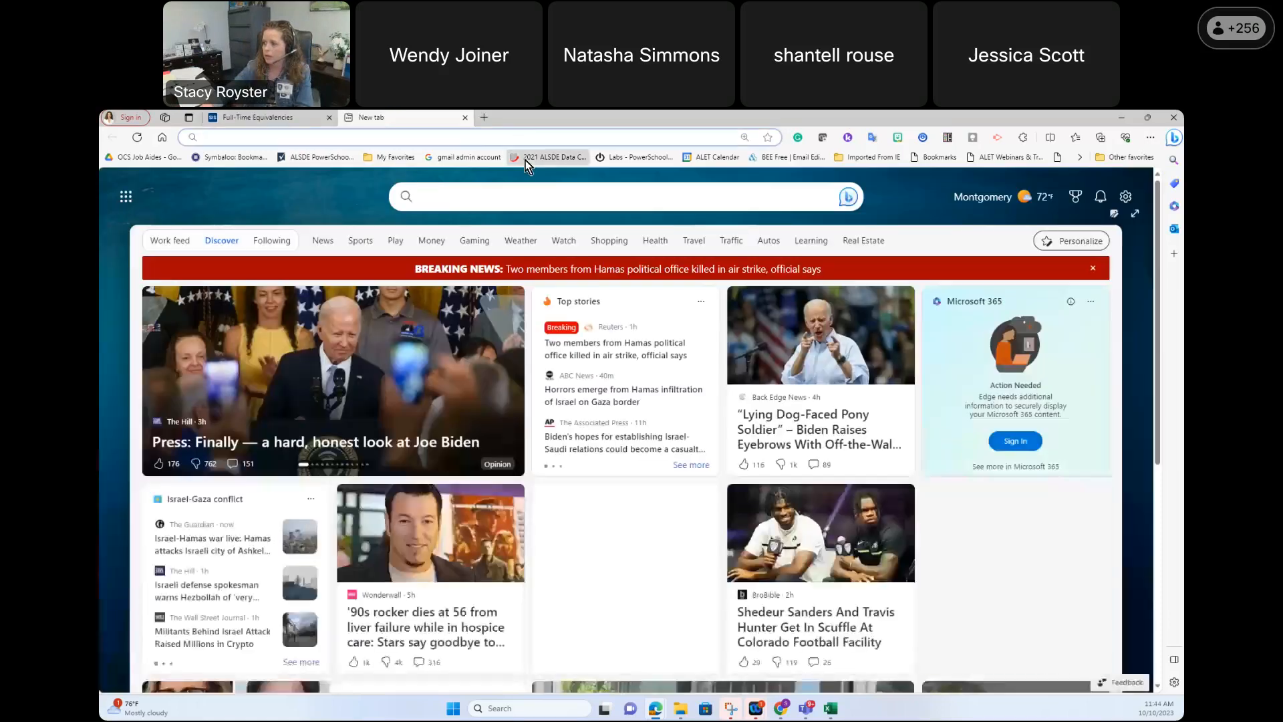
{"action": "left_click", "coordinate": [527, 160]}
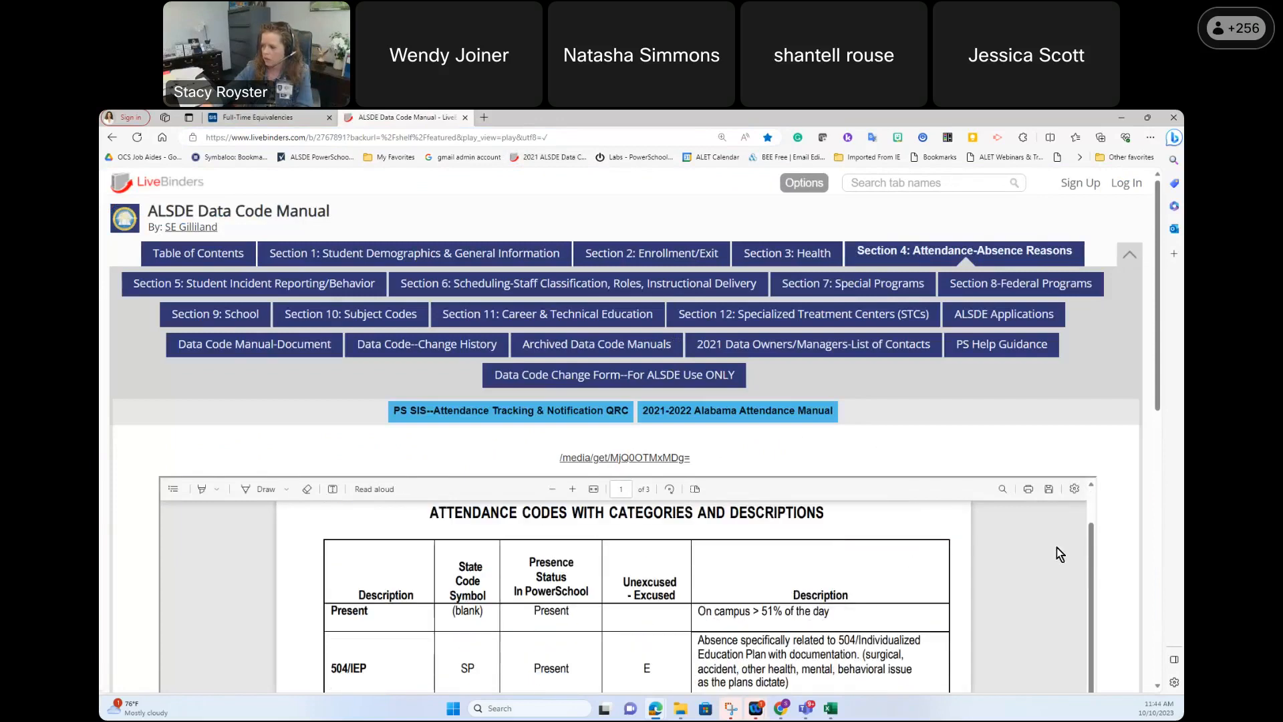
{"action": "scroll", "coordinate": [1108, 502], "scroll_direction": "down", "scroll_amount": 5}
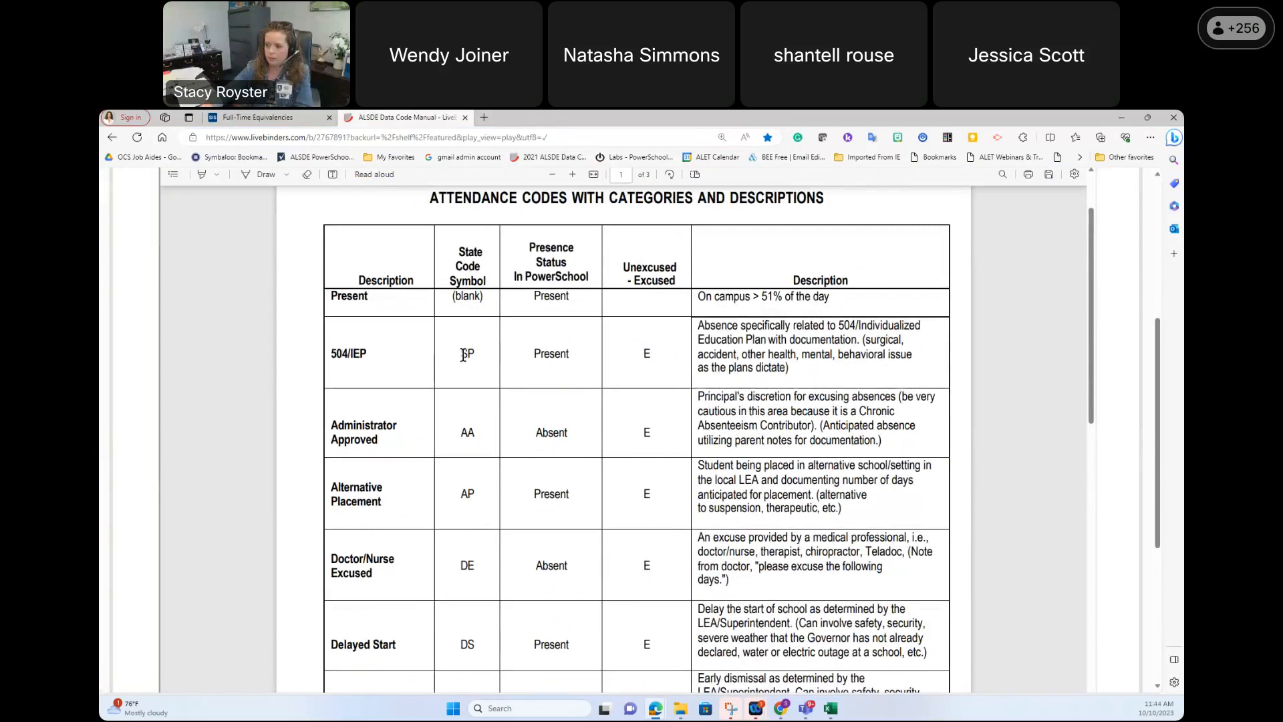
{"action": "left_click_drag", "start_coordinate": [534, 355], "coordinate": [576, 355]}
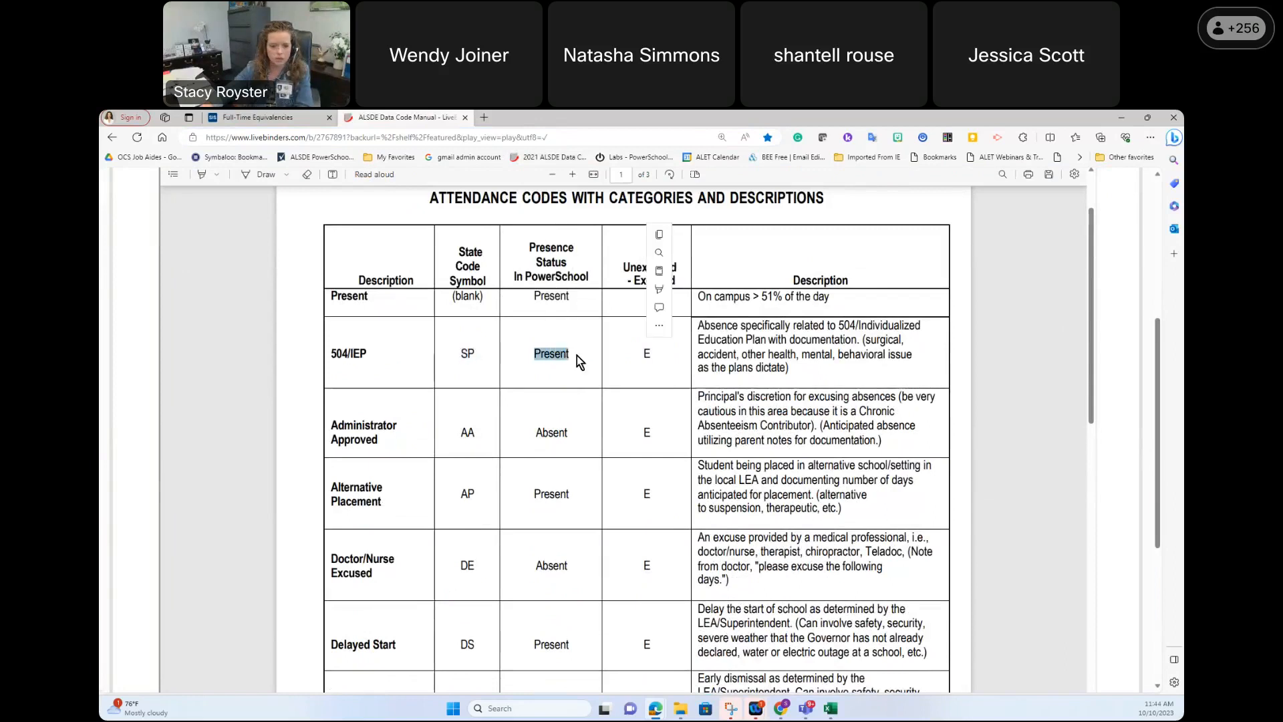
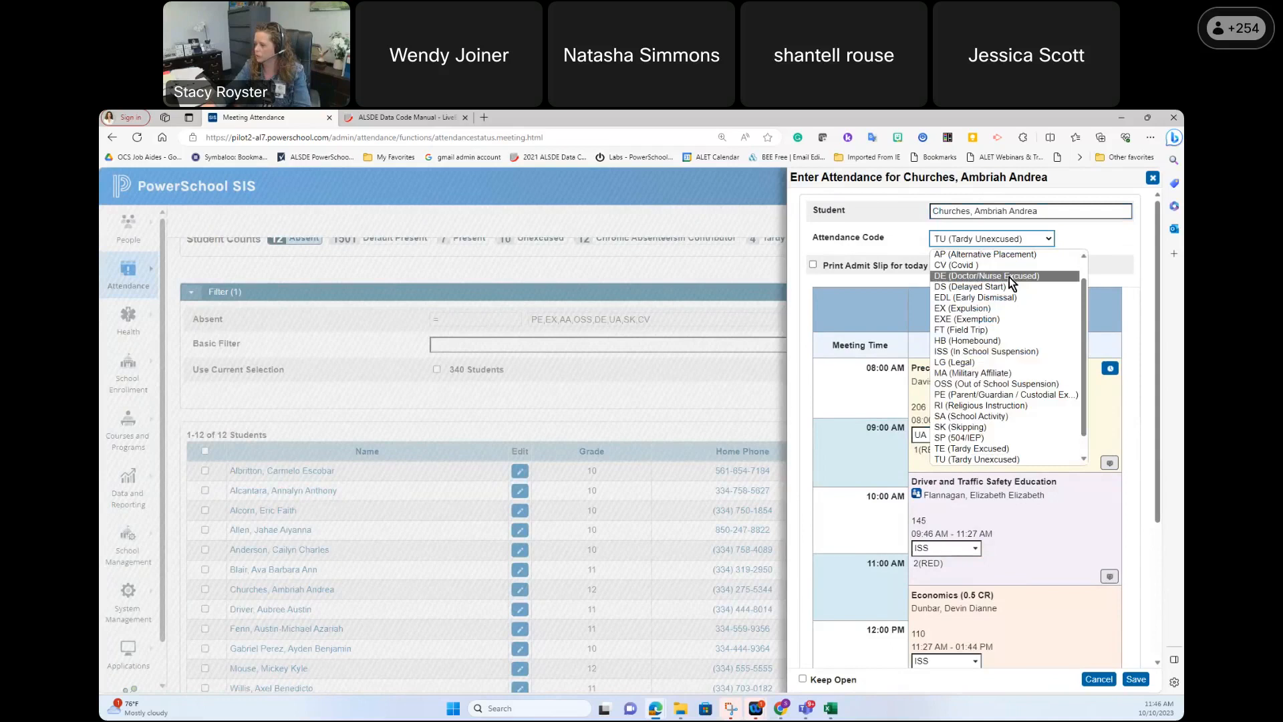
Step: Set all of the student's 10/10/2023 periods to TU (Tardy Unexcused) and delete the 09:32 AM clock-in entry for Precalculus
{"action": "left_click", "coordinate": [1015, 323]}
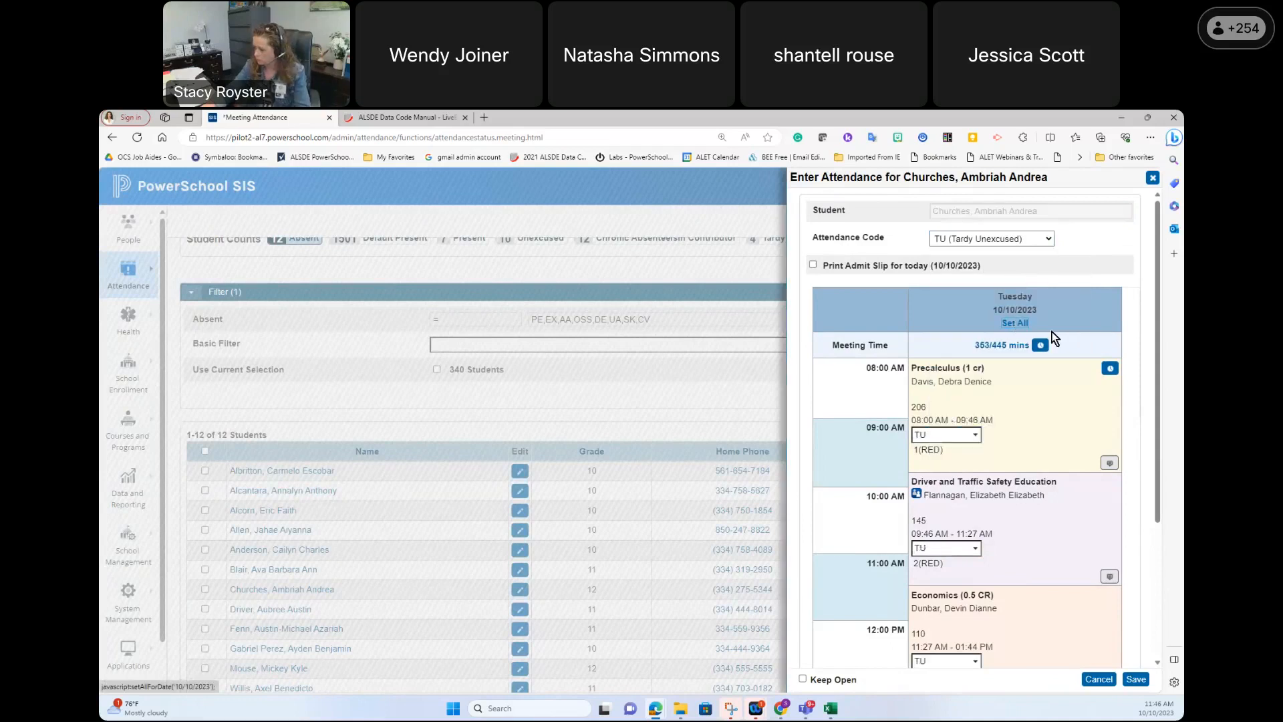
{"action": "left_click", "coordinate": [1110, 368]}
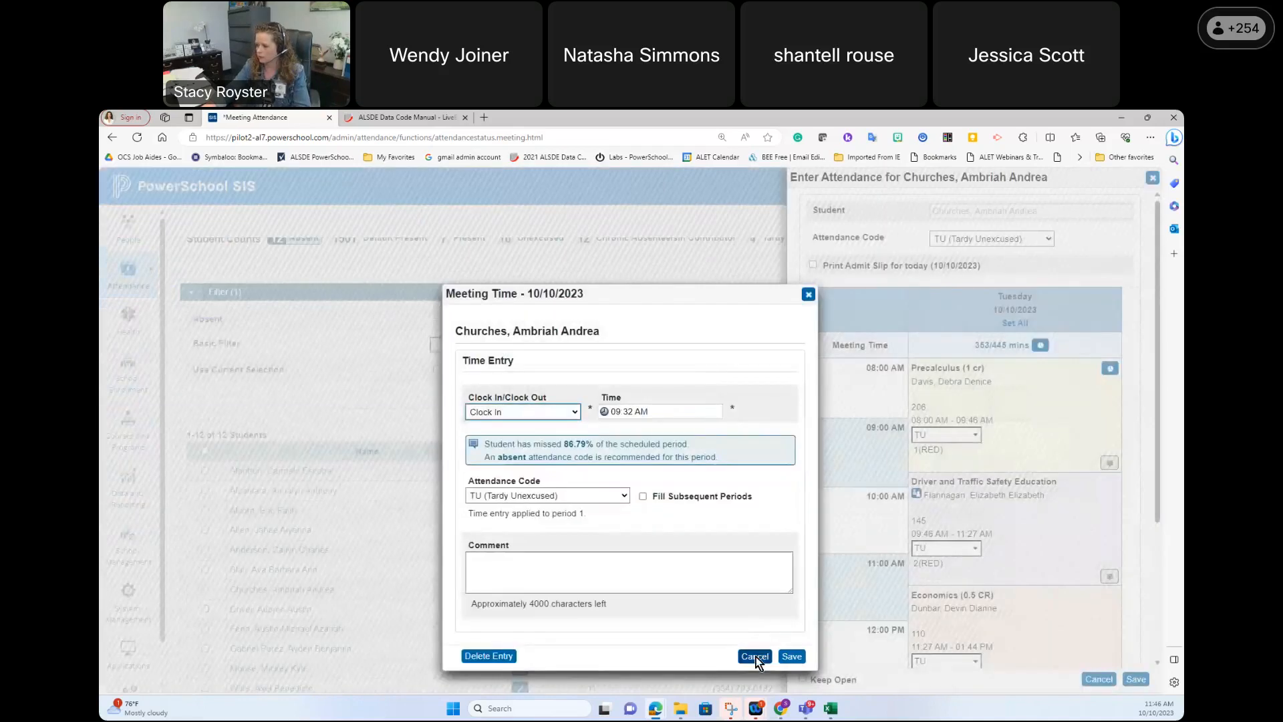
{"action": "left_click", "coordinate": [793, 657]}
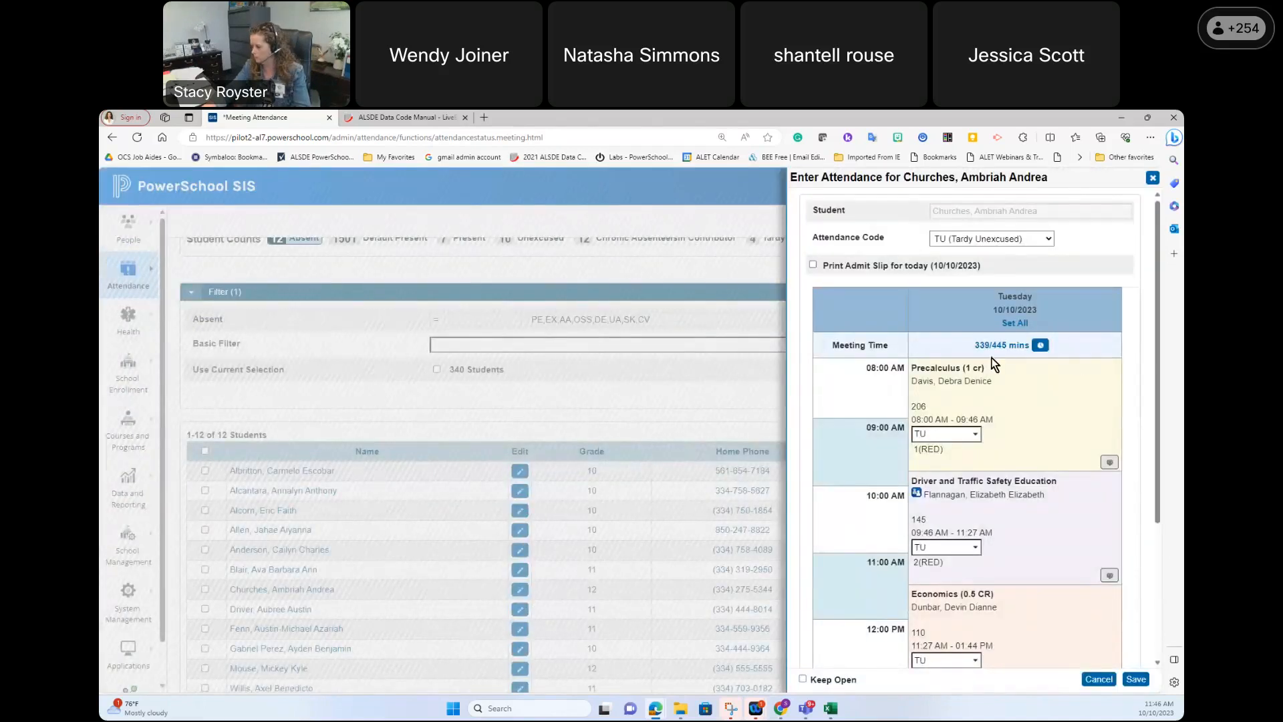
Step: Set all of the student's 10/10/2023 periods to (Present)
{"action": "left_click", "coordinate": [969, 239]}
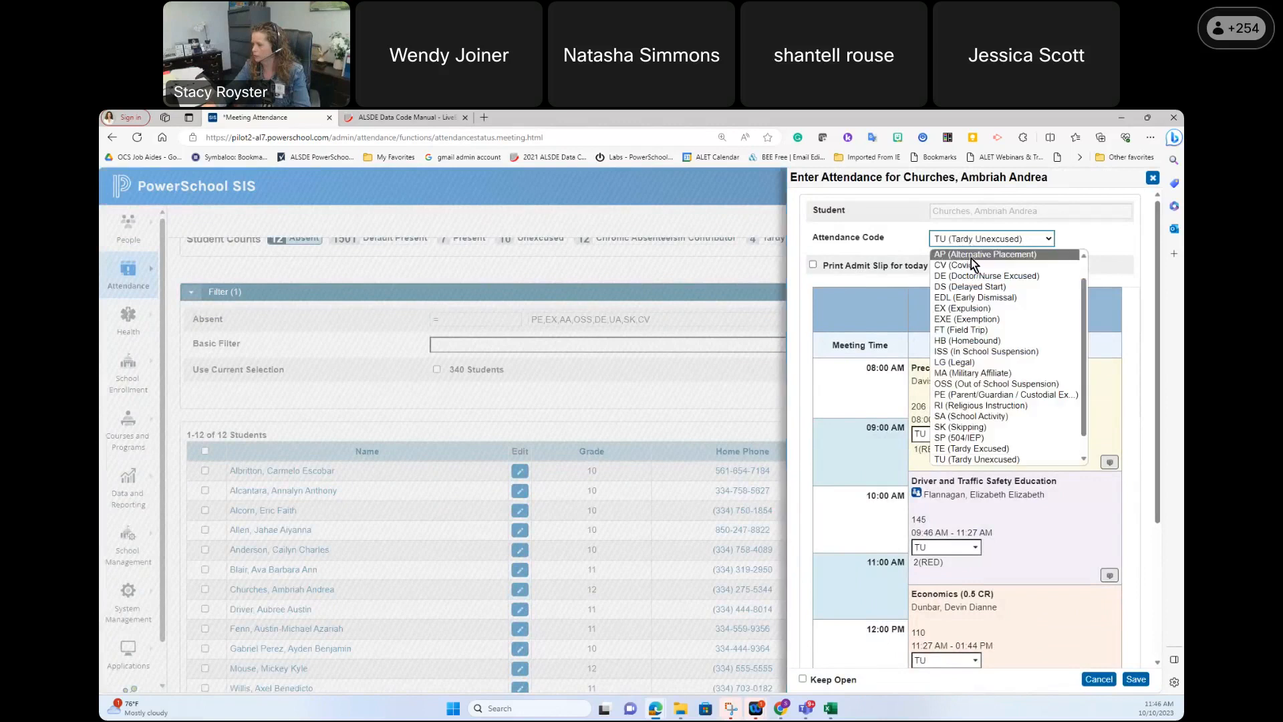
{"action": "left_click", "coordinate": [962, 255]}
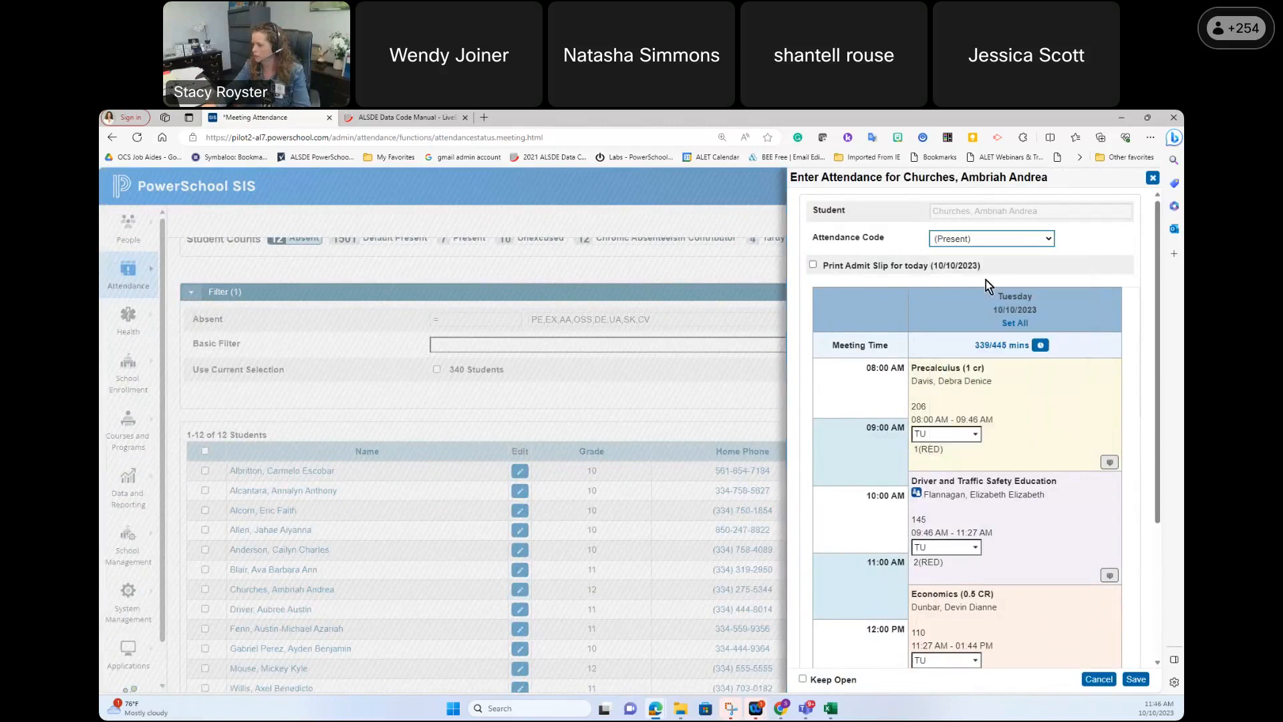
{"action": "left_click", "coordinate": [1025, 324]}
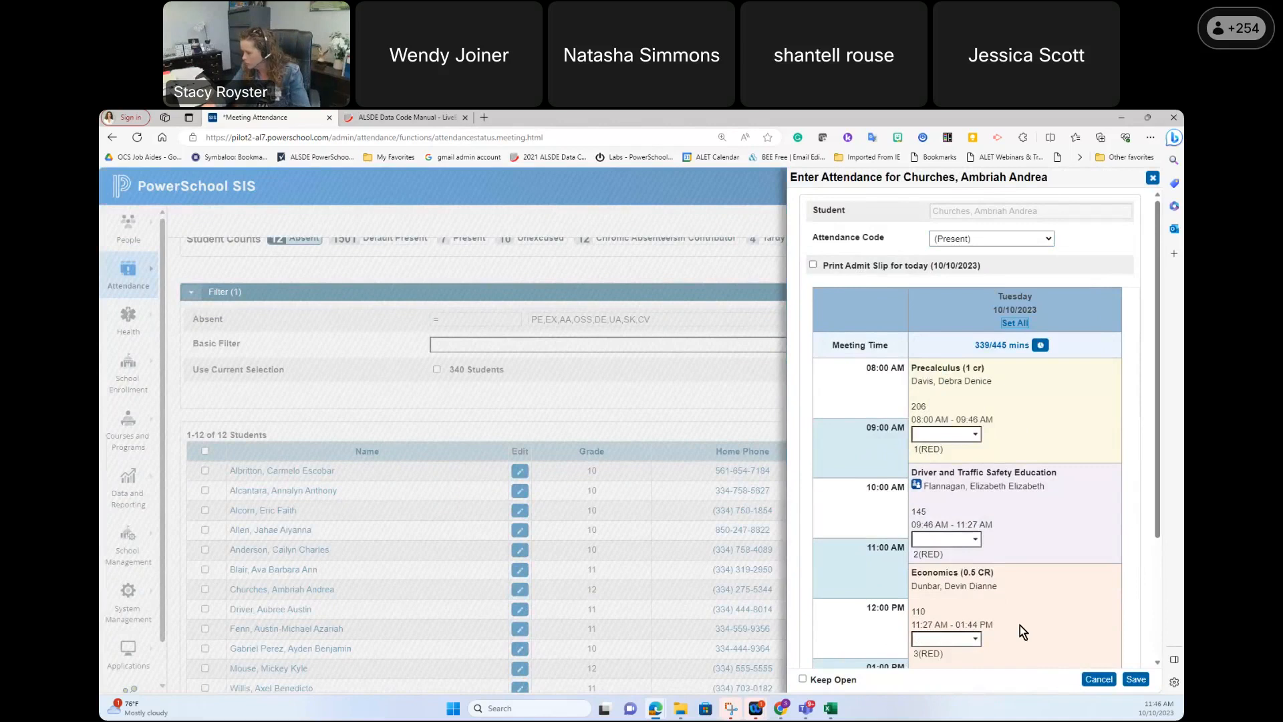
Step: Start a Clock In meeting time entry for 10/10/2023 and set its hour to 10 AM
{"action": "left_click", "coordinate": [1039, 345]}
{"action": "left_click", "coordinate": [553, 410]}
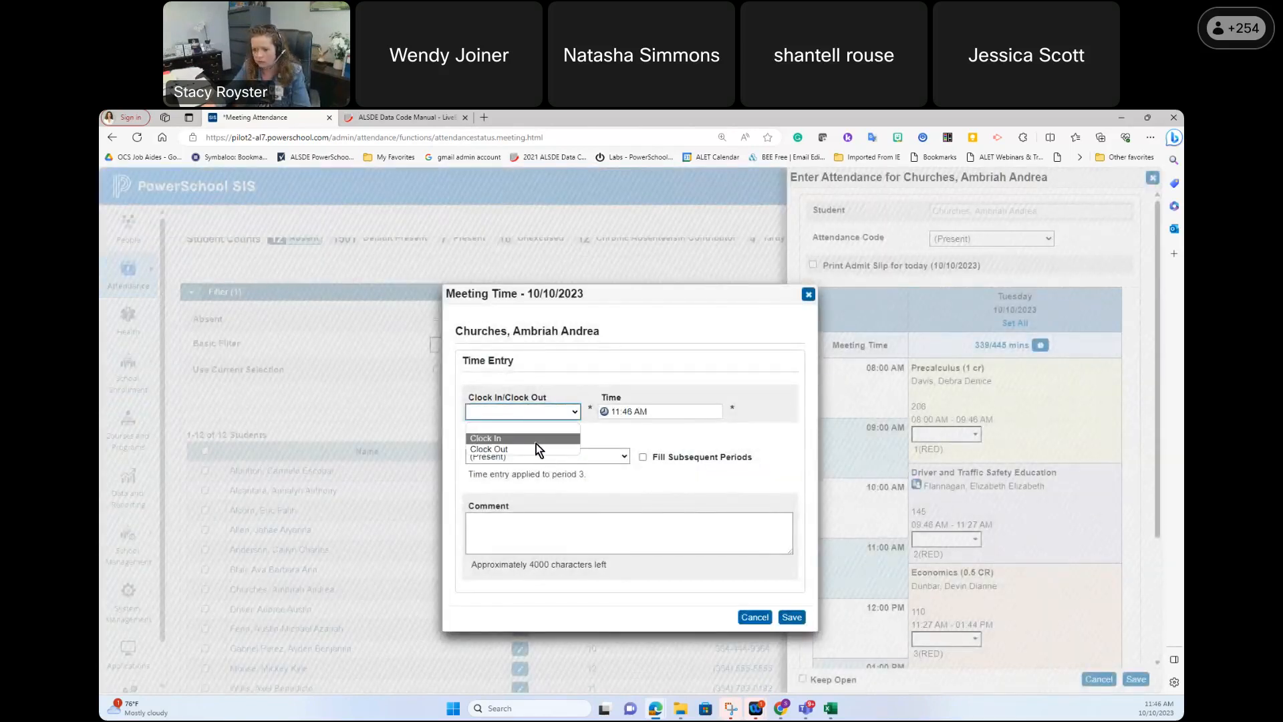
{"action": "left_click", "coordinate": [536, 441]}
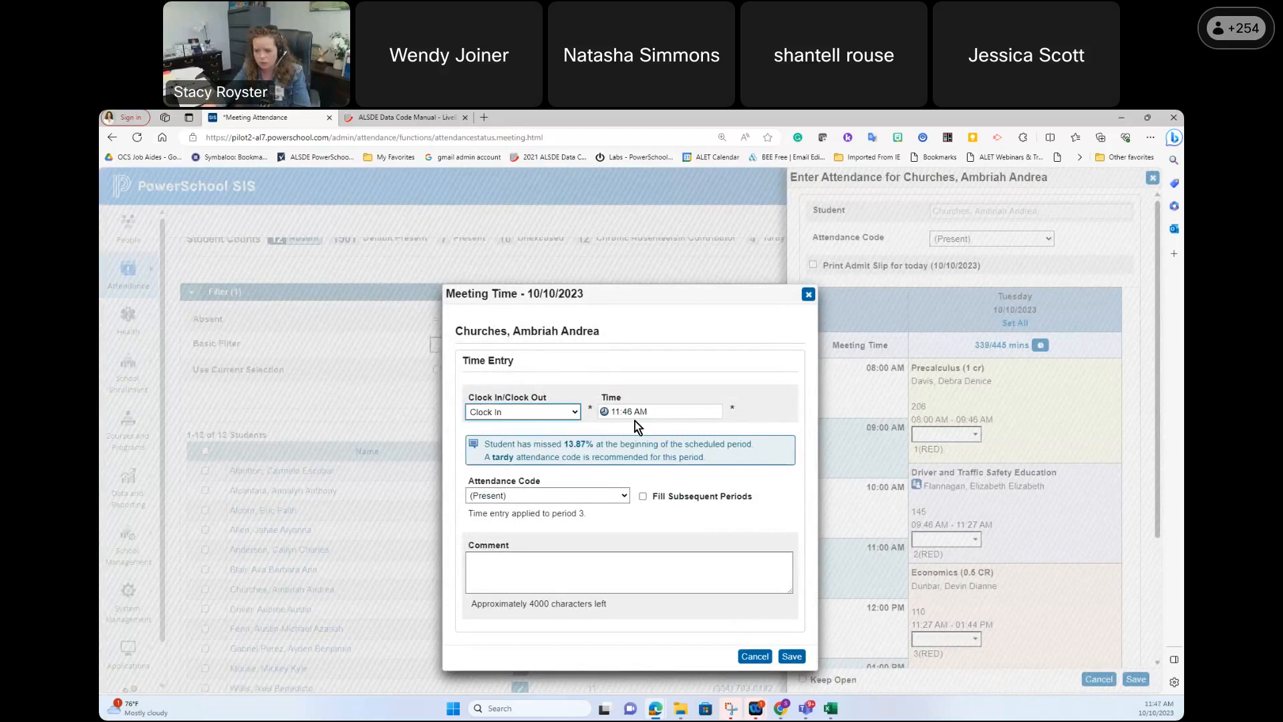
{"action": "left_click", "coordinate": [618, 413]}
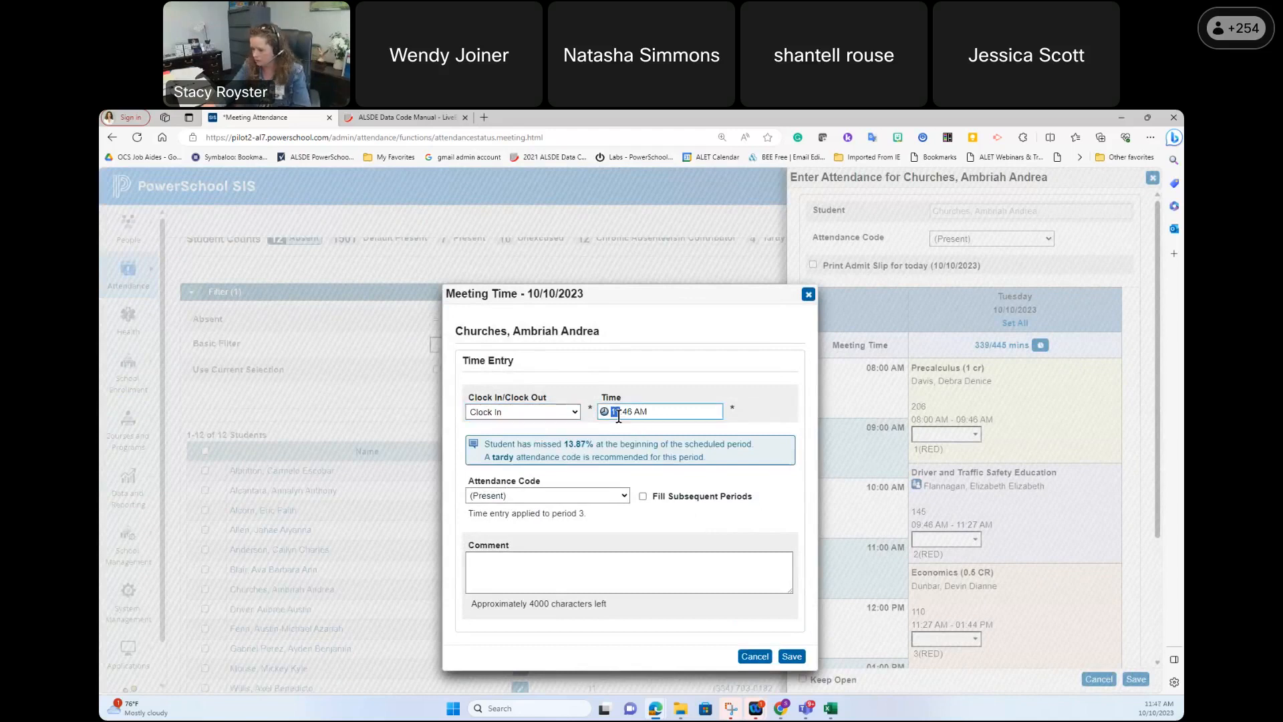
{"action": "key", "text": "Down"}
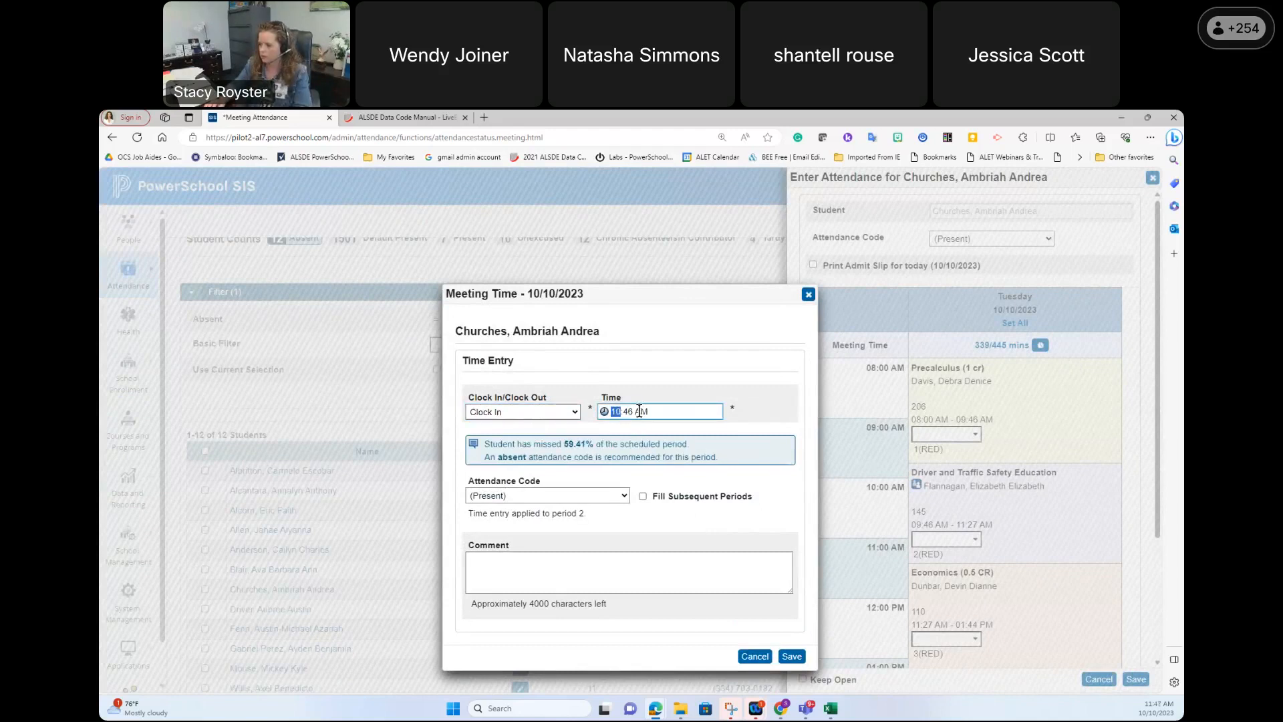
Step: Test clock-in times of 10:10, 10:31 and 10:36 AM against the recommended attendance code, and settle on 10:35 AM
{"action": "left_click", "coordinate": [629, 413]}
{"action": "type", "text": "10"}
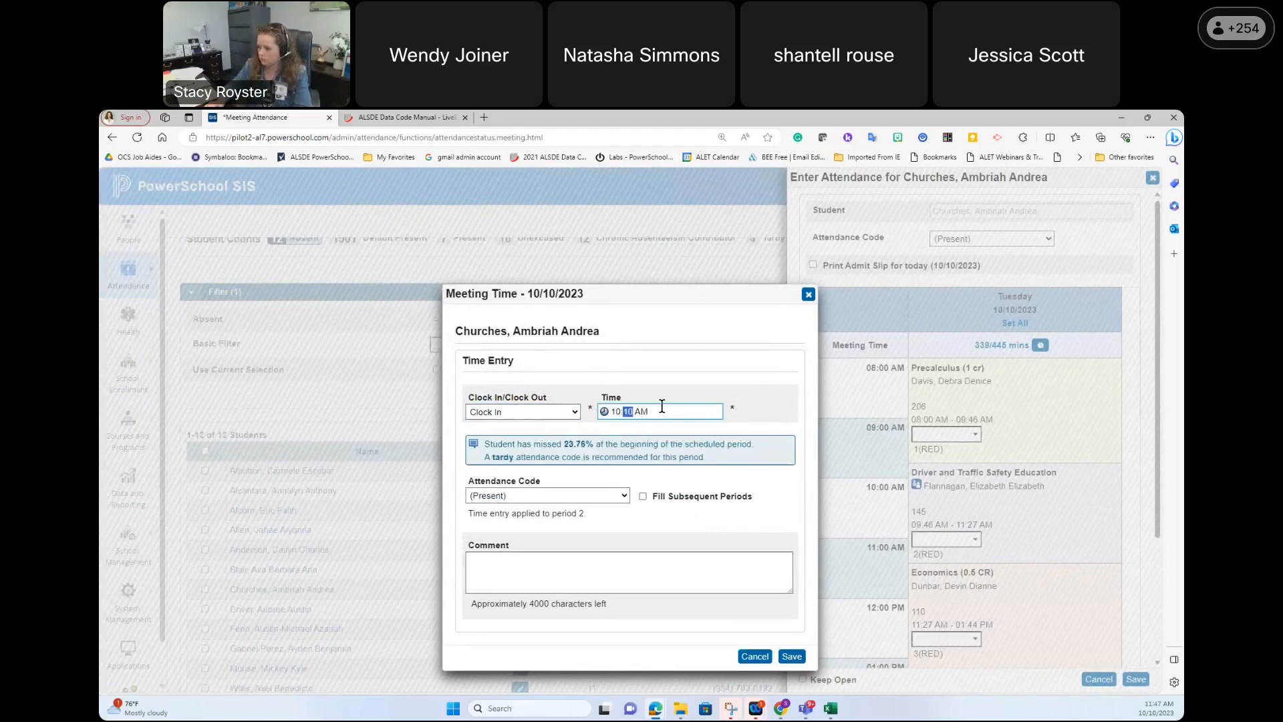
{"action": "type", "text": "02"}
{"action": "type", "text": "2529"}
{"action": "type", "text": "31"}
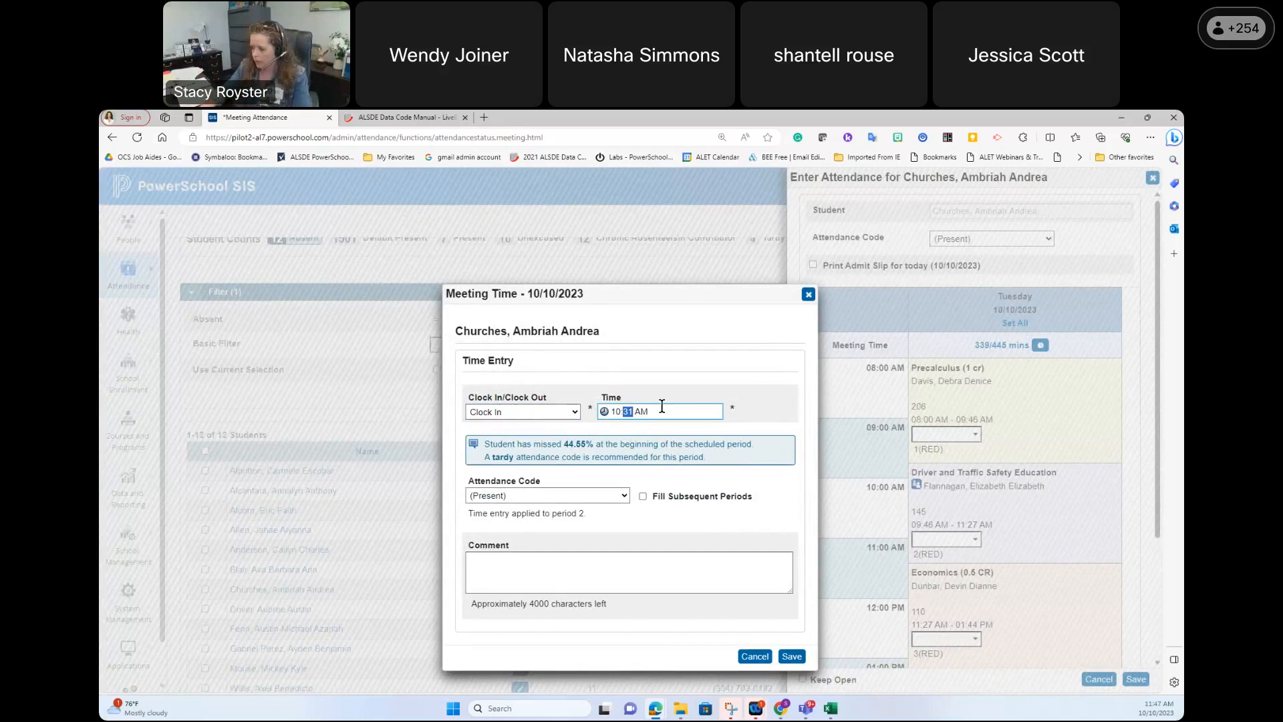
{"action": "type", "text": "13"}
{"action": "type", "text": "39"}
{"action": "type", "text": "37"}
{"action": "type", "text": "36"}
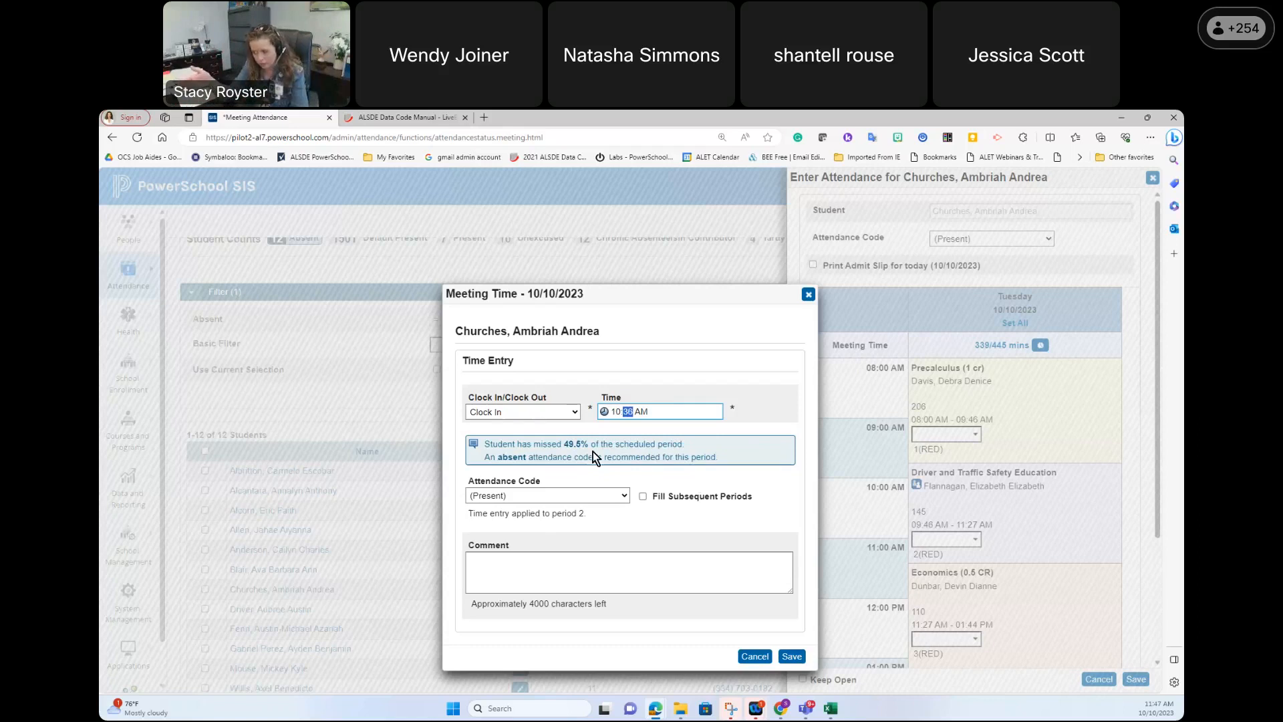
{"action": "key", "text": "Down"}
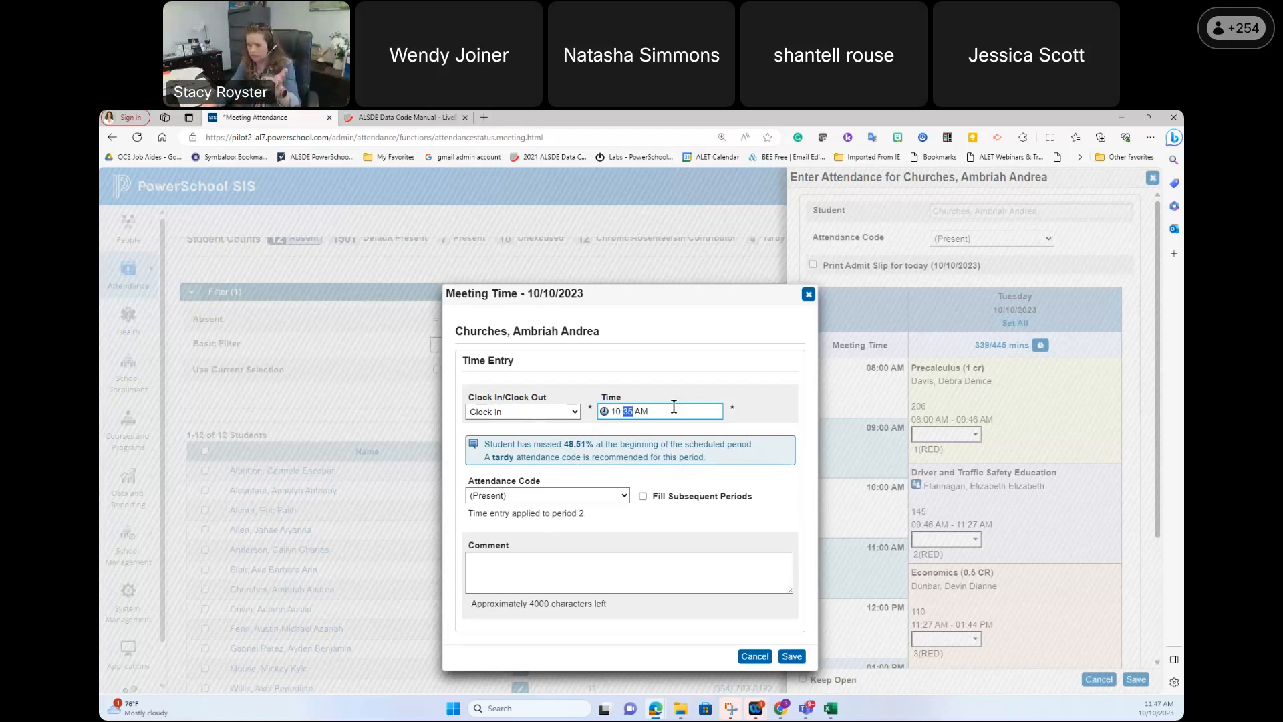
Step: Assign the TE (Tardy Excused) attendance code to the clock-in entry and save it
{"action": "left_click_drag", "start_coordinate": [478, 458], "coordinate": [523, 459]}
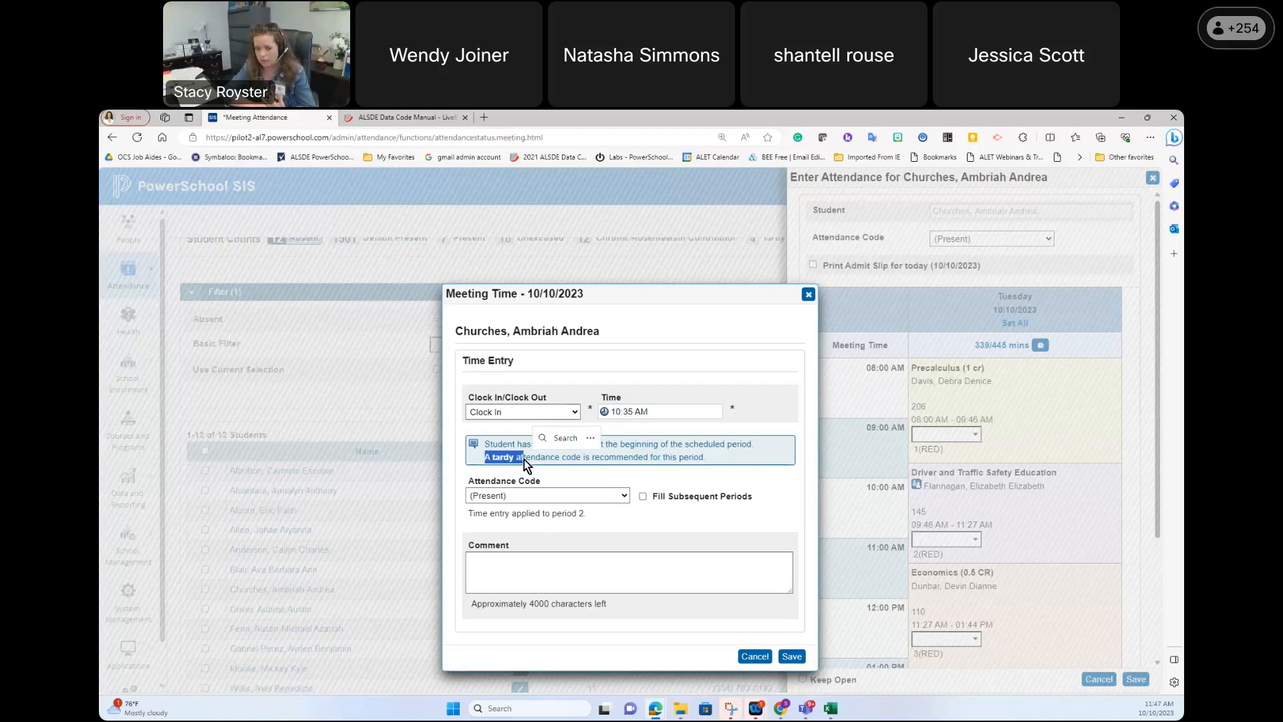
{"action": "left_click", "coordinate": [535, 495]}
{"action": "scroll", "coordinate": [544, 401], "scroll_direction": "down", "scroll_amount": 2}
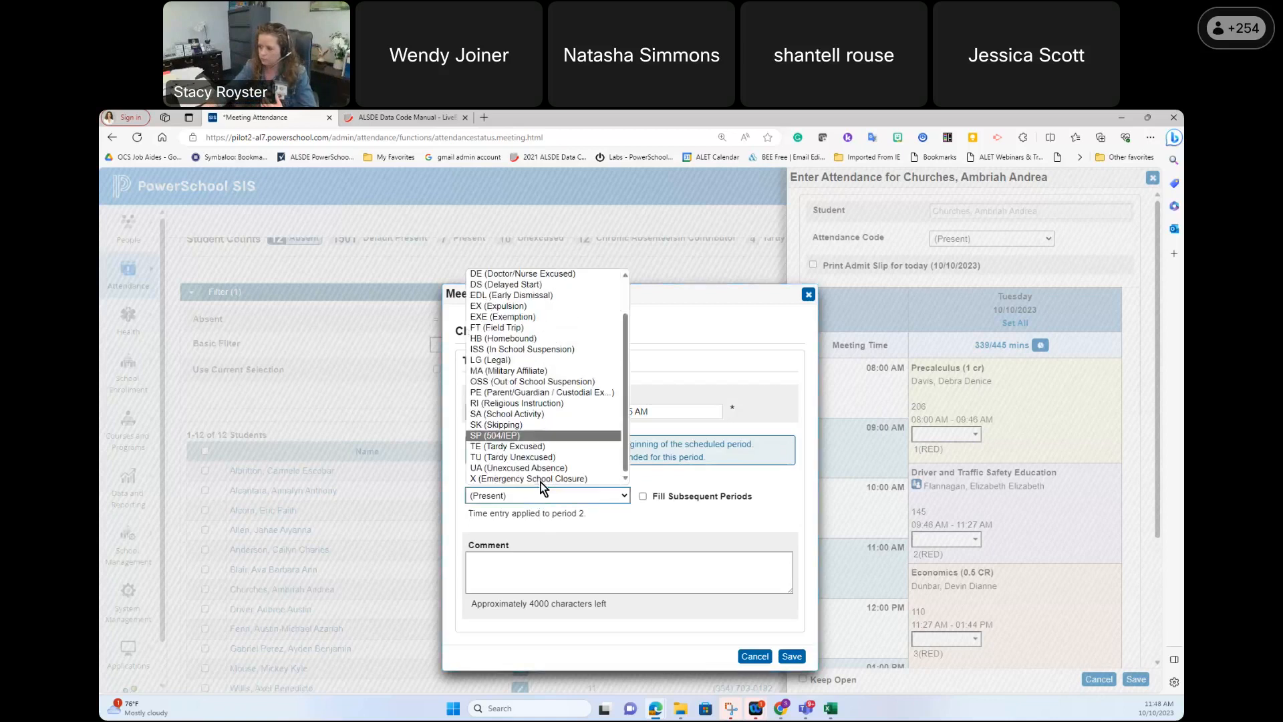
{"action": "left_click", "coordinate": [533, 452]}
{"action": "left_click", "coordinate": [791, 656]}
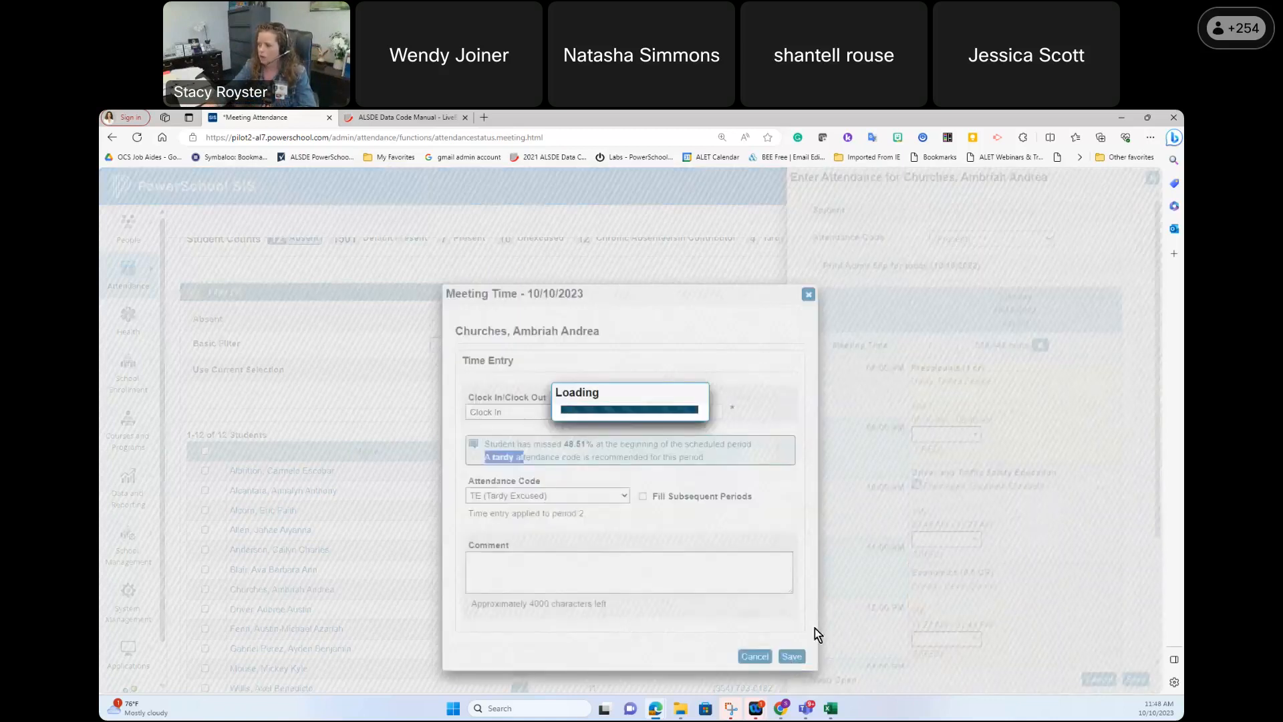
Step: Set the student's Precalculus attendance for 10/10/2023 to DE (Doctor/Nurse Excused)
{"action": "left_click", "coordinate": [963, 435]}
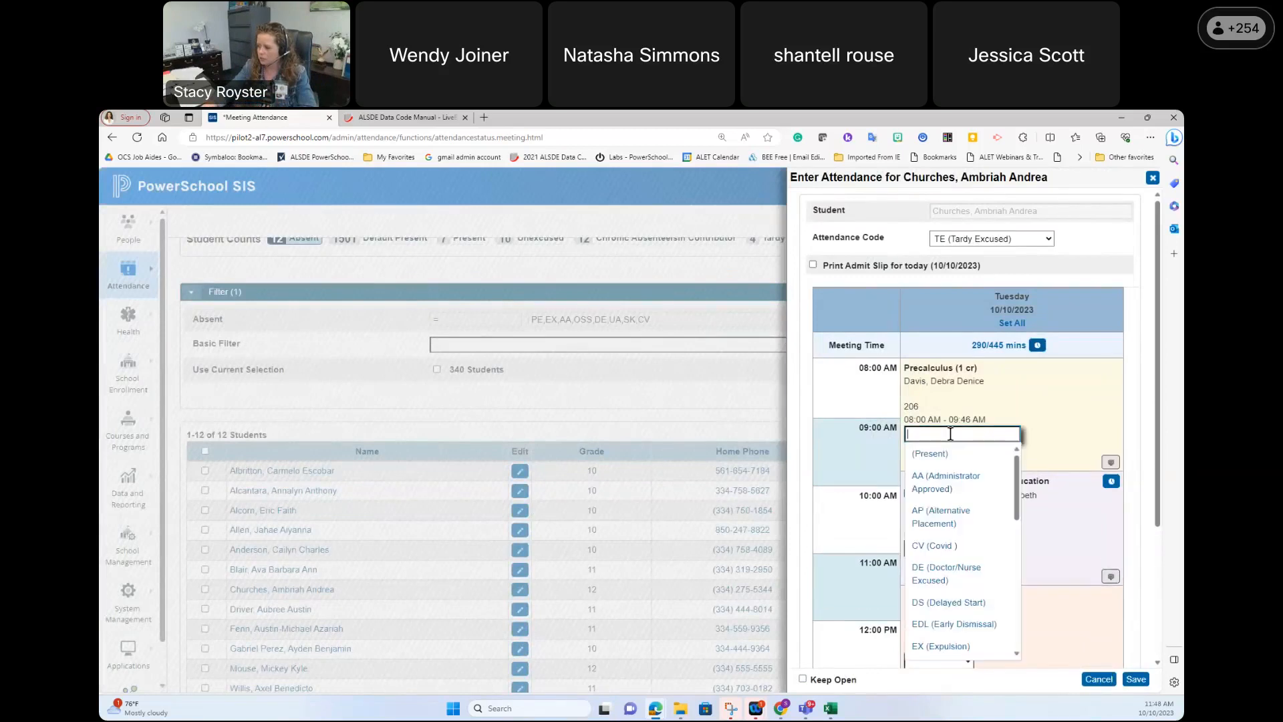
{"action": "left_click", "coordinate": [960, 570]}
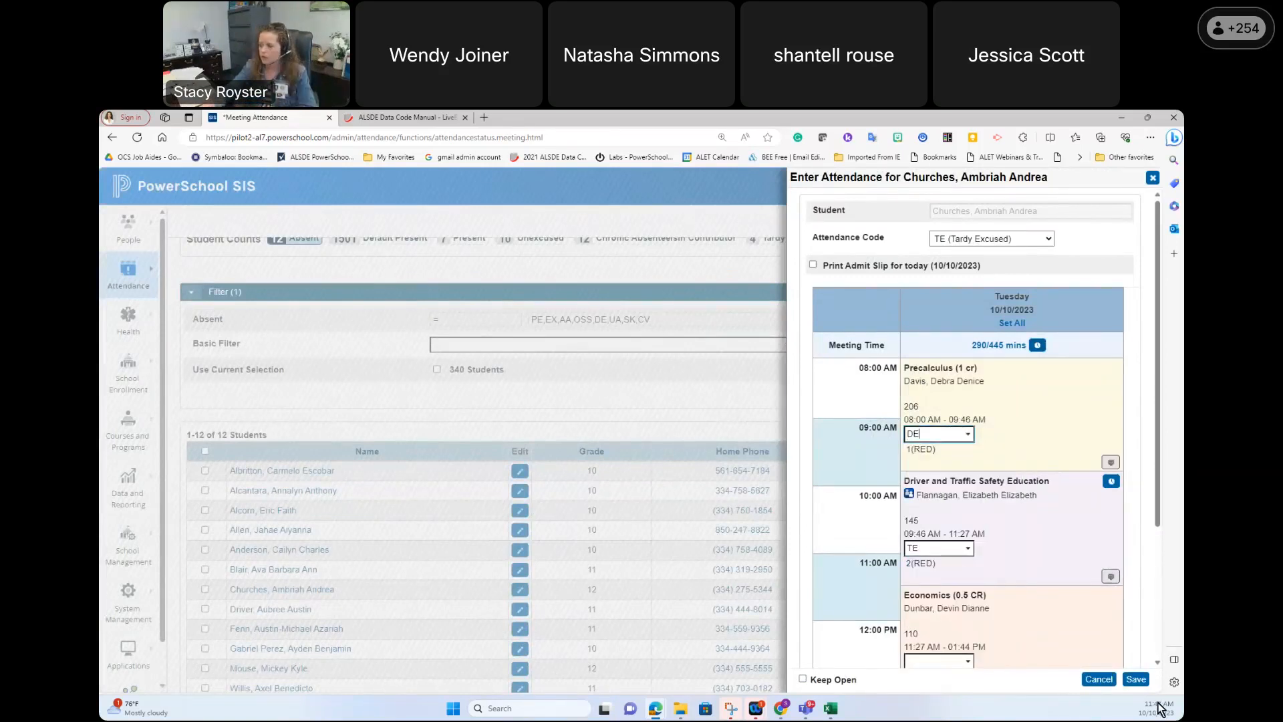
Step: Save the student's attendance with the Precalculus DE code, check the percent absent, and submit the Daily Attendance Calculation
{"action": "left_click", "coordinate": [1136, 679]}
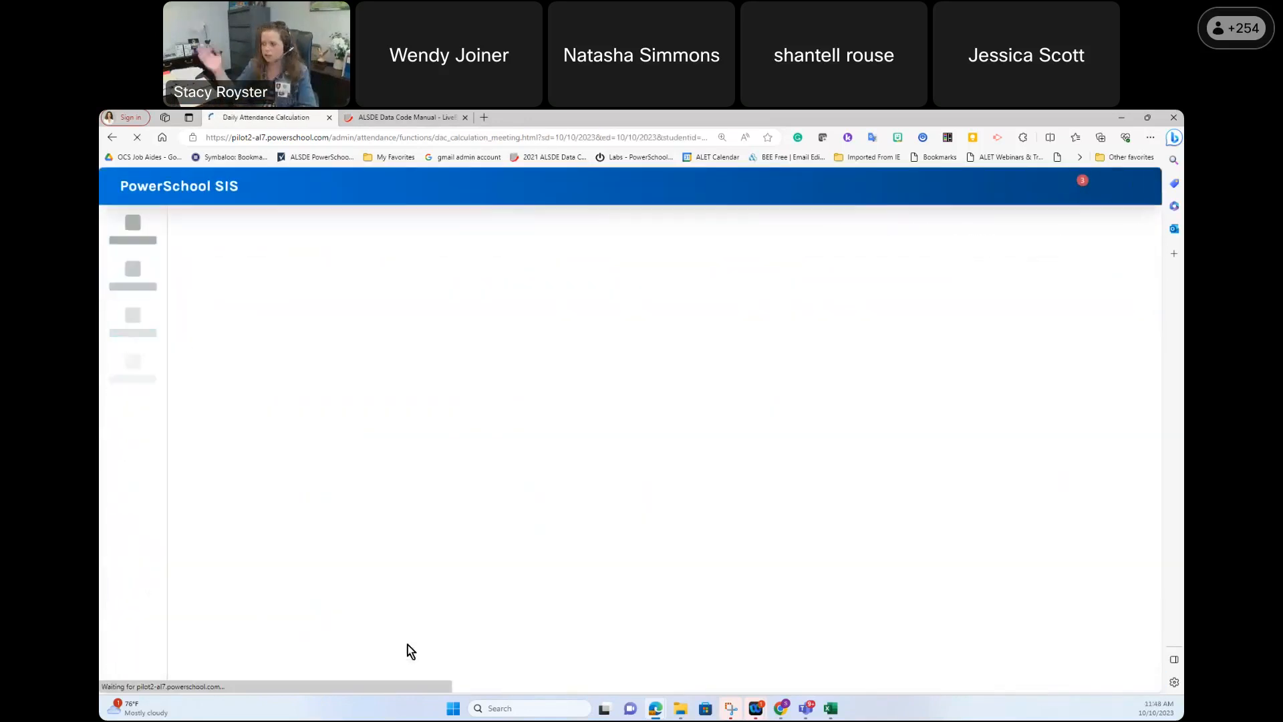
{"action": "left_click_drag", "start_coordinate": [654, 369], "coordinate": [701, 373]}
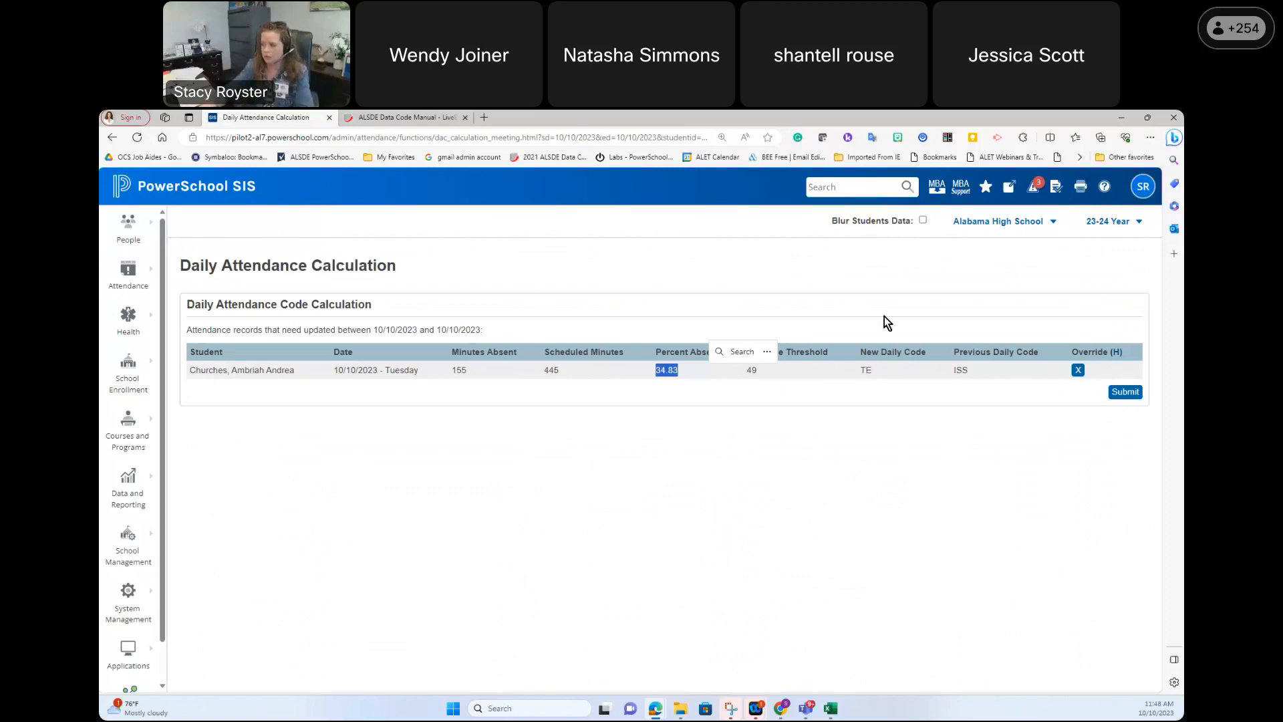
{"action": "left_click", "coordinate": [1127, 395]}
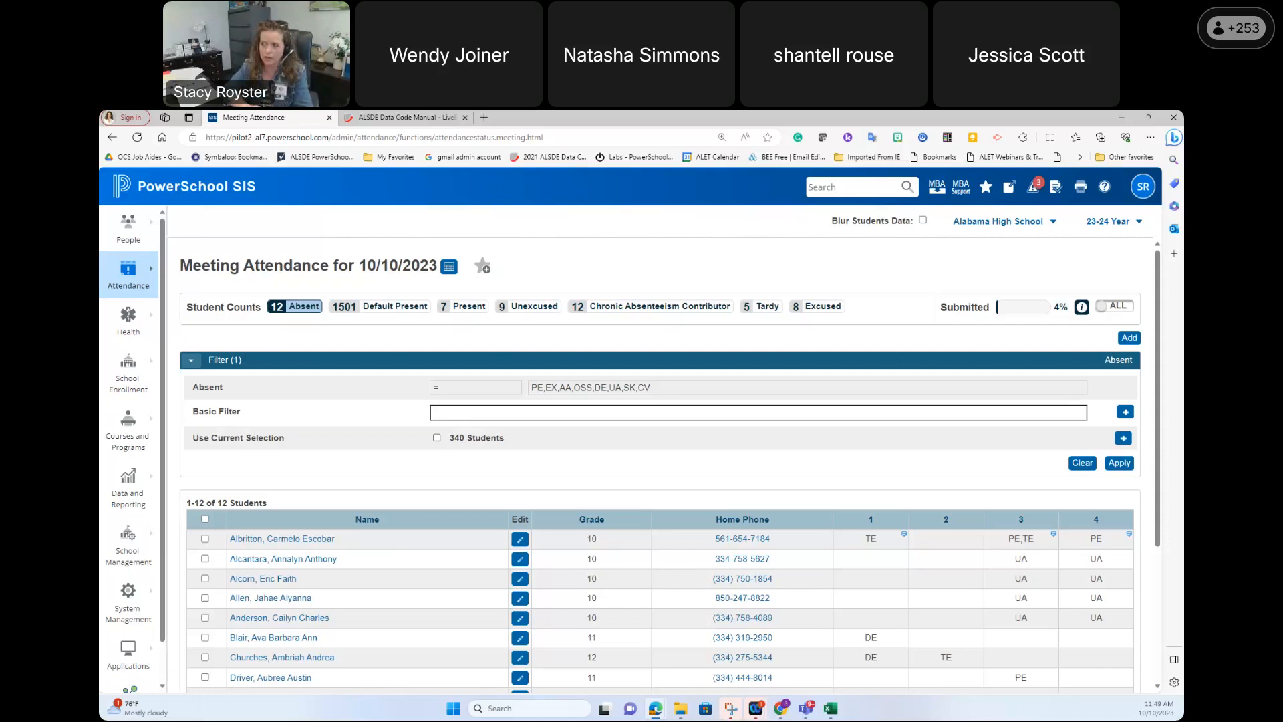
Step: Check the attendance code categories in the ALSDE Data Code Manual and return to the meeting attendance list
{"action": "left_click", "coordinate": [417, 120]}
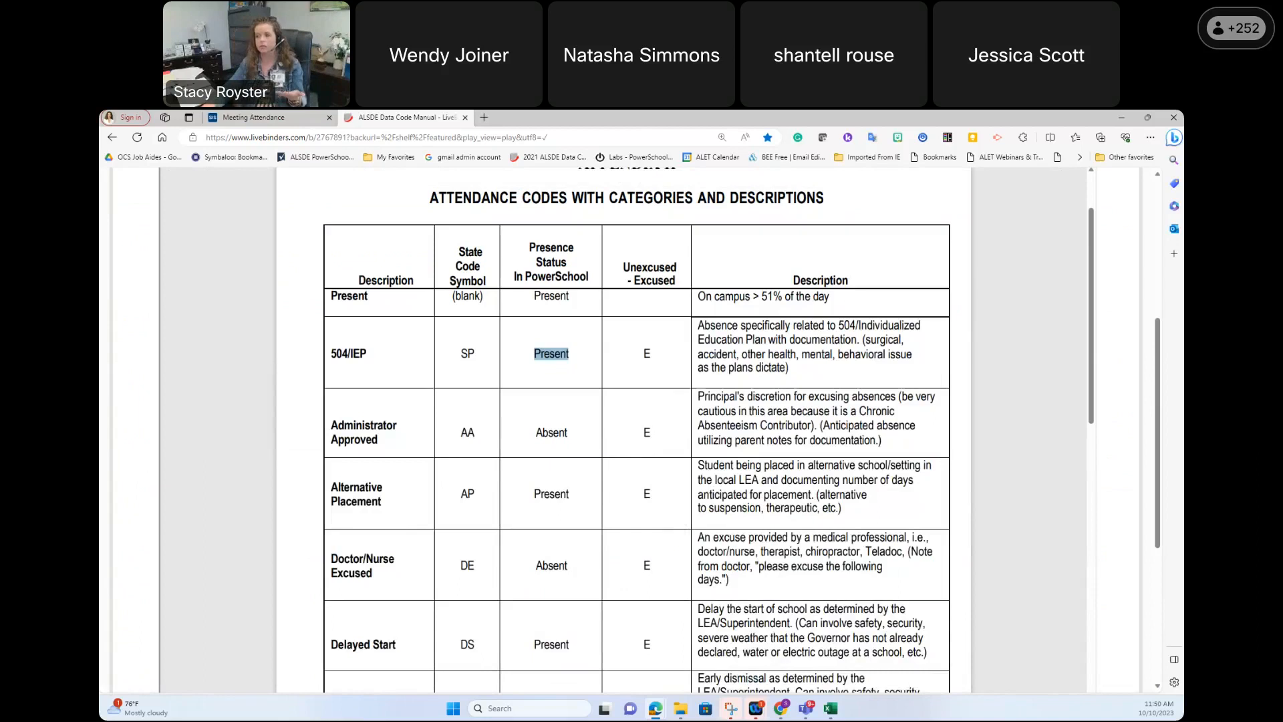
{"action": "left_click", "coordinate": [303, 111]}
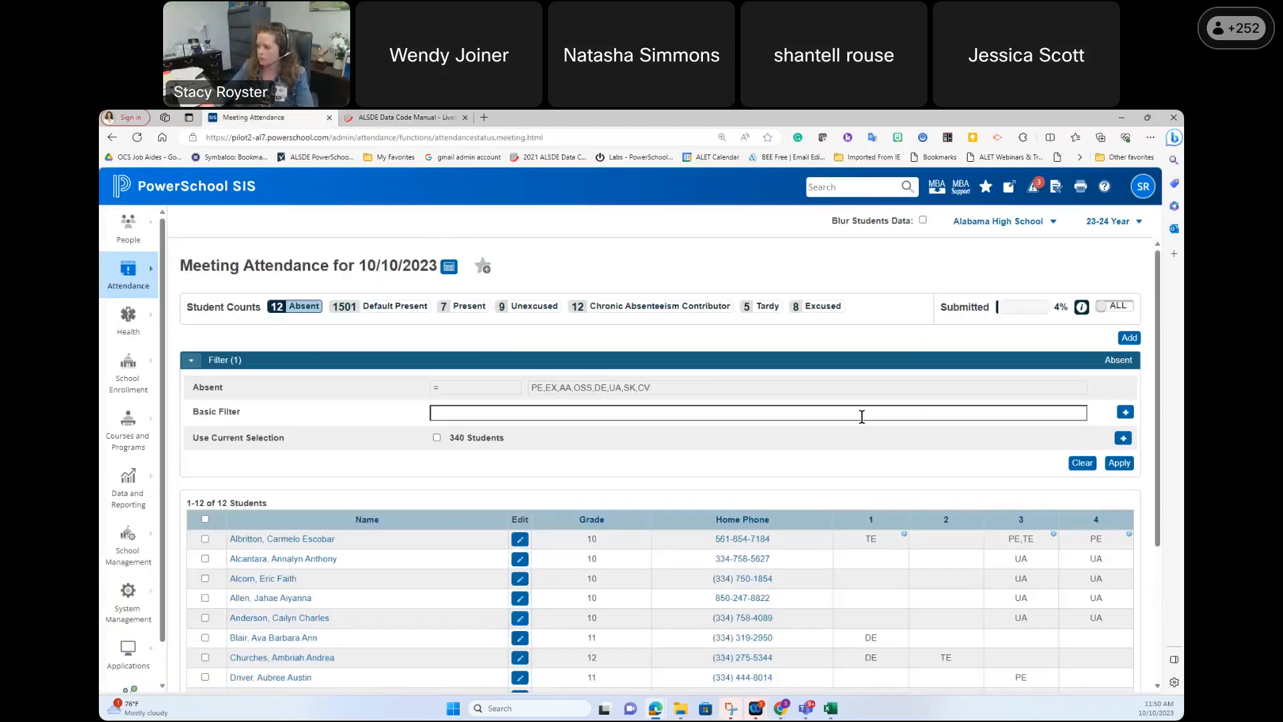
Step: Open the second listed student's attendance and clear the UA codes from Physical Science and Geometry w/Data Analysis
{"action": "scroll", "coordinate": [861, 416], "scroll_direction": "down", "scroll_amount": 1}
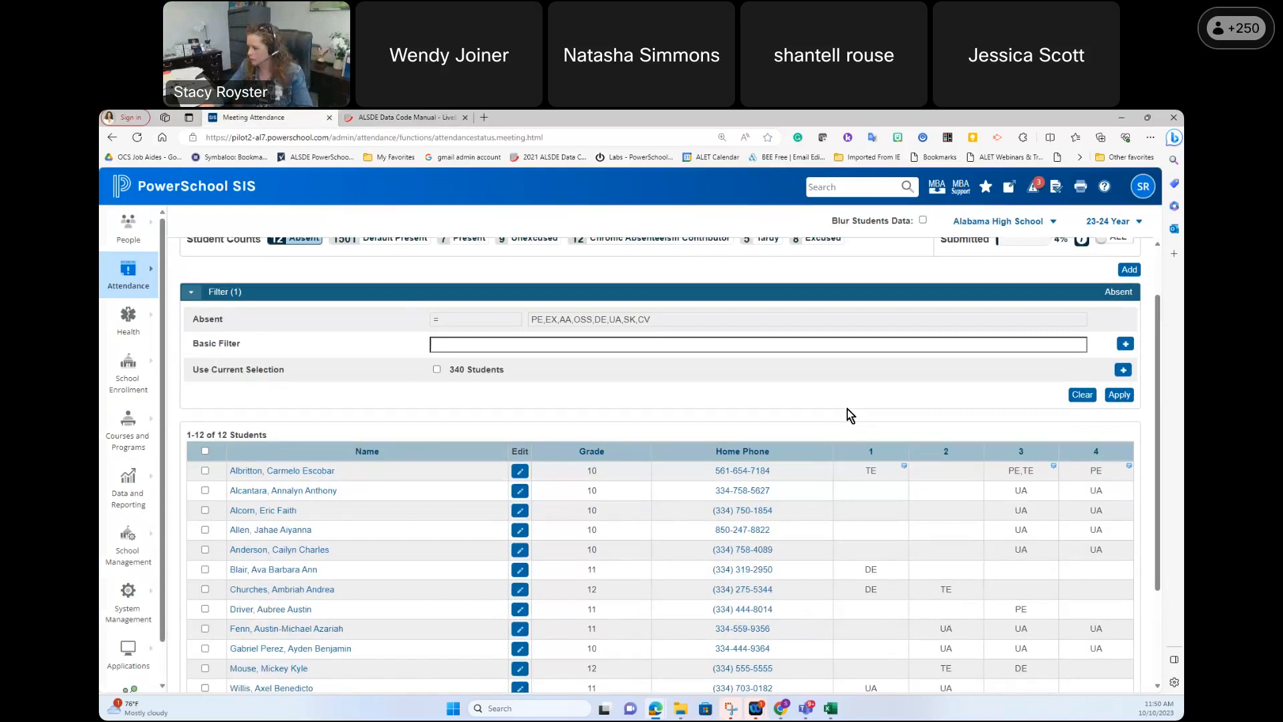
{"action": "scroll", "coordinate": [850, 414], "scroll_direction": "down", "scroll_amount": 1}
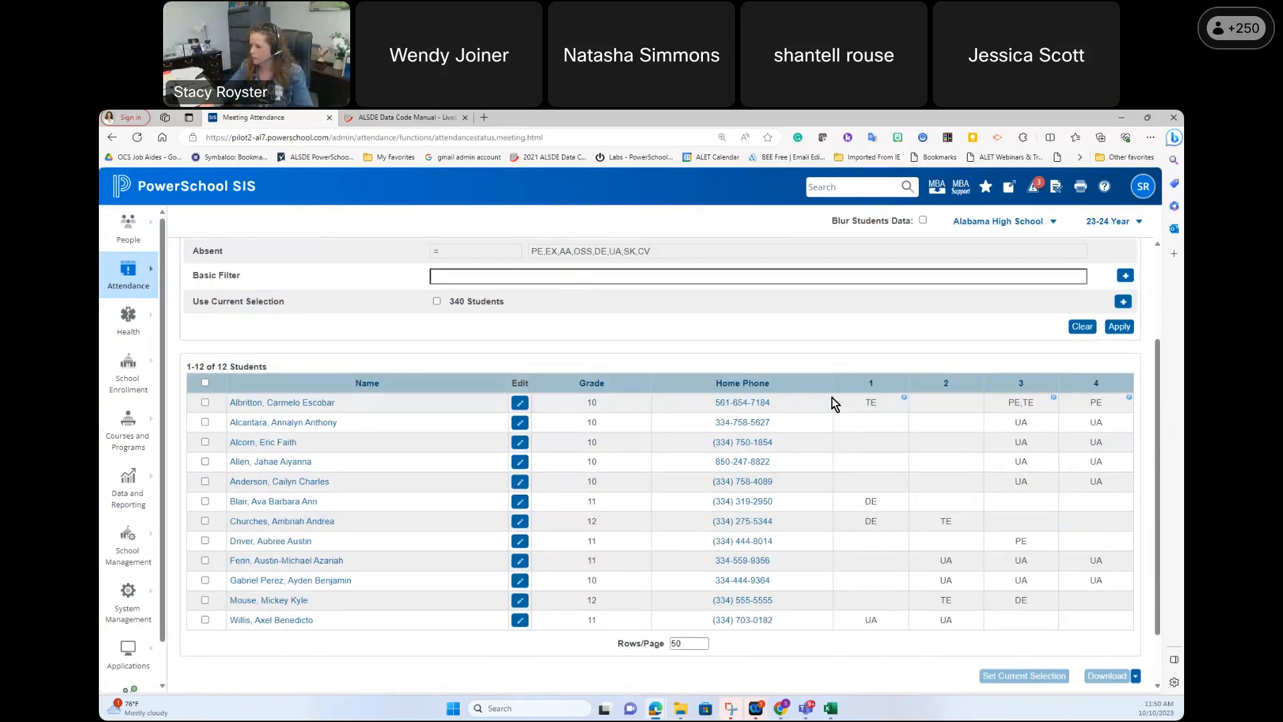
{"action": "left_click", "coordinate": [520, 422]}
{"action": "scroll", "coordinate": [1028, 560], "scroll_direction": "down", "scroll_amount": 5}
{"action": "scroll", "coordinate": [1027, 560], "scroll_direction": "up", "scroll_amount": 4}
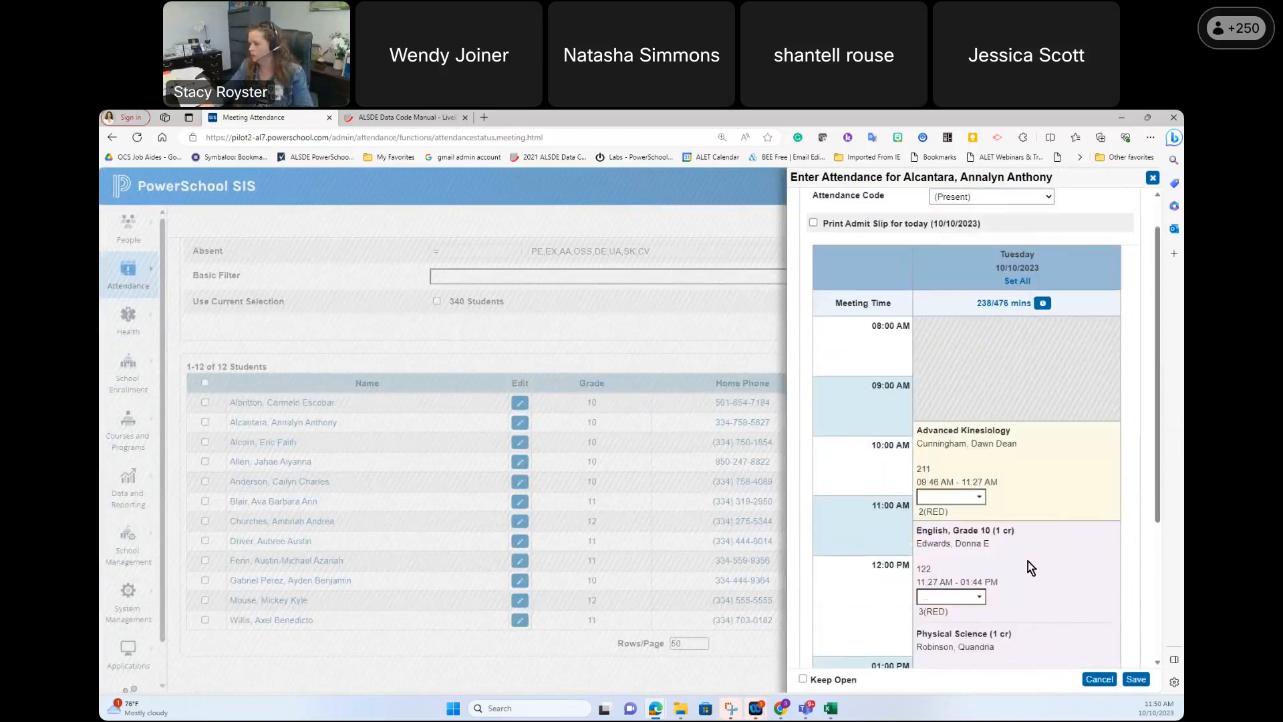
{"action": "scroll", "coordinate": [1027, 560], "scroll_direction": "down", "scroll_amount": 3}
{"action": "scroll", "coordinate": [989, 528], "scroll_direction": "up", "scroll_amount": 4}
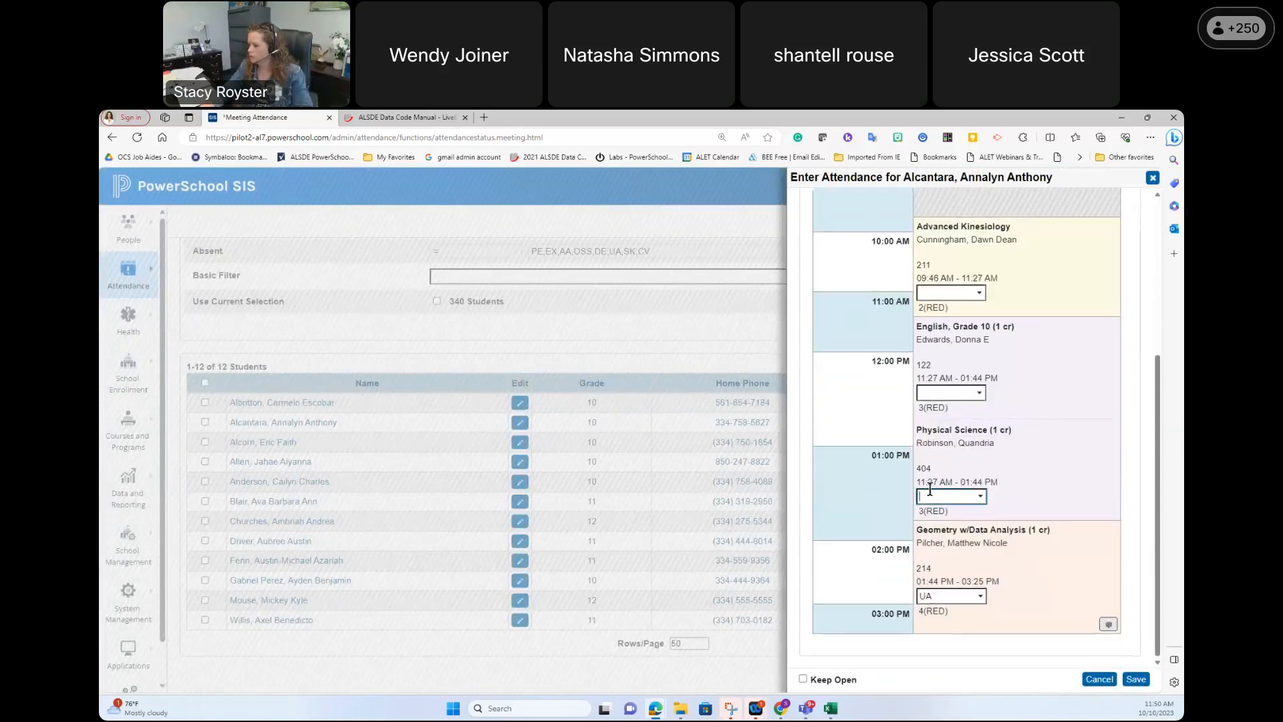
{"action": "scroll", "coordinate": [945, 502], "scroll_direction": "down", "scroll_amount": 3}
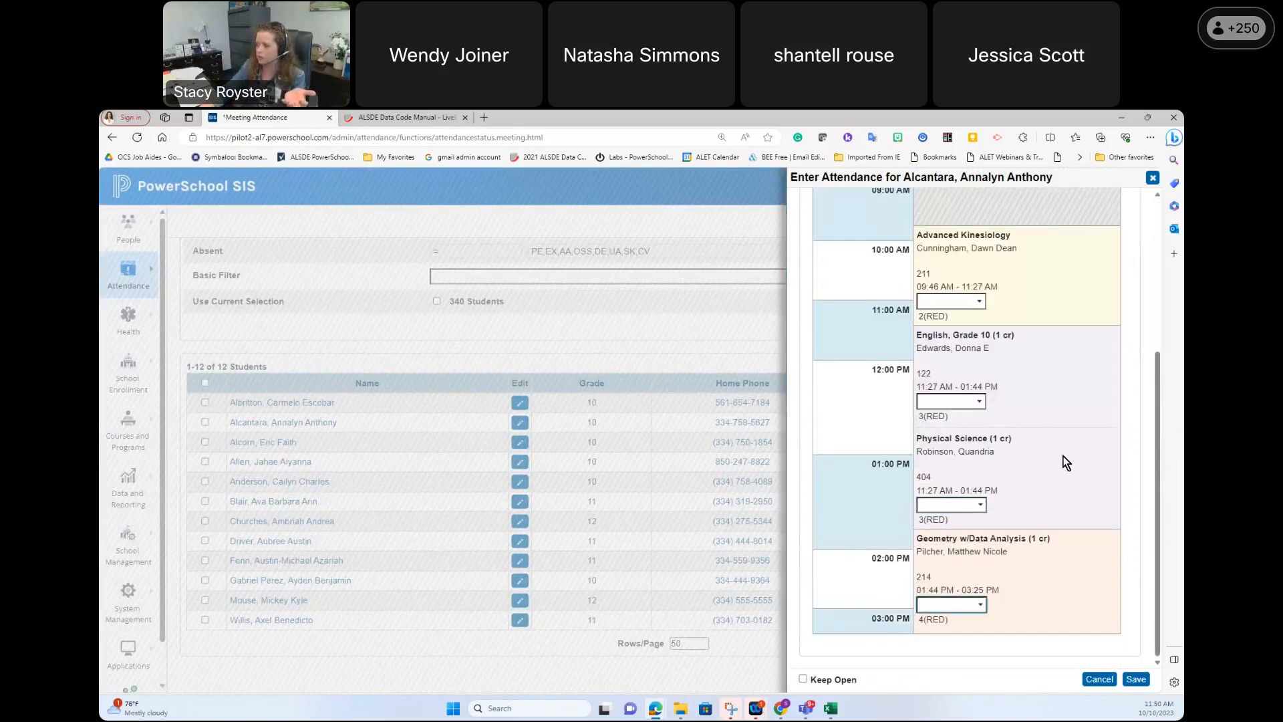
Step: Start a Clock In meeting time entry for this student on 10/10/2023 and set its time to 10:00 AM
{"action": "scroll", "coordinate": [1066, 468], "scroll_direction": "up", "scroll_amount": 3}
{"action": "left_click", "coordinate": [1043, 323]}
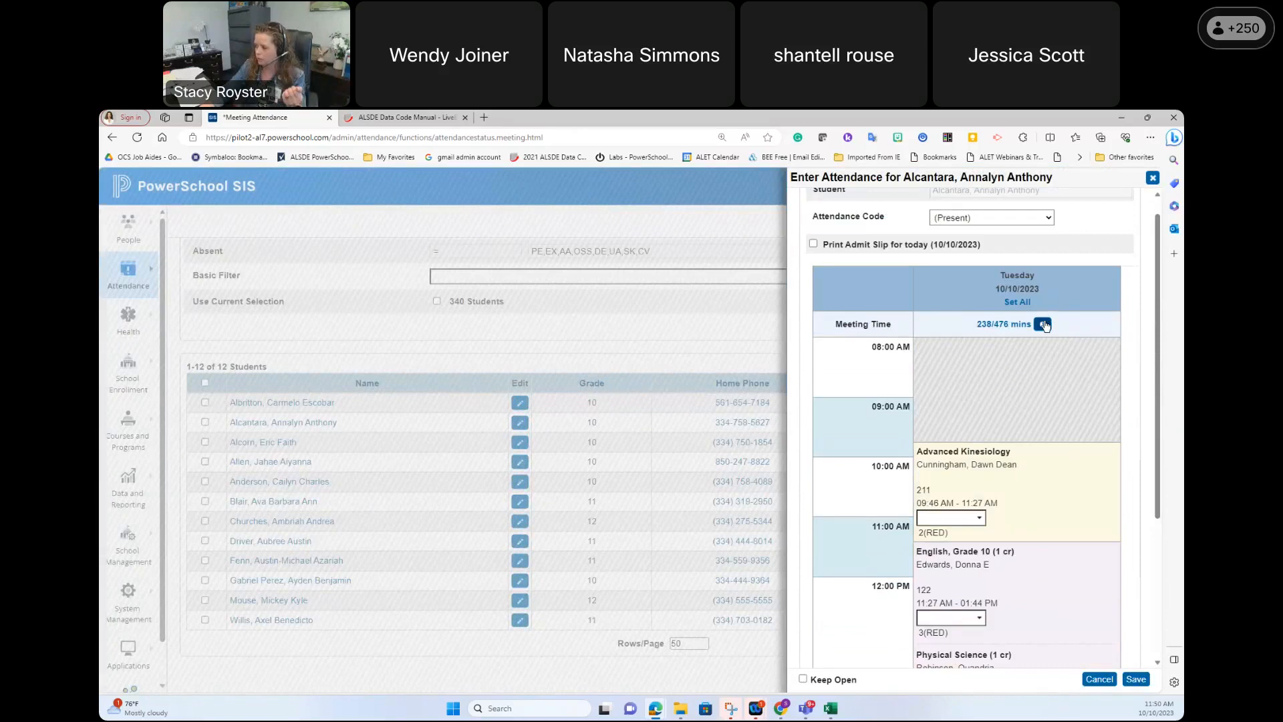
{"action": "left_click", "coordinate": [559, 413]}
{"action": "left_click", "coordinate": [551, 439]}
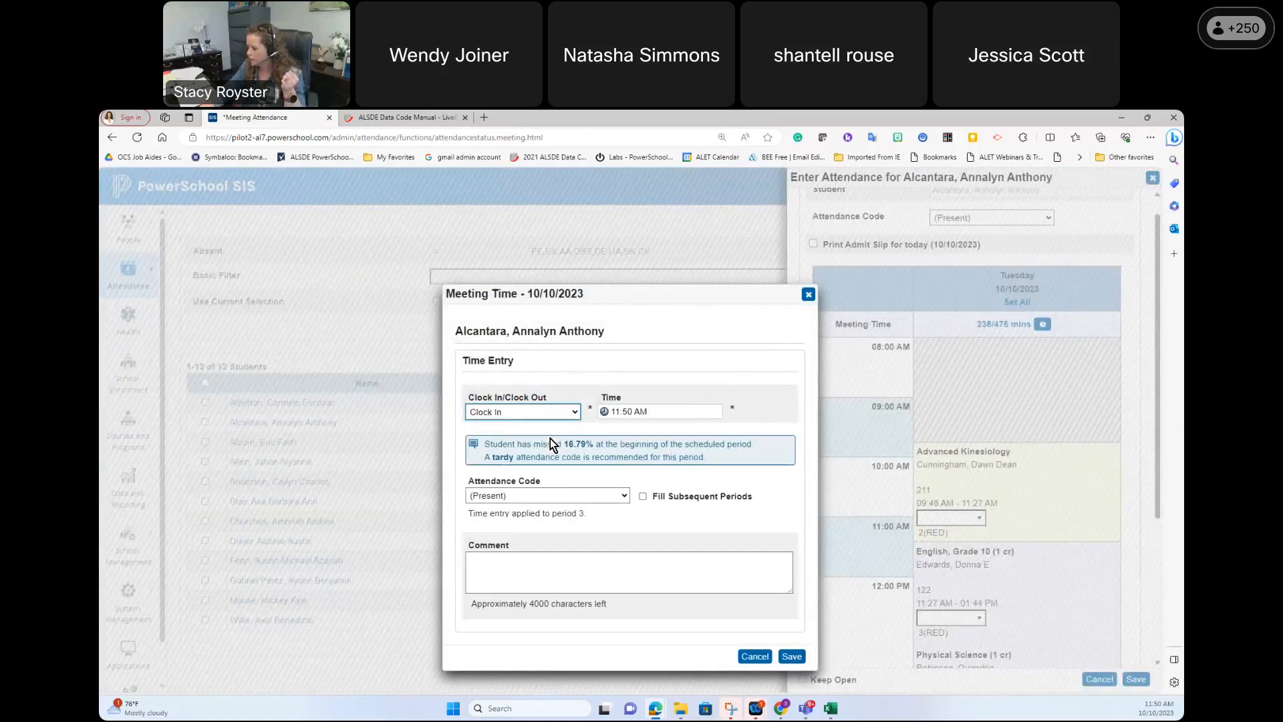
{"action": "left_click", "coordinate": [615, 412]}
{"action": "type", "text": "1010"}
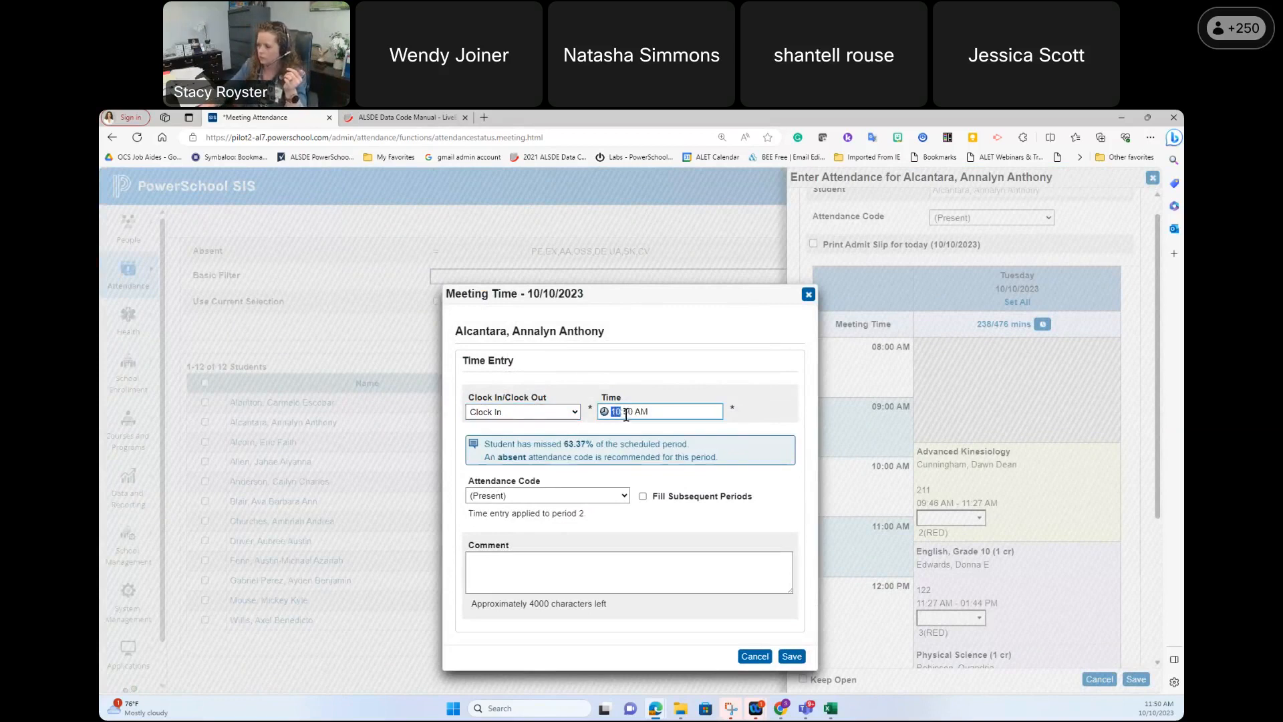
{"action": "type", "text": "00"}
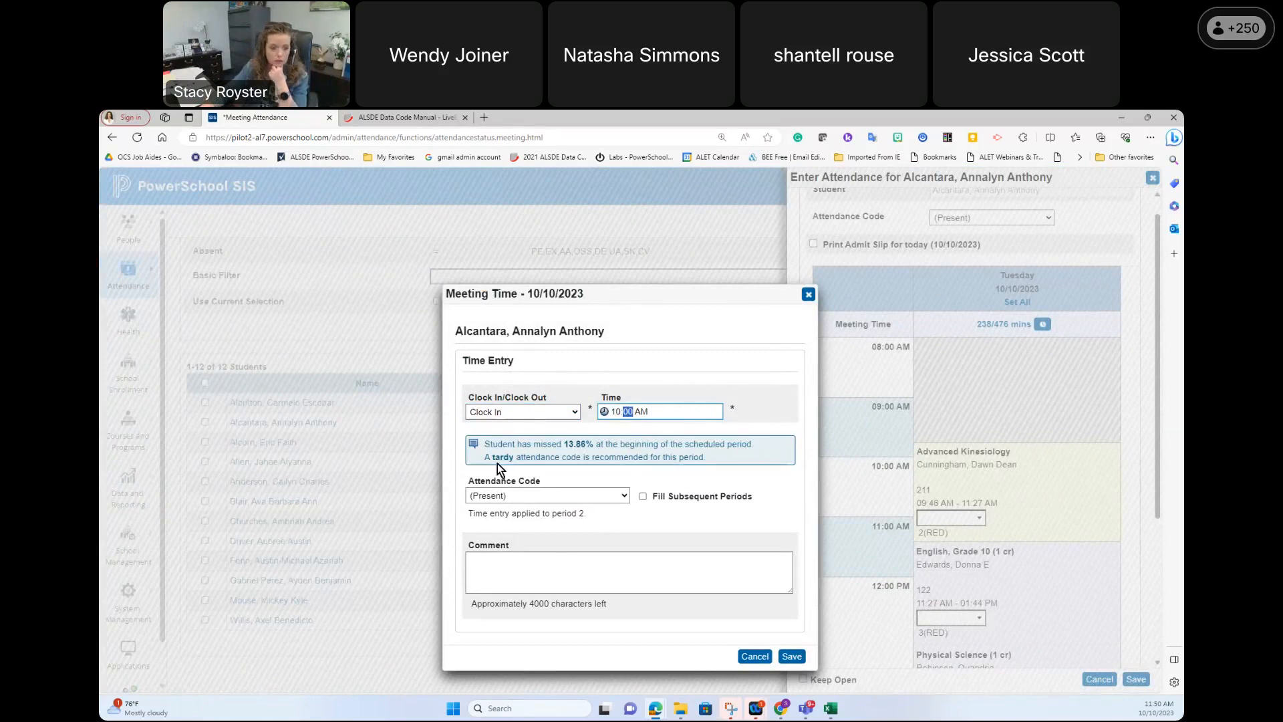
Step: Assign TE (Tardy Excused) to the 10:00 AM clock-in and save the time entry
{"action": "left_click", "coordinate": [528, 496]}
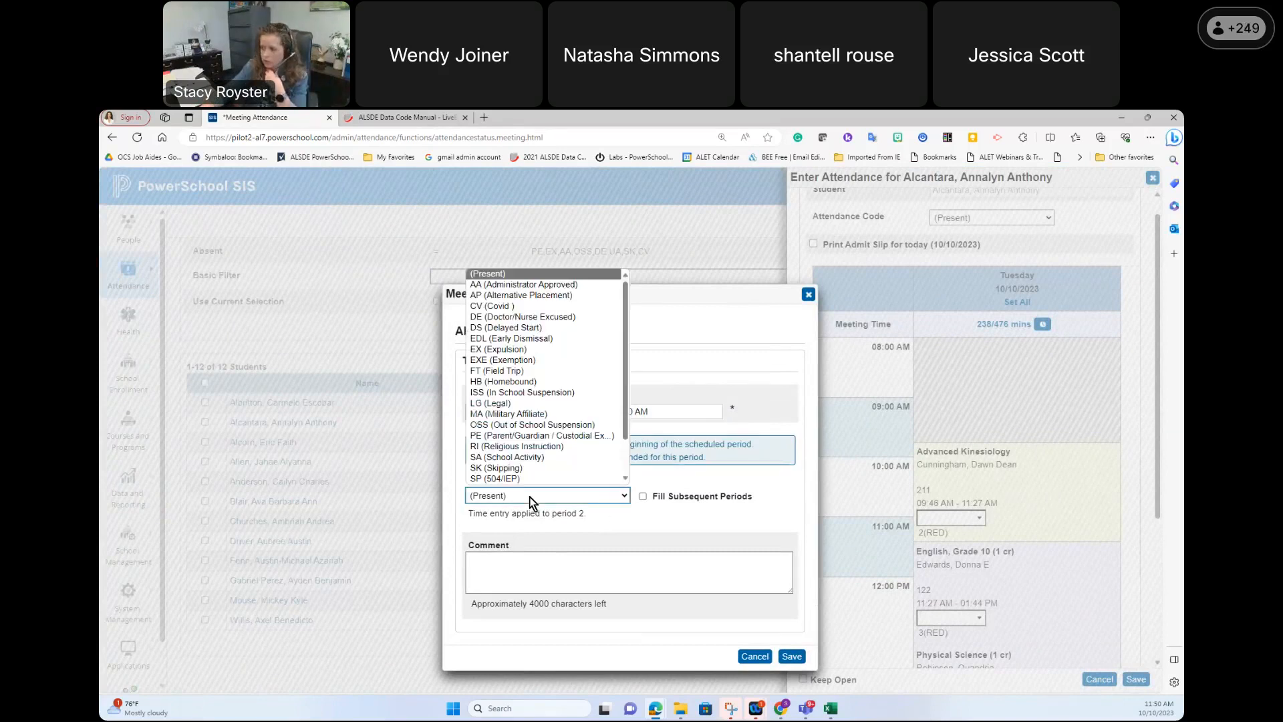
{"action": "scroll", "coordinate": [566, 447], "scroll_direction": "down", "scroll_amount": 2}
{"action": "left_click", "coordinate": [567, 446]}
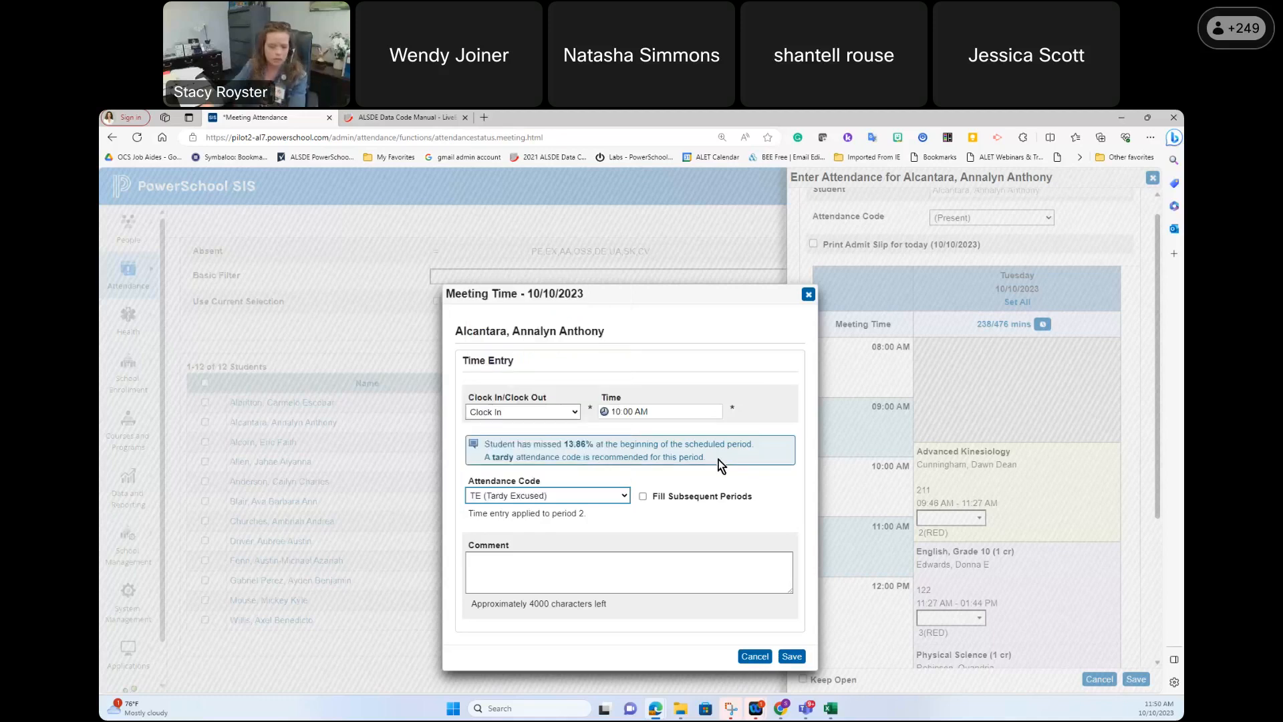
{"action": "left_click", "coordinate": [793, 657]}
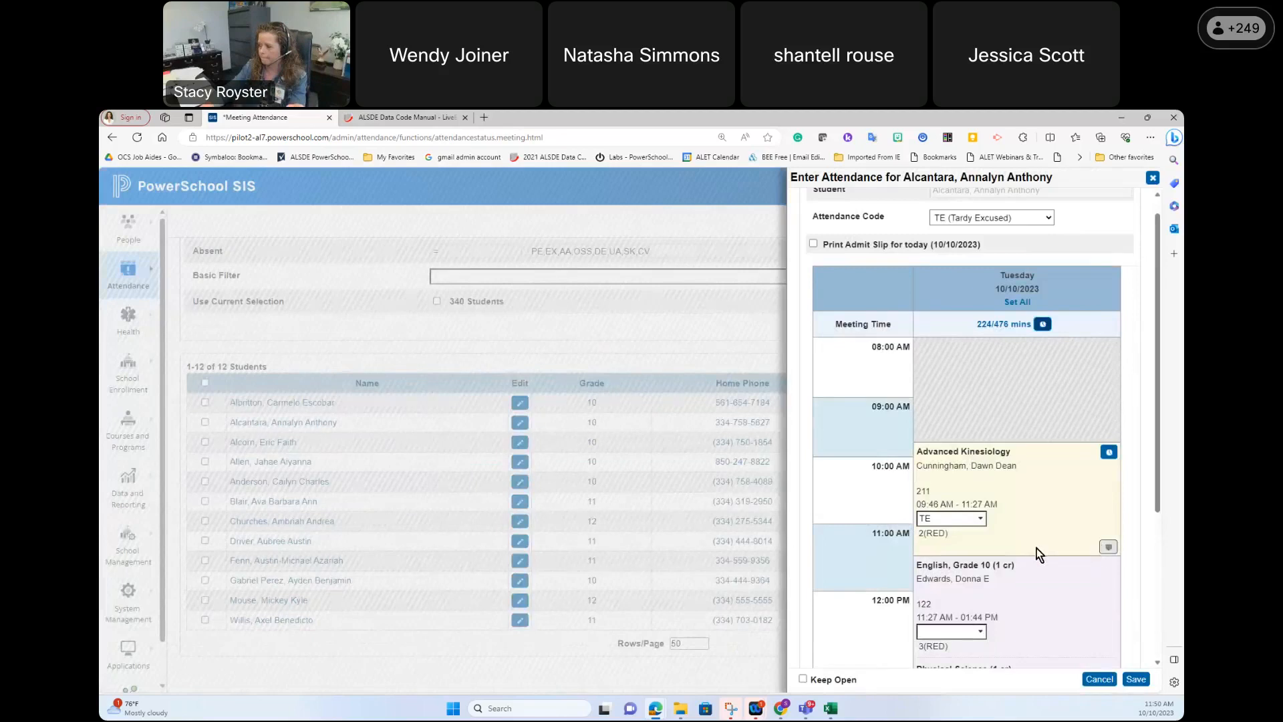
Step: Save the attendance with the Advanced Kinesiology tardy and submit the student's Daily Attendance Calculation
{"action": "scroll", "coordinate": [1036, 548], "scroll_direction": "down", "scroll_amount": 3}
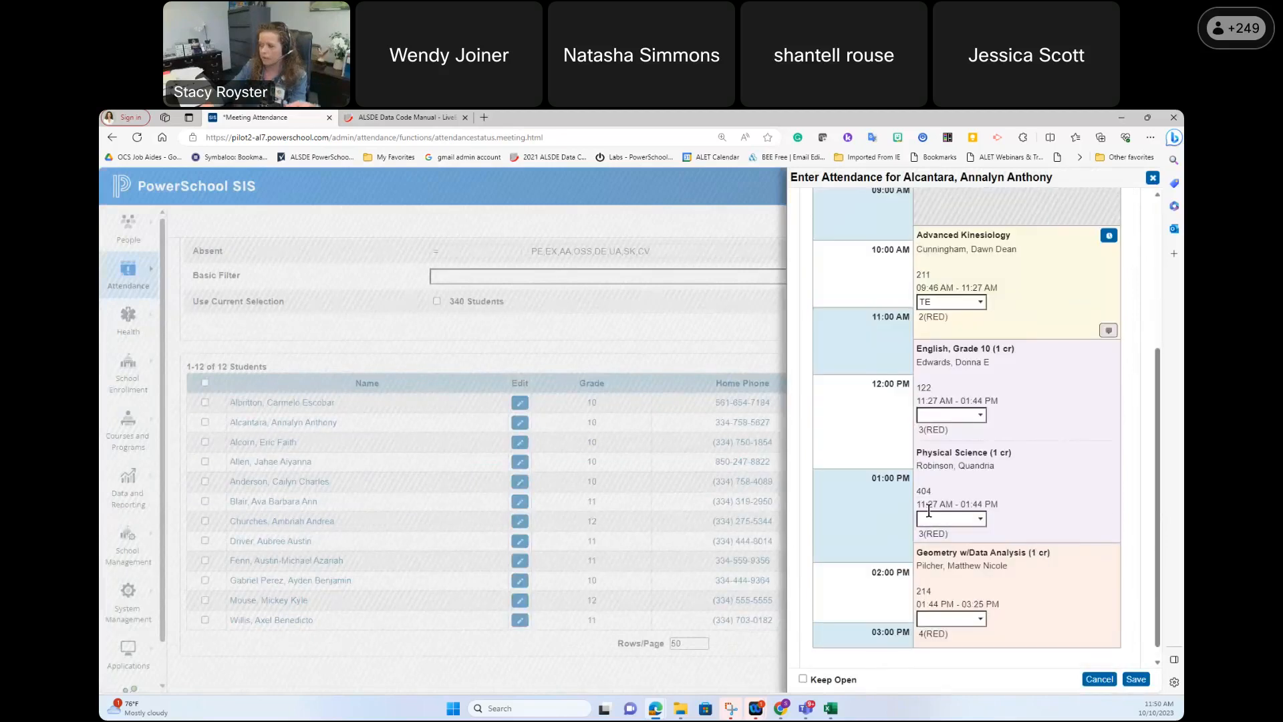
{"action": "left_click", "coordinate": [1136, 679]}
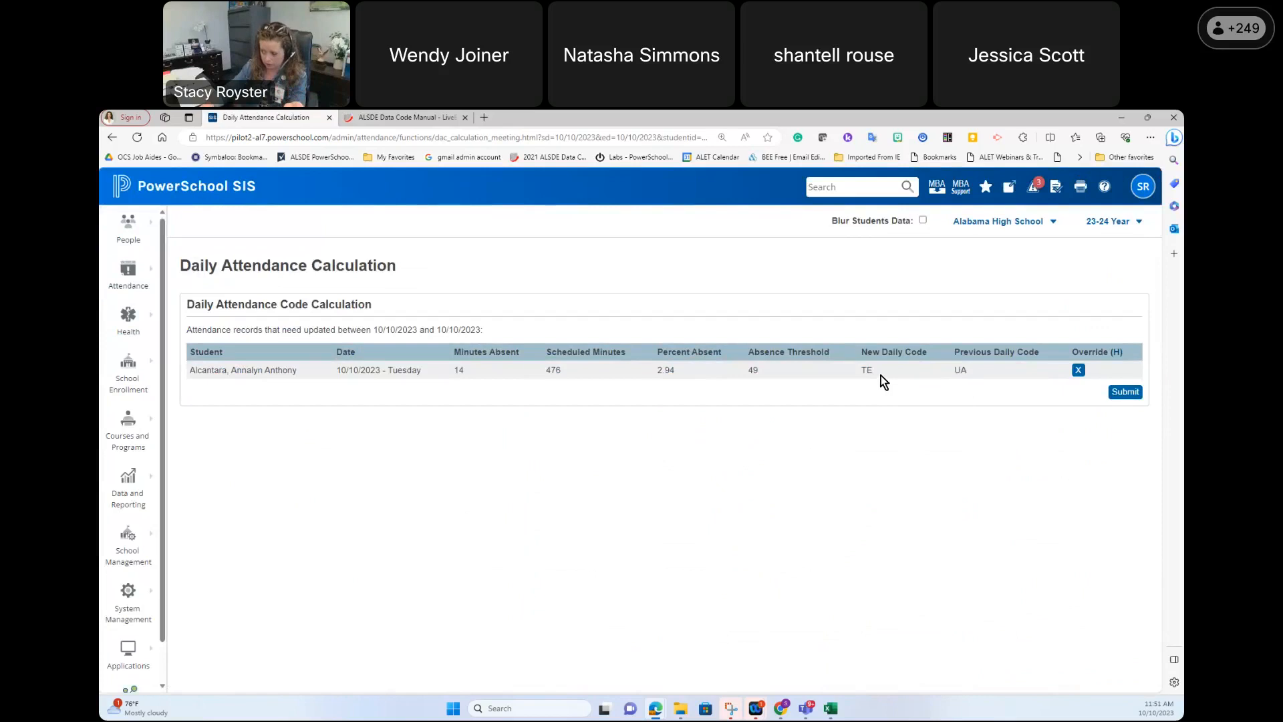
{"action": "left_click", "coordinate": [1114, 391]}
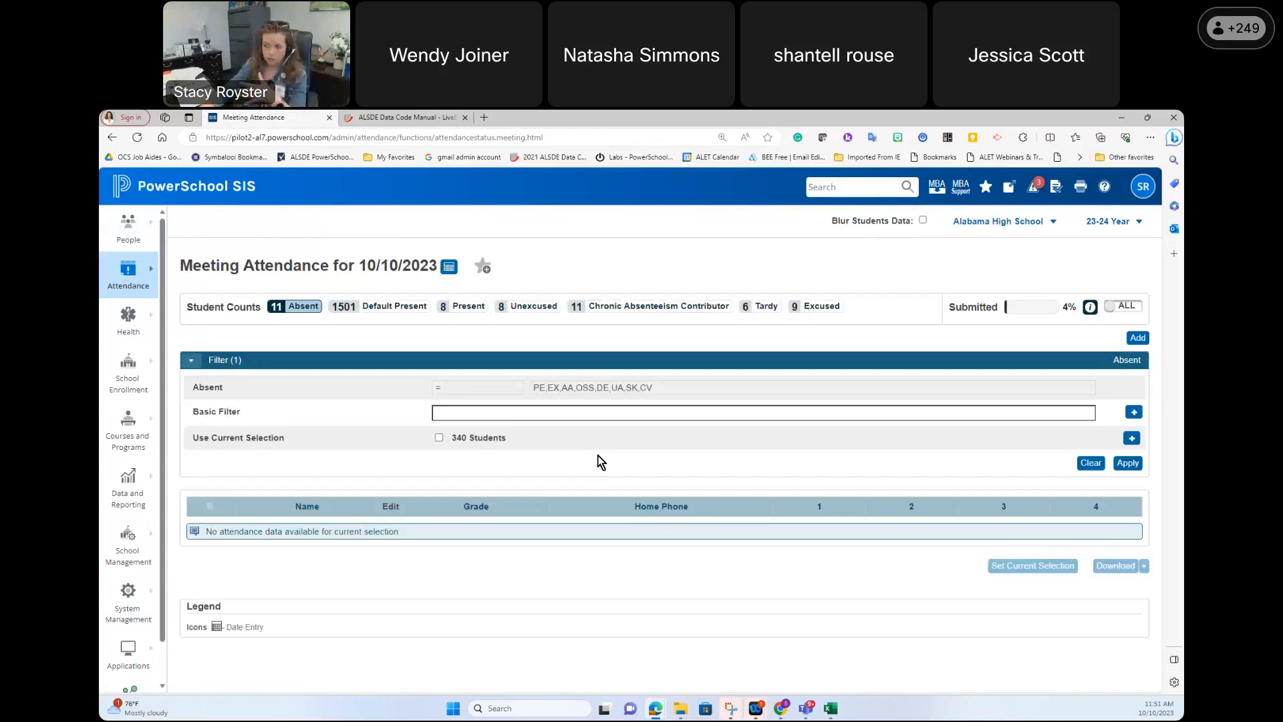
Step: Filter the meeting attendance list to tardy students and reopen the same student's attendance to review the period codes
{"action": "left_click", "coordinate": [762, 306]}
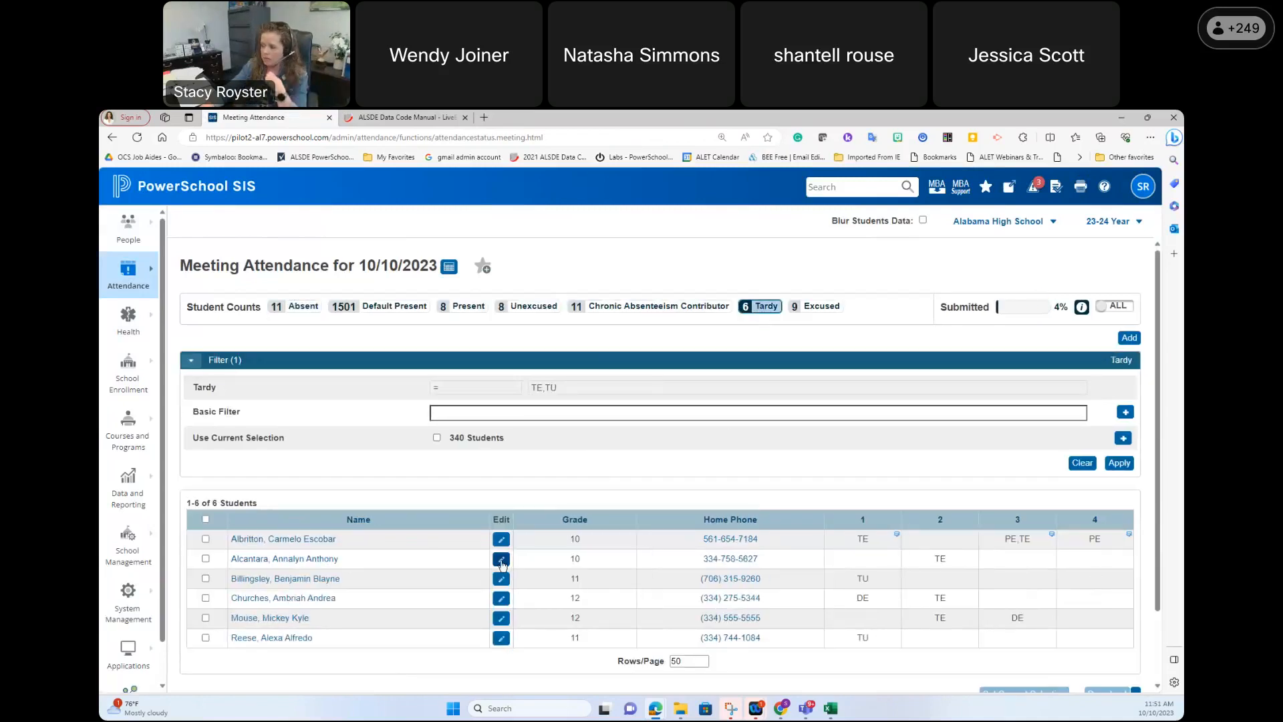
{"action": "left_click", "coordinate": [503, 564]}
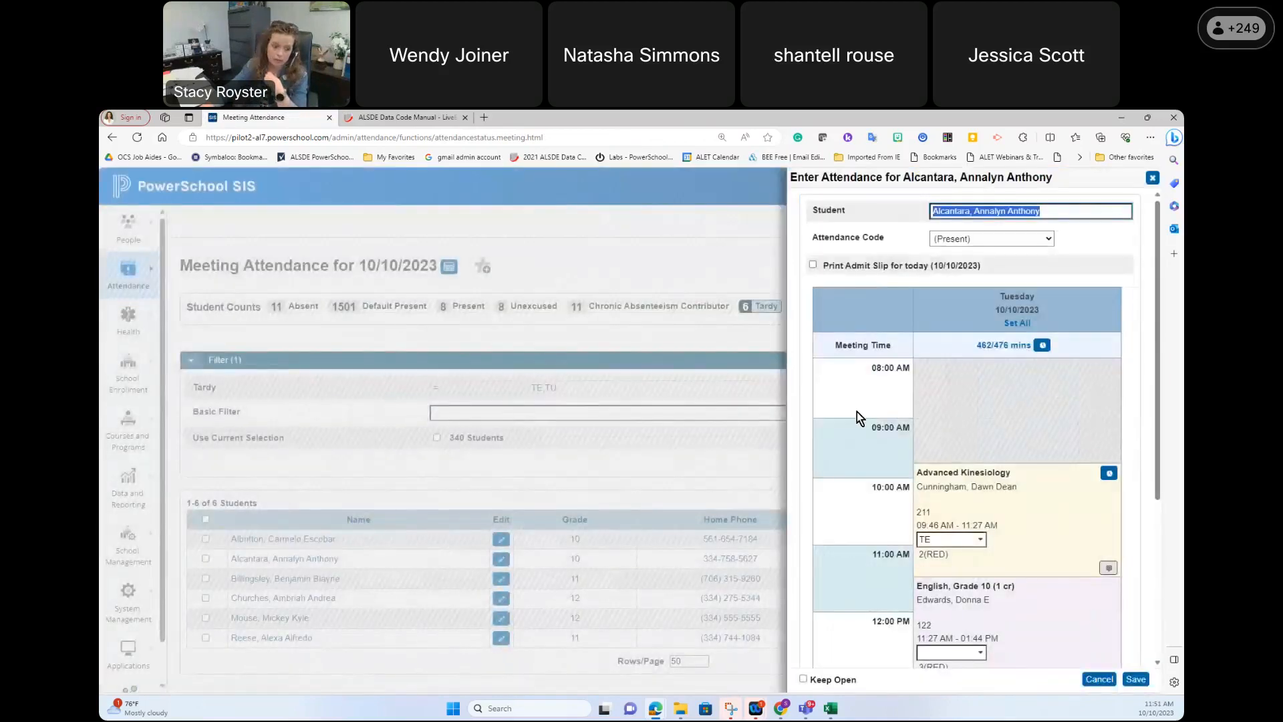
{"action": "scroll", "coordinate": [927, 424], "scroll_direction": "down", "scroll_amount": 4}
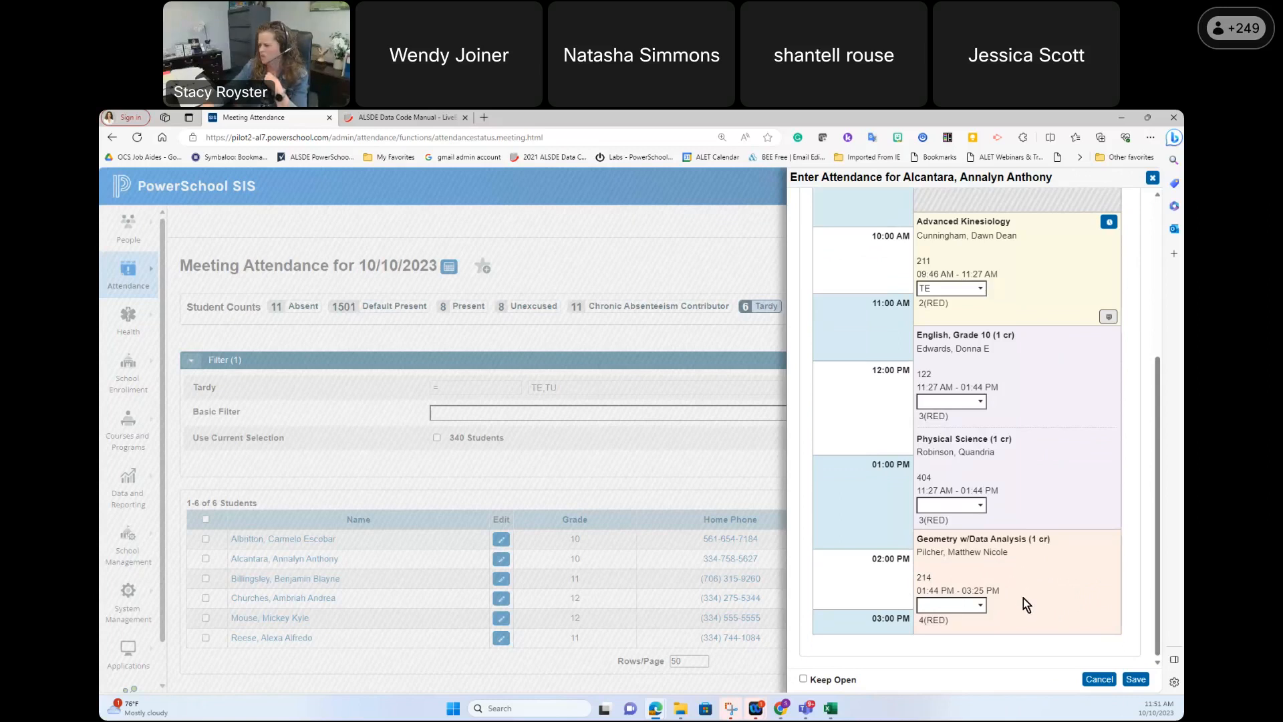
{"action": "scroll", "coordinate": [1024, 599], "scroll_direction": "up", "scroll_amount": 4}
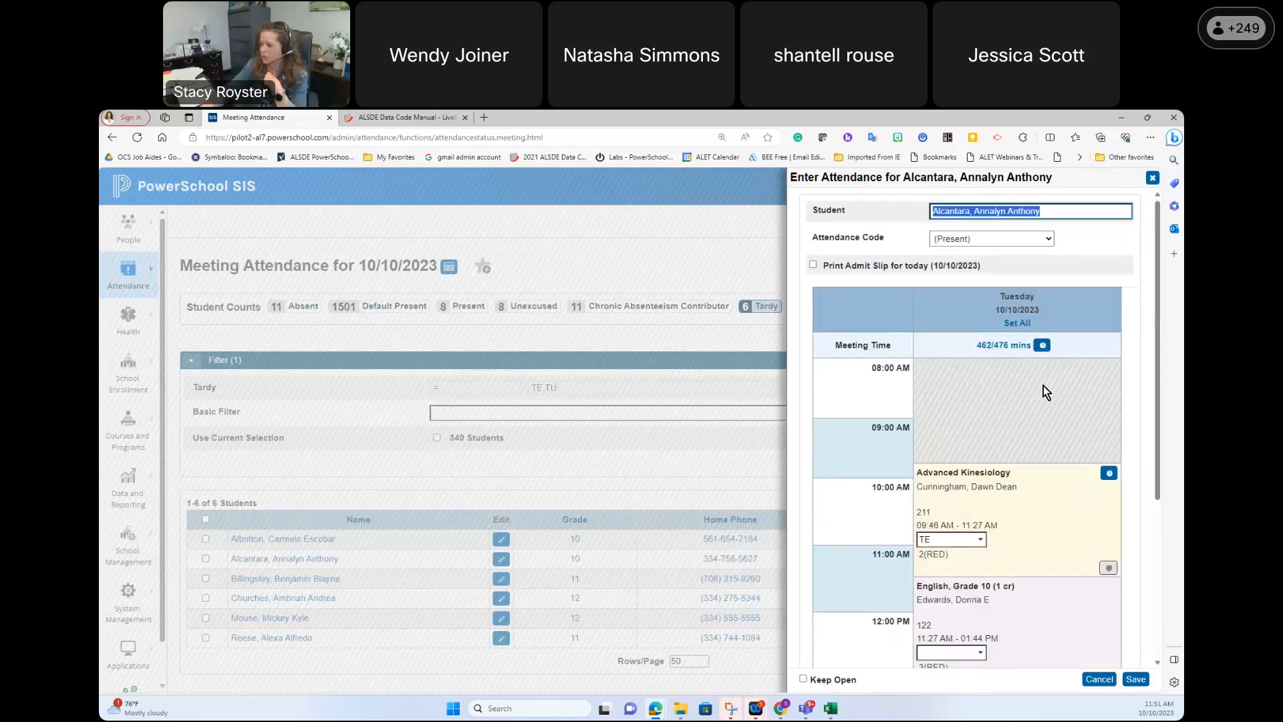
Step: Start a Clock Out meeting time entry for 10/10/2023 and set its time to 1:45 PM
{"action": "left_click", "coordinate": [1042, 345]}
{"action": "left_click", "coordinate": [525, 412]}
{"action": "left_click", "coordinate": [531, 448]}
{"action": "left_click", "coordinate": [616, 411]}
{"action": "type", "text": "1 51 AM"}
{"action": "left_click", "coordinate": [628, 411]}
{"action": "type", "text": "45"}
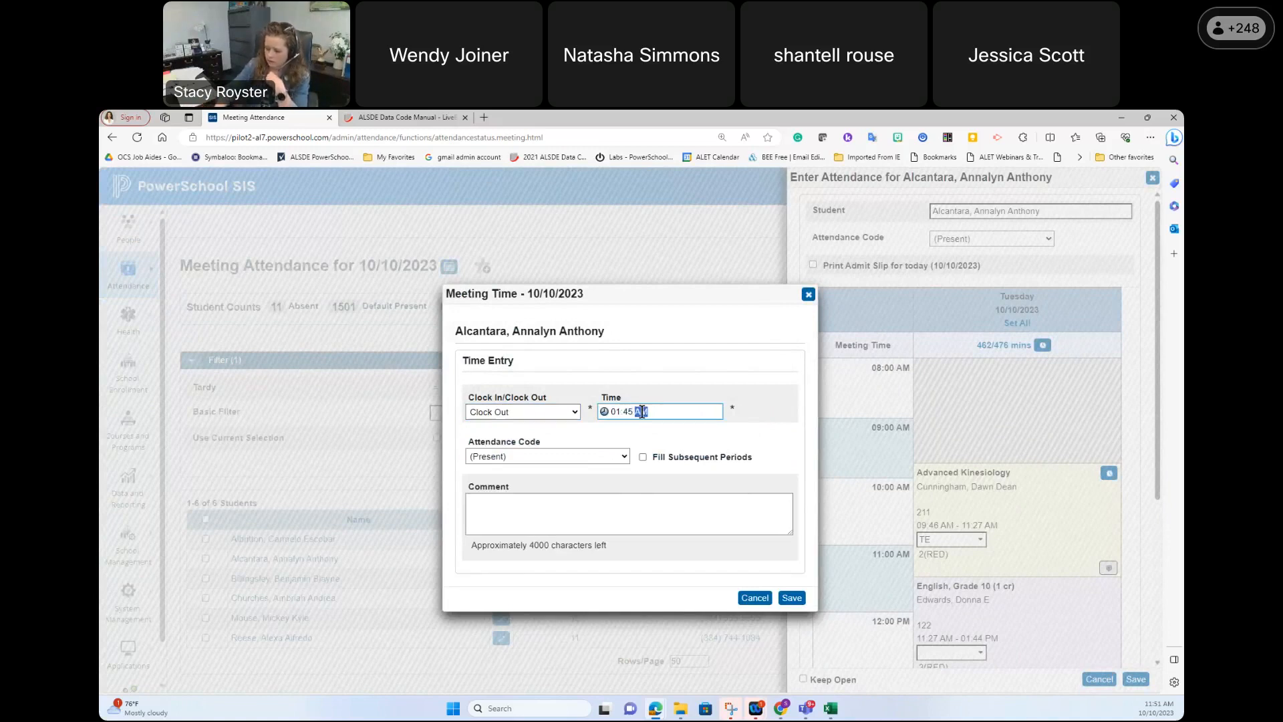
{"action": "type", "text": "p"}
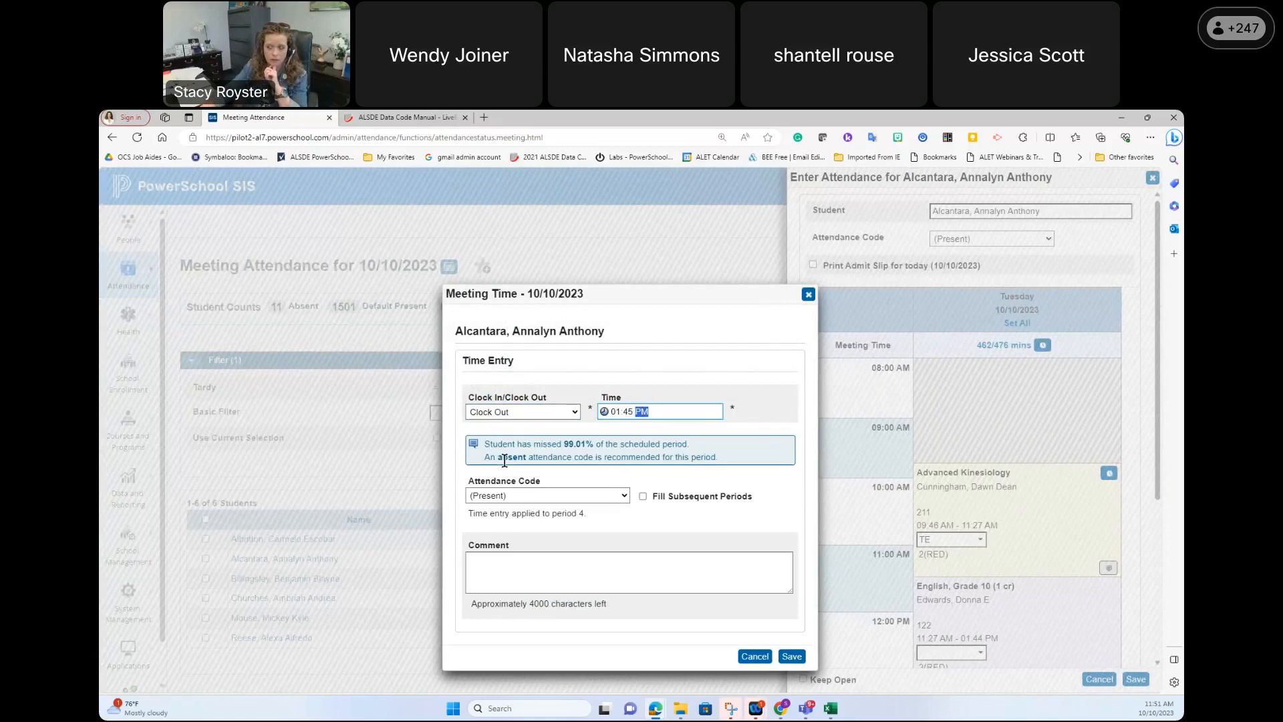
Step: Assign UA (Unexcused Absence) to the 1:45 PM clock-out and save the time entry
{"action": "left_click", "coordinate": [599, 496]}
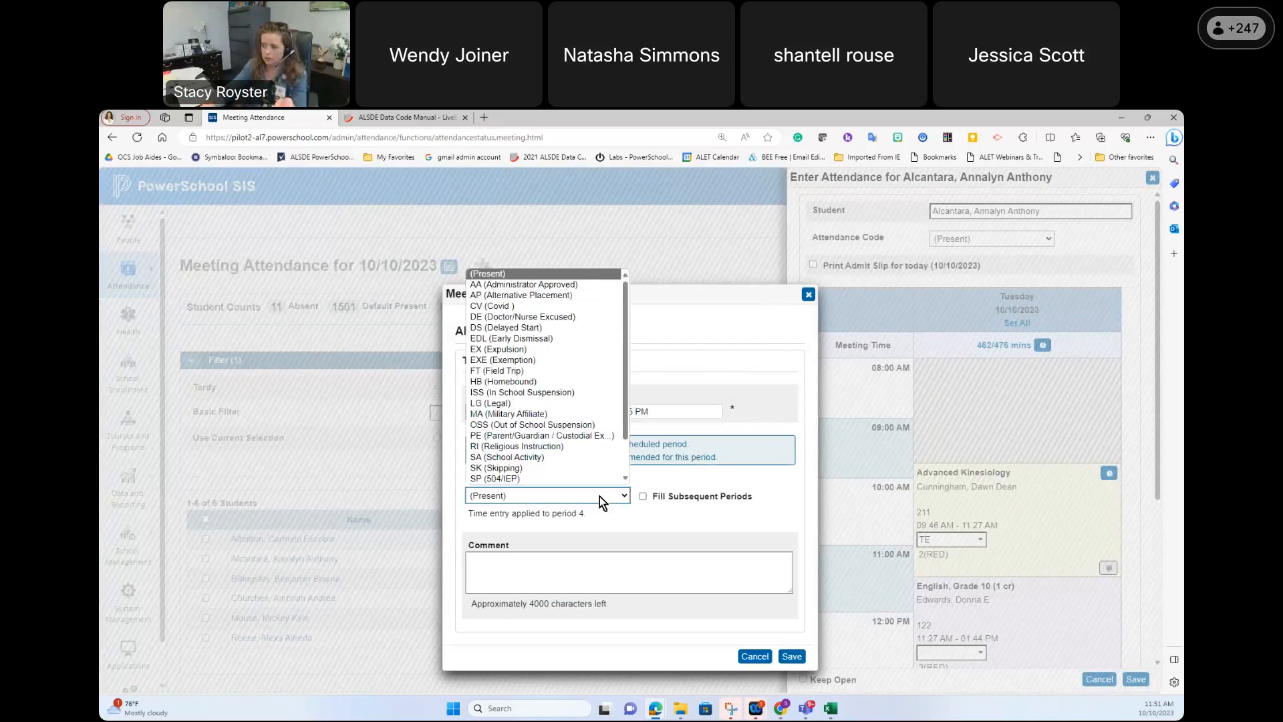
{"action": "scroll", "coordinate": [565, 369], "scroll_direction": "down", "scroll_amount": 1}
{"action": "scroll", "coordinate": [565, 372], "scroll_direction": "up", "scroll_amount": 1}
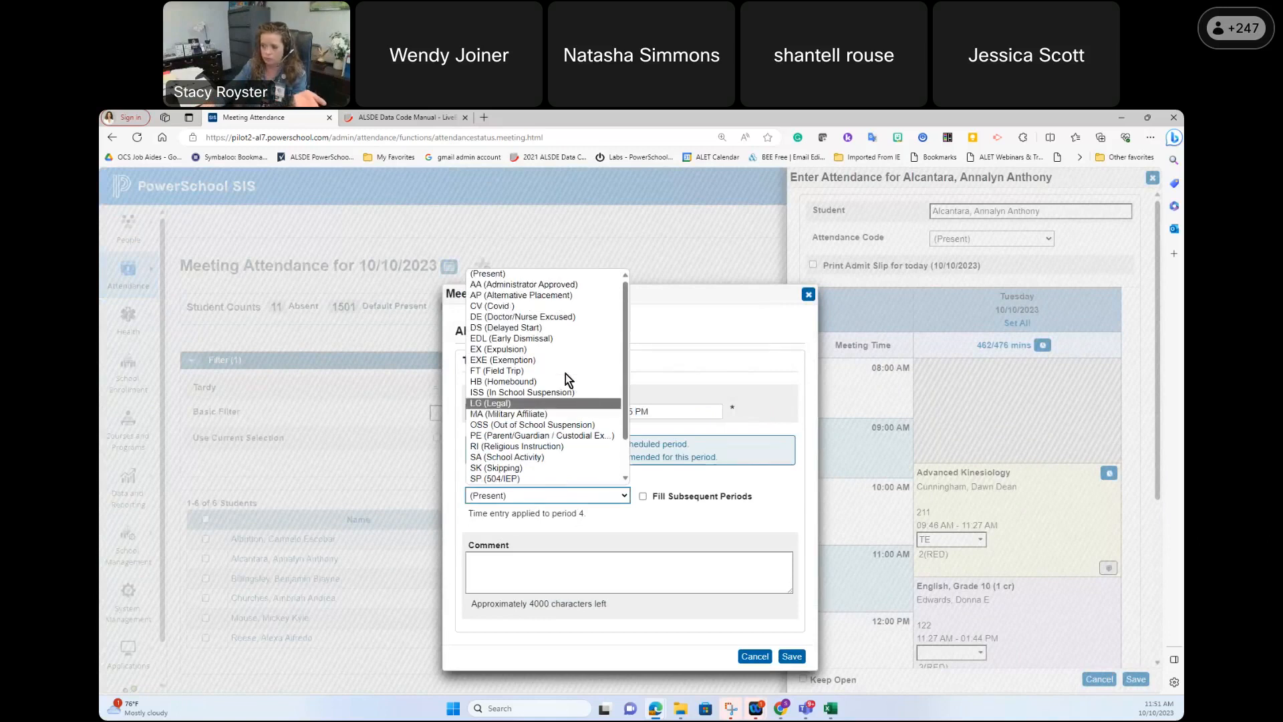
{"action": "scroll", "coordinate": [566, 374], "scroll_direction": "down", "scroll_amount": 1}
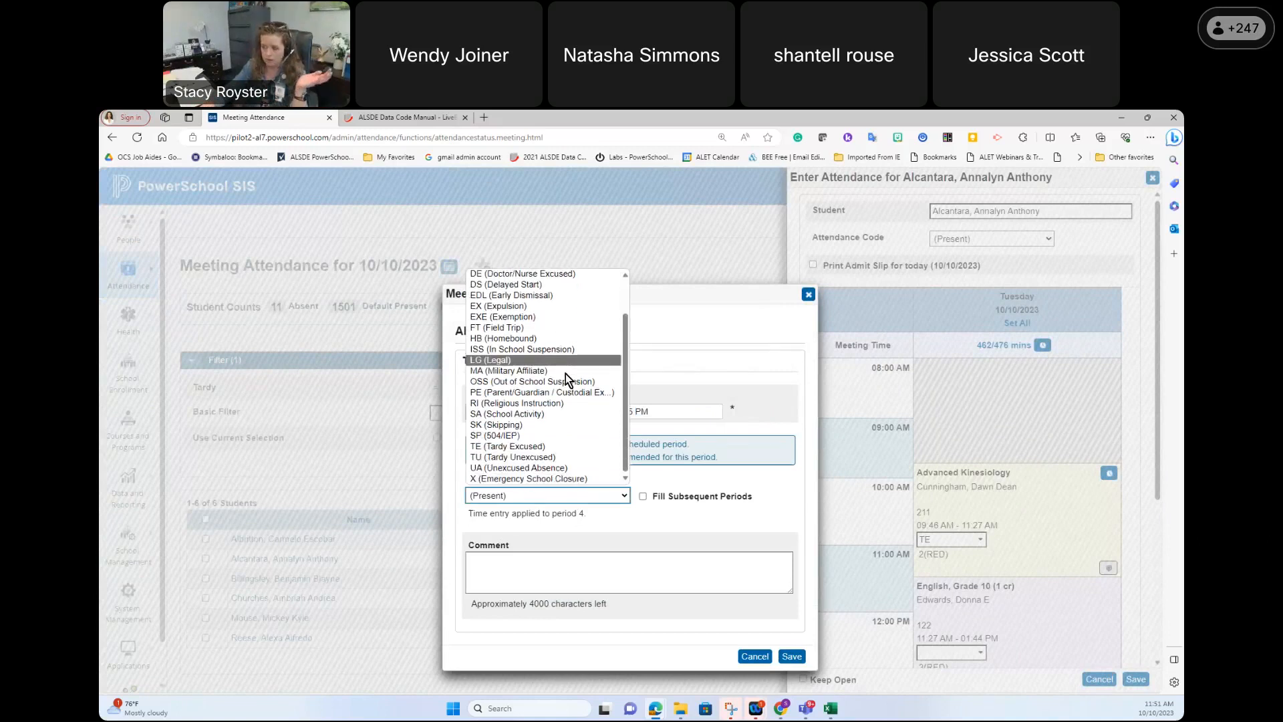
{"action": "left_click", "coordinate": [568, 468]}
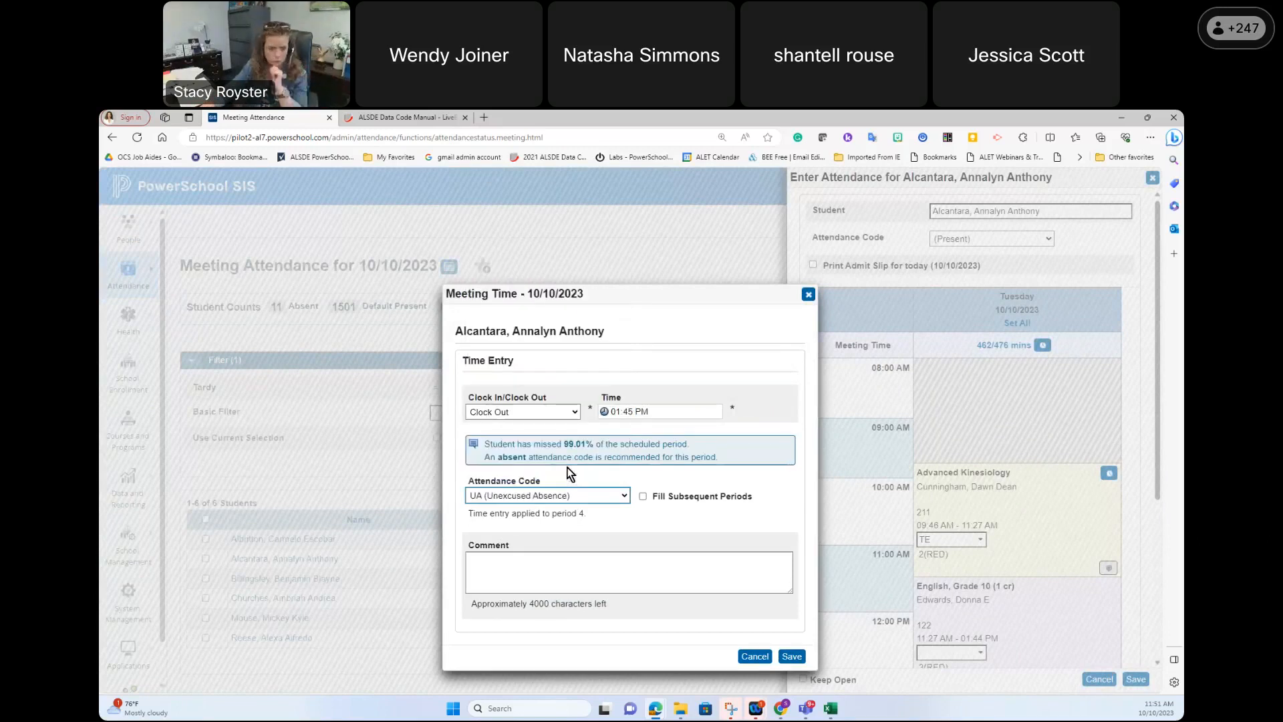
{"action": "left_click", "coordinate": [791, 656]}
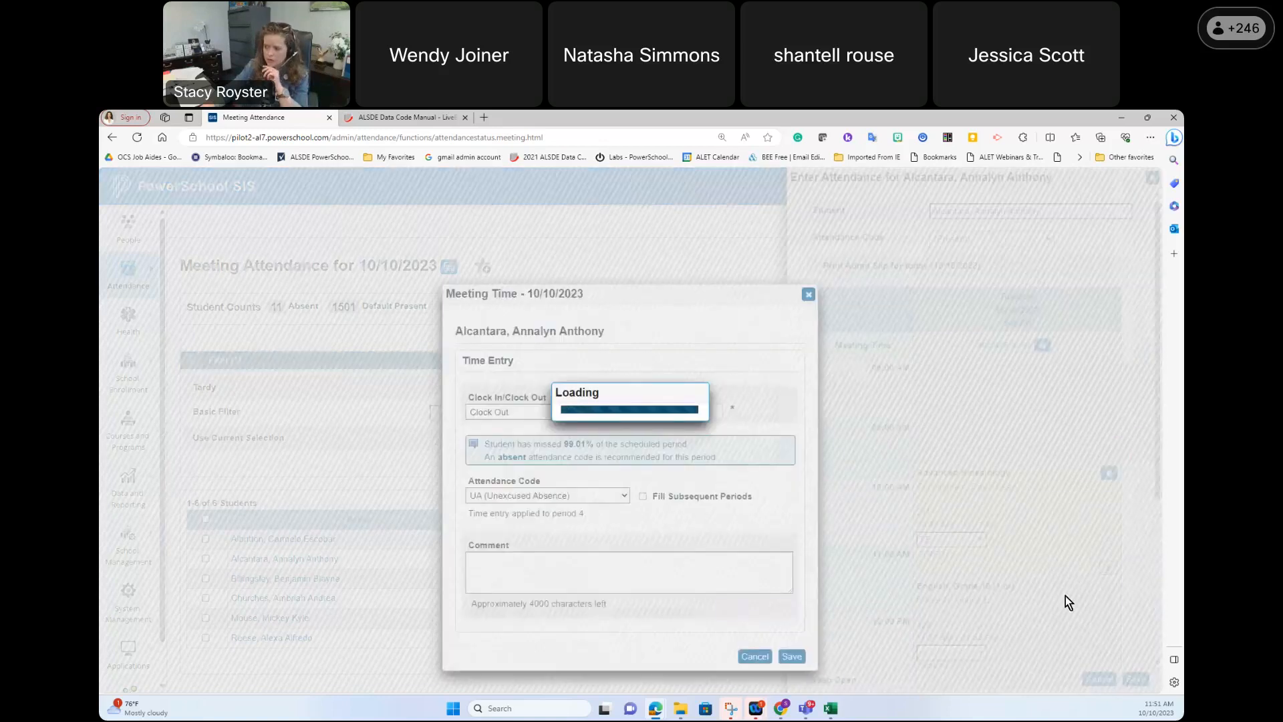
Step: Save the attendance with the Geometry w/Data Analysis absence, check the percent absent, and submit the Daily Attendance Calculation
{"action": "scroll", "coordinate": [1061, 578], "scroll_direction": "down", "scroll_amount": 4}
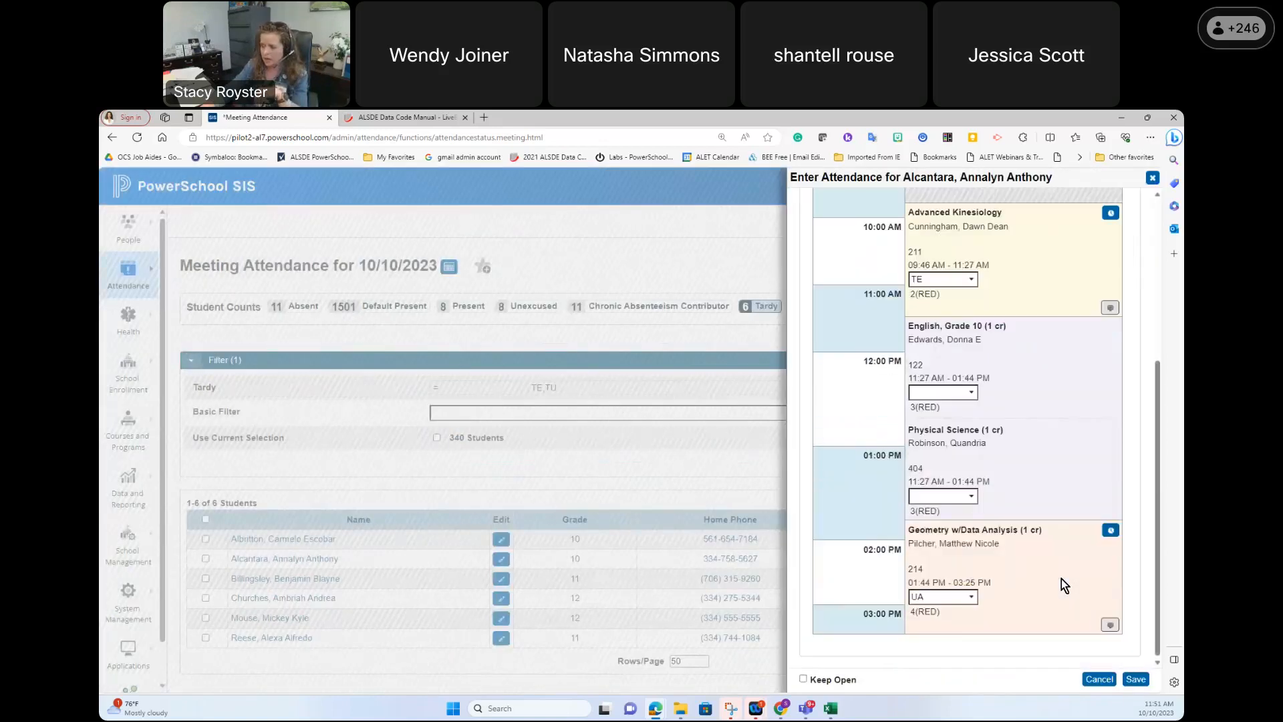
{"action": "left_click", "coordinate": [1135, 678]}
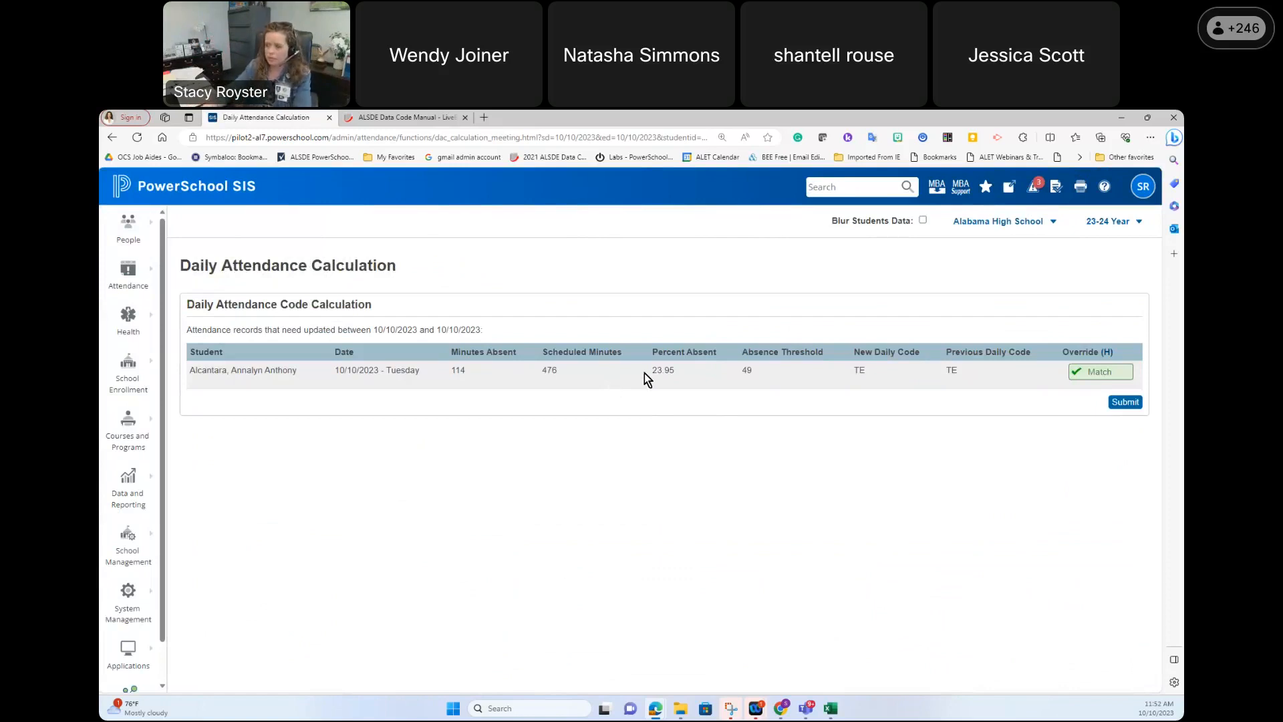
{"action": "left_click_drag", "start_coordinate": [647, 371], "coordinate": [682, 370]}
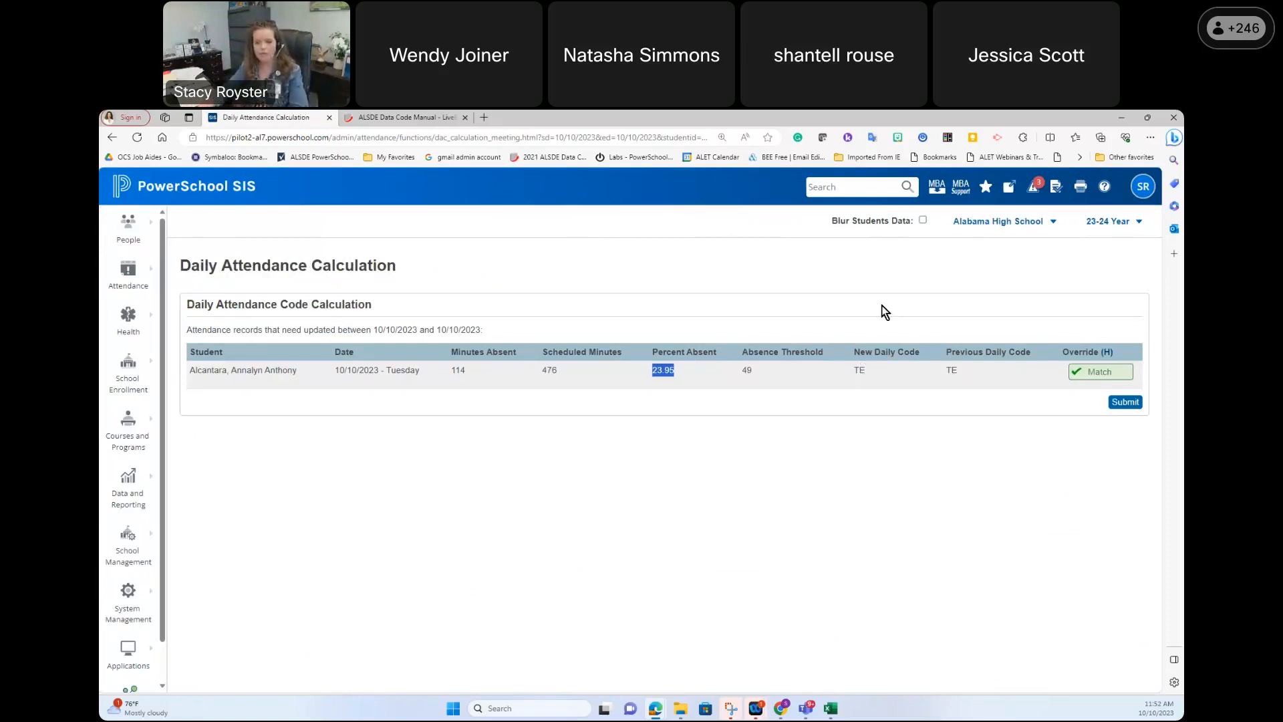
{"action": "left_click", "coordinate": [1126, 401]}
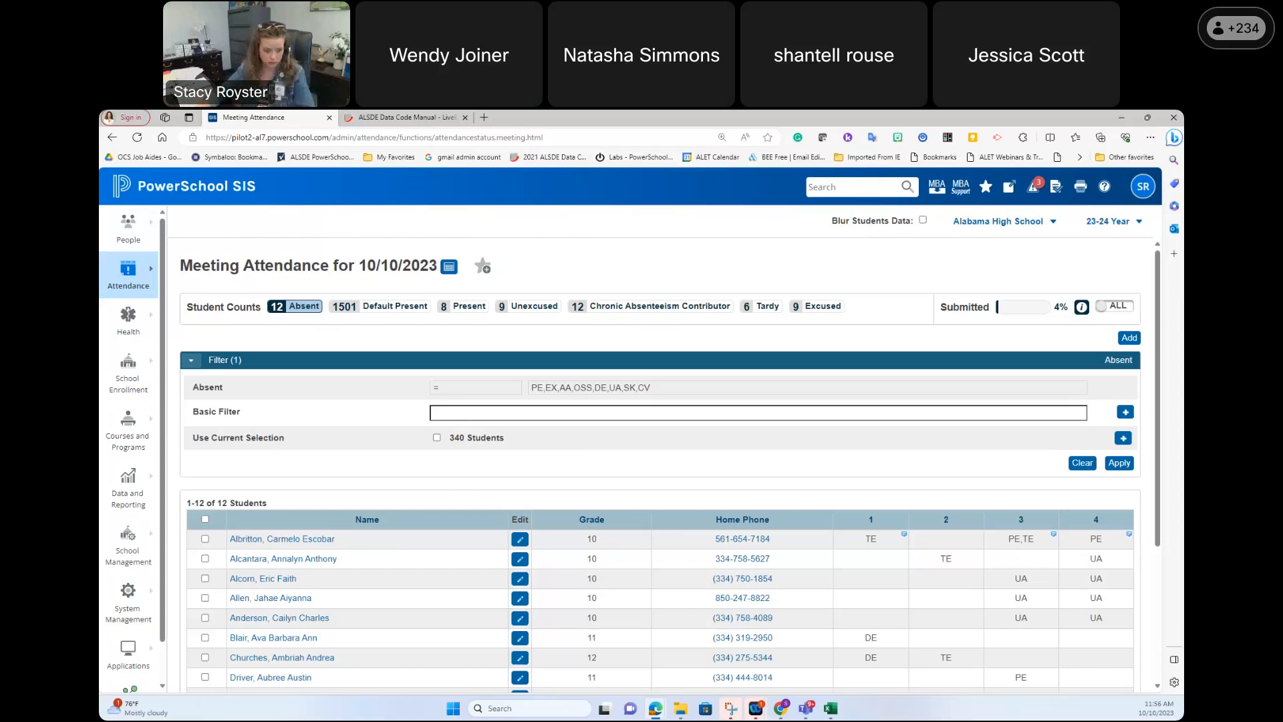
Step: Switch to the AL PowerSchool site in Google Sites, open its Attendance page and copy the published site link
{"action": "left_click", "coordinate": [780, 707]}
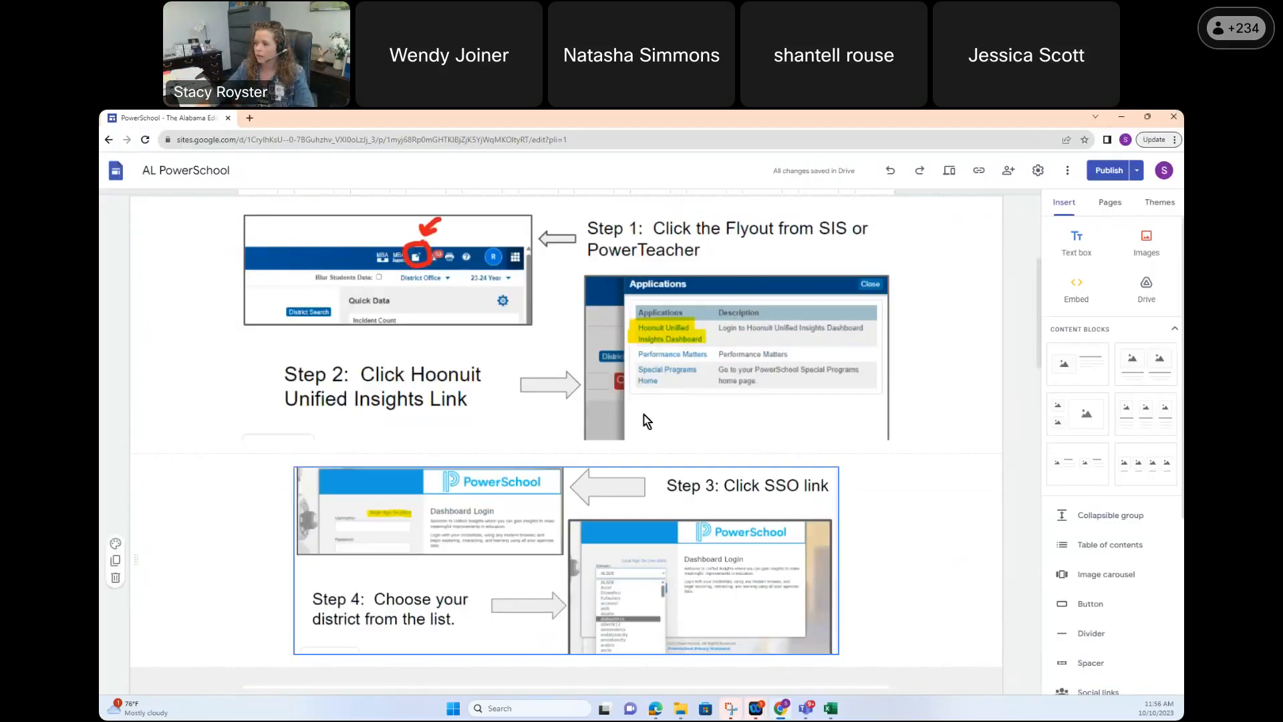
{"action": "scroll", "coordinate": [647, 421], "scroll_direction": "up", "scroll_amount": 5}
{"action": "left_click", "coordinate": [152, 217]}
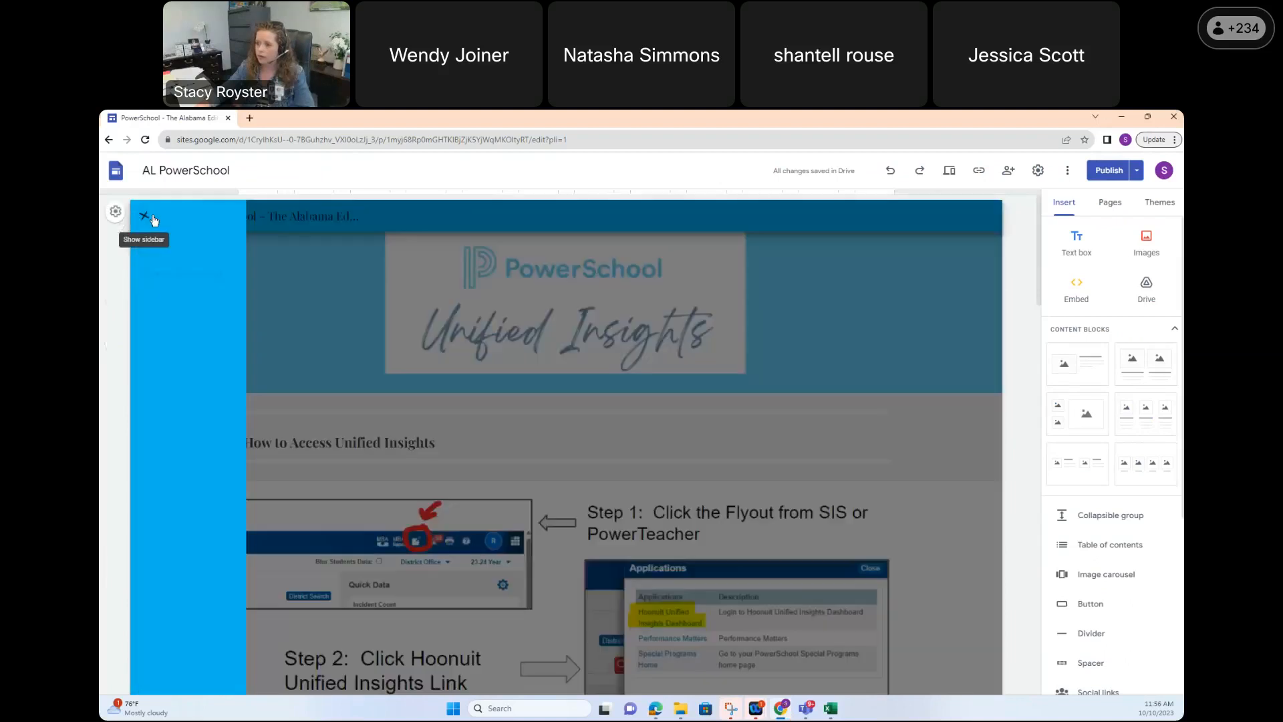
{"action": "left_click", "coordinate": [207, 418]}
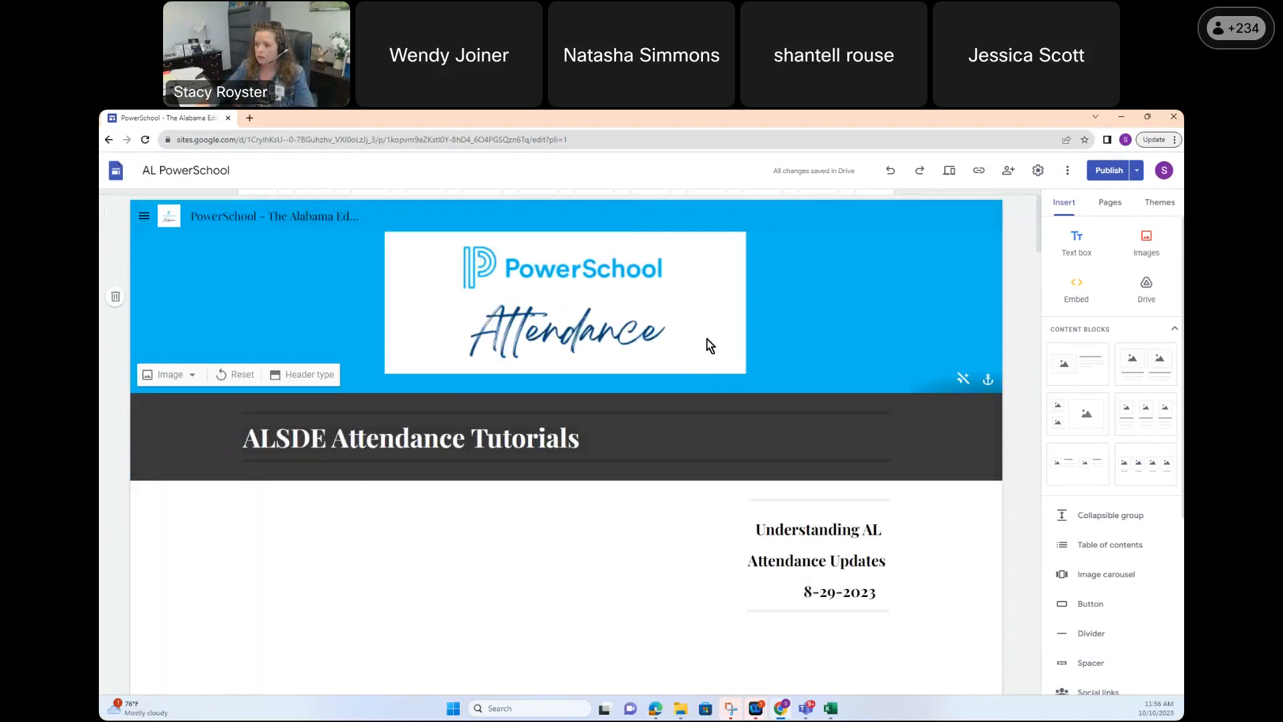
{"action": "left_click", "coordinate": [978, 169]}
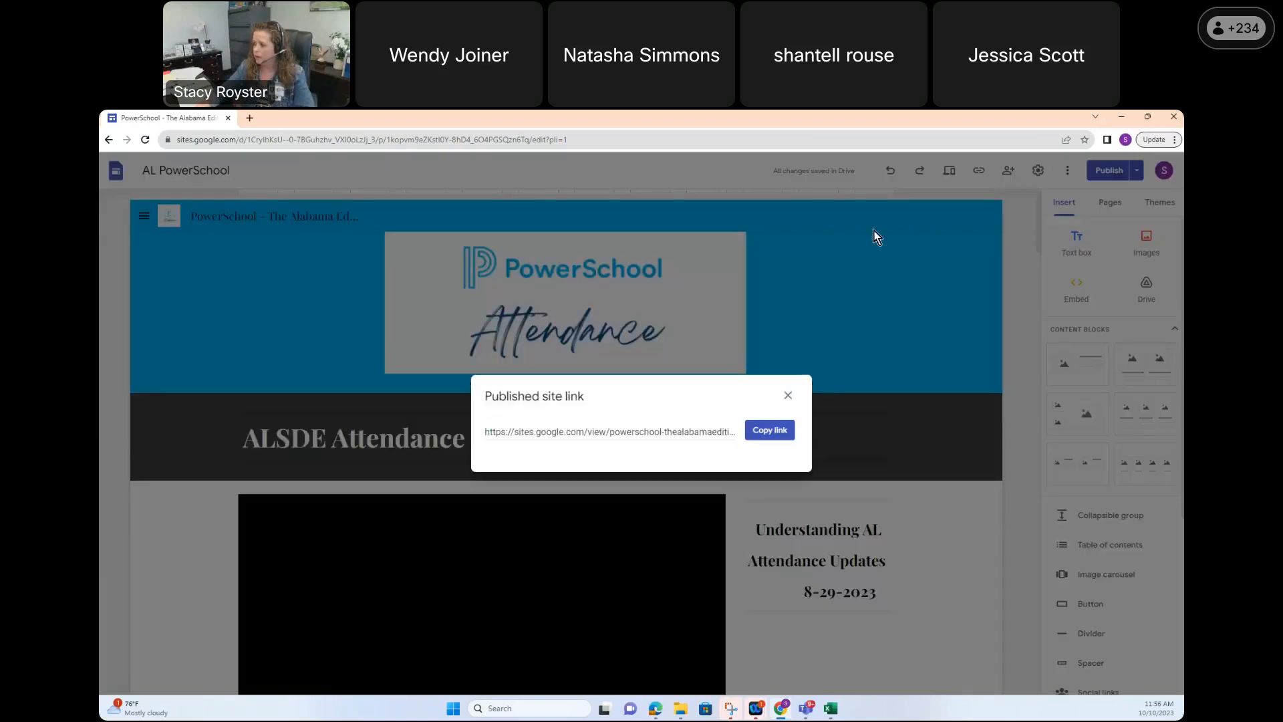
{"action": "left_click", "coordinate": [774, 429]}
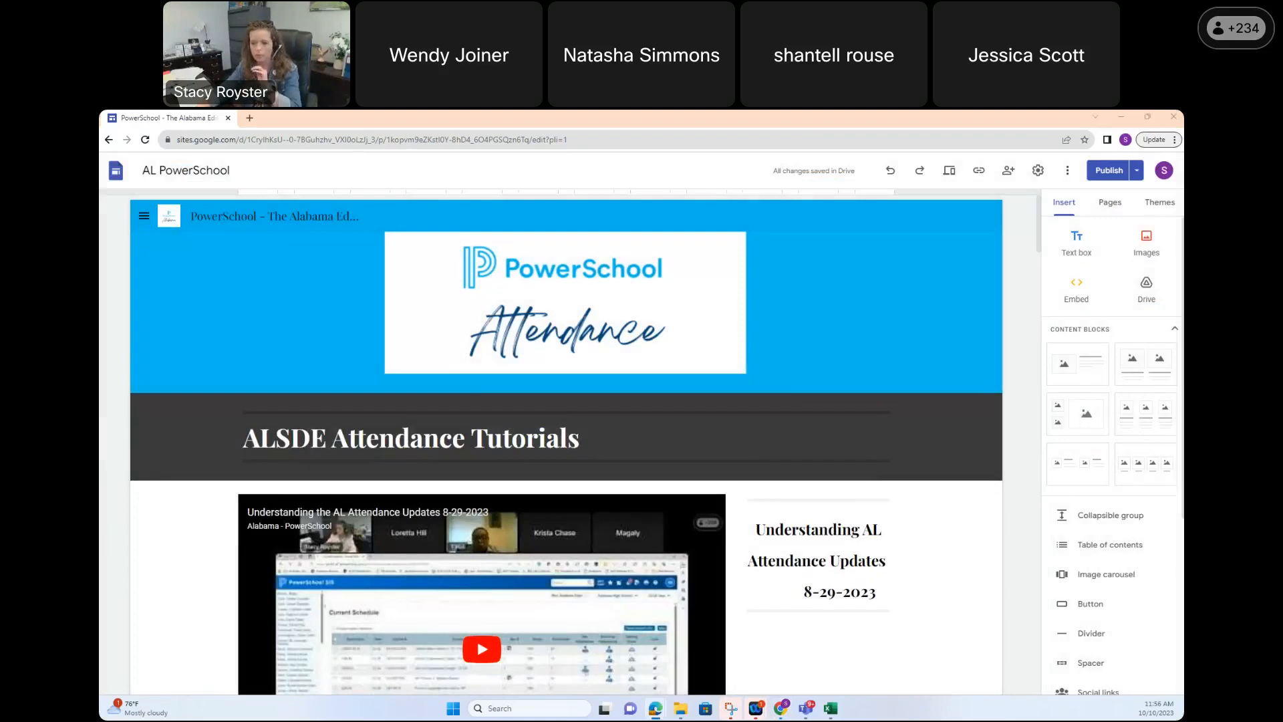
Step: Look through the ALSDE Attendance Tutorials videos on check-in, check-out and re-coding attendance, and return to the PowerSchool SIS meeting attendance list
{"action": "scroll", "coordinate": [914, 569], "scroll_direction": "down", "scroll_amount": 3}
{"action": "scroll", "coordinate": [916, 570], "scroll_direction": "down", "scroll_amount": 3}
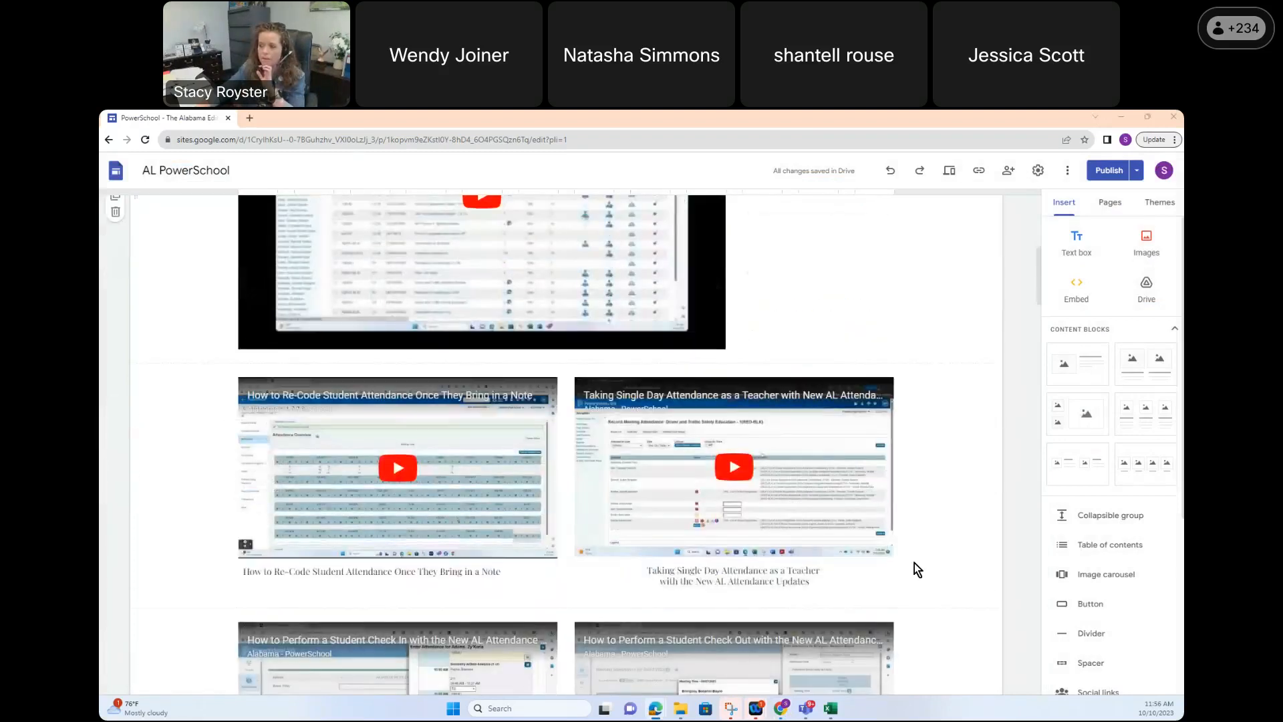
{"action": "scroll", "coordinate": [915, 563], "scroll_direction": "down", "scroll_amount": 2}
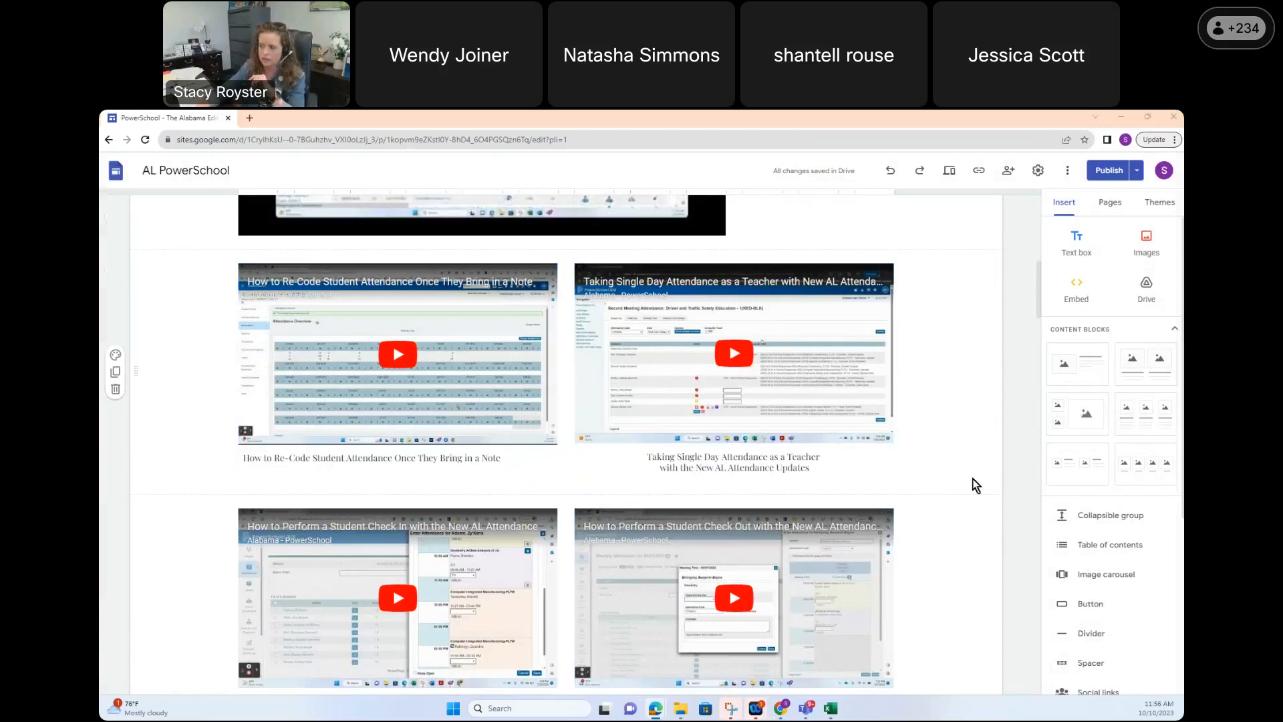
{"action": "scroll", "coordinate": [941, 484], "scroll_direction": "down", "scroll_amount": 3}
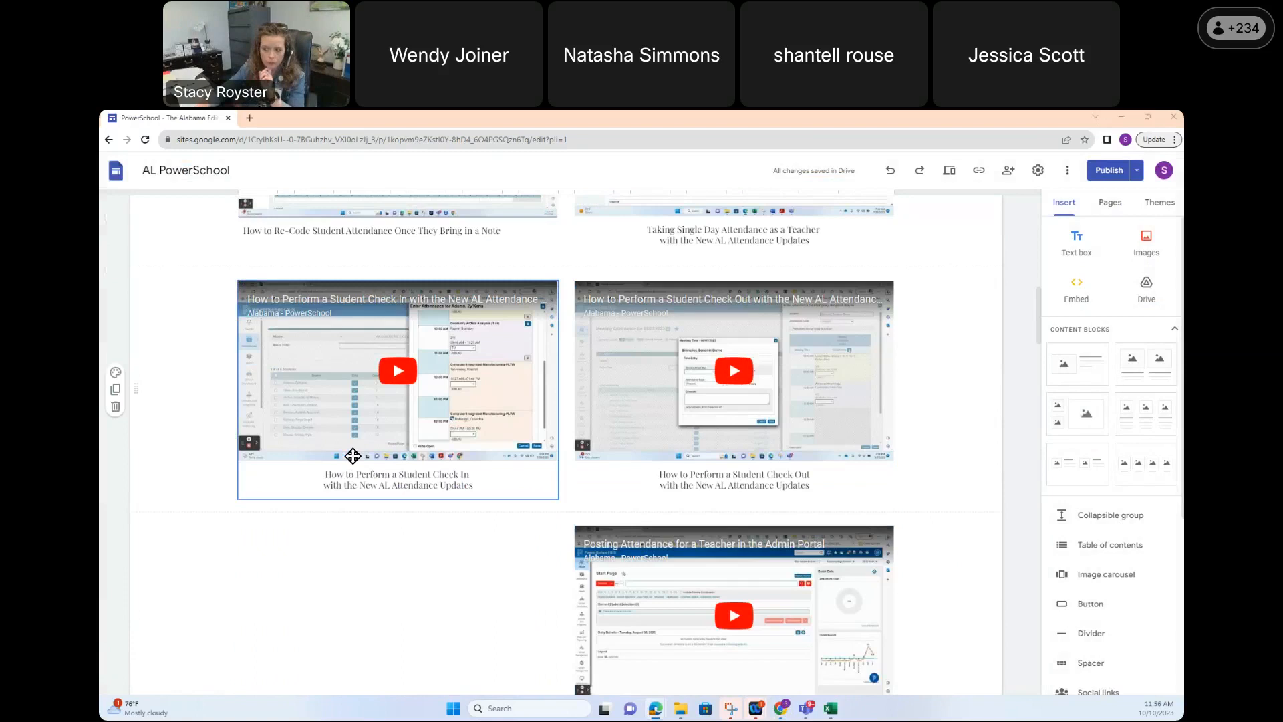
{"action": "scroll", "coordinate": [730, 461], "scroll_direction": "down", "scroll_amount": 2}
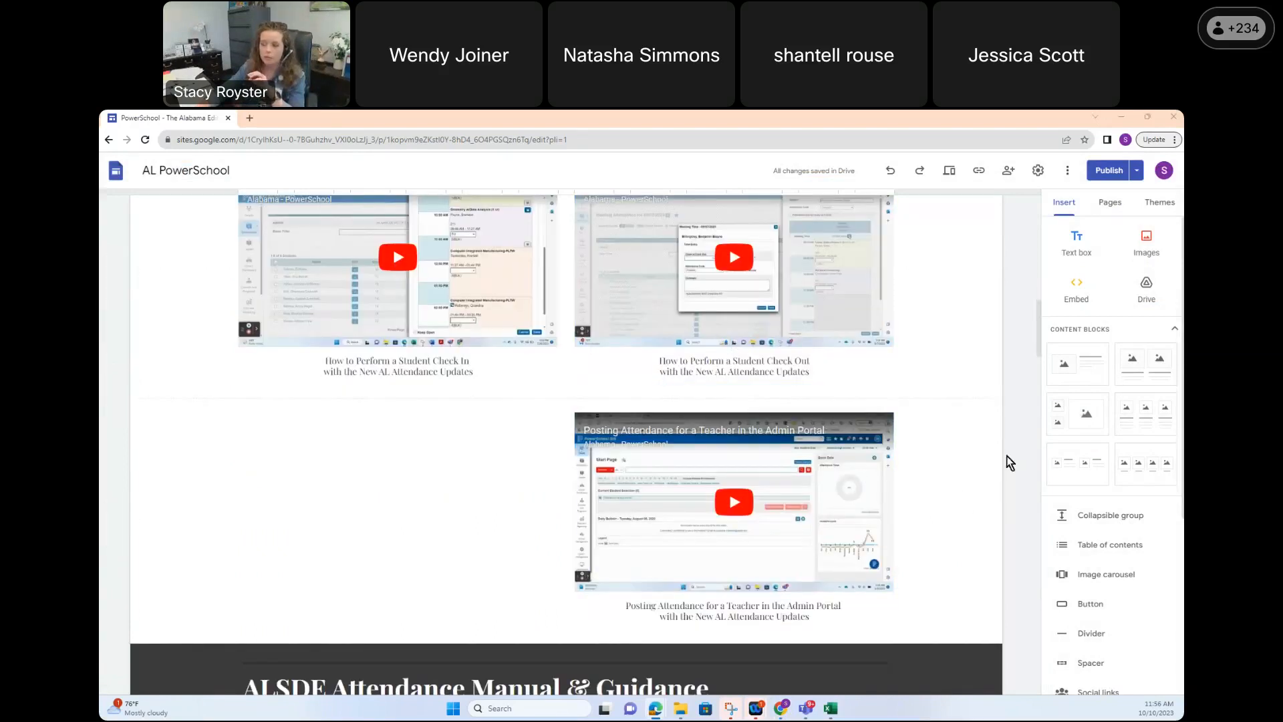
{"action": "scroll", "coordinate": [957, 481], "scroll_direction": "down", "scroll_amount": 3}
{"action": "scroll", "coordinate": [957, 481], "scroll_direction": "up", "scroll_amount": 4}
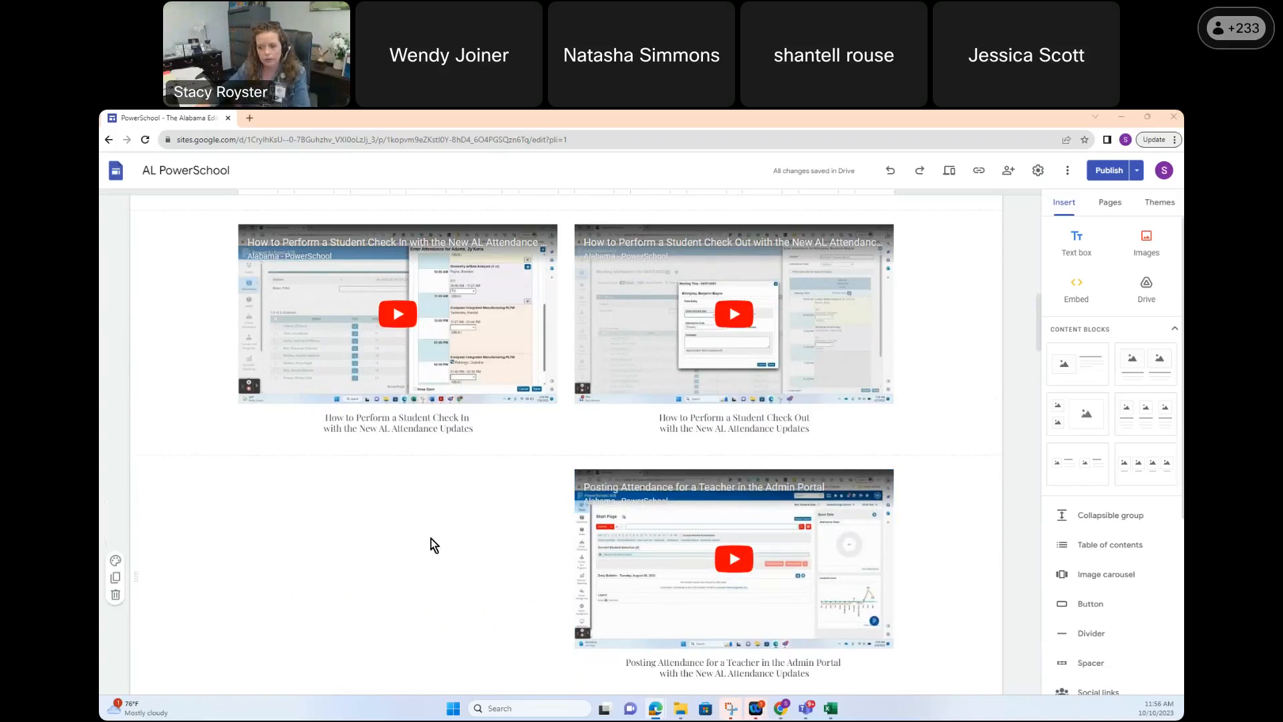
{"action": "left_click", "coordinate": [1121, 117]}
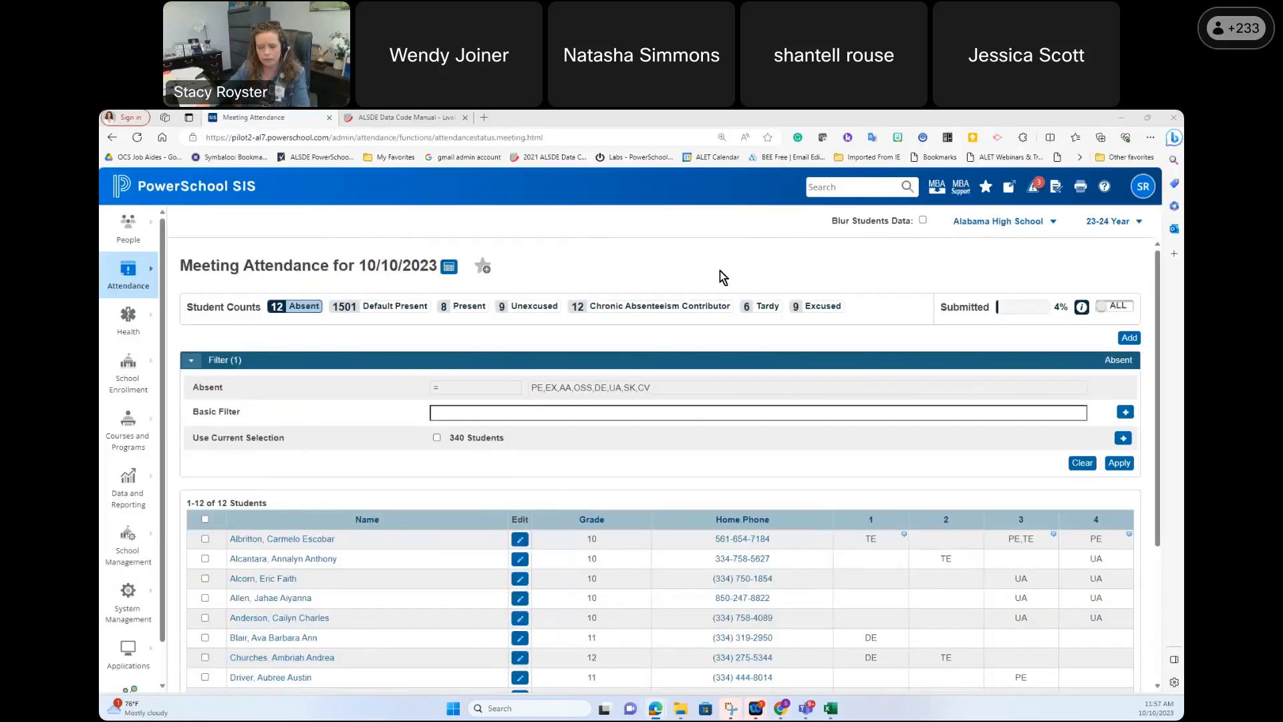